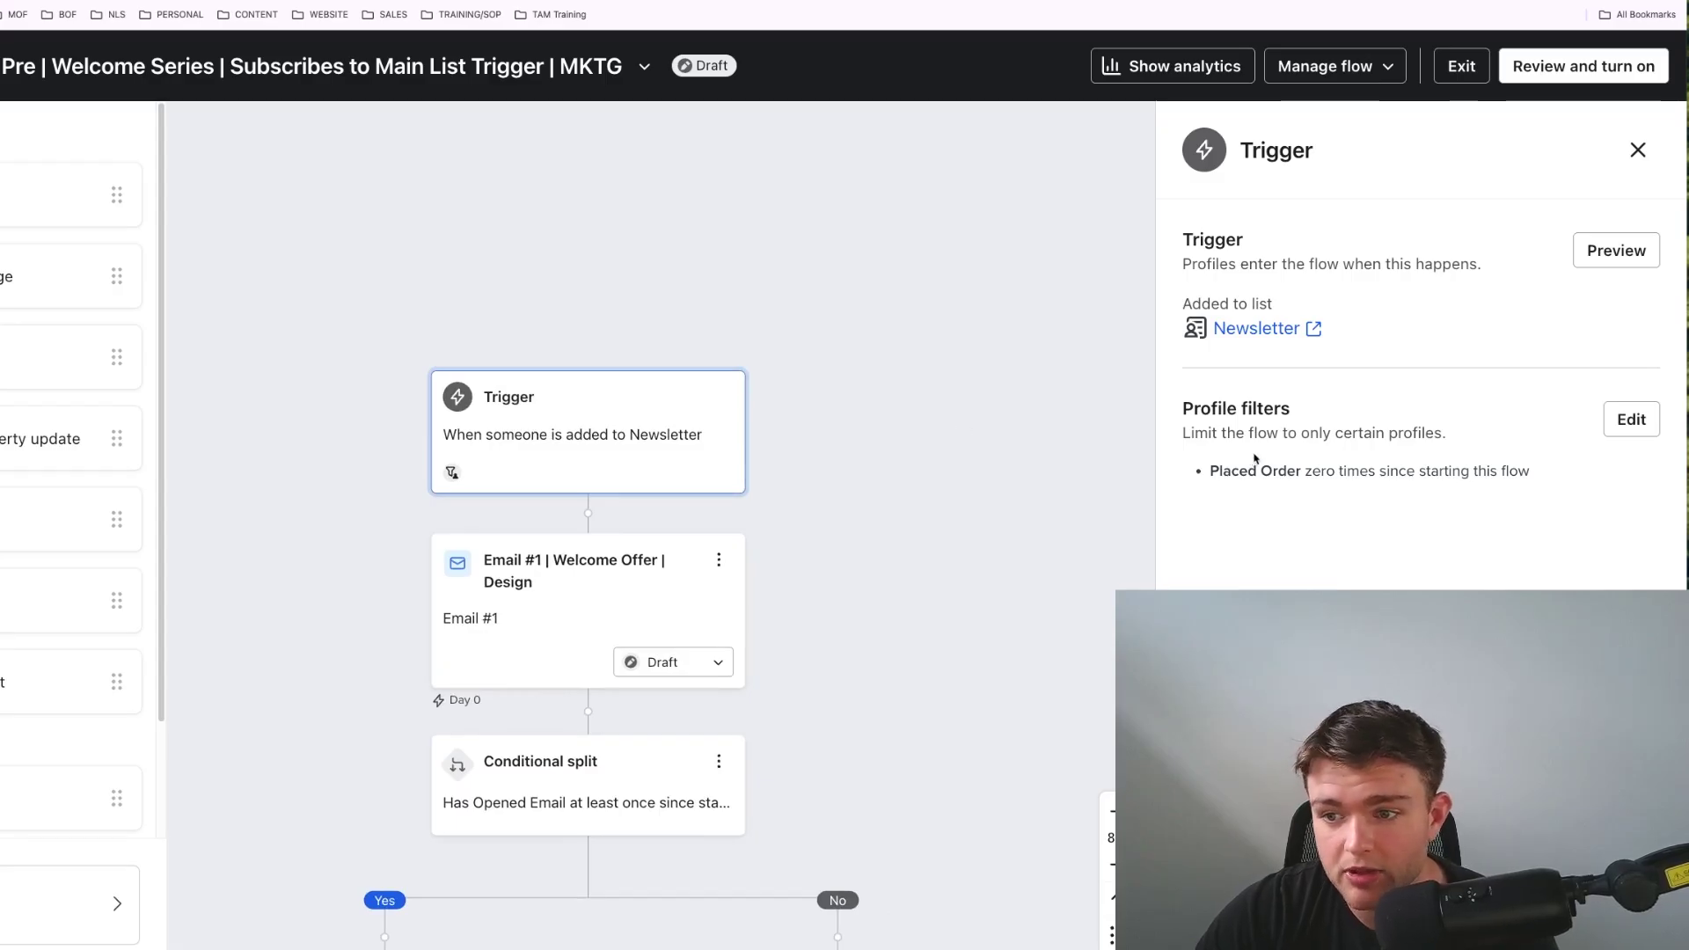
# Step: Examine the flow trigger's list and the profile filters that limit who enters the flow
pyautogui.moveTo(1339, 331)
pyautogui.mouseDown()
pyautogui.moveTo(1174, 302)
pyautogui.moveTo(1344, 335)
pyautogui.mouseUp()
pyautogui.click(1446, 419)
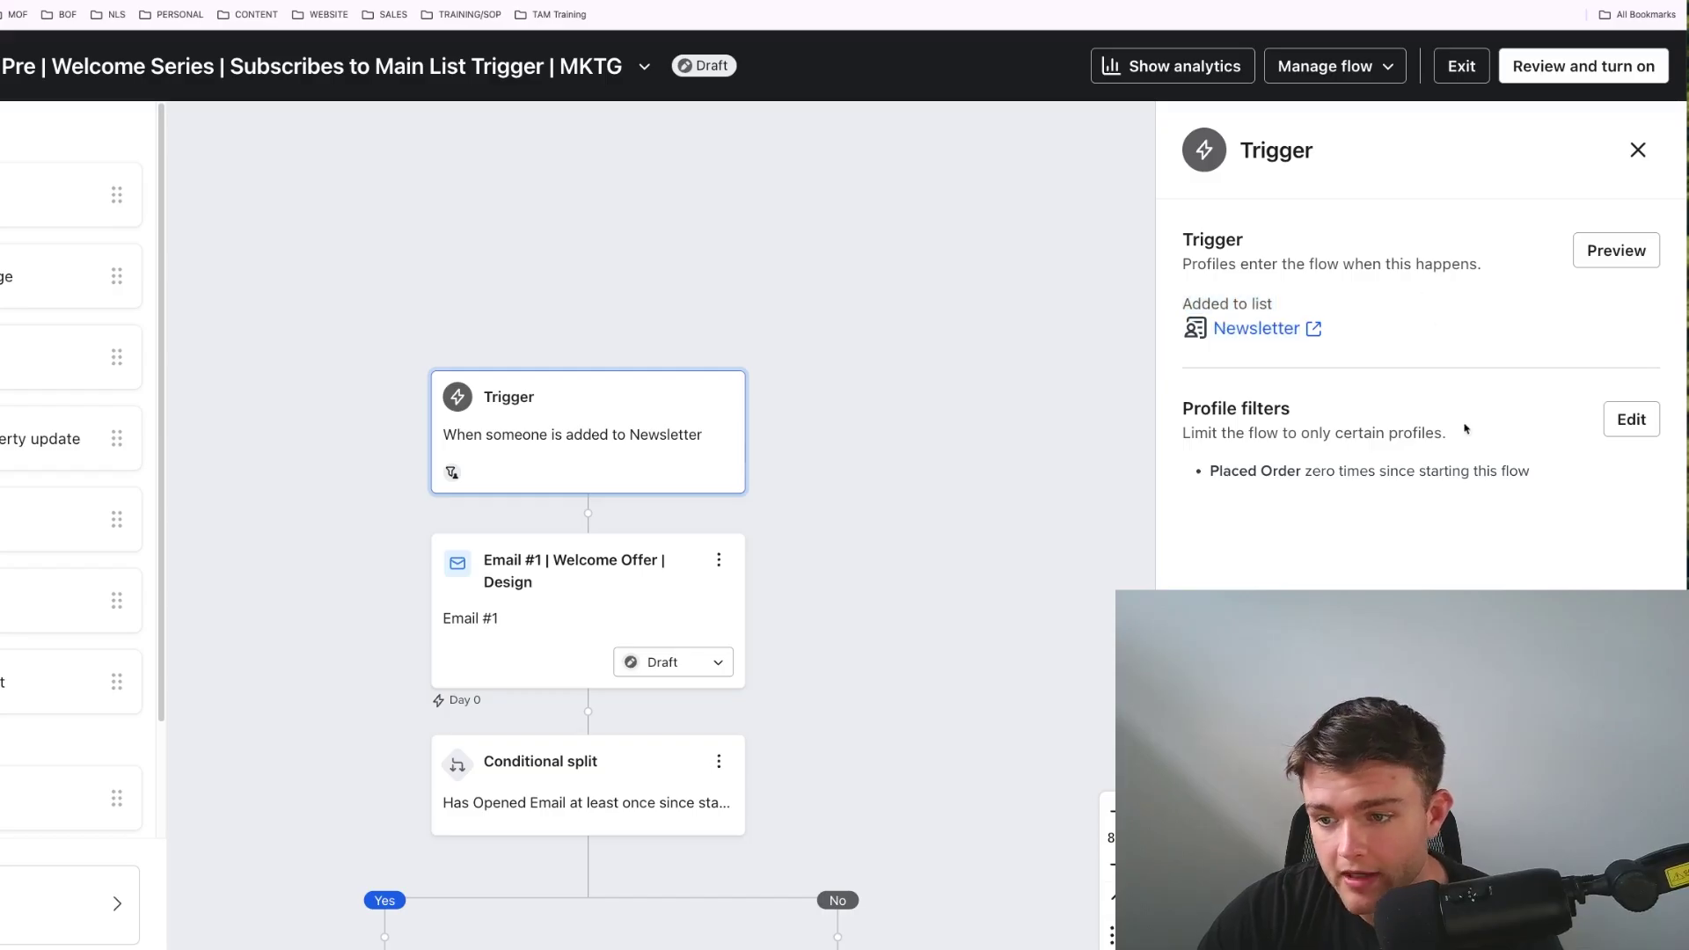
pyautogui.moveTo(1380, 339); pyautogui.dragTo(1187, 301)
pyautogui.click(1184, 299)
pyautogui.click(1182, 299)
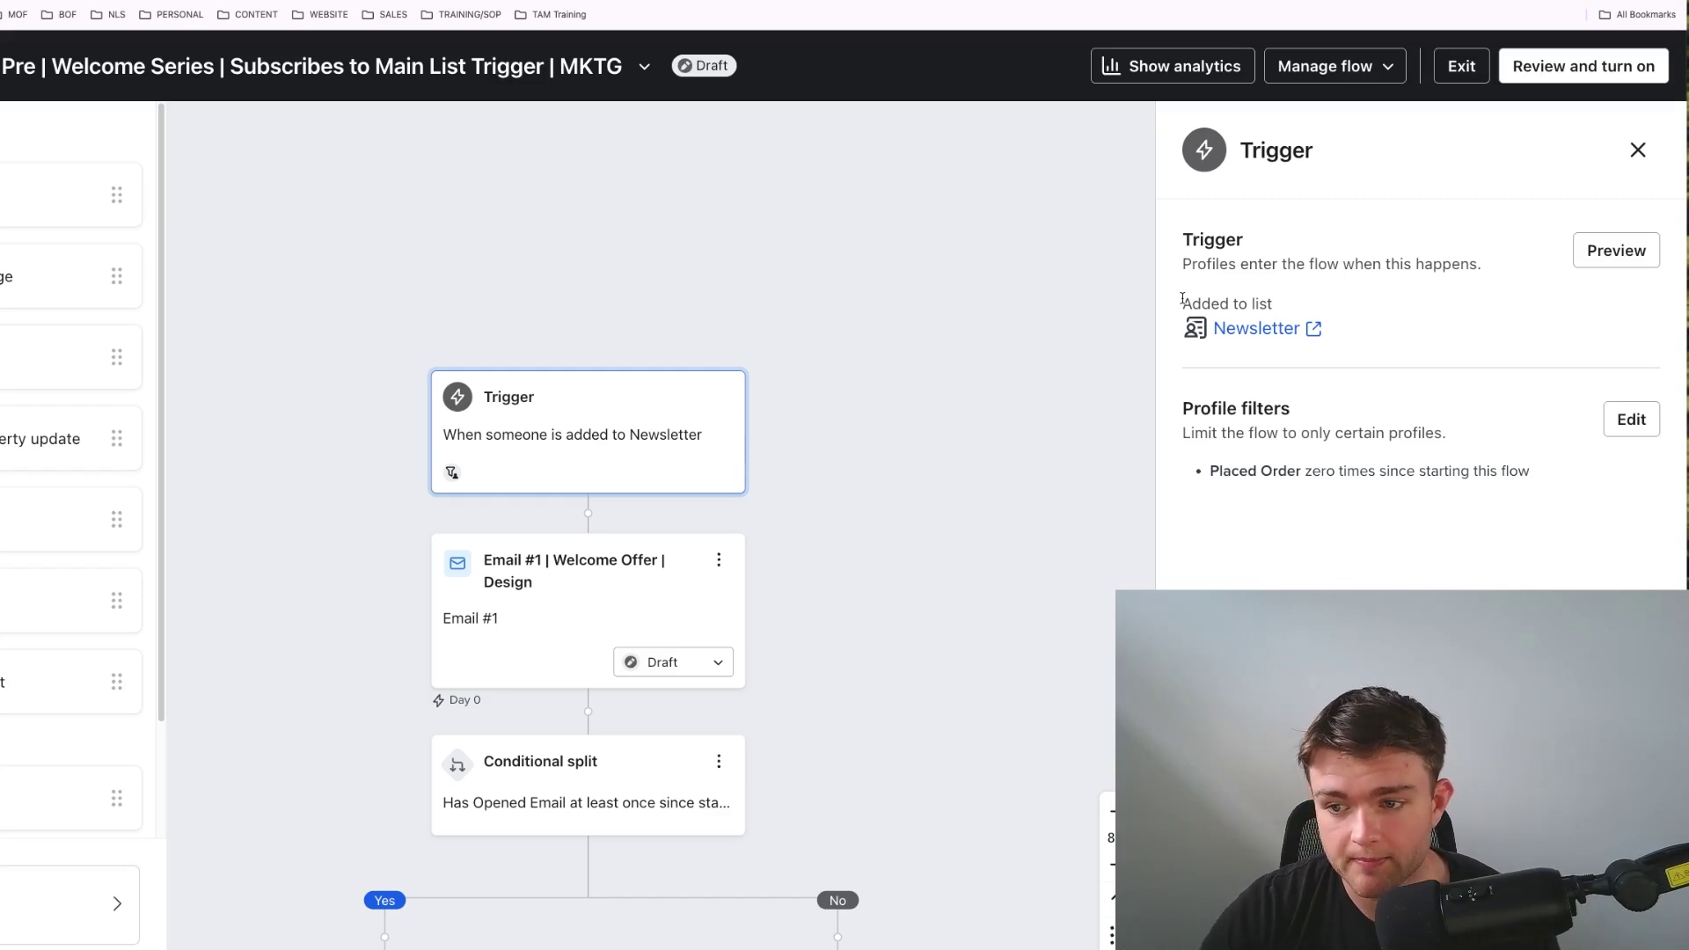
pyautogui.moveTo(1535, 473)
pyautogui.mouseDown()
pyautogui.moveTo(1206, 472)
pyautogui.moveTo(1179, 411)
pyautogui.moveTo(1539, 475)
pyautogui.mouseUp()
pyautogui.click(1179, 411)
pyautogui.click(1545, 479)
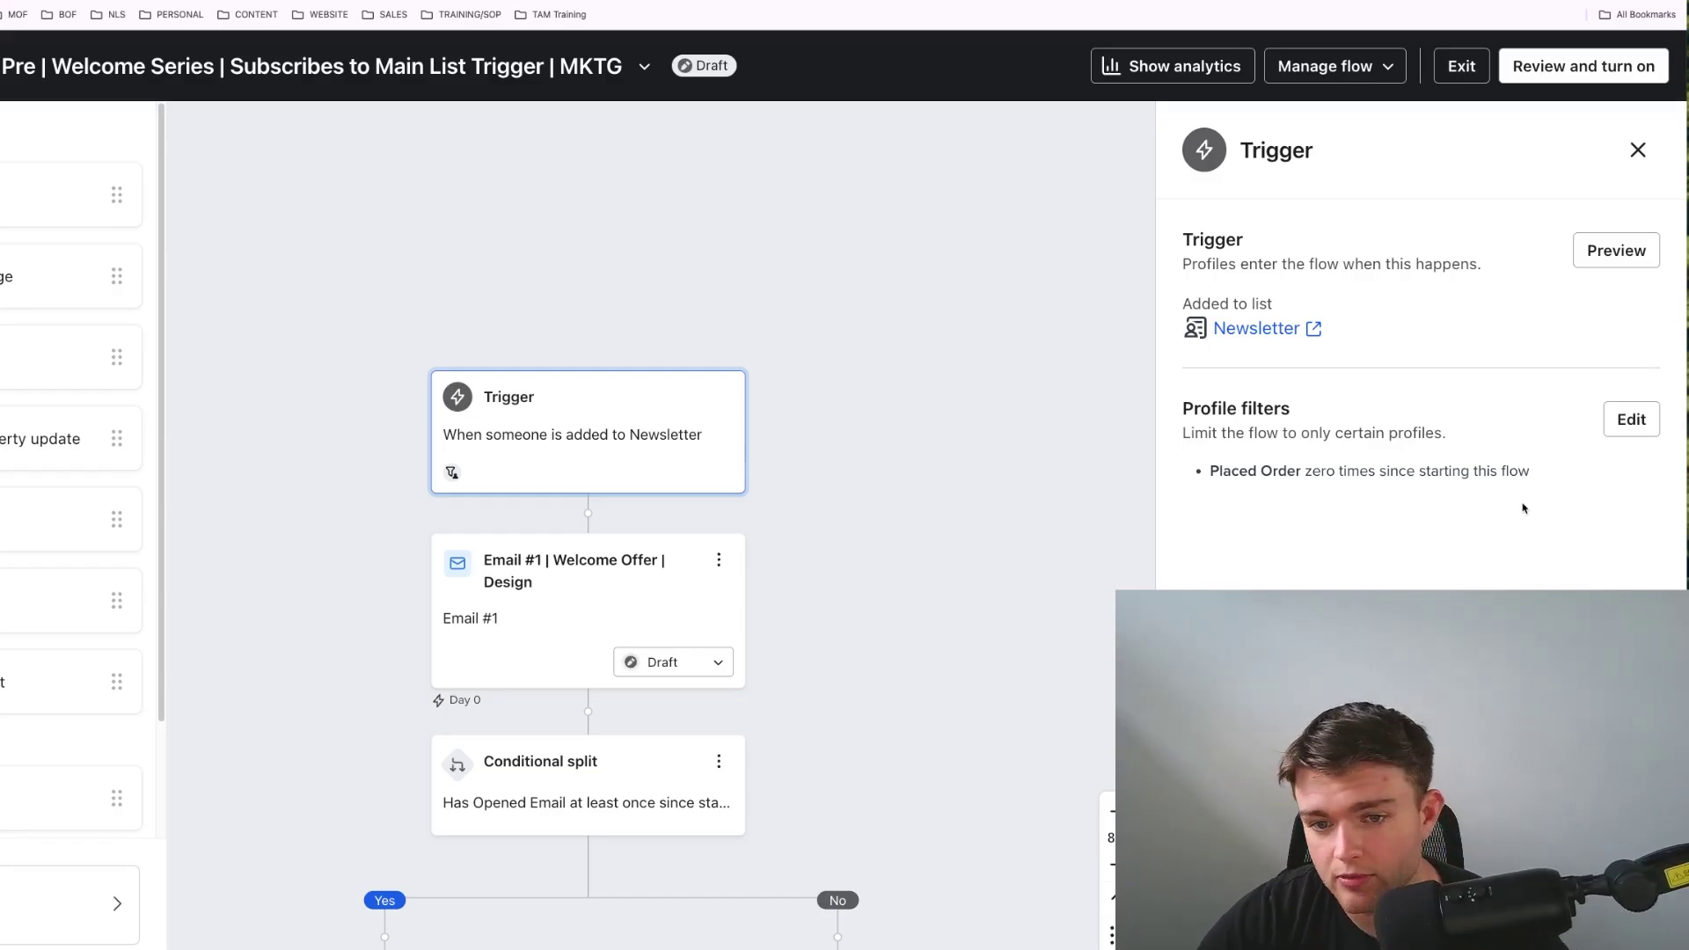
pyautogui.moveTo(1519, 511); pyautogui.dragTo(1181, 414)
pyautogui.click(1346, 473)
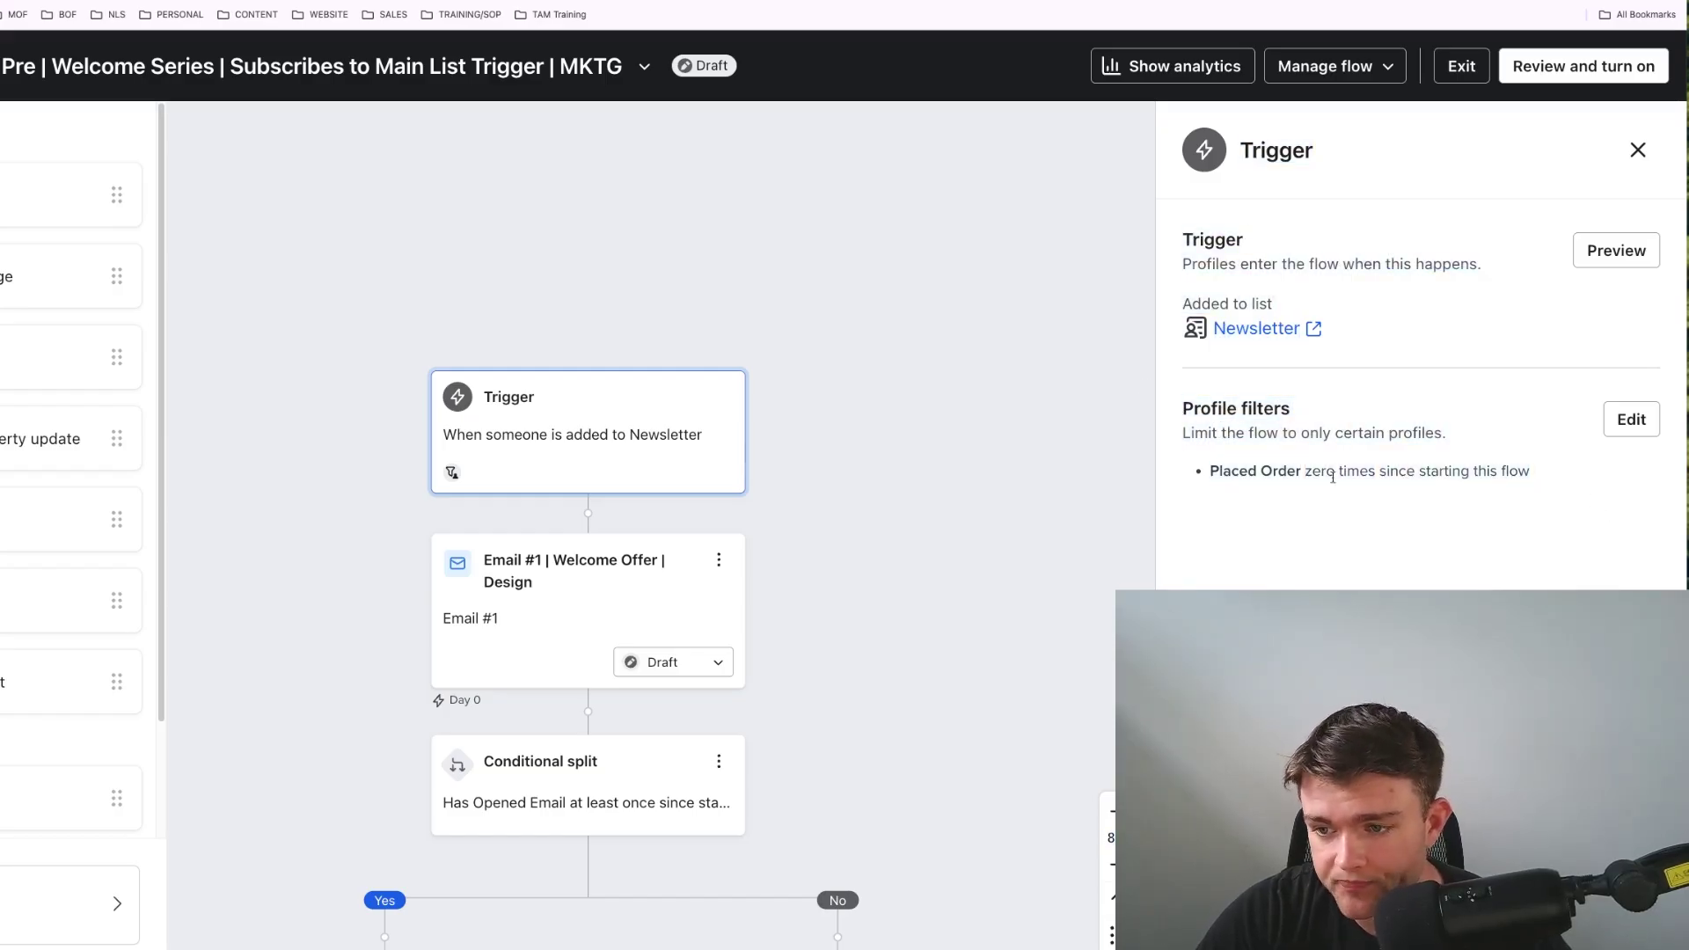
pyautogui.moveTo(1535, 493); pyautogui.dragTo(961, 433)
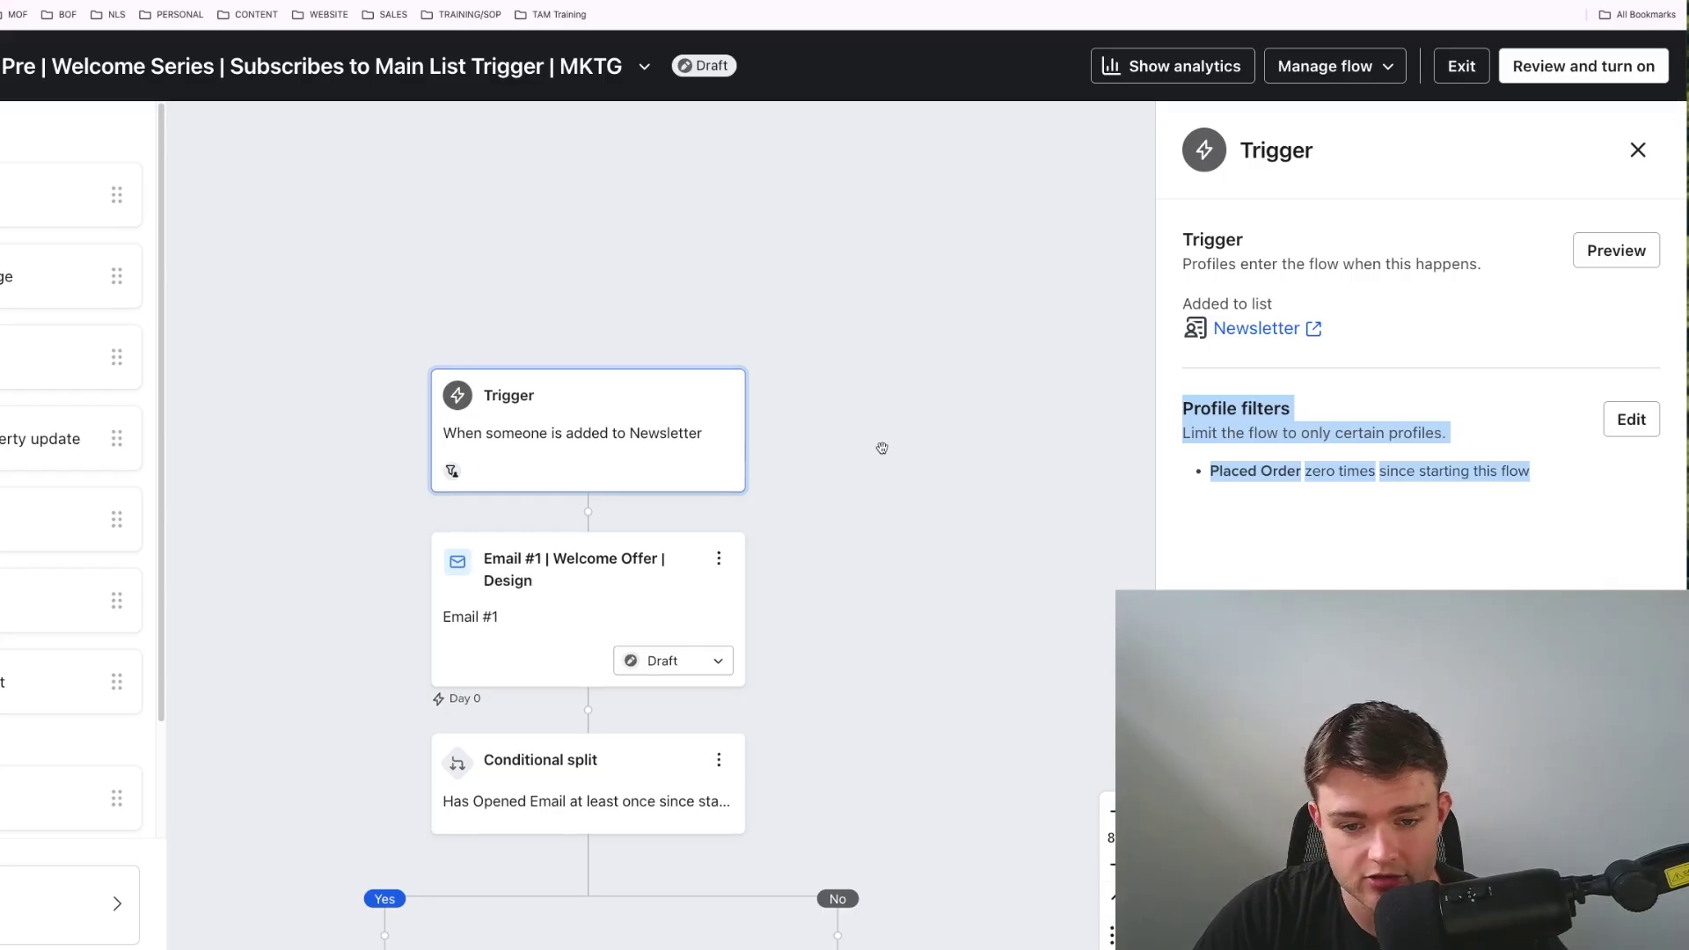
# Step: Show the details of the Email #1 | Welcome Offer | Design message
pyautogui.scroll(-1, 882, 449)
pyautogui.scroll(-2, 882, 448)
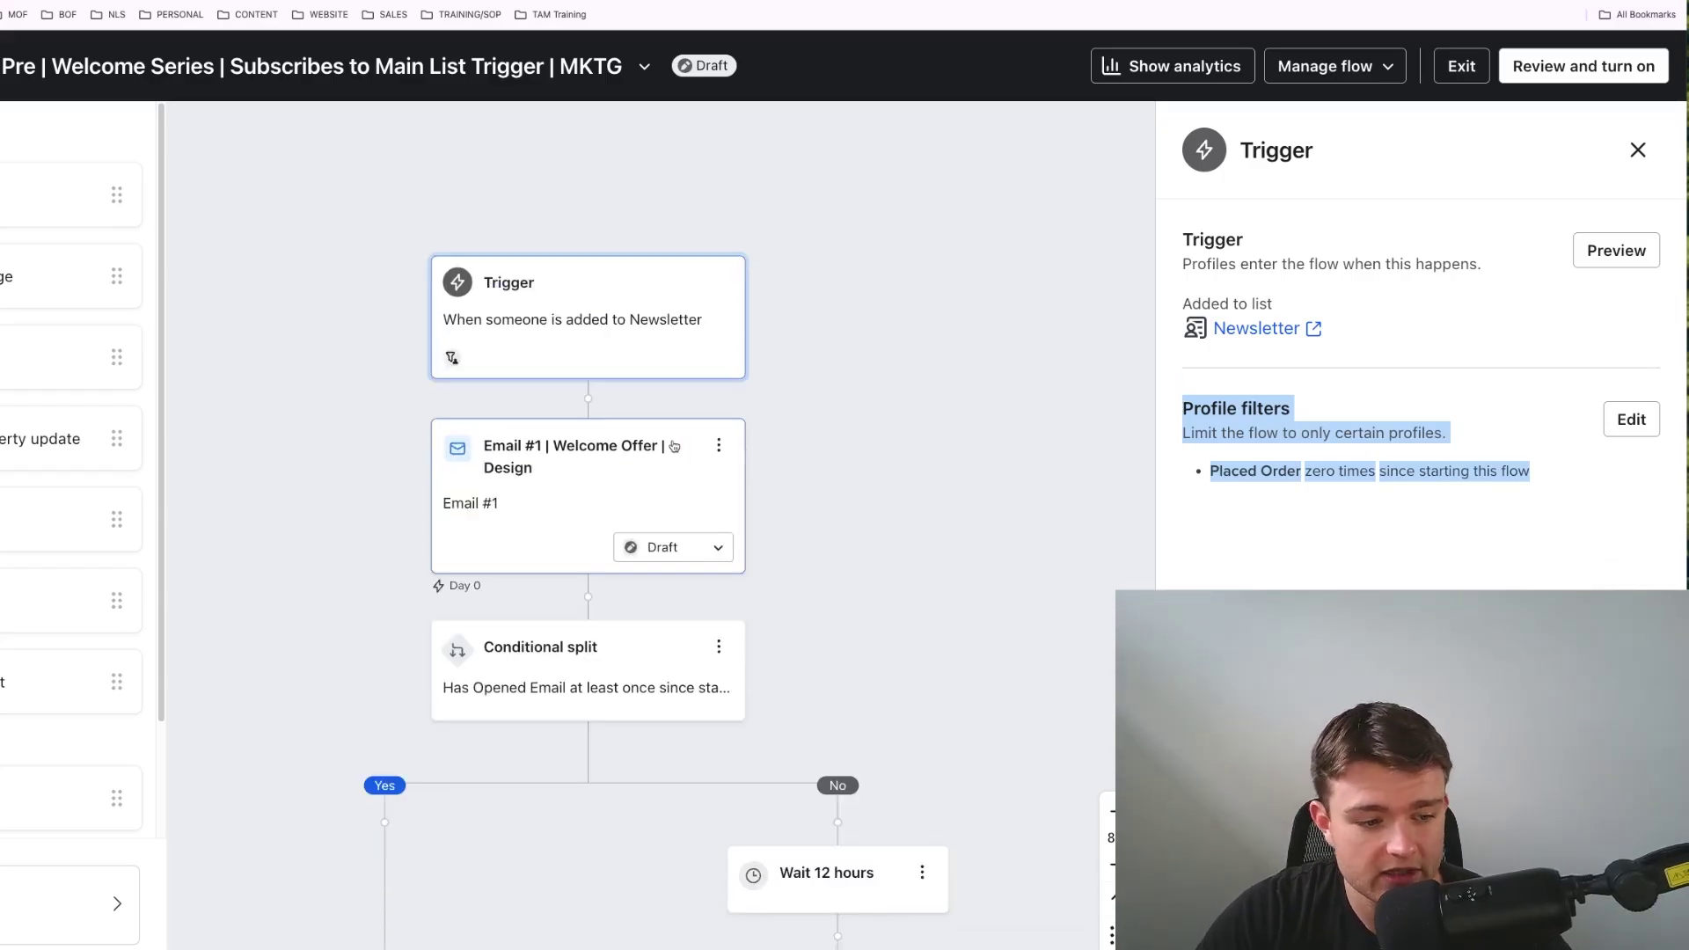
pyautogui.click(566, 429)
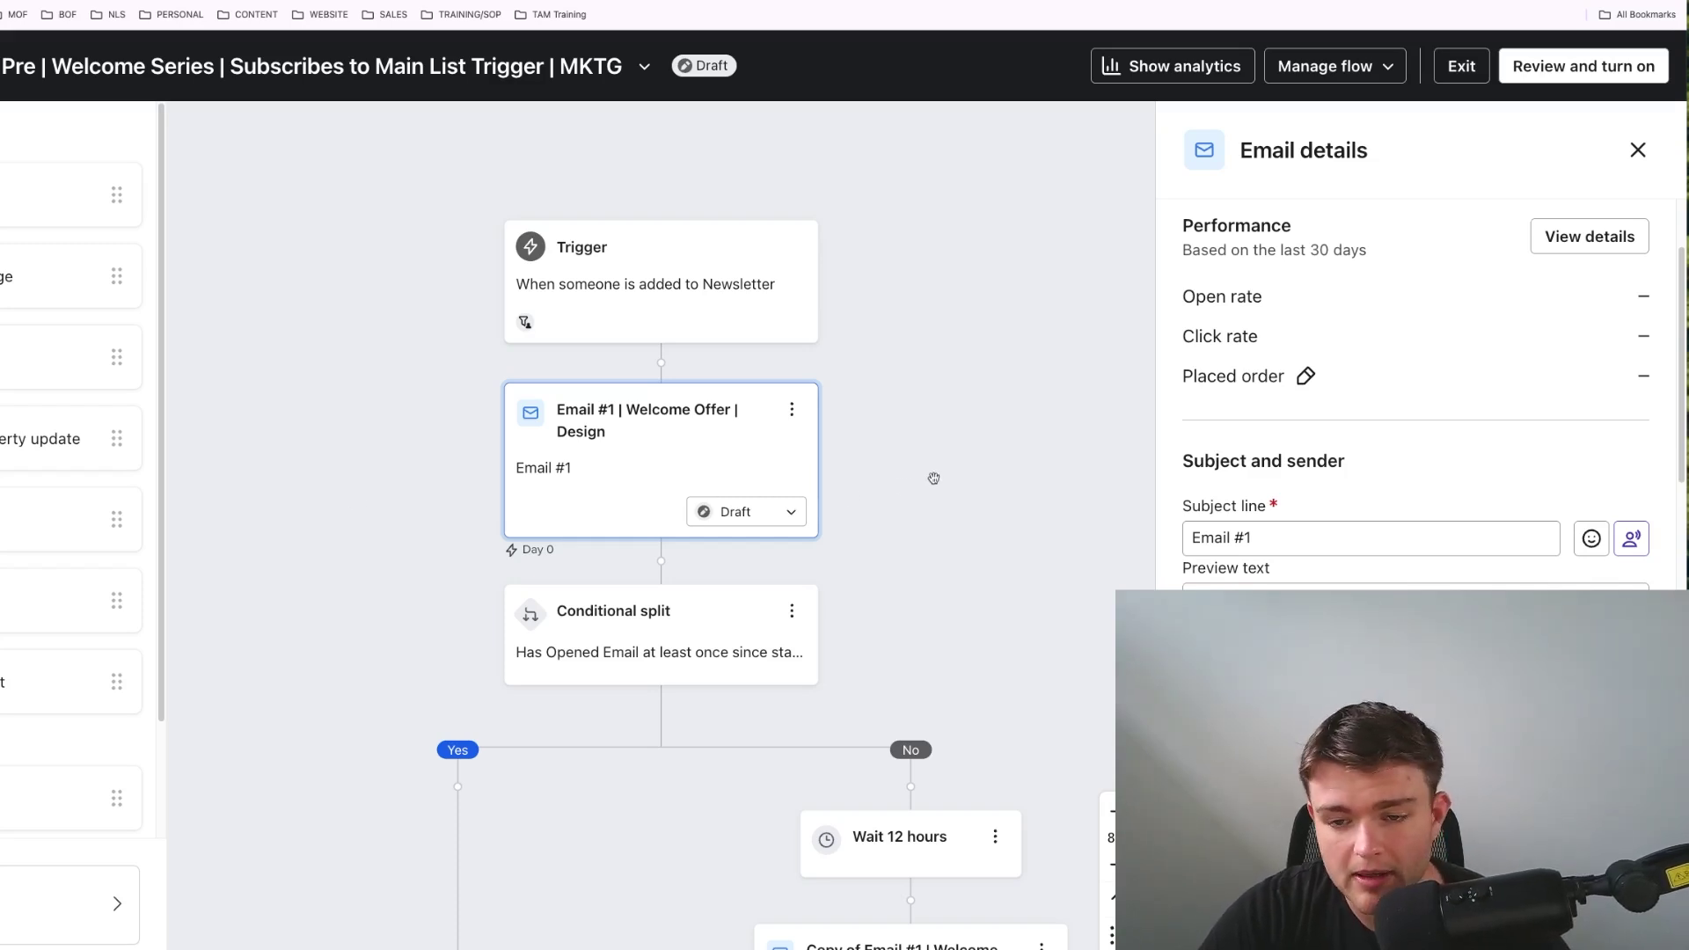
pyautogui.moveTo(932, 478); pyautogui.dragTo(875, 466)
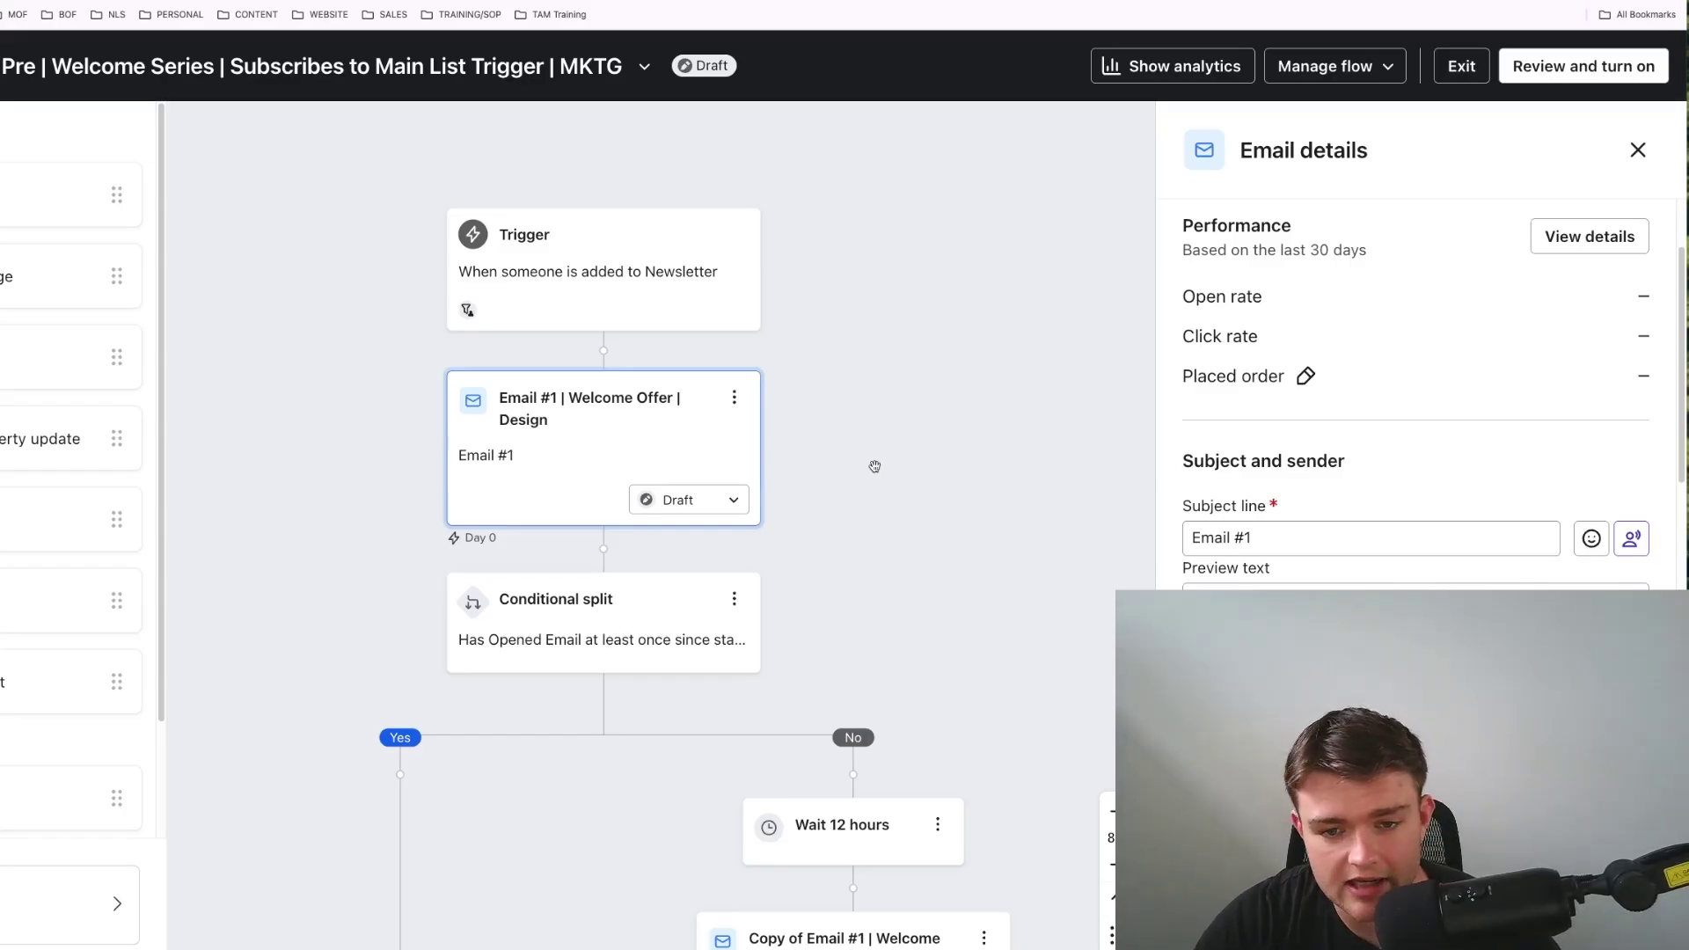
pyautogui.scroll(-1, 894, 475)
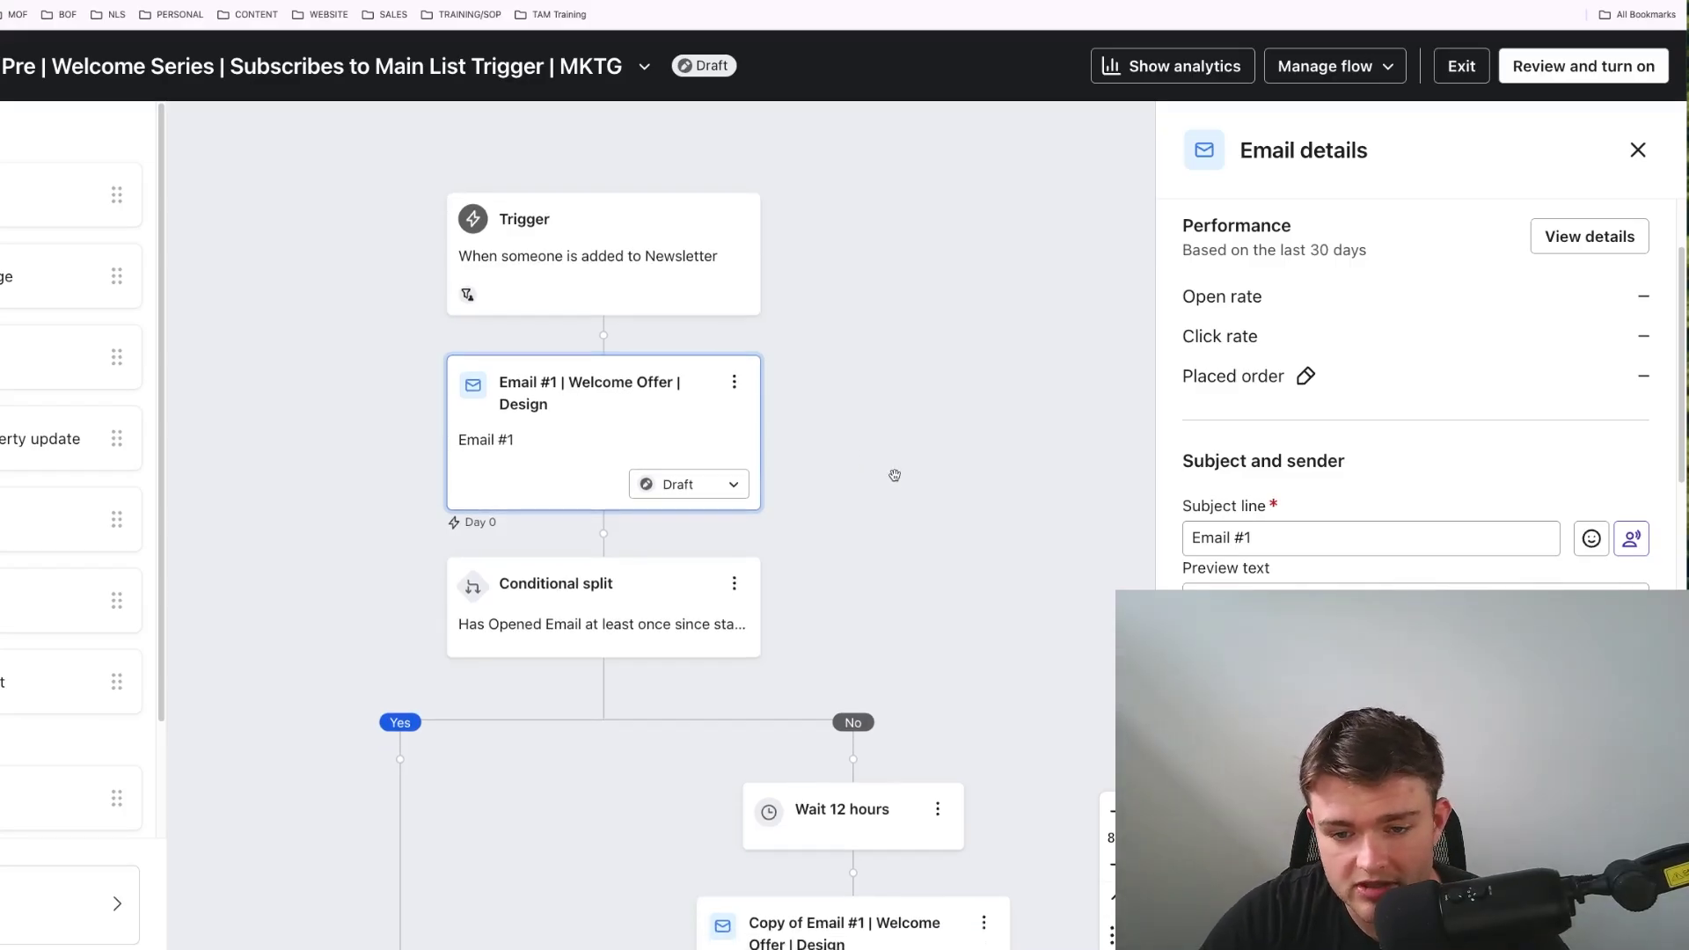
# Step: Open the details of the conditional split below Email #1 and examine its Yes and No branches
pyautogui.scroll(-2, 895, 475)
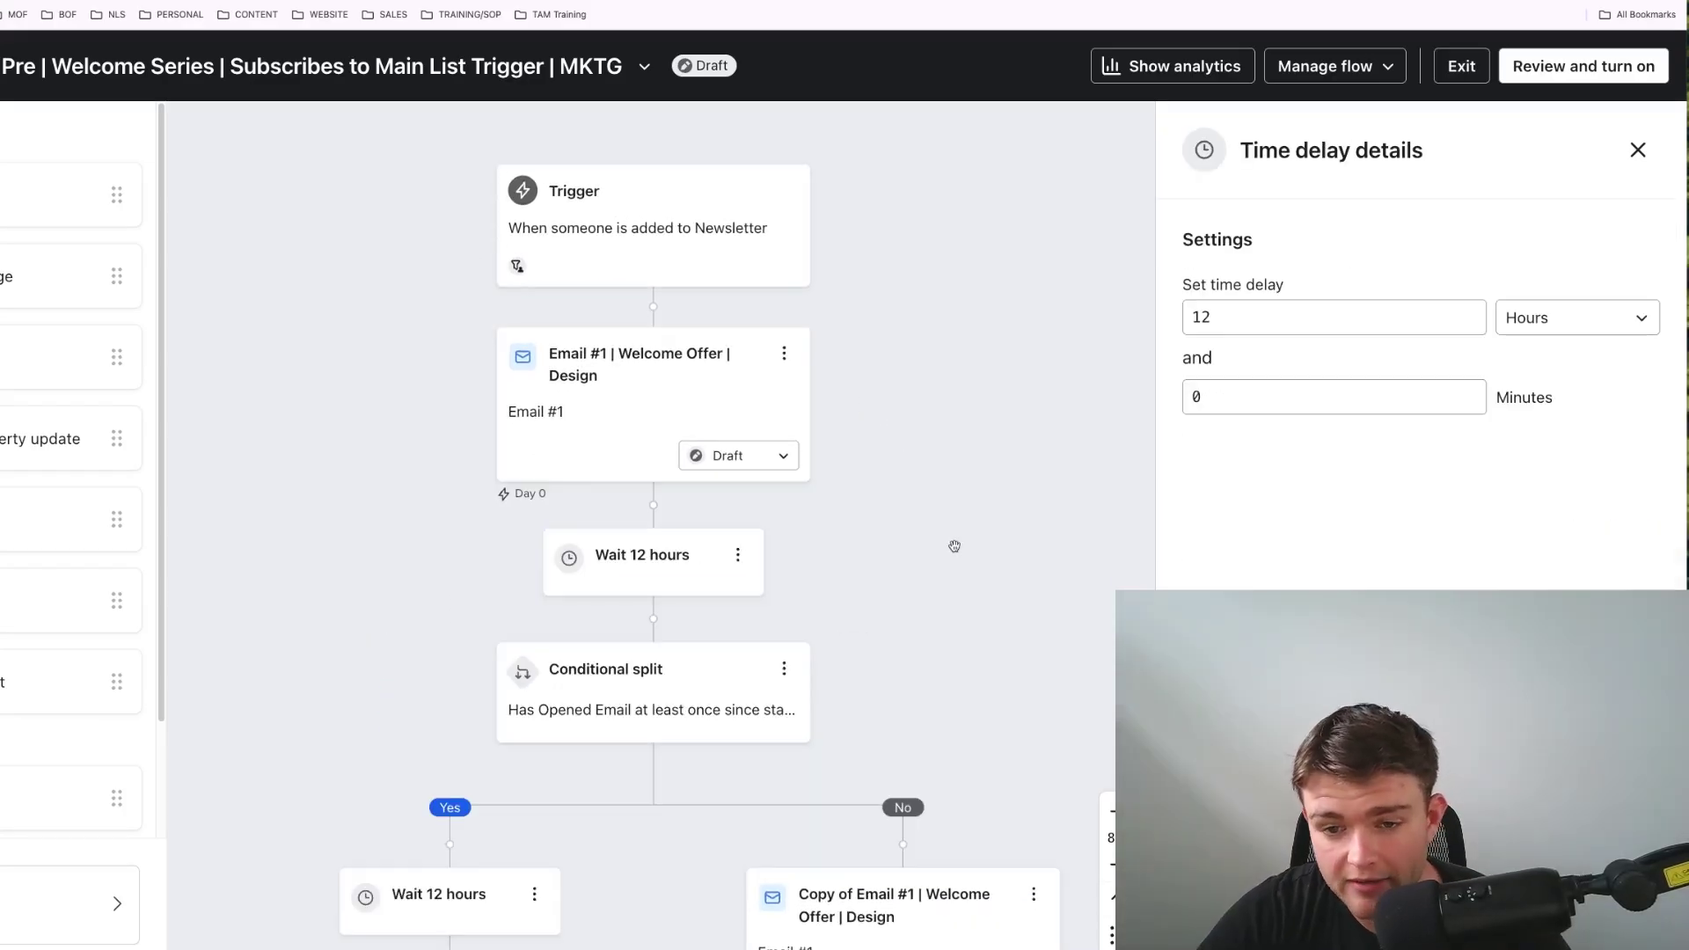
pyautogui.scroll(-1, 955, 547)
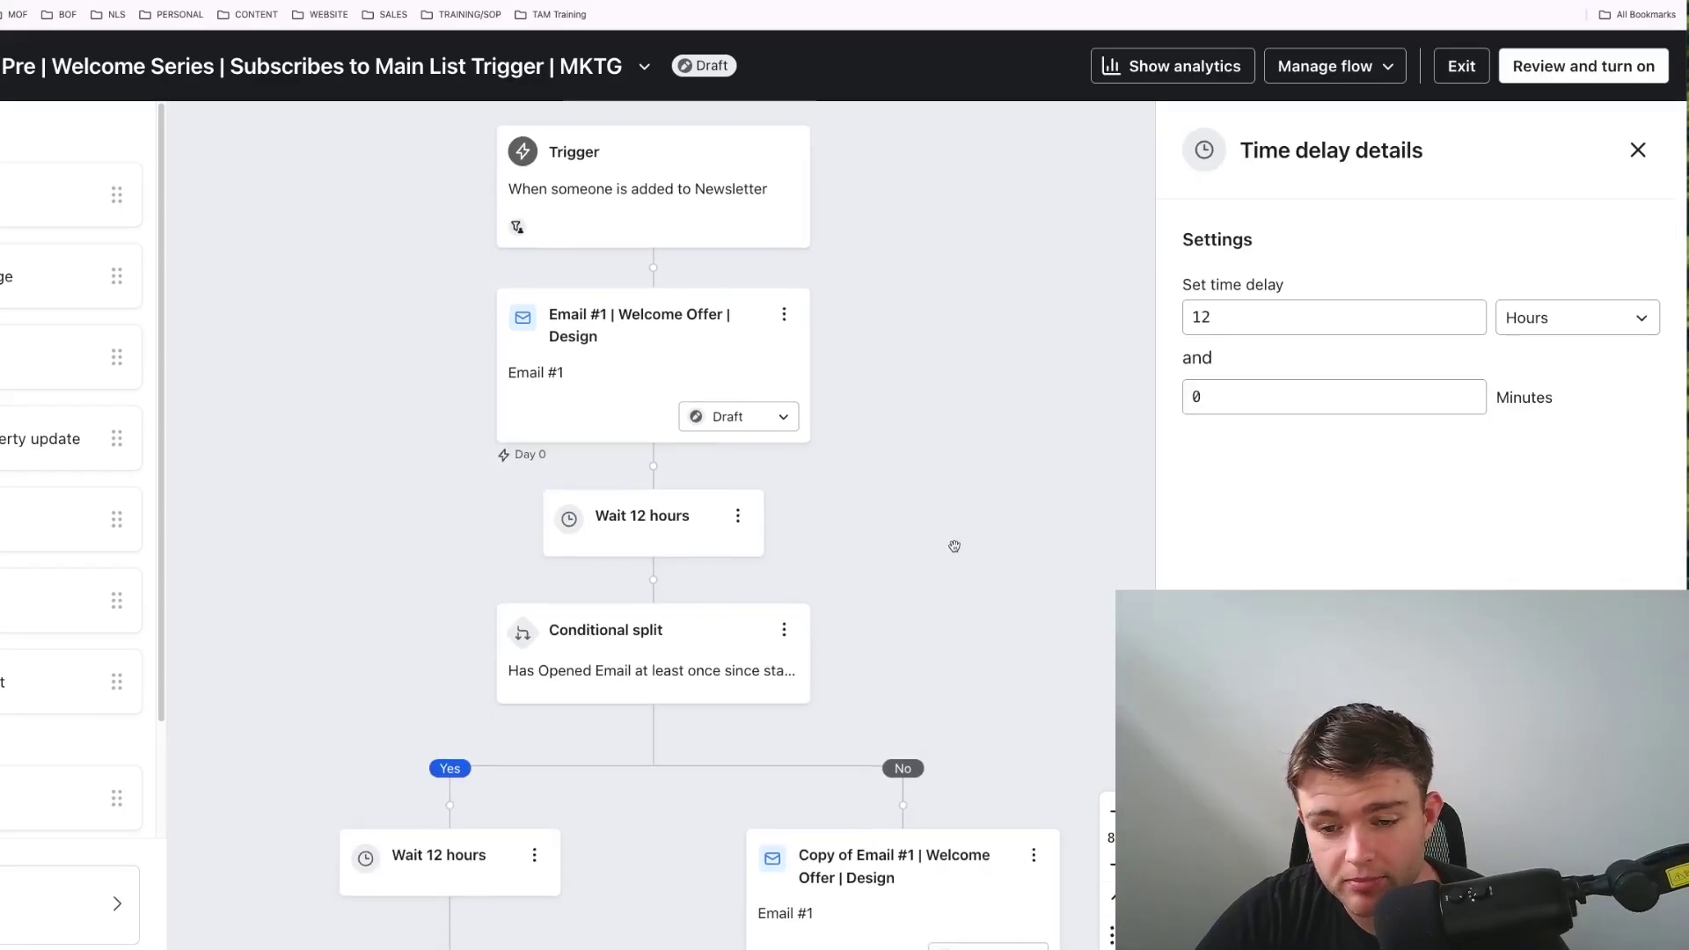
pyautogui.scroll(-3, 955, 547)
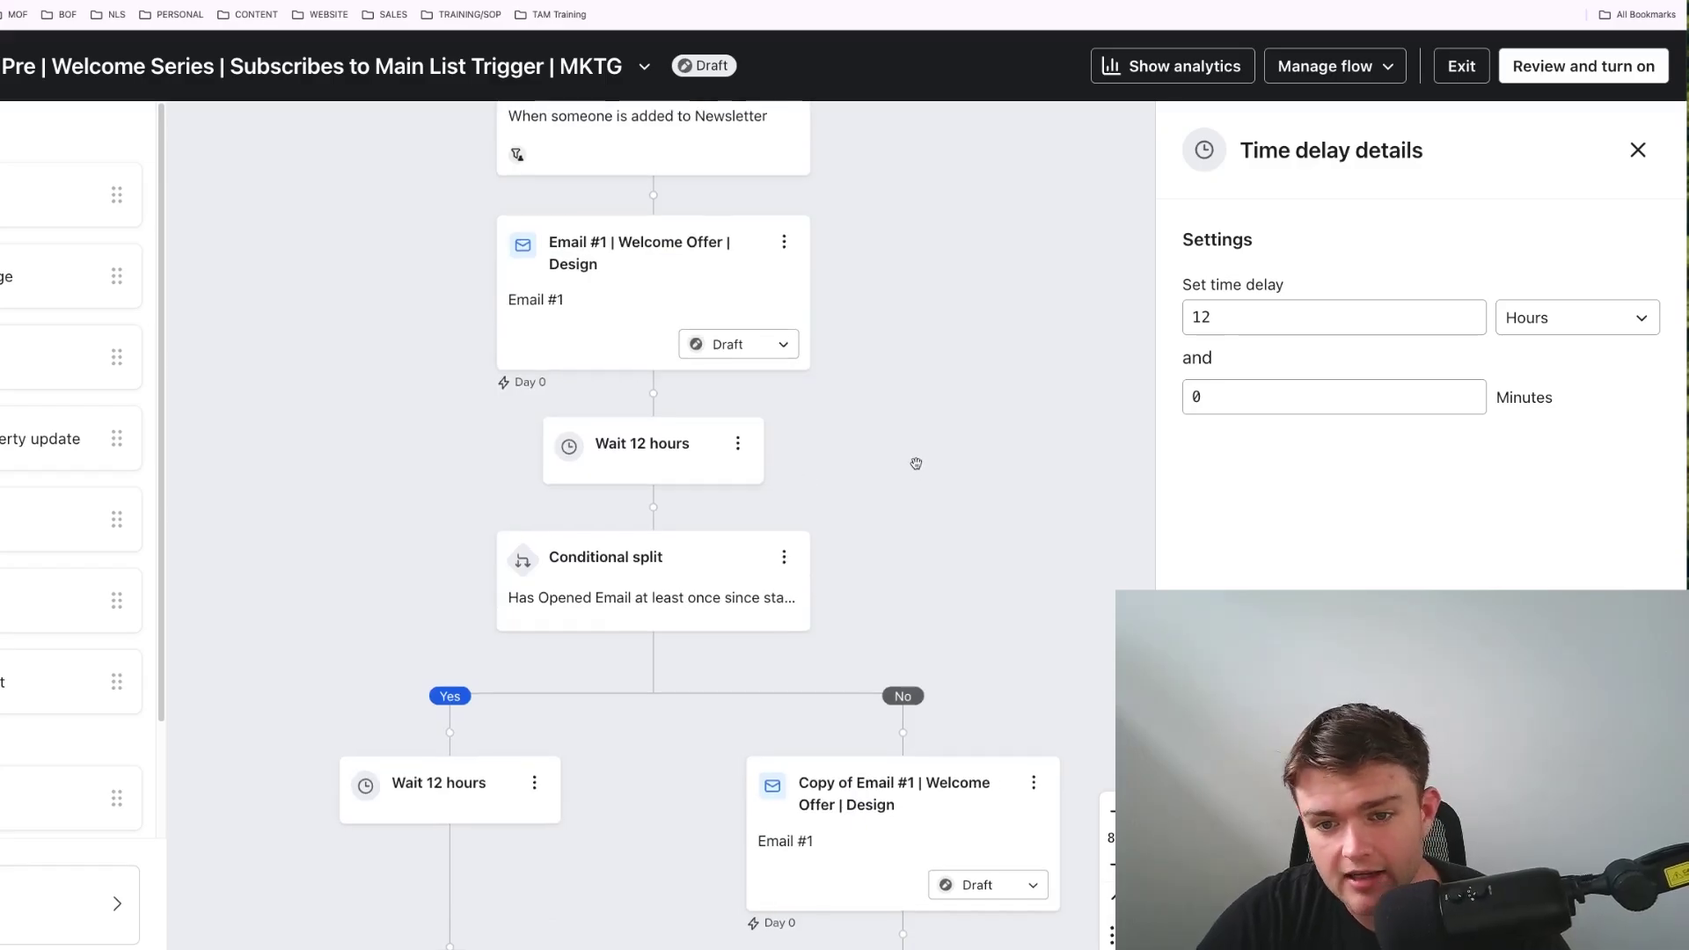
pyautogui.scroll(-1, 871, 530)
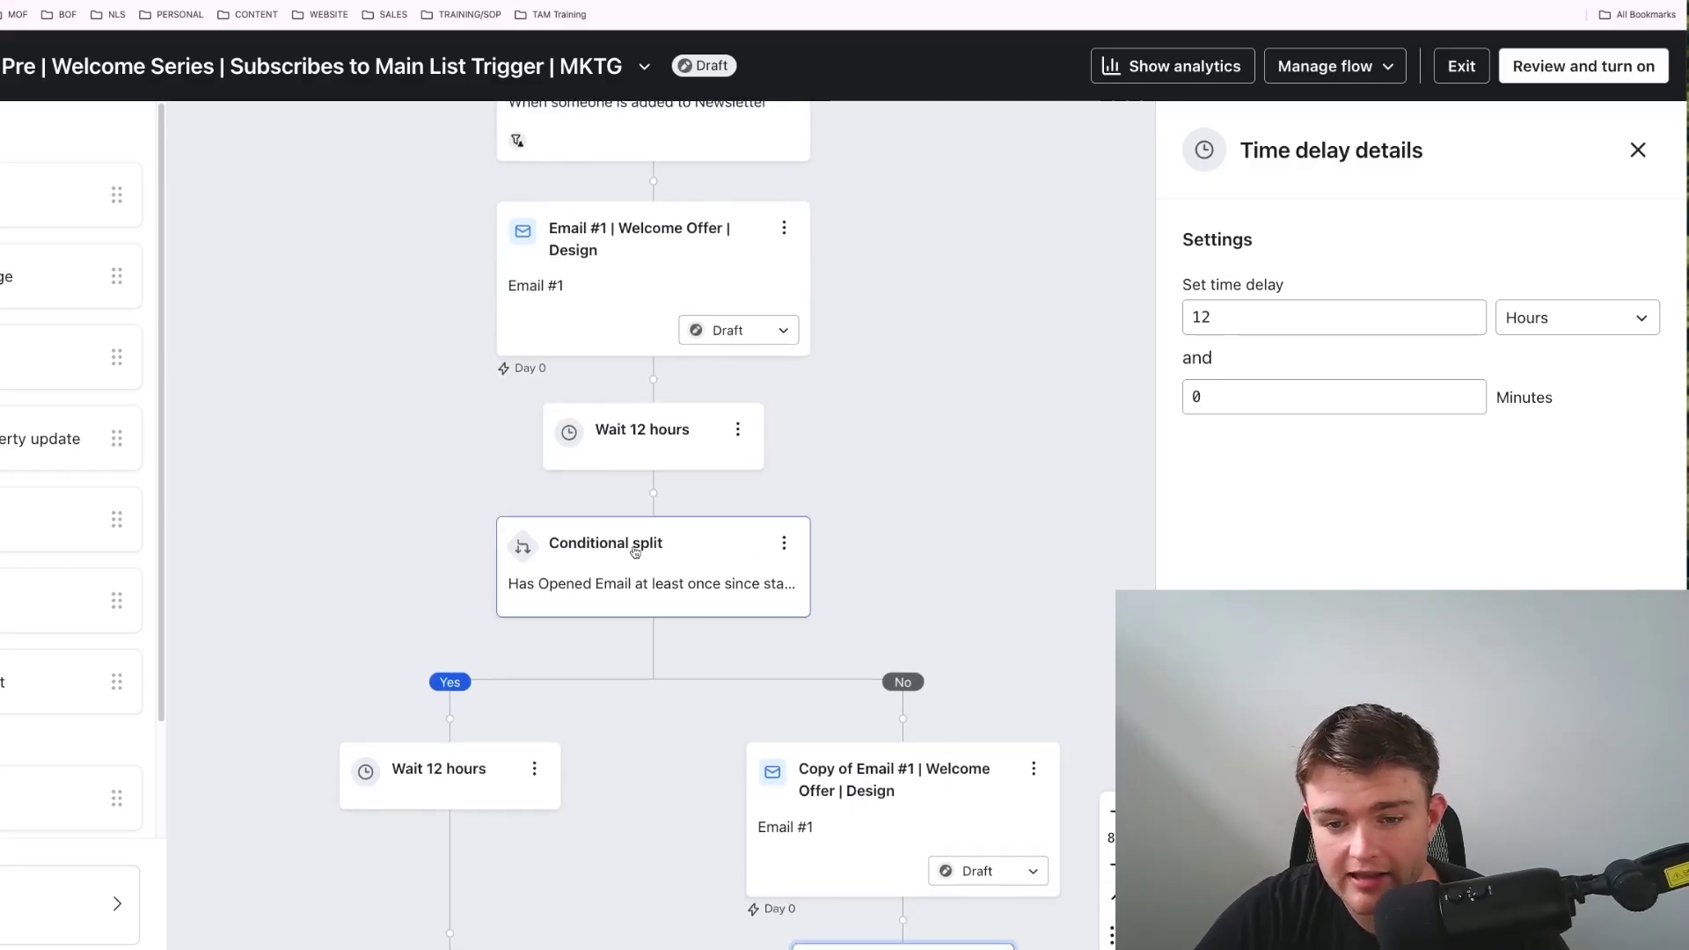
pyautogui.click(633, 552)
pyautogui.scroll(-4, 912, 528)
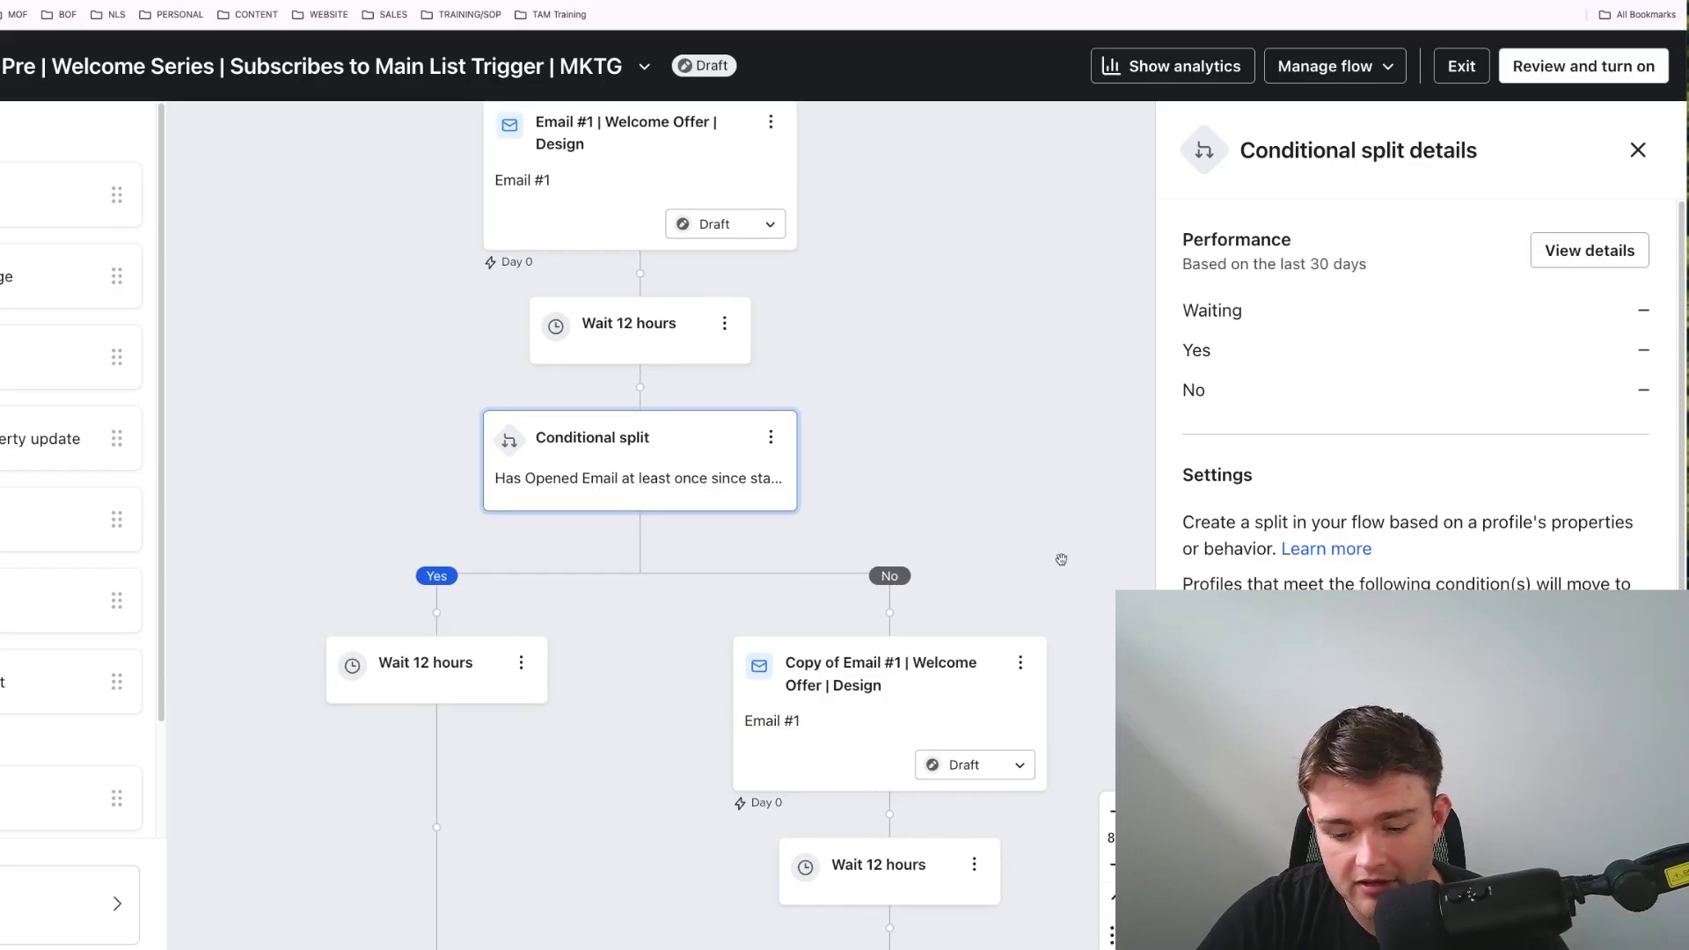
pyautogui.hscroll(3, 967, 510)
pyautogui.scroll(-2, 968, 510)
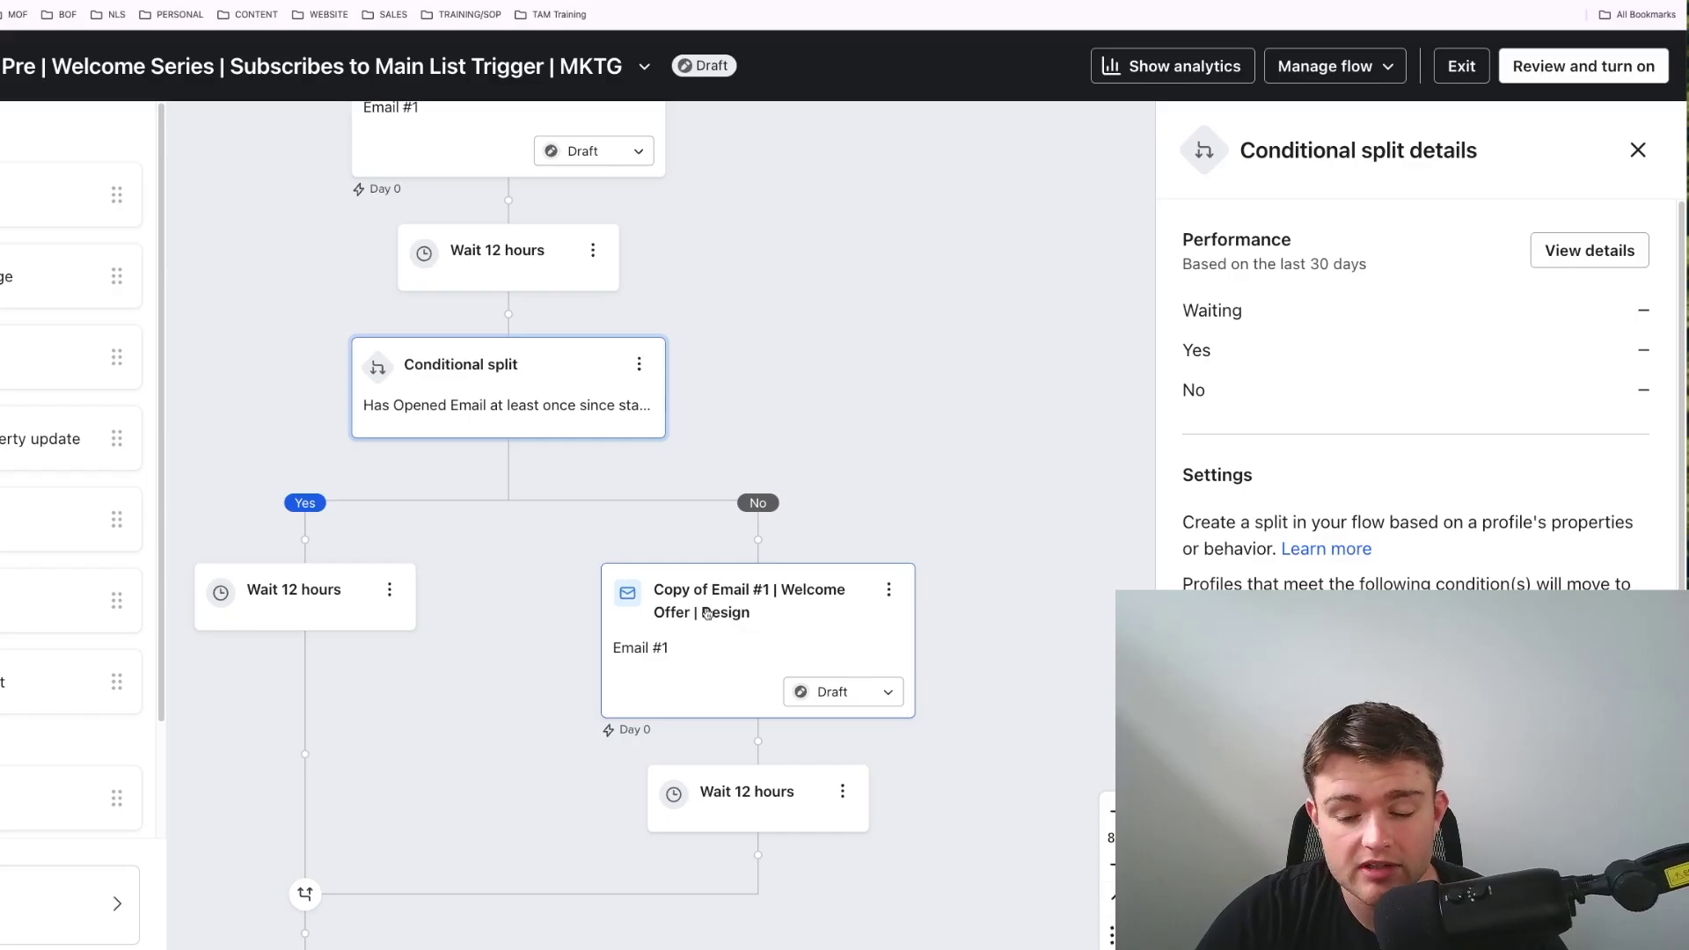
pyautogui.scroll(2, 759, 551)
pyautogui.hscroll(-2, 759, 552)
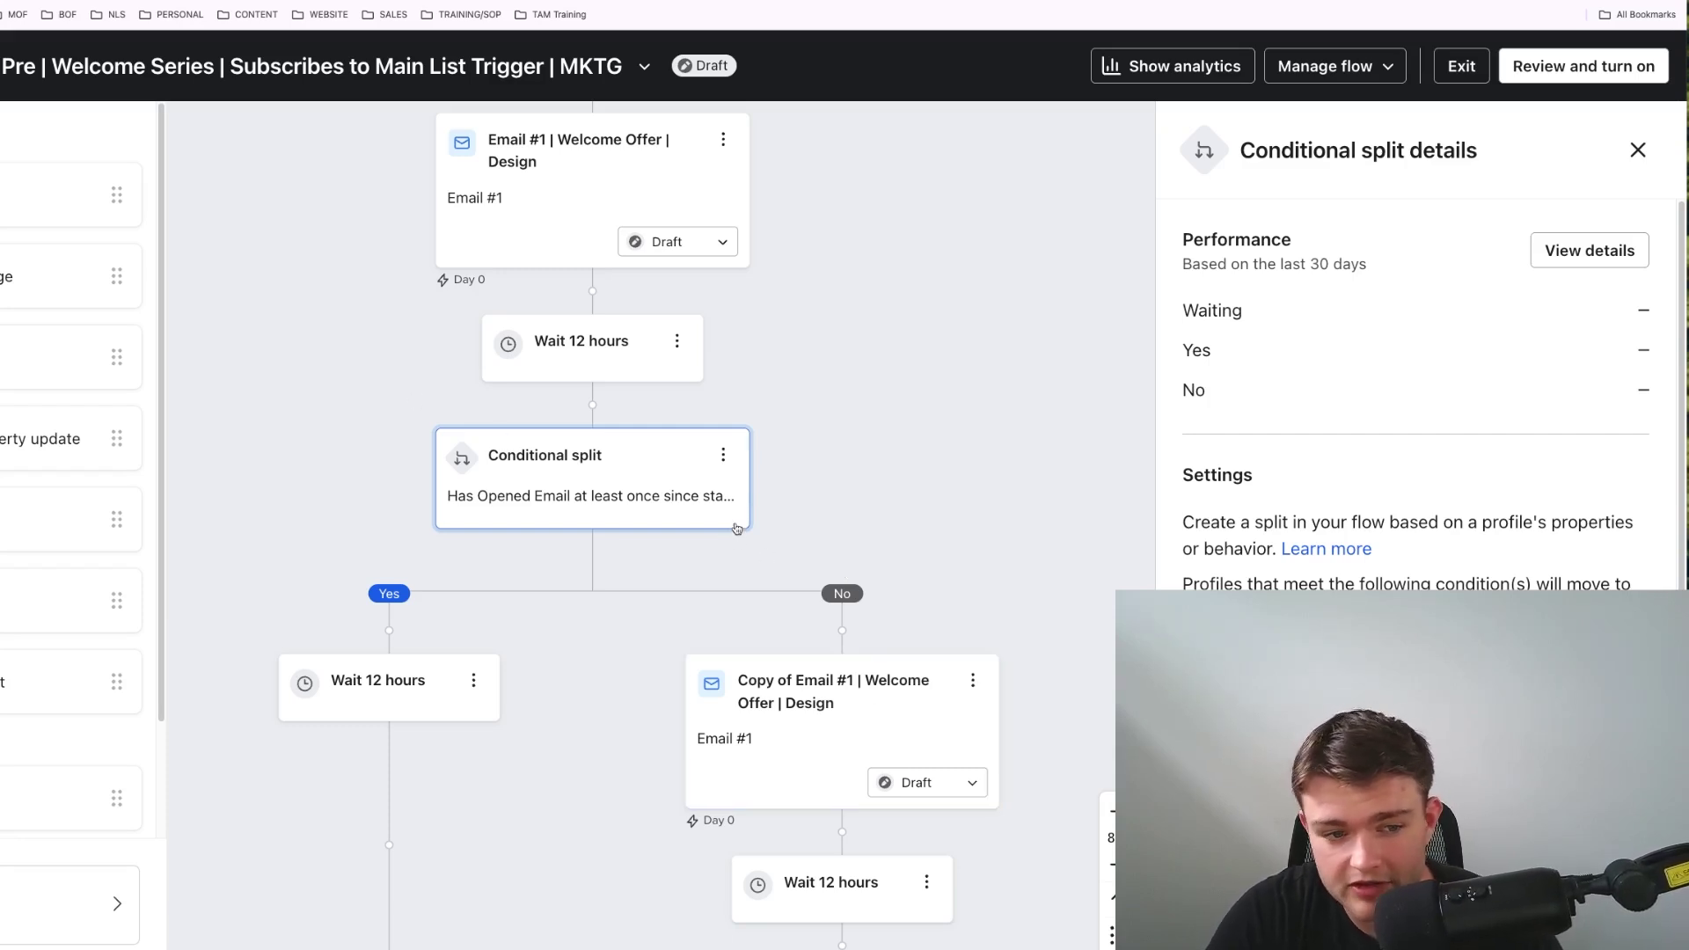
# Step: Trace both branches of the conditional split through their time delays to where they rejoin above Email #2
pyautogui.scroll(-5, 878, 558)
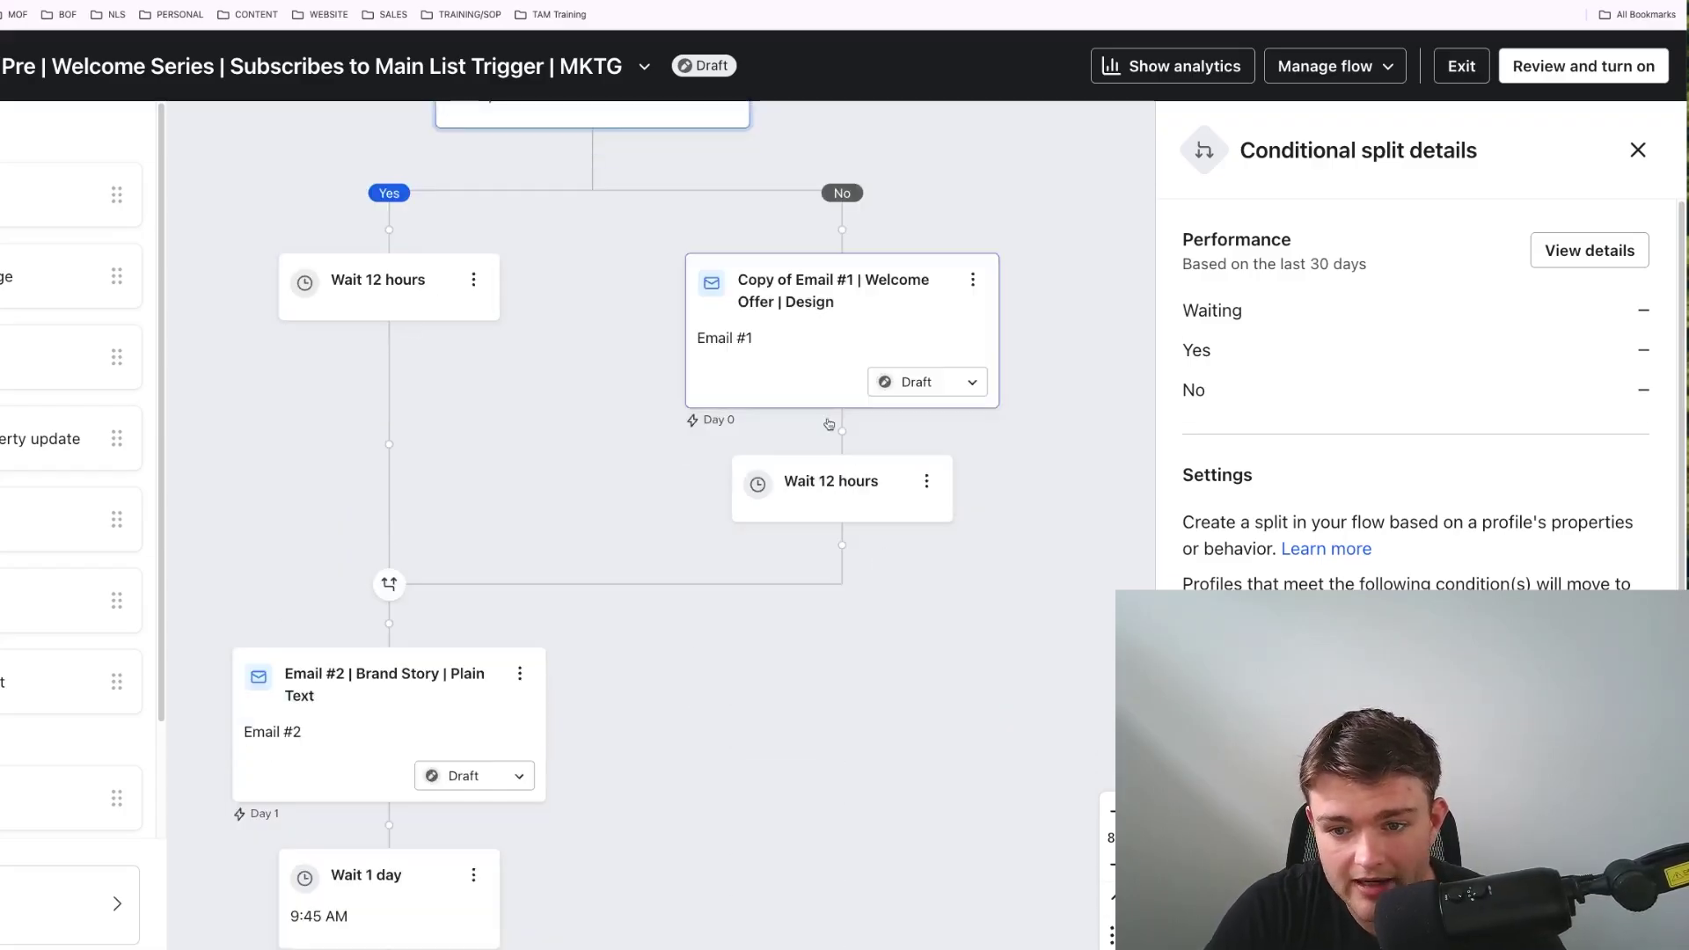
pyautogui.scroll(8, 599, 510)
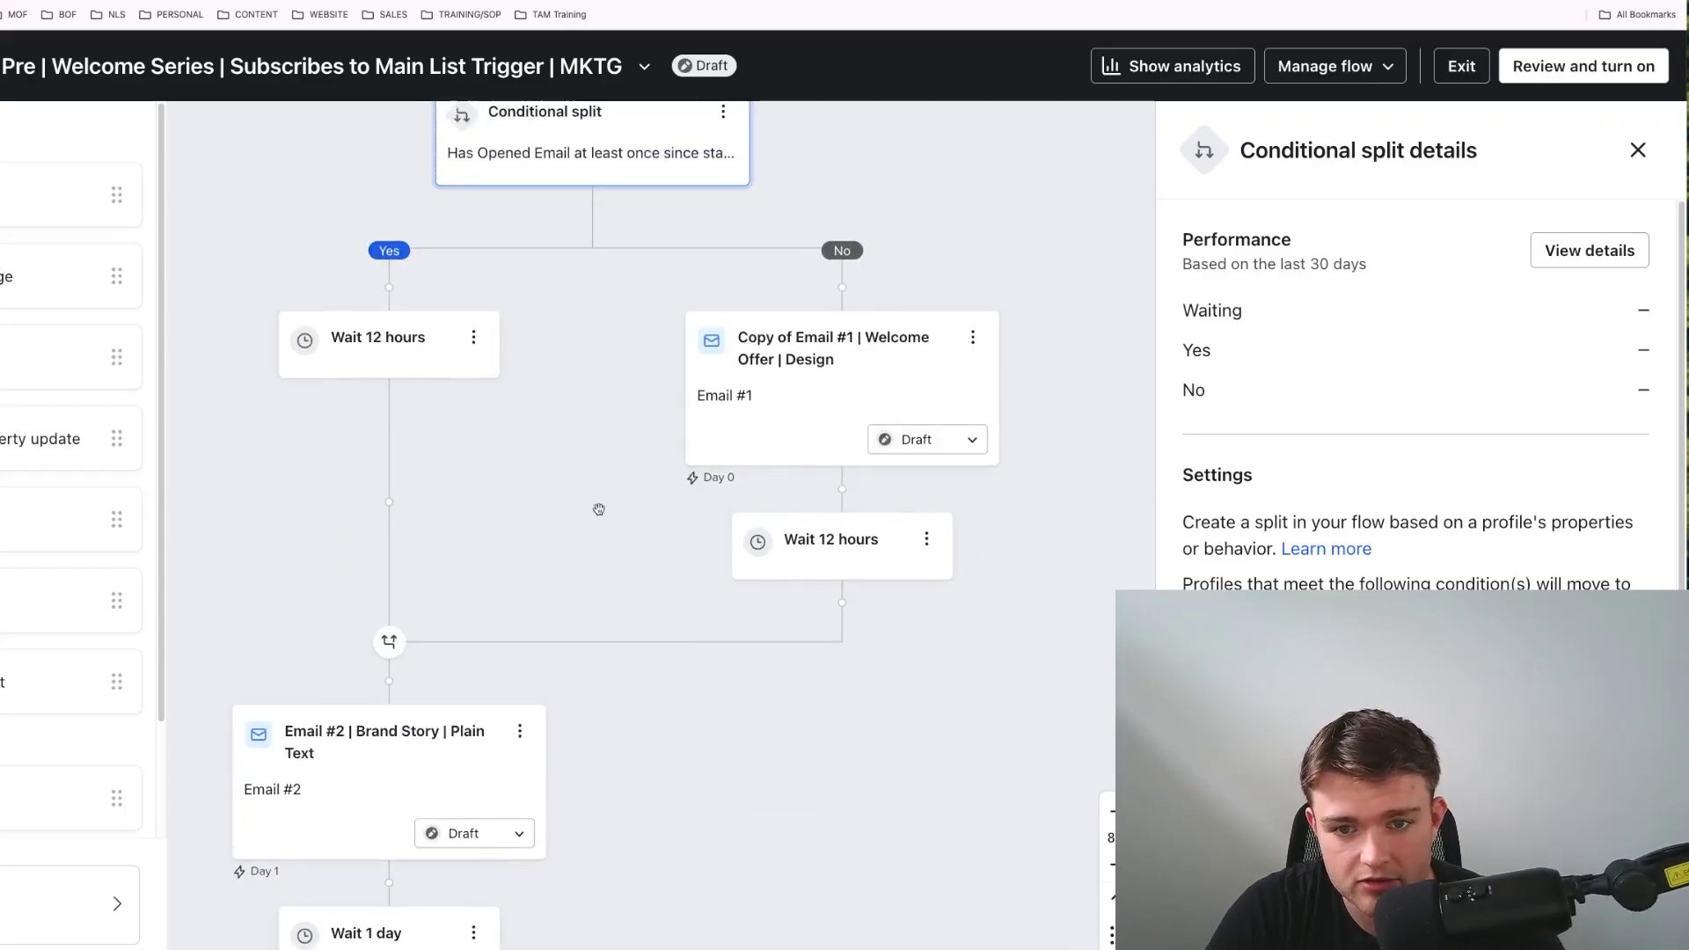
pyautogui.scroll(-5, 720, 550)
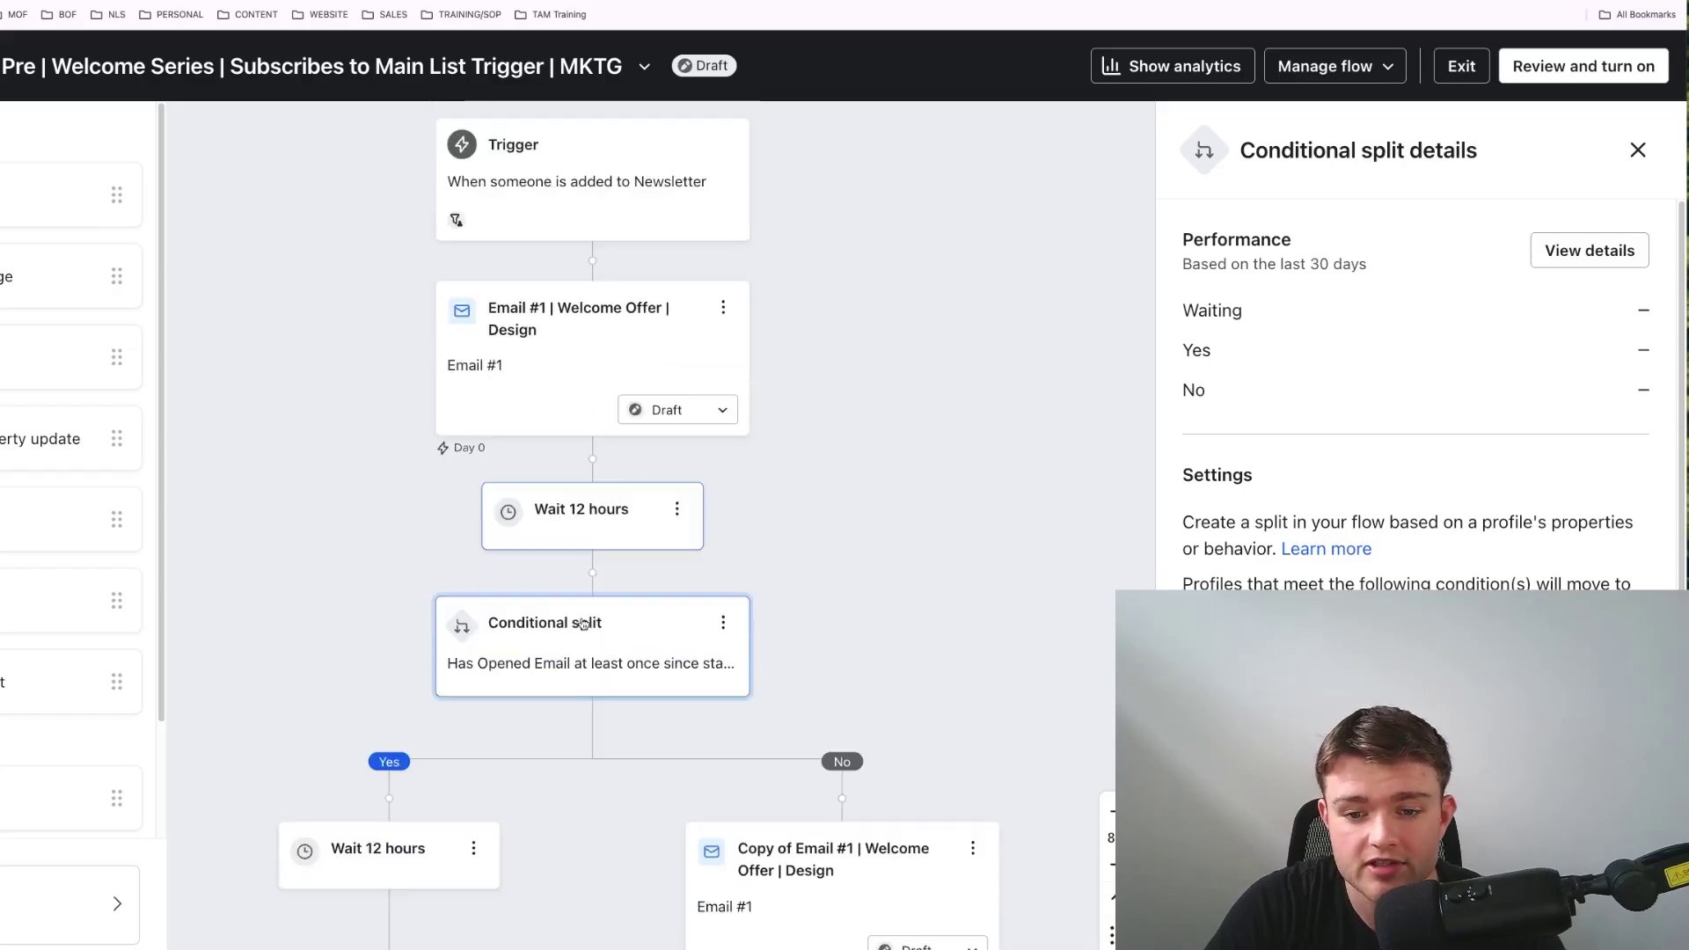
pyautogui.scroll(-2, 440, 711)
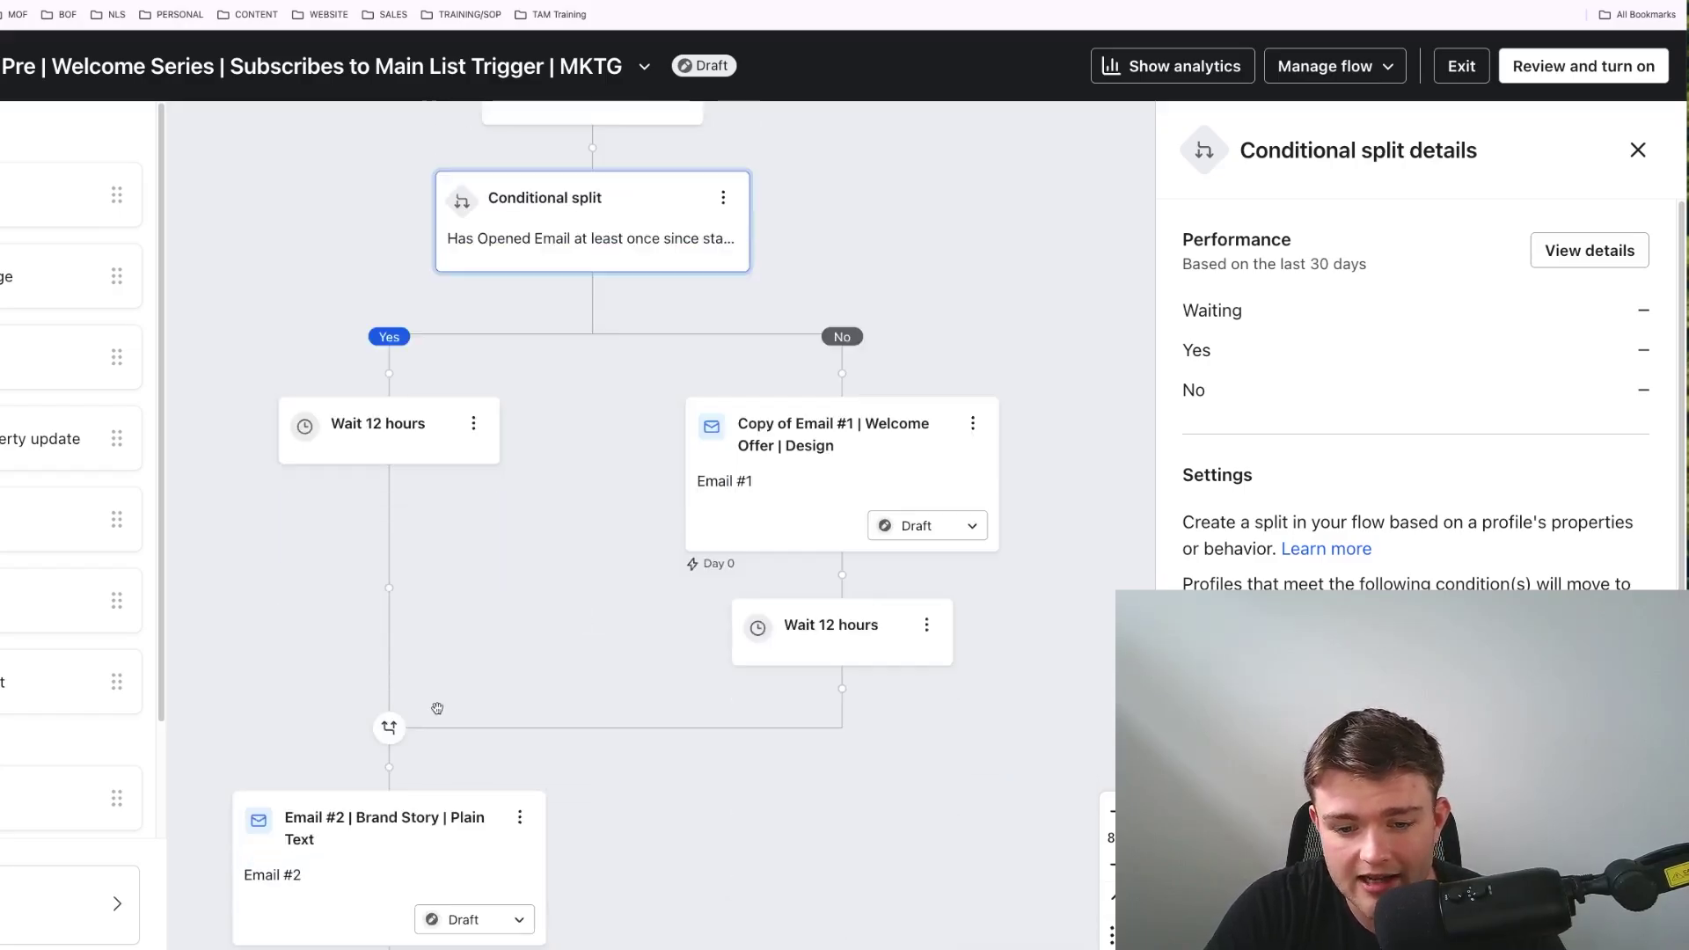
pyautogui.scroll(5, 757, 240)
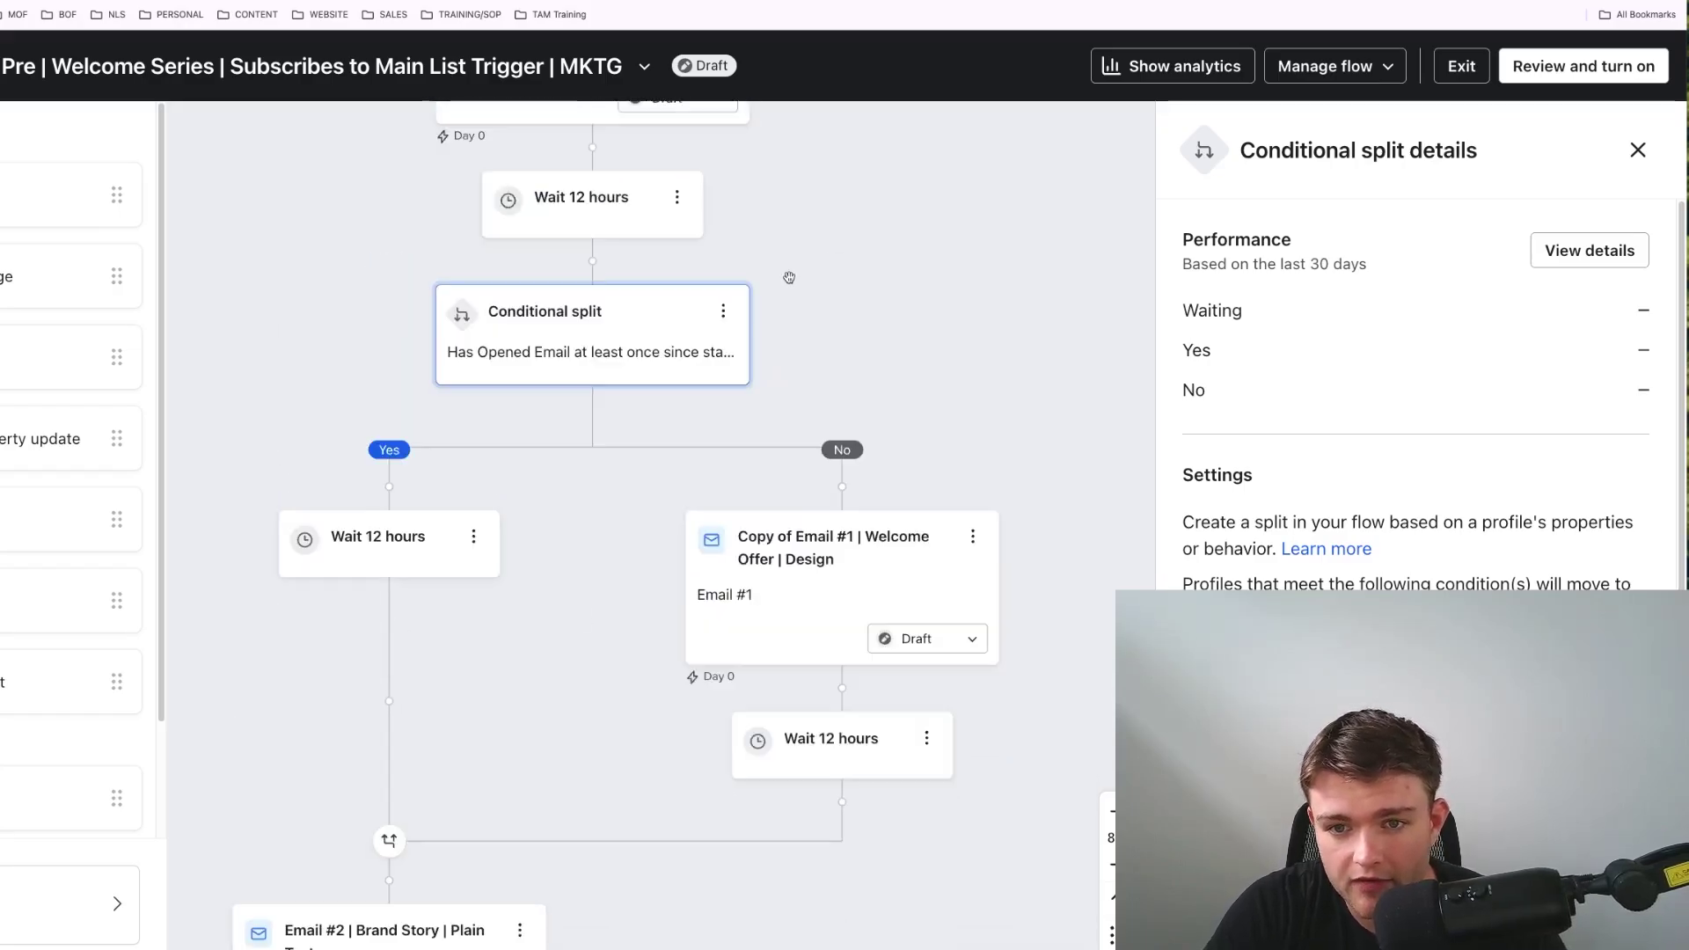
pyautogui.scroll(-1, 855, 666)
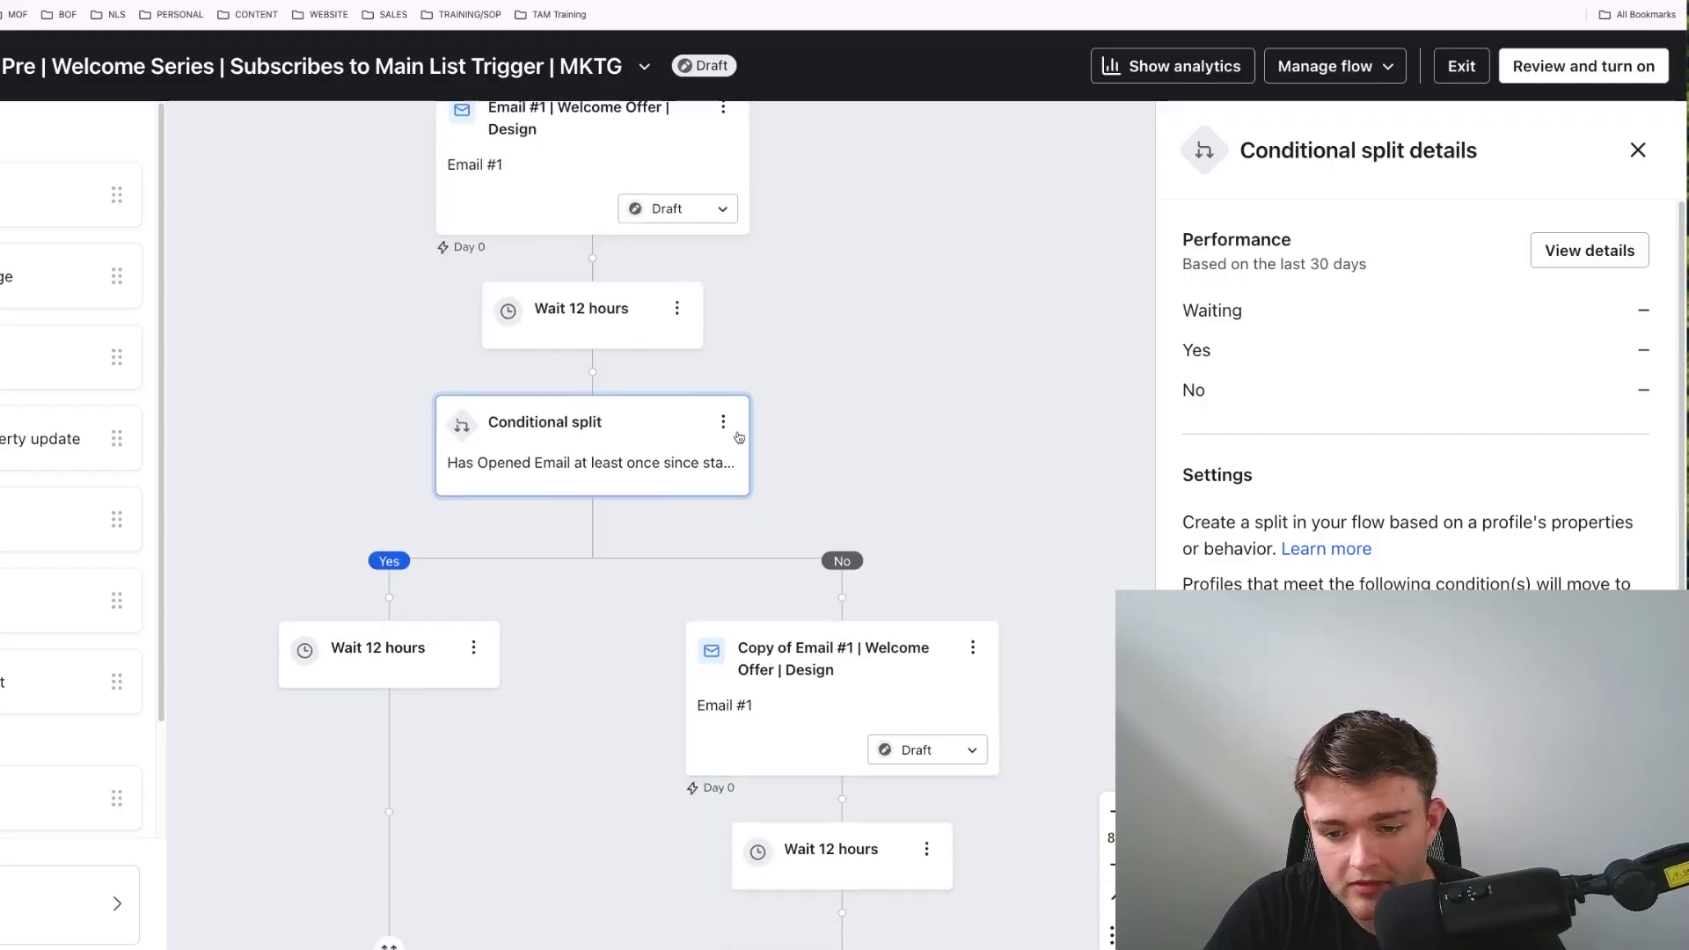
pyautogui.scroll(-8, 845, 502)
pyautogui.scroll(4, 611, 492)
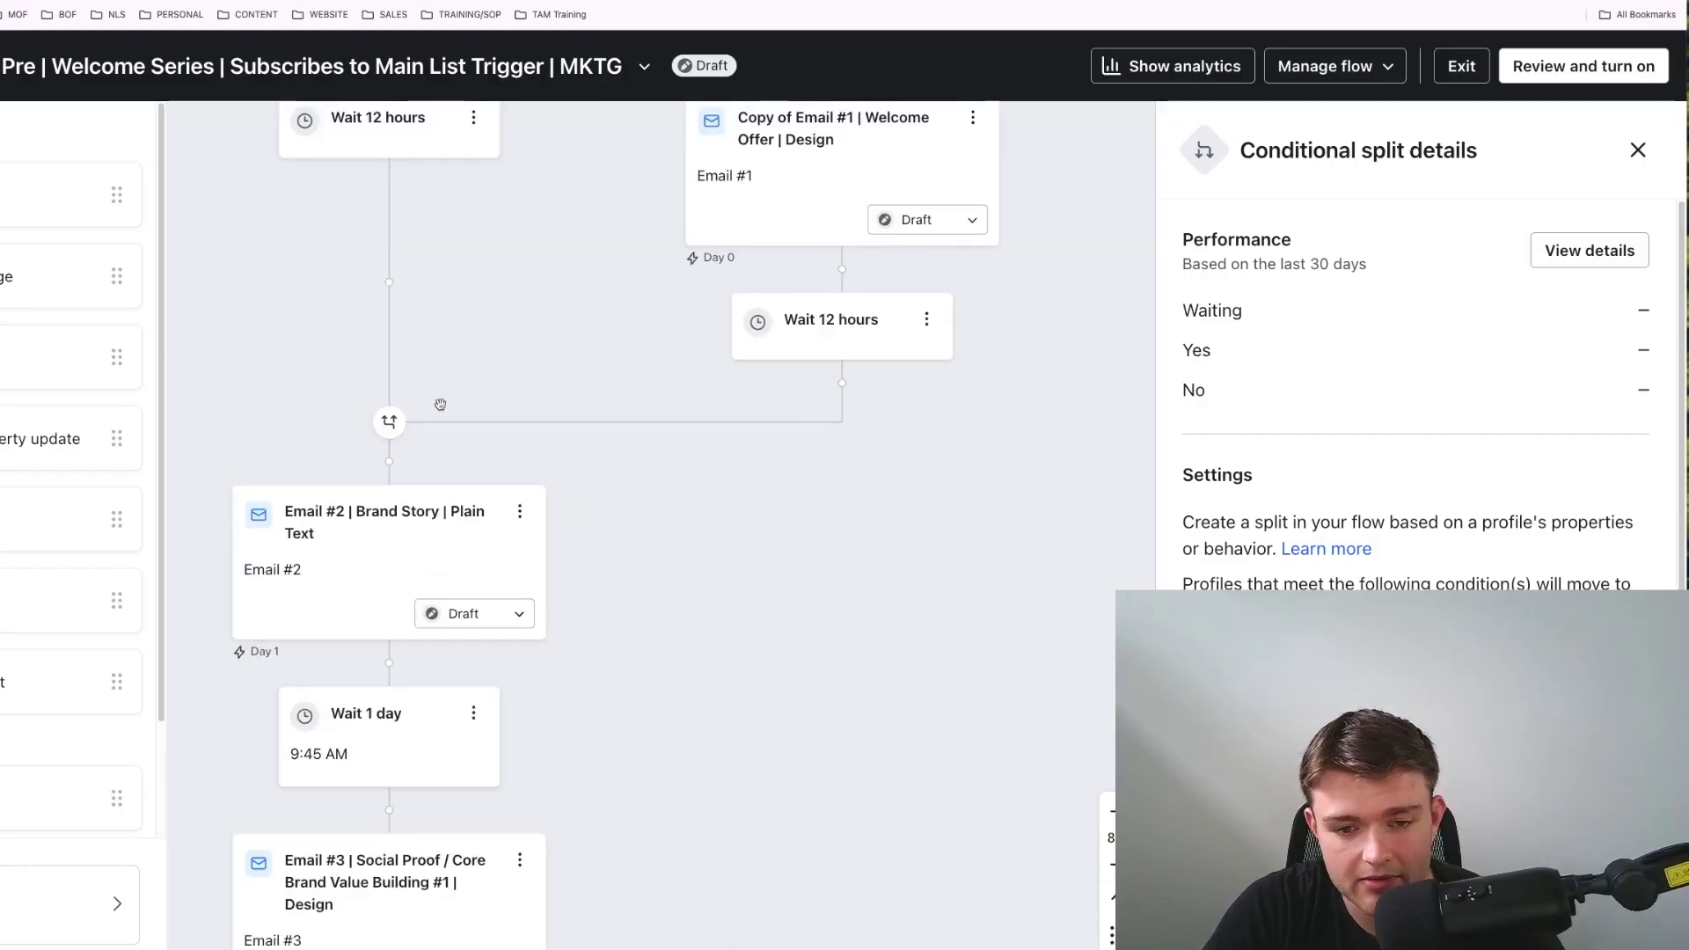
pyautogui.scroll(-1, 610, 492)
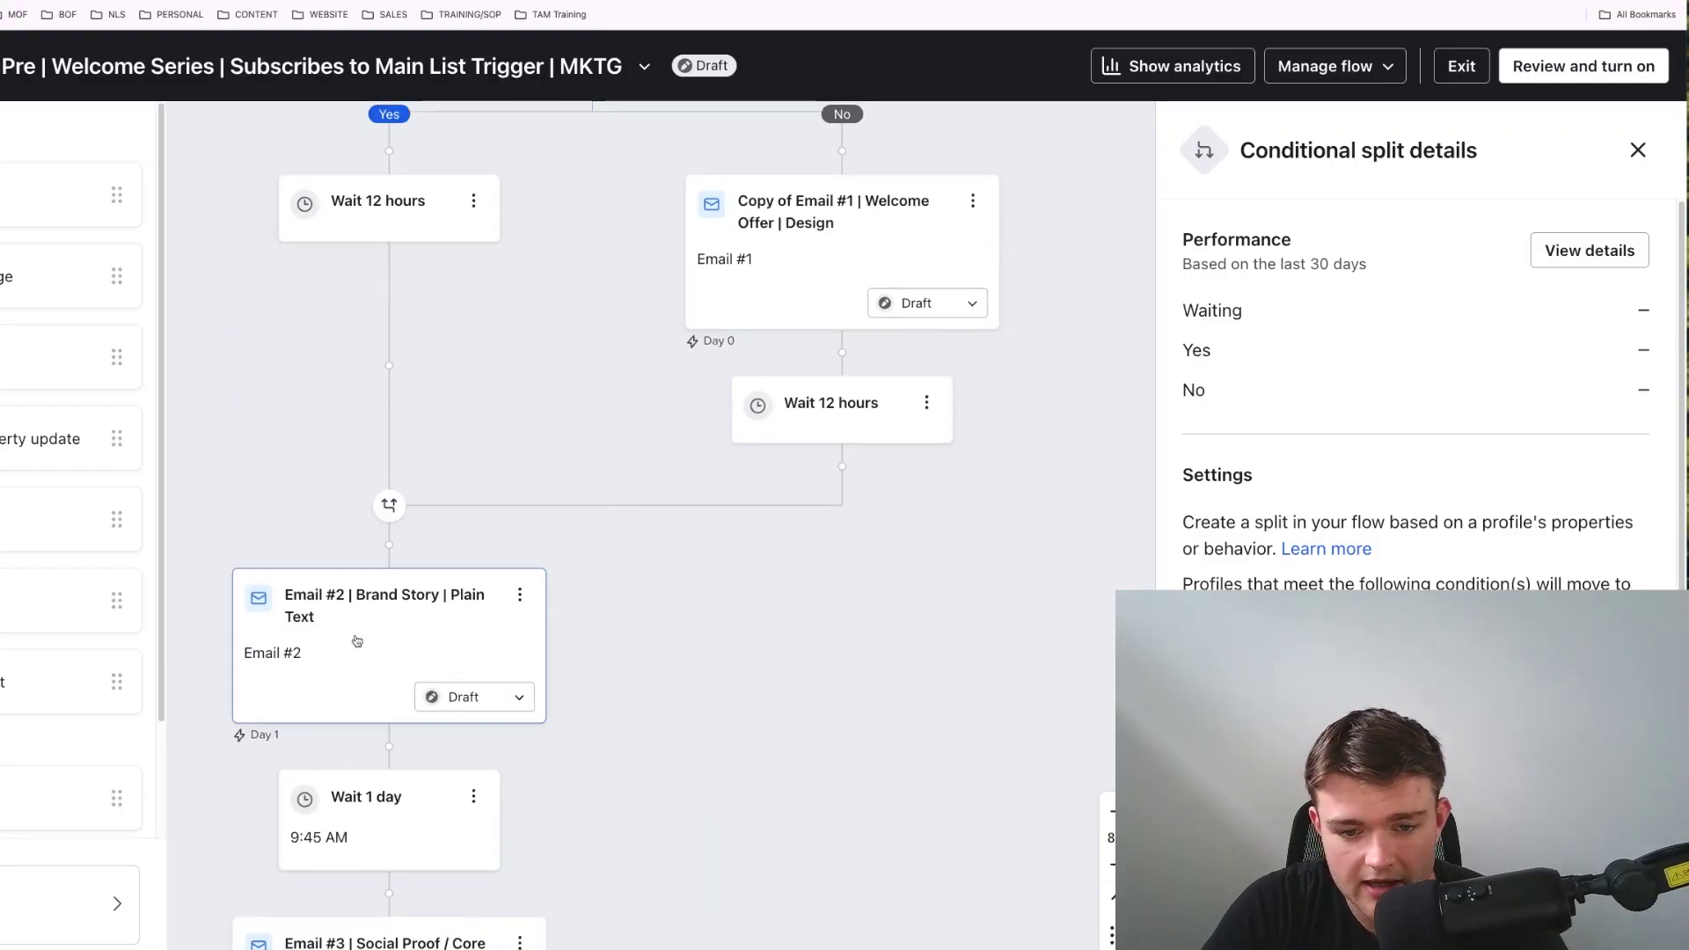
# Step: Open the details of Email #2 | Brand Story | Plain Text and review the delays and Email #3 below it
pyautogui.click(417, 631)
pyautogui.moveTo(614, 511); pyautogui.dragTo(686, 526)
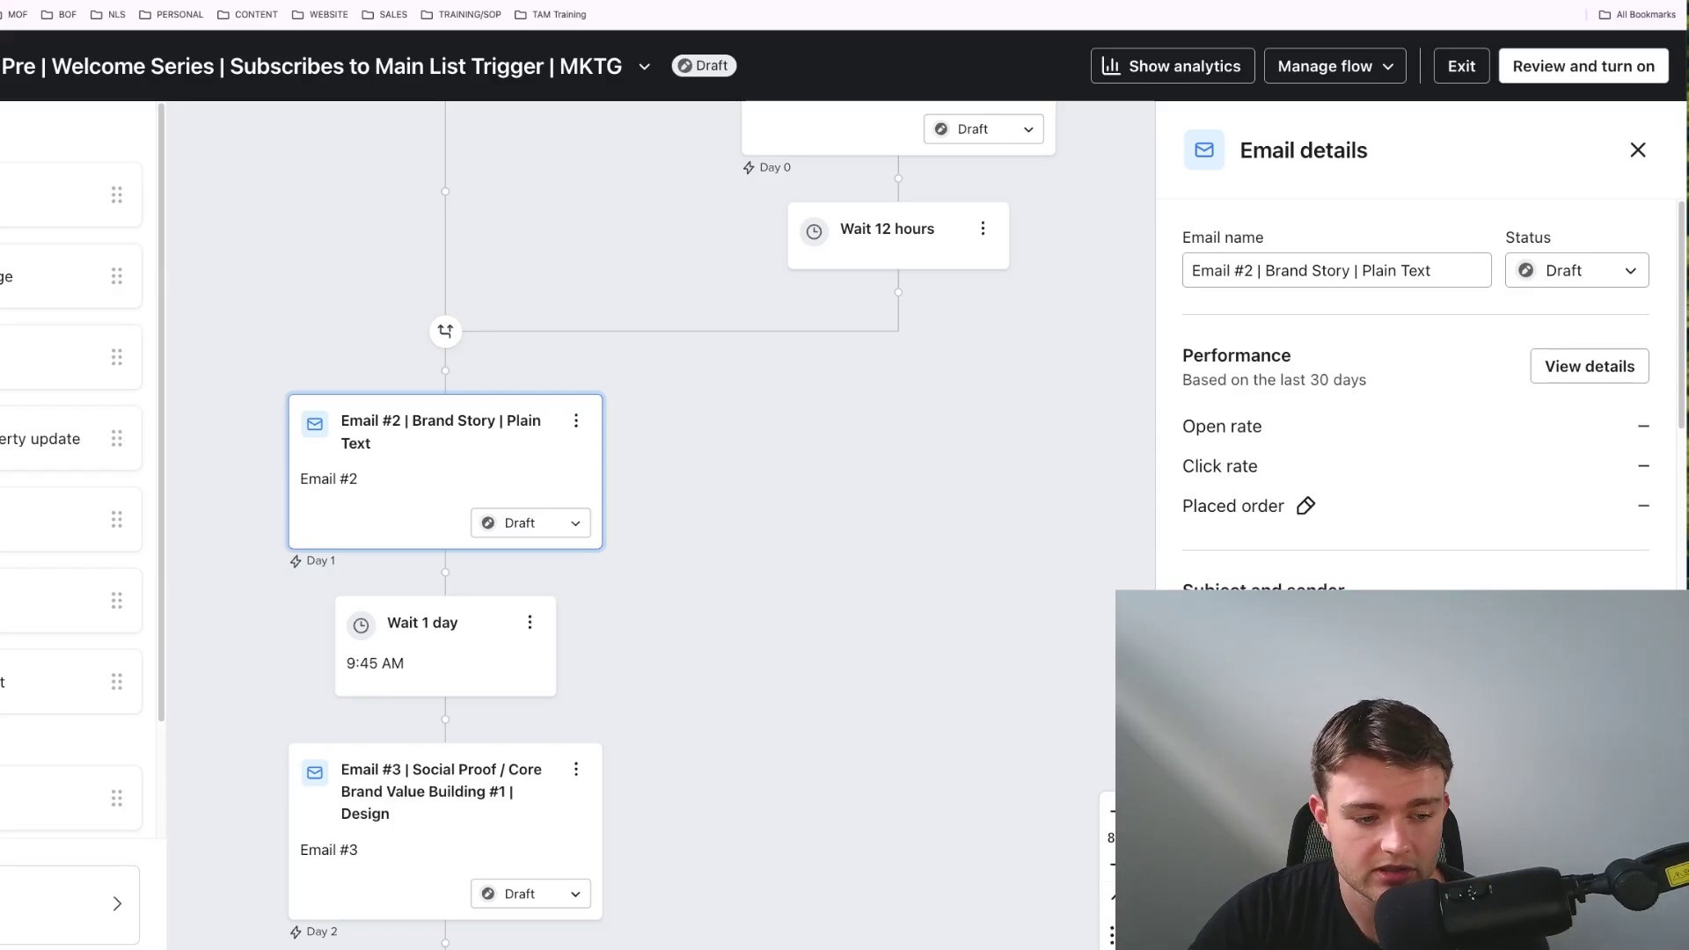
pyautogui.scroll(-2, 743, 752)
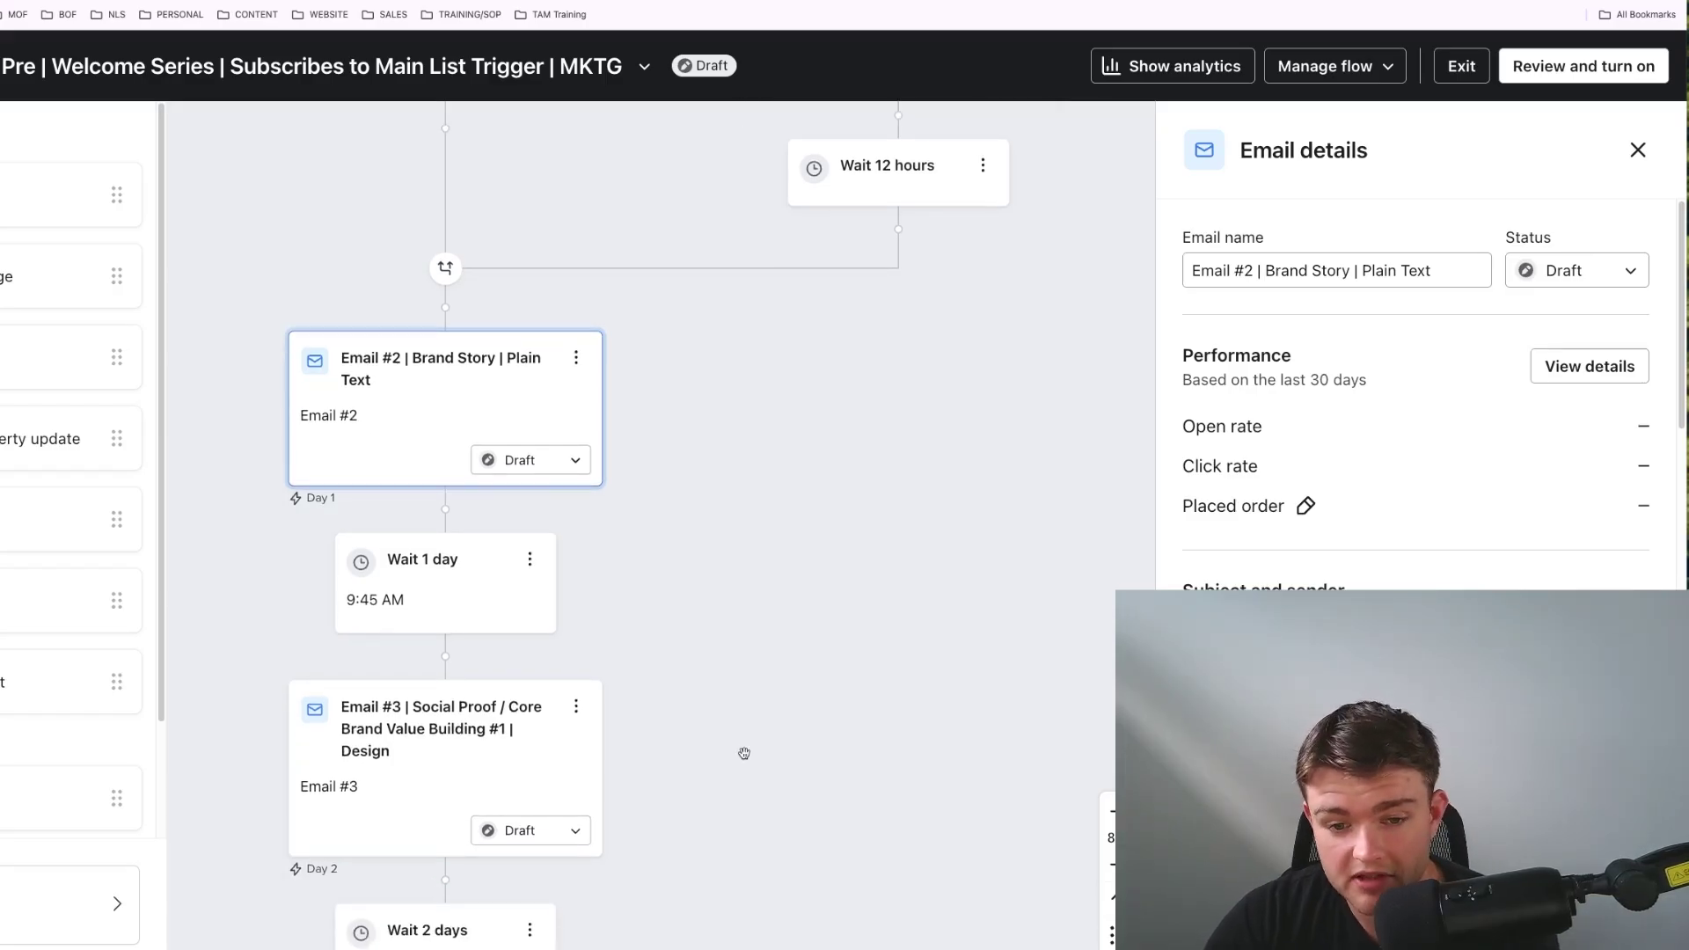
pyautogui.scroll(-1, 741, 772)
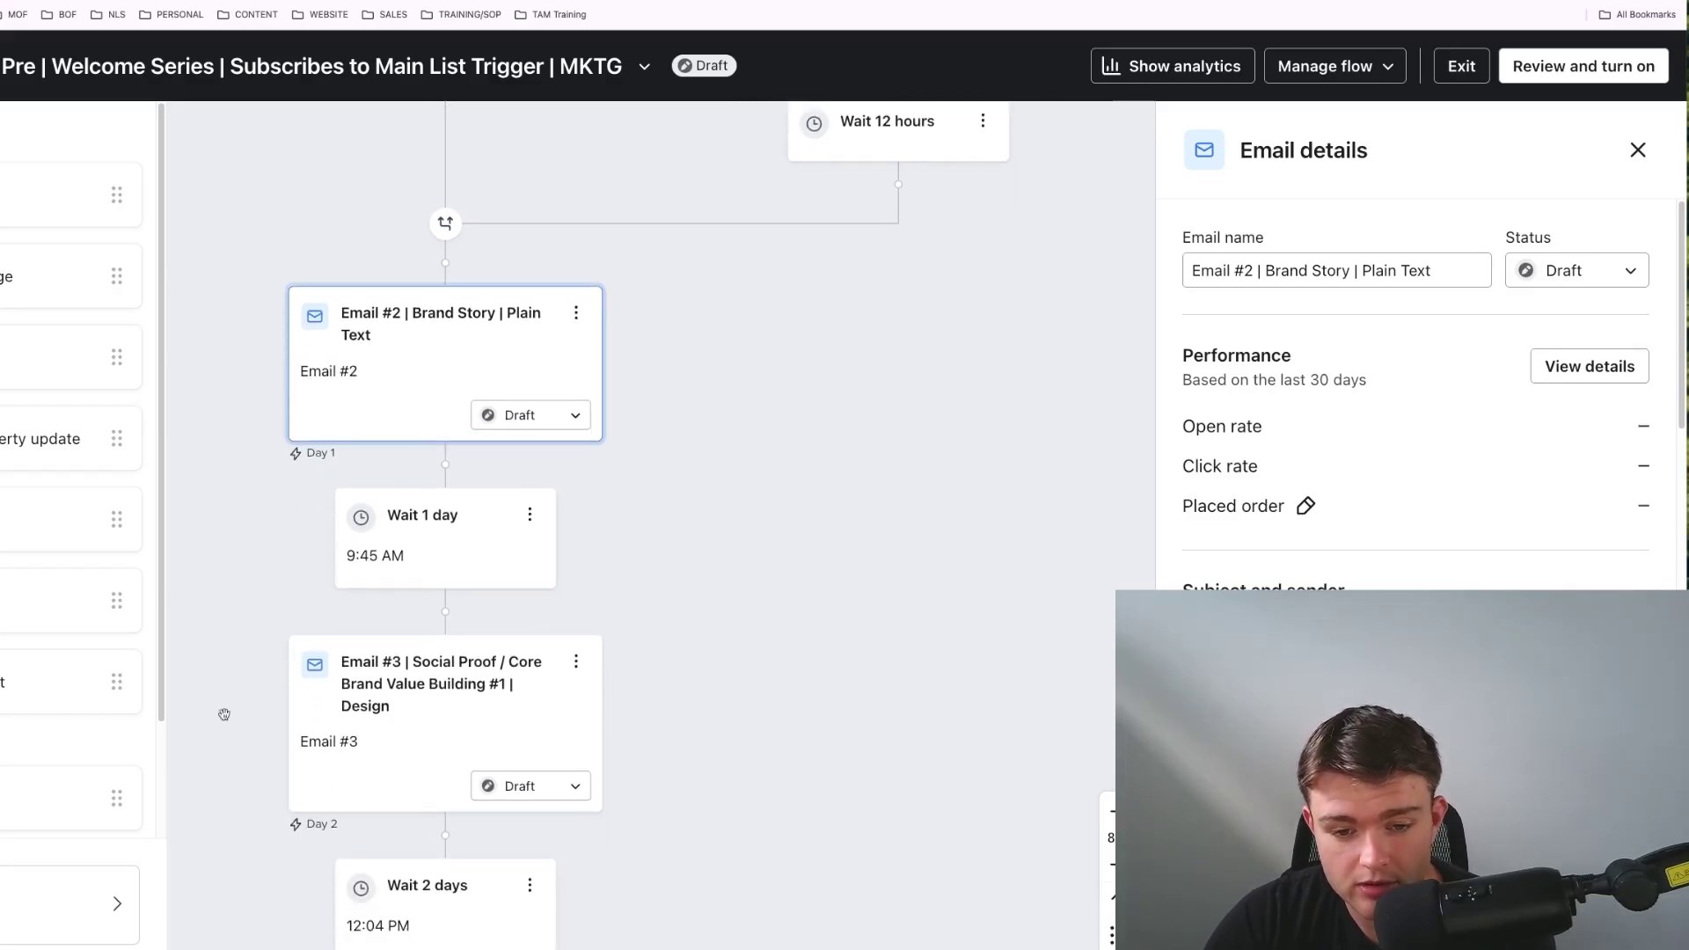
pyautogui.scroll(-1, 743, 752)
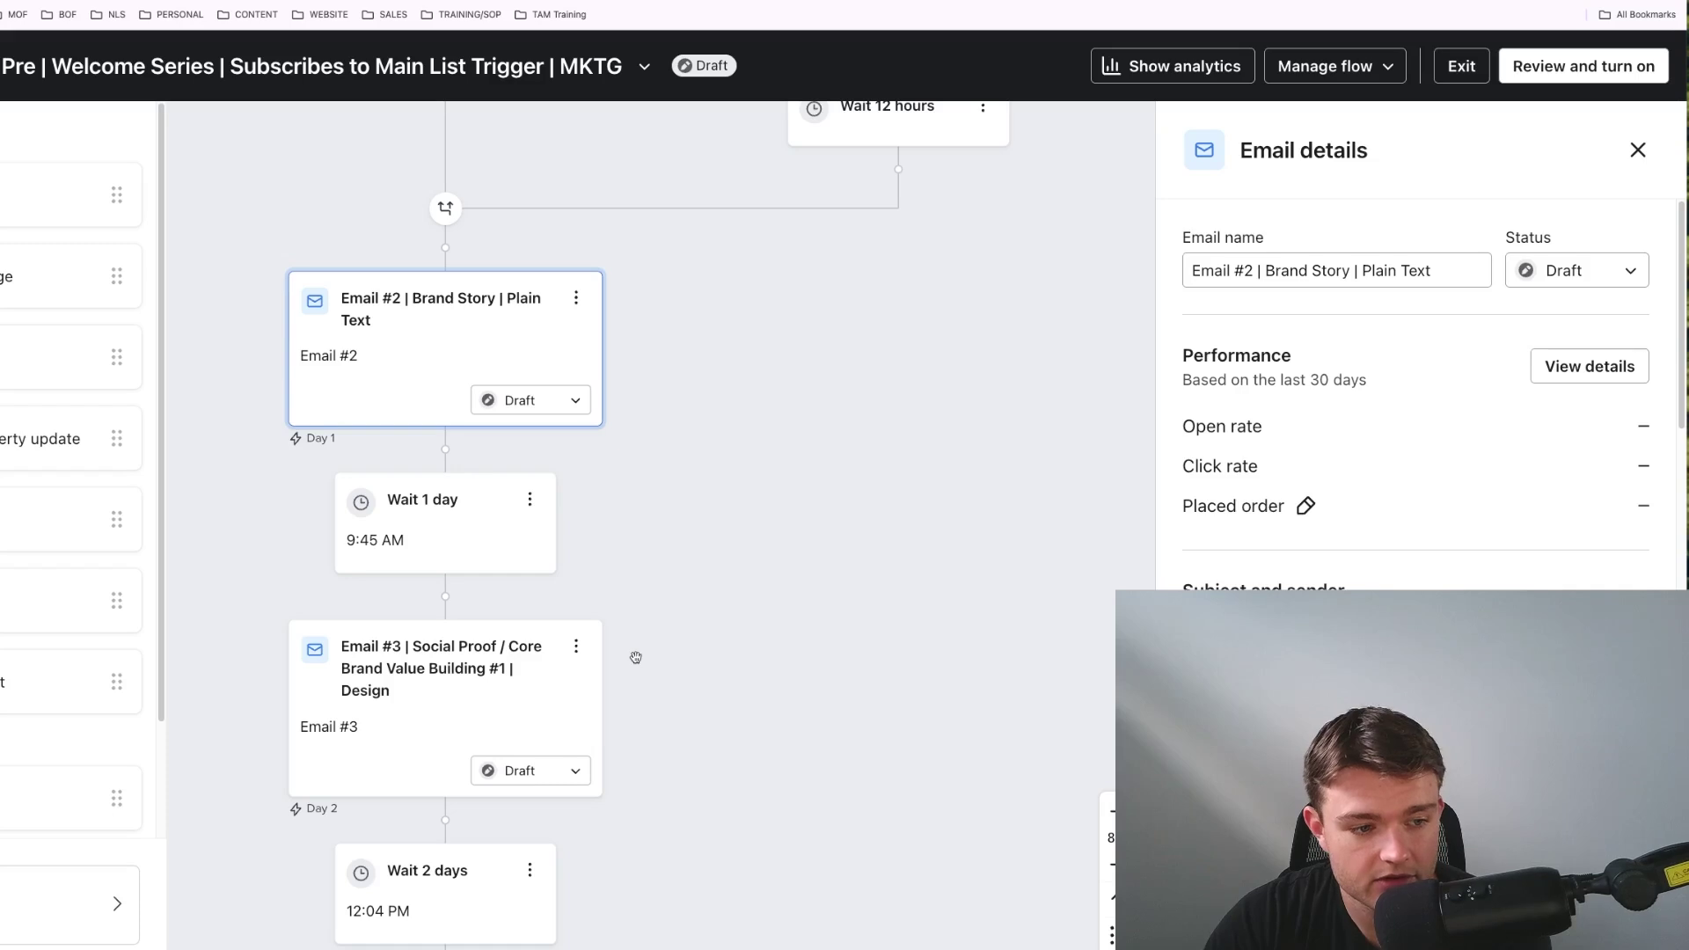
pyautogui.scroll(-2, 615, 656)
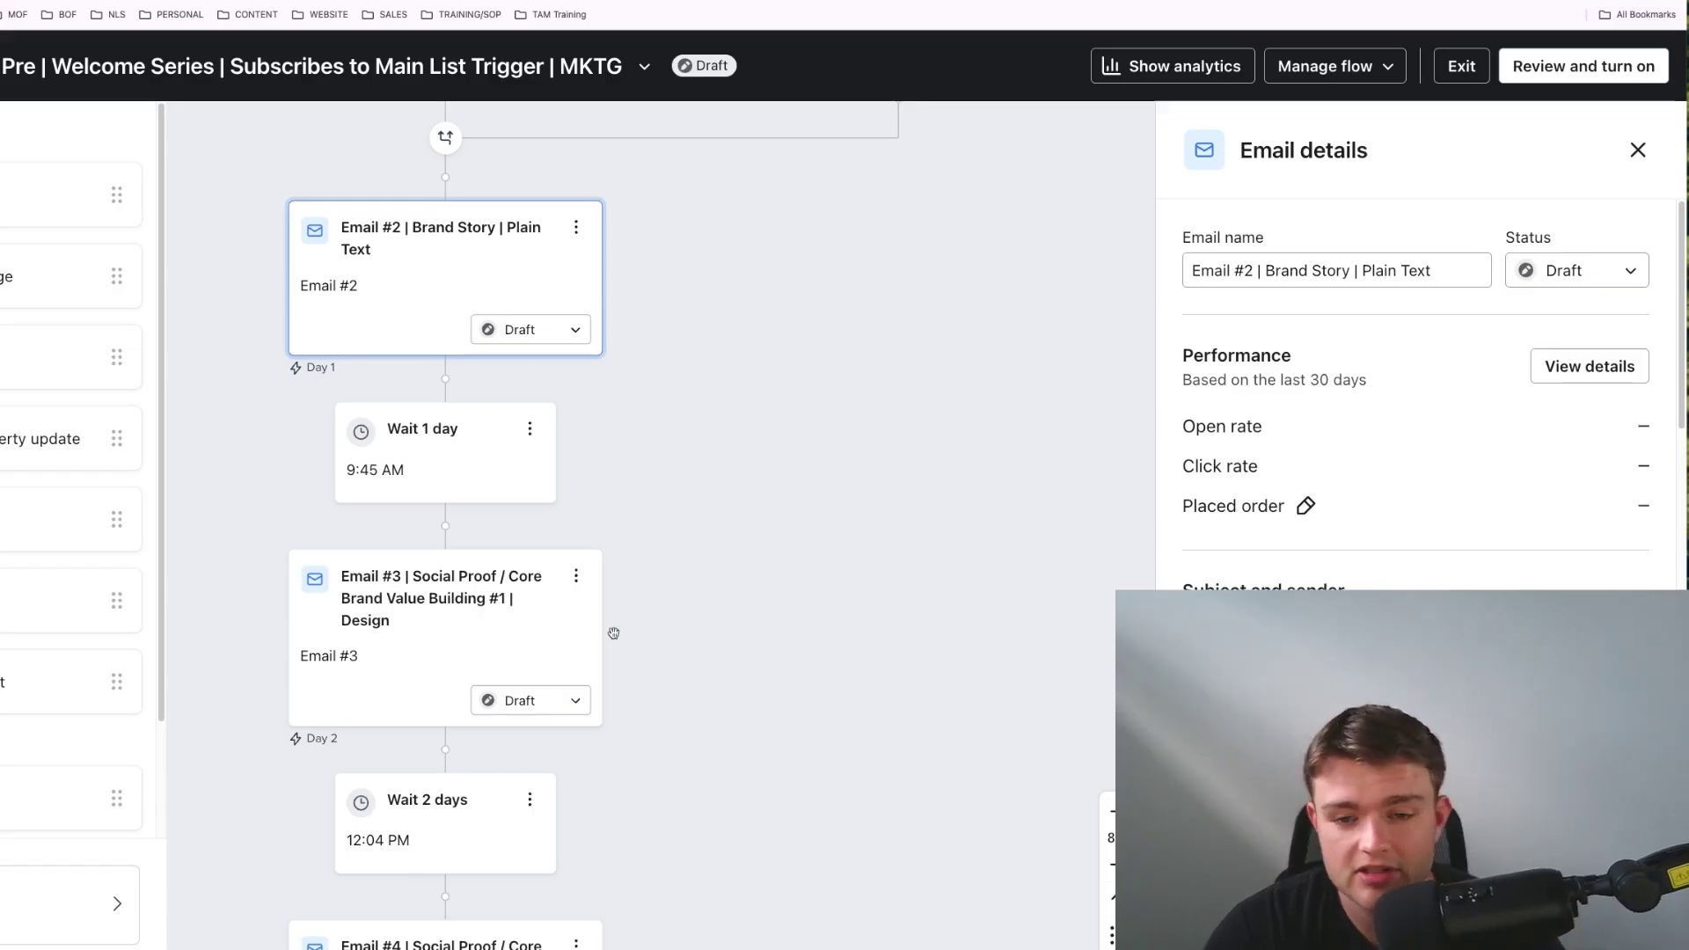
# Step: Review the sequence again from Email #1 and the conditional split down to Email #3
pyautogui.scroll(10, 613, 634)
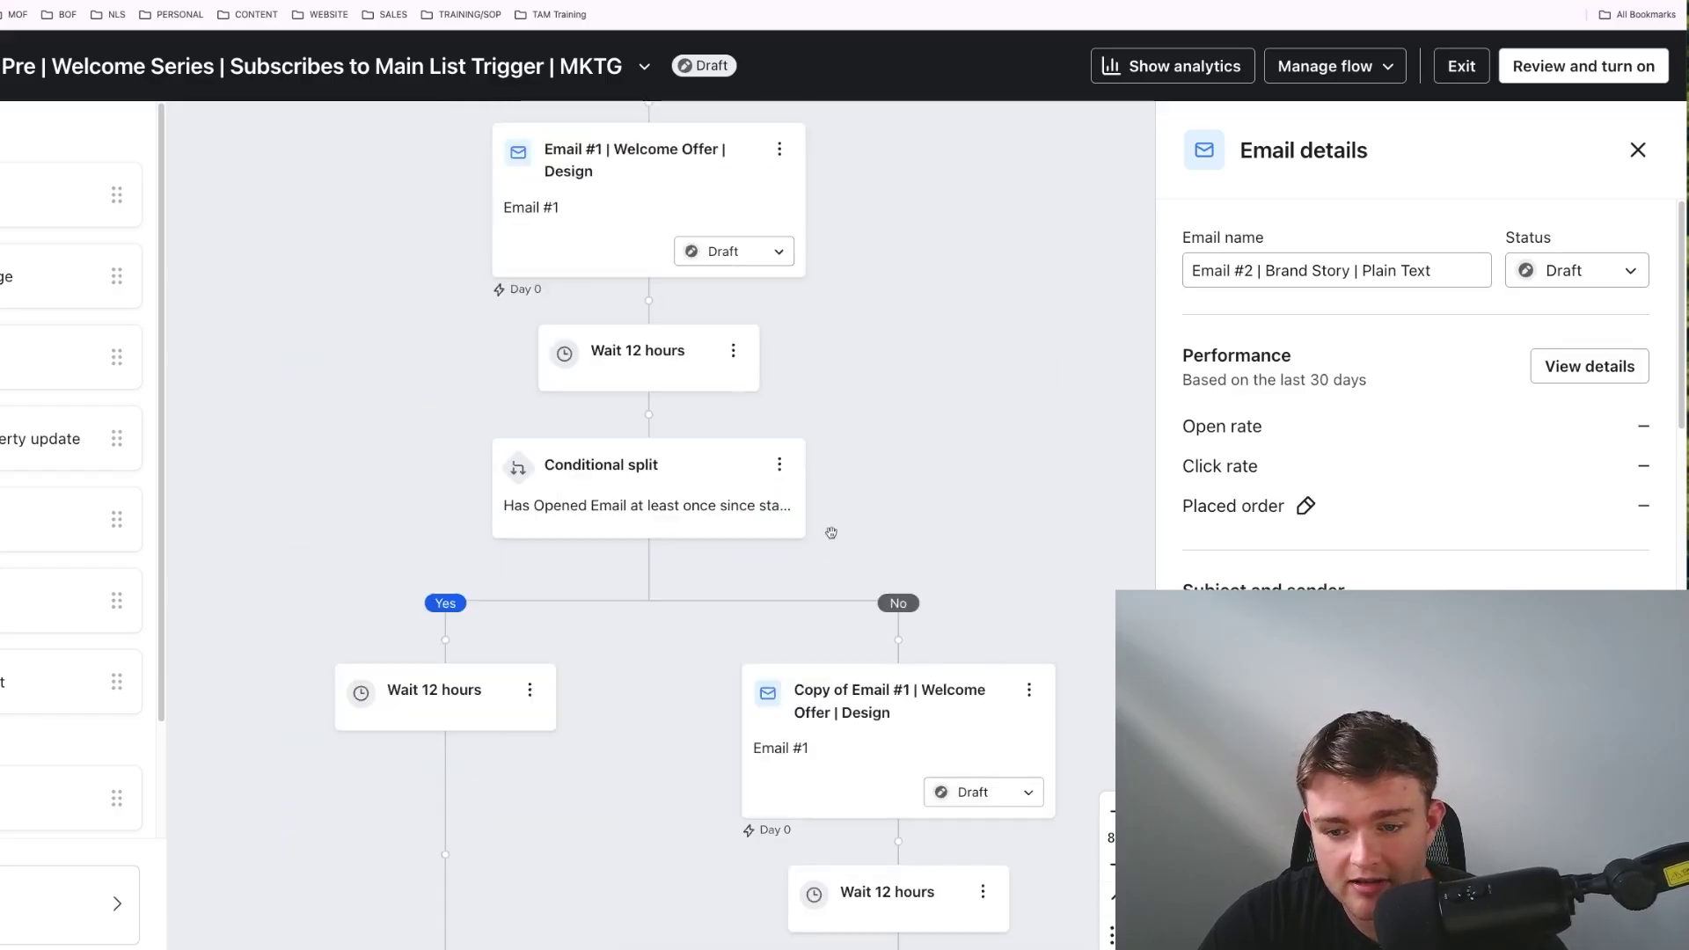
pyautogui.scroll(-7, 660, 689)
pyautogui.scroll(8, 678, 671)
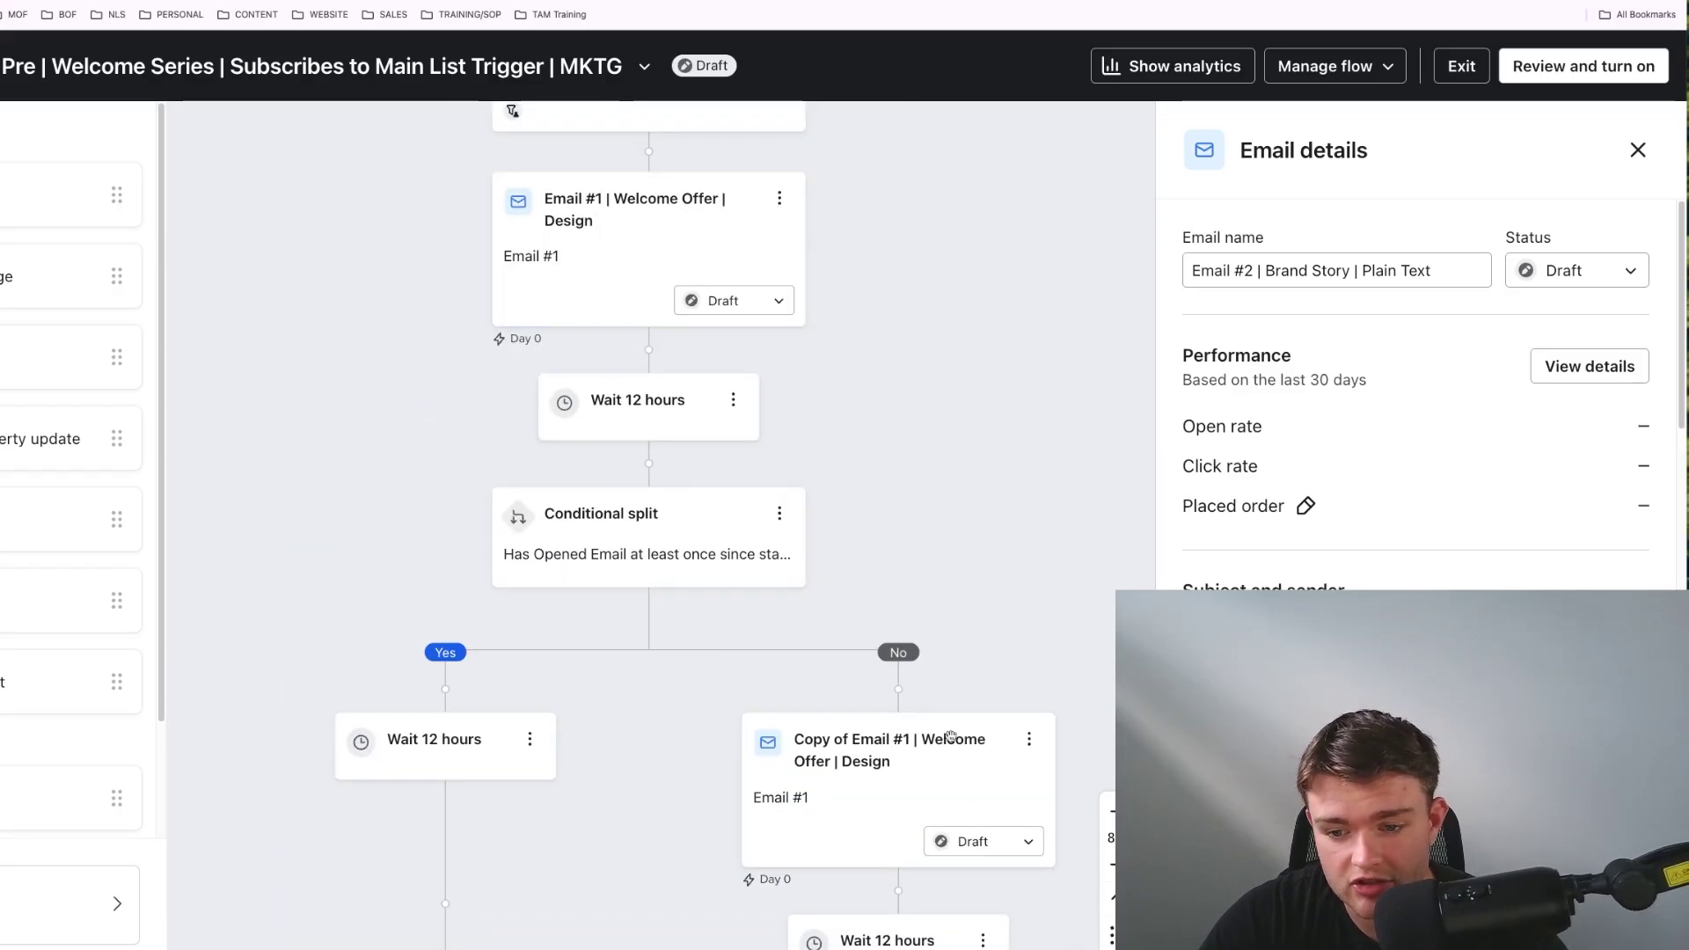
pyautogui.scroll(-7, 871, 552)
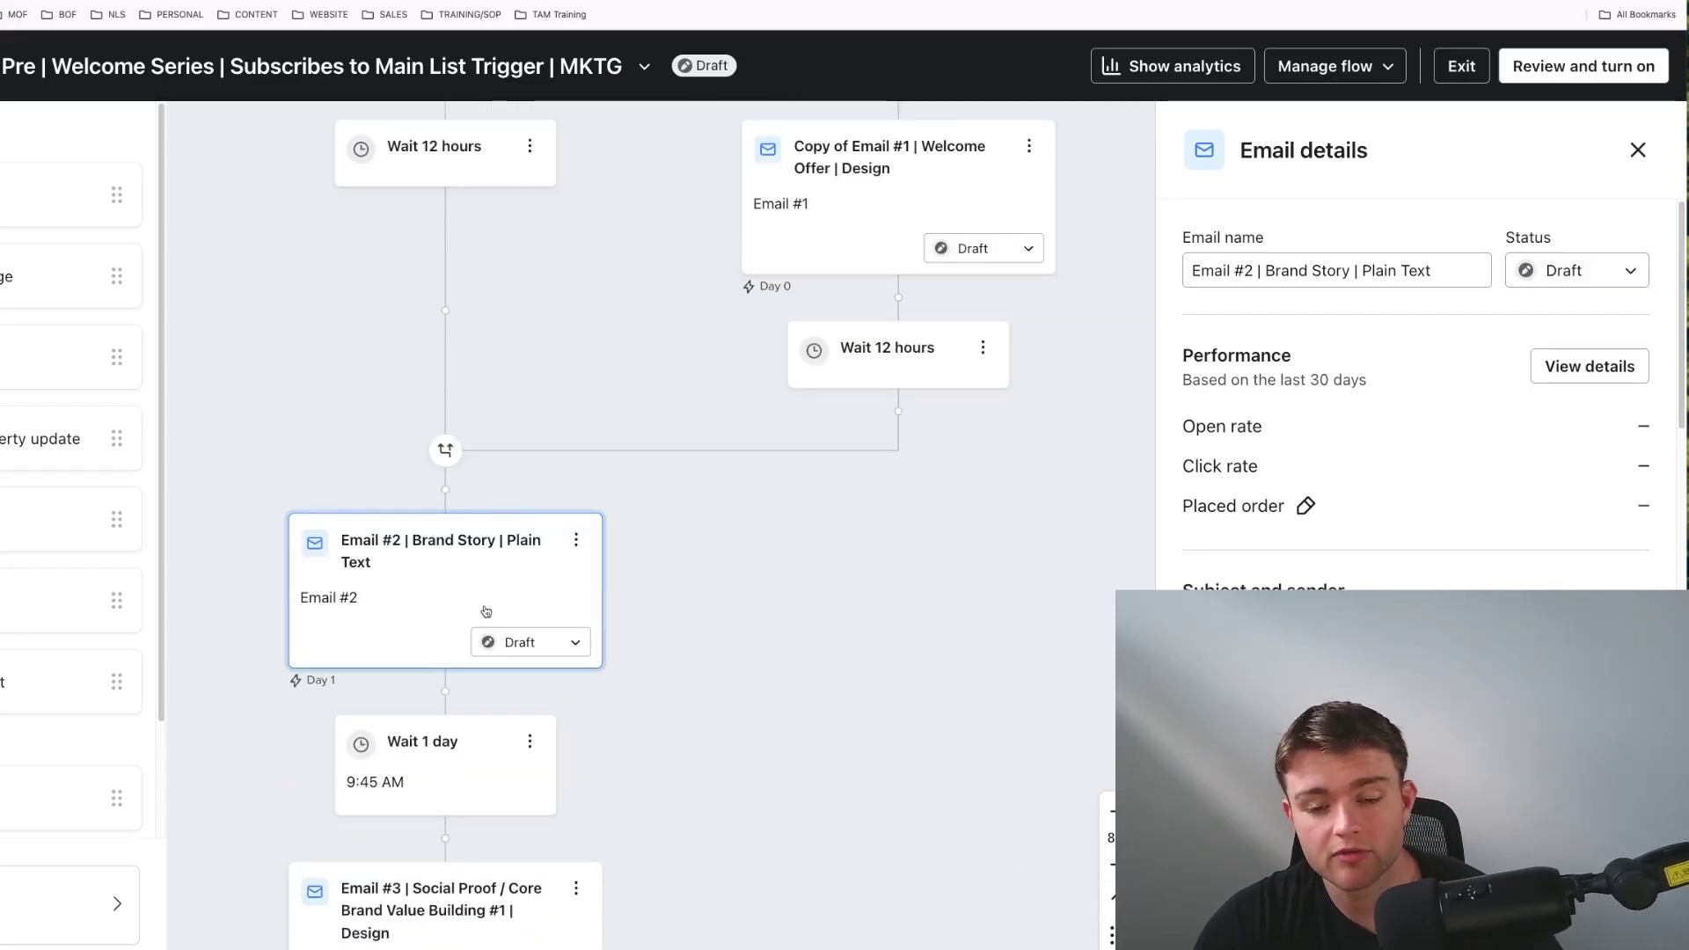
pyautogui.scroll(-3, 517, 572)
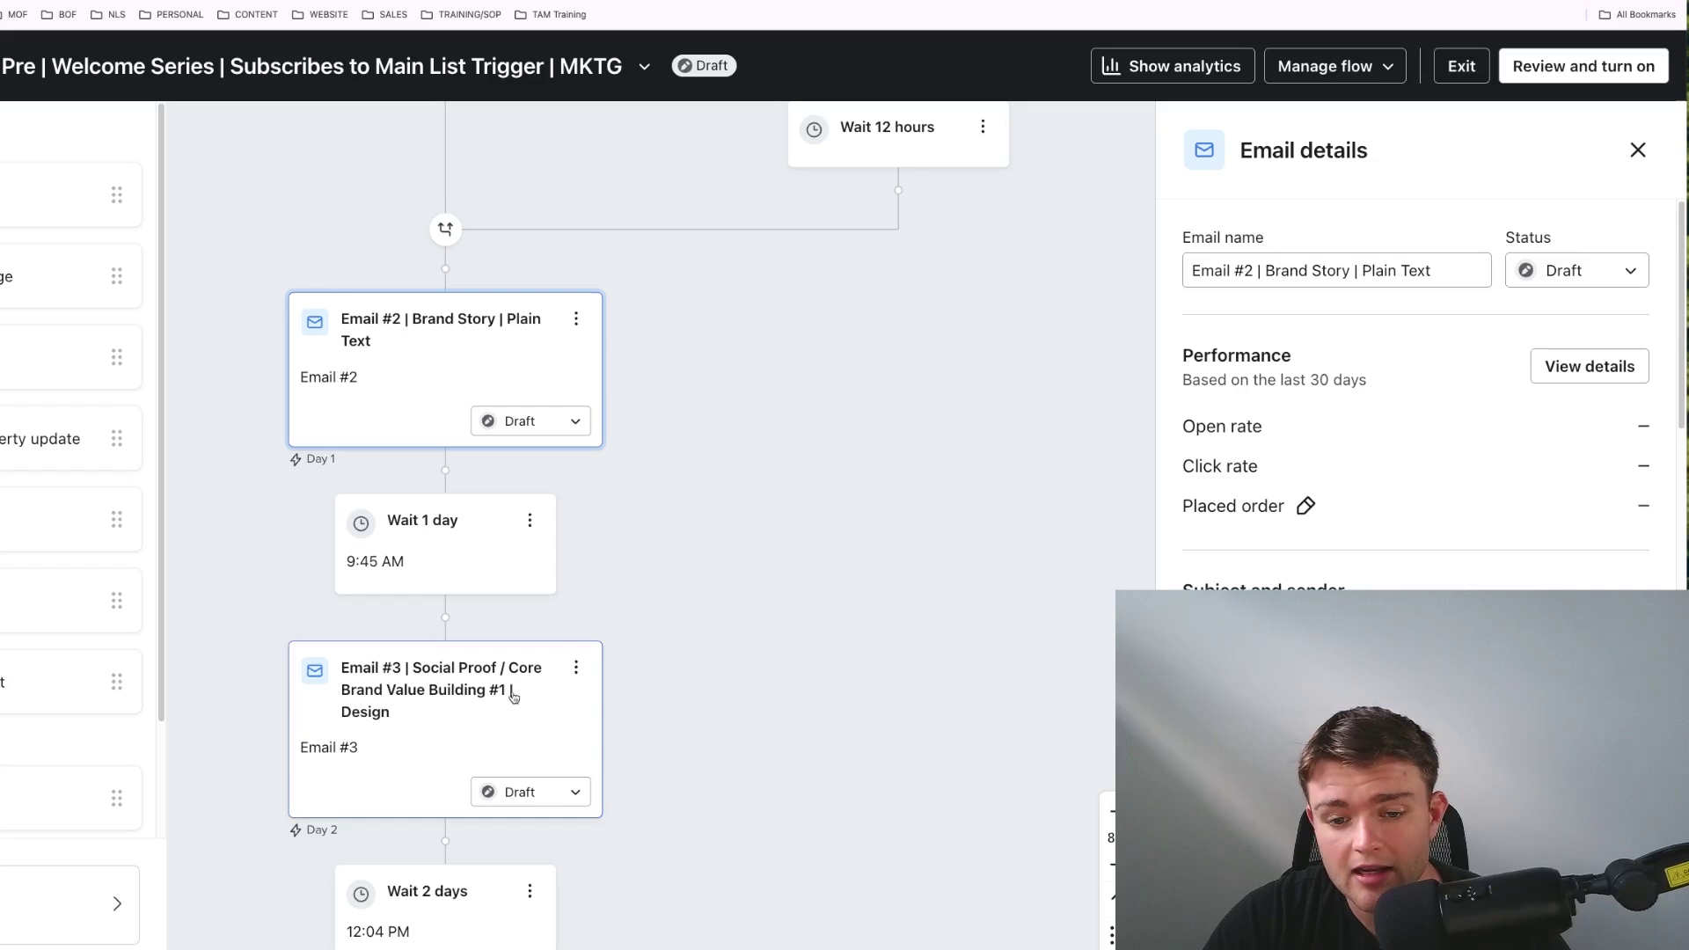
pyautogui.scroll(-1, 561, 689)
pyautogui.scroll(2, 645, 683)
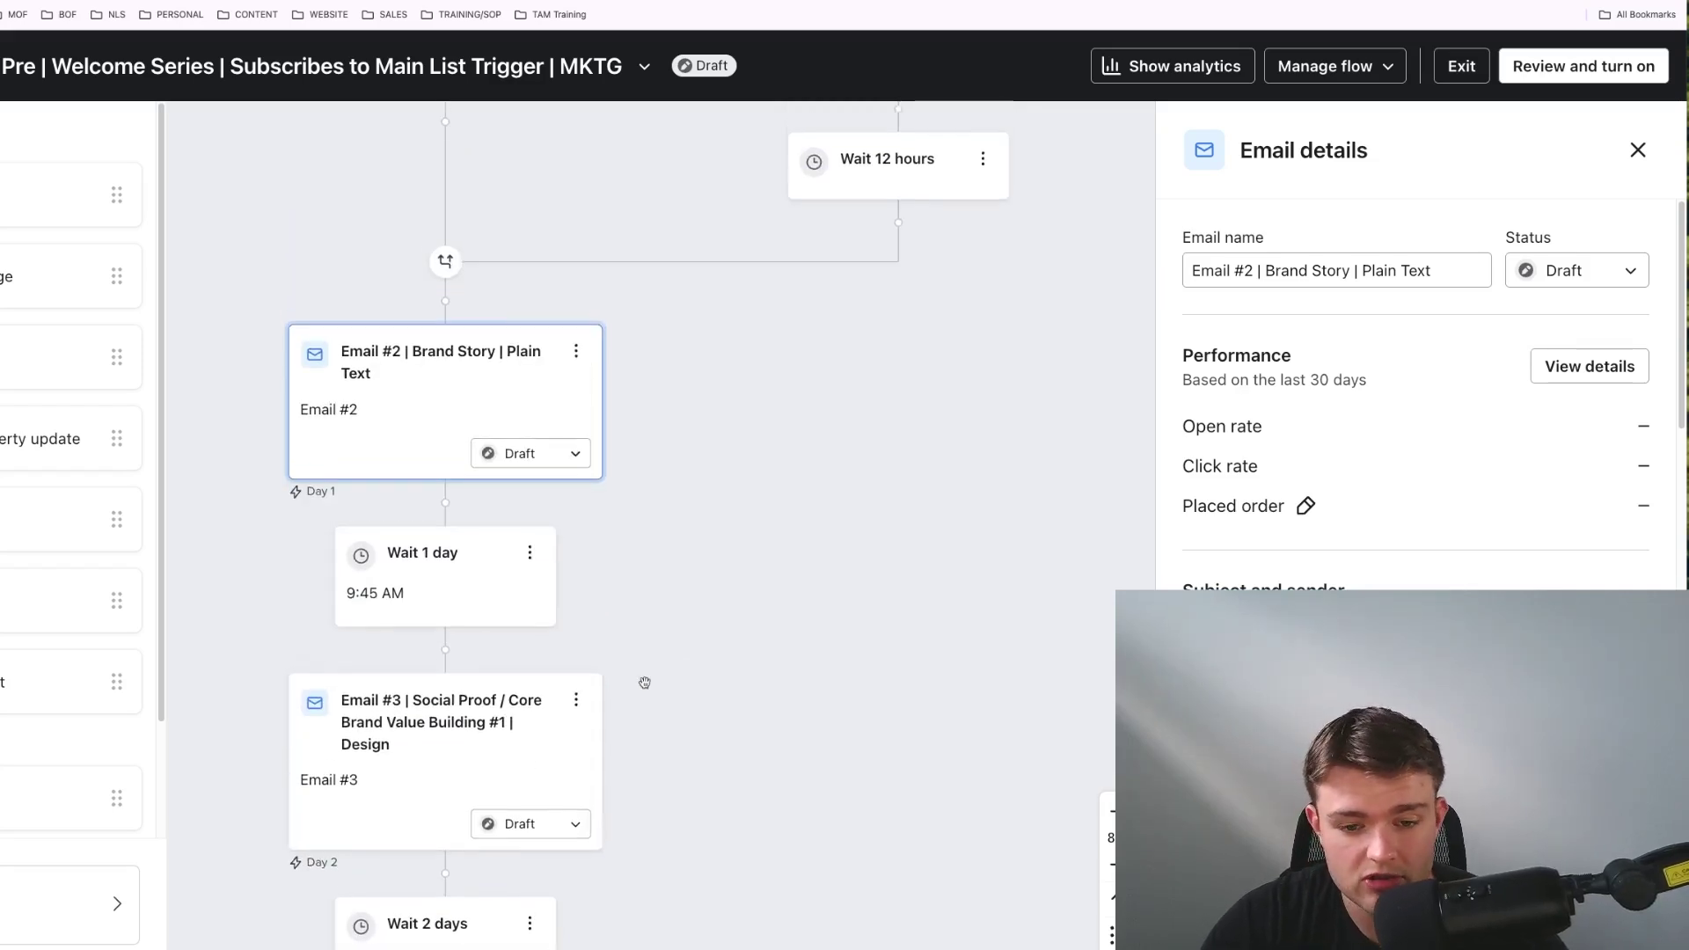
pyautogui.scroll(-1, 726, 626)
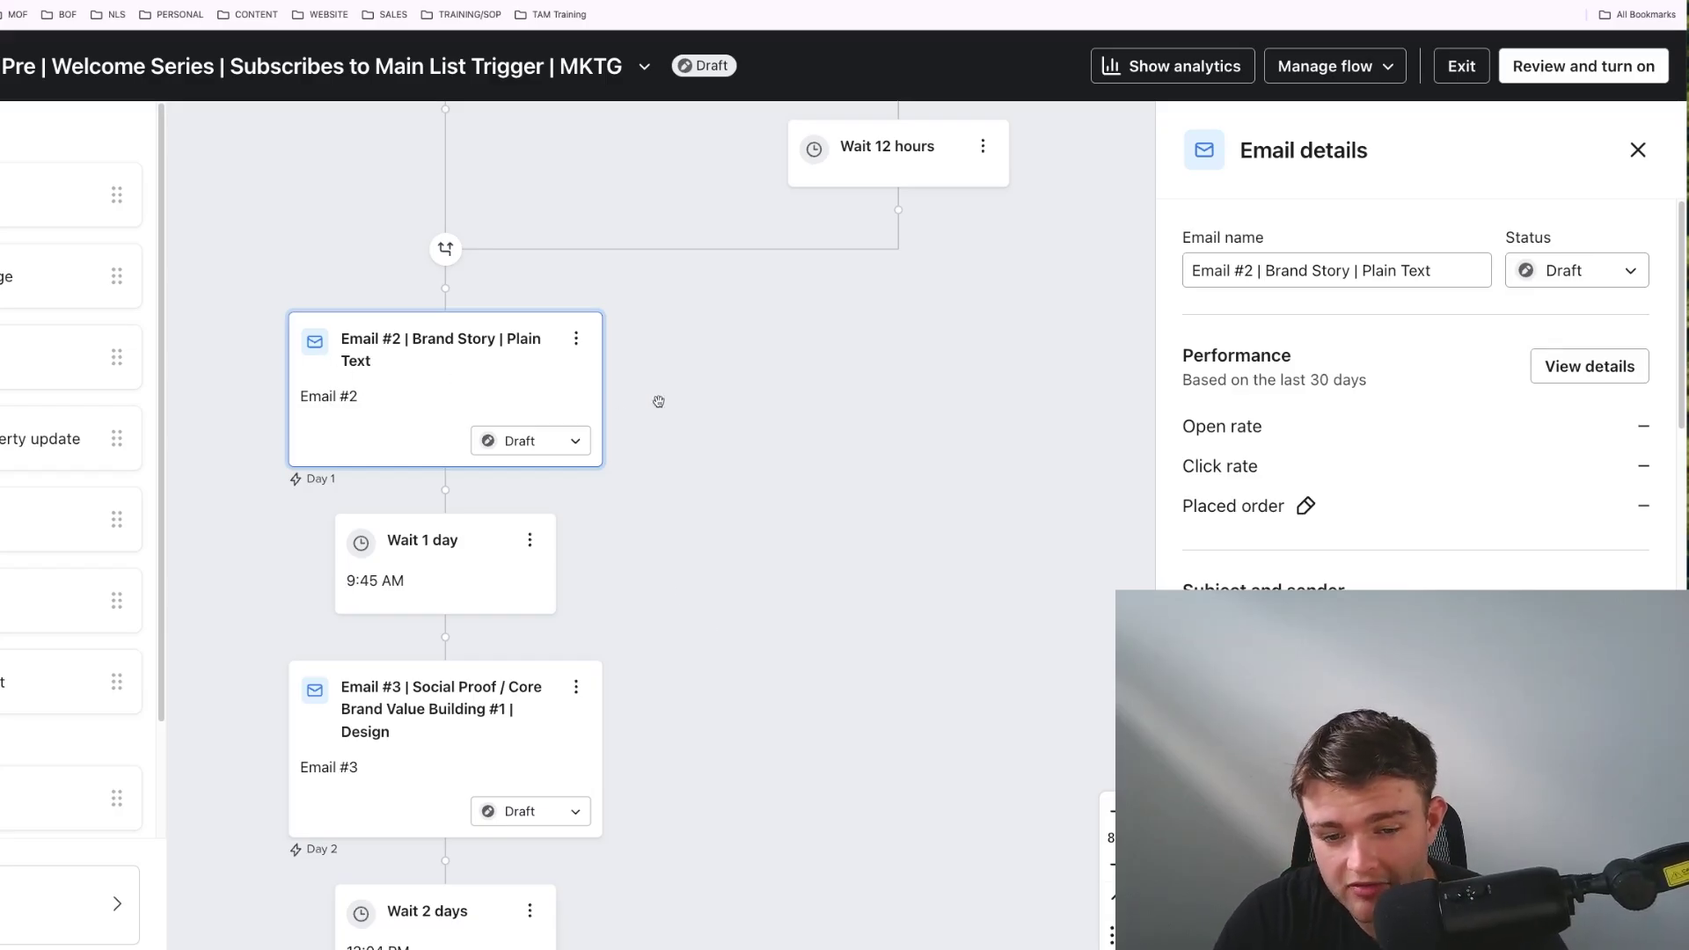
# Step: Review how the Yes and No branches of the conditional split lead into Email #2 and the 1-day delay before Email #3
pyautogui.scroll(-1, 785, 611)
pyautogui.scroll(-3, 665, 666)
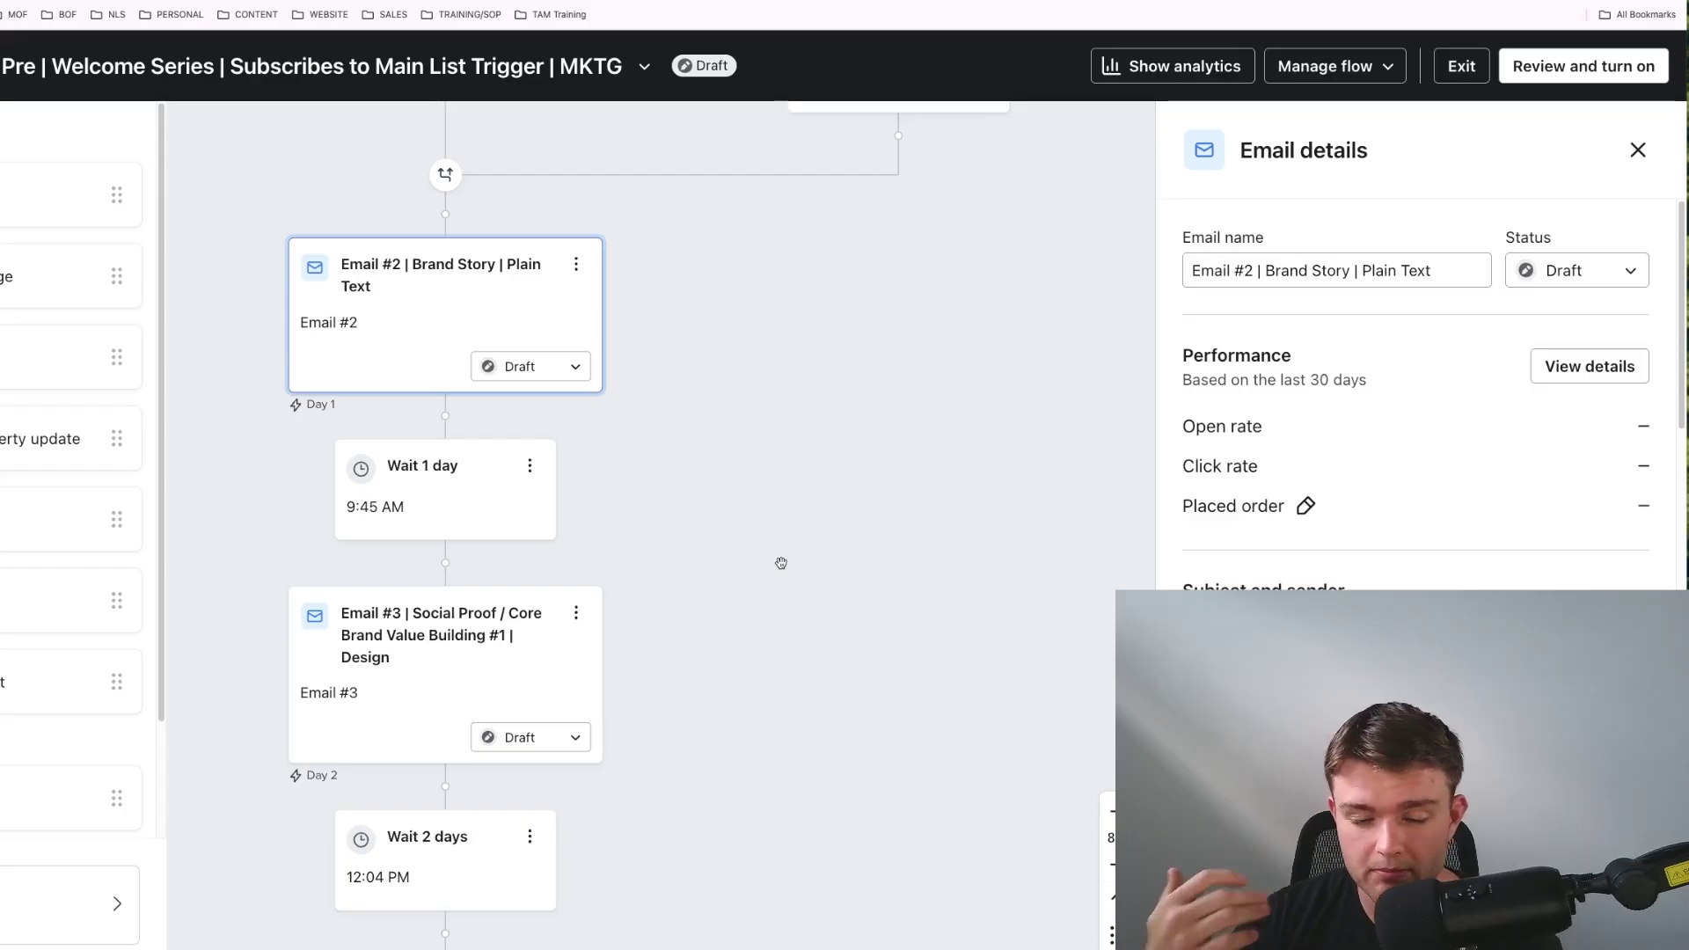
pyautogui.scroll(7, 742, 462)
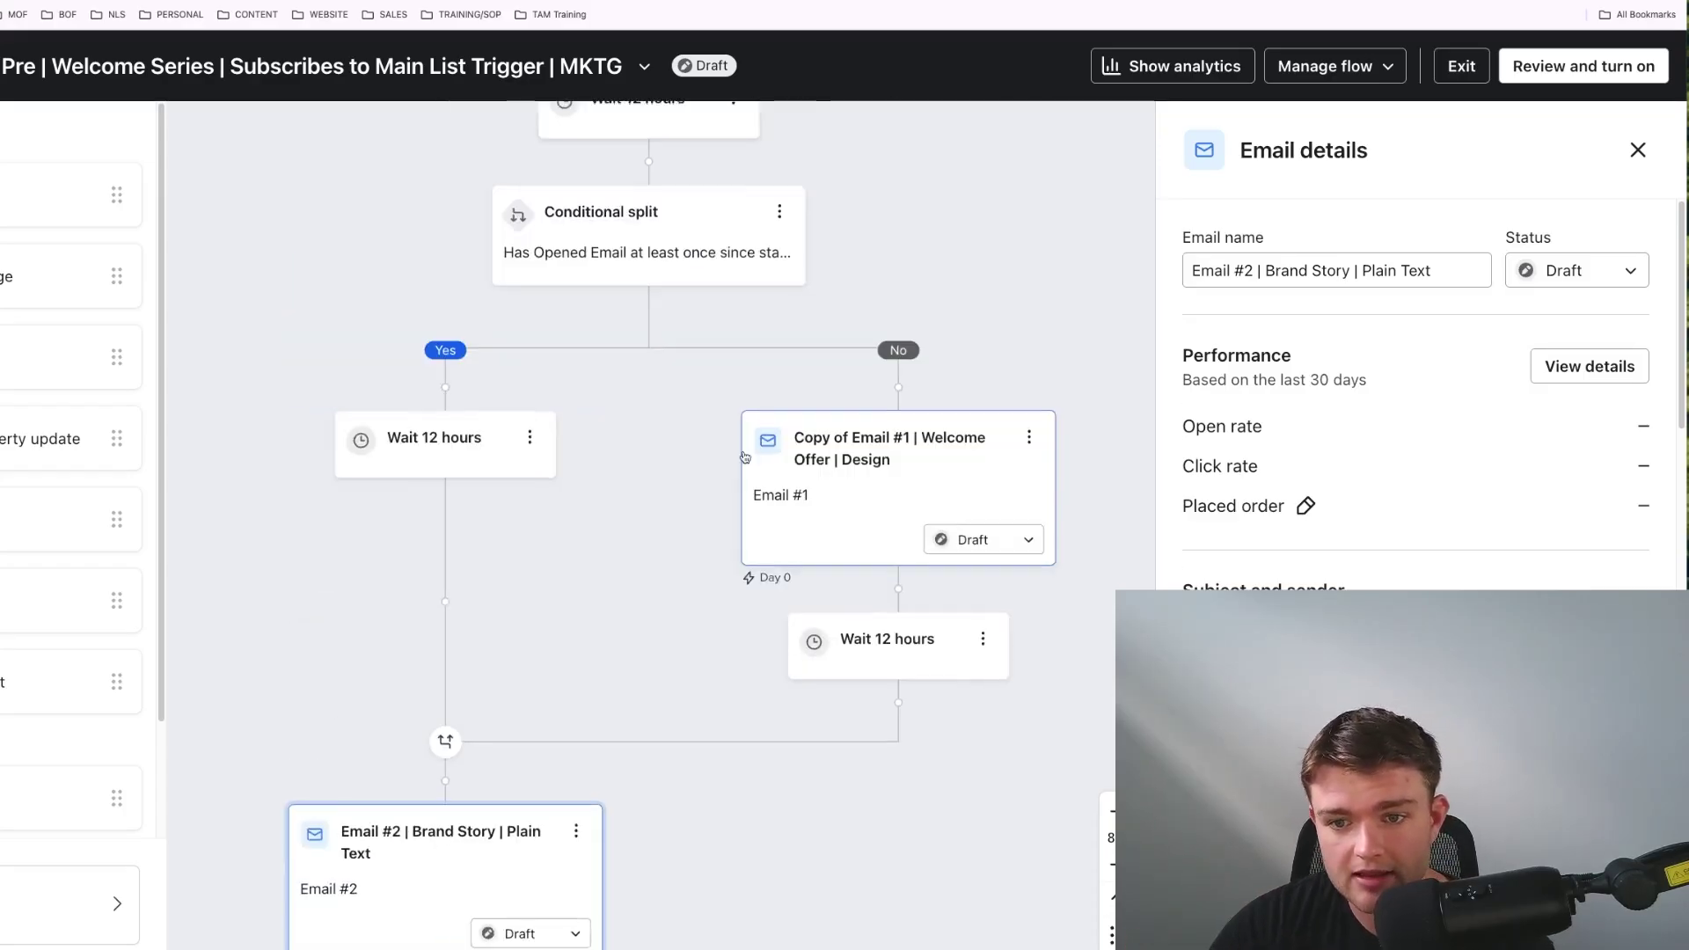
pyautogui.scroll(-10, 744, 452)
pyautogui.scroll(7, 743, 451)
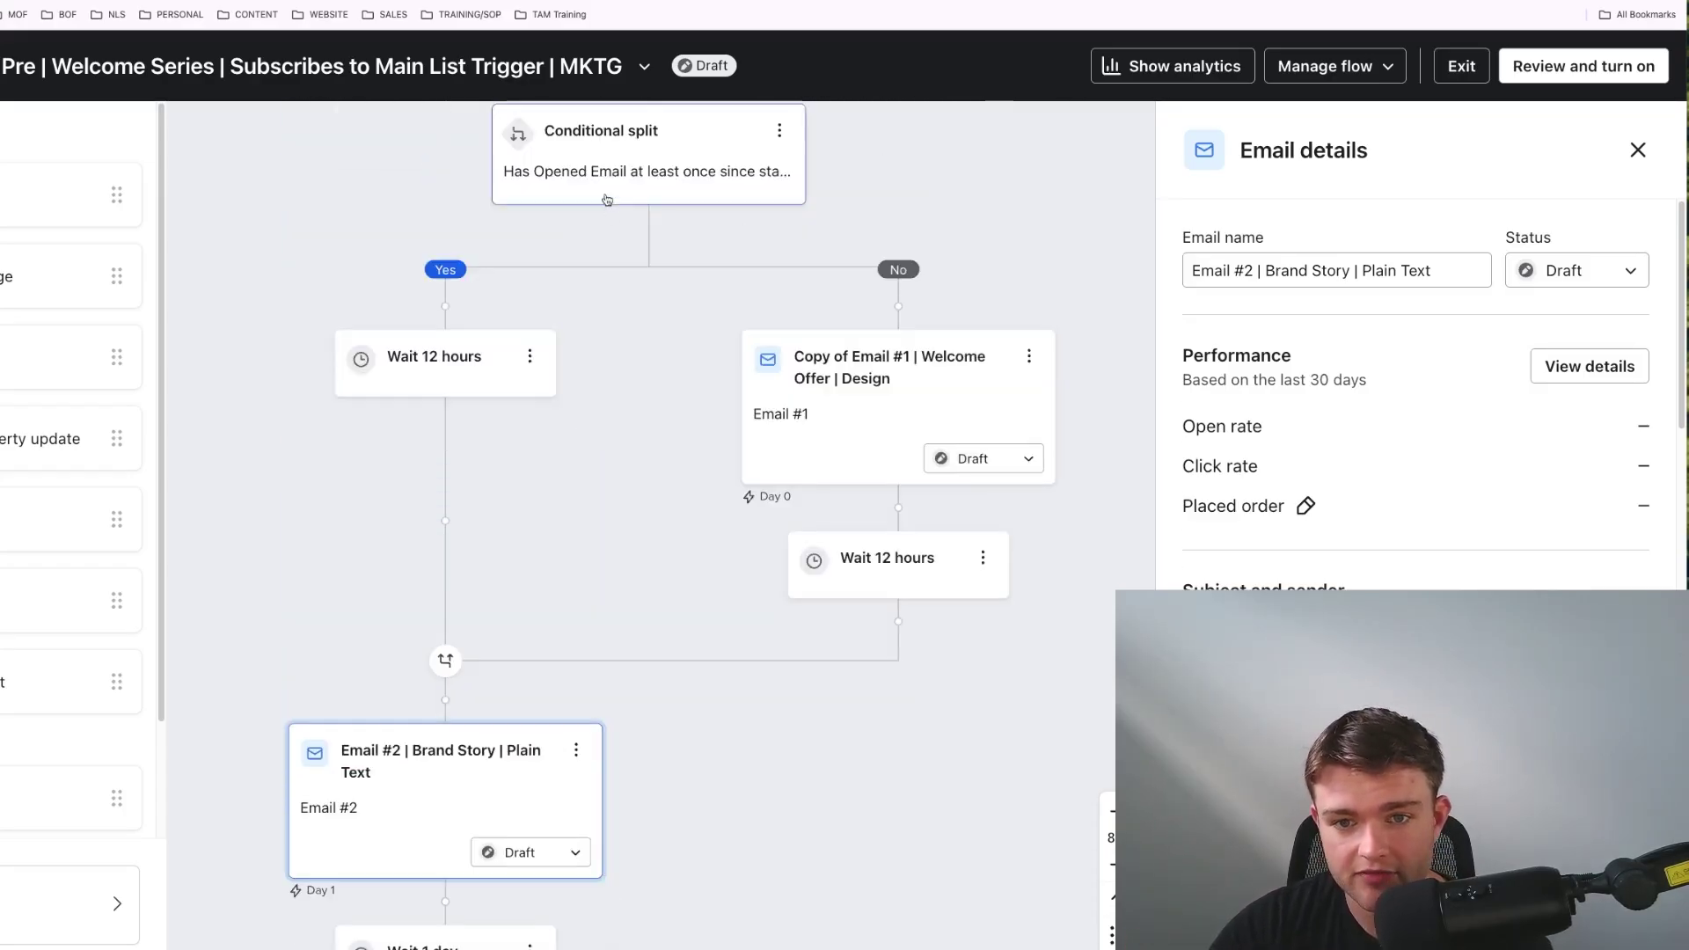
pyautogui.scroll(4, 674, 364)
pyautogui.scroll(-7, 676, 377)
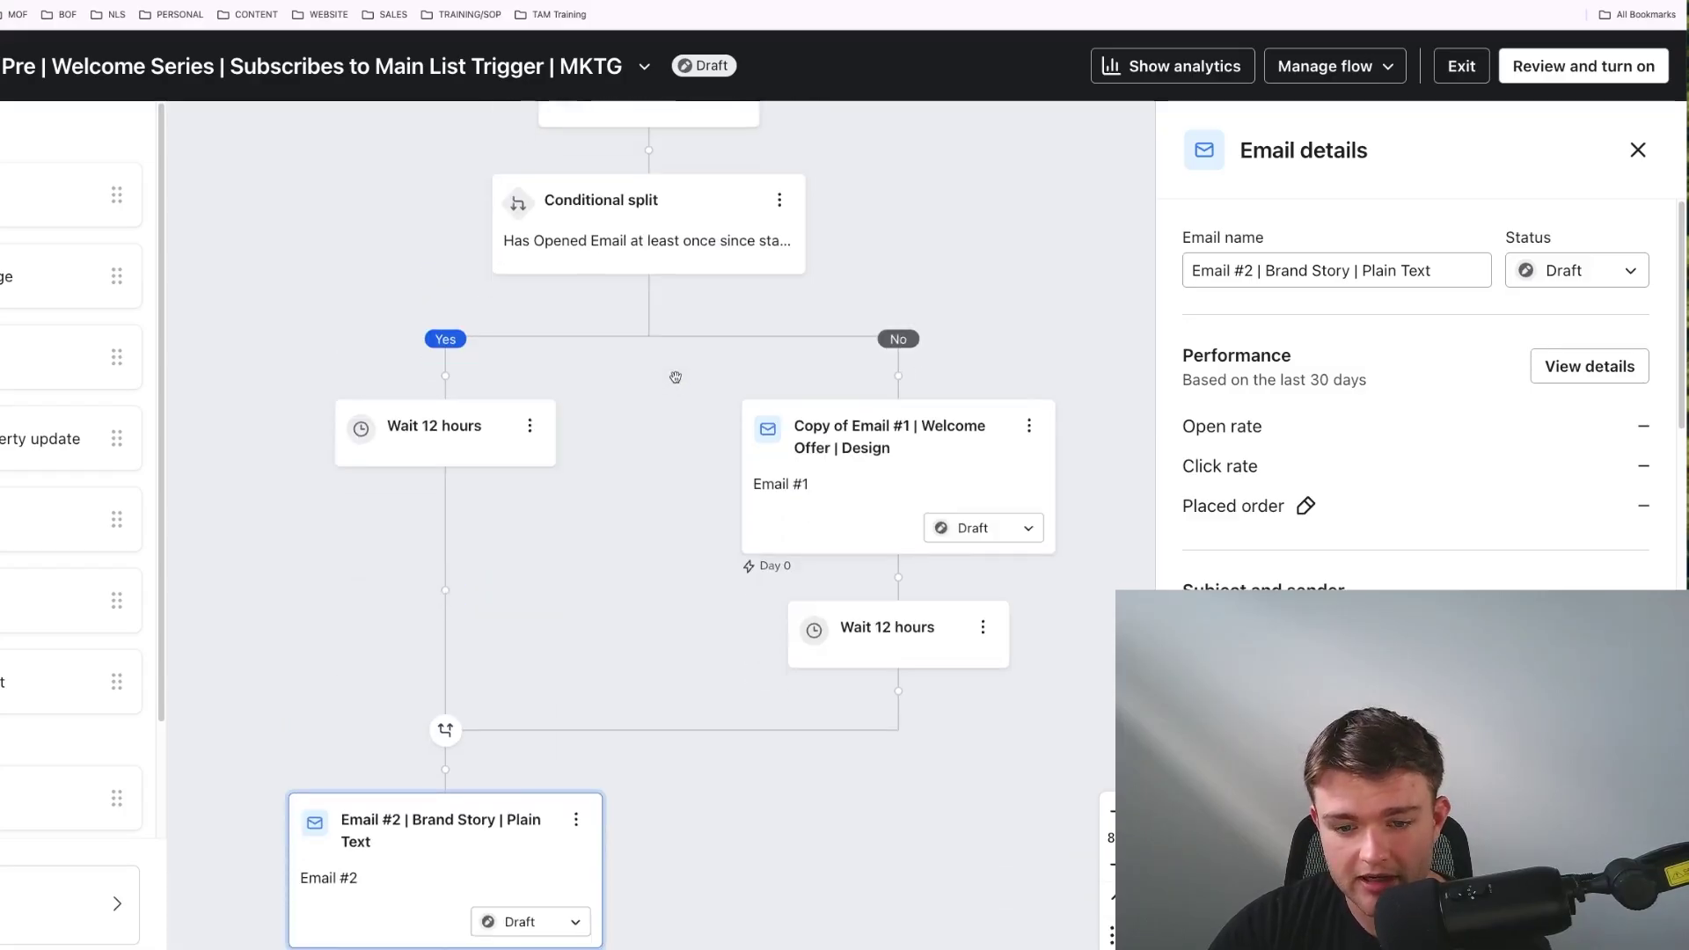
# Step: Trace the flow from Email #1 through the copy of Email #1 on the No branch down to Email #3 and its 2-day delay
pyautogui.scroll(7, 675, 378)
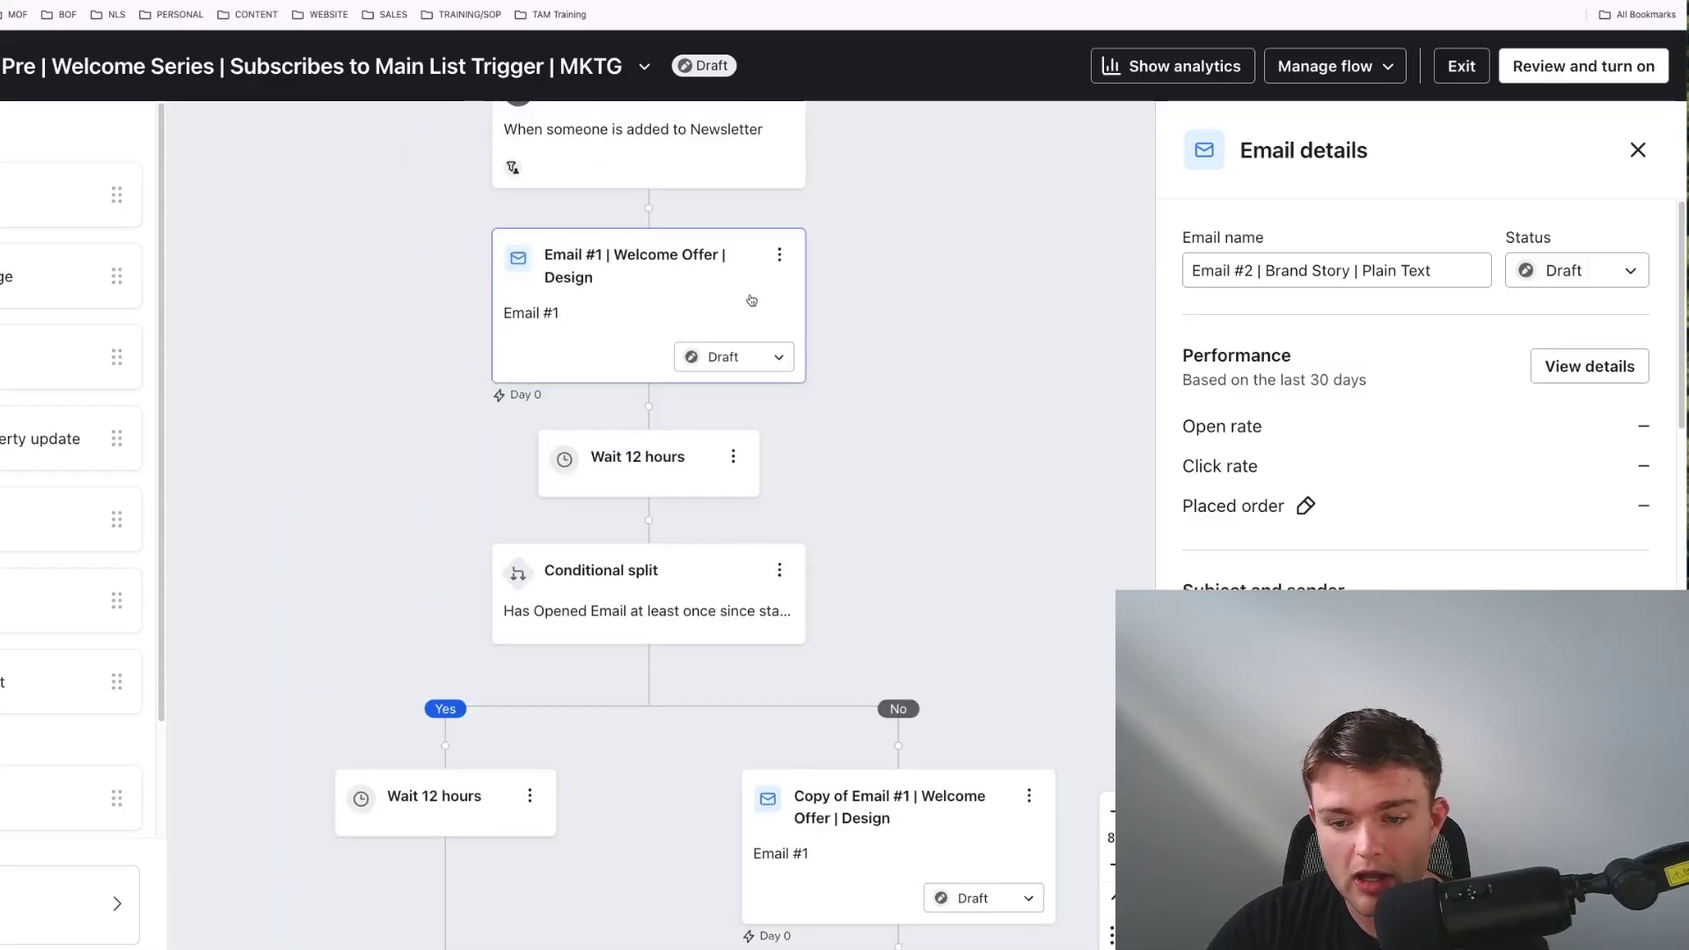
pyautogui.scroll(-5, 752, 297)
pyautogui.scroll(-4, 827, 485)
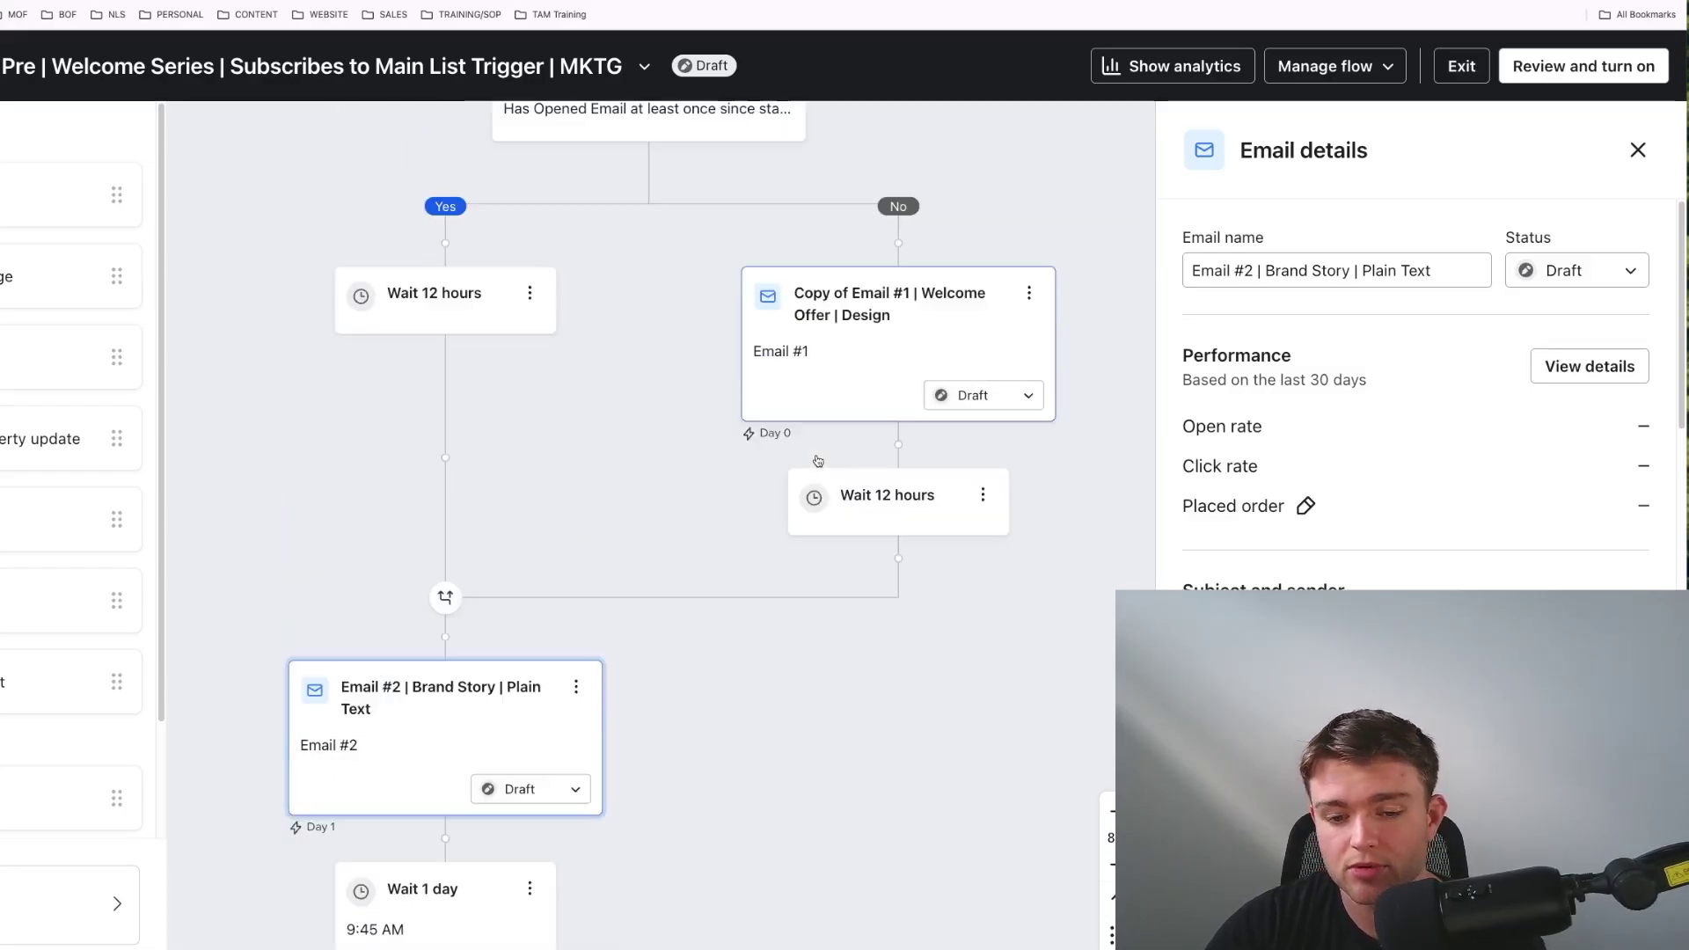
pyautogui.scroll(-2, 819, 457)
pyautogui.scroll(-2, 652, 364)
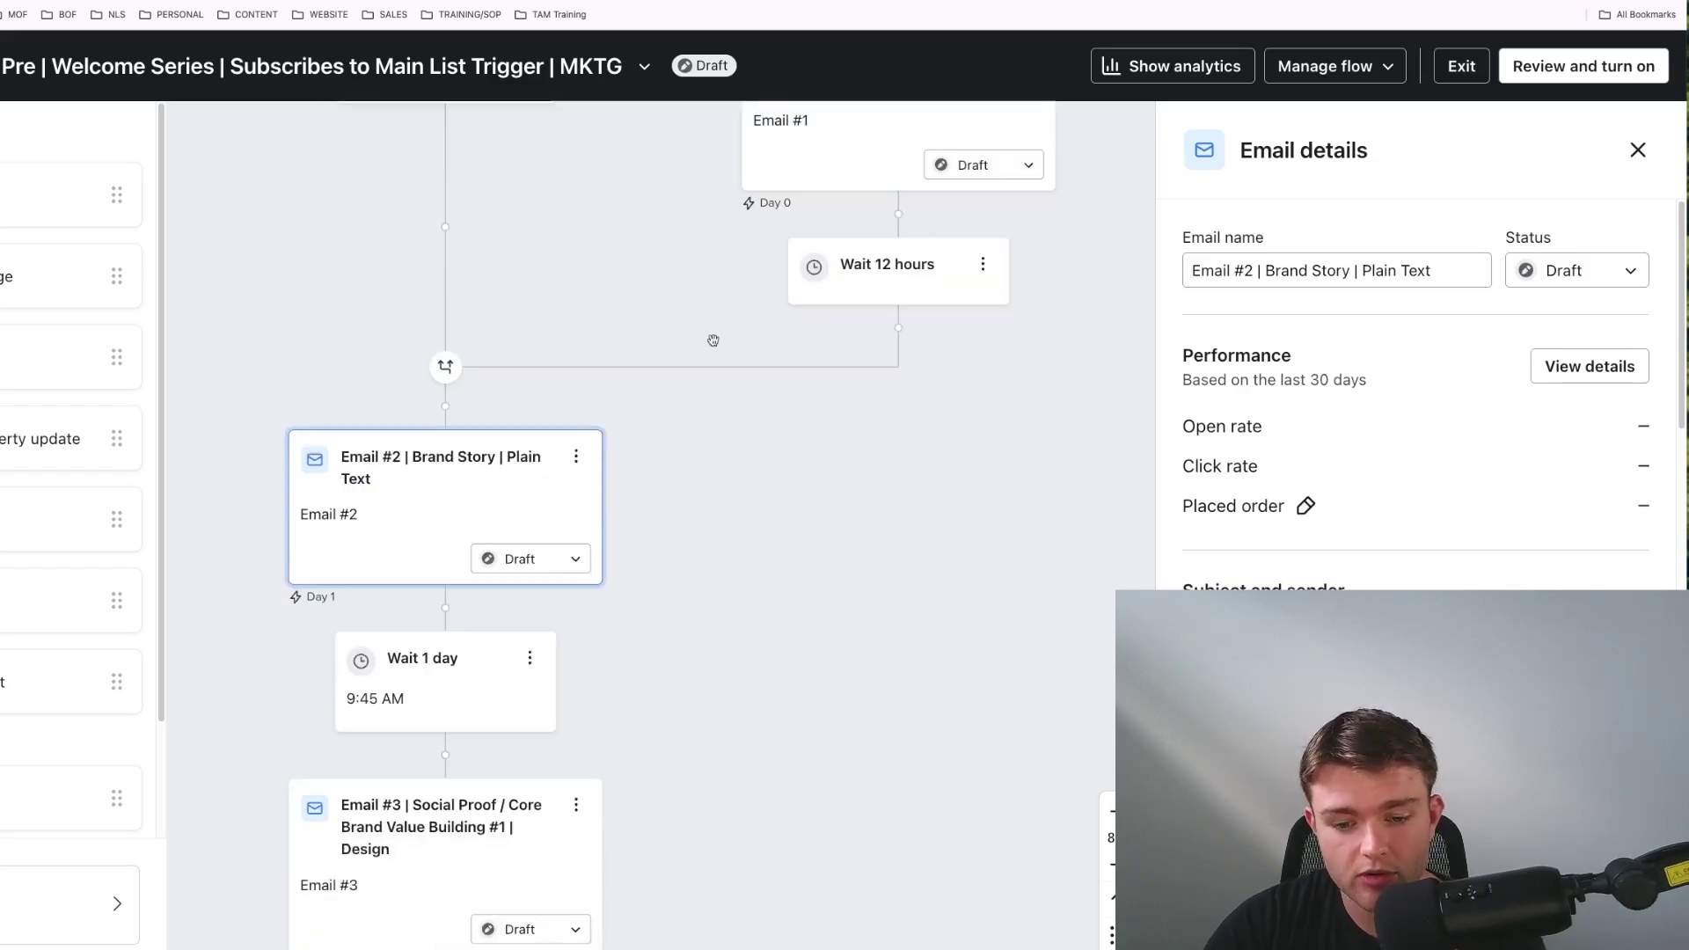
pyautogui.scroll(-4, 695, 392)
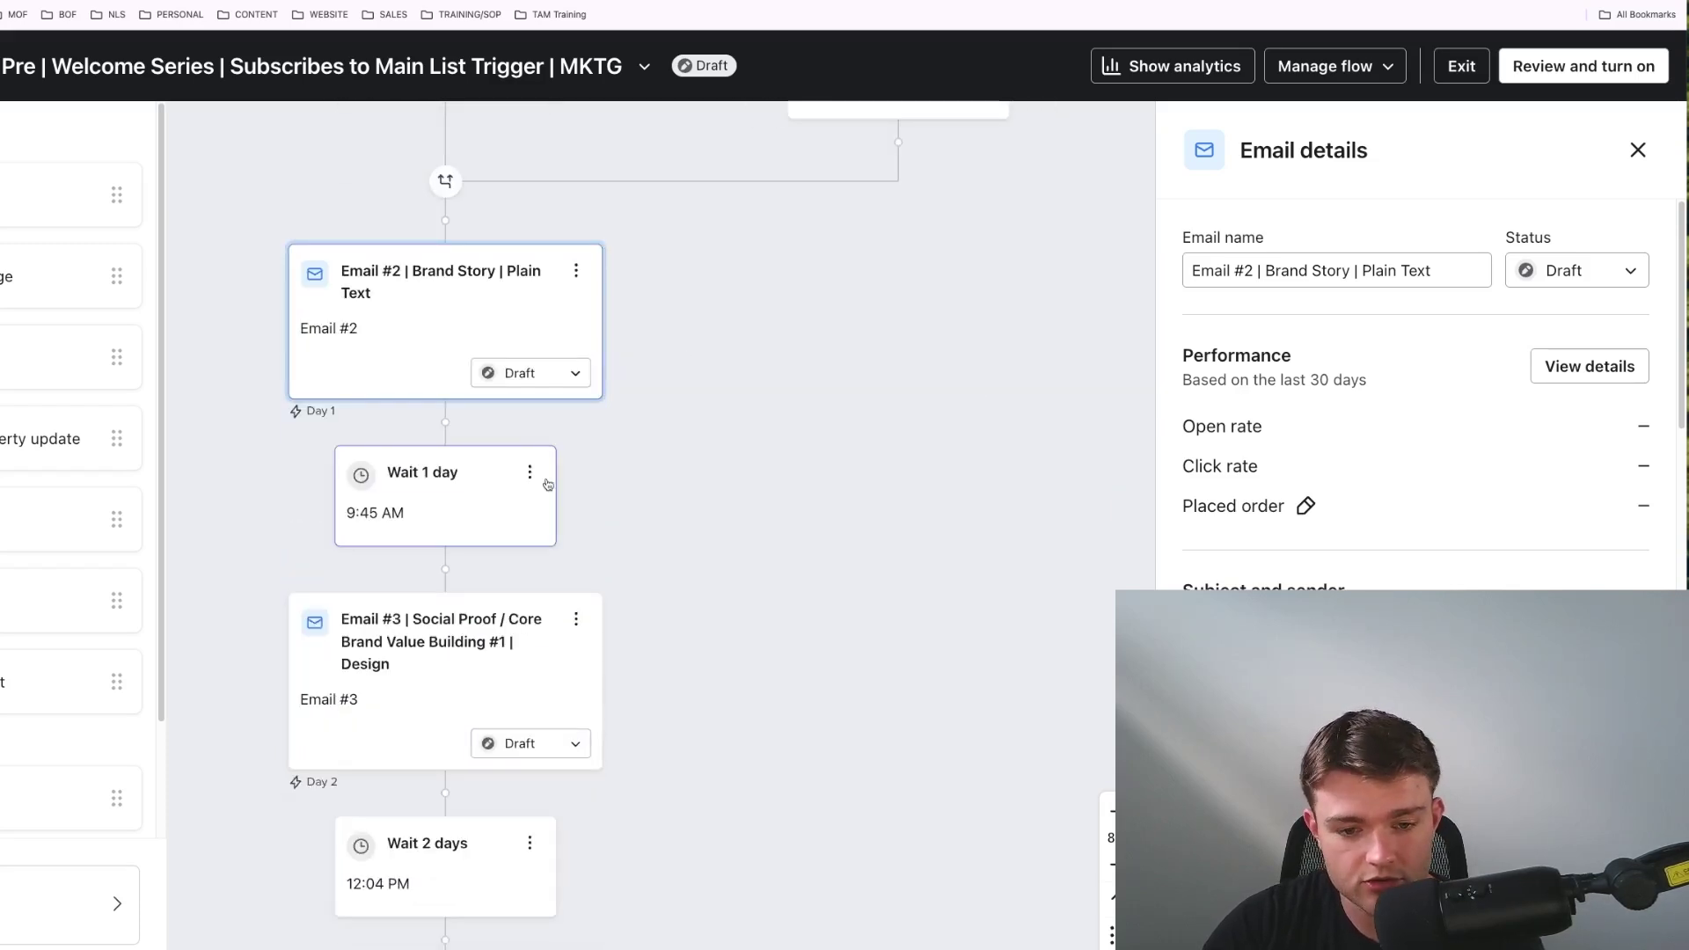
# Step: Switch to the Miro board with the TUTTOFARE welcome email designs and focus on the first, 10% off email
pyautogui.scroll(2, 563, 479)
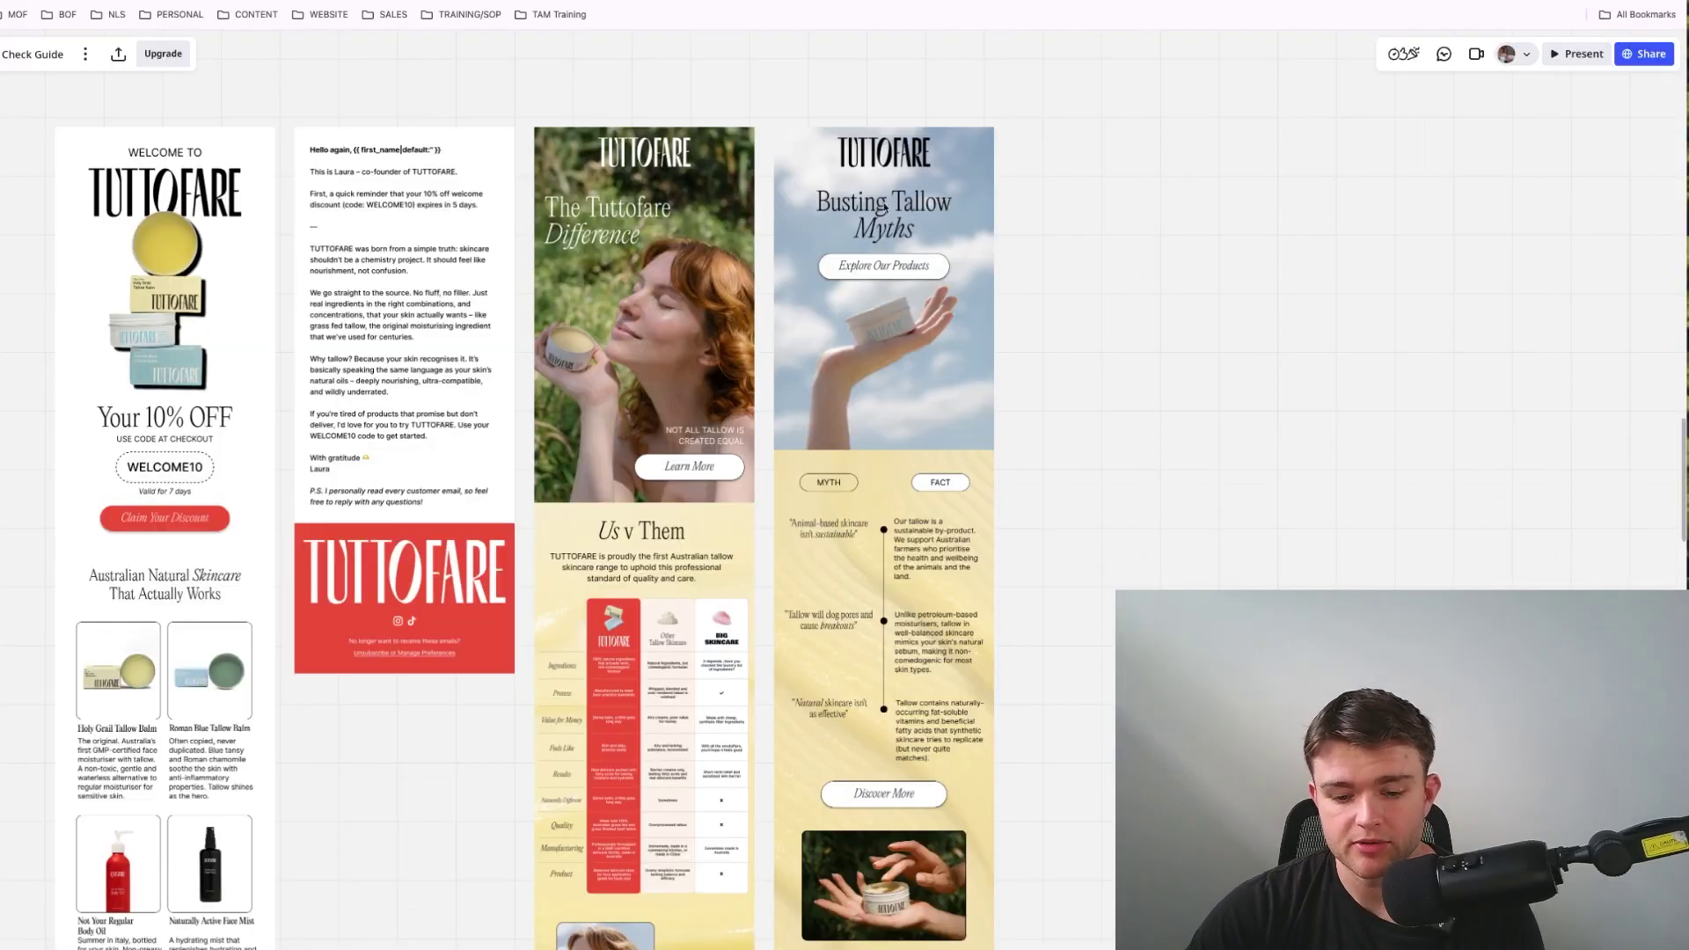
pyautogui.scroll(3, 1120, 387)
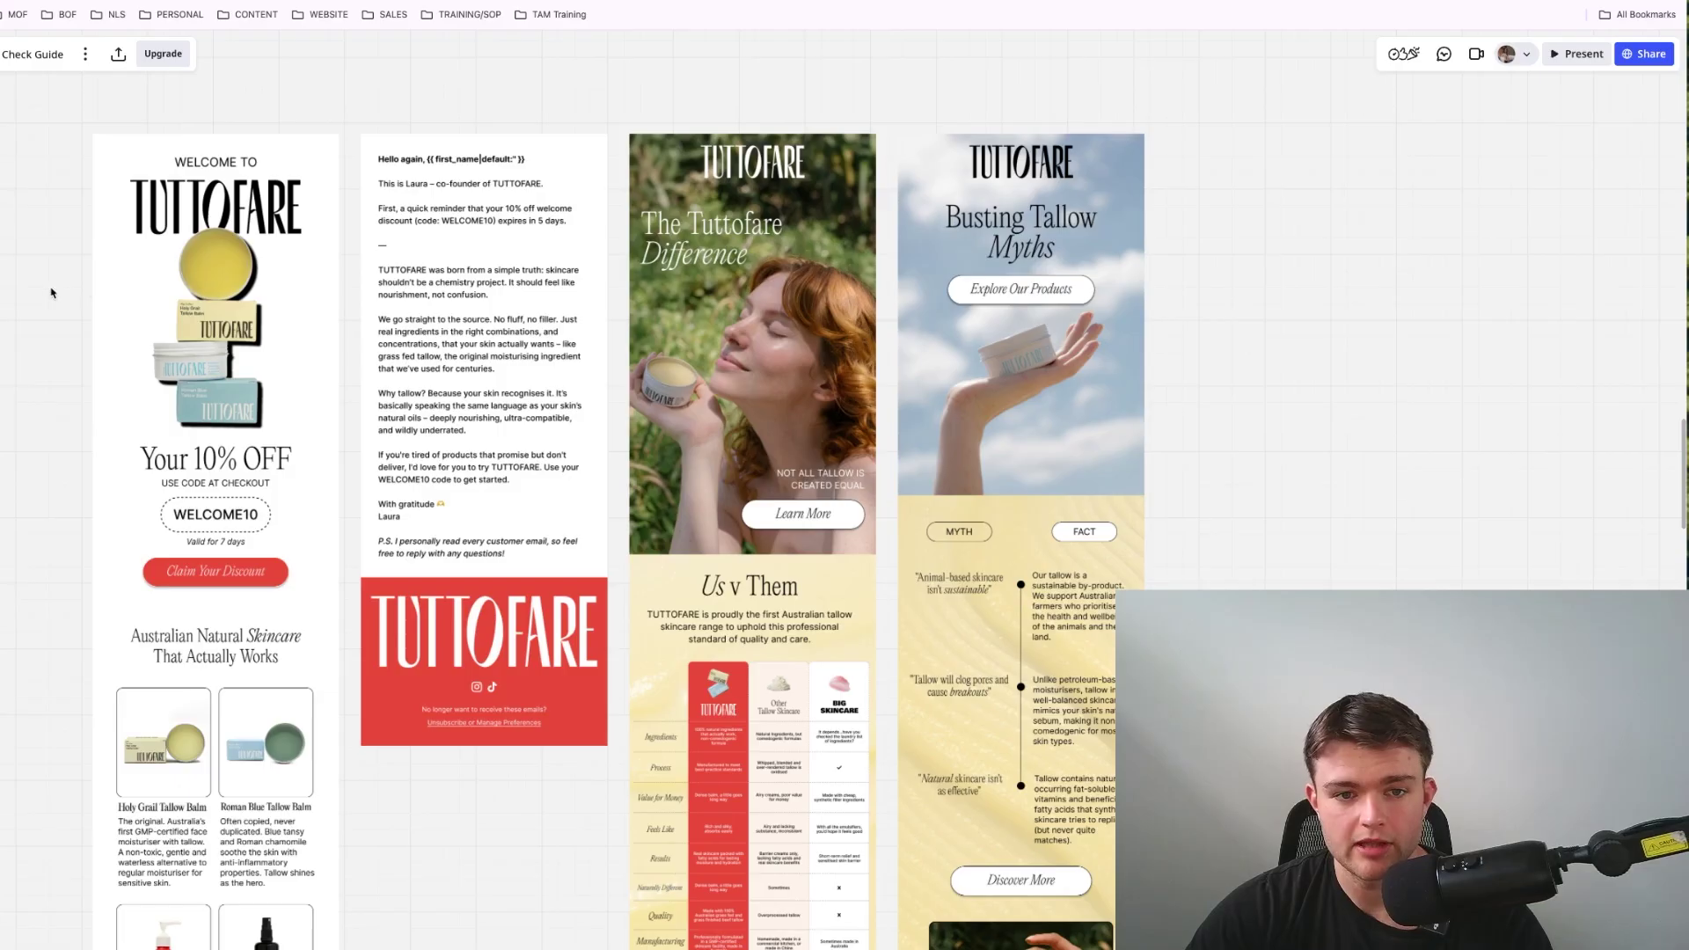
pyautogui.moveTo(69, 279); pyautogui.dragTo(252, 261)
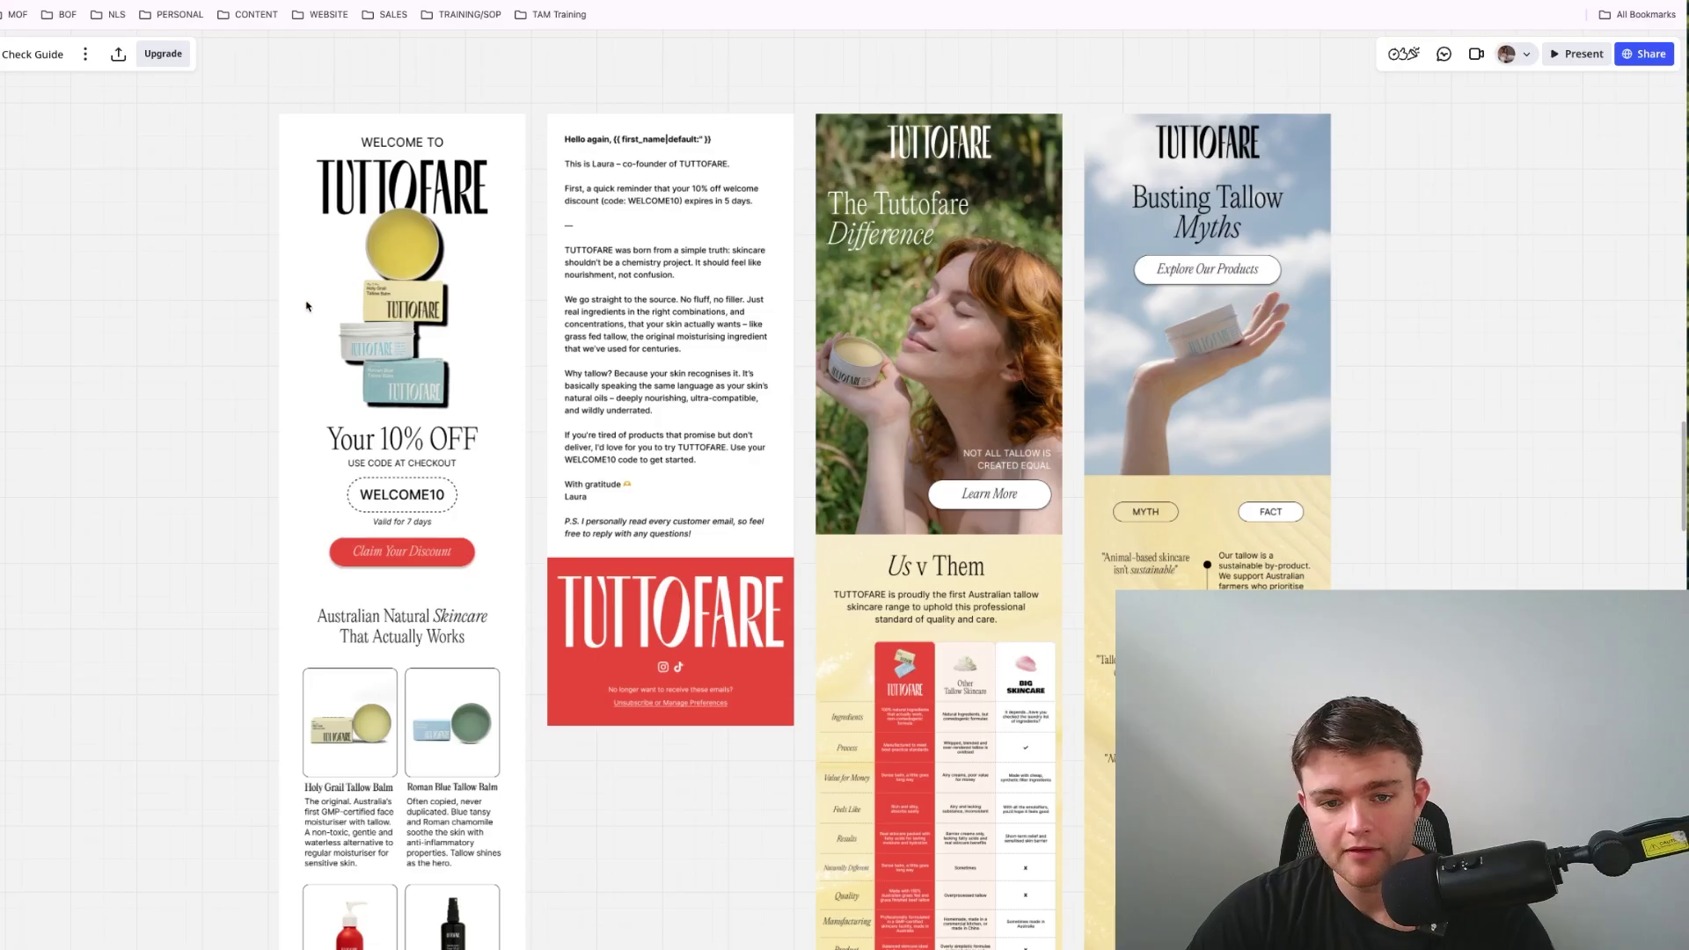
pyautogui.scroll(1, 271, 255)
pyautogui.scroll(3, 343, 267)
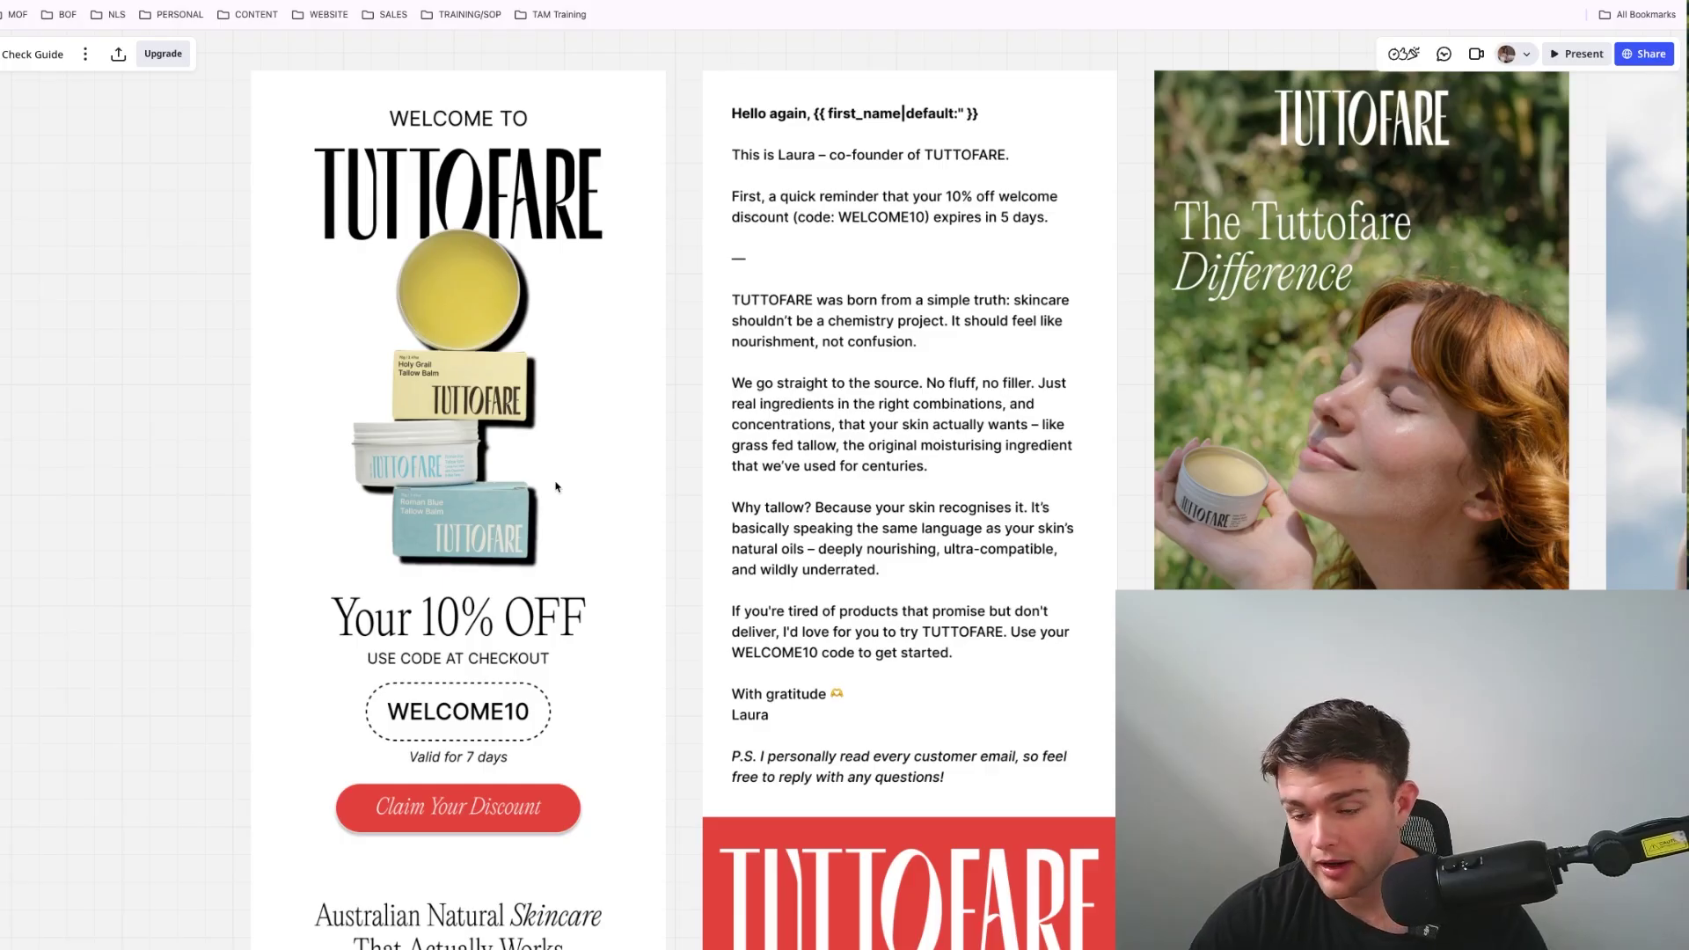
# Step: Examine the first welcome email from its header and WELCOME10 discount code down to the four-product grid
pyautogui.scroll(-5, 555, 489)
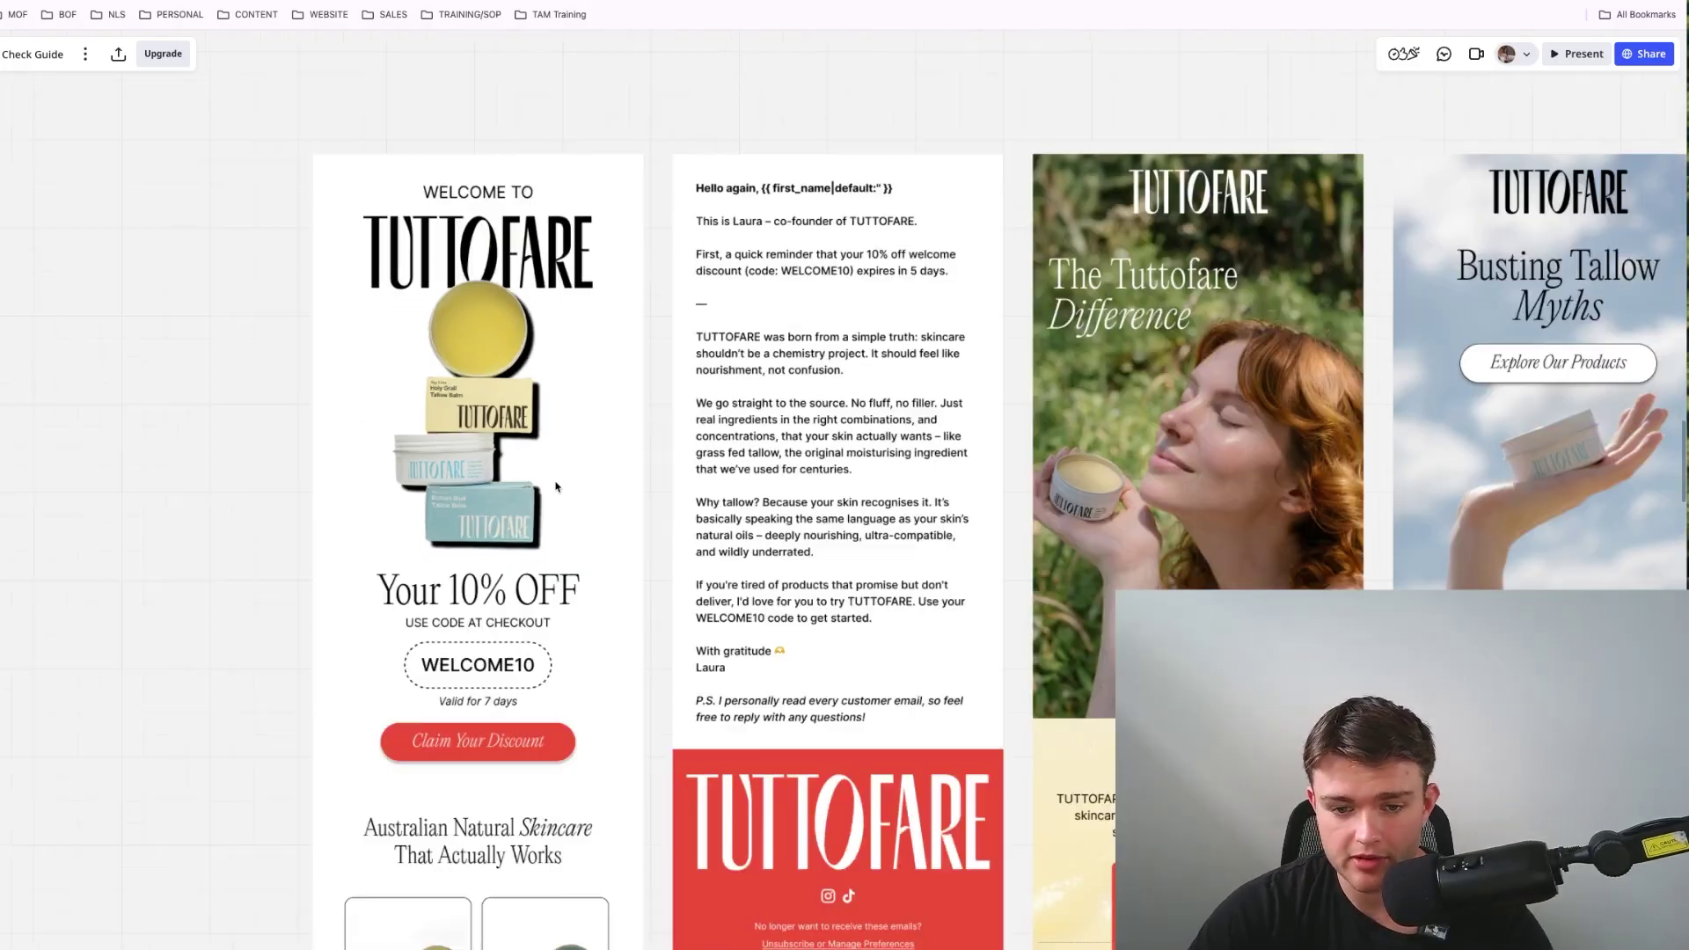
pyautogui.scroll(4, 552, 497)
pyautogui.scroll(5, 552, 497)
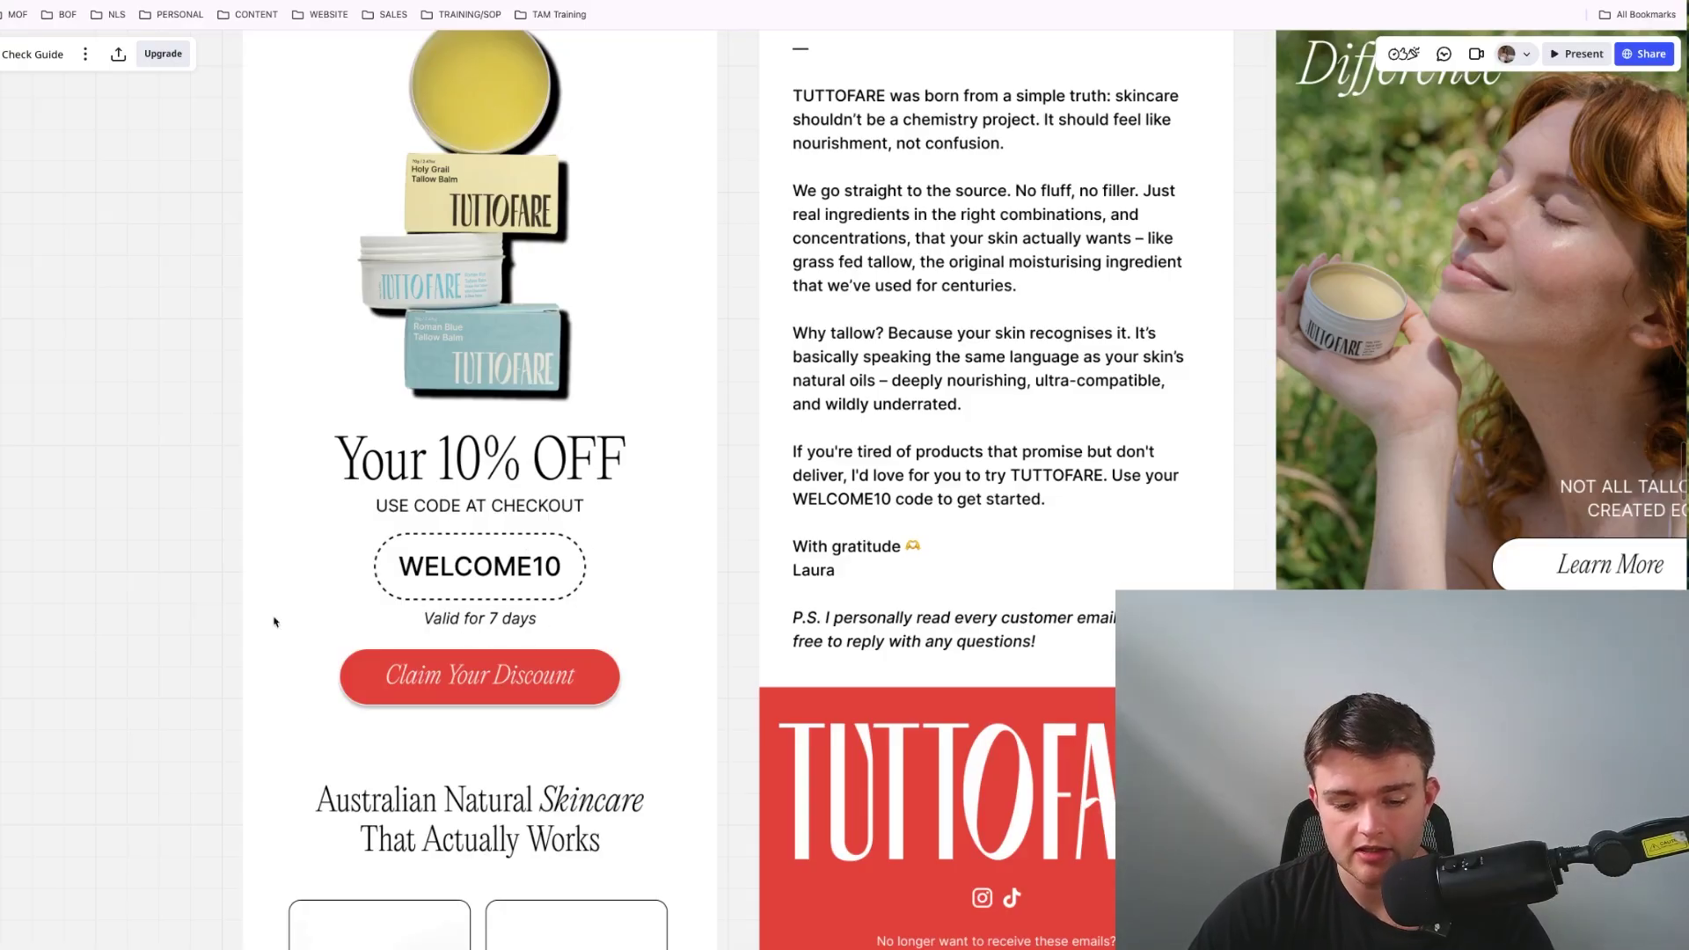
pyautogui.scroll(-5, 60, 642)
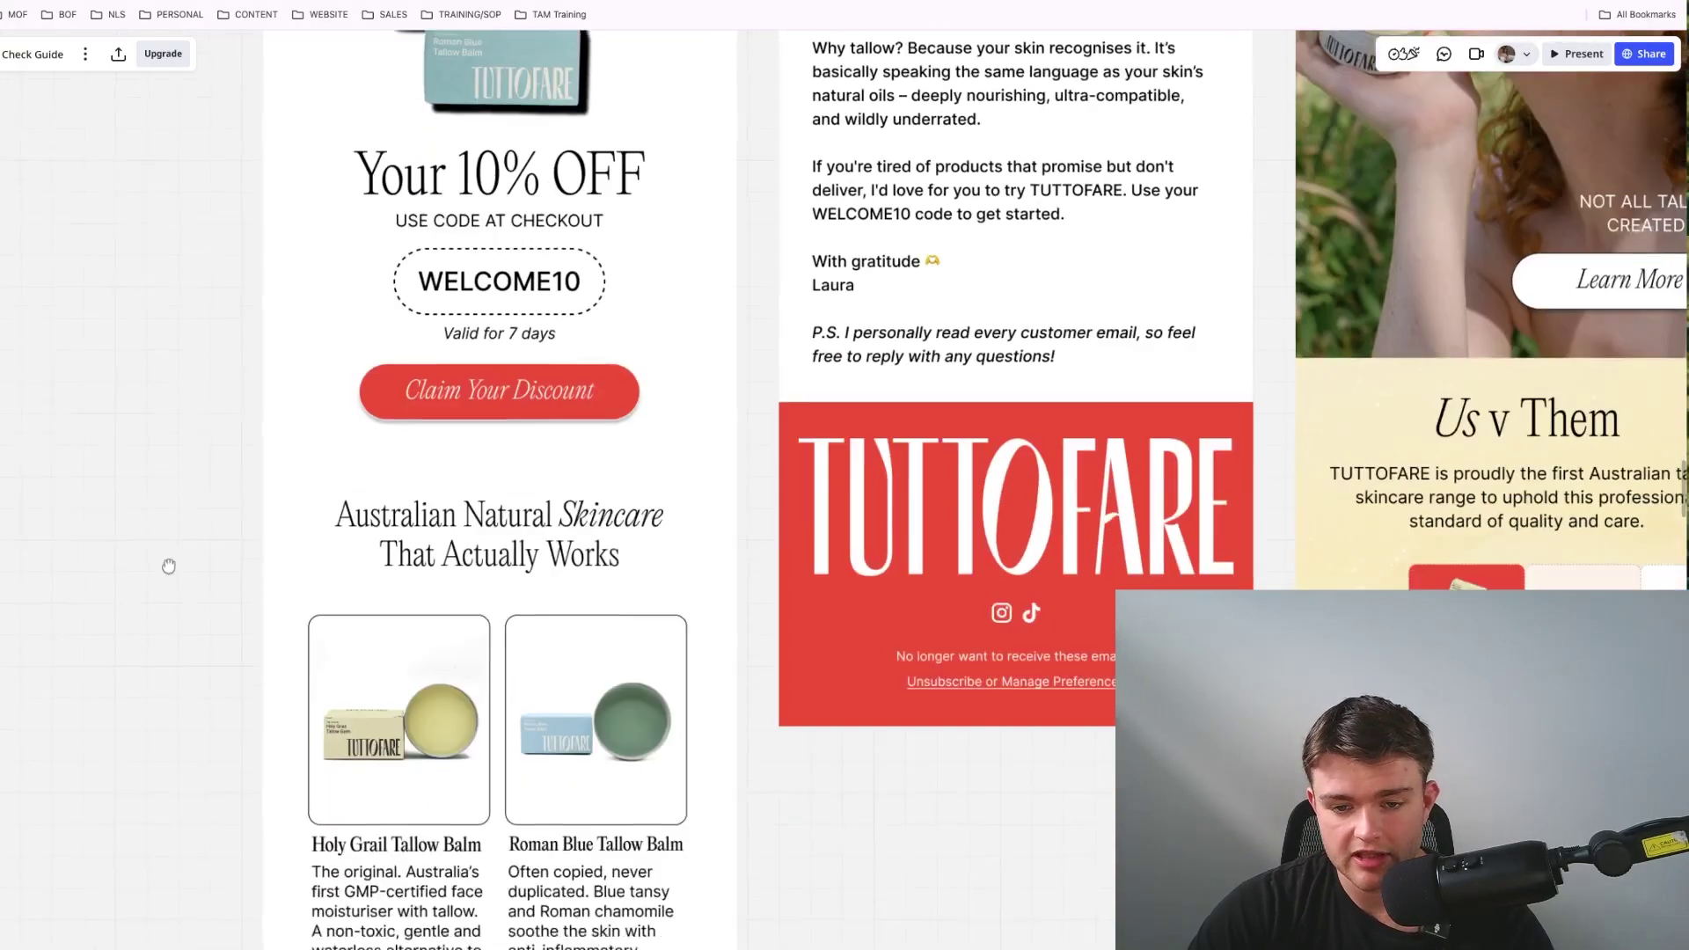
pyautogui.scroll(-3, 153, 611)
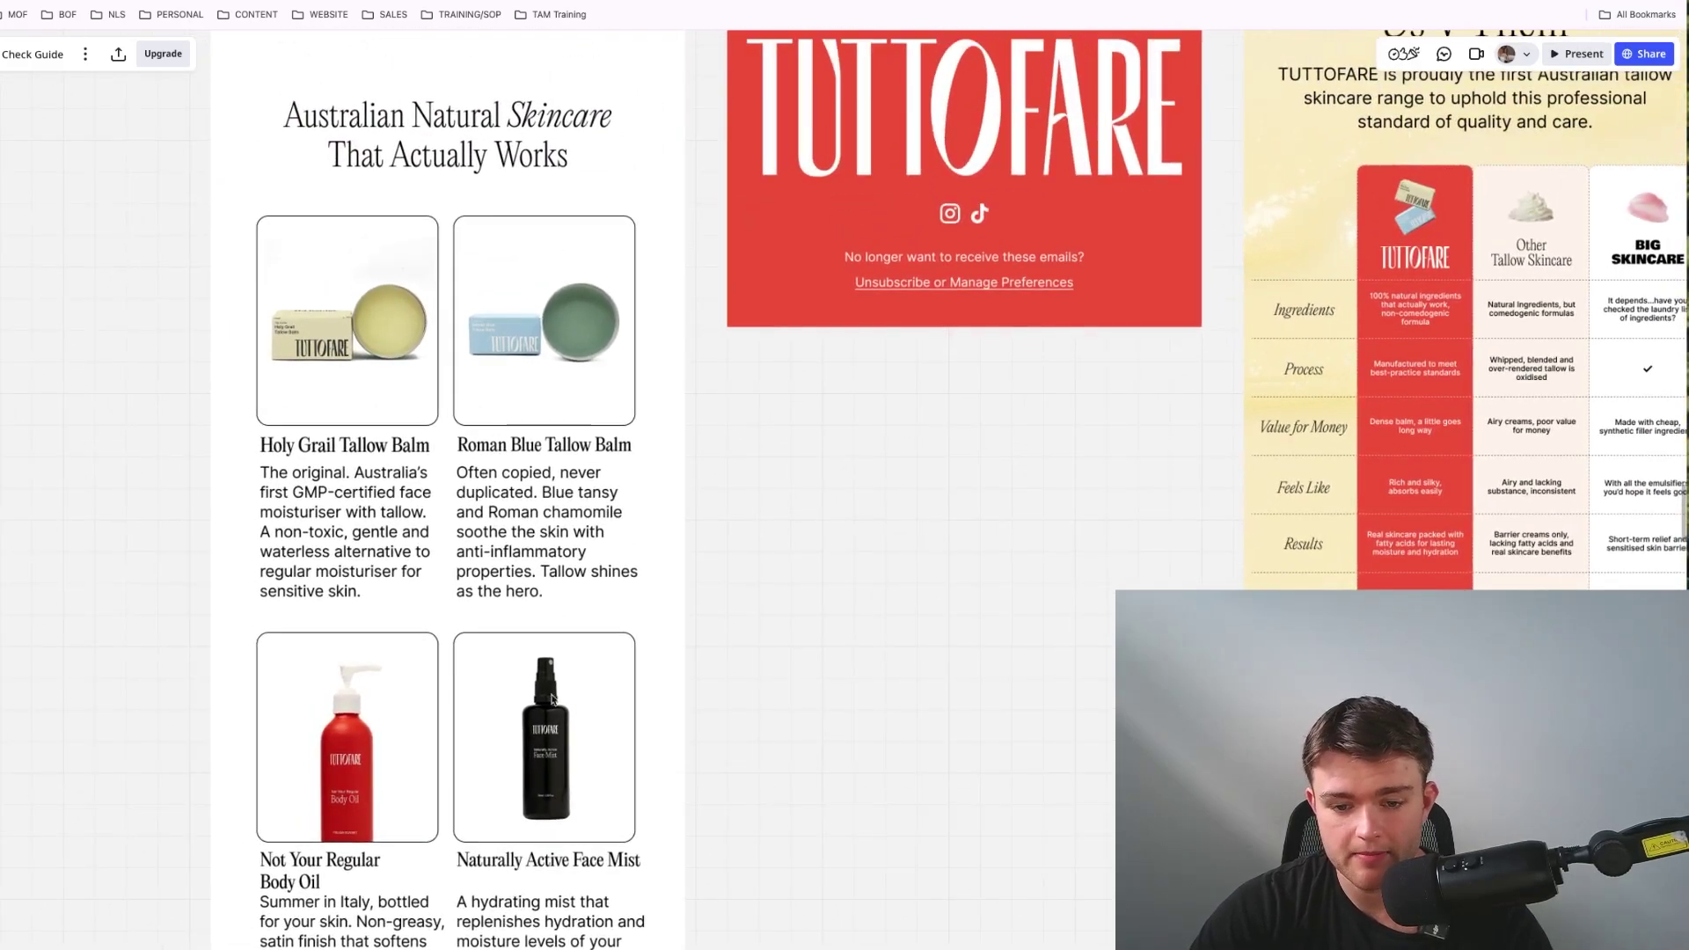
pyautogui.scroll(-2, 178, 660)
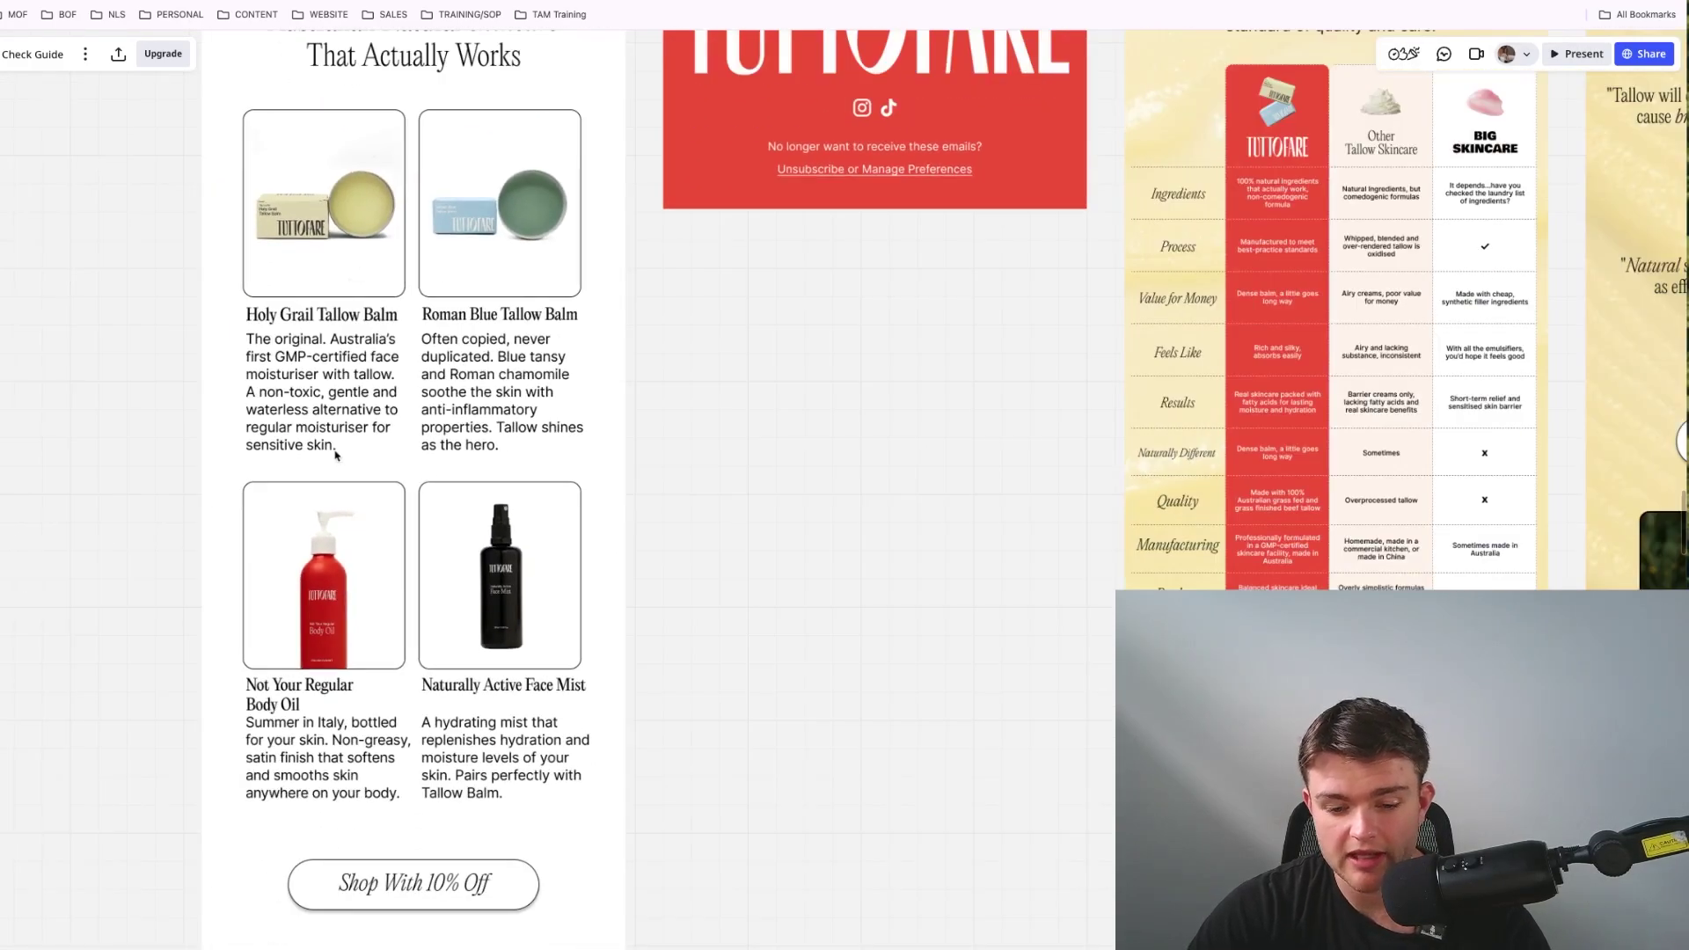
# Step: Recheck the first email's offer and product grid, then its Shop With 10% Off button and the trust badges above the footer
pyautogui.scroll(6, 527, 367)
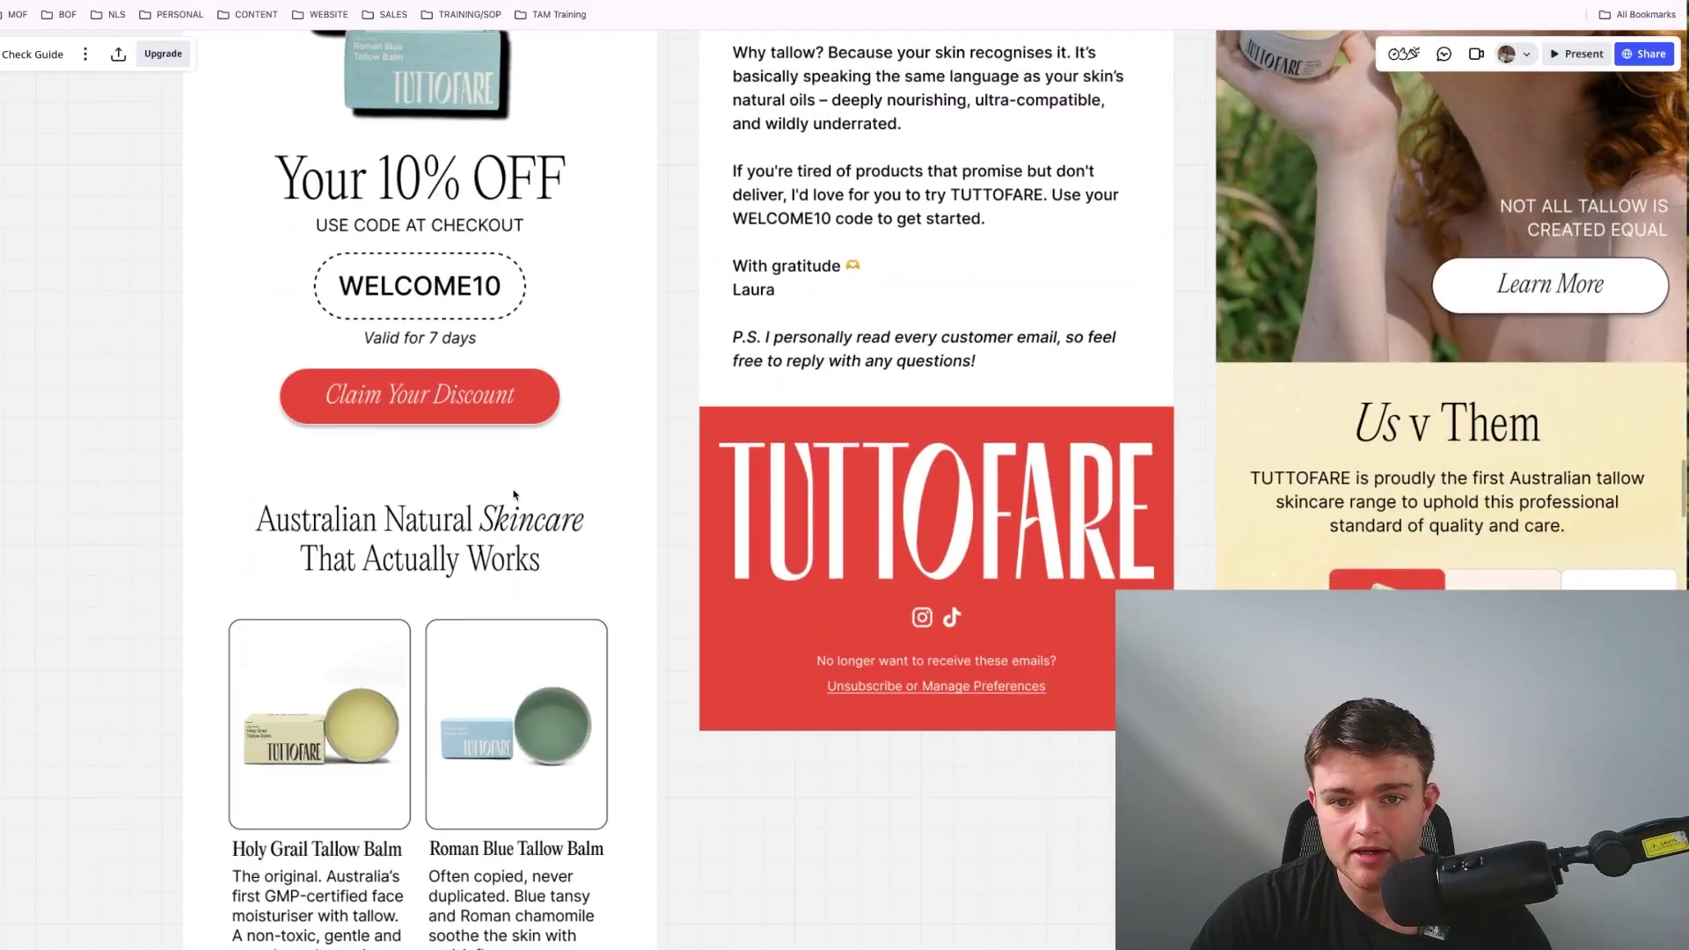
pyautogui.scroll(1, 498, 685)
pyautogui.scroll(-1, 493, 576)
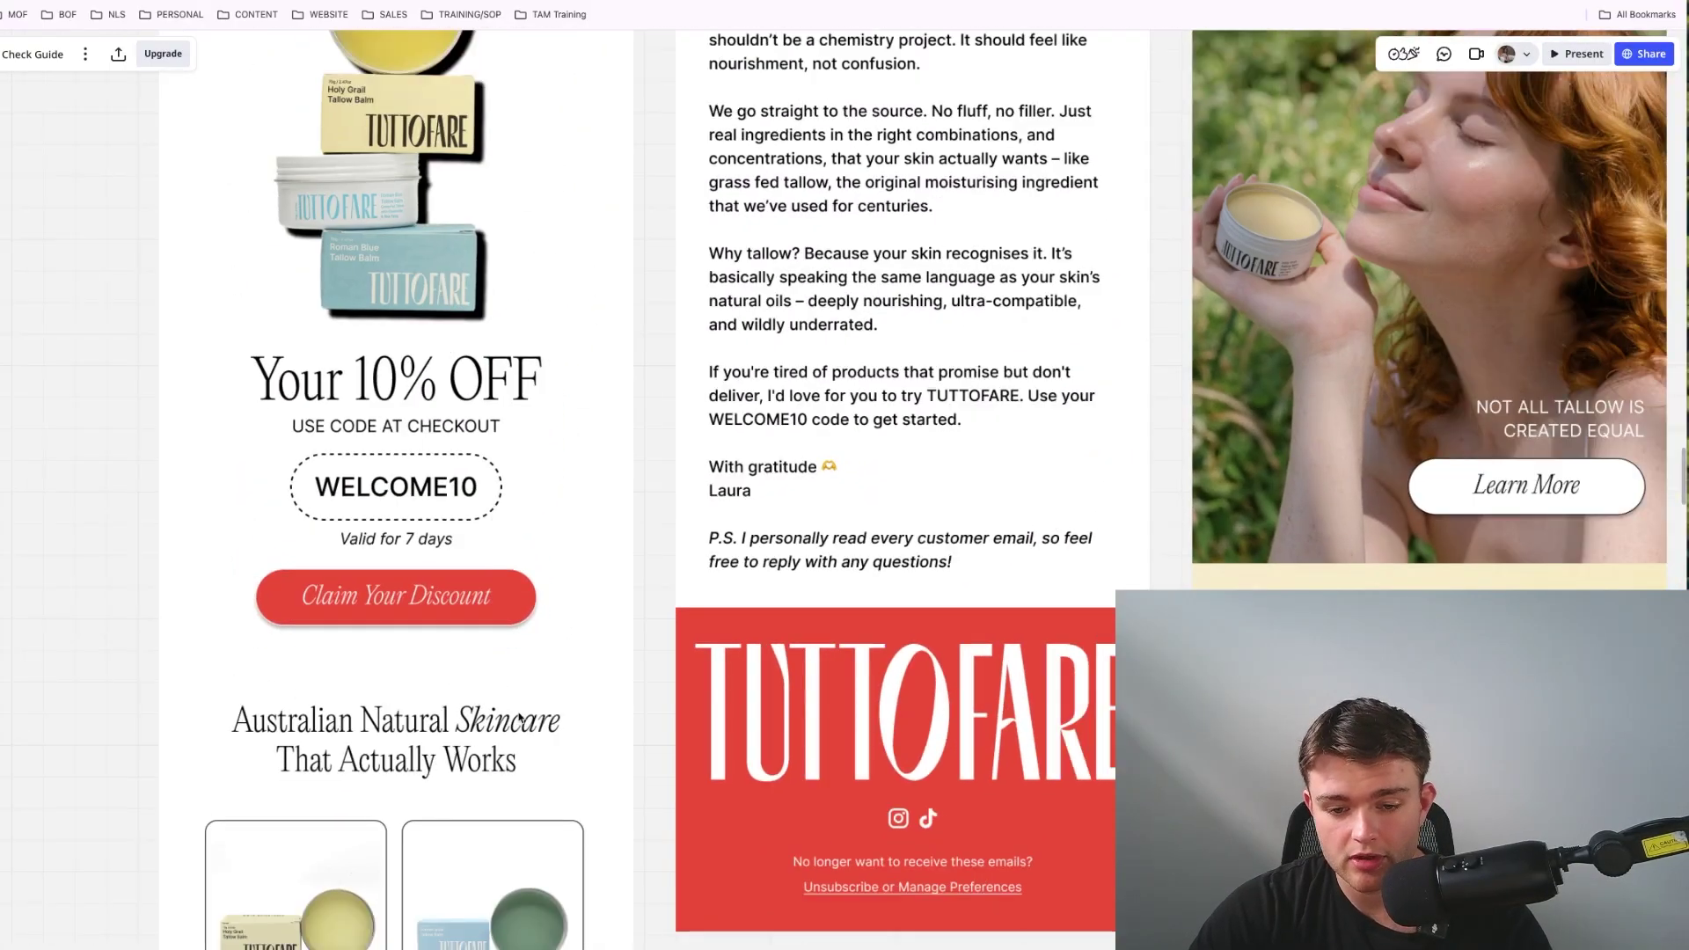
pyautogui.scroll(-7, 519, 720)
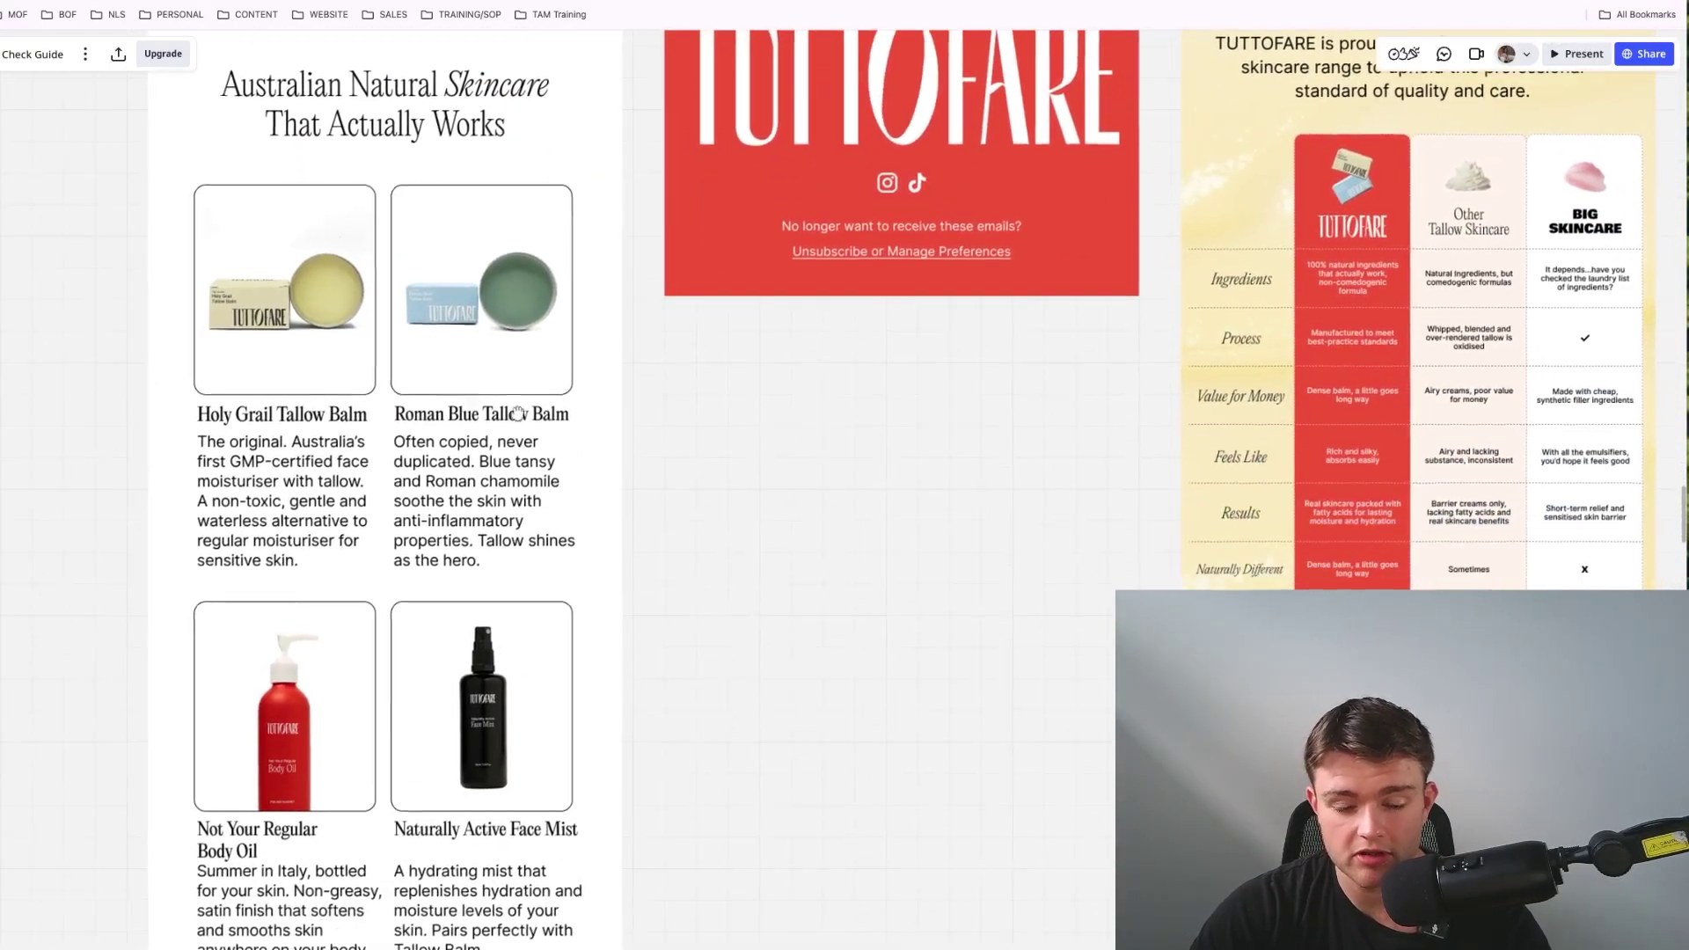
pyautogui.scroll(-4, 519, 416)
pyautogui.scroll(3, 528, 414)
pyautogui.scroll(2, 534, 414)
pyautogui.scroll(-5, 571, 528)
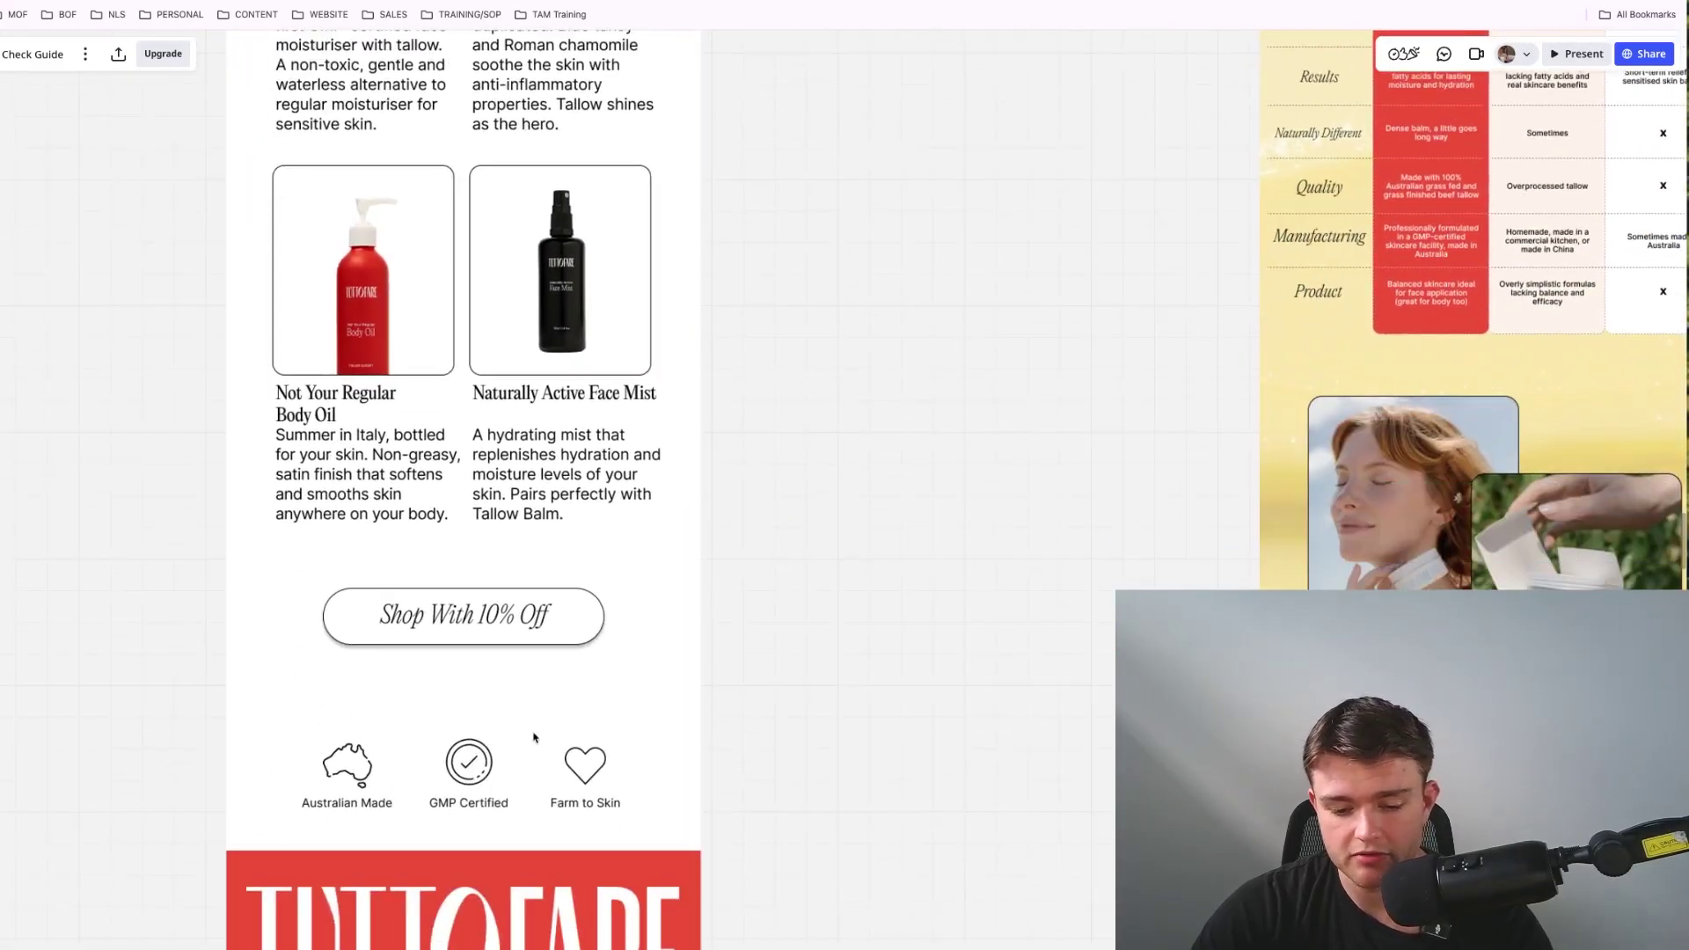
pyautogui.scroll(-2, 743, 299)
pyautogui.moveTo(744, 306); pyautogui.dragTo(716, 385)
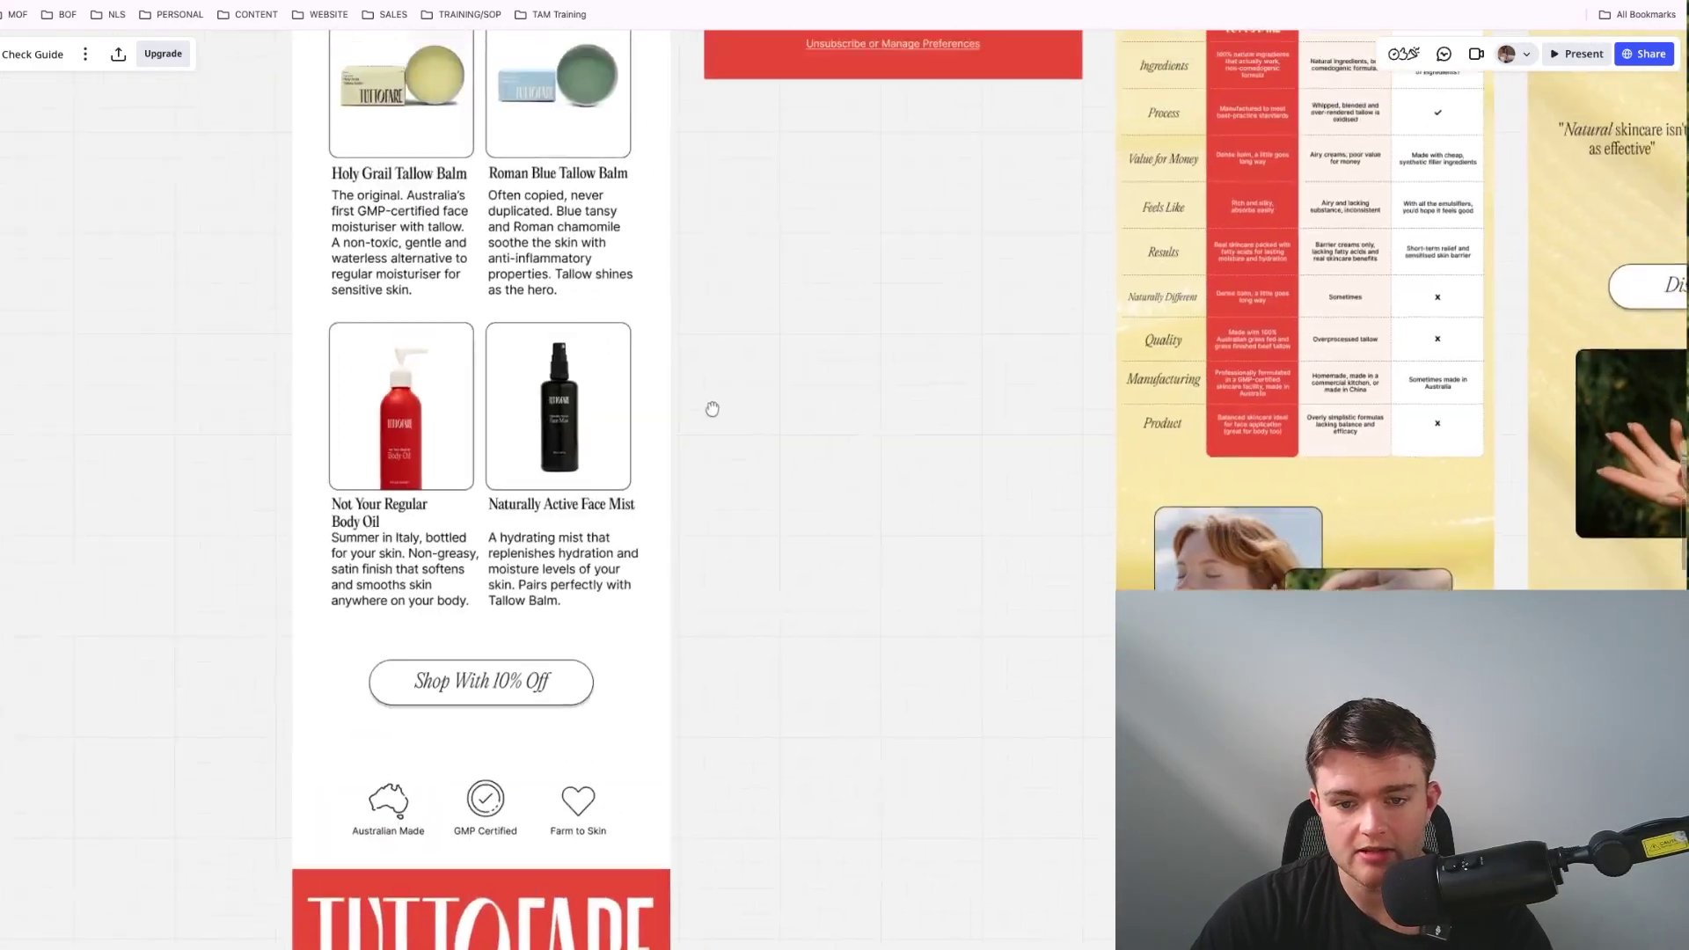
# Step: Bring the second design, the plain-text brand story email from the co-founder, into view and read its copy
pyautogui.scroll(7, 716, 385)
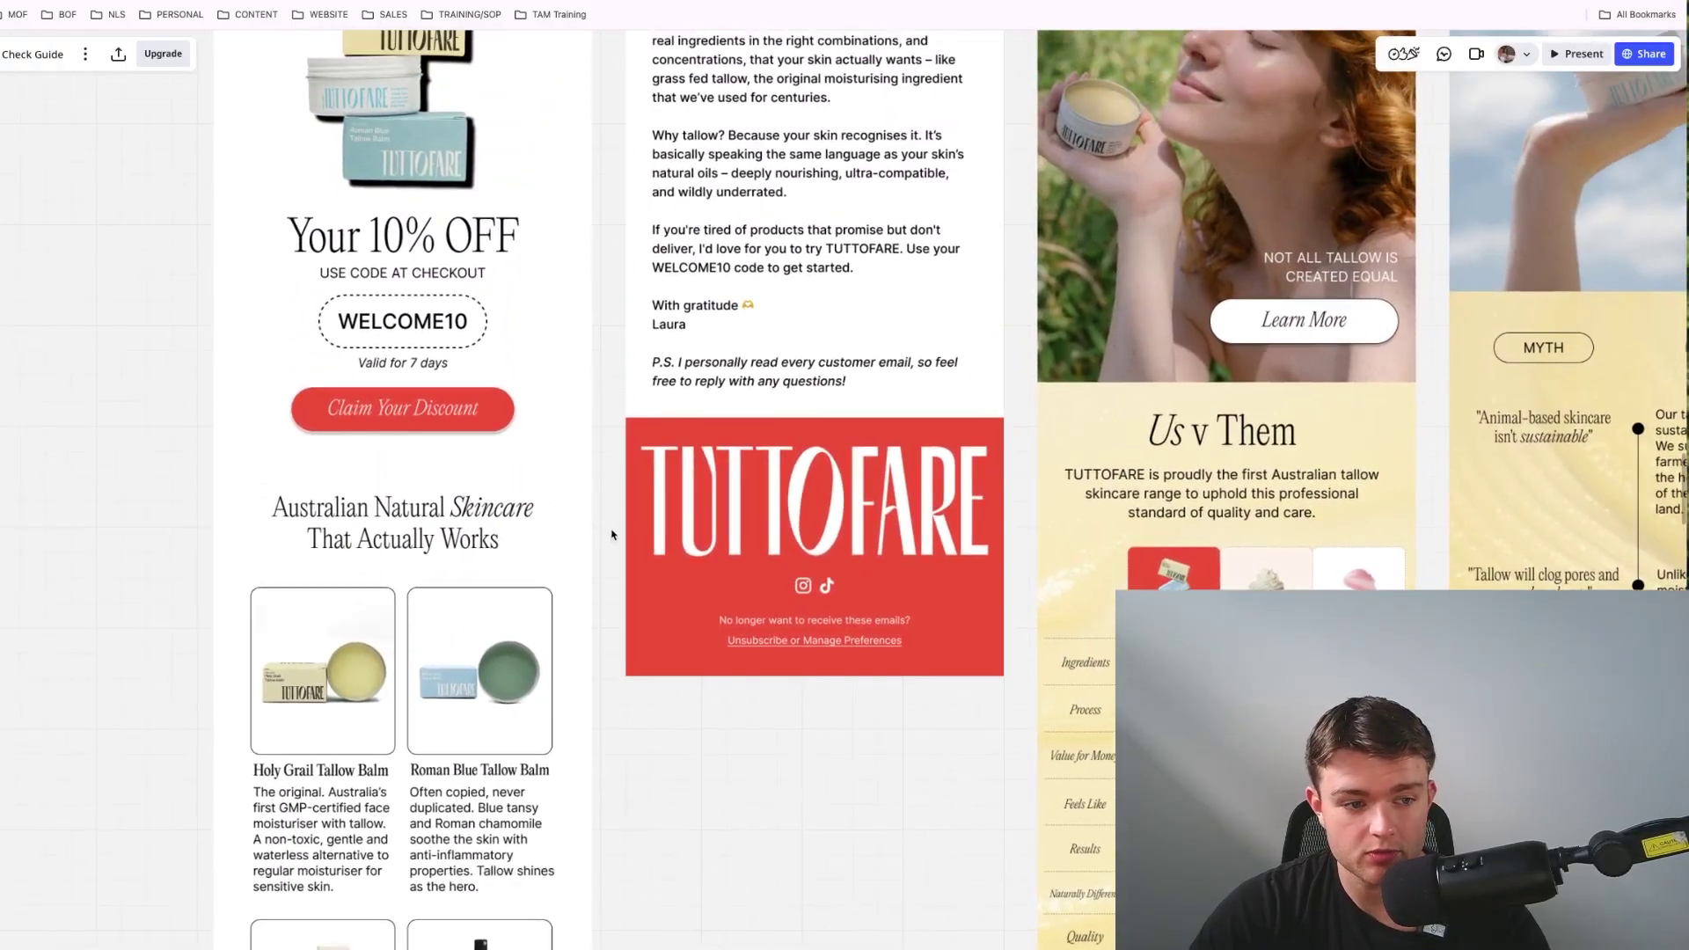
pyautogui.moveTo(554, 281); pyautogui.dragTo(294, 636)
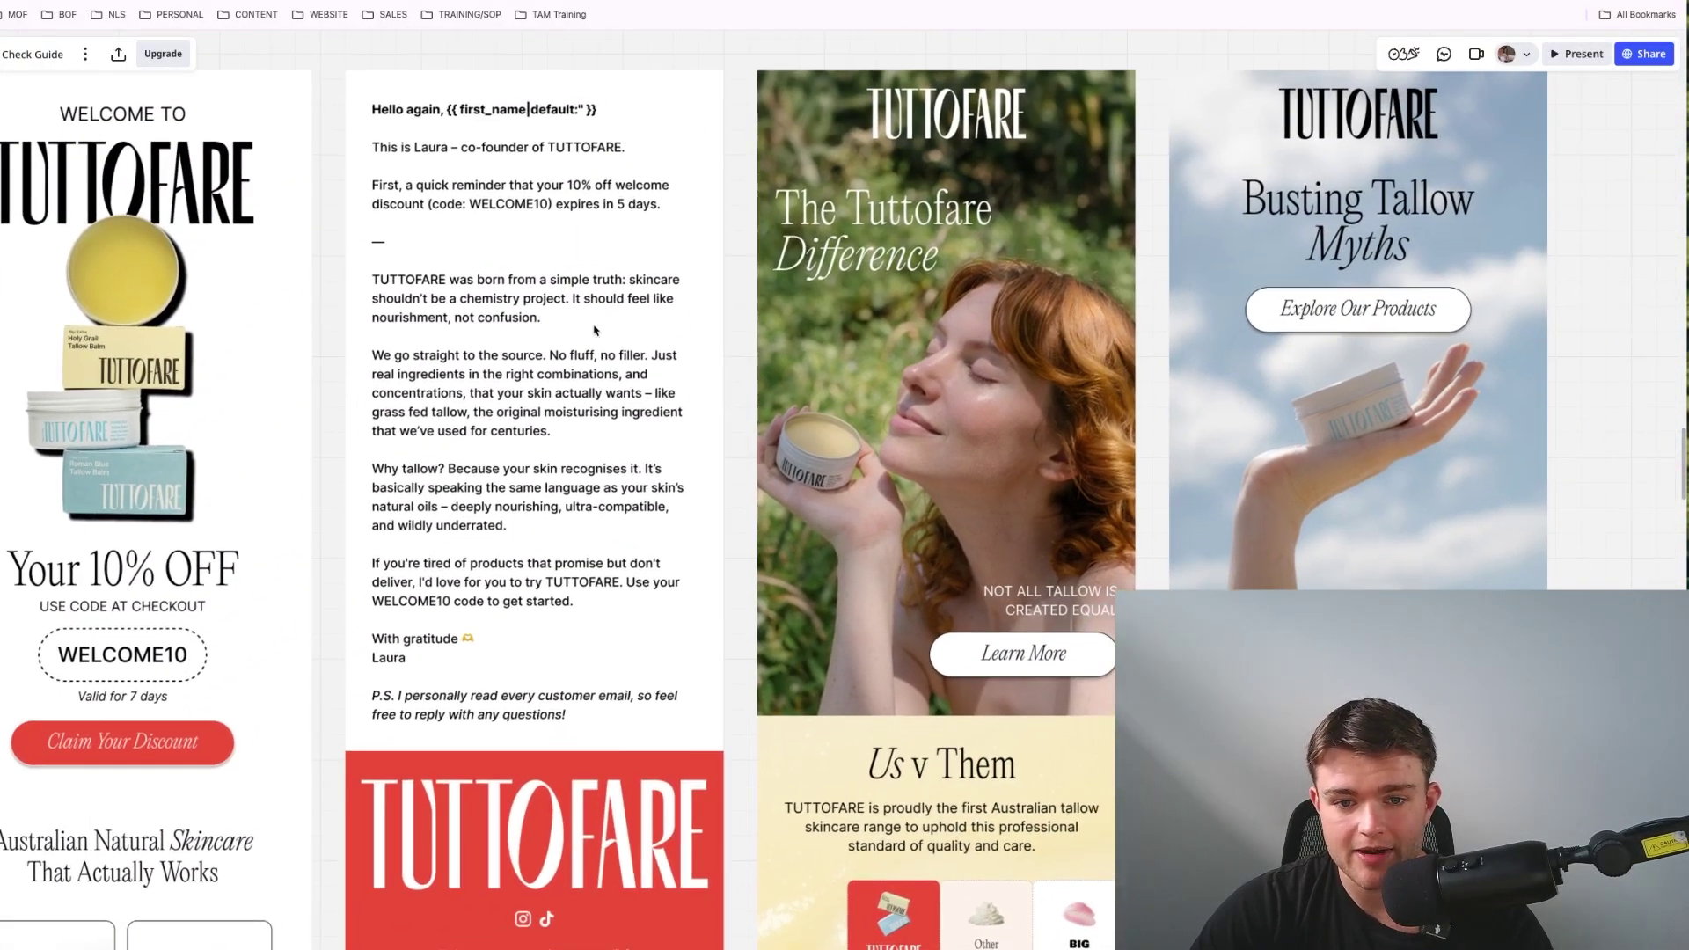
pyautogui.scroll(3, 594, 329)
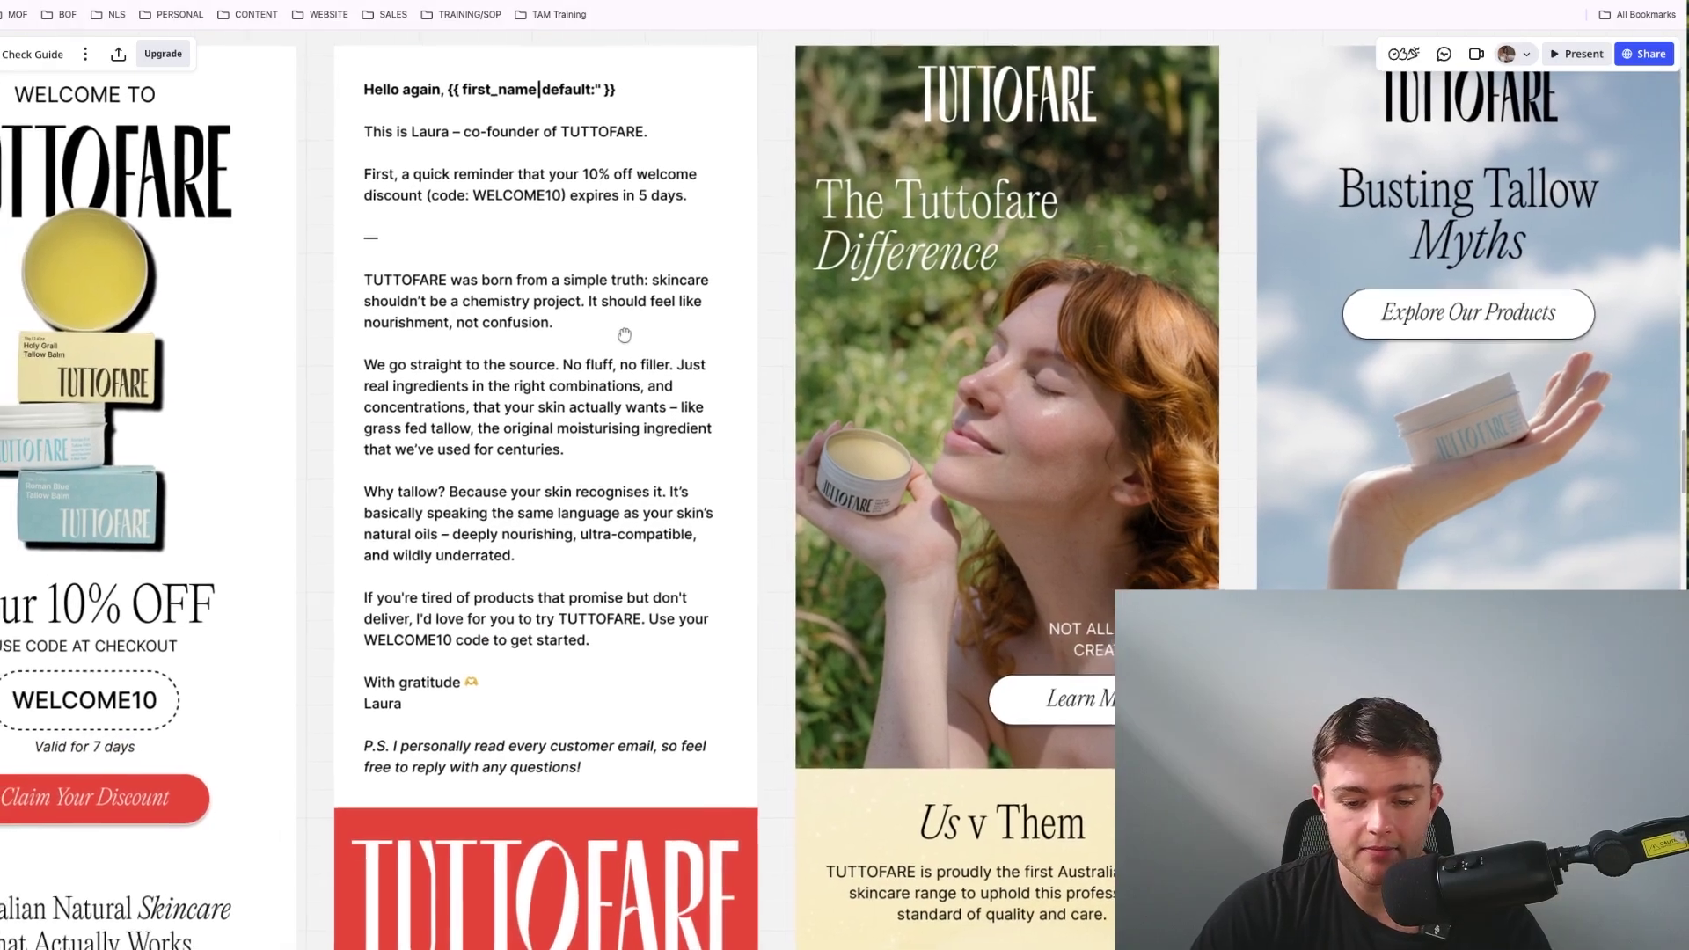
pyautogui.moveTo(624, 335); pyautogui.dragTo(681, 366)
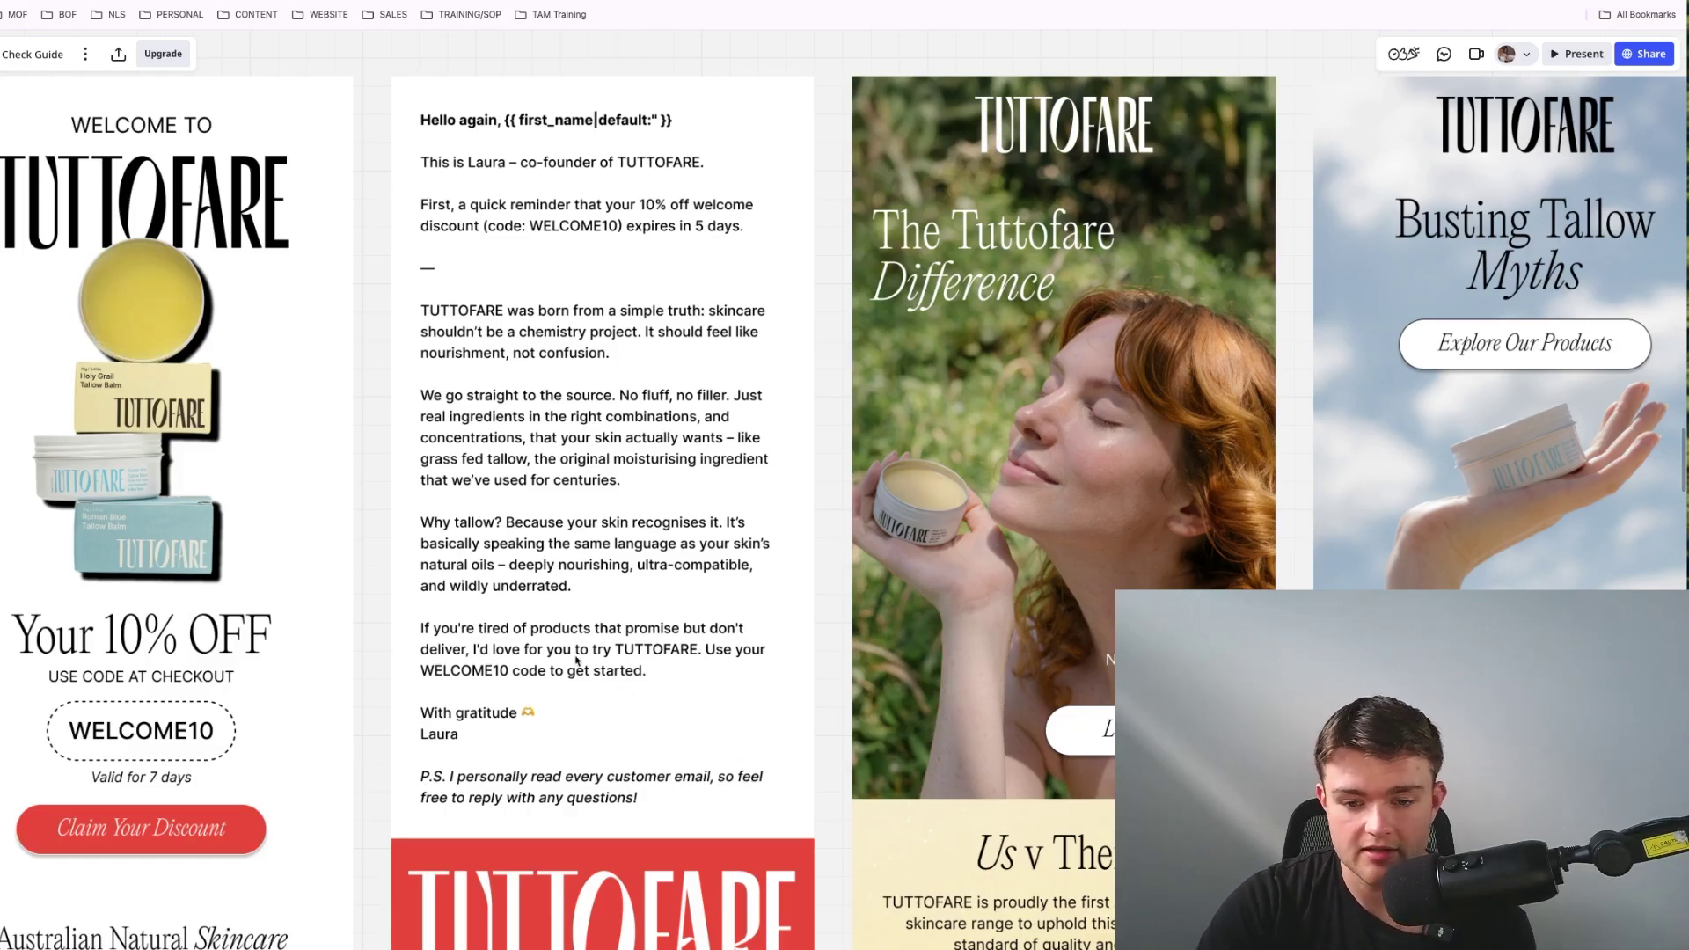
# Step: Examine the third email design, The Tuttofare Difference, from its hero image to the Us v Them introduction
pyautogui.scroll(-3, 652, 719)
pyautogui.scroll(-2, 749, 445)
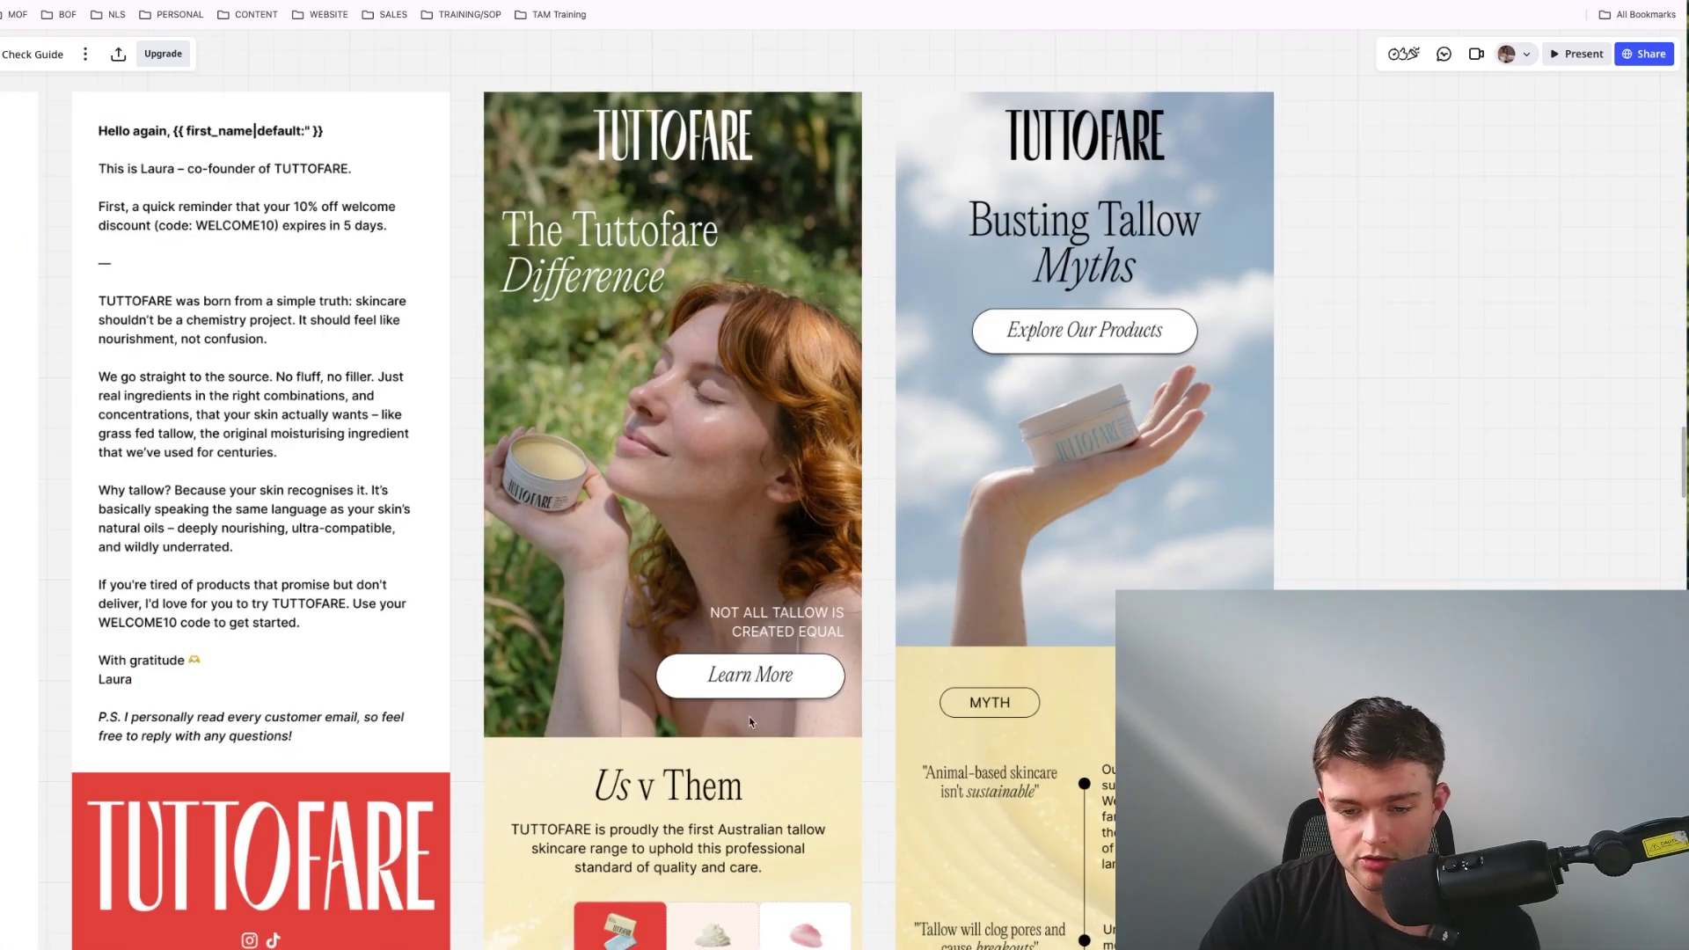
pyautogui.scroll(-2, 787, 730)
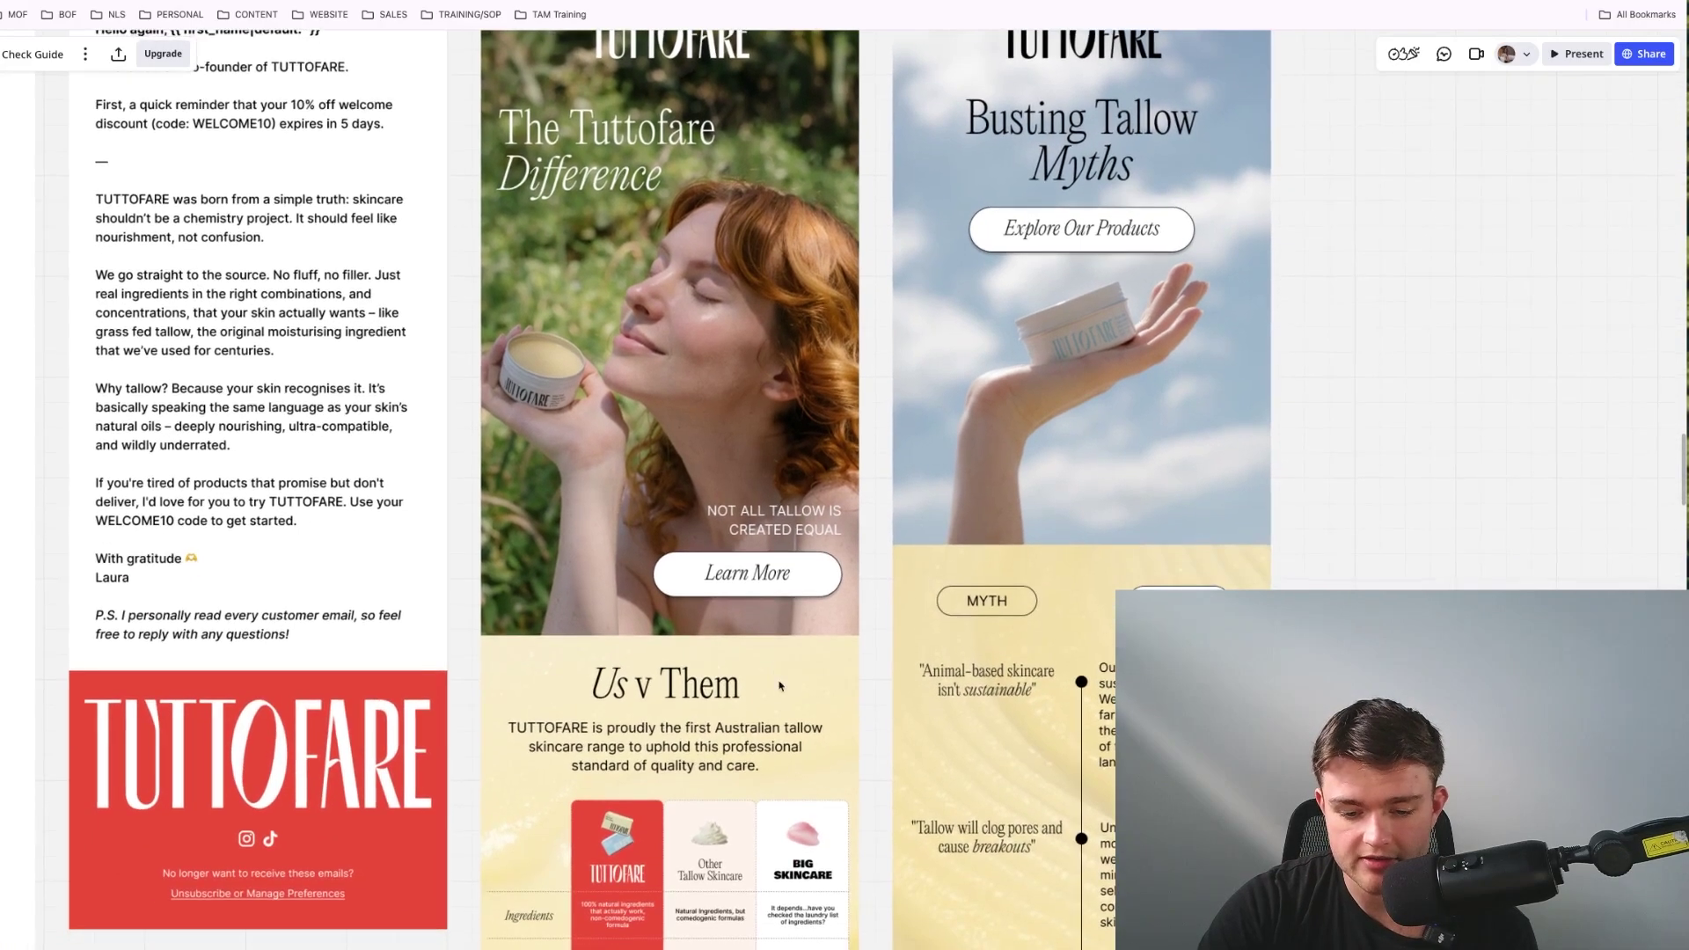
pyautogui.scroll(2, 758, 699)
pyautogui.scroll(3, 758, 699)
pyautogui.scroll(-2, 765, 702)
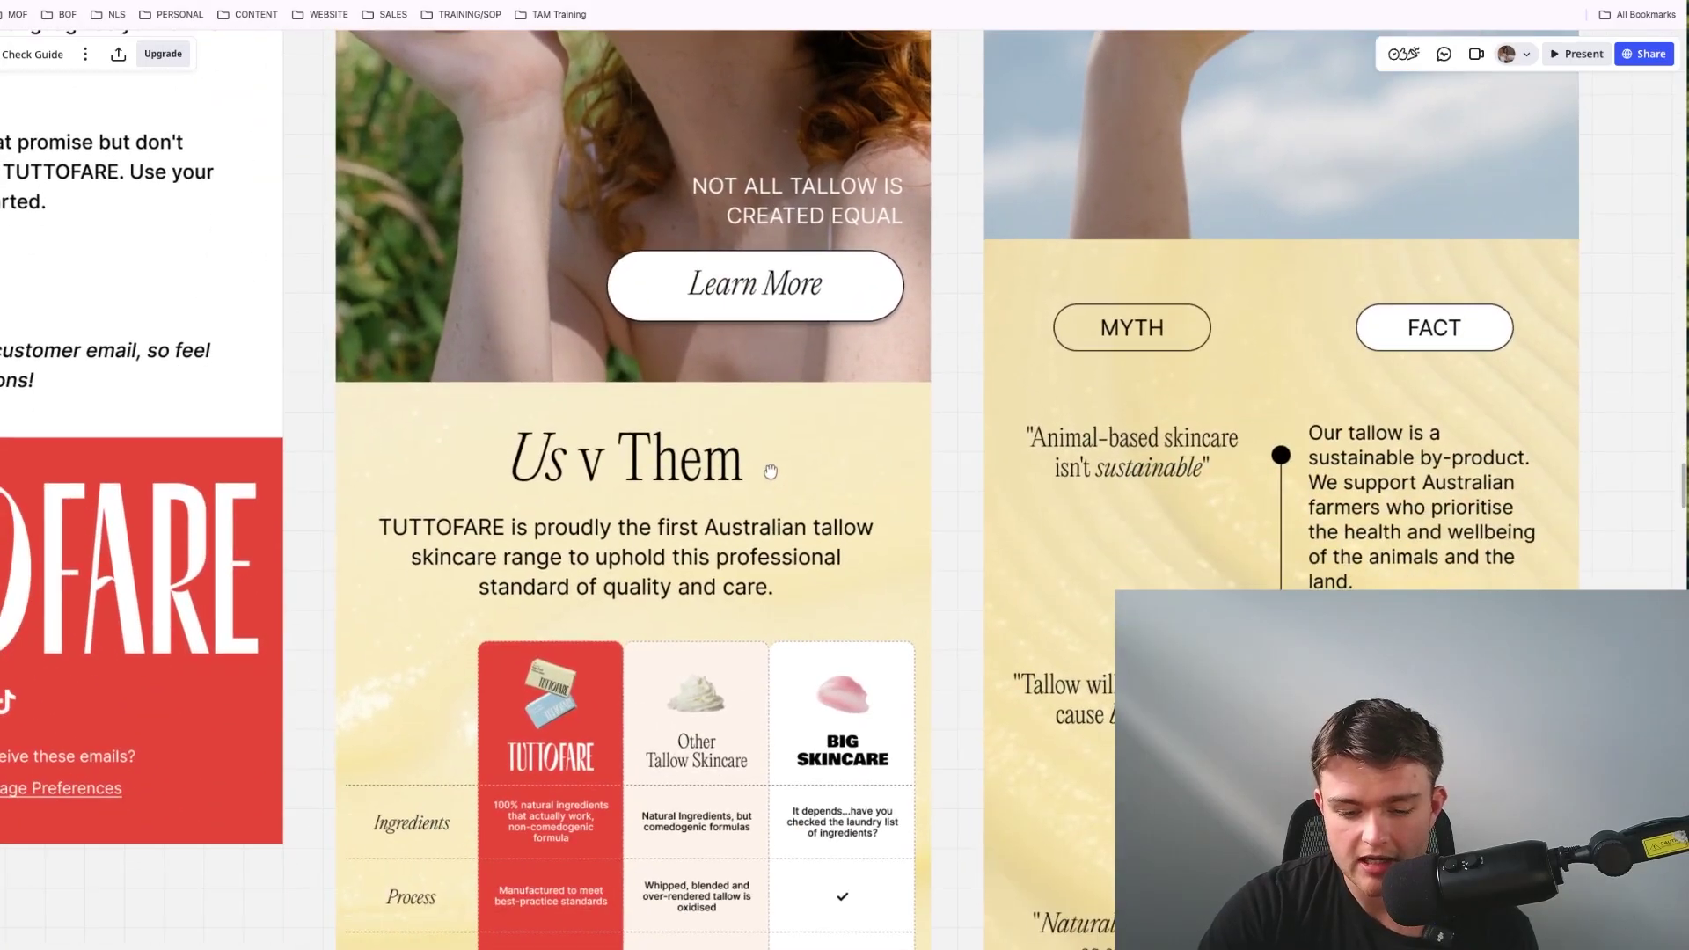
# Step: Examine the Us v Them comparison table of TUTTOFARE, other tallow skincare and big skincare from Ingredients to Product
pyautogui.scroll(-3, 770, 704)
pyautogui.scroll(-3, 866, 557)
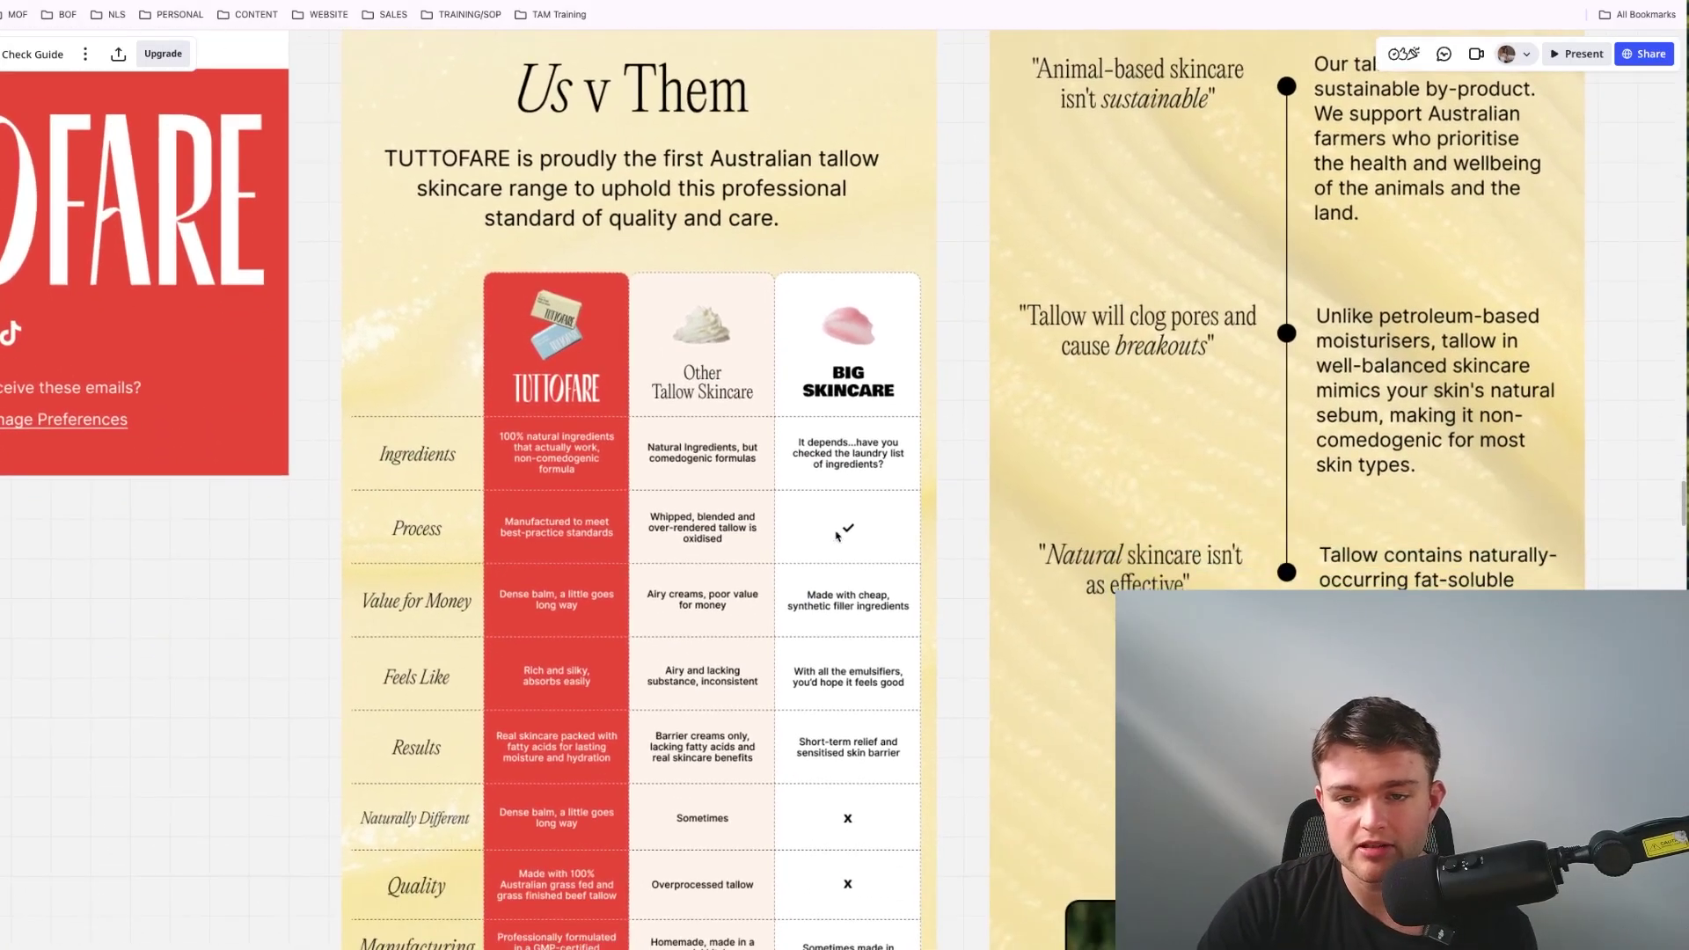
pyautogui.scroll(-2, 866, 557)
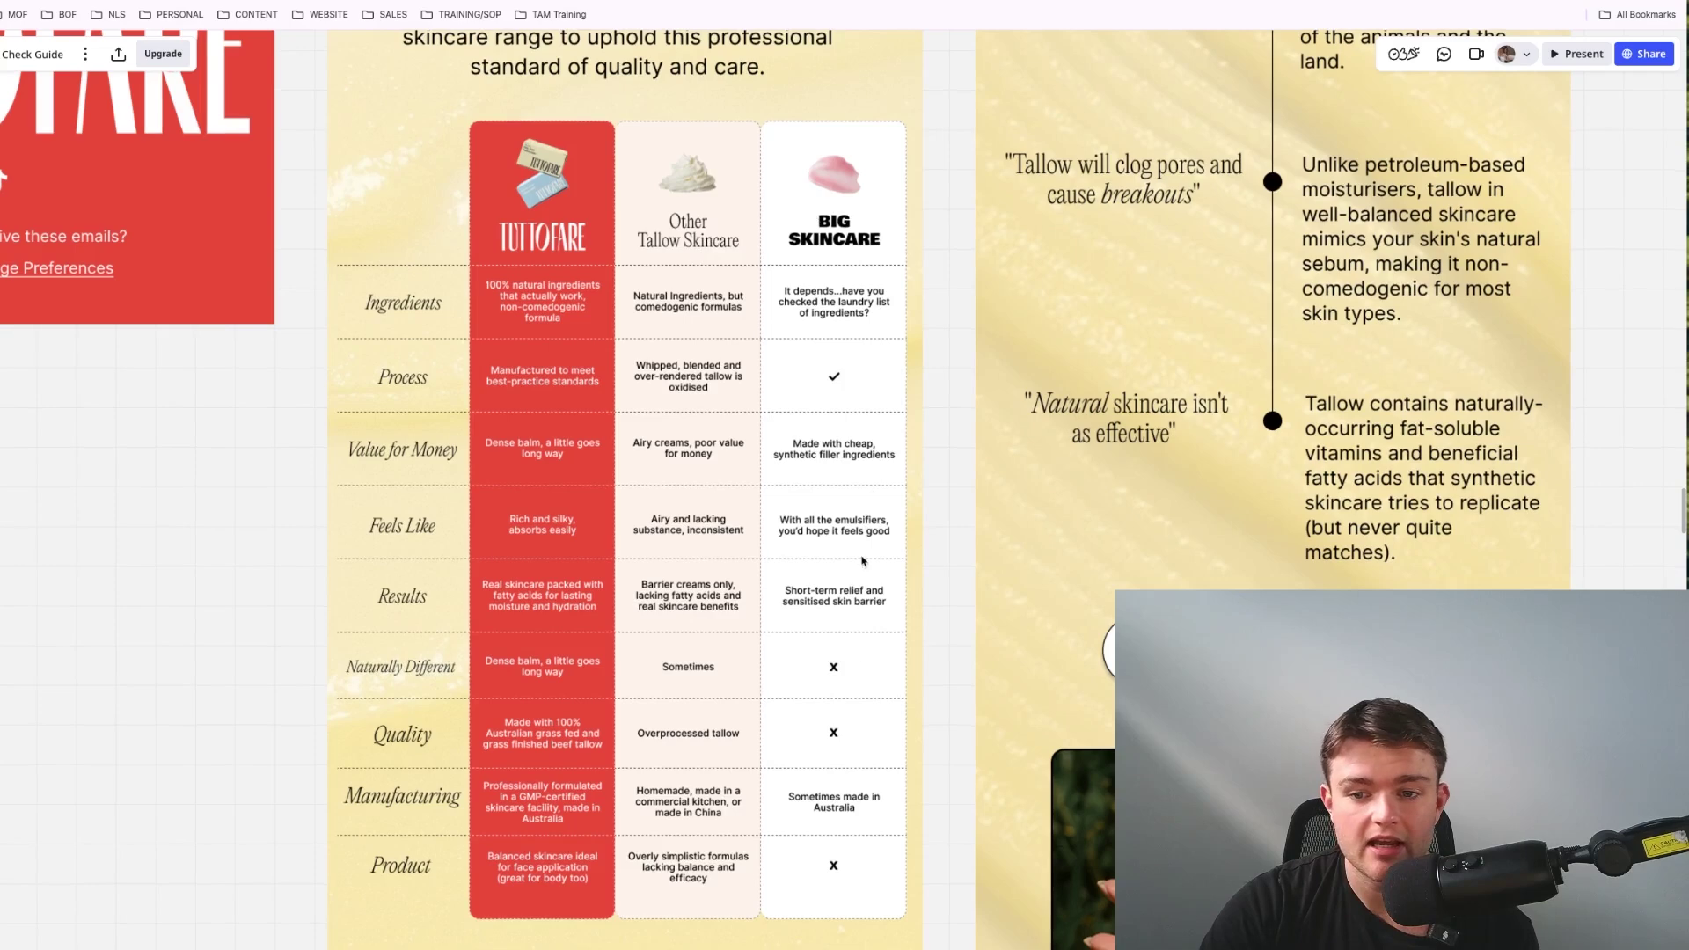
pyautogui.scroll(-2, 840, 506)
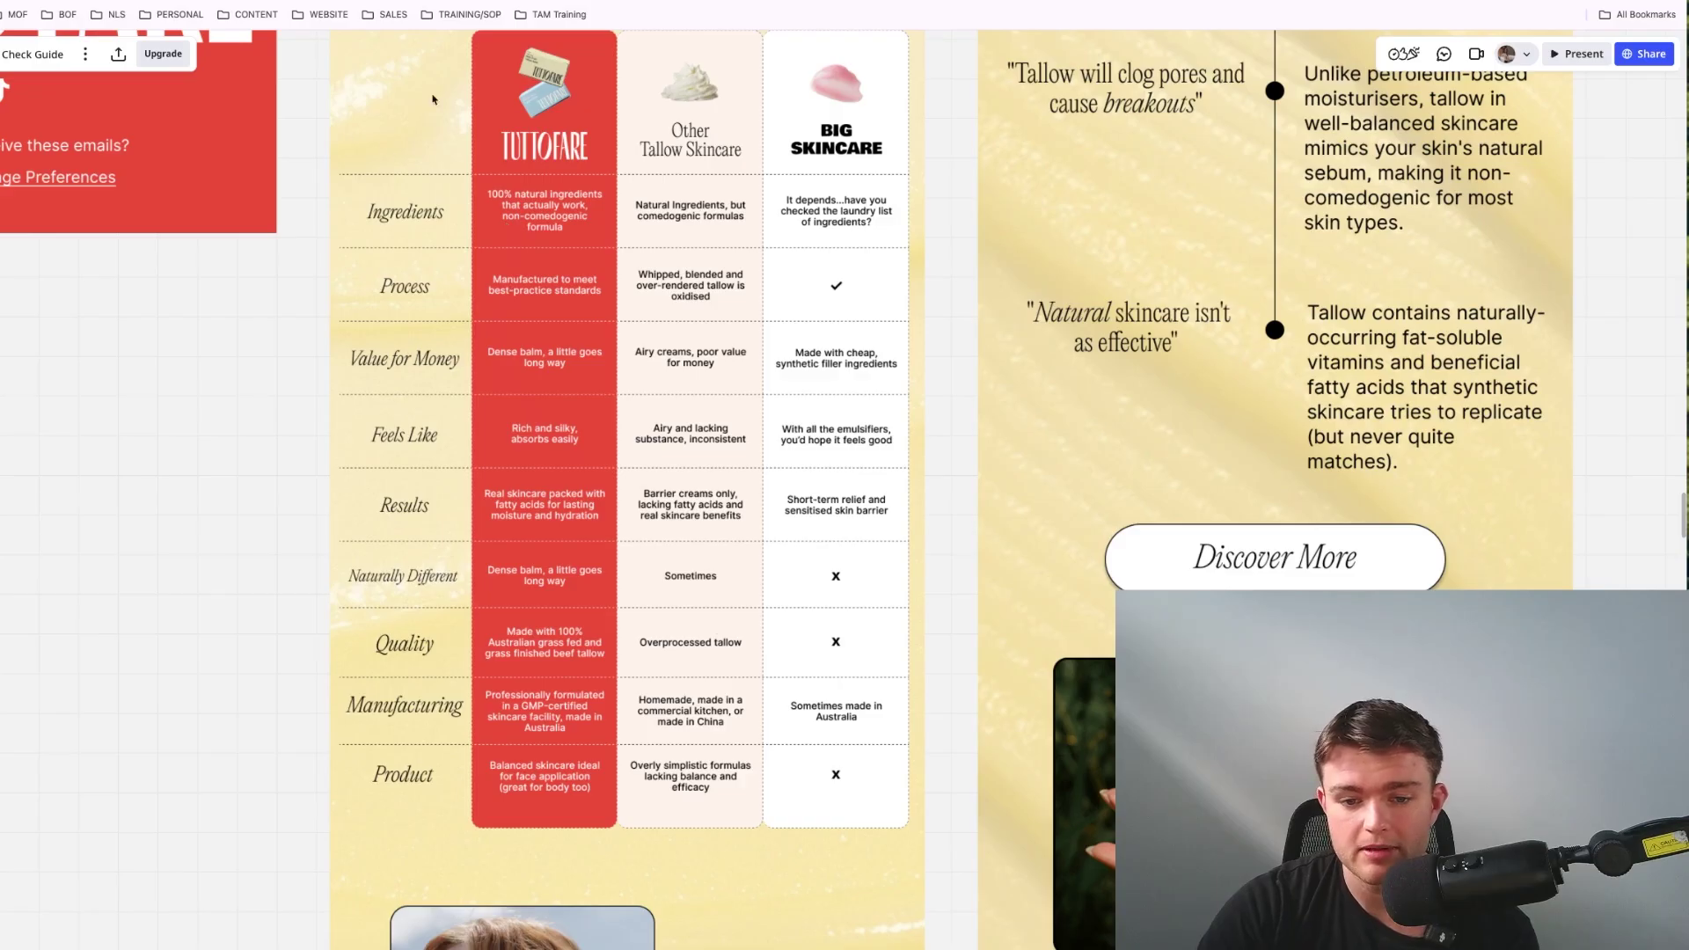
pyautogui.scroll(5, 701, 517)
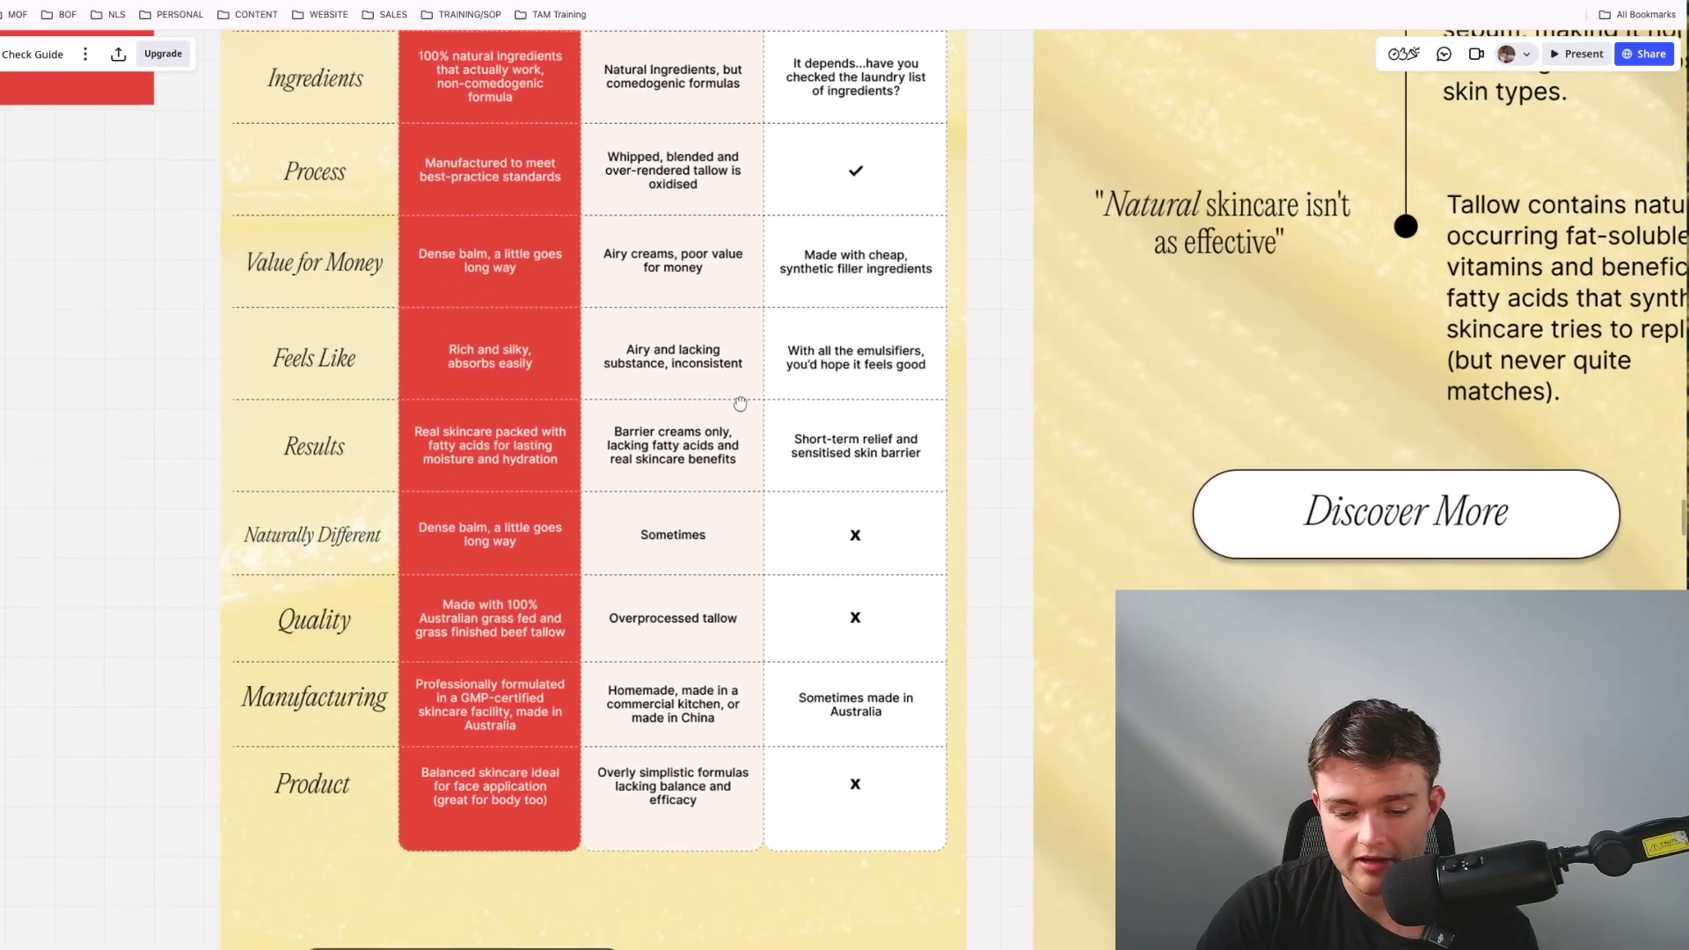
pyautogui.scroll(-3, 739, 406)
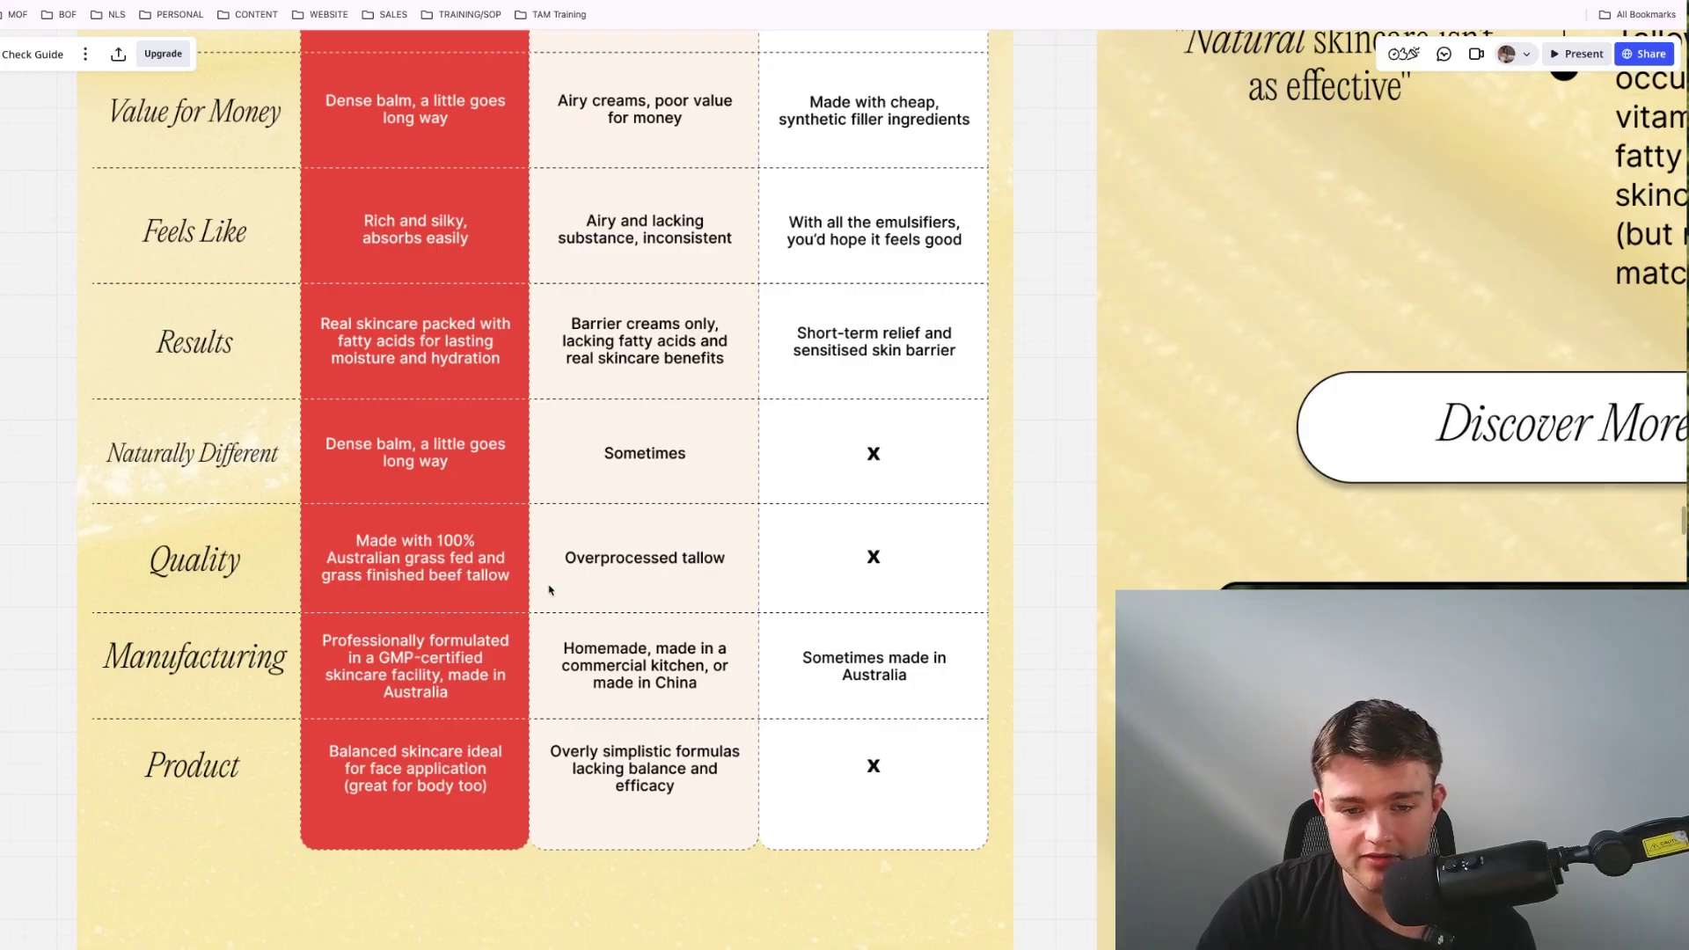
pyautogui.scroll(-5, 448, 512)
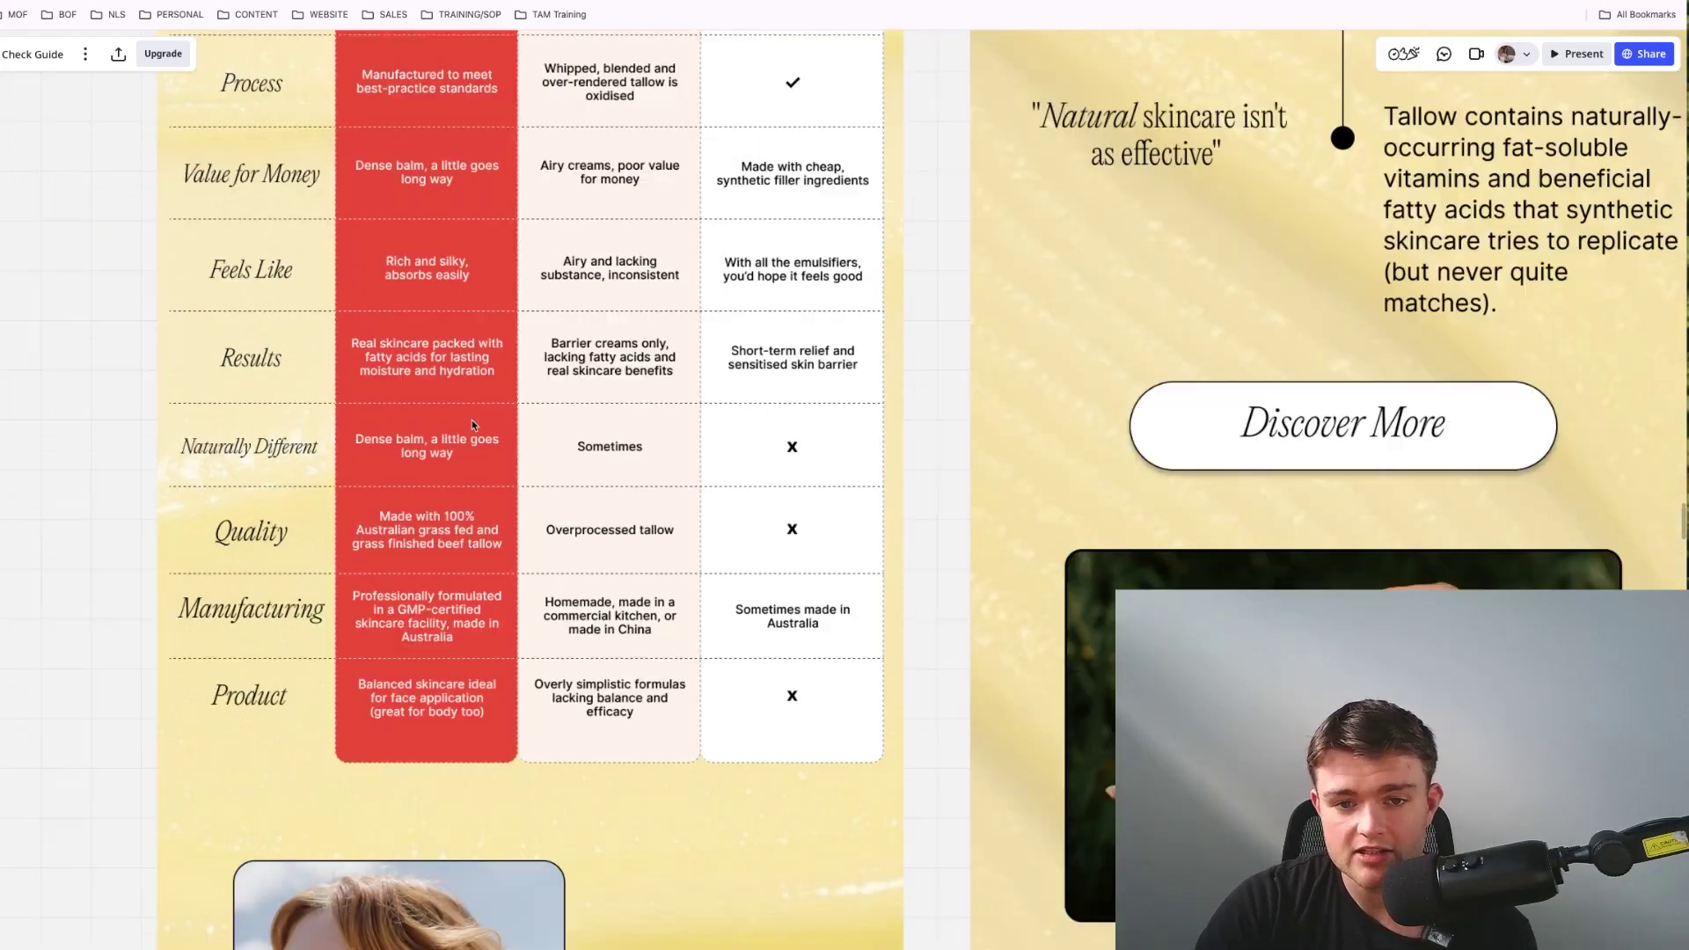
# Step: Examine the rest of the third email design, from the comparison table's last rows to the What Our Community Says reviews
pyautogui.scroll(-12, 504, 560)
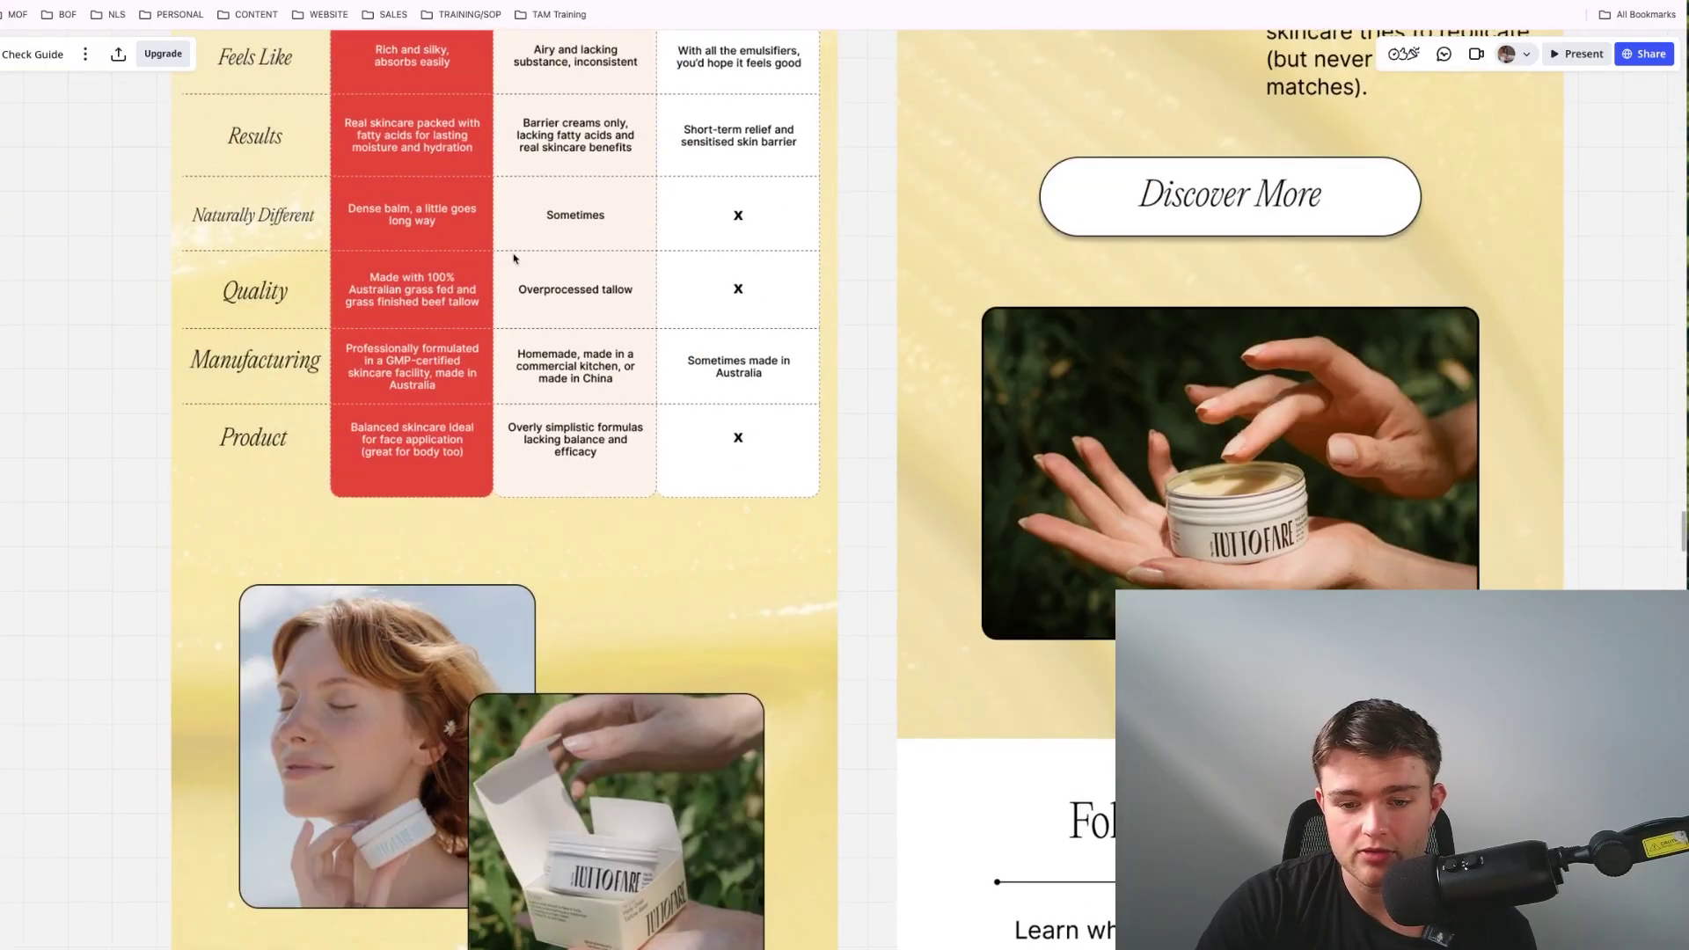
pyautogui.scroll(-10, 675, 513)
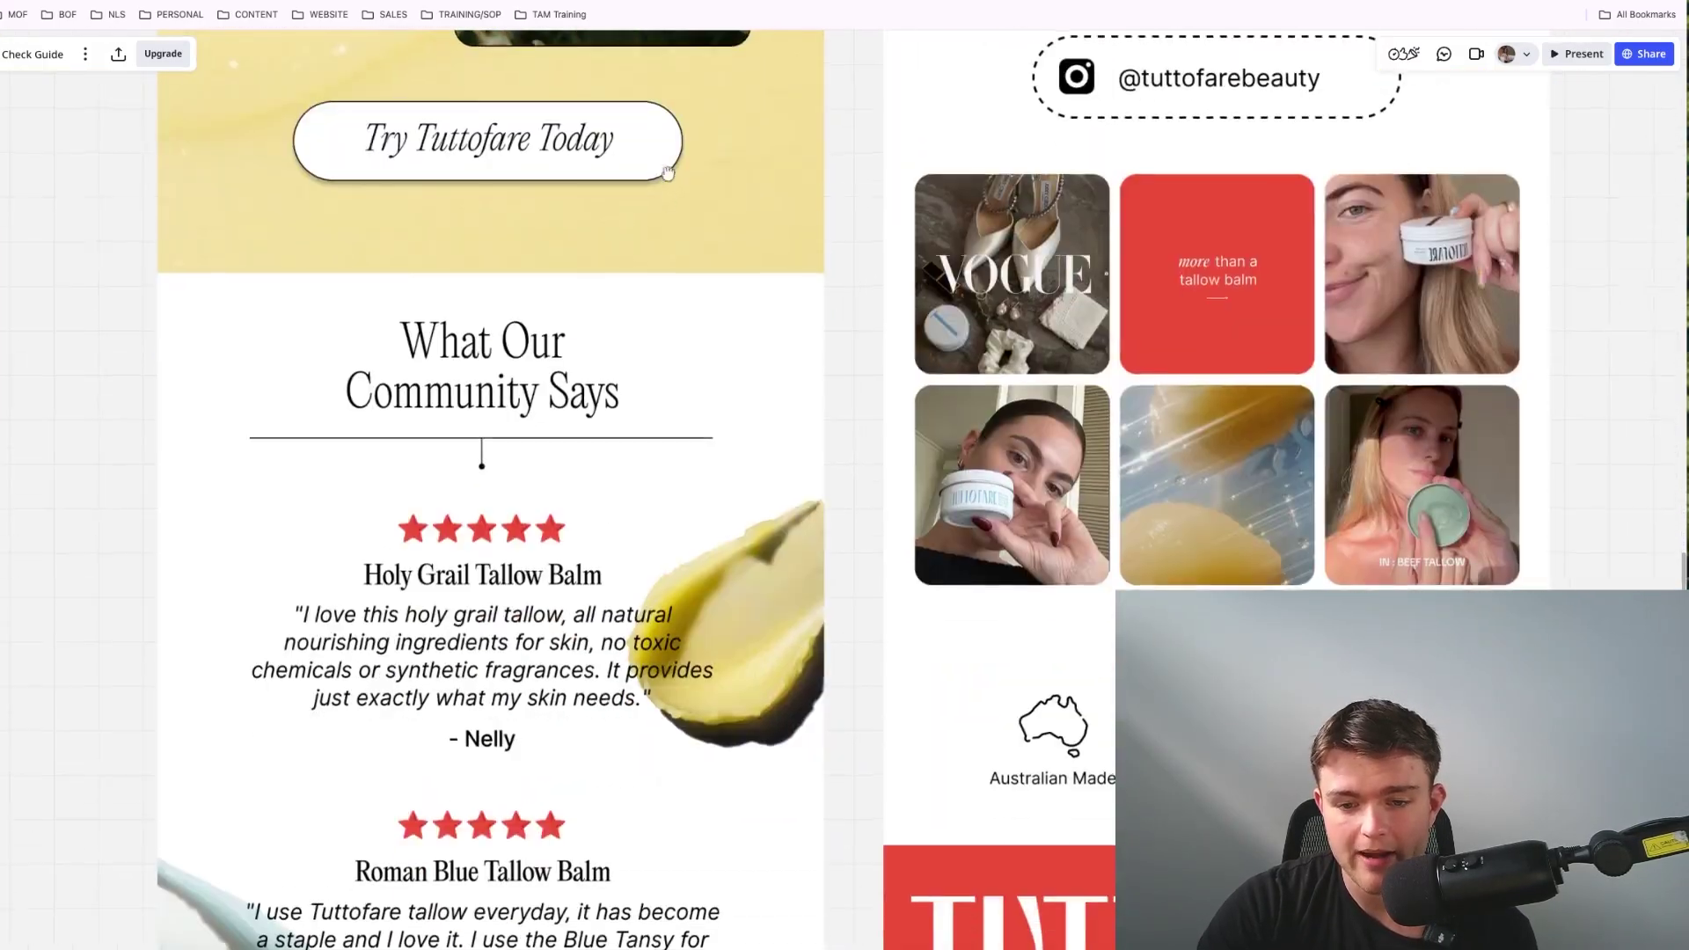
pyautogui.scroll(-3, 675, 351)
pyautogui.scroll(1, 694, 388)
pyautogui.scroll(-4, 683, 577)
pyautogui.scroll(2, 708, 467)
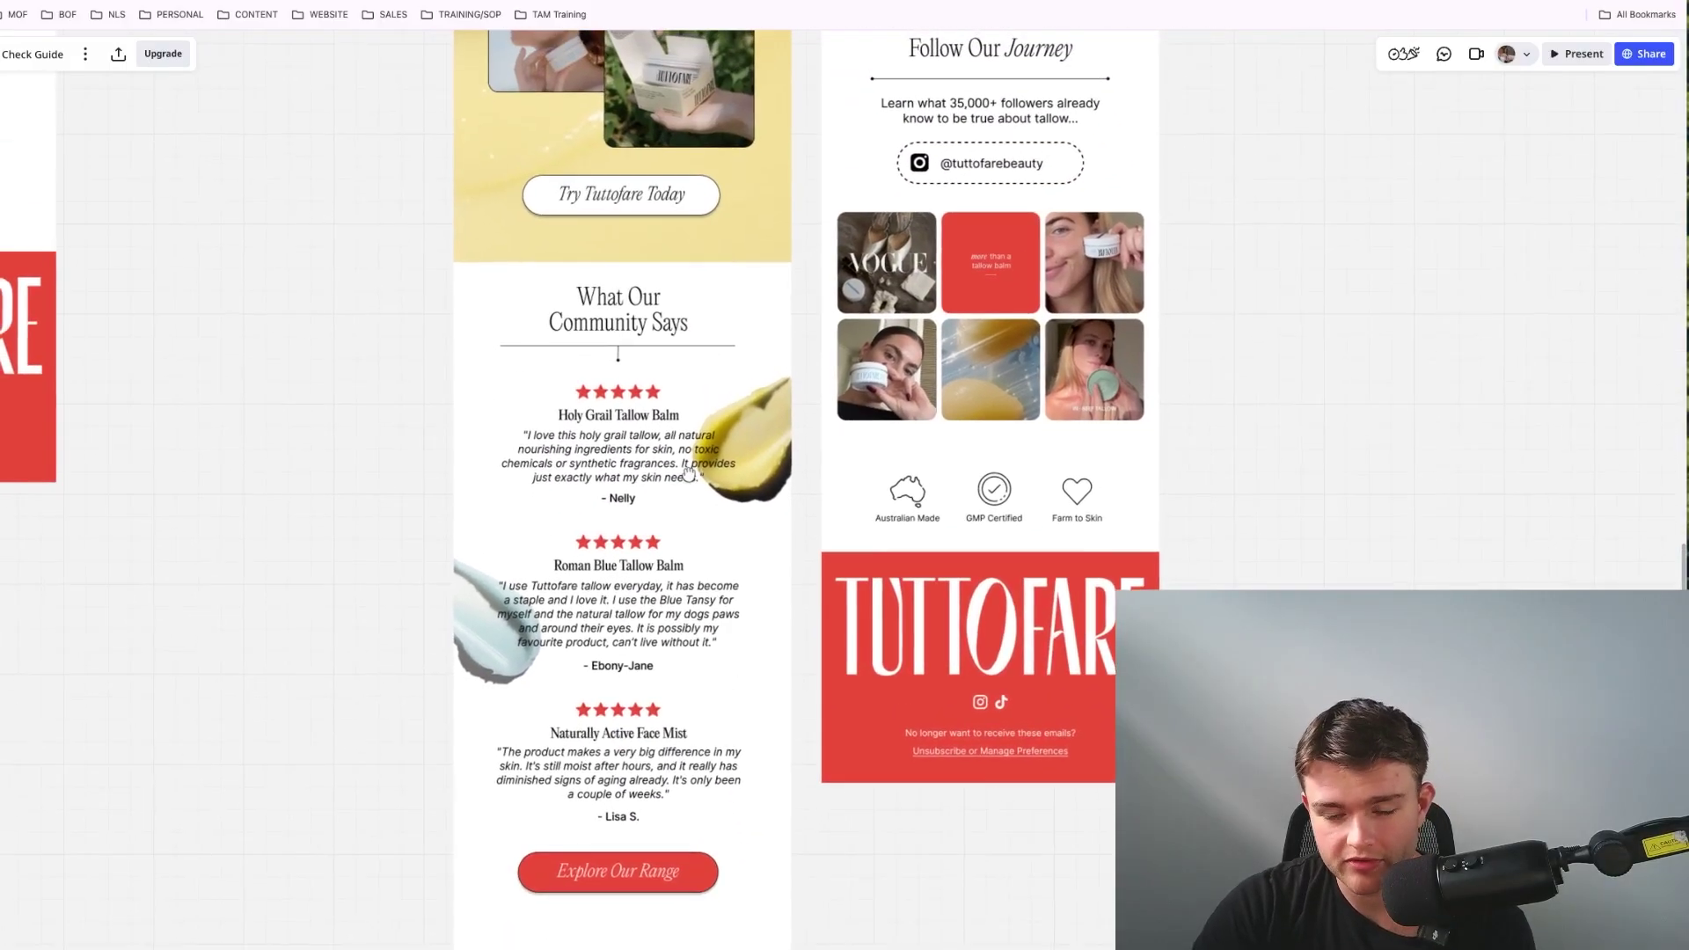
# Step: Recheck the third email's Us v Them table and its layout down to the Try Tuttofare Today button and customer reviews
pyautogui.scroll(5, 687, 414)
pyautogui.scroll(-2, 686, 422)
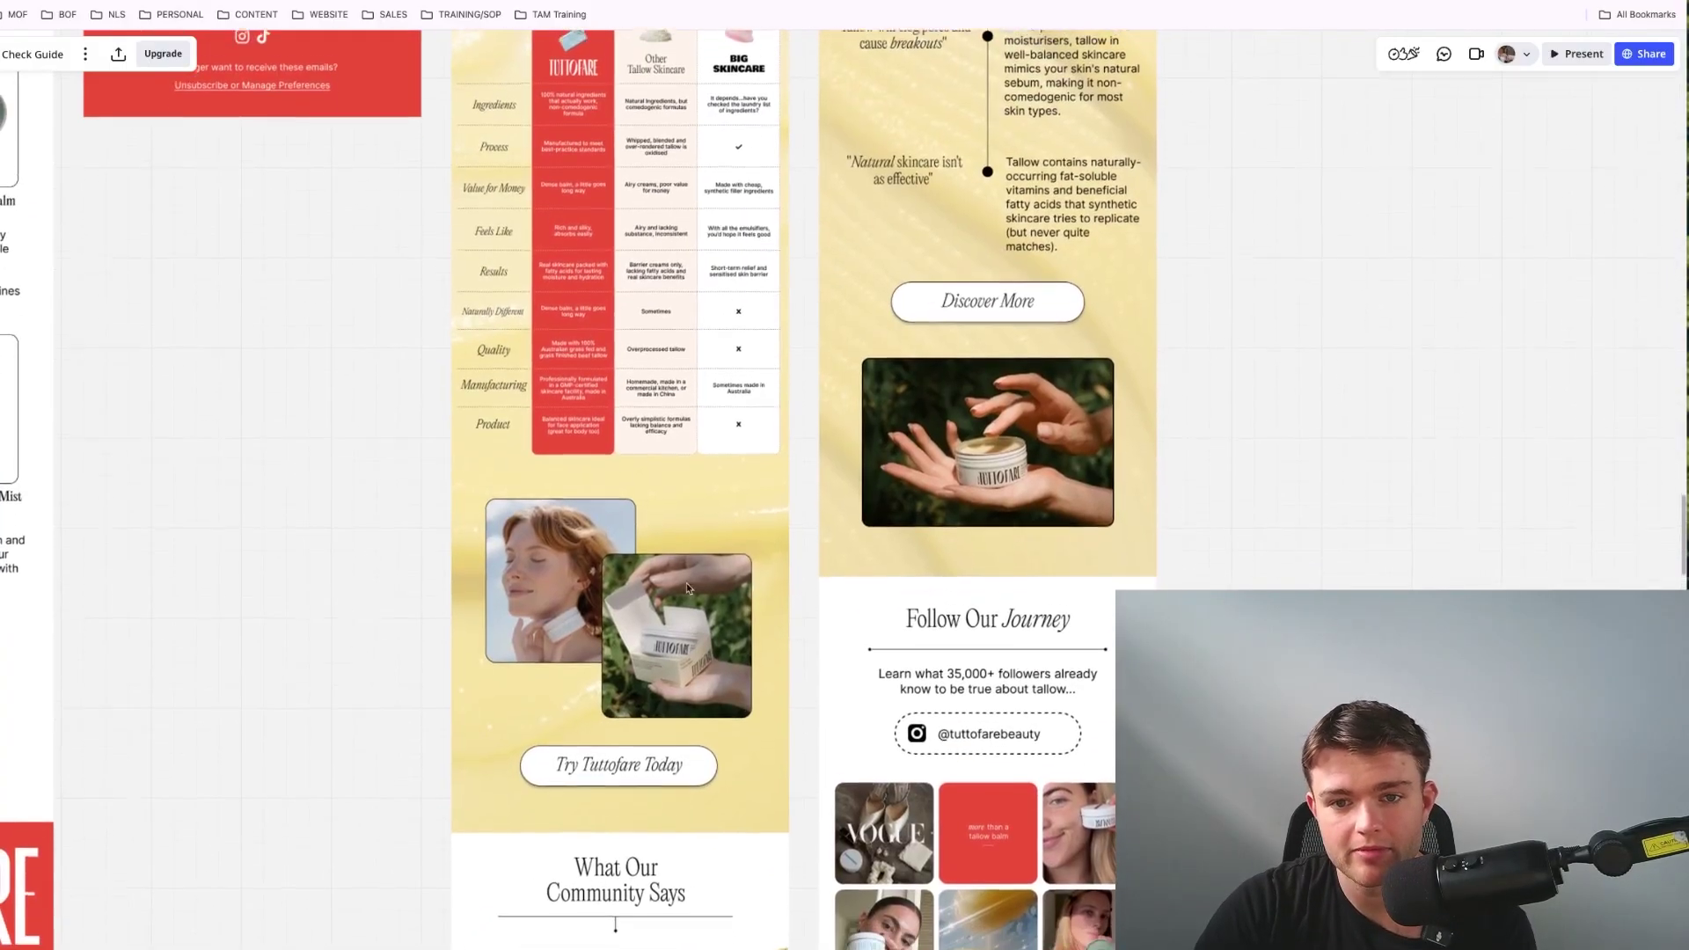
pyautogui.scroll(3, 686, 582)
pyautogui.scroll(3, 694, 652)
pyautogui.scroll(1, 694, 652)
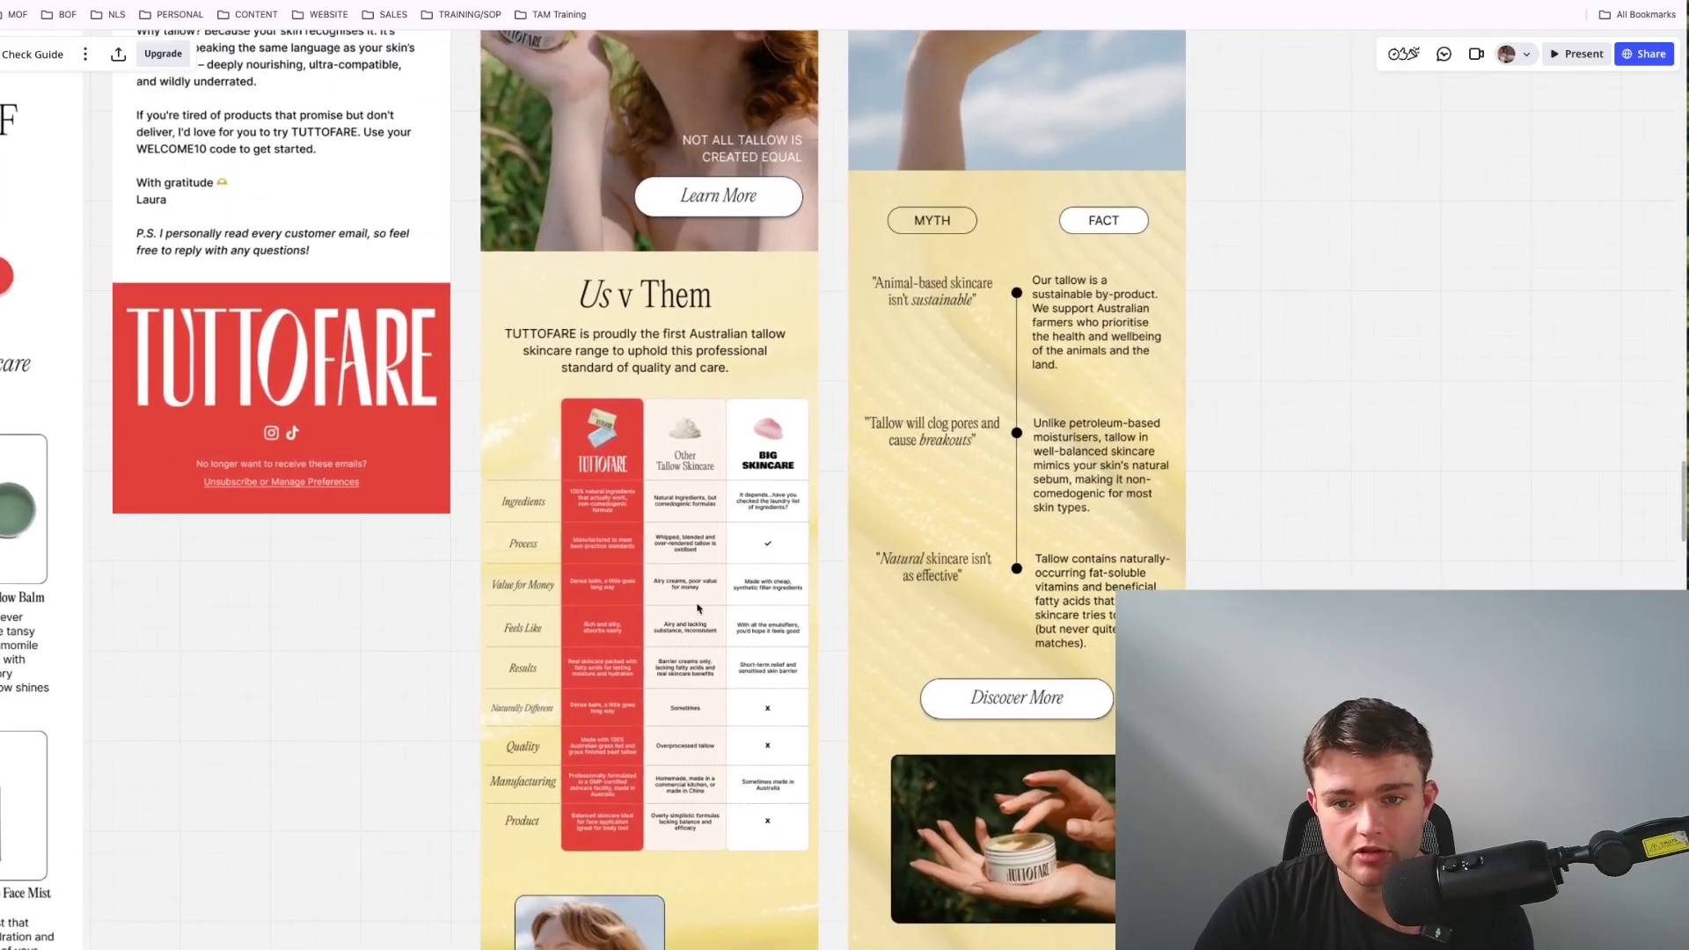
pyautogui.scroll(1, 702, 536)
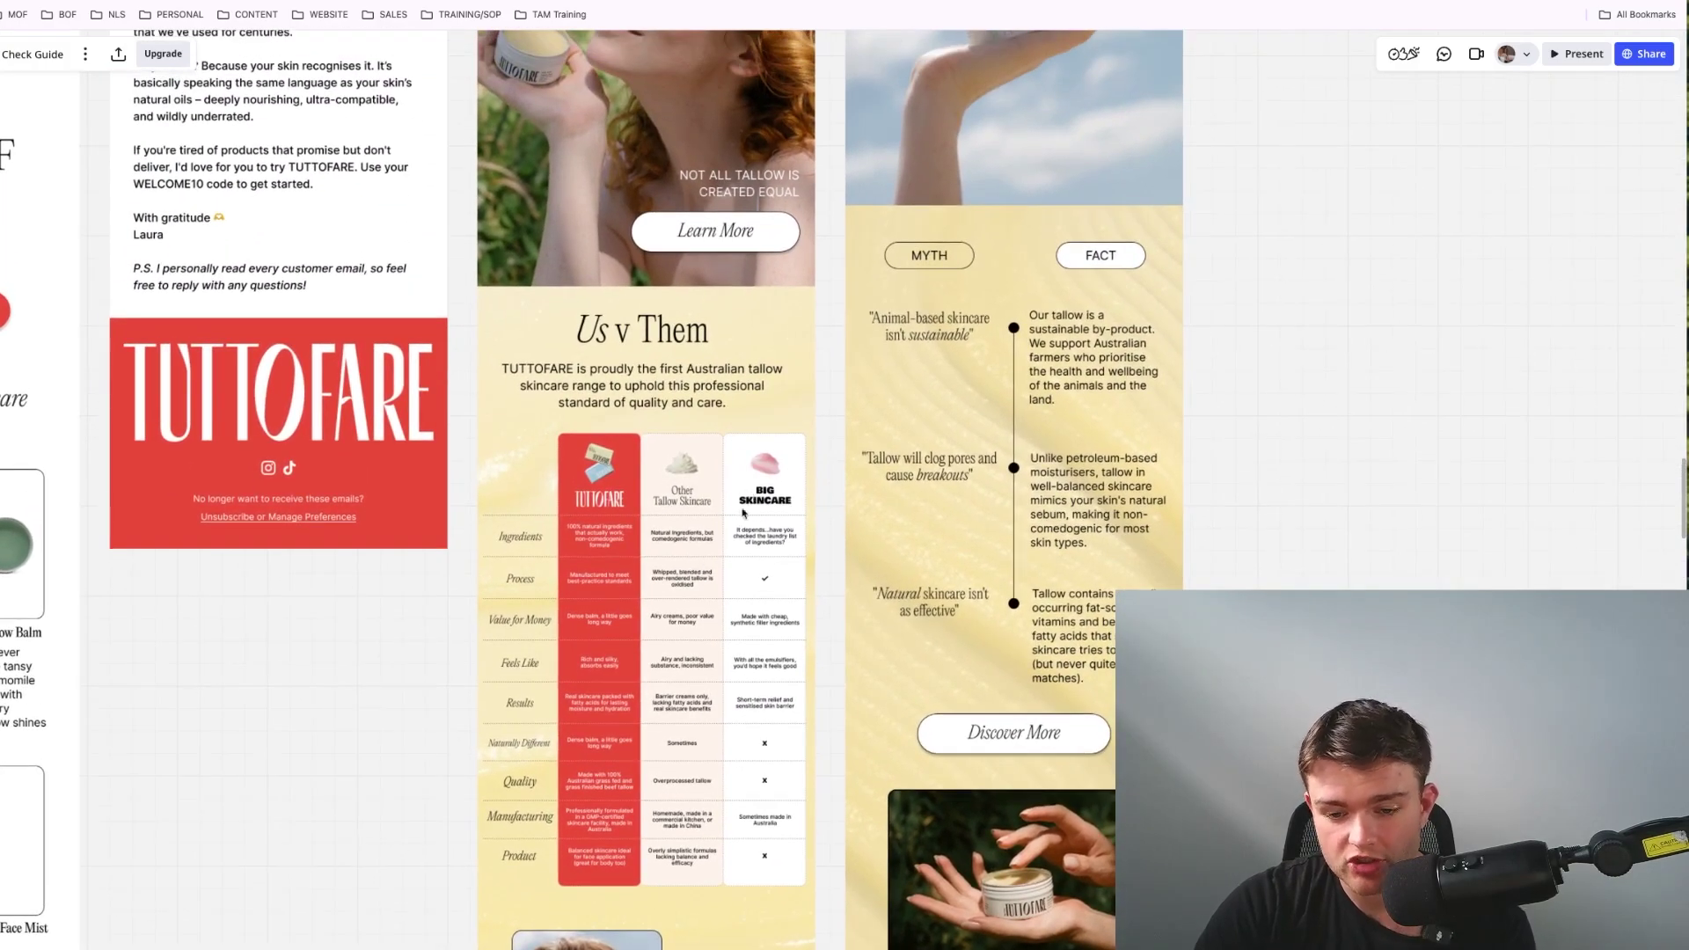
pyautogui.scroll(-15, 704, 545)
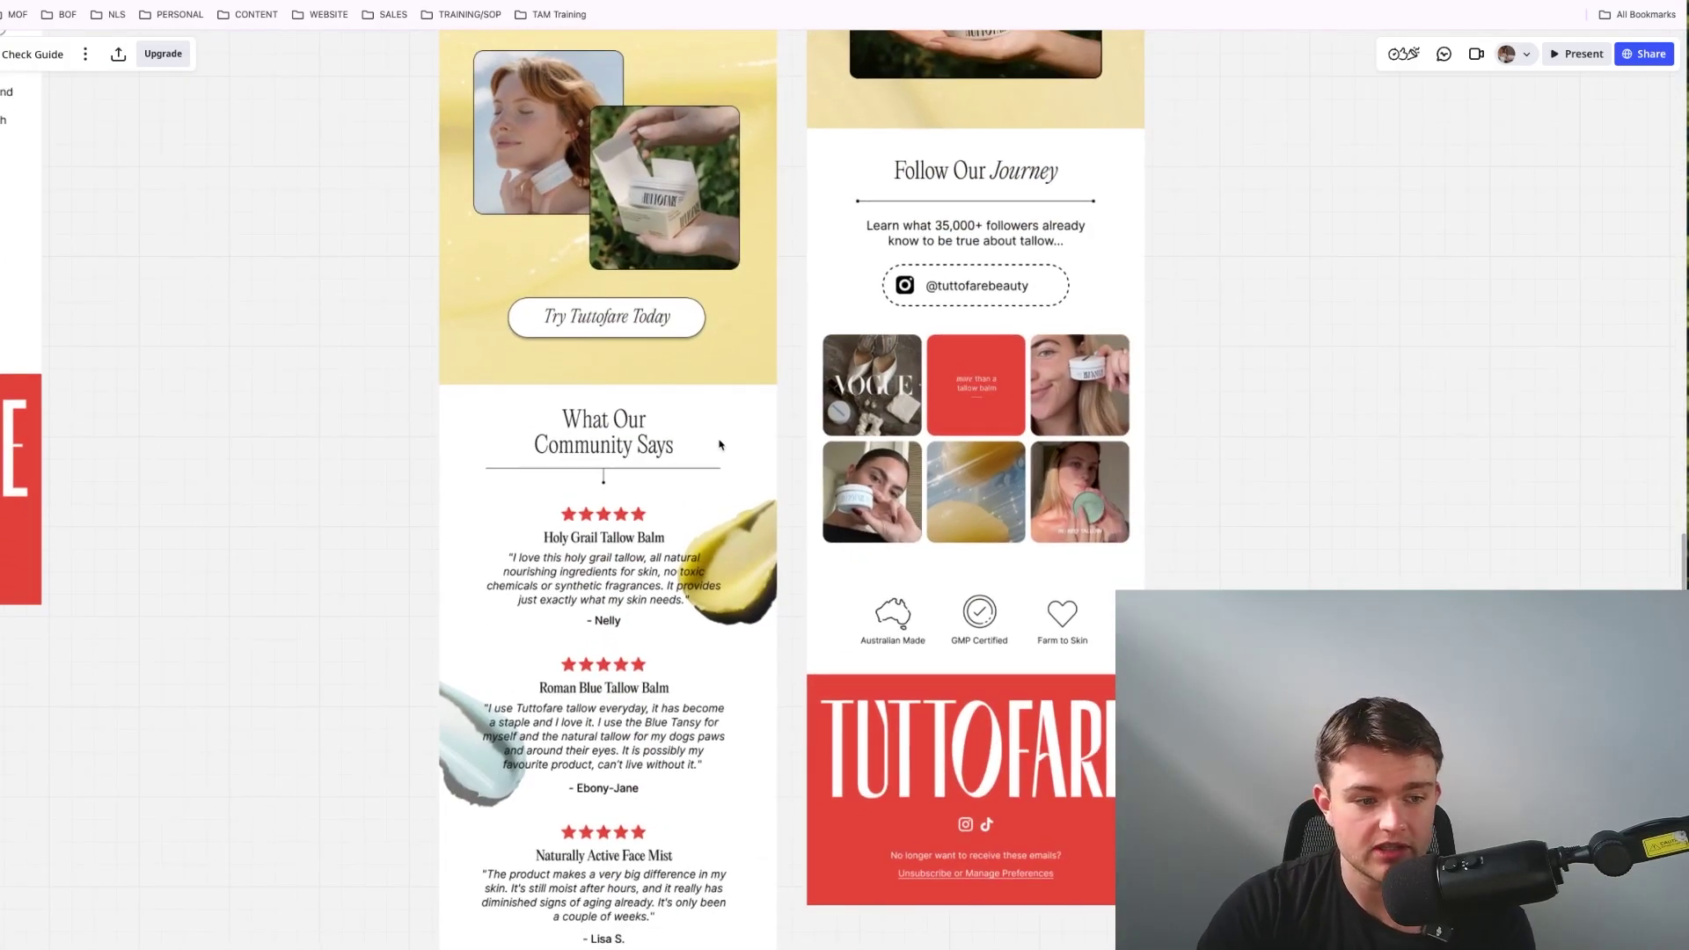
# Step: Check Email #4's purpose in the welcome series flow, then bring the Busting Tallow Myths design into view on the board
pyautogui.scroll(10, 827, 363)
pyautogui.hscroll(5, 827, 363)
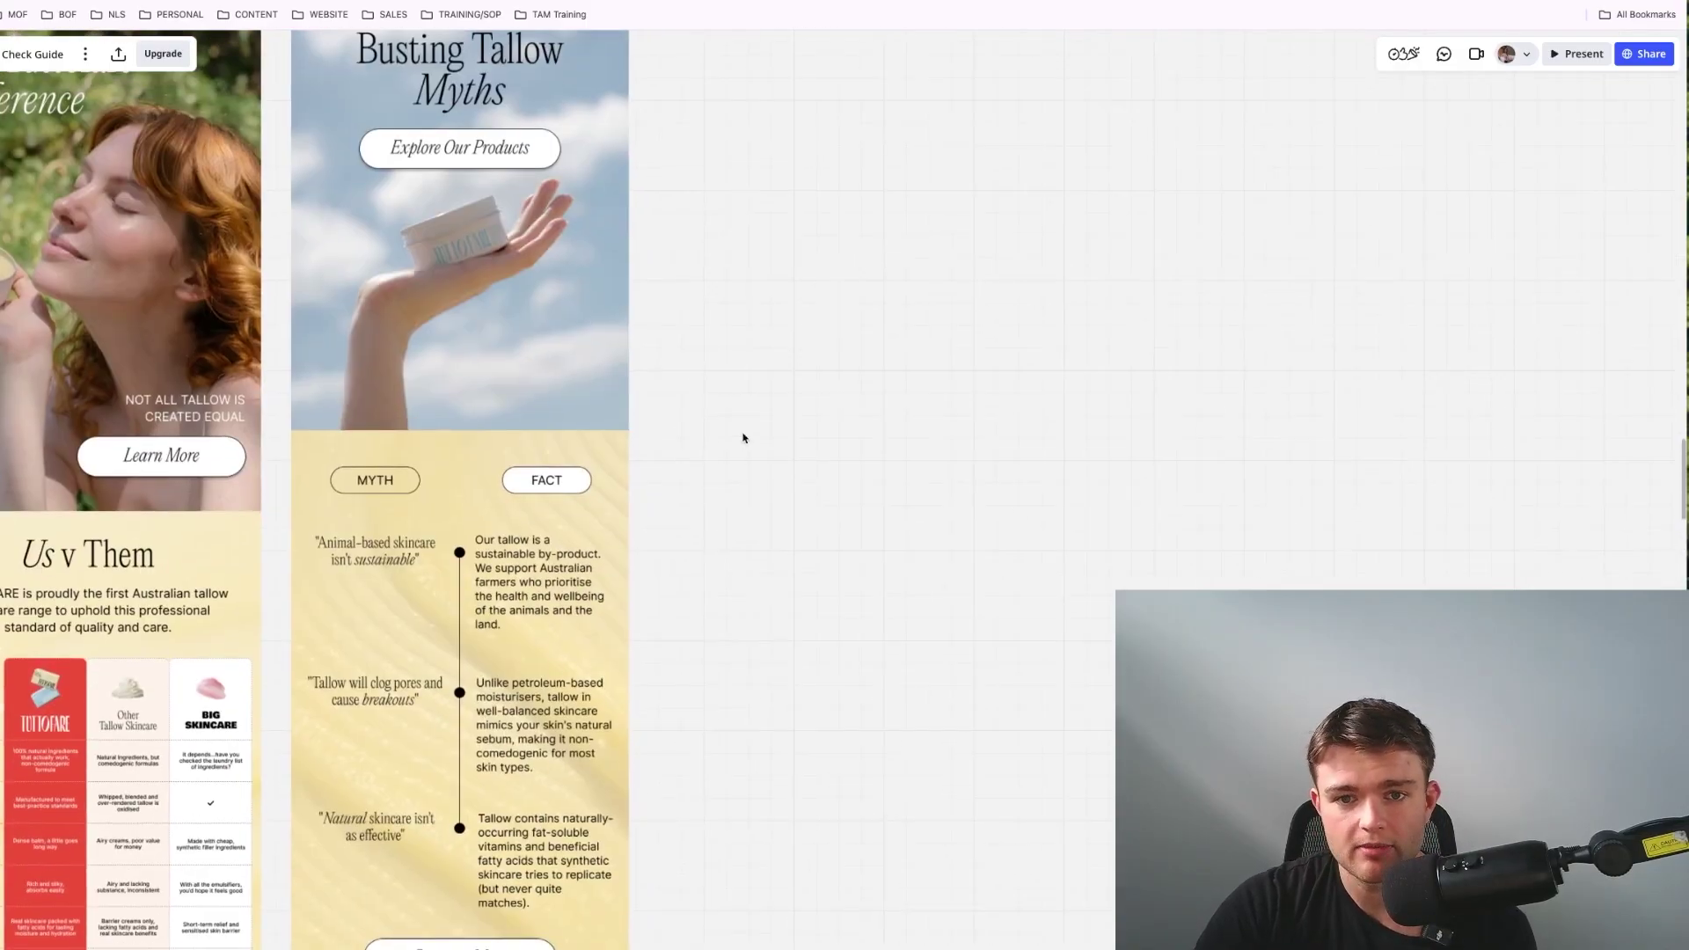
pyautogui.hotkey('ctrl', 'Tab')
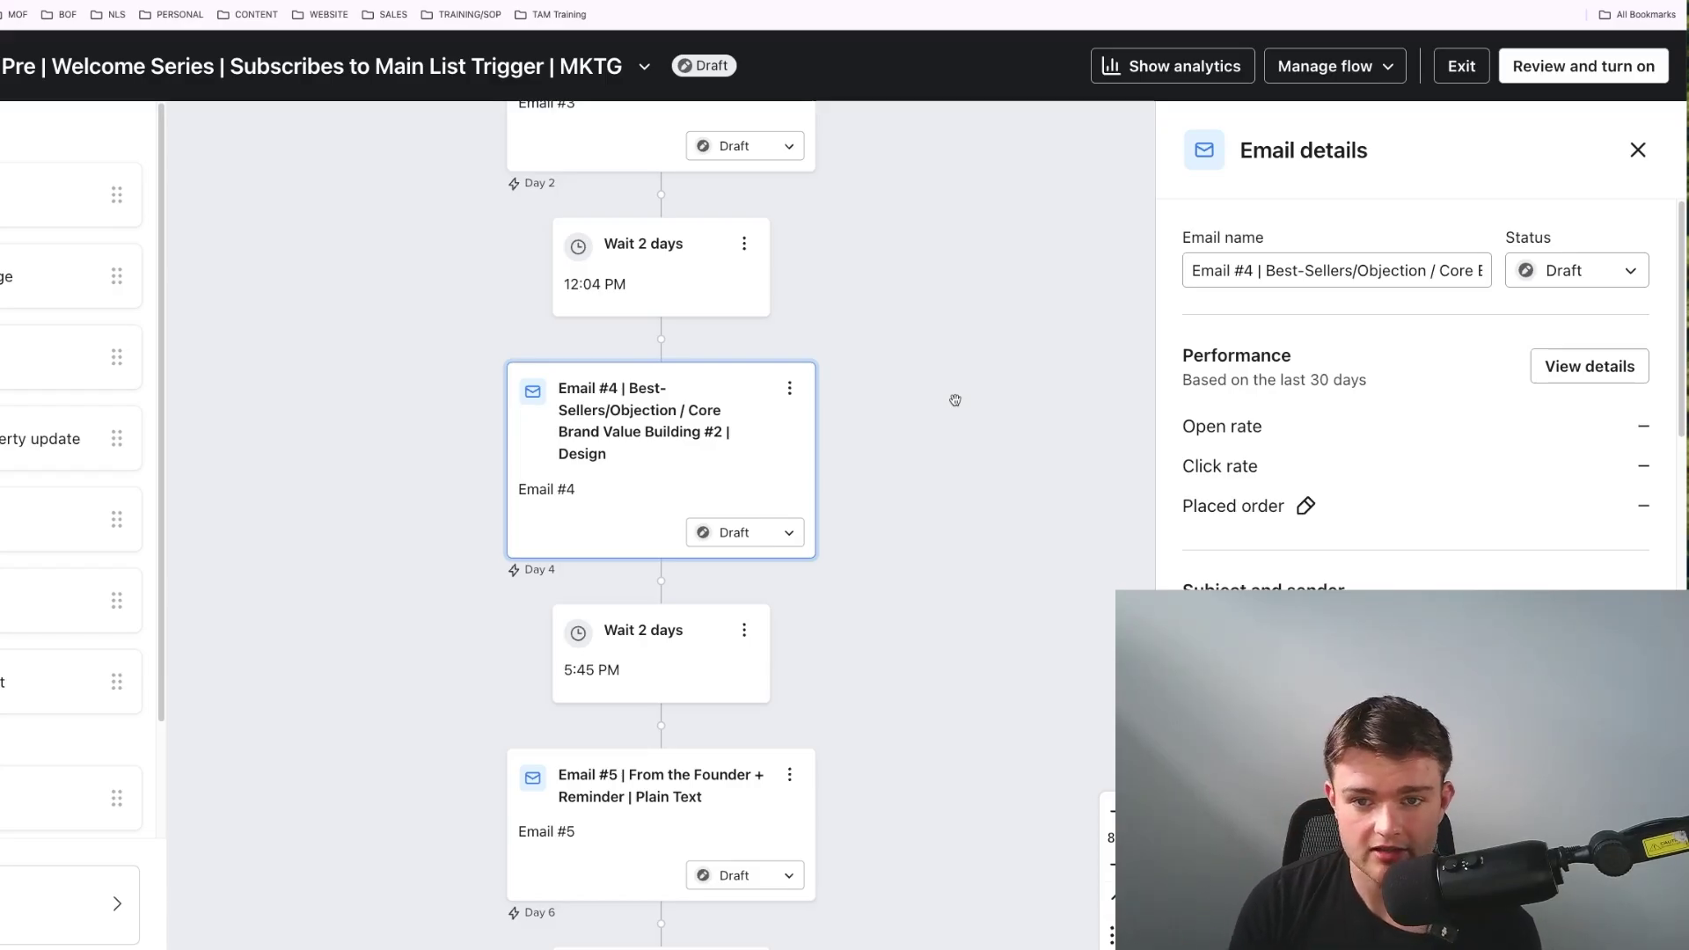
pyautogui.hotkey('ctrl', 'Tab')
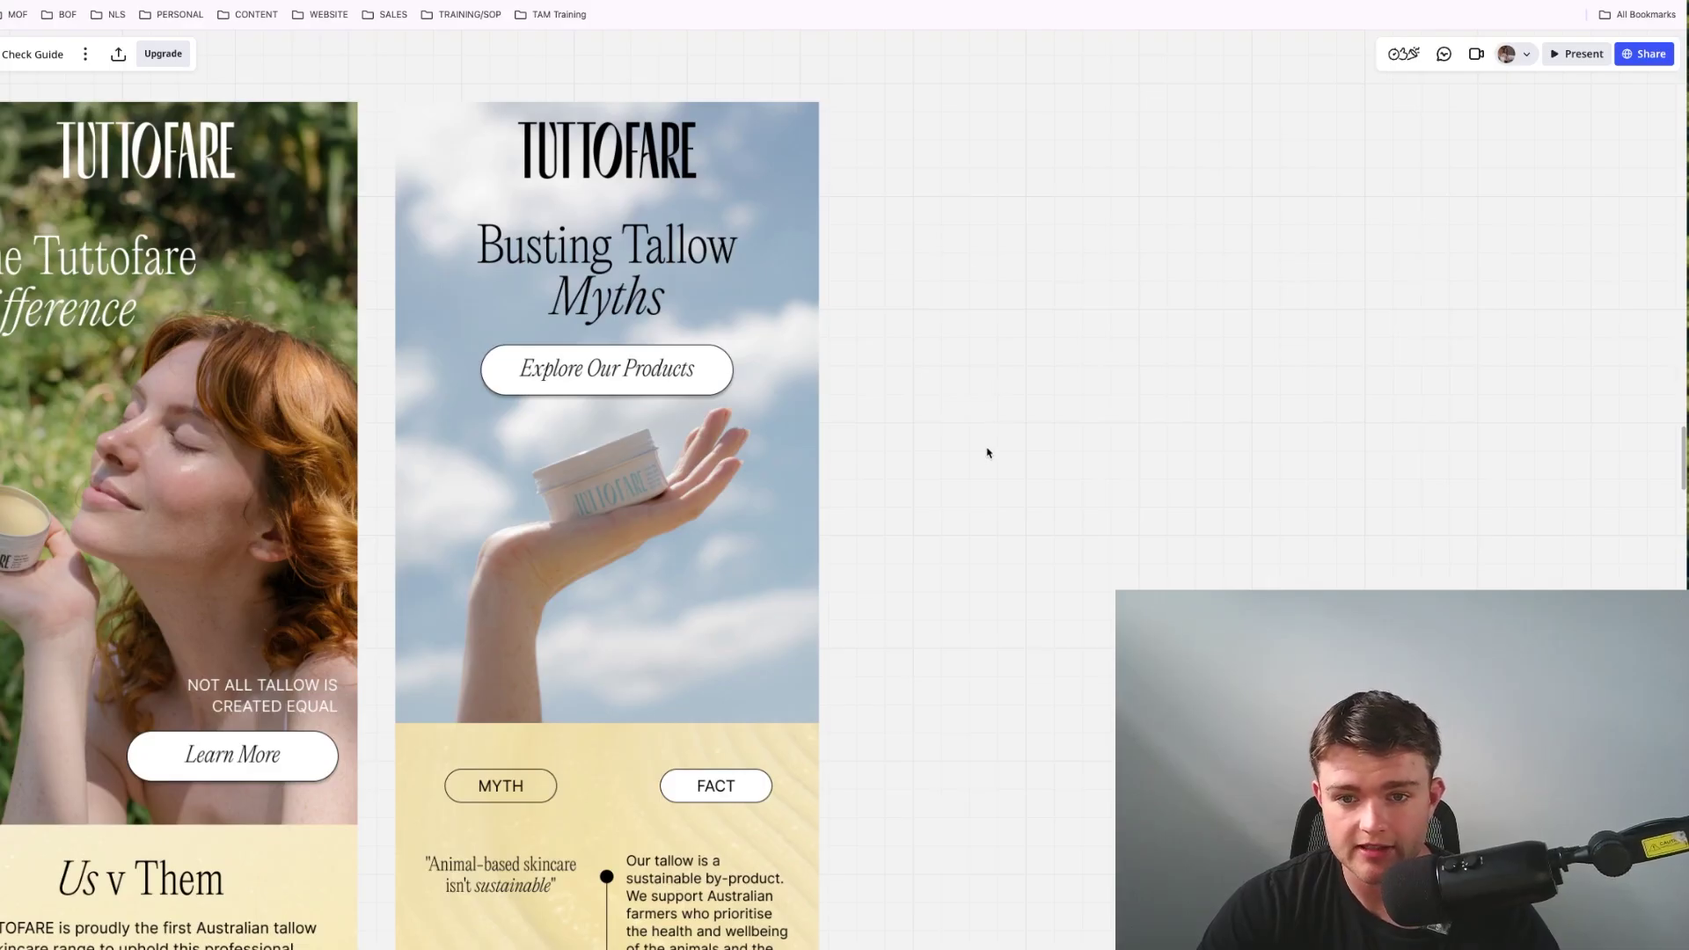
pyautogui.moveTo(1014, 507); pyautogui.dragTo(1011, 491)
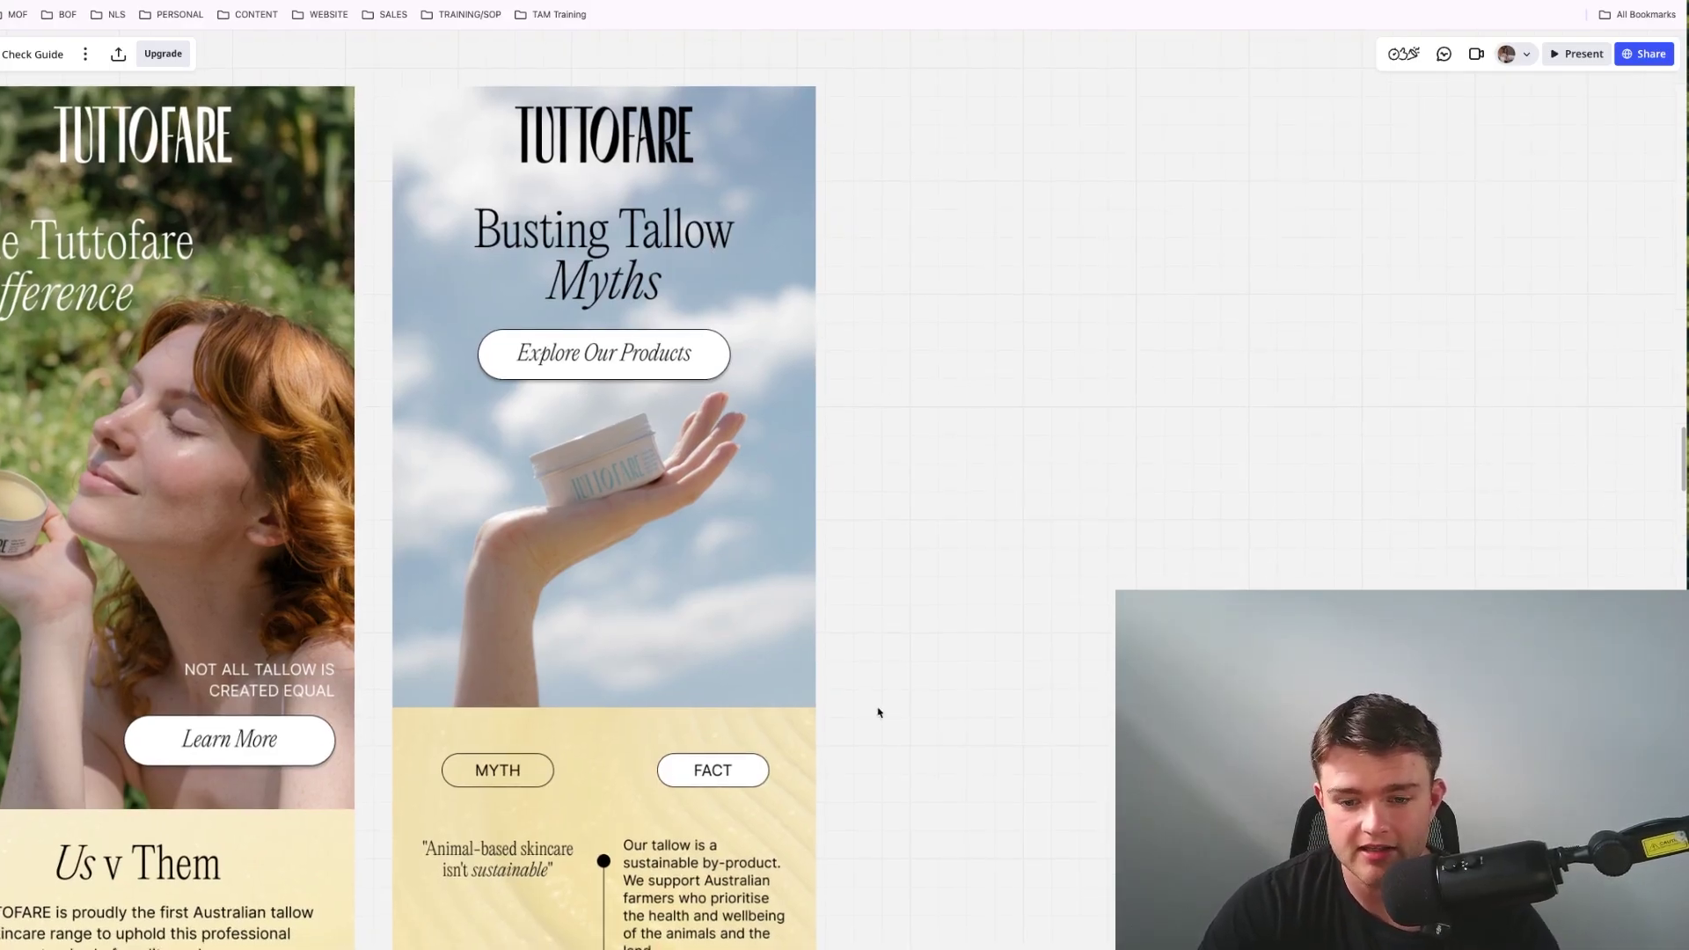
# Step: Read the three myth and fact pairs in the Busting Tallow Myths email, down to the Discover More button
pyautogui.scroll(-5, 887, 724)
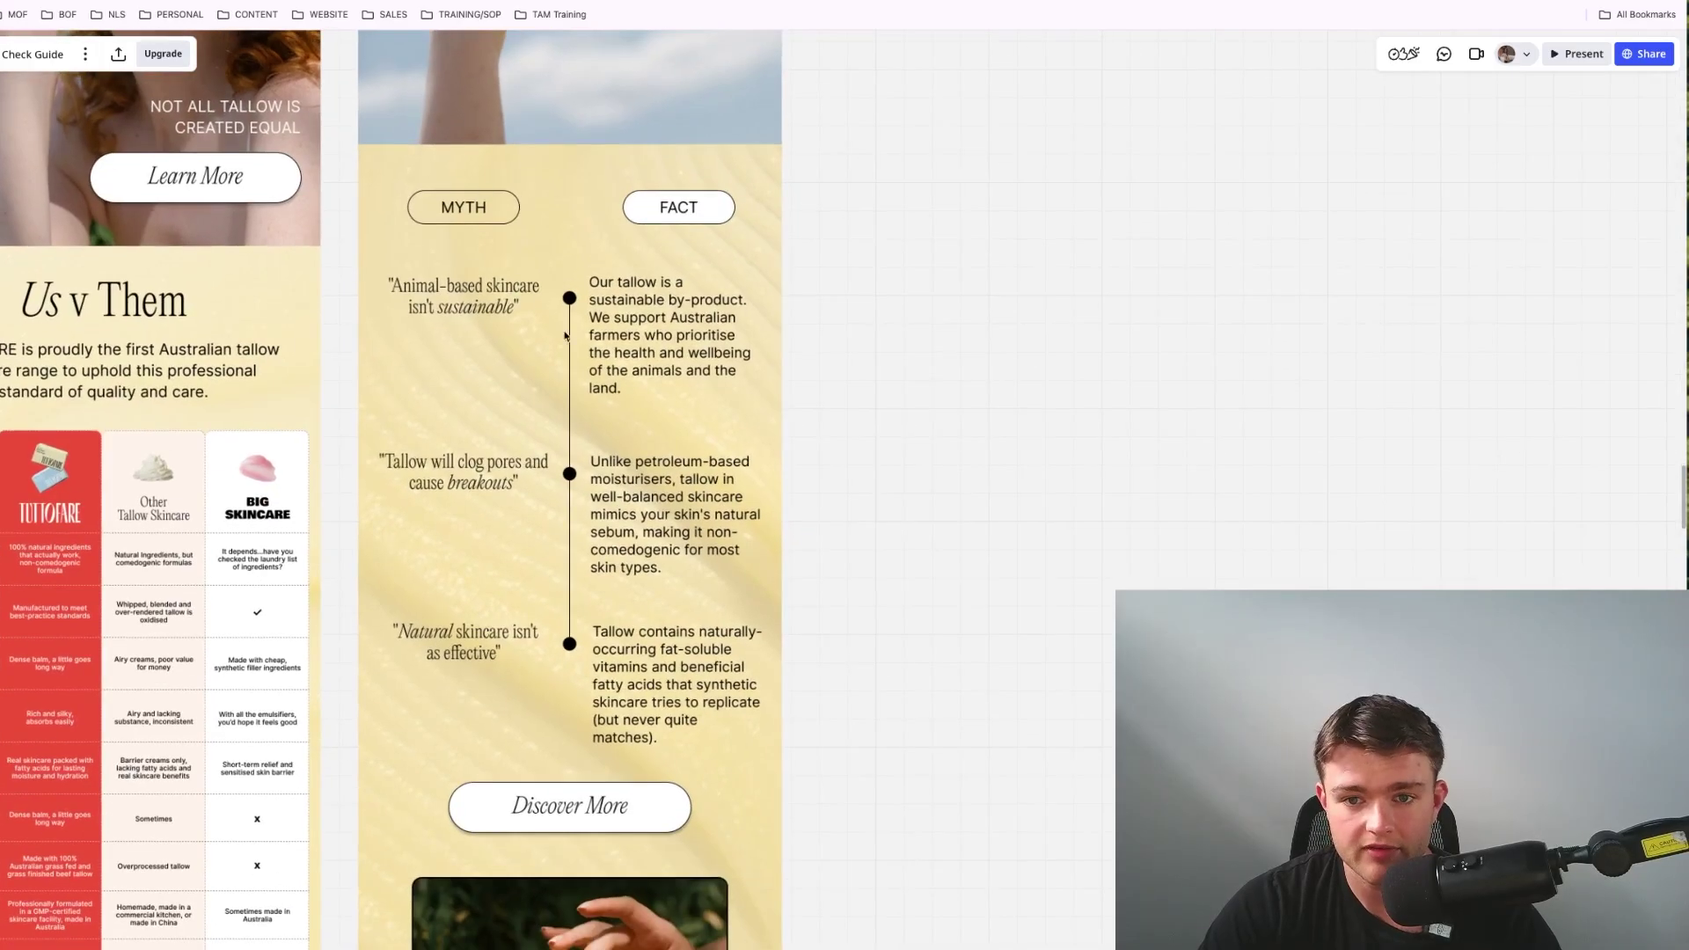
pyautogui.scroll(1, 662, 354)
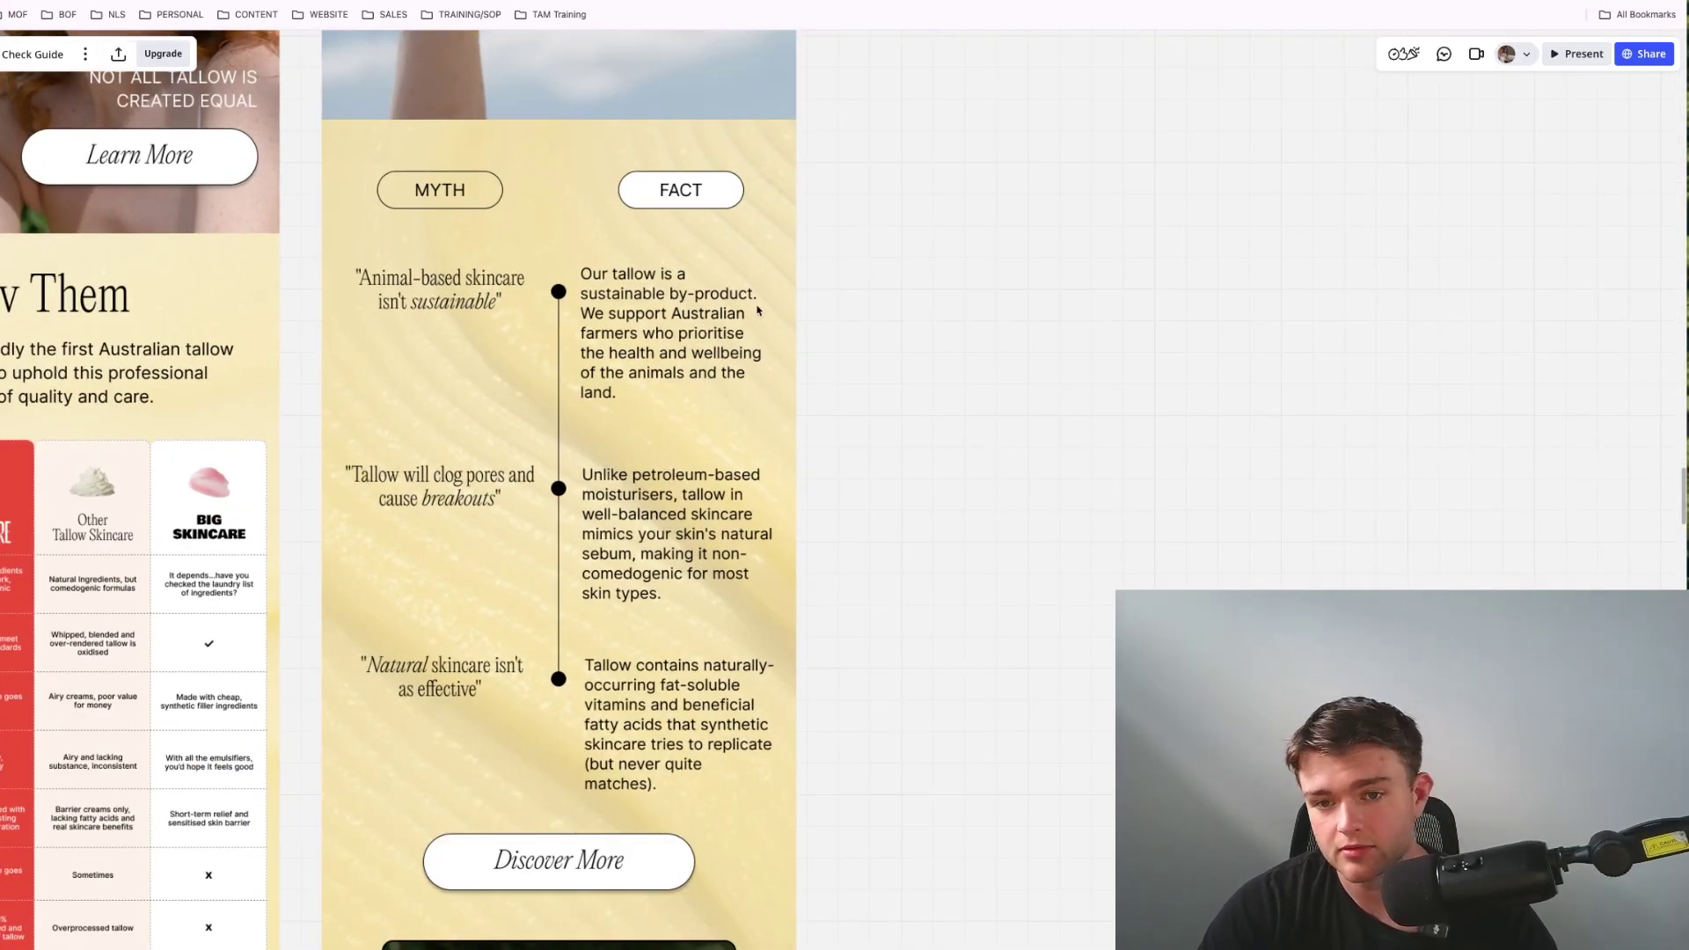
pyautogui.scroll(-1, 528, 369)
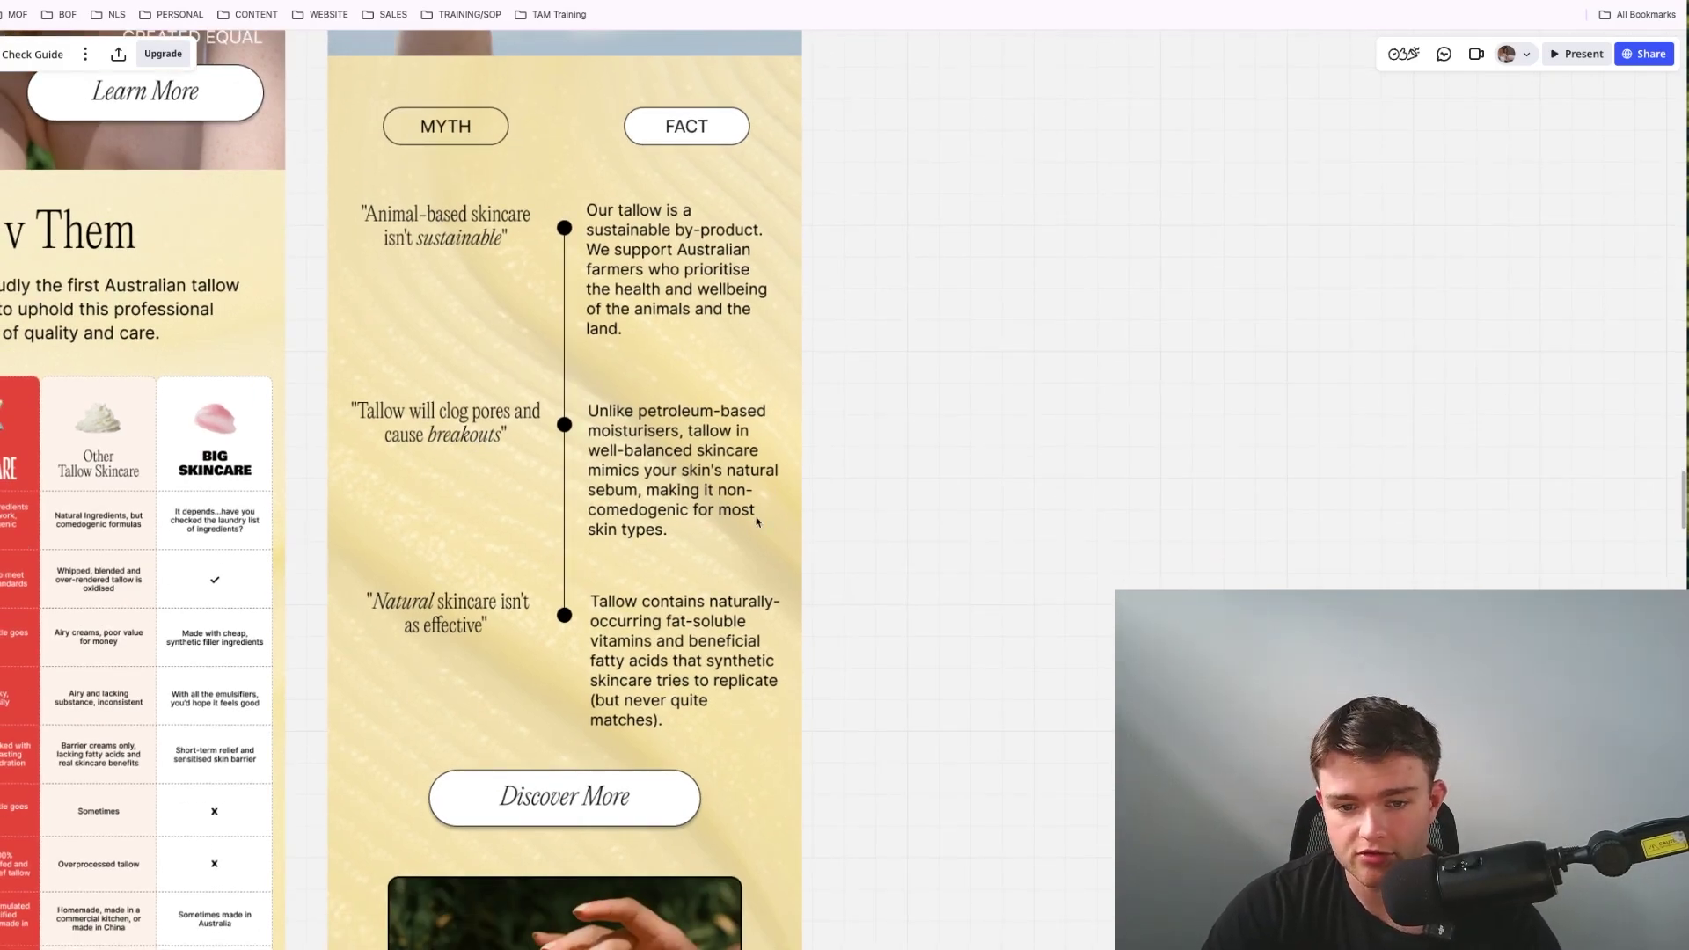
pyautogui.scroll(-2, 658, 420)
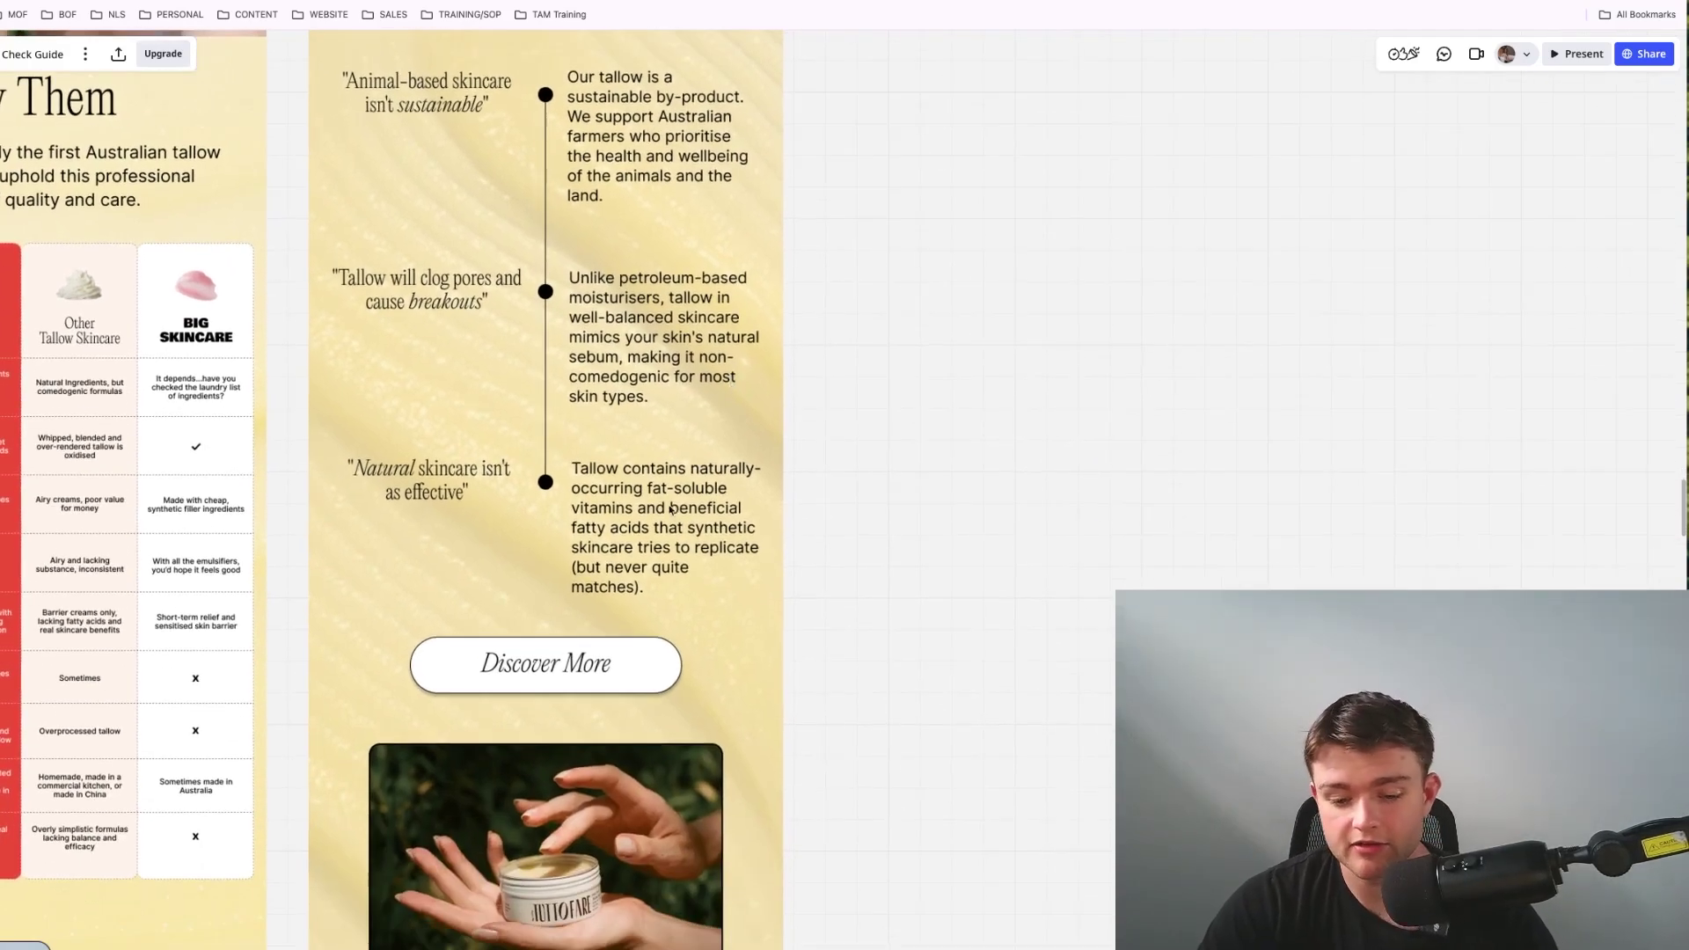
pyautogui.moveTo(876, 210); pyautogui.dragTo(861, 411)
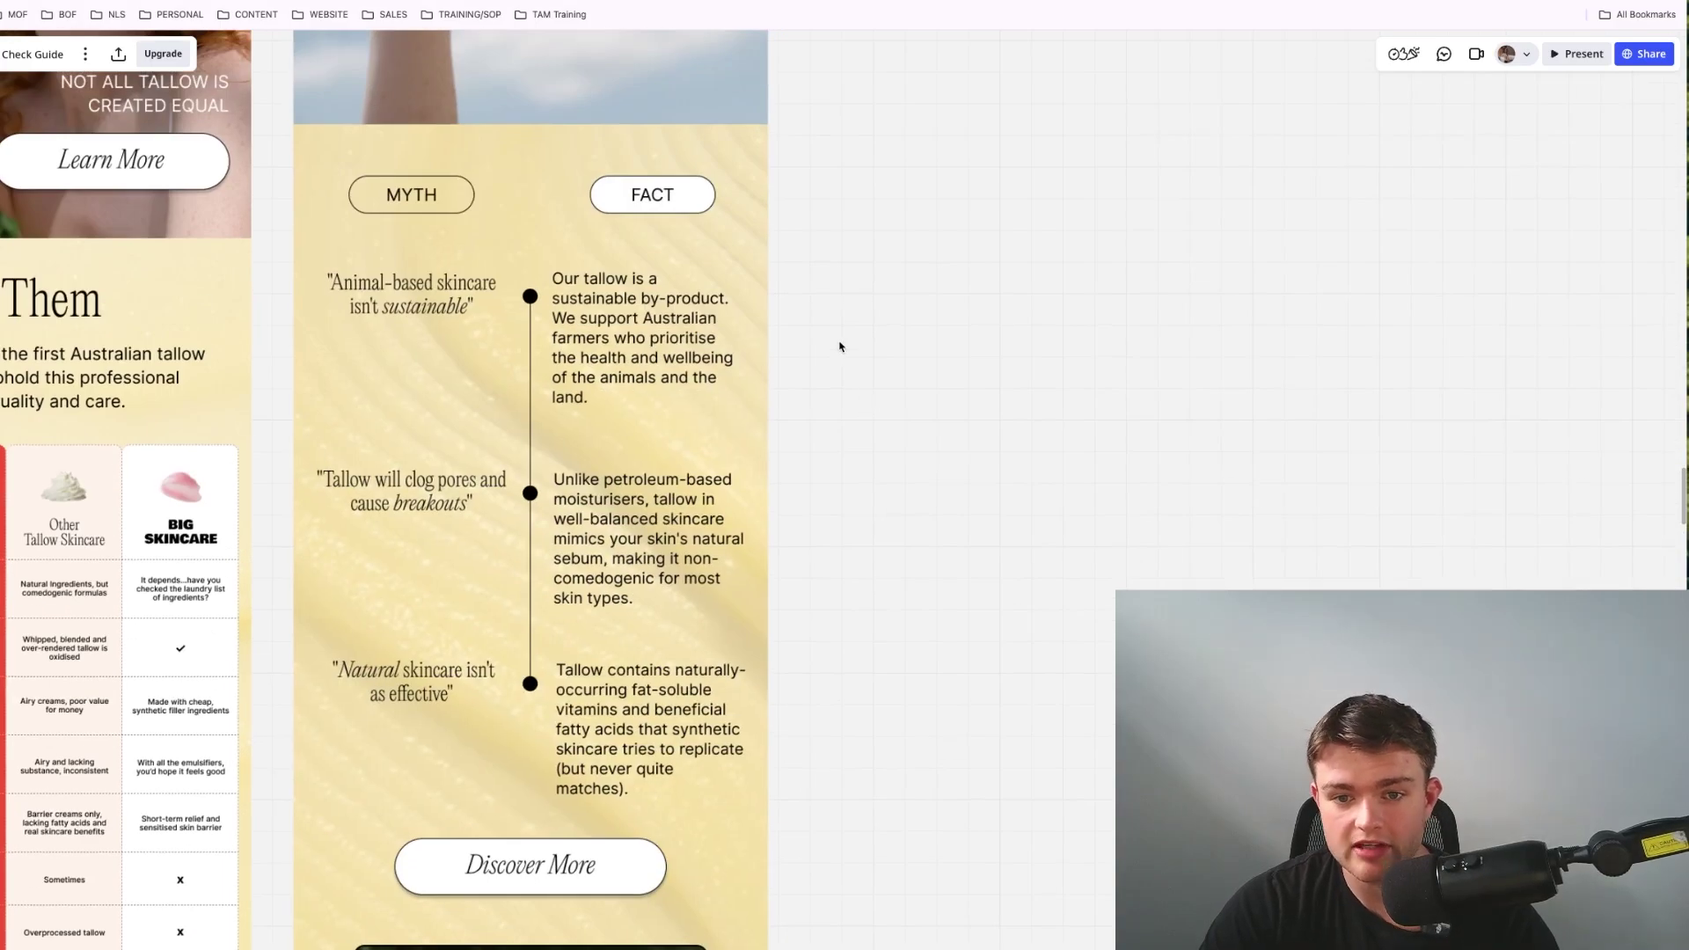
pyautogui.scroll(-2, 805, 378)
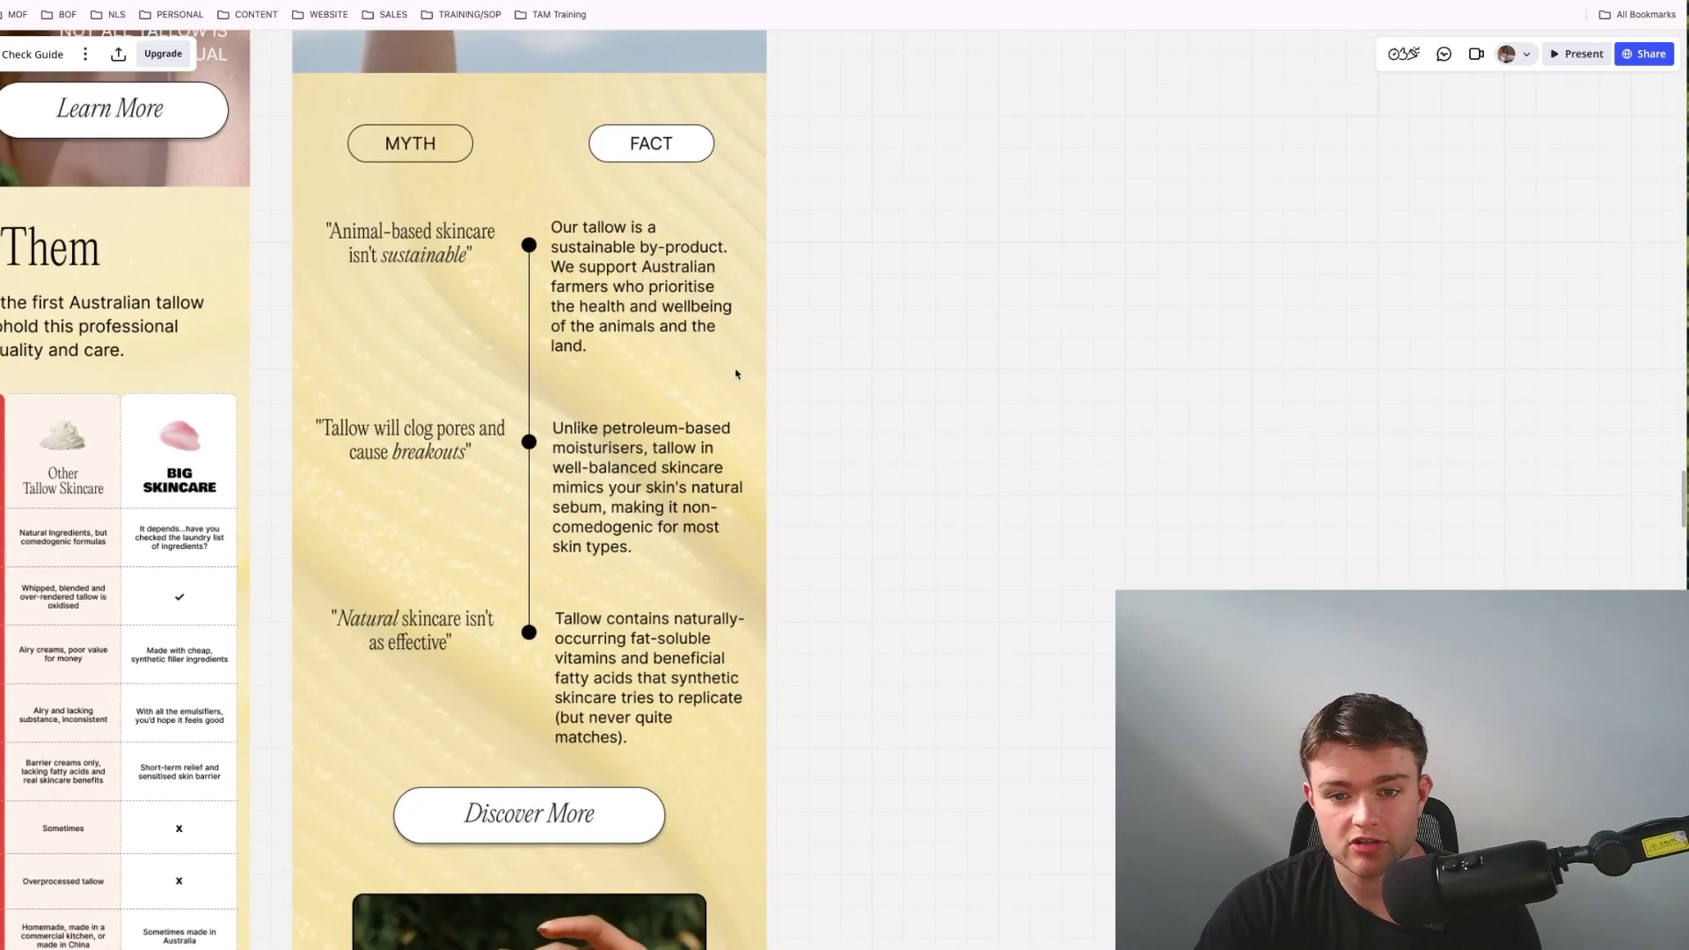
pyautogui.scroll(-4, 676, 427)
pyautogui.scroll(-1, 678, 352)
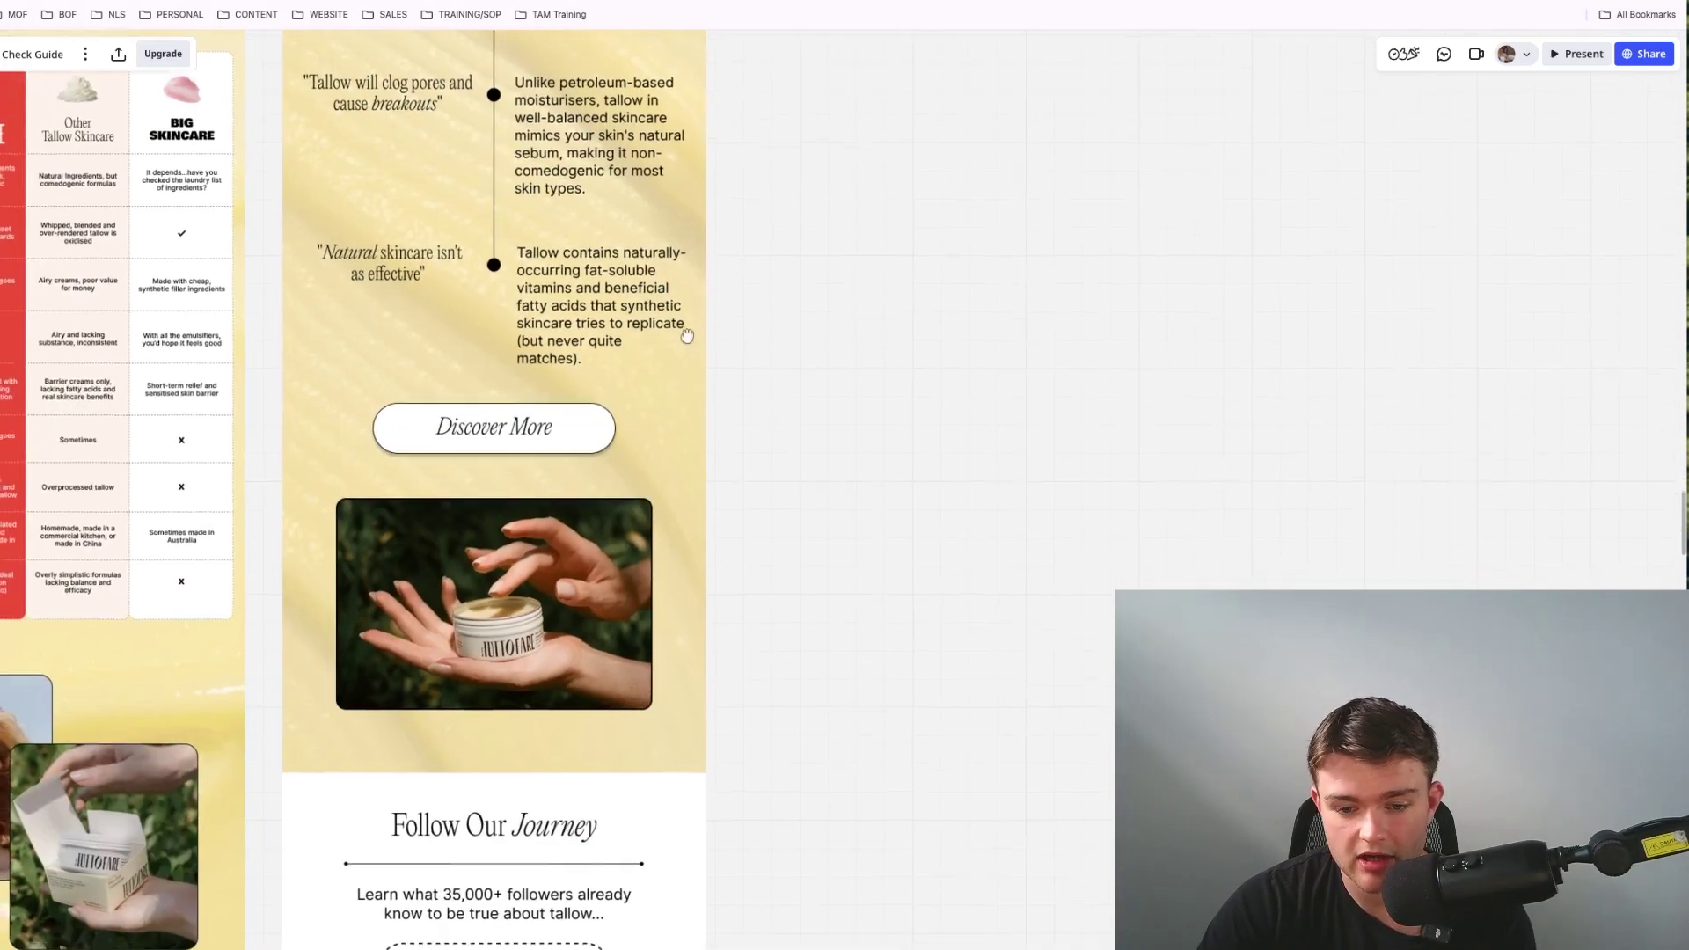
# Step: Examine the fourth email's Follow Our Journey section, including the Instagram handle, photo grid and trust badges
pyautogui.scroll(-3, 669, 317)
pyautogui.scroll(-5, 658, 279)
pyautogui.scroll(2, 506, 506)
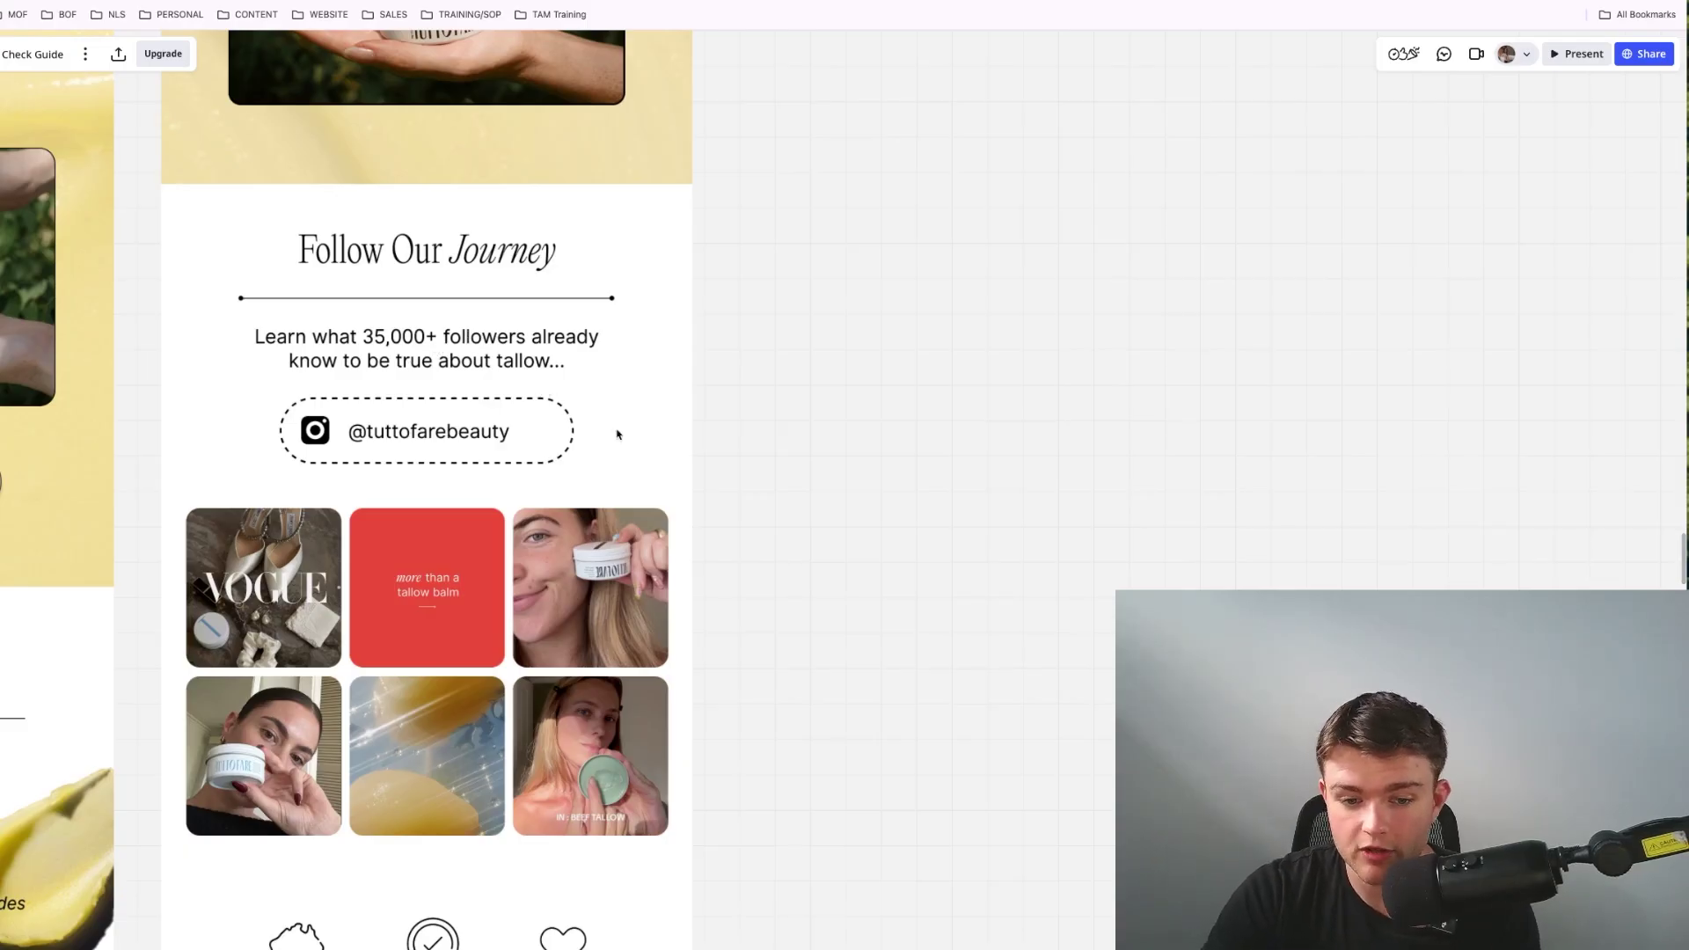
pyautogui.scroll(-5, 600, 582)
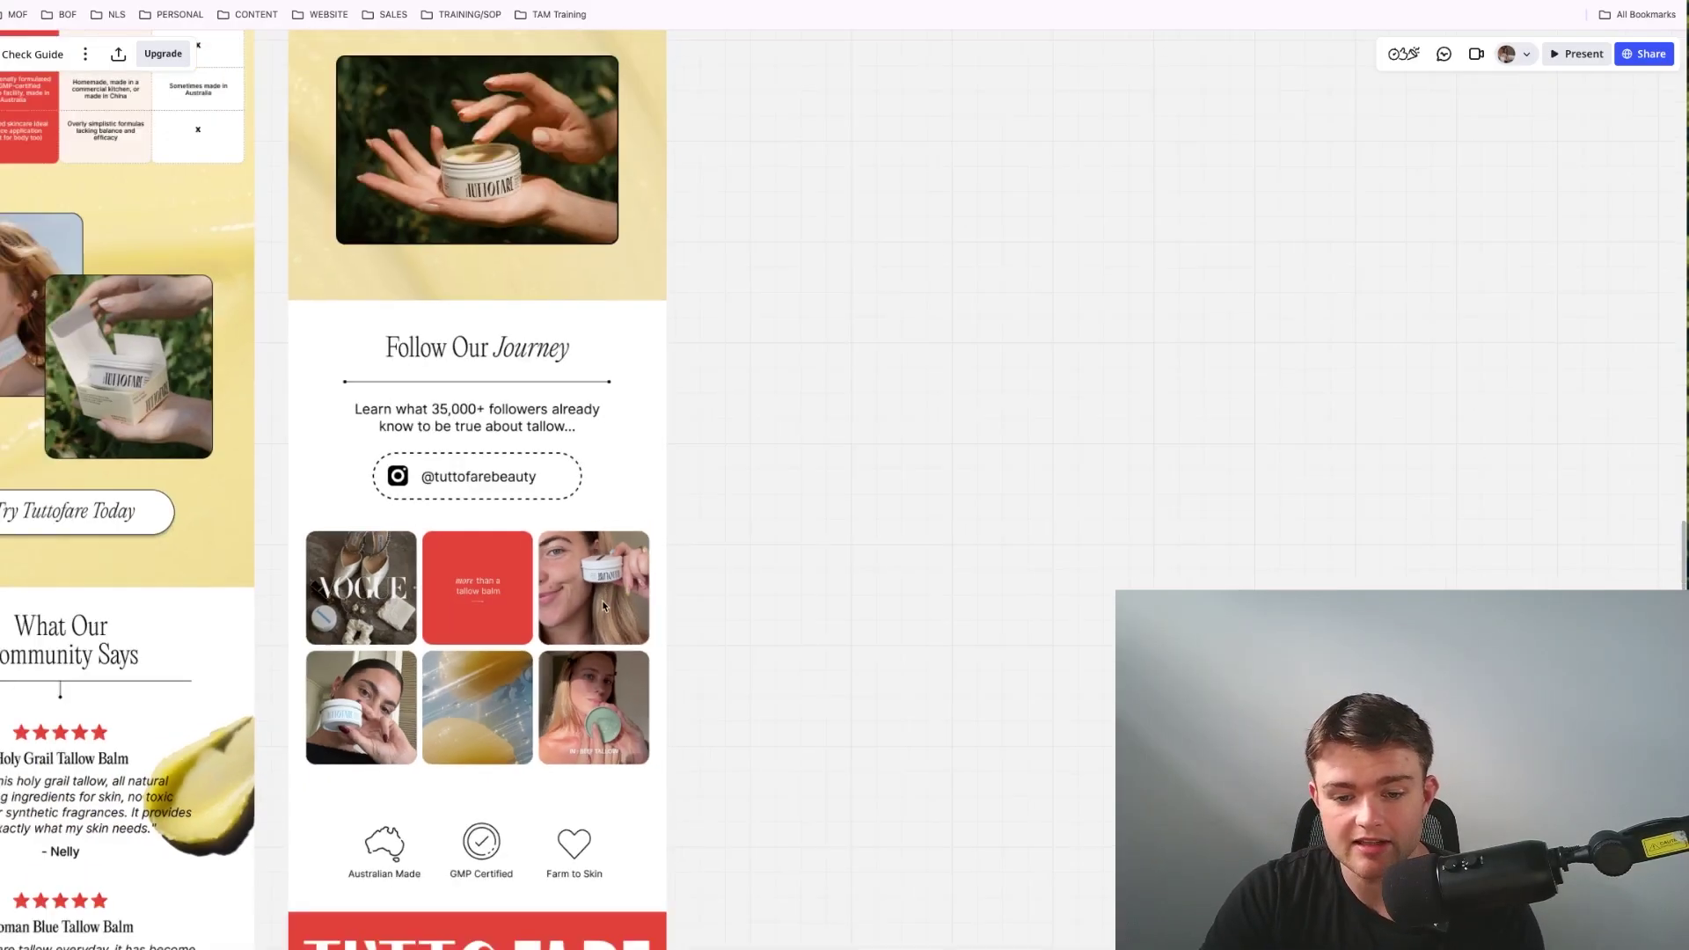
pyautogui.scroll(2, 703, 787)
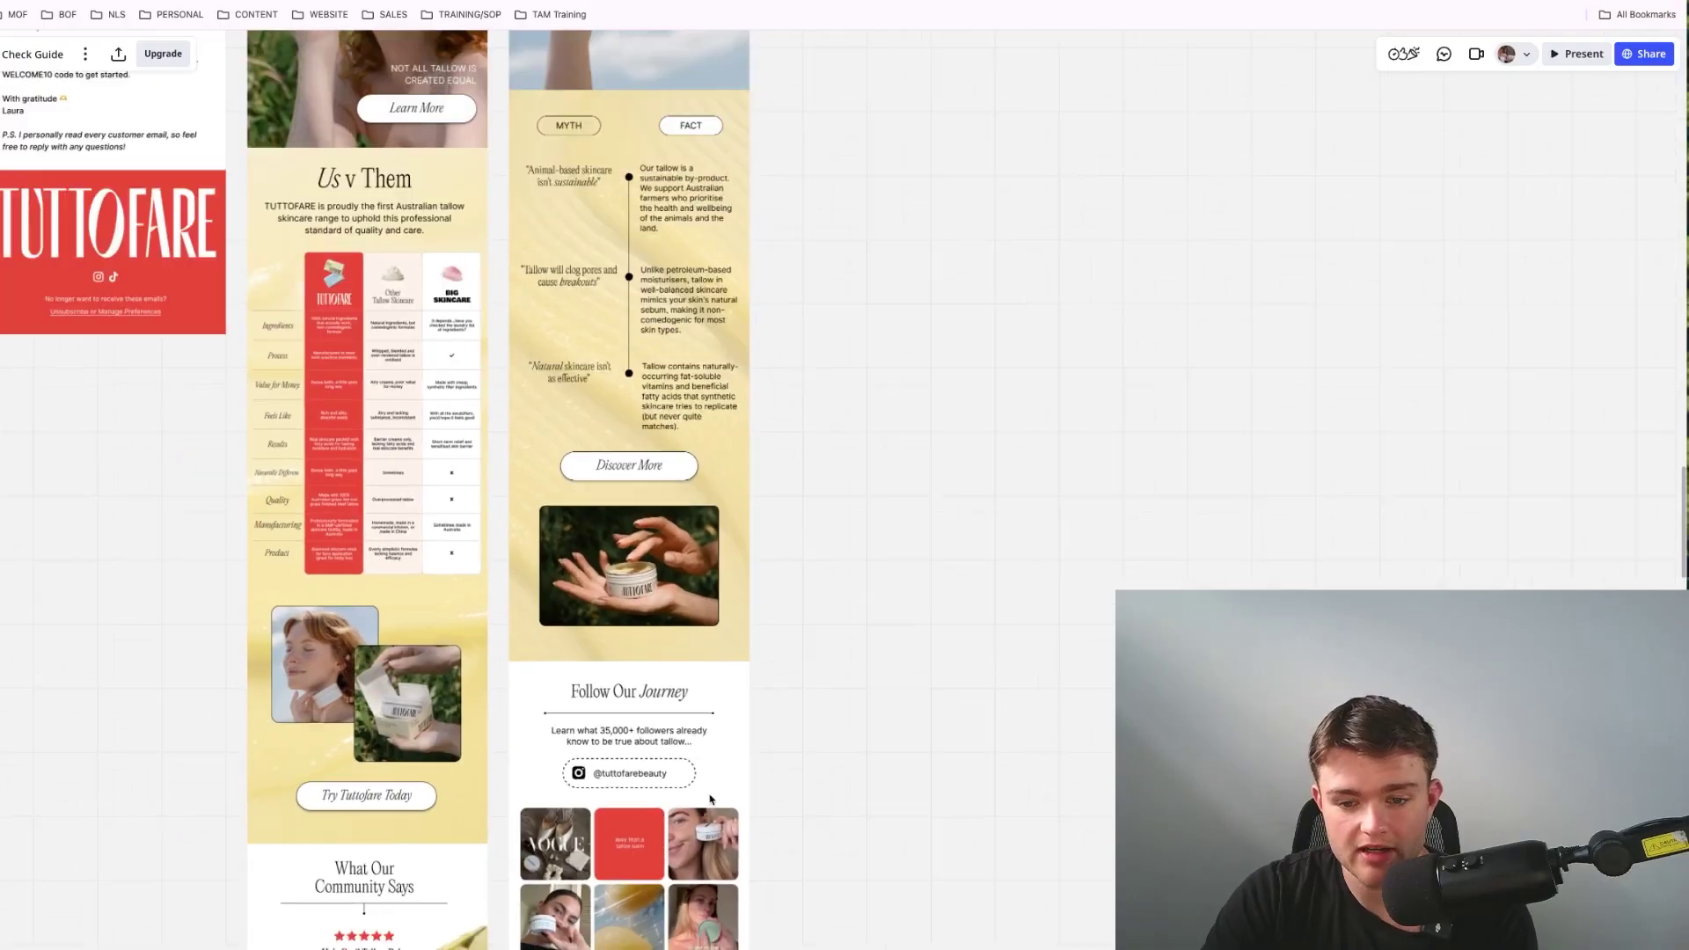
# Step: Compare the four email designs side by side, selecting the first three together and then clearing the selection
pyautogui.scroll(6, 715, 834)
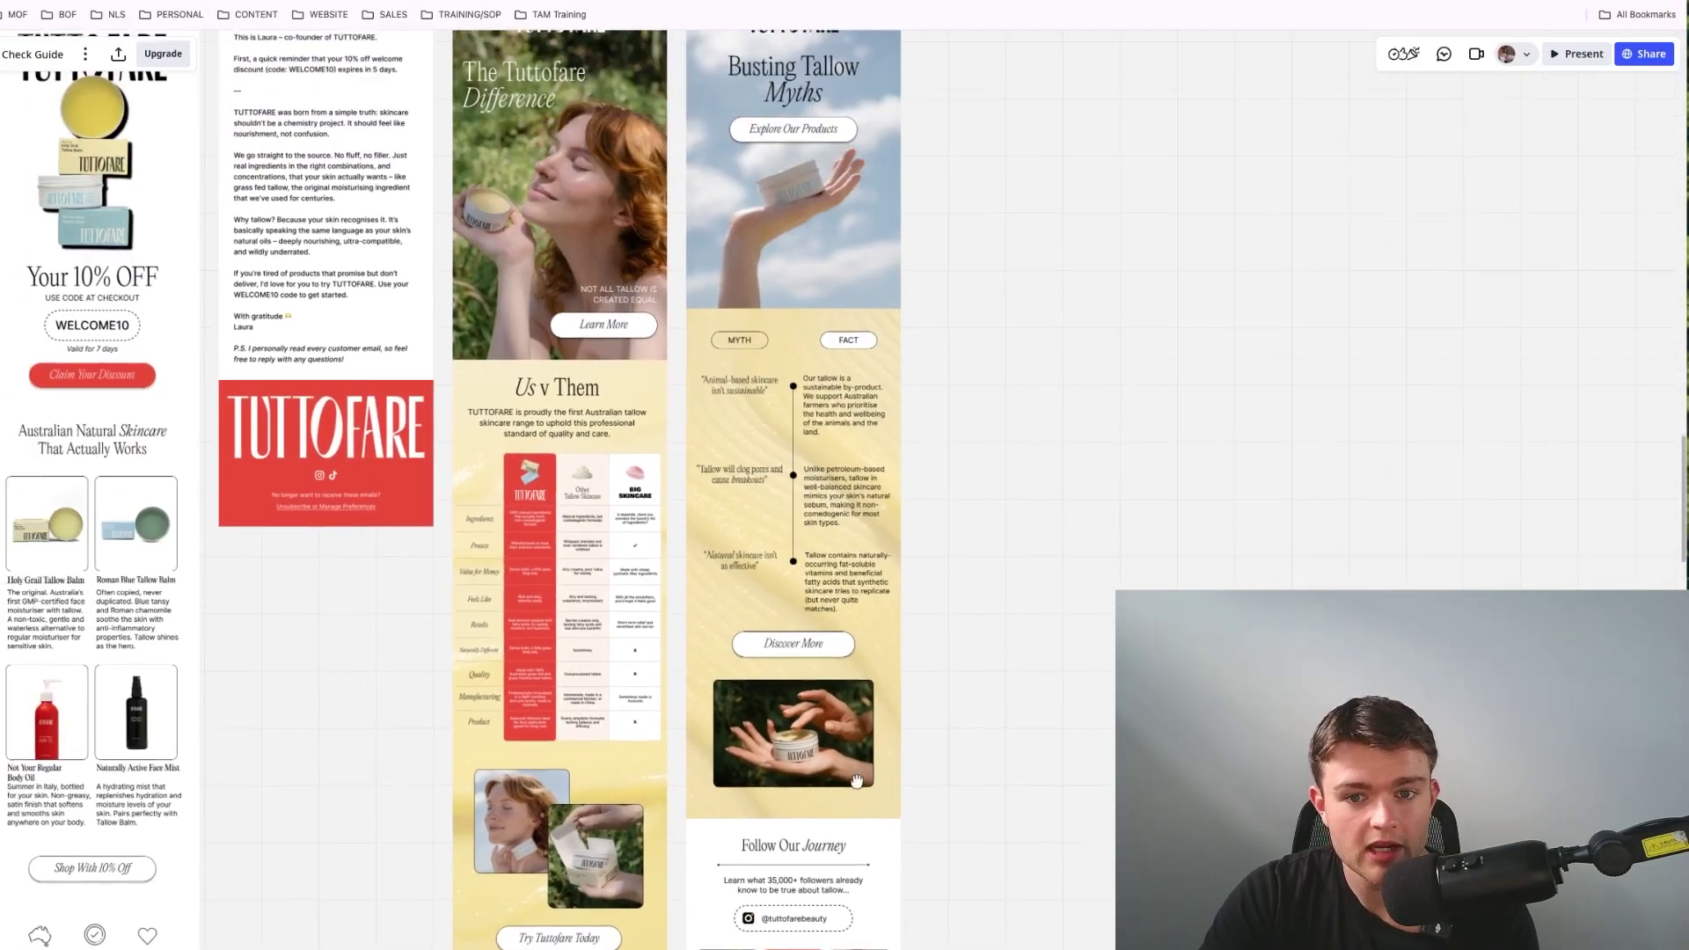
pyautogui.scroll(3, 867, 749)
pyautogui.moveTo(44, 155); pyautogui.dragTo(708, 860)
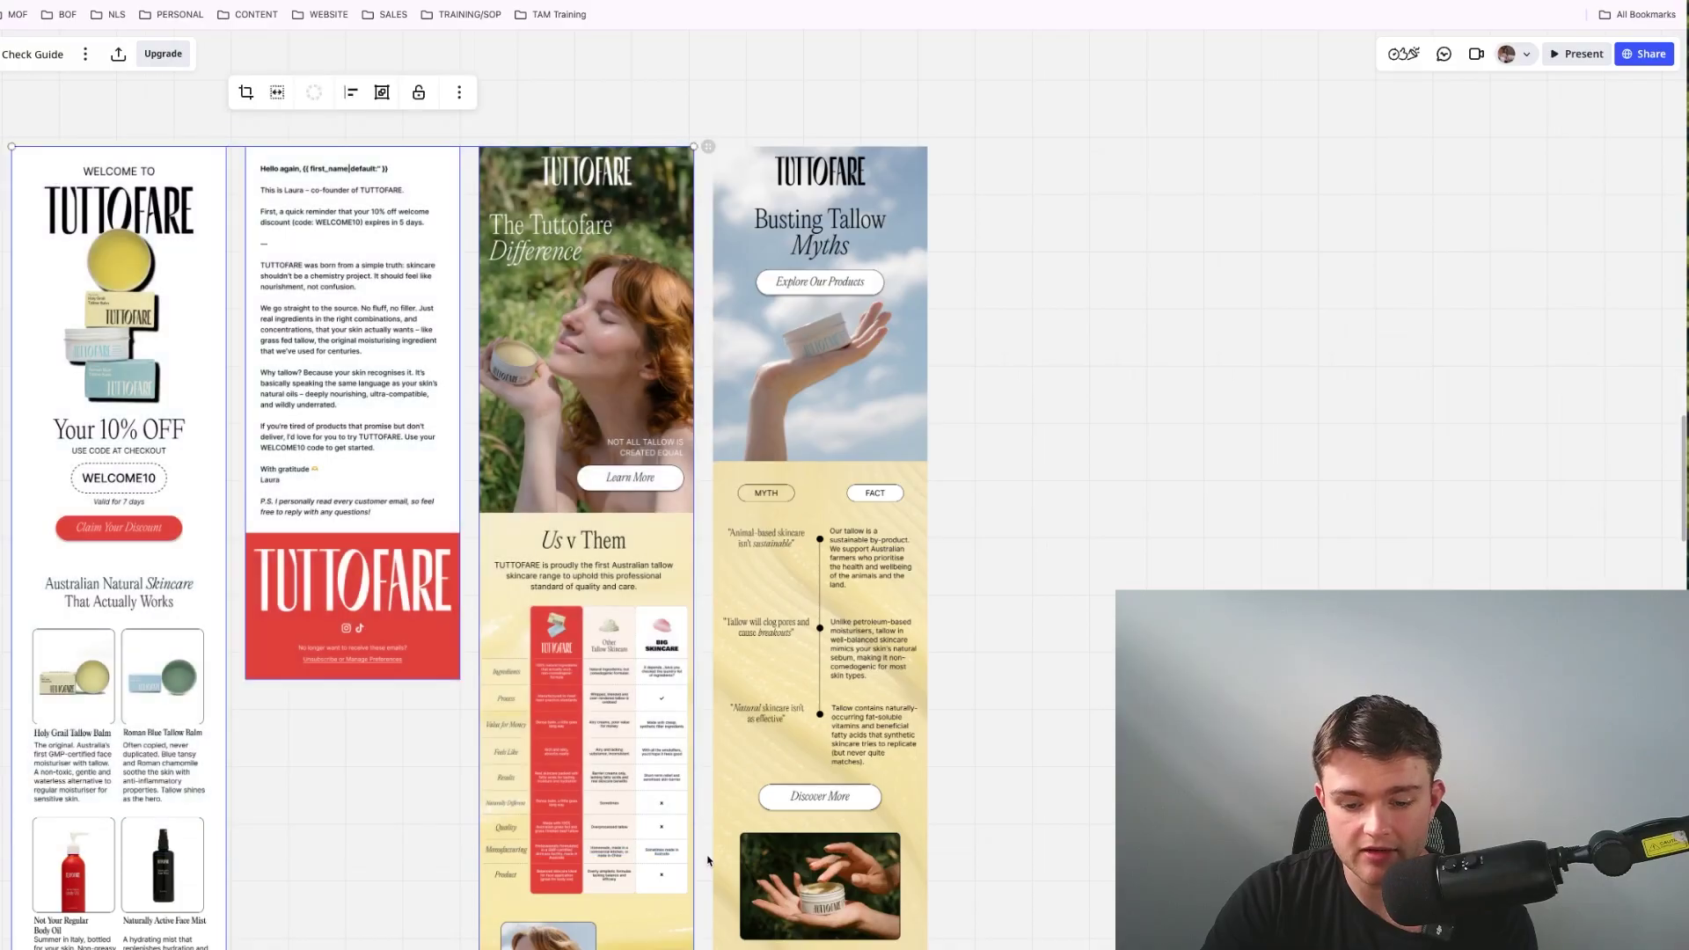
pyautogui.hscroll(-3, 553, 688)
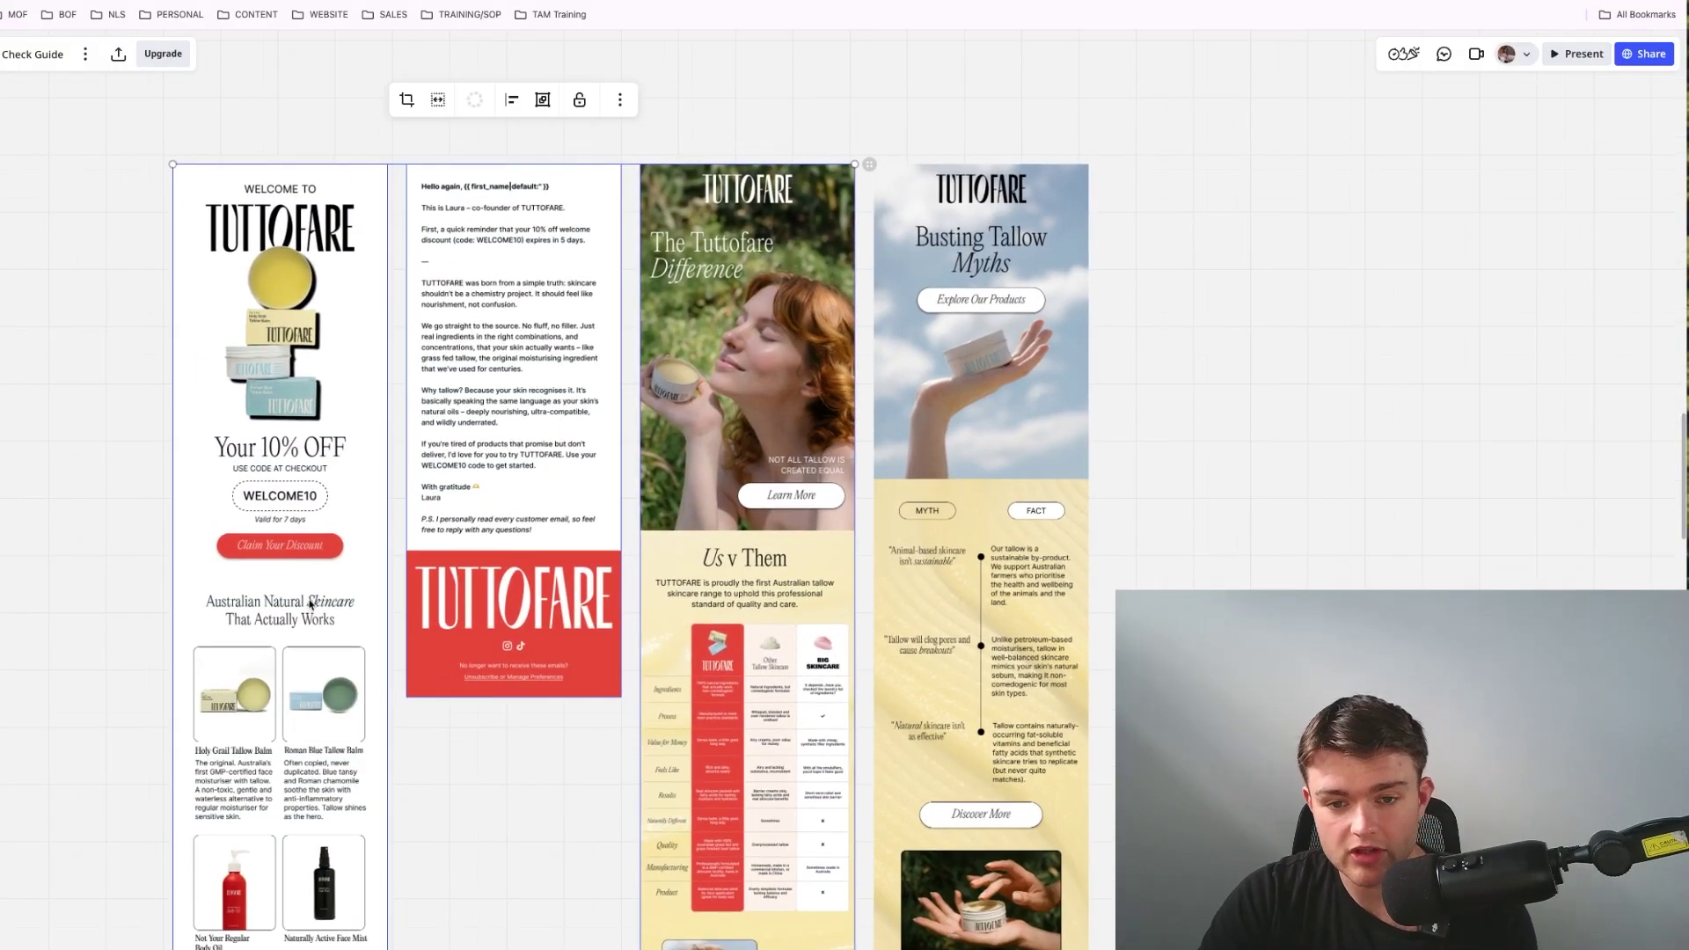
pyautogui.hscroll(3, 622, 478)
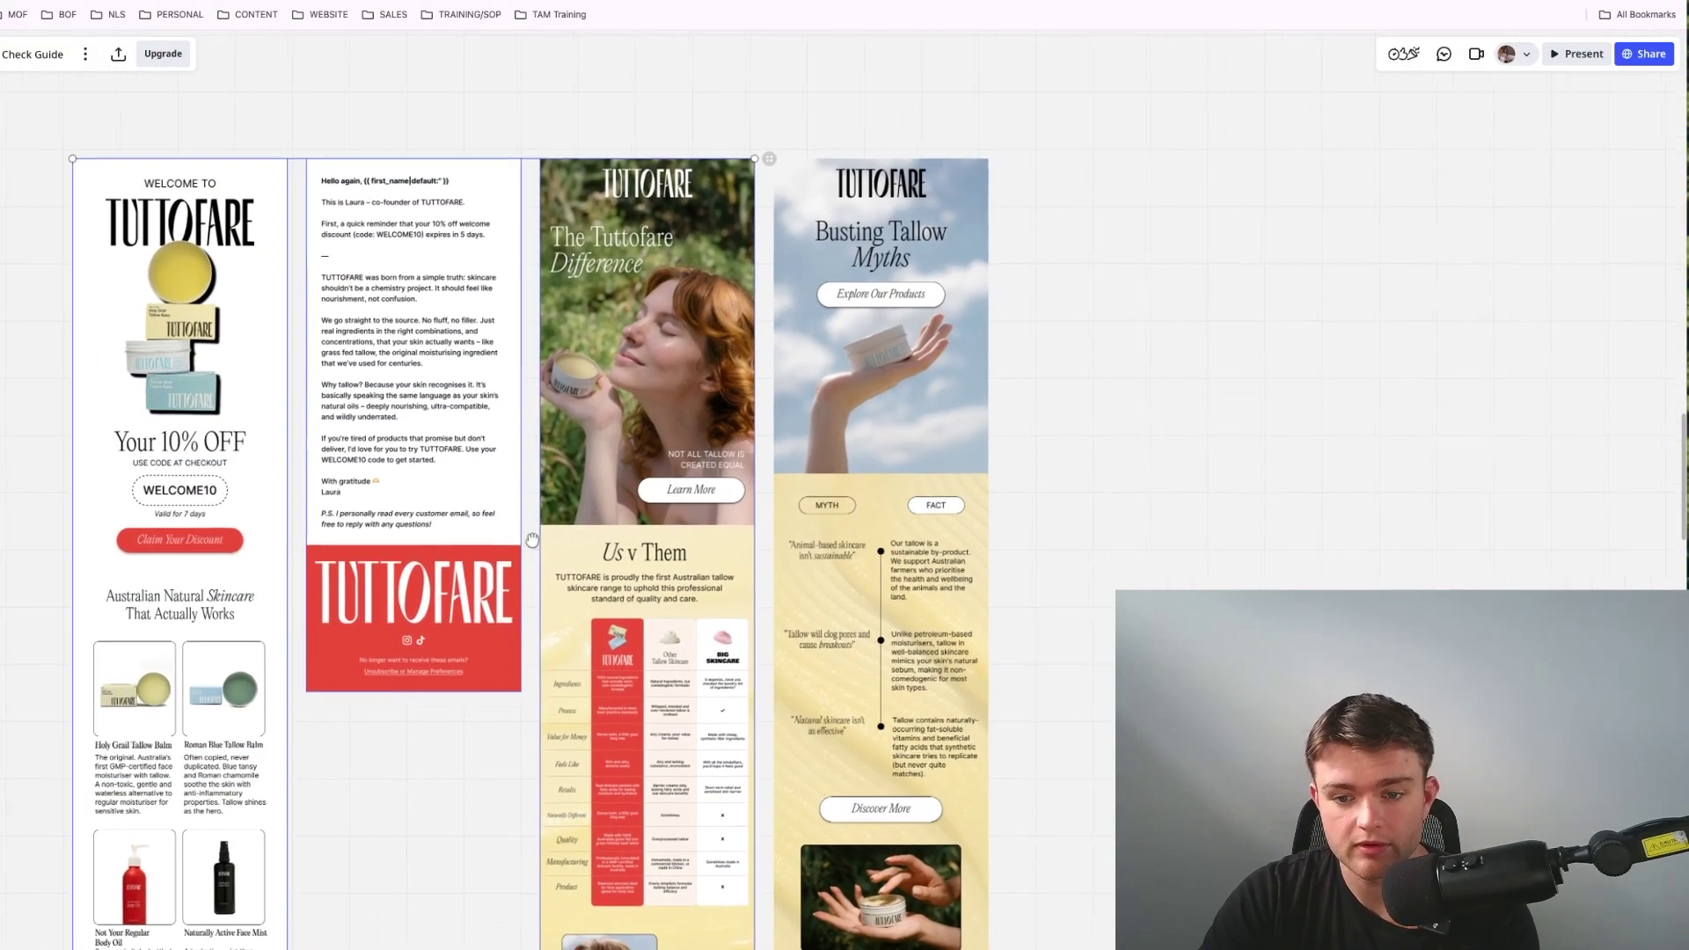
pyautogui.moveTo(644, 688); pyautogui.dragTo(343, 632)
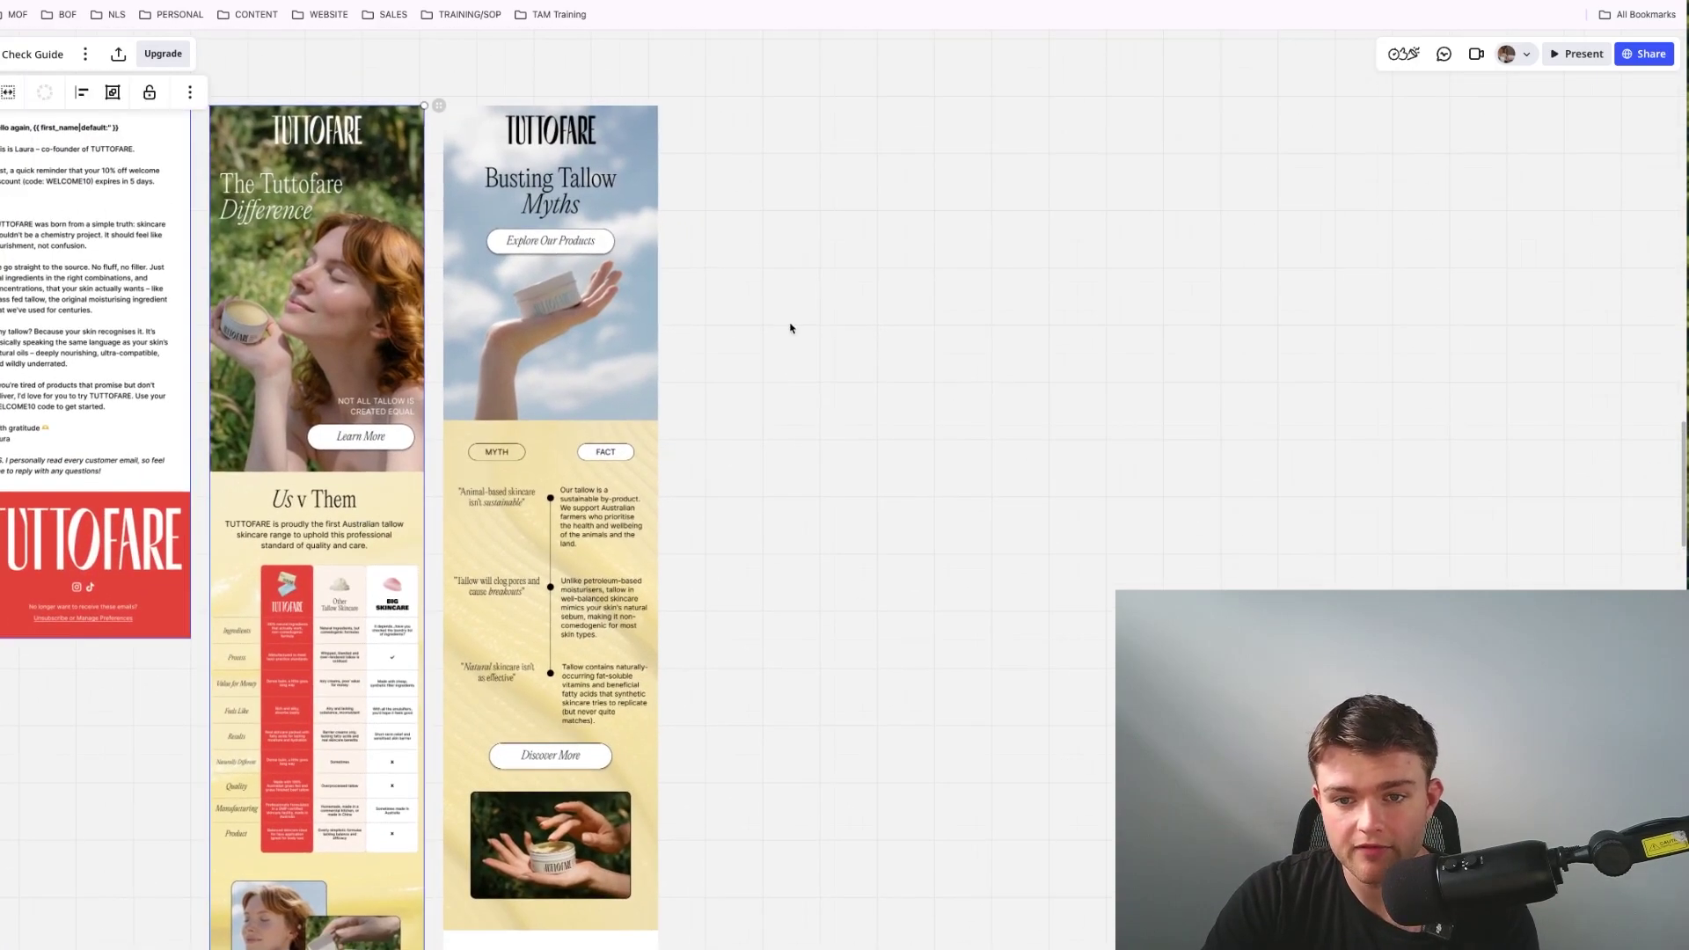
pyautogui.click(789, 329)
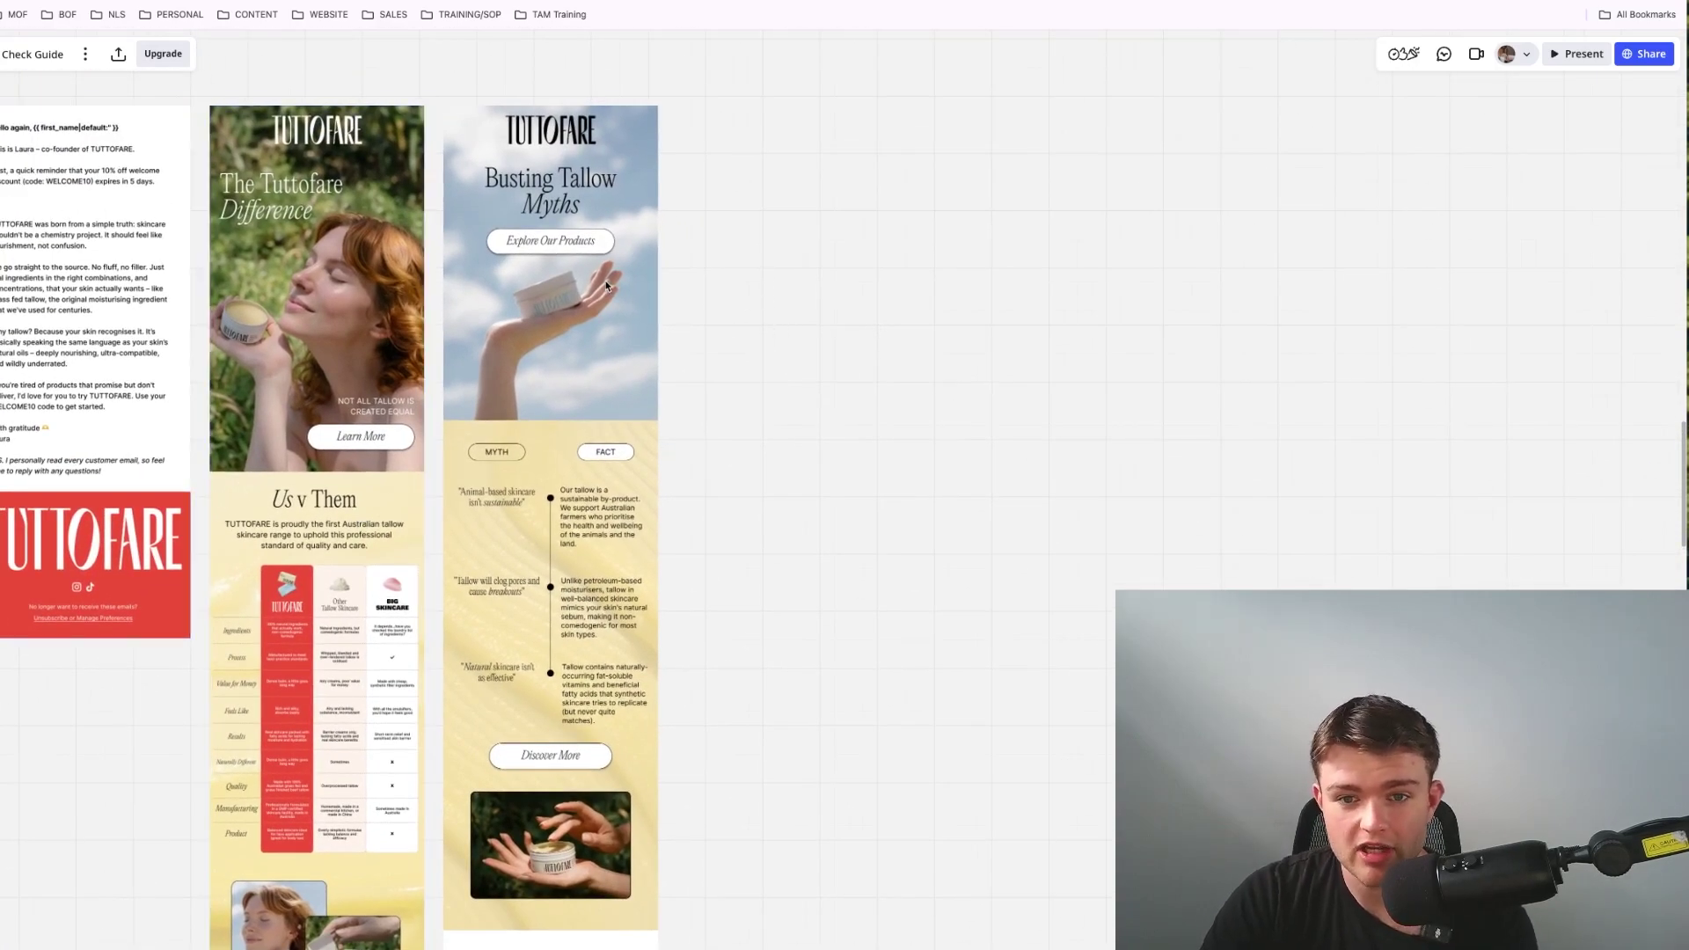
# Step: Return to the welcome series flow and review Email #5, Email #6 and the waits between them
pyautogui.click(592, 406)
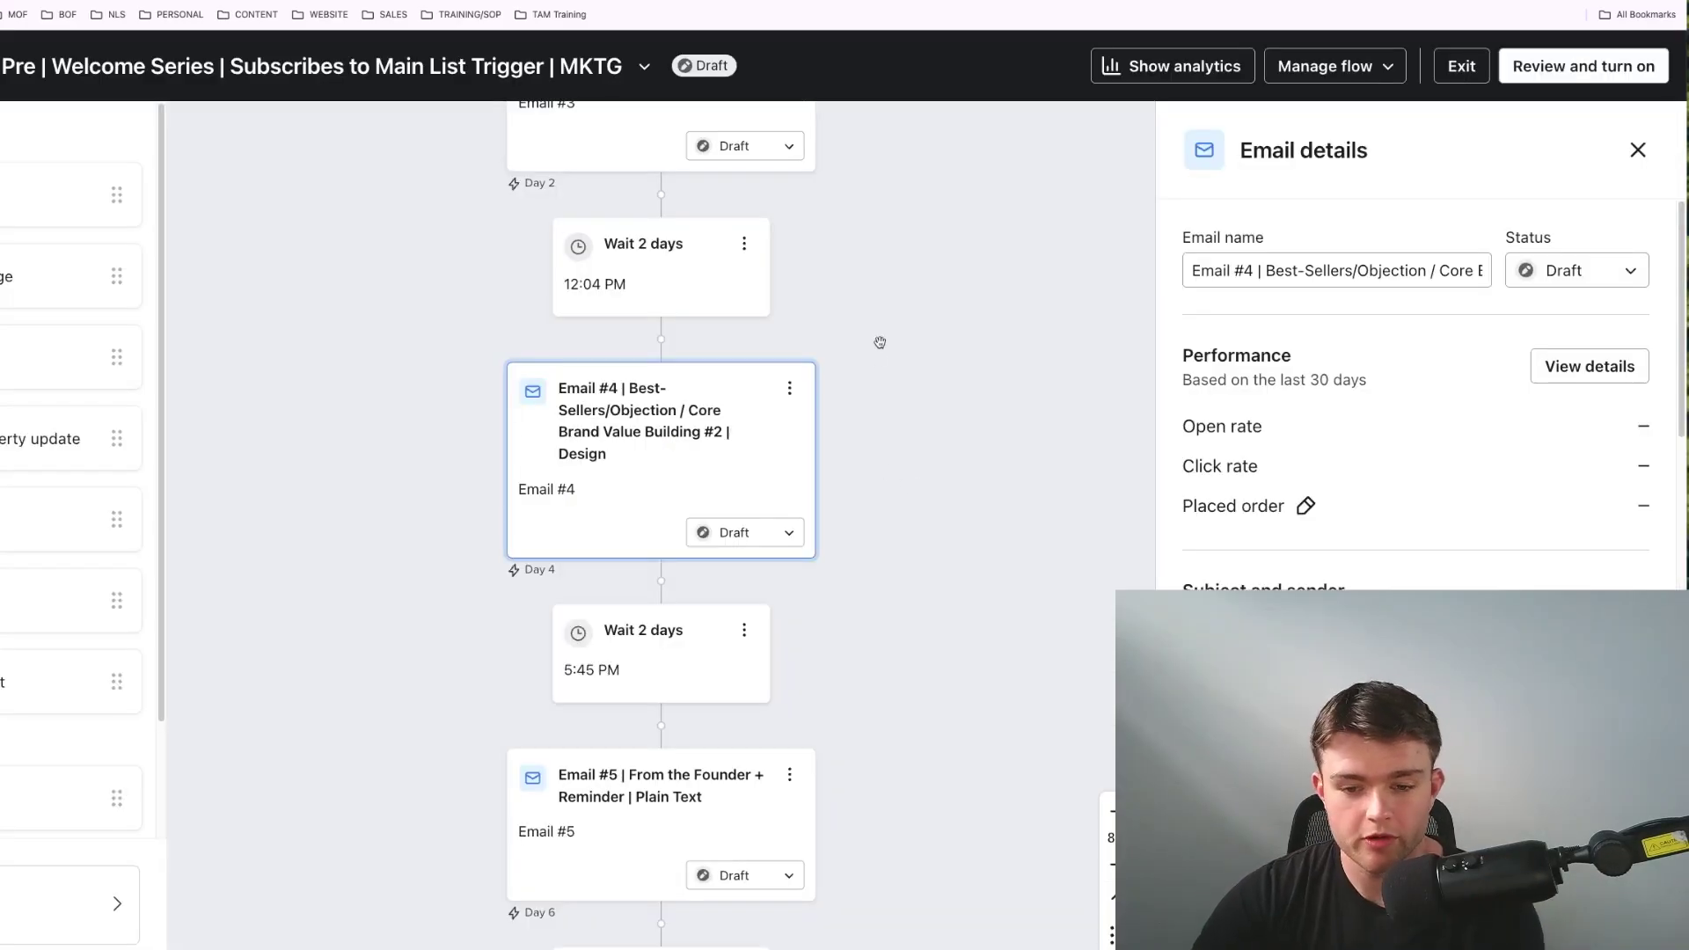
pyautogui.scroll(-7, 885, 371)
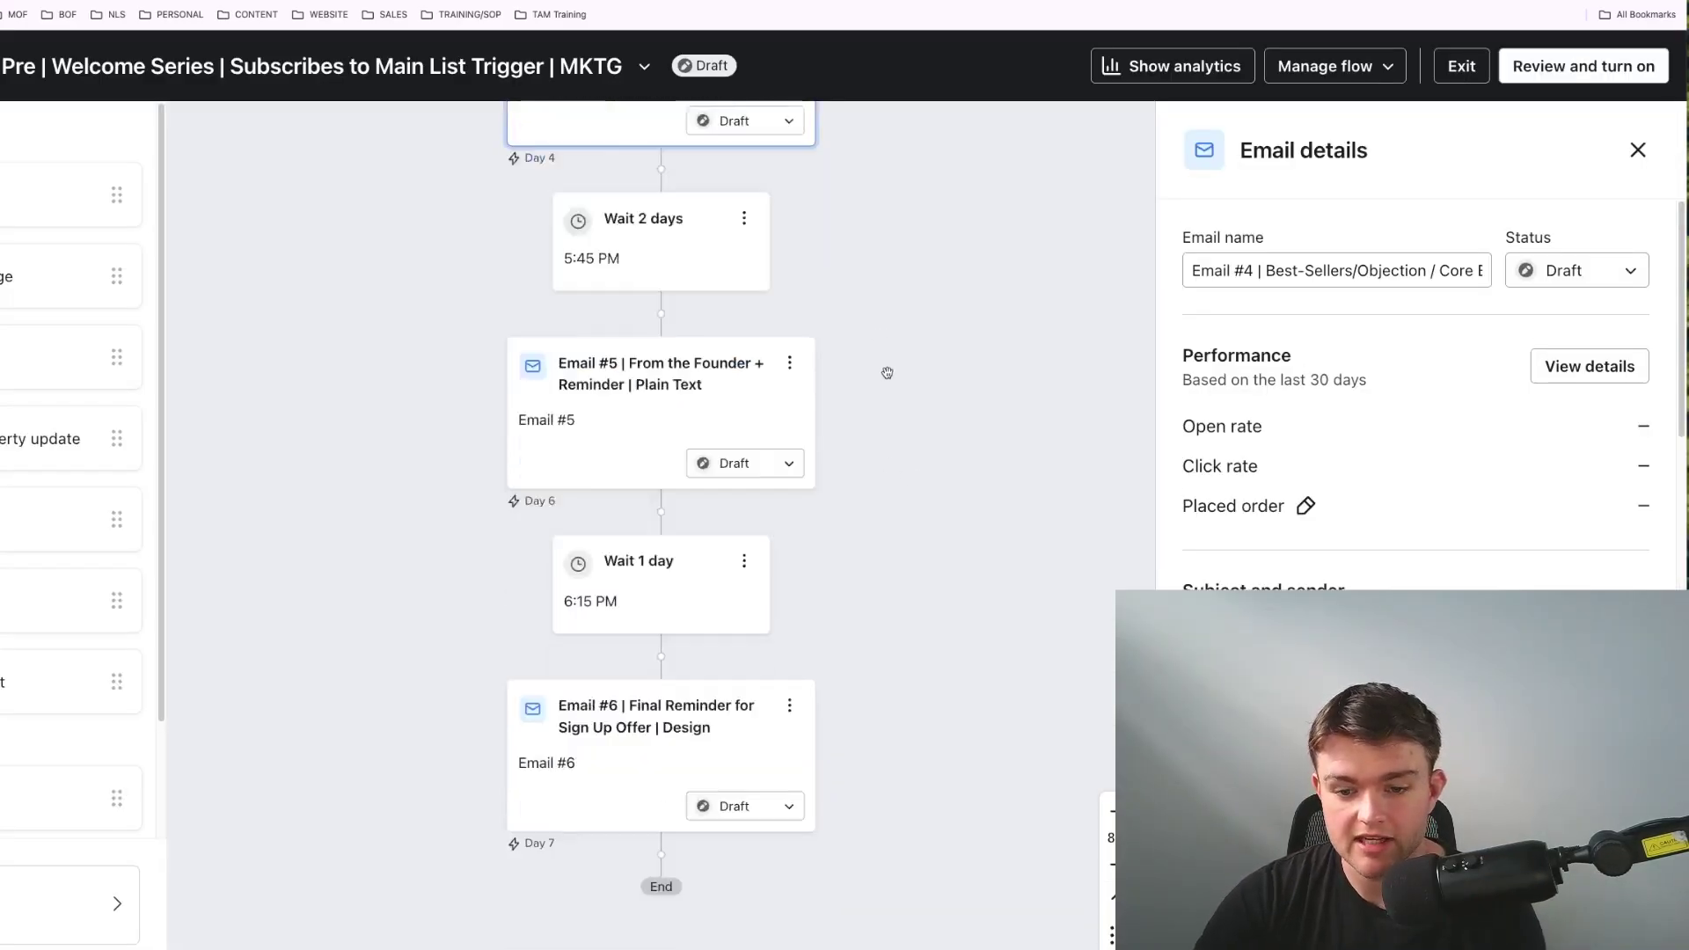
pyautogui.scroll(4, 887, 373)
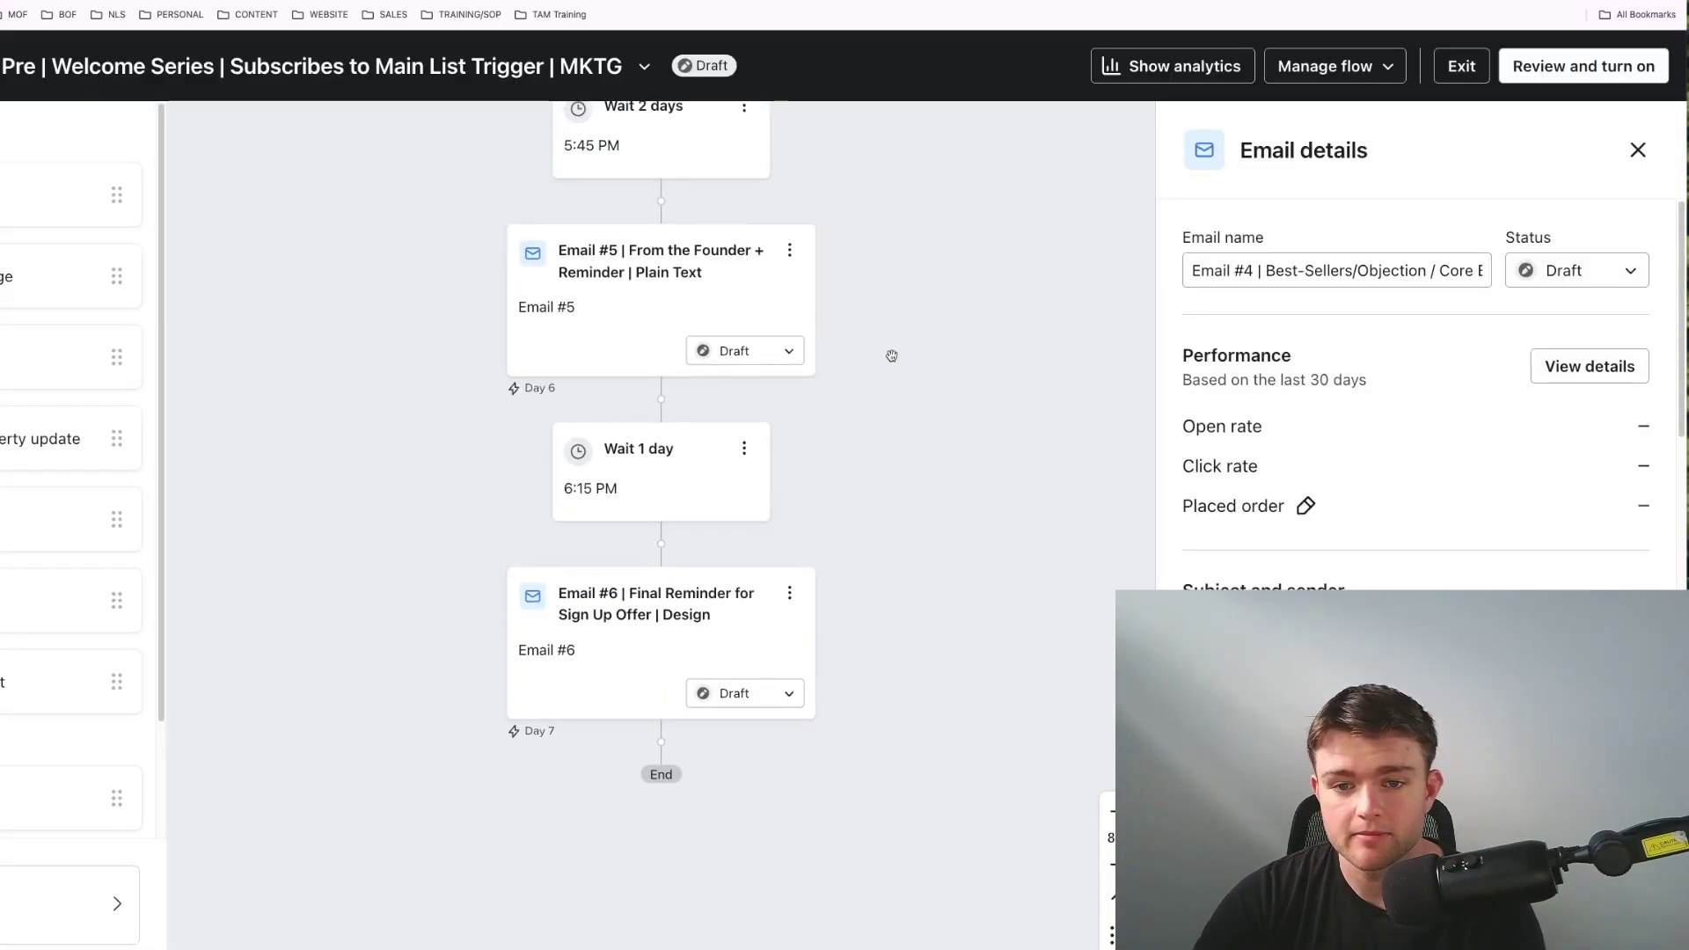
pyautogui.scroll(2, 891, 355)
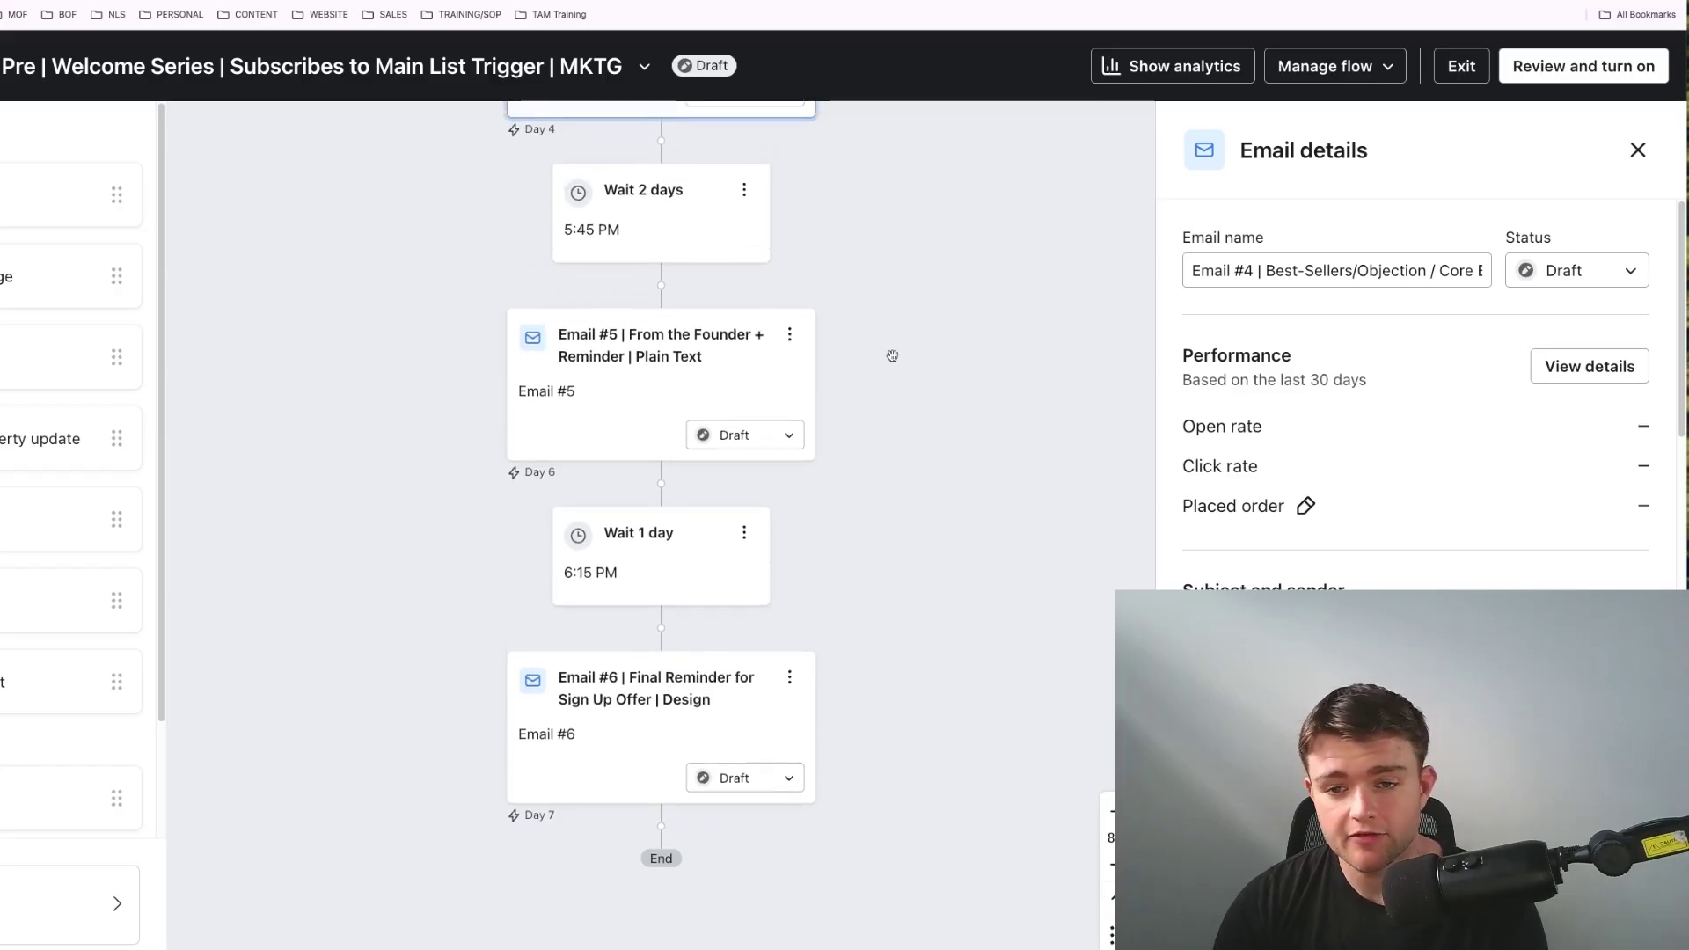
pyautogui.scroll(10, 893, 354)
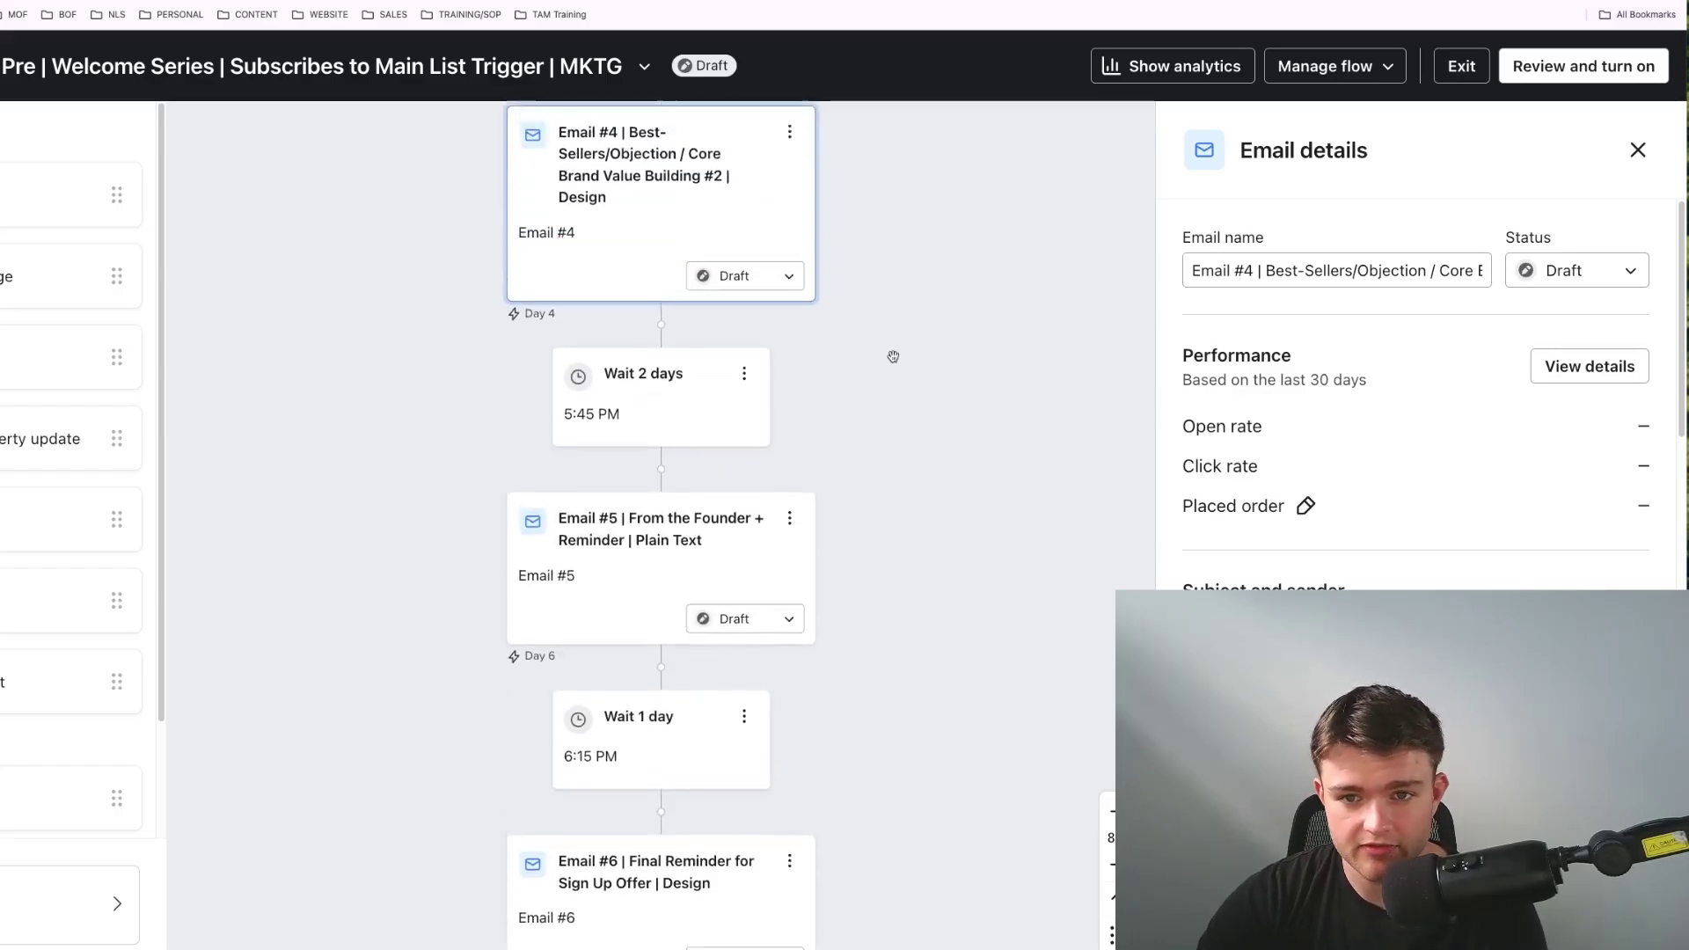
# Step: Review the start of the flow, from Emails #3 and #2 back to the conditional split and its Yes and No branches
pyautogui.scroll(12, 893, 355)
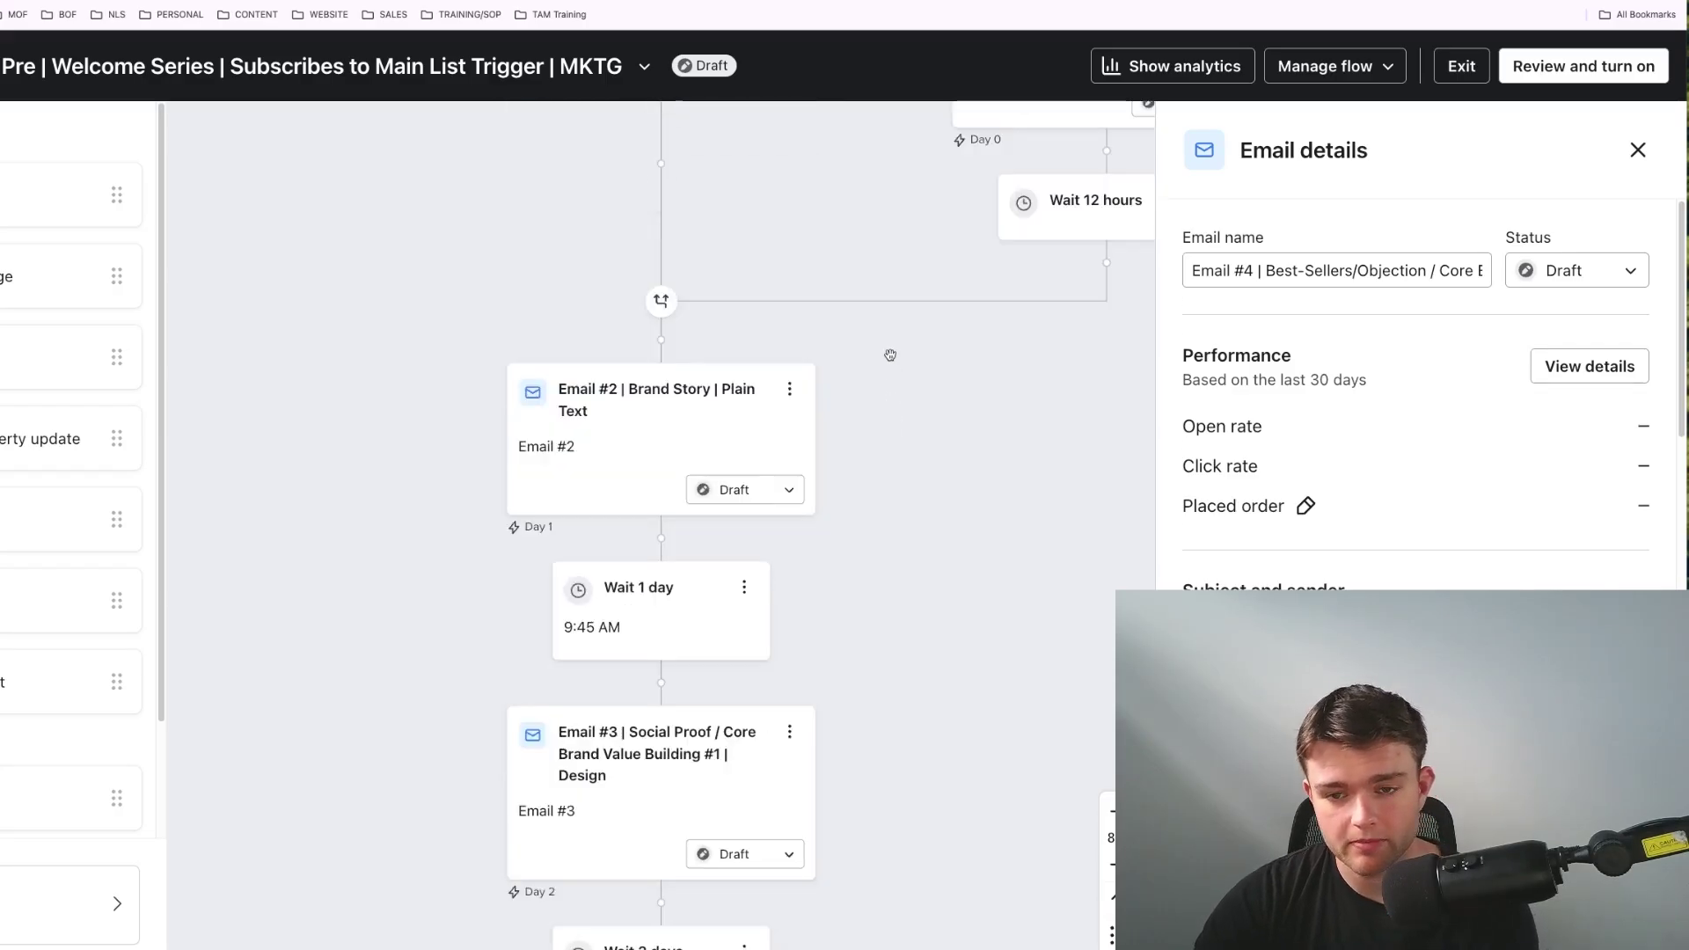
pyautogui.moveTo(958, 465); pyautogui.dragTo(823, 383)
pyautogui.scroll(-3, 822, 383)
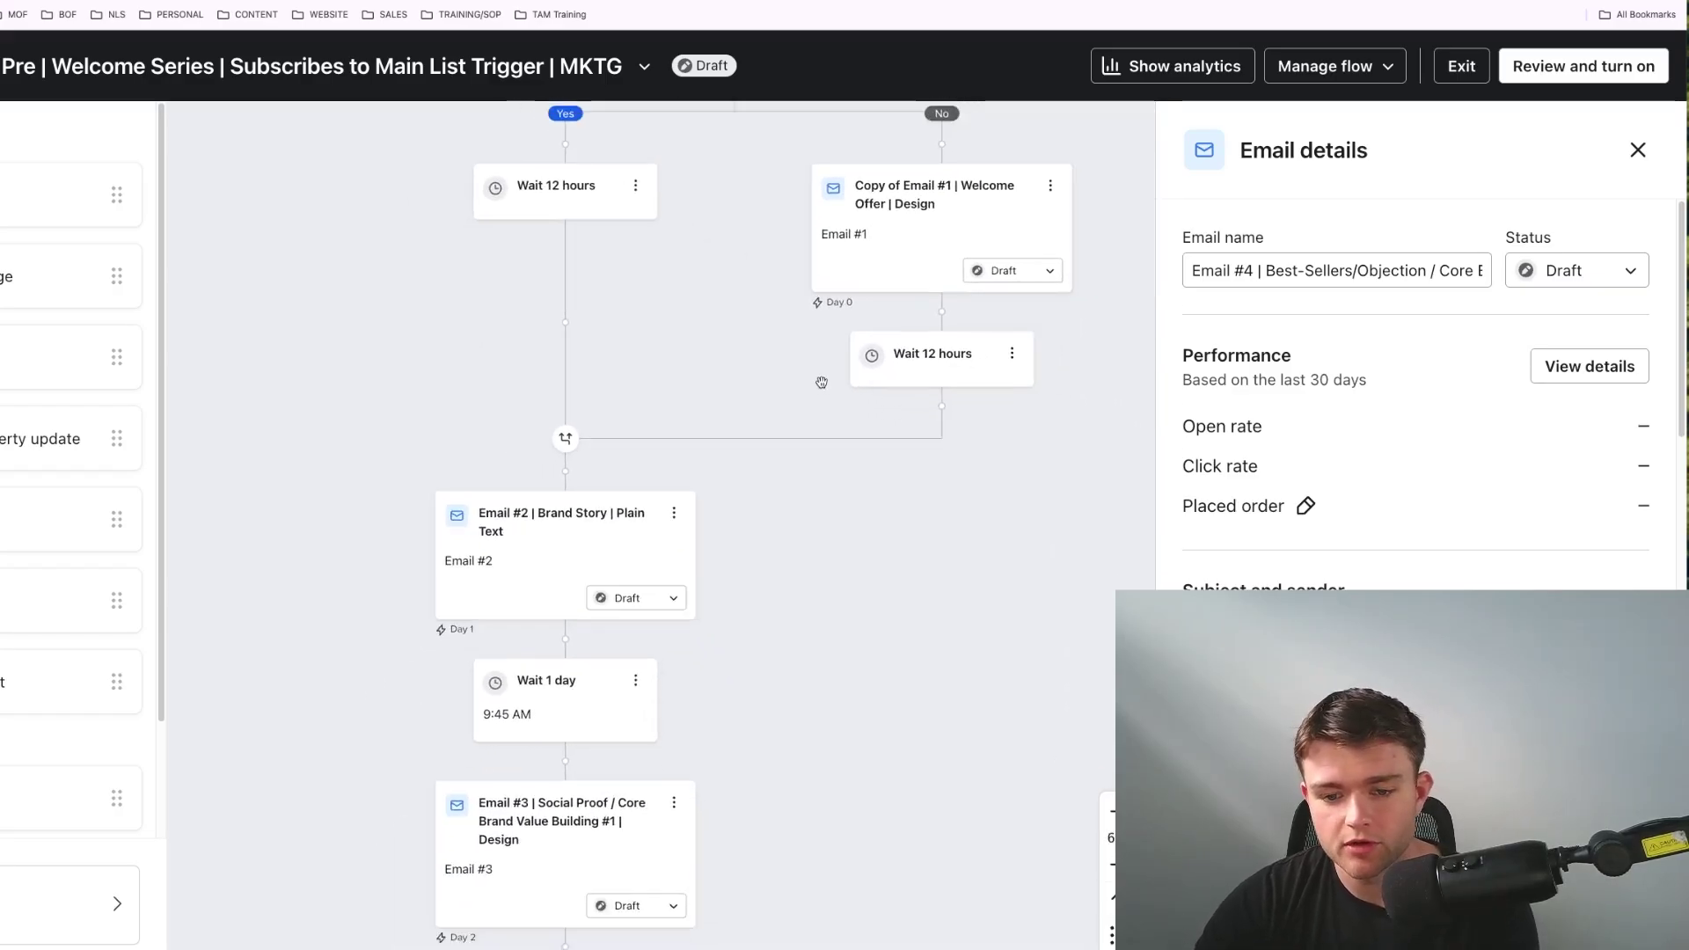
pyautogui.scroll(3, 822, 383)
pyautogui.scroll(2, 821, 383)
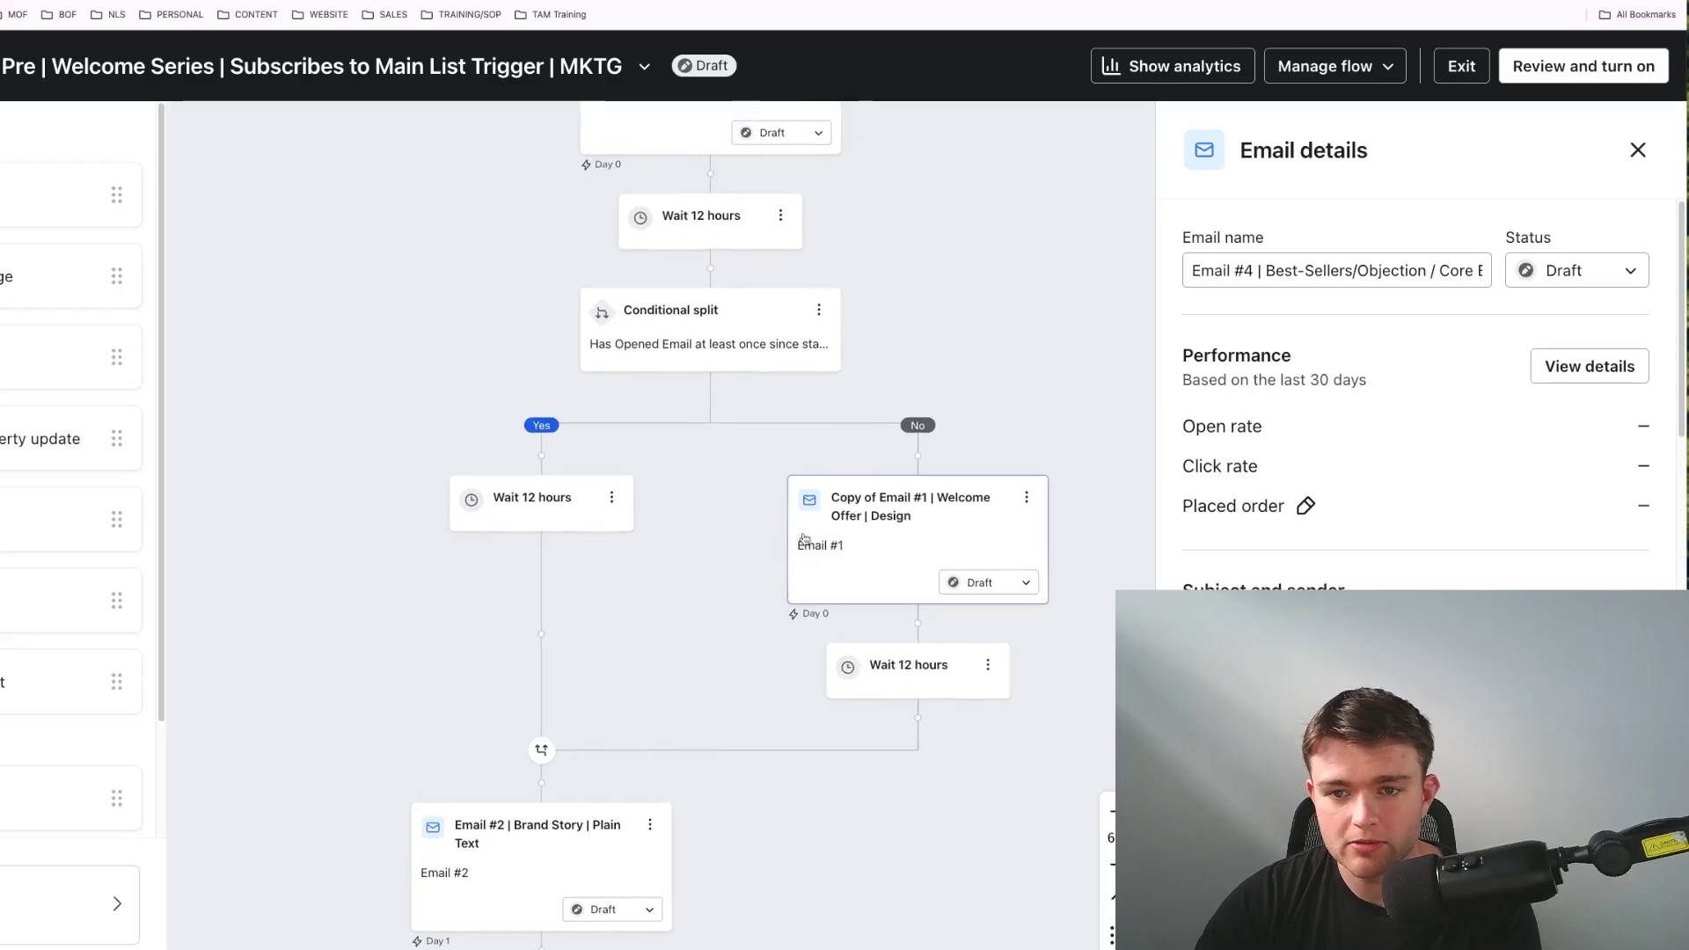
# Step: Follow the flow from the conditional split through Emails #2, #3 and #4 down to Email #6
pyautogui.scroll(-6, 648, 746)
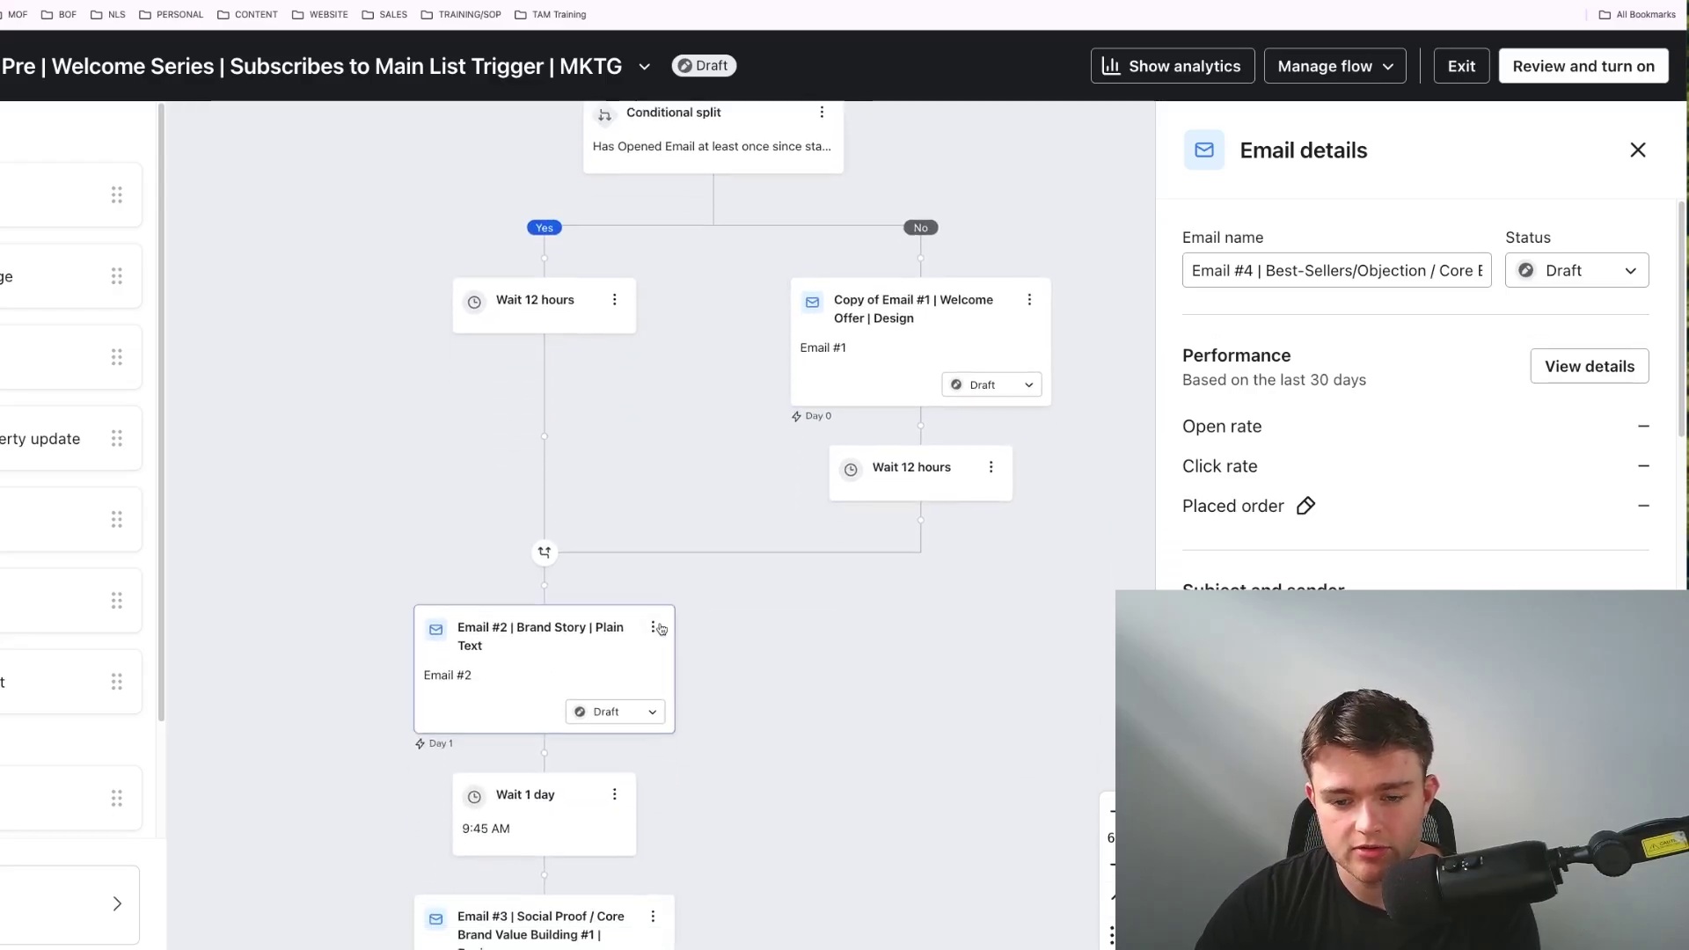
pyautogui.scroll(-4, 678, 716)
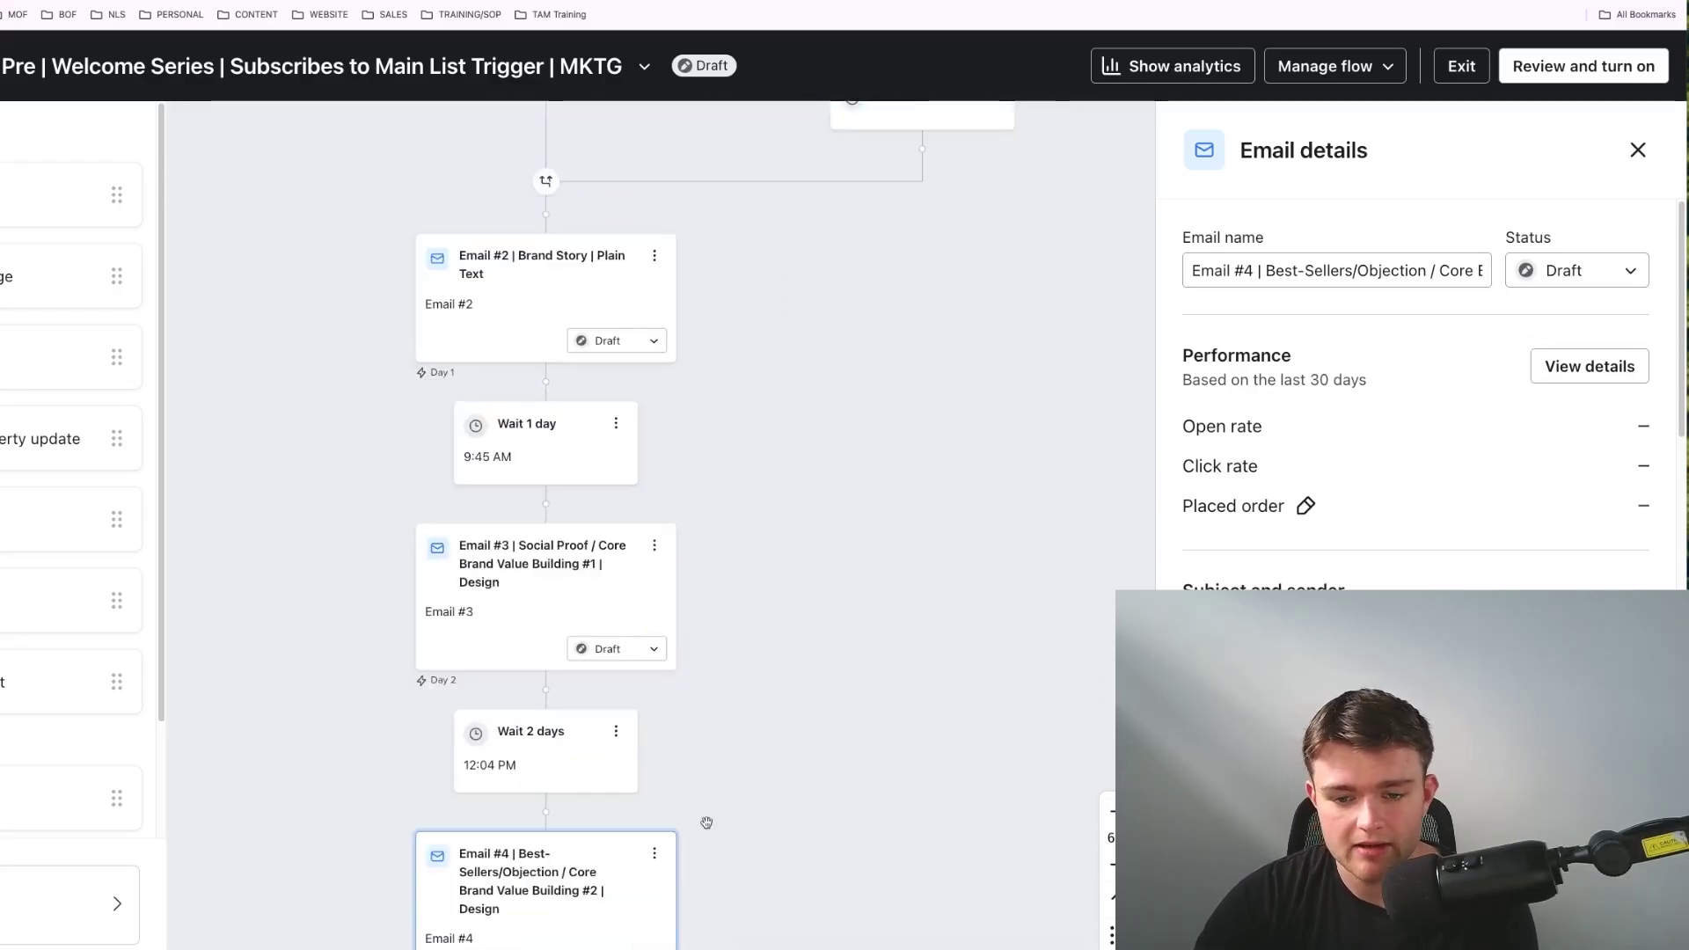
pyautogui.scroll(-3, 814, 612)
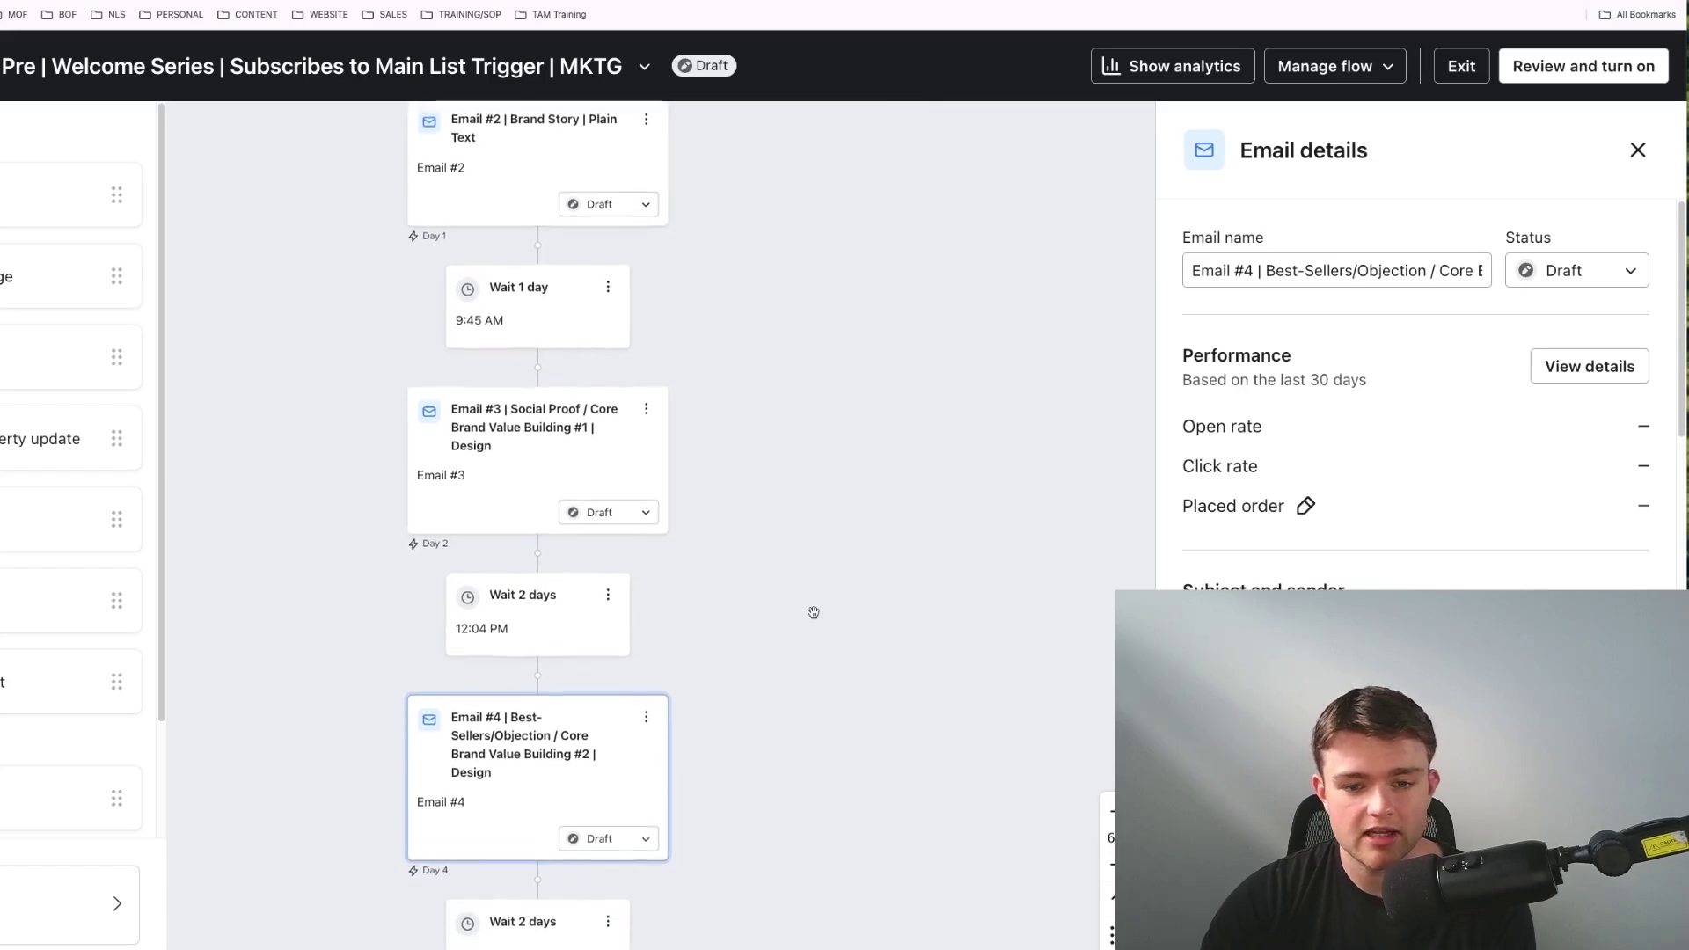
pyautogui.scroll(-5, 865, 665)
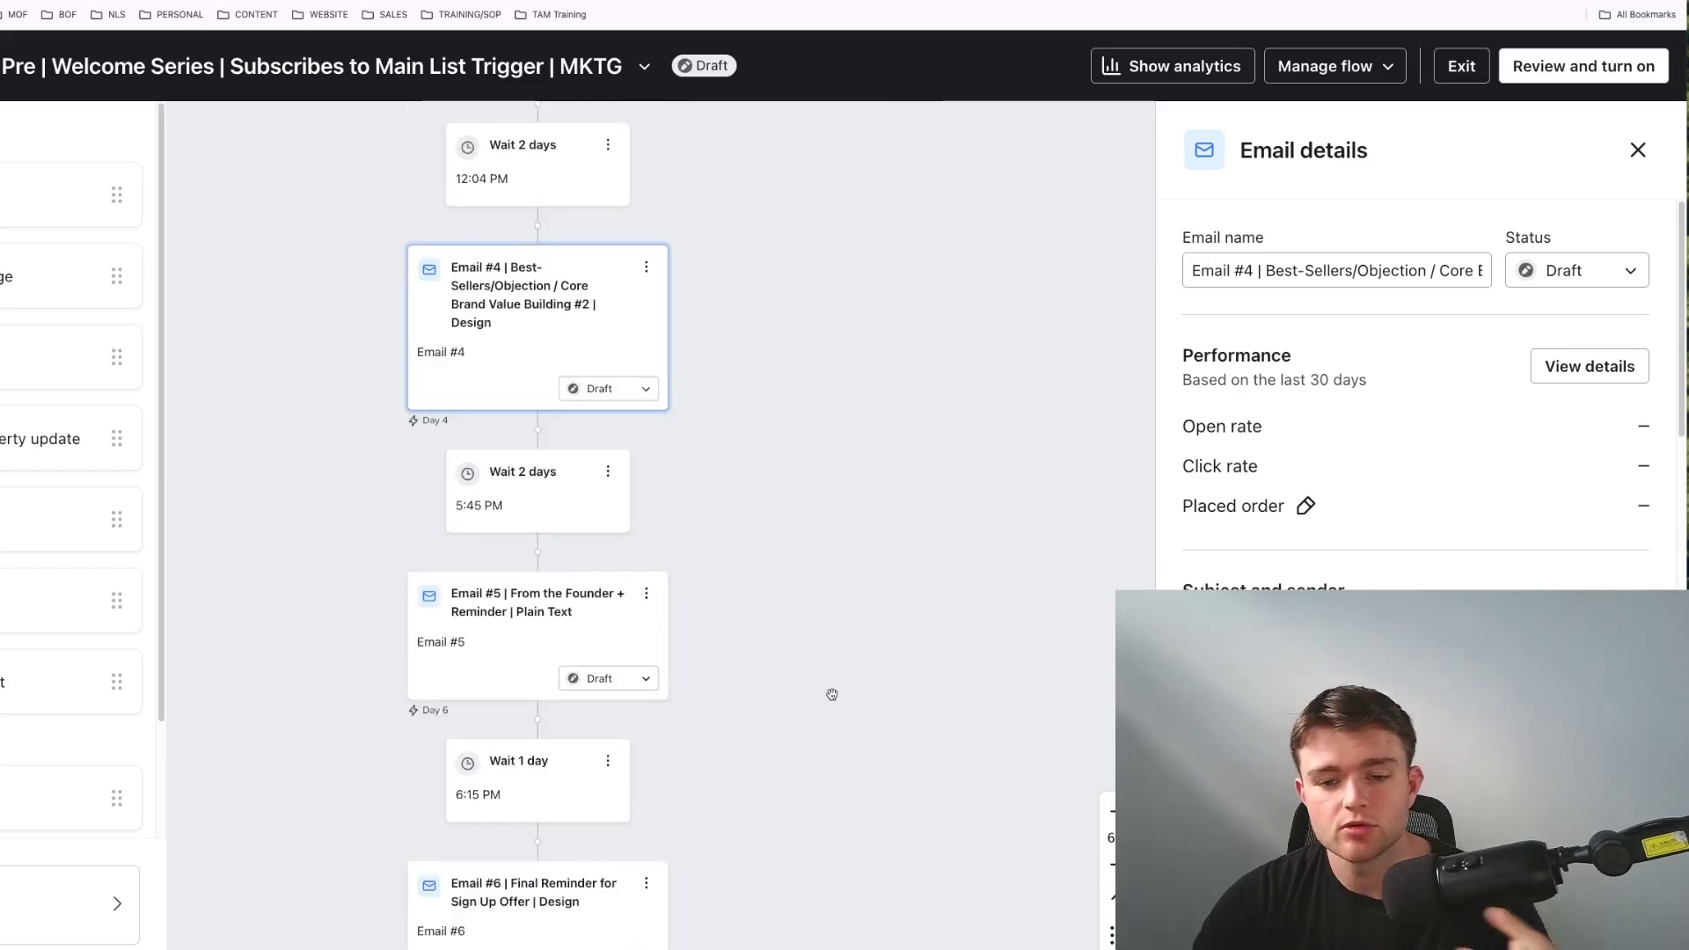
pyautogui.scroll(-1, 829, 694)
pyautogui.scroll(-1, 671, 566)
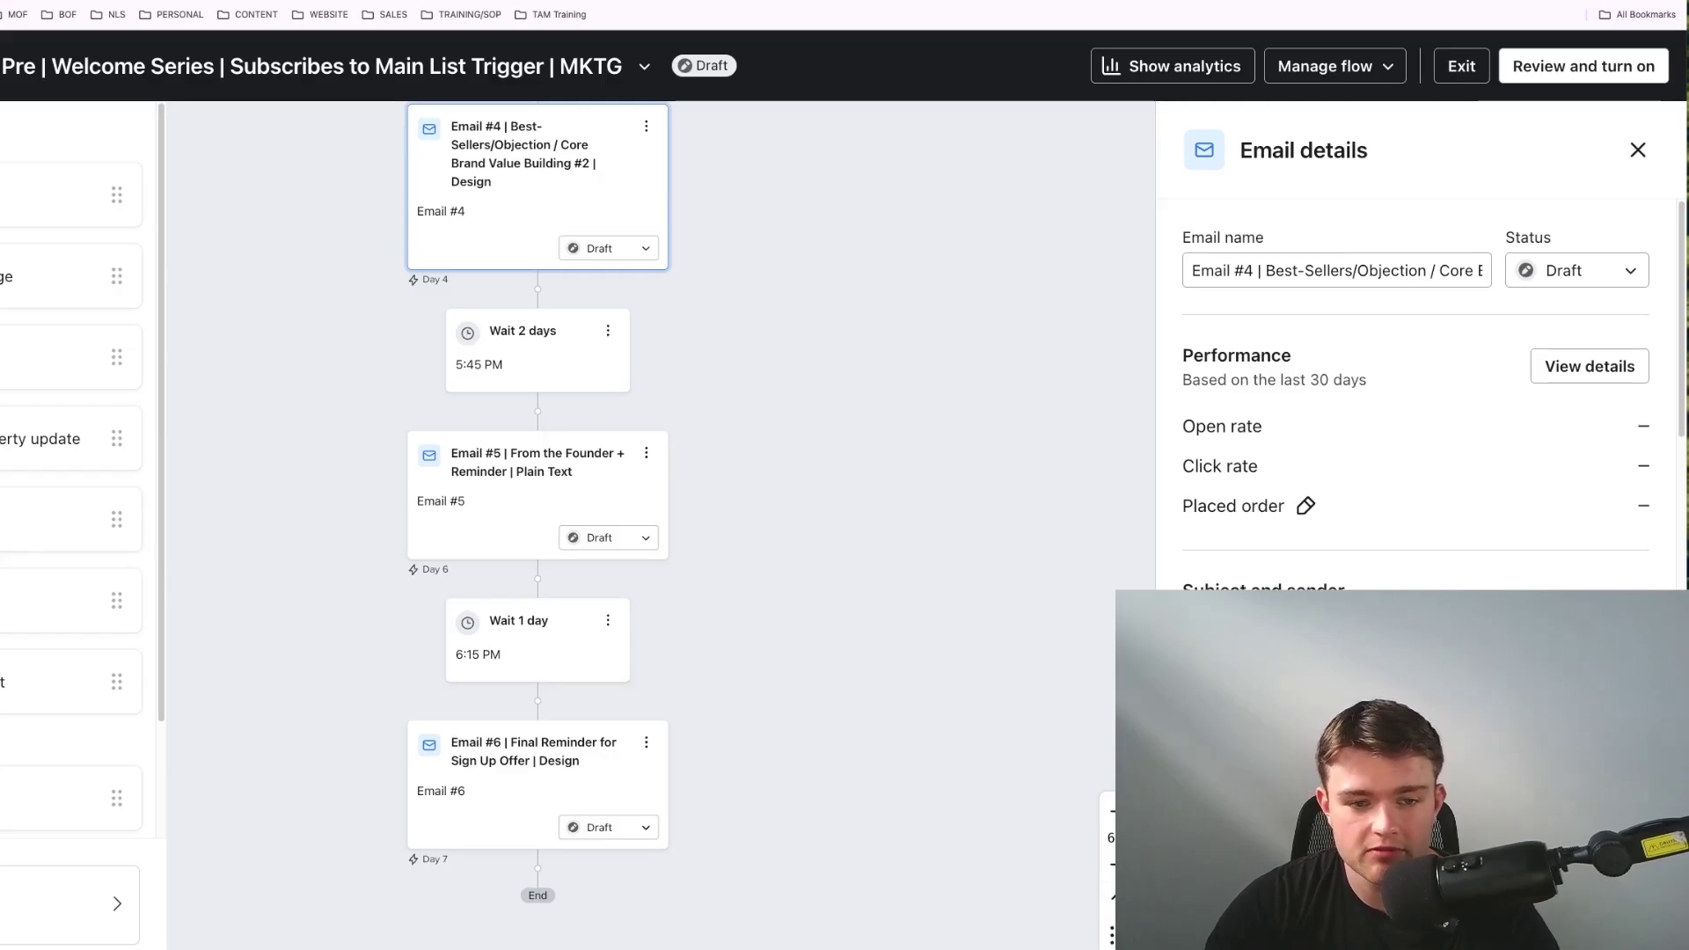
# Step: Examine the end of the flow, covering Email #5 From the Founder, its wait and the Email #6 final reminder
pyautogui.scroll(-1, 836, 618)
pyautogui.scroll(-1, 780, 652)
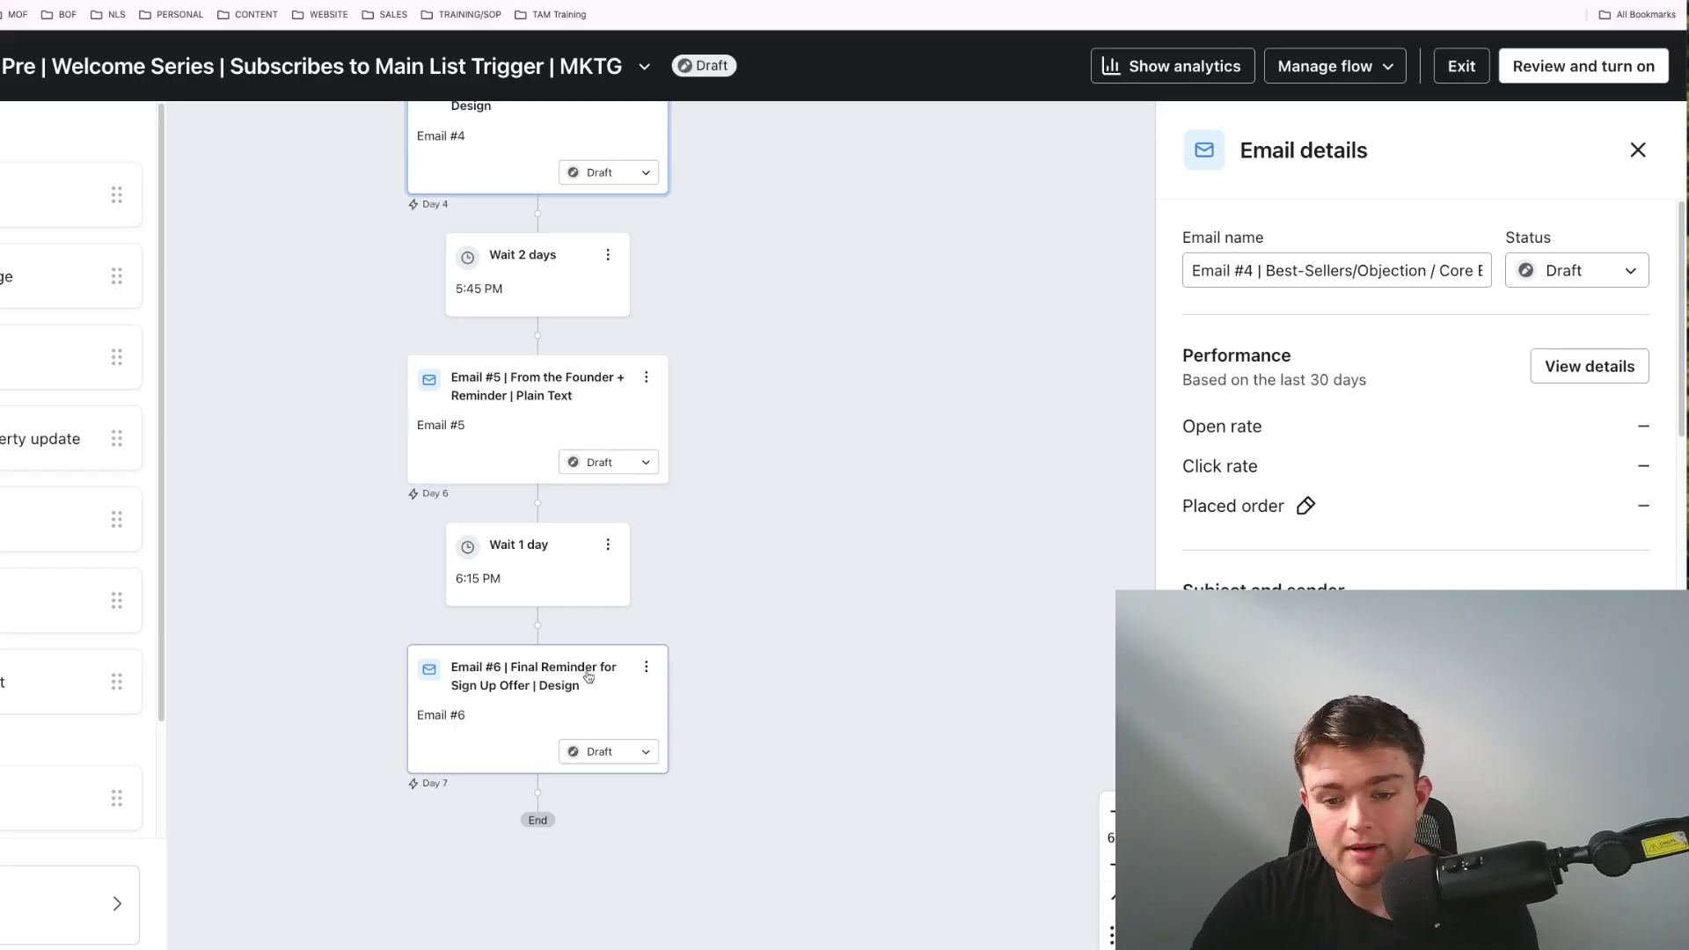
pyautogui.scroll(-1, 345, 714)
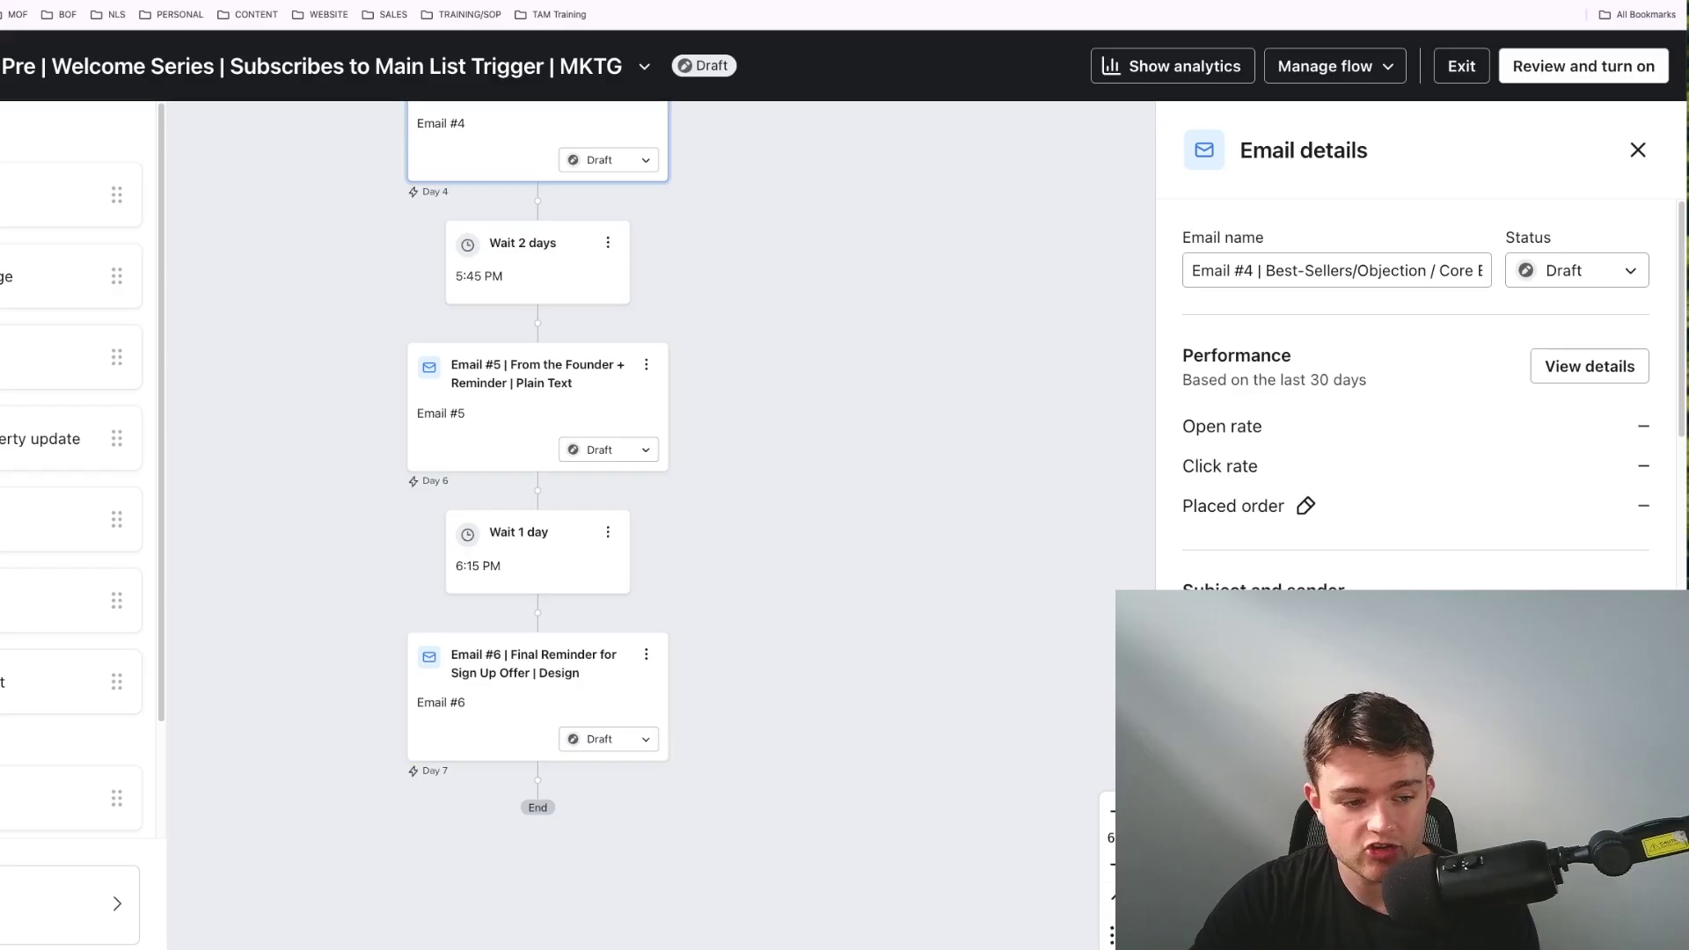
pyautogui.scroll(-1, 794, 673)
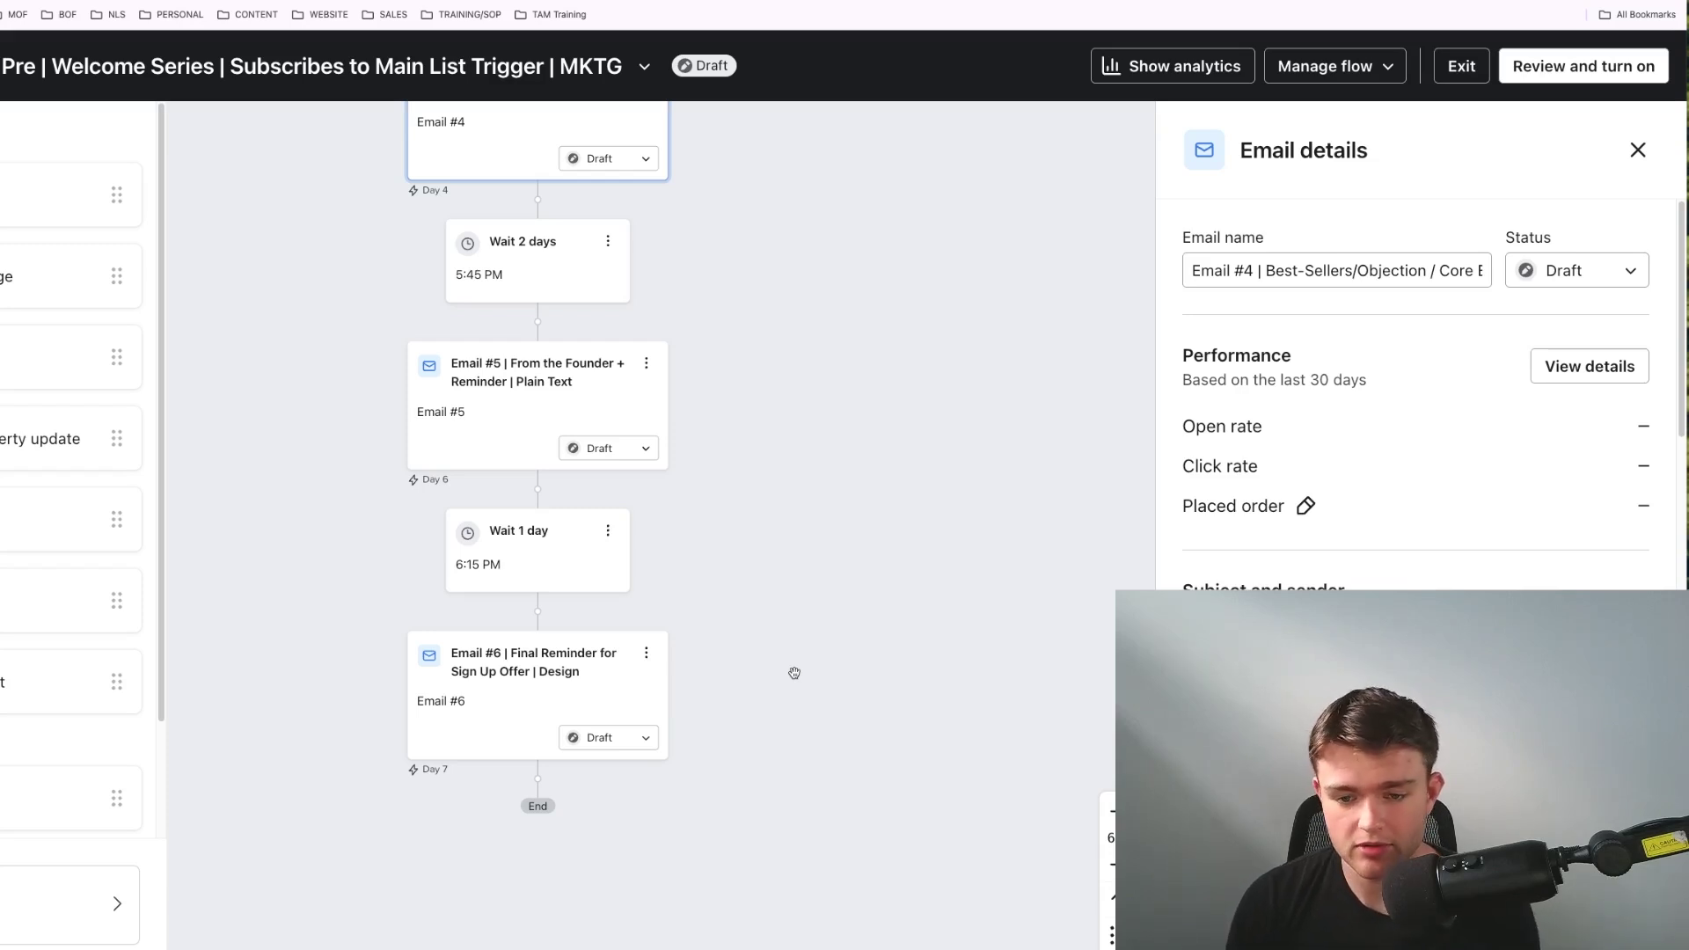
pyautogui.scroll(-4, 780, 554)
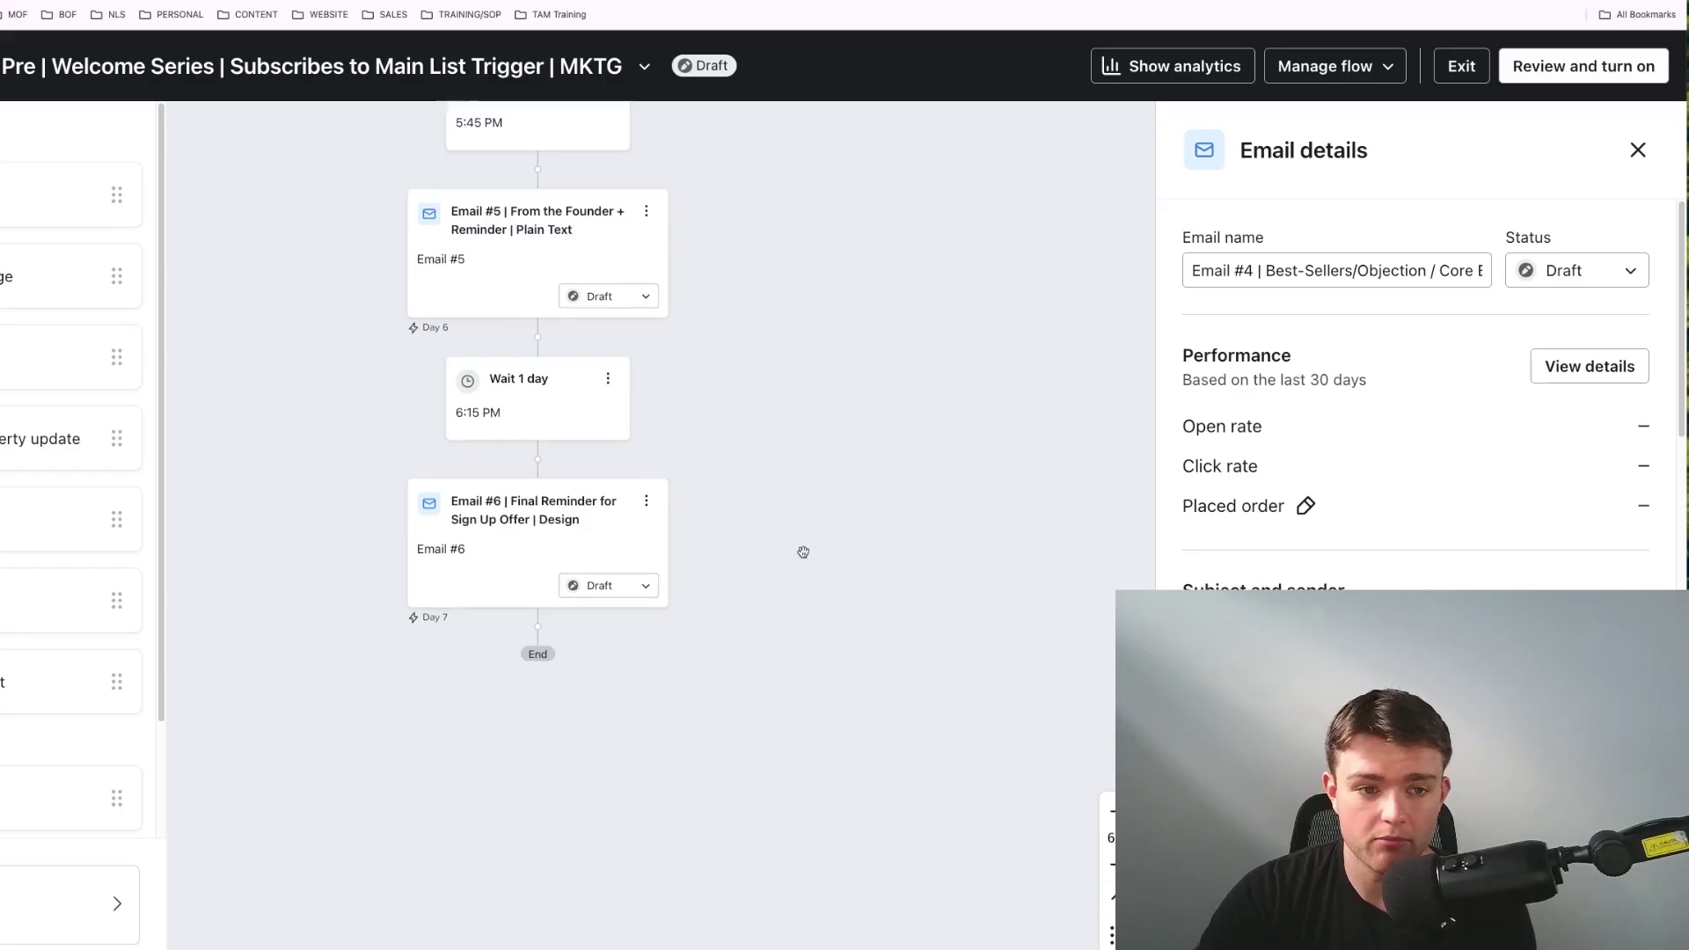
pyautogui.scroll(-1, 803, 545)
pyautogui.scroll(-1, 825, 553)
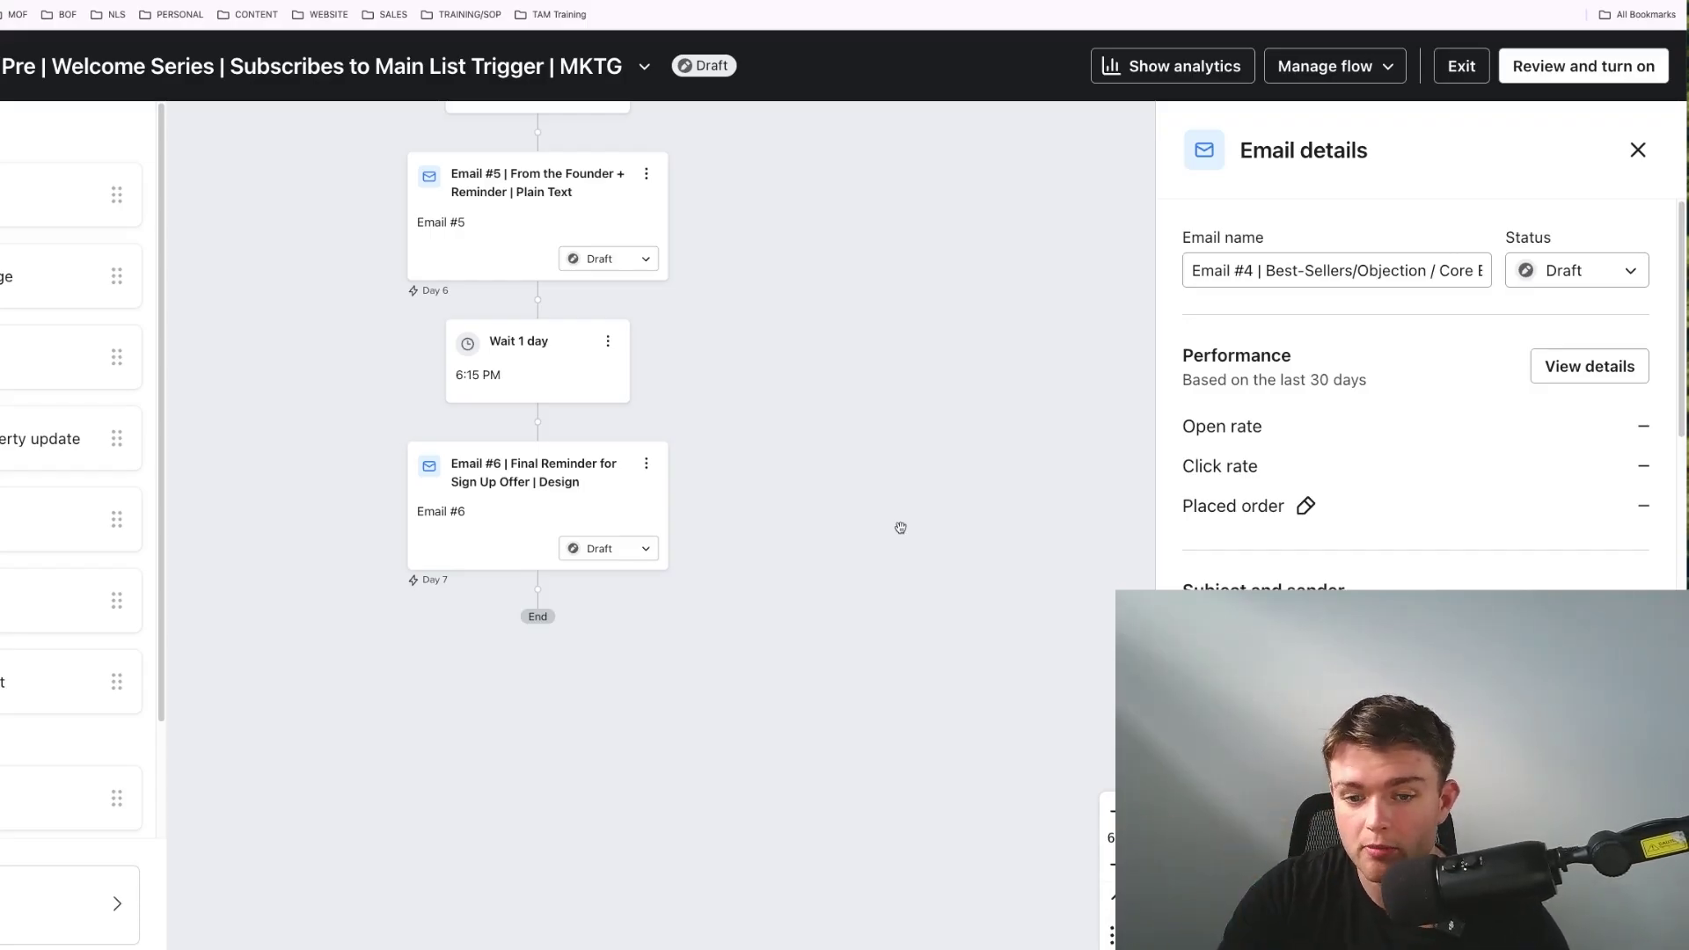
pyautogui.scroll(-1, 746, 489)
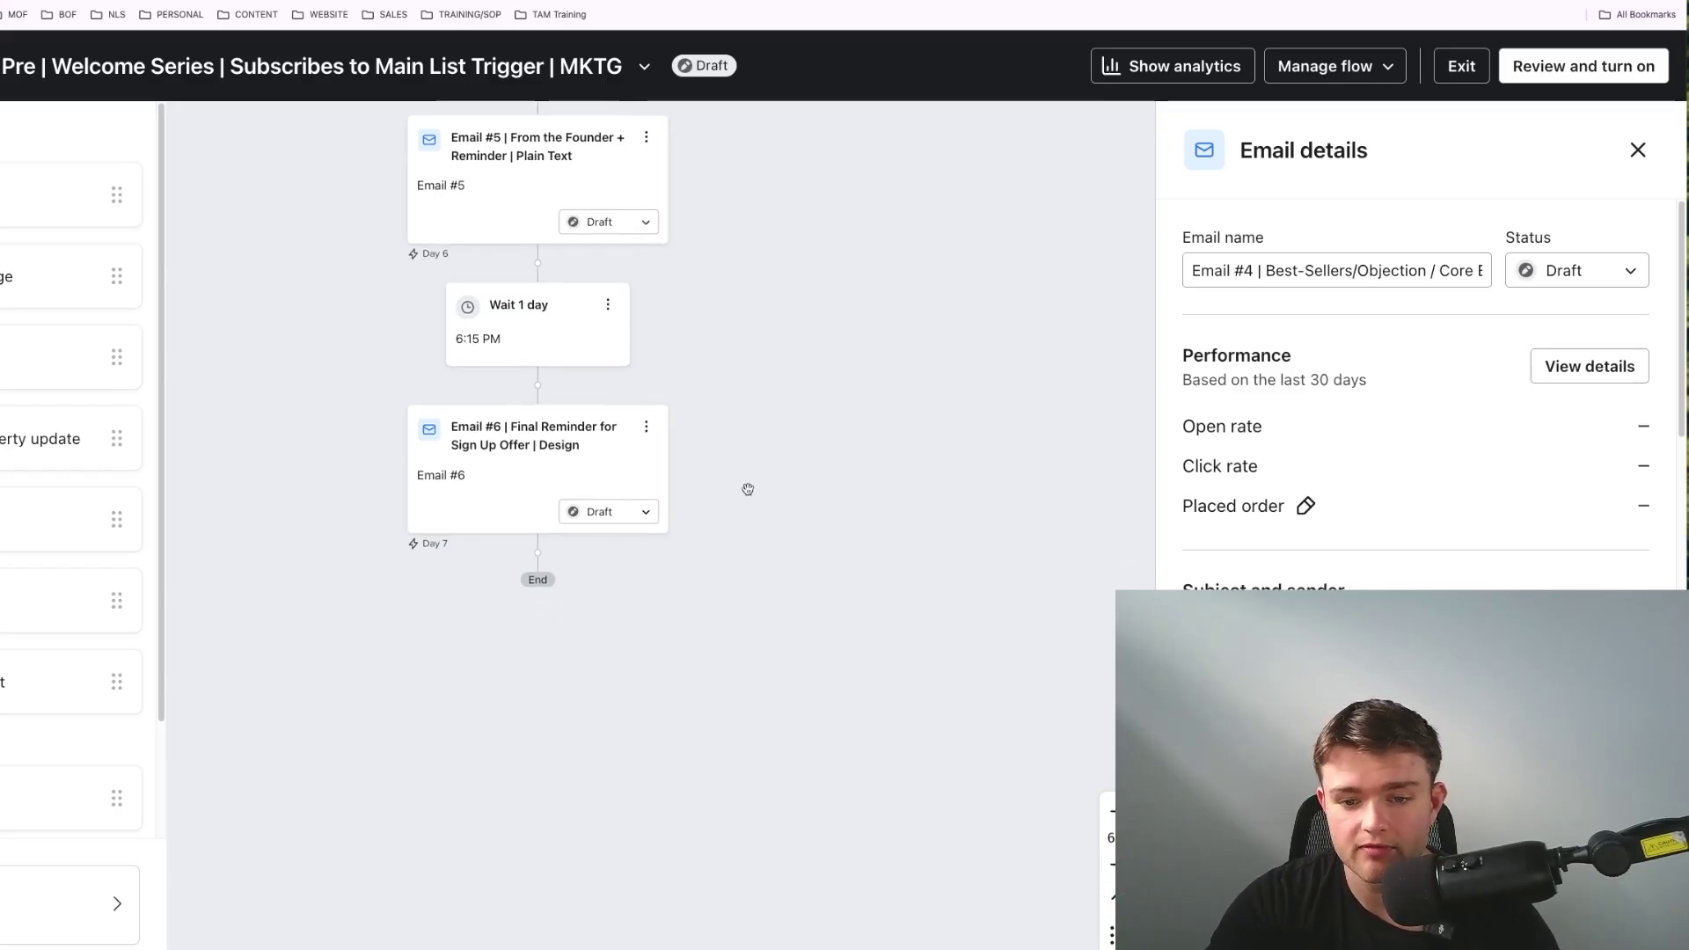
# Step: Trace the flow from Email #6 back up to Email #1 and the conditional split
pyautogui.scroll(10, 748, 489)
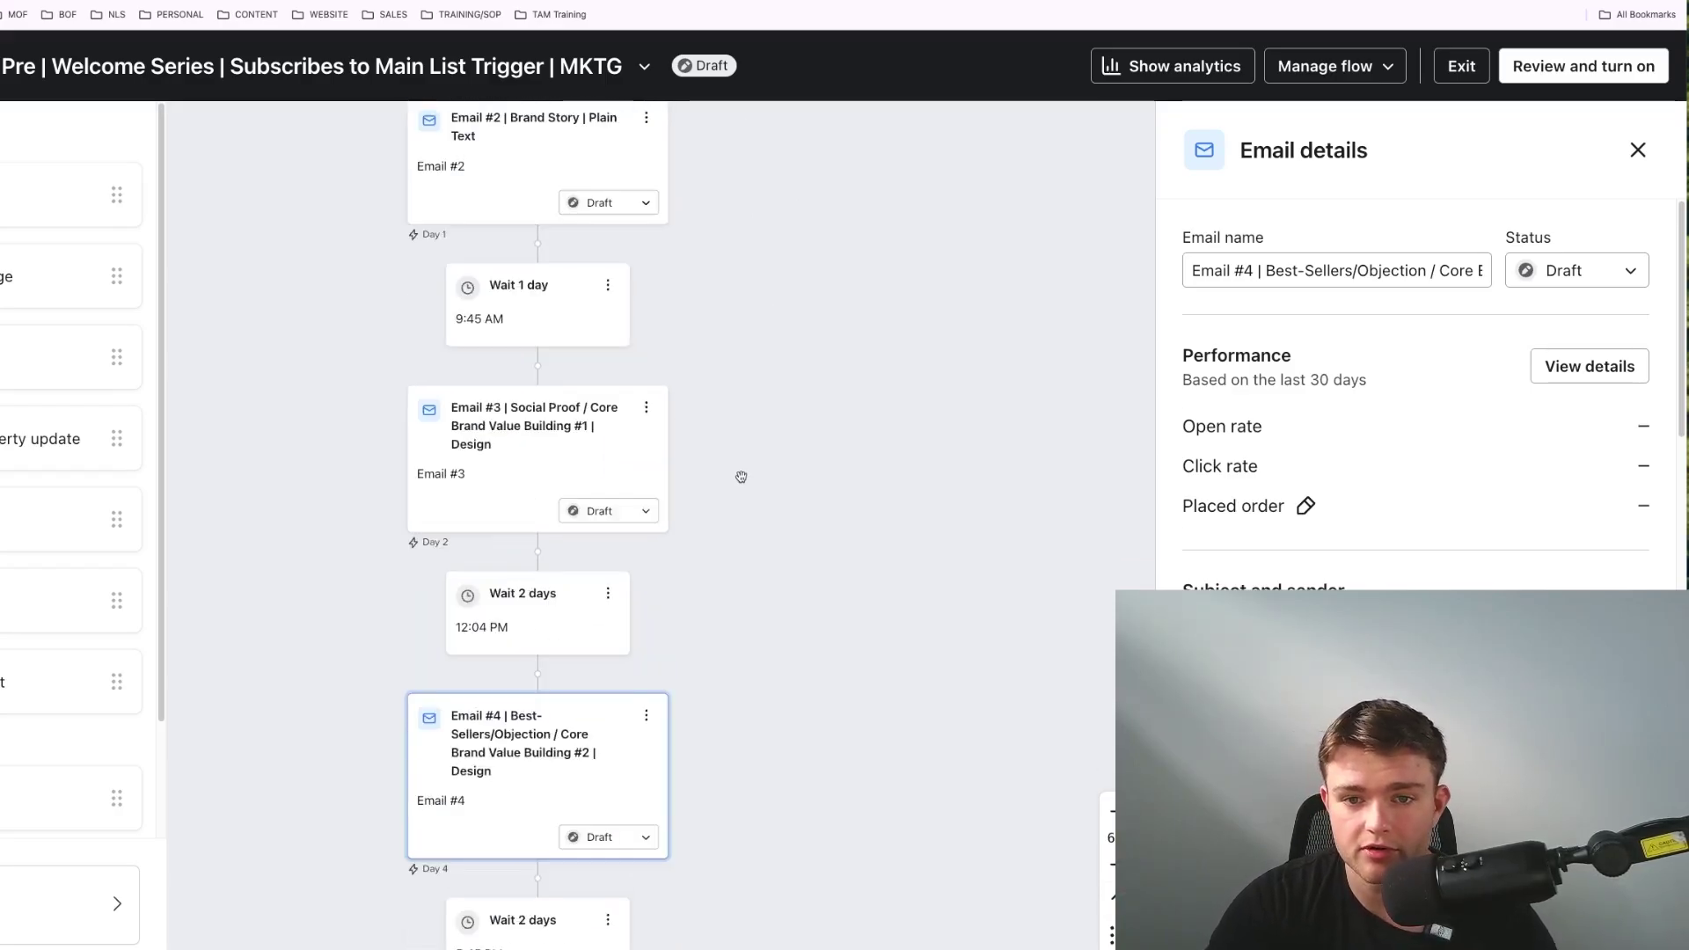
pyautogui.scroll(-10, 791, 492)
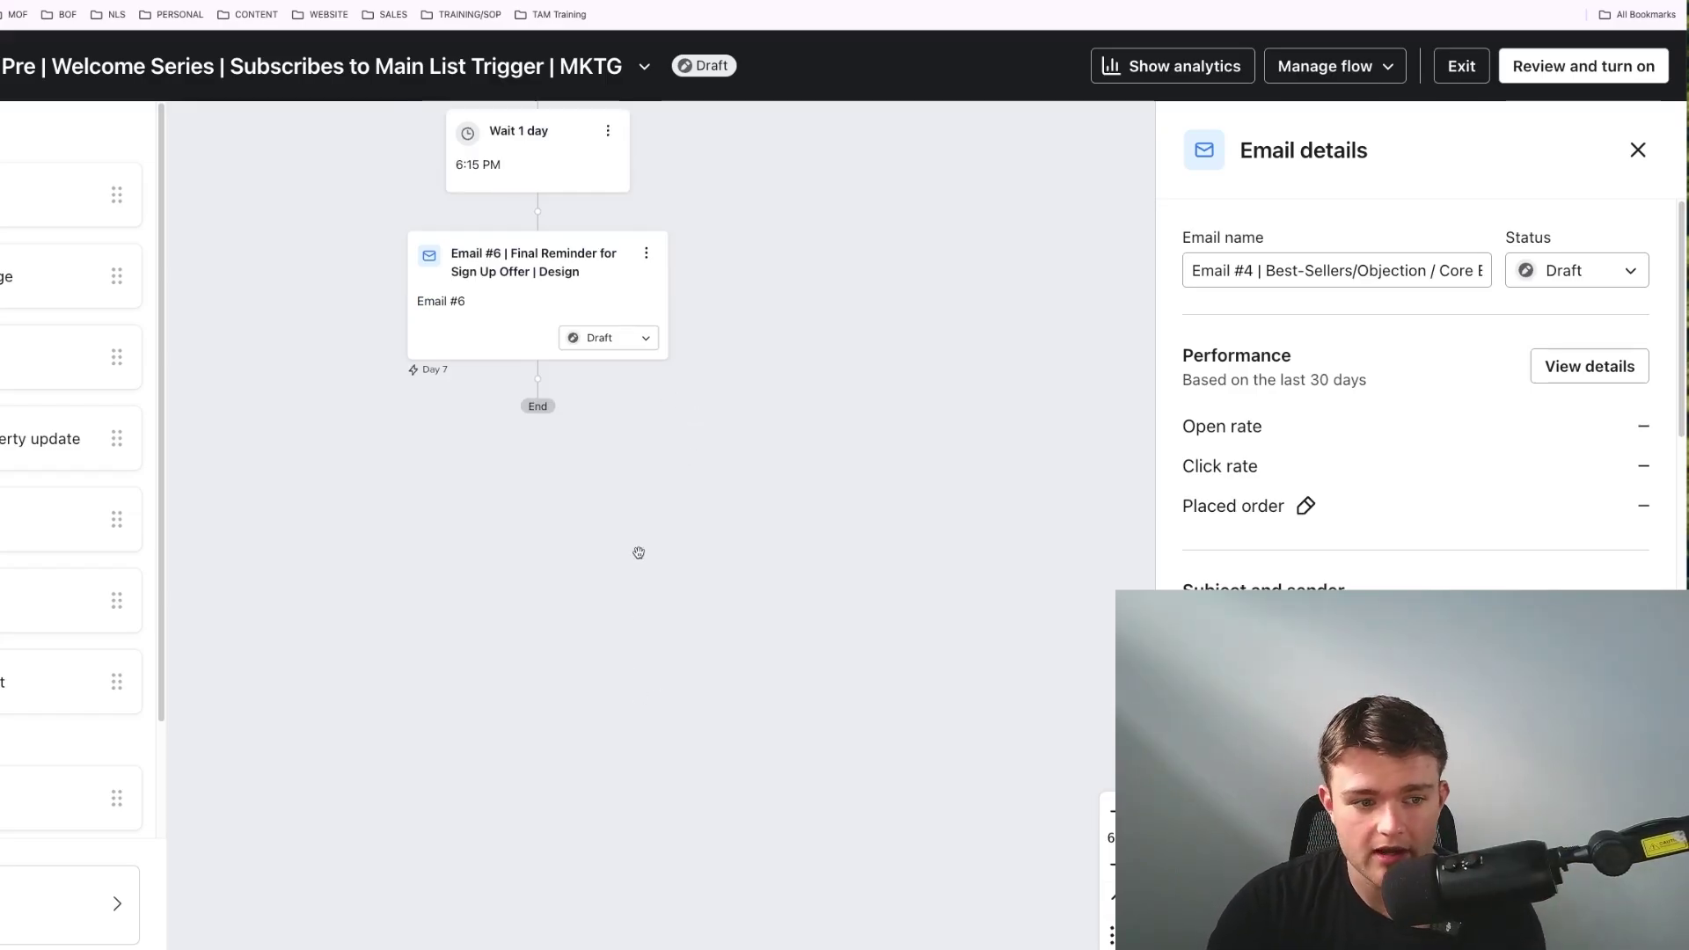
pyautogui.scroll(1, 647, 550)
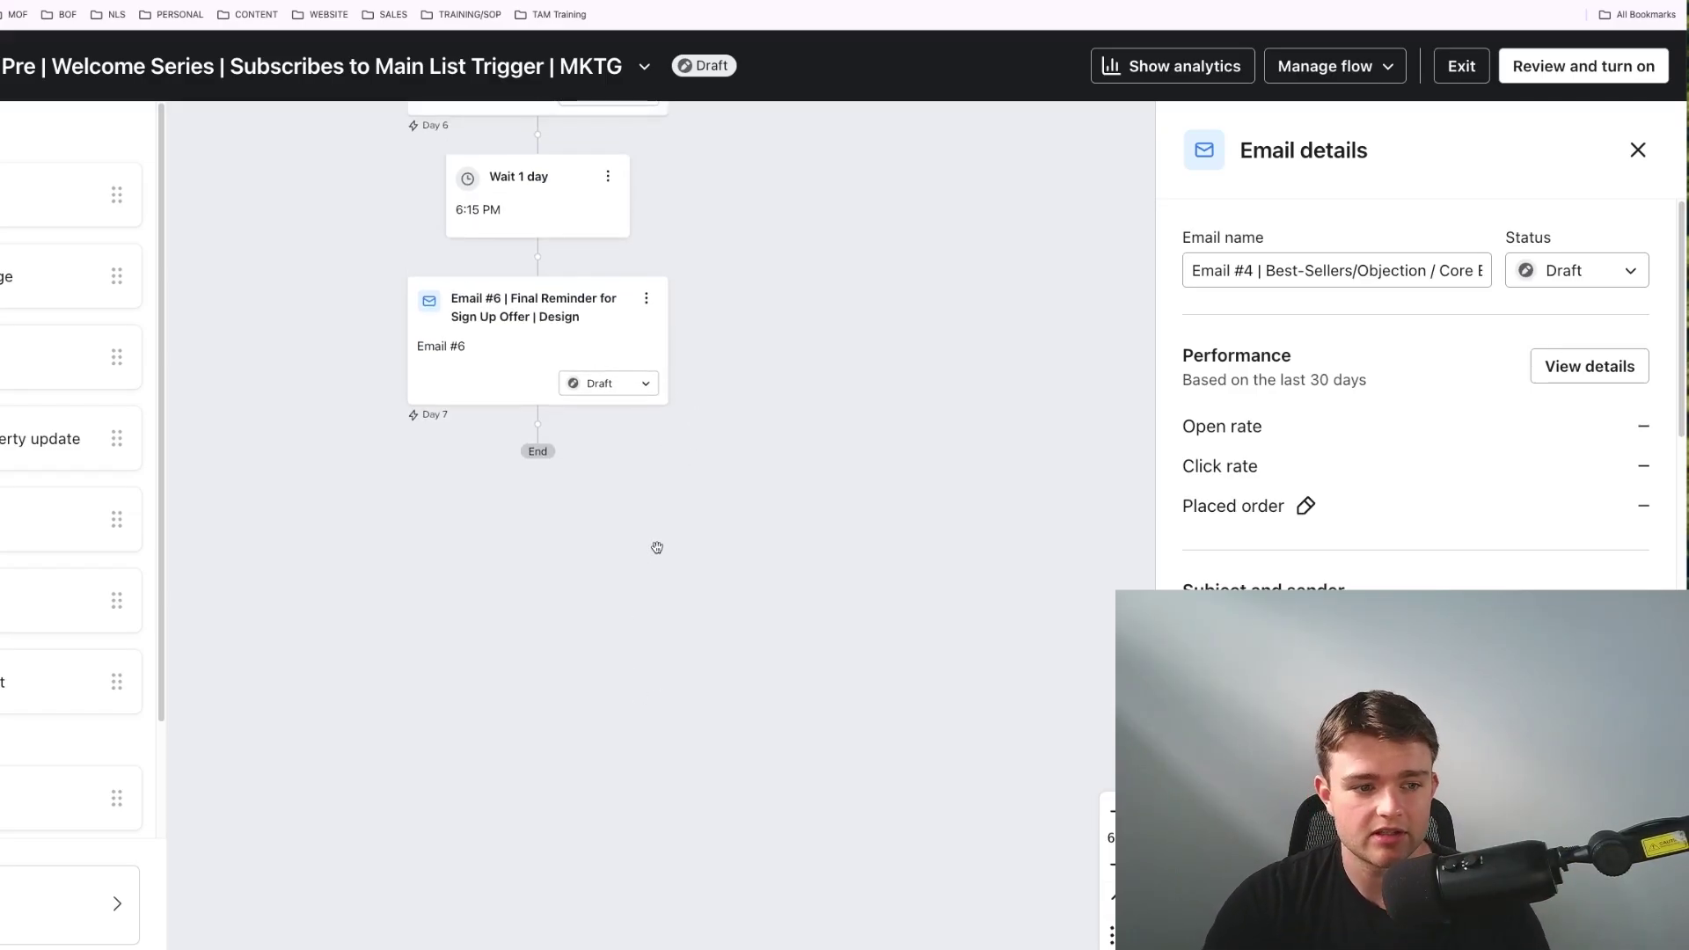
pyautogui.scroll(1, 660, 505)
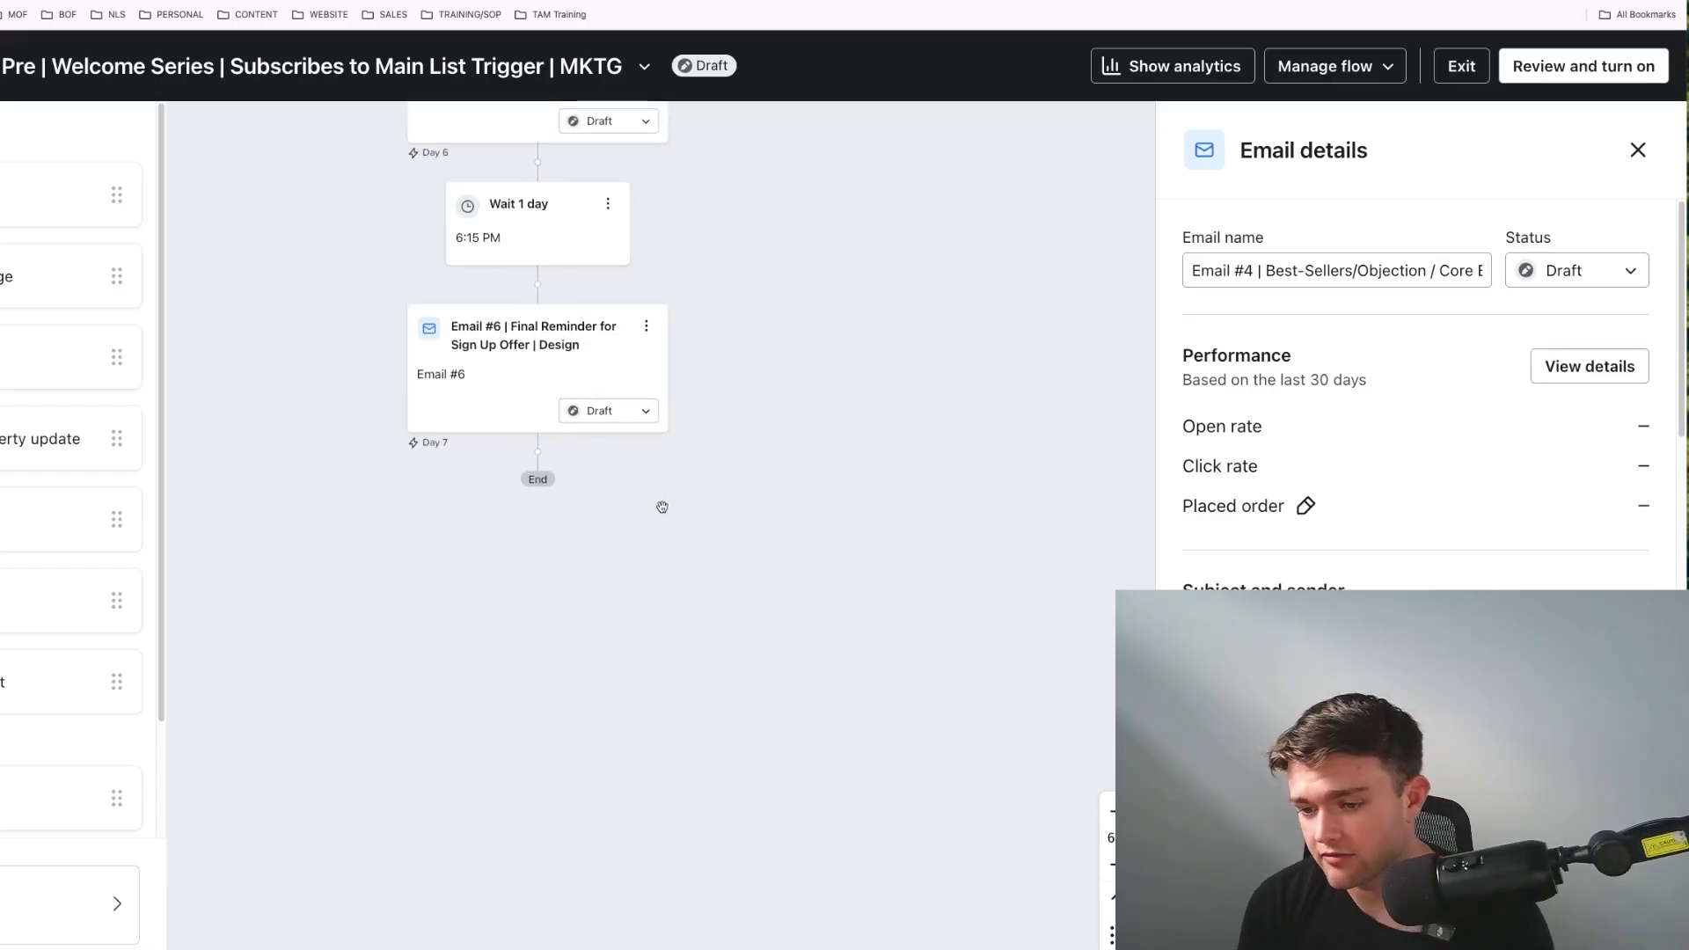
pyautogui.scroll(15, 713, 418)
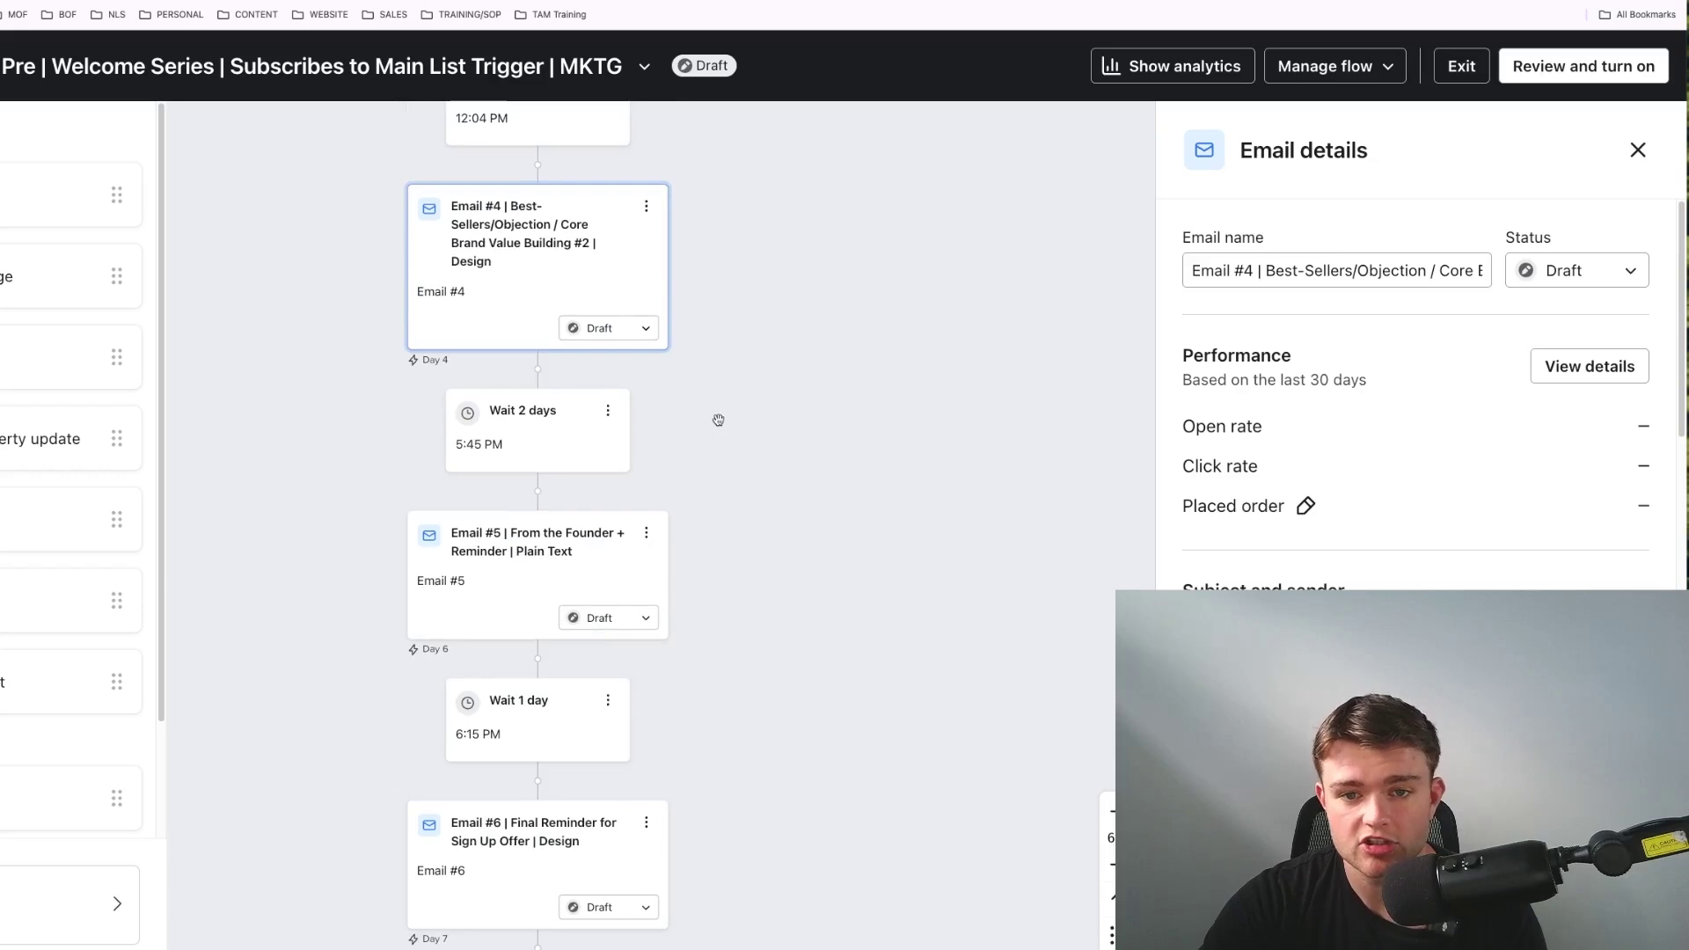
pyautogui.scroll(20, 721, 421)
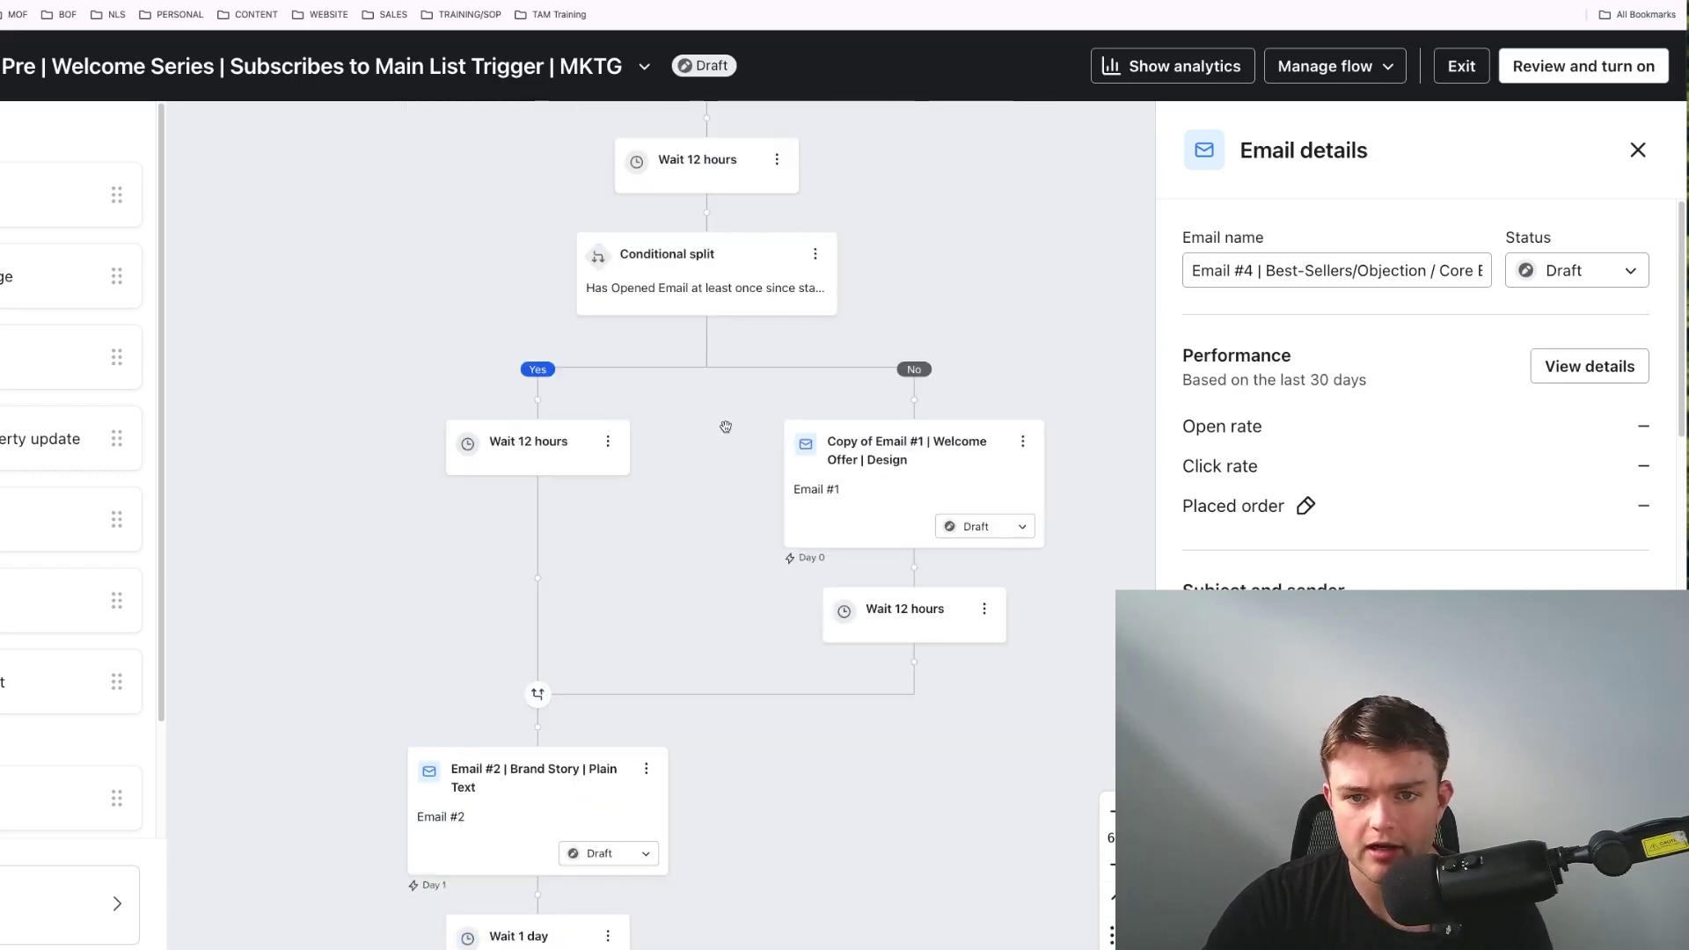
pyautogui.moveTo(703, 308); pyautogui.dragTo(587, 208)
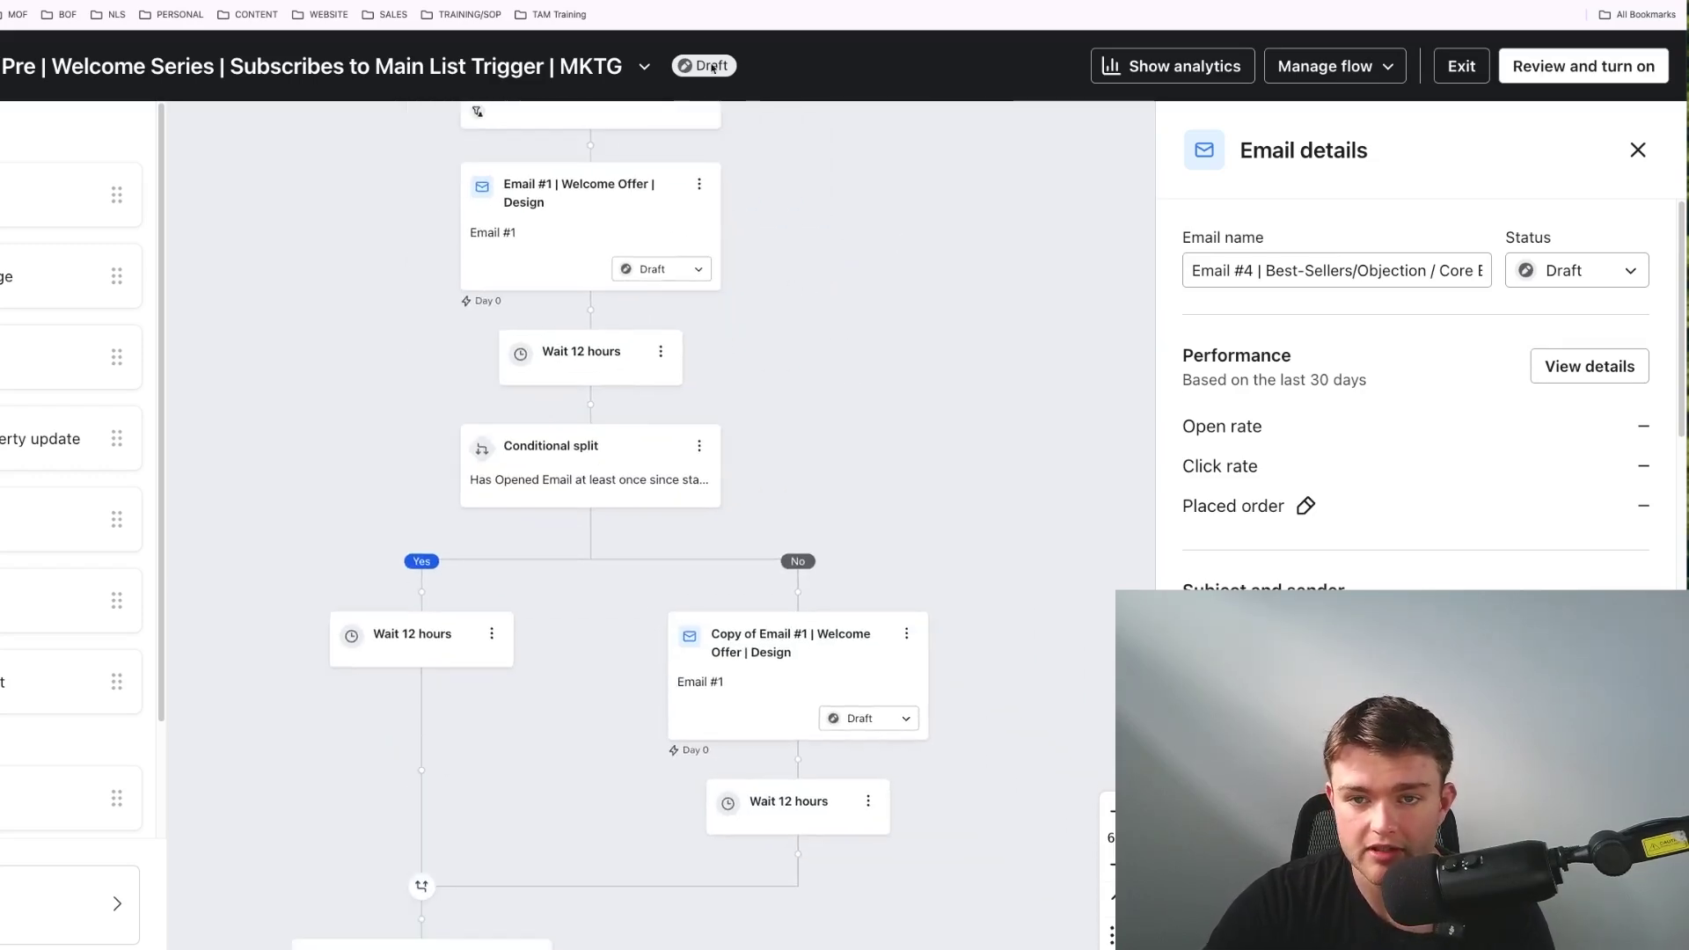
# Step: Check the Email #1 welcome offer design on the design board, and return to Email #2 in the flow
pyautogui.hotkey('ctrl', 'Tab')
pyautogui.hscroll(-10, 358, 411)
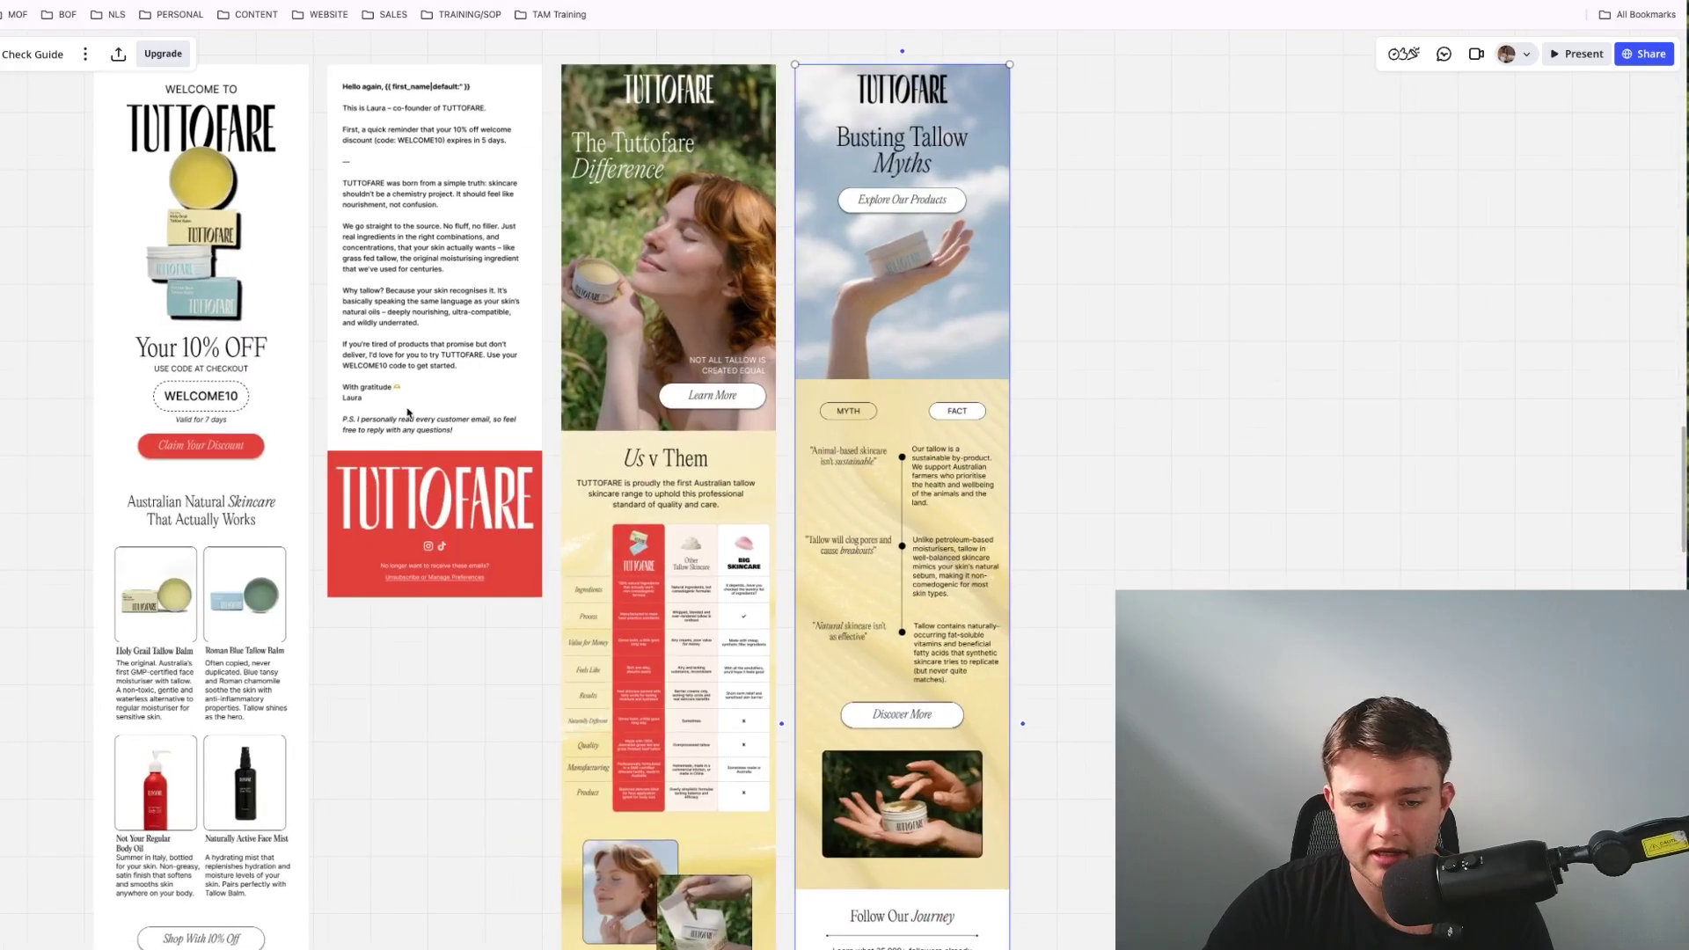
pyautogui.scroll(2, 473, 503)
pyautogui.hotkey('ctrl', 'shift', 'Tab')
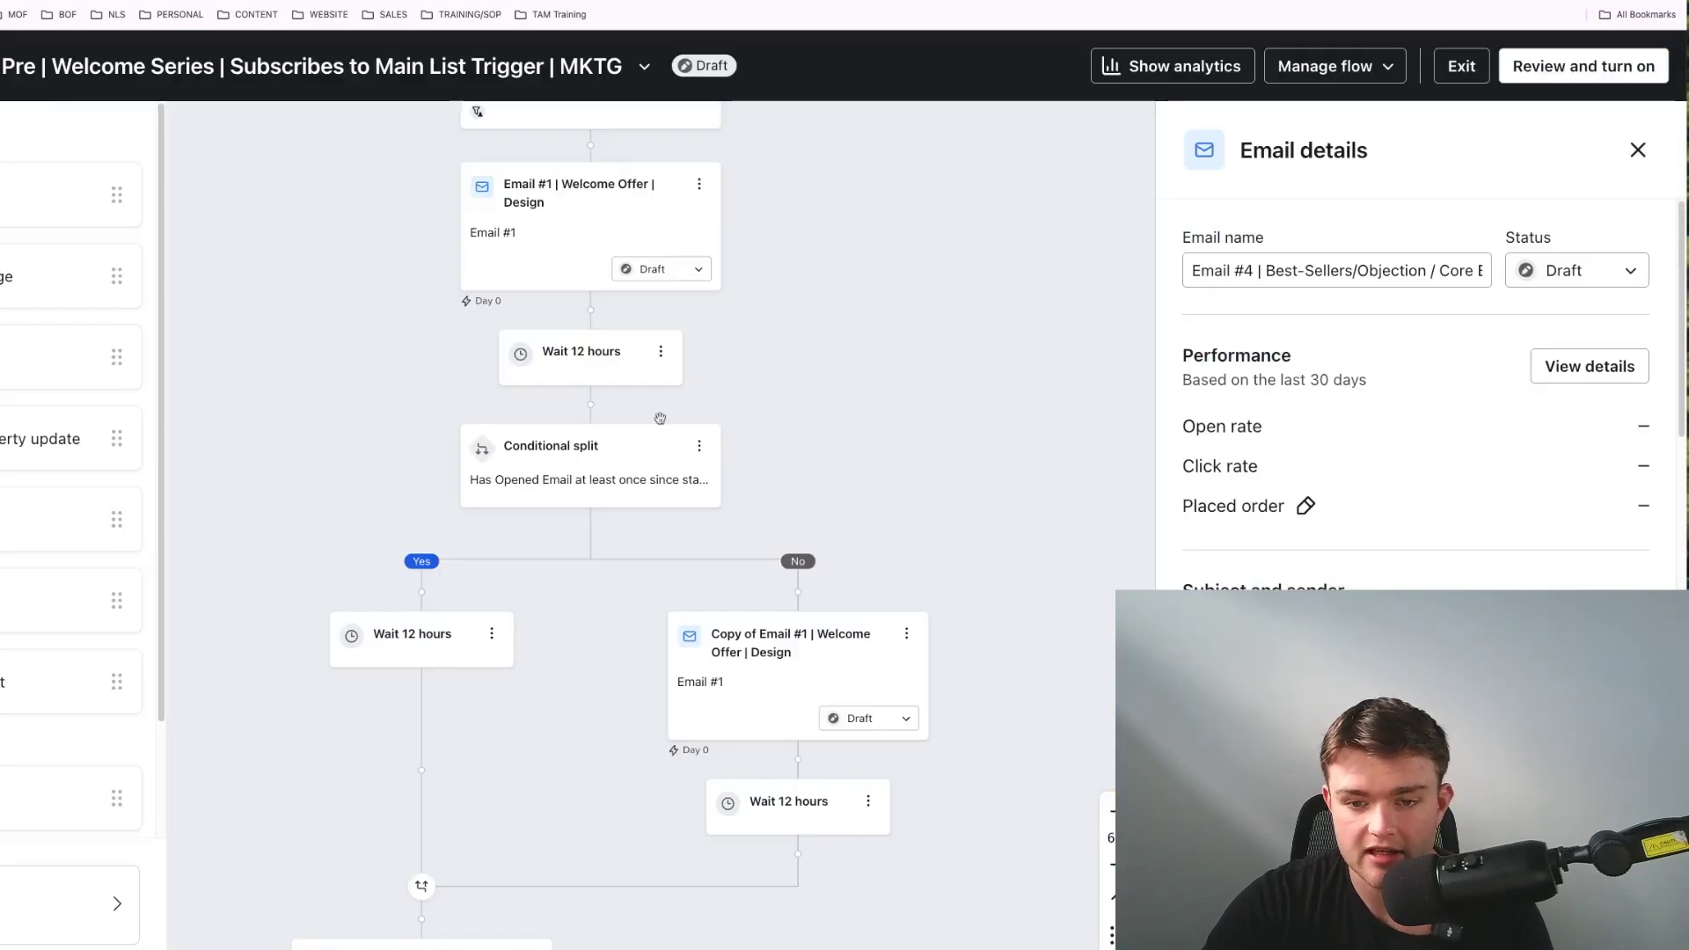
pyautogui.scroll(-3, 669, 605)
pyautogui.scroll(-2, 723, 607)
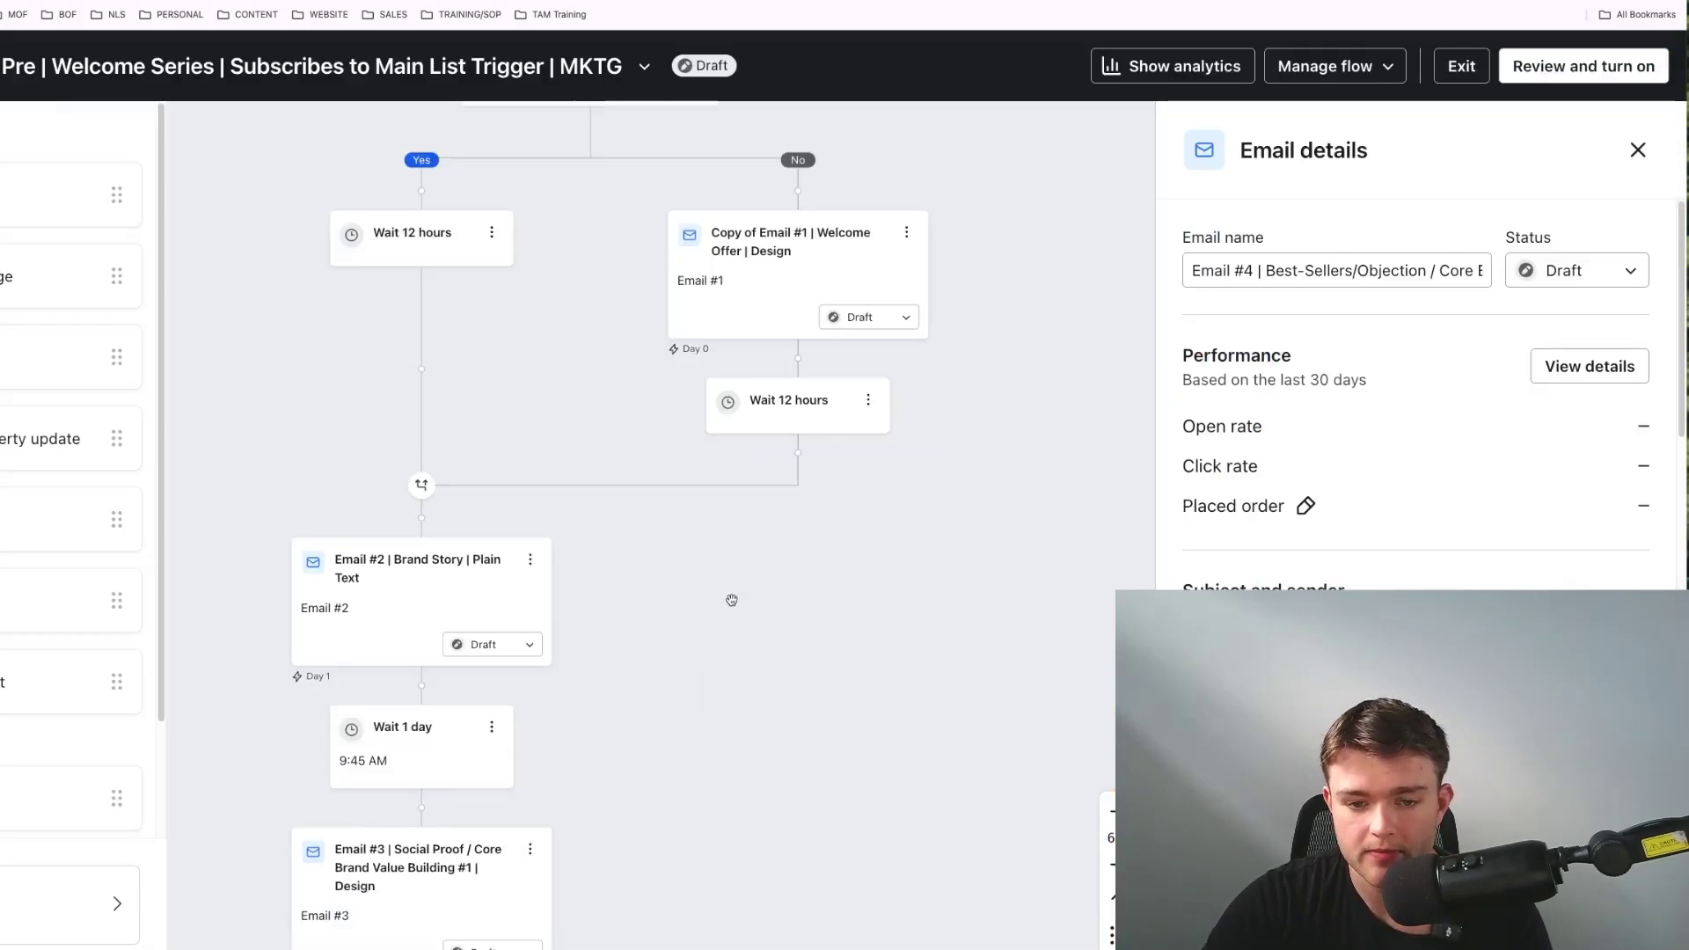
# Step: Review the plain-text brand story design on the board, and return to the flow's Emails #2 and #3
pyautogui.click(660, 2)
pyautogui.scroll(5, 739, 400)
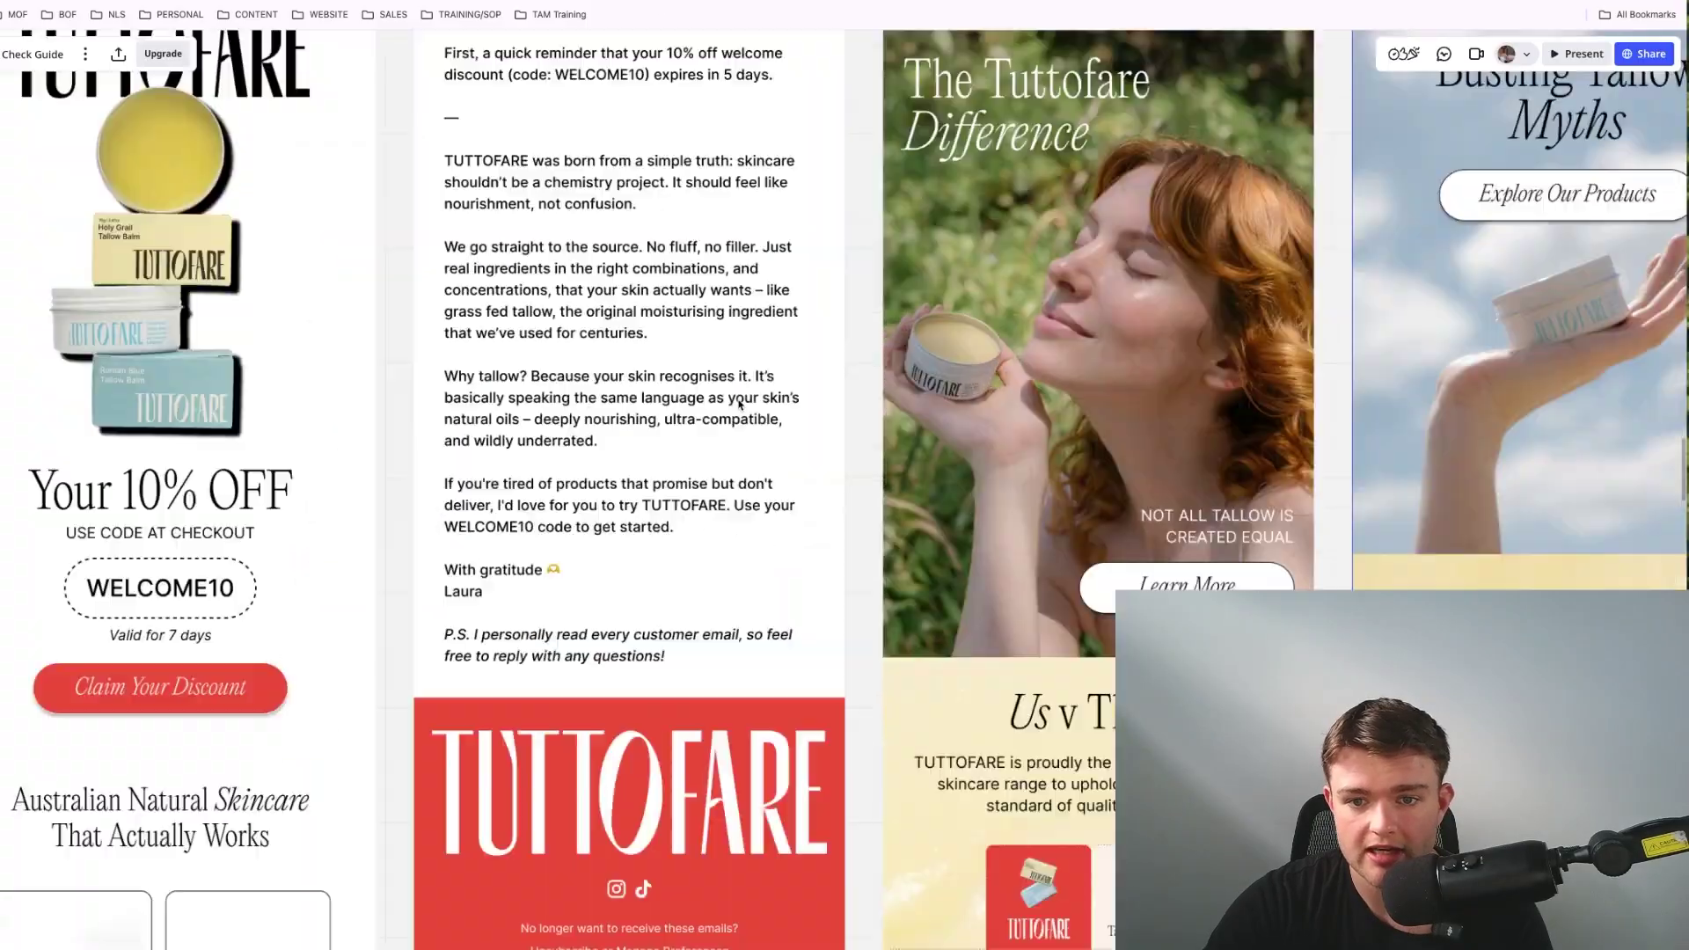
pyautogui.scroll(-3, 673, 336)
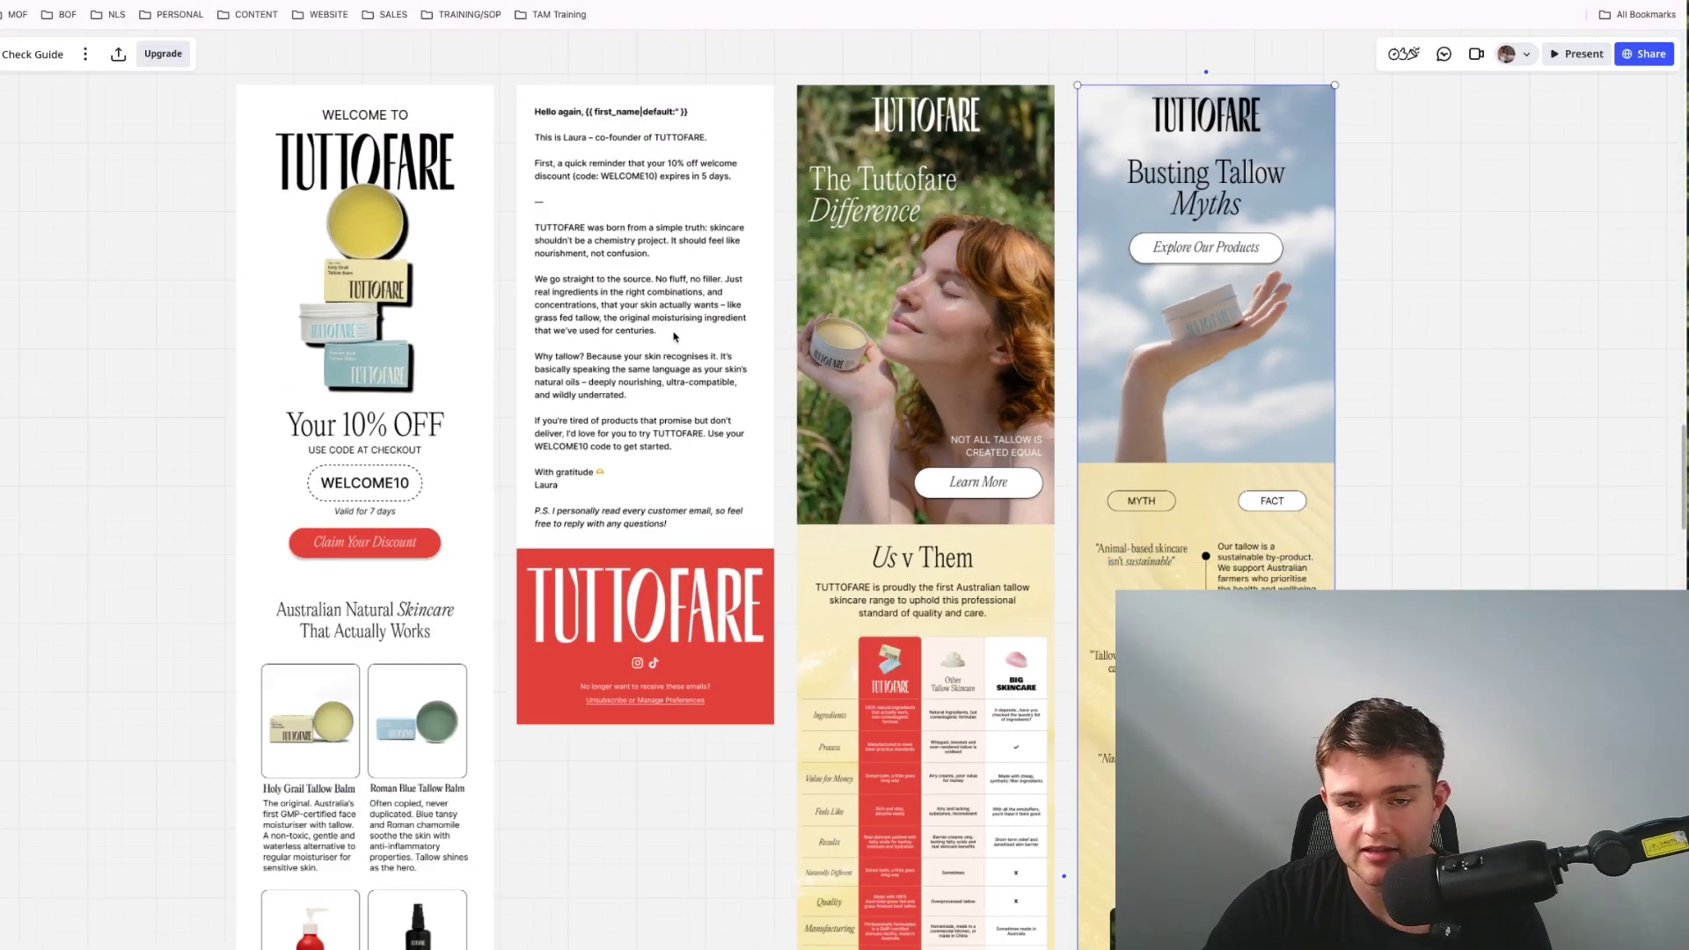
pyautogui.scroll(4, 677, 337)
pyautogui.hscroll(5, 680, 338)
pyautogui.scroll(1, 680, 337)
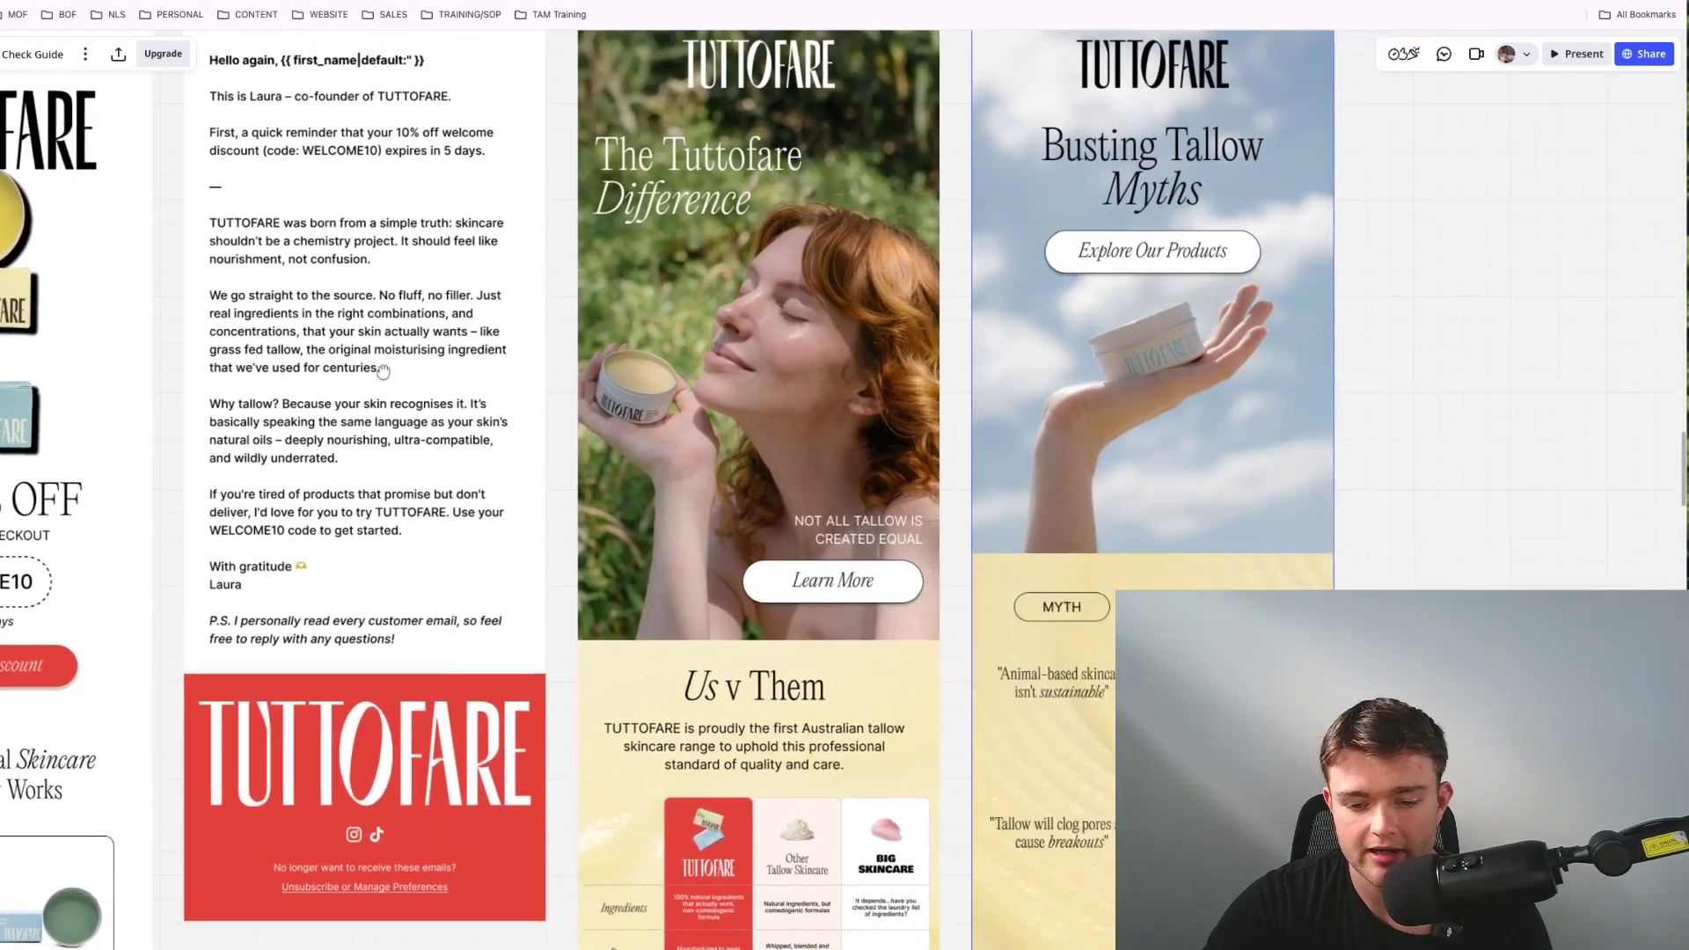
pyautogui.hotkey('ctrl', 'Tab')
pyautogui.scroll(-3, 719, 471)
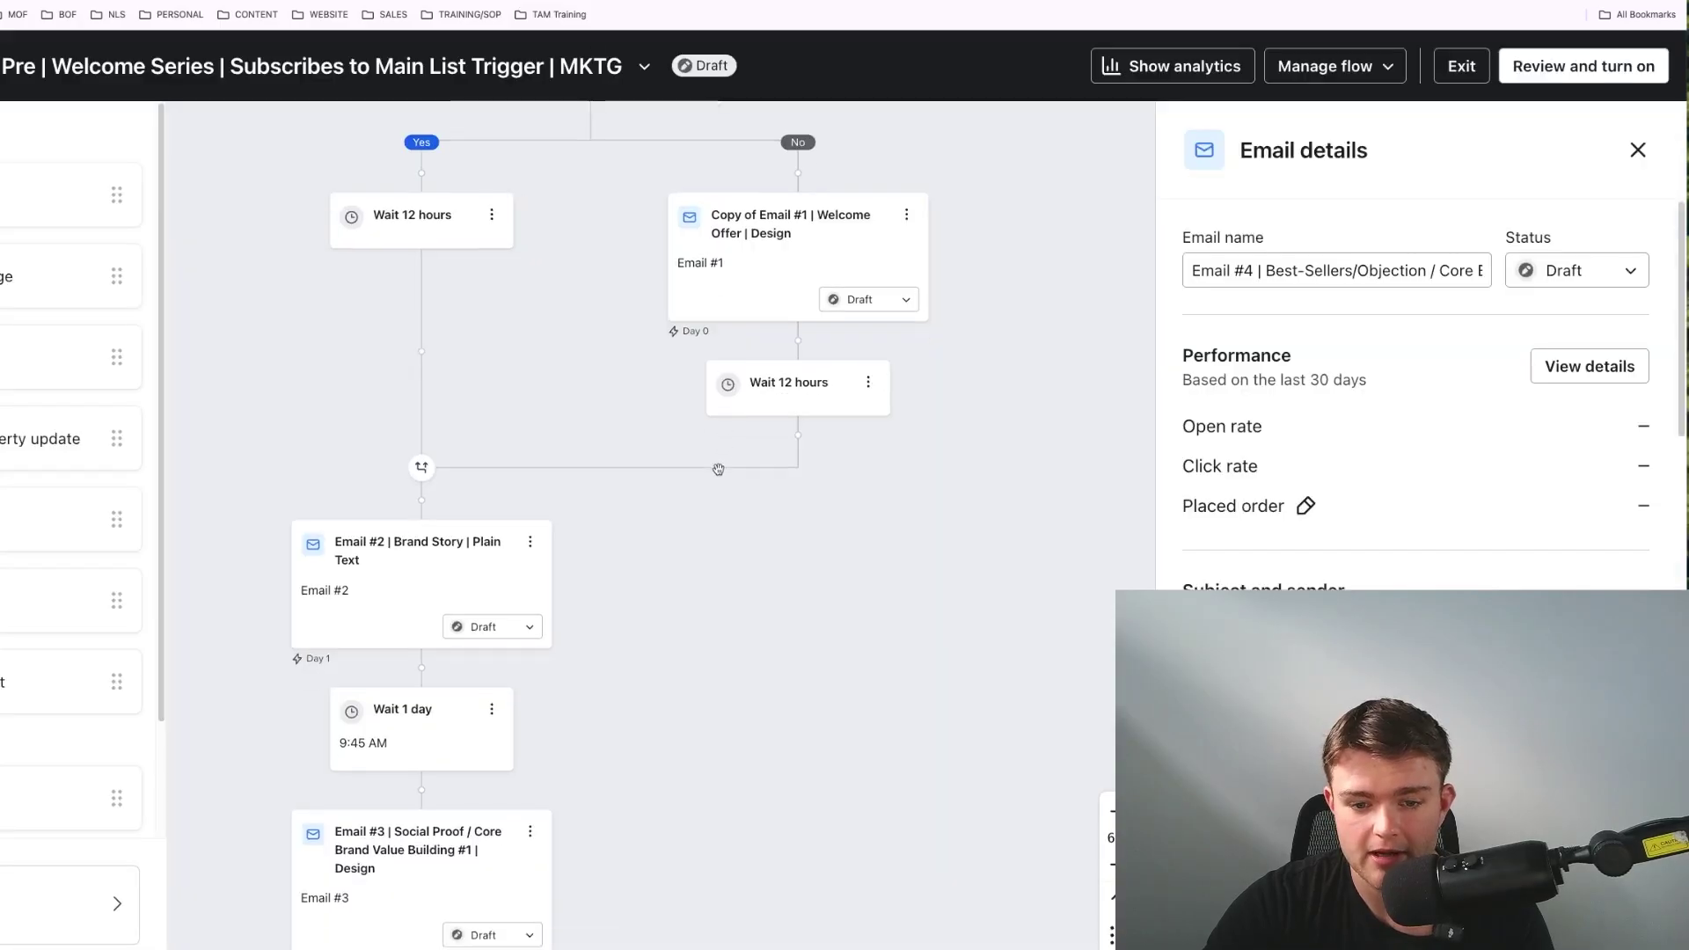
# Step: Review the third and fourth email designs on the board, from their headers to the customer reviews and Instagram sections
pyautogui.hotkey('ctrl', 'shift', 'Tab')
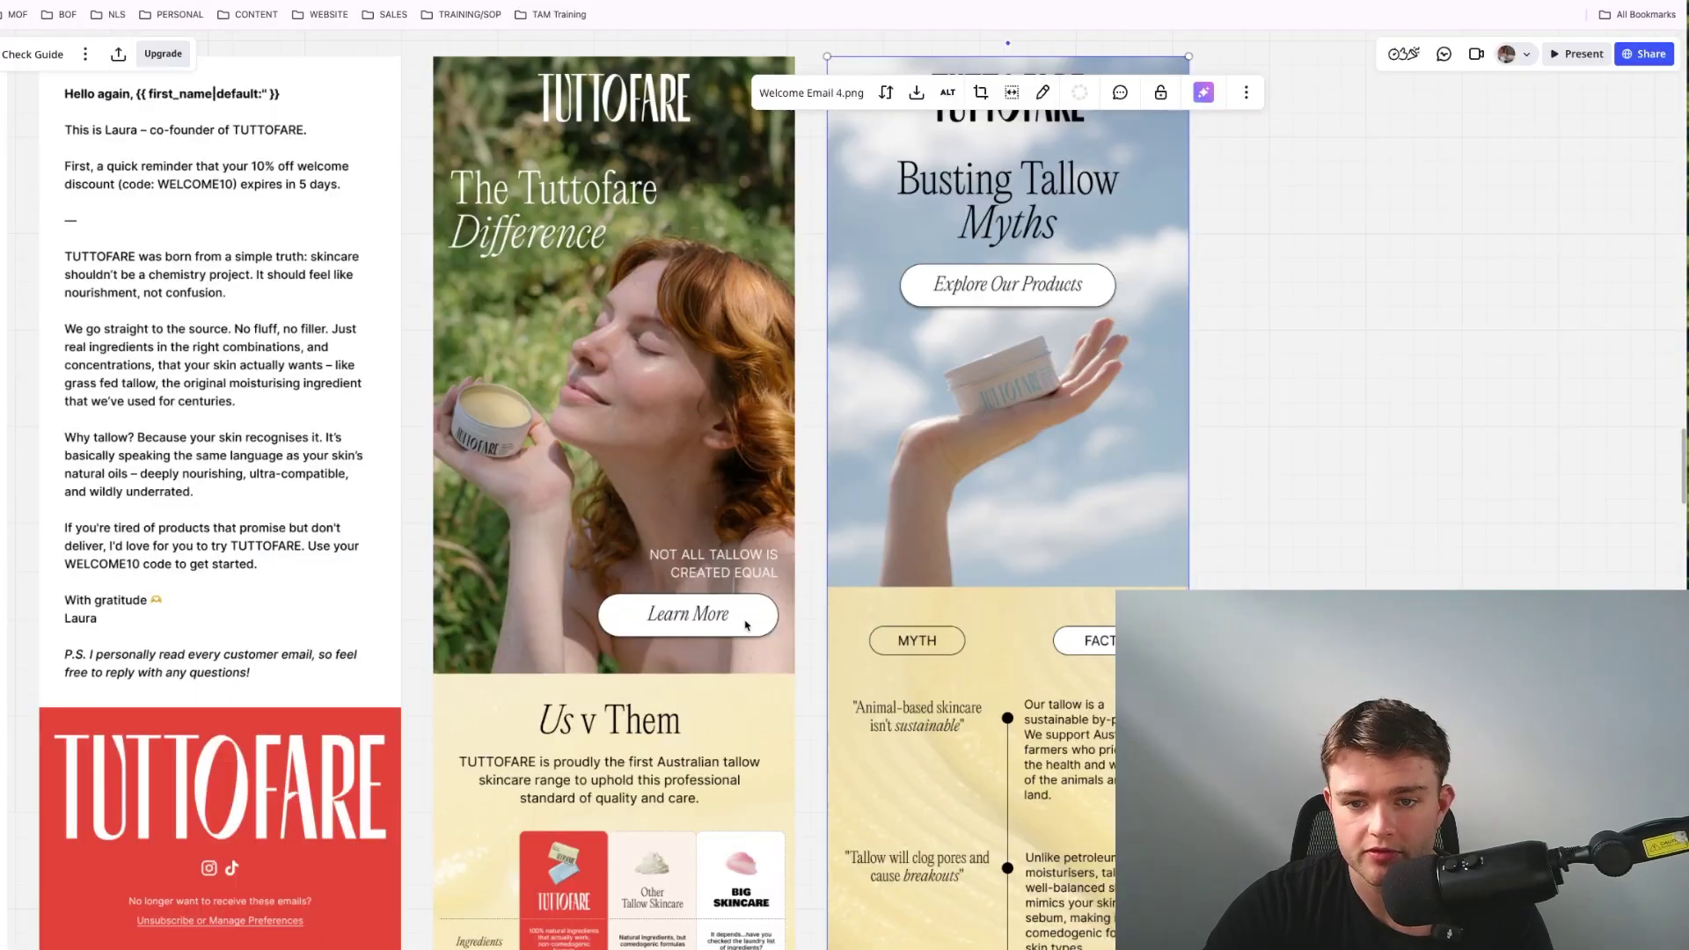
pyautogui.scroll(-7, 746, 625)
pyautogui.scroll(-3, 723, 456)
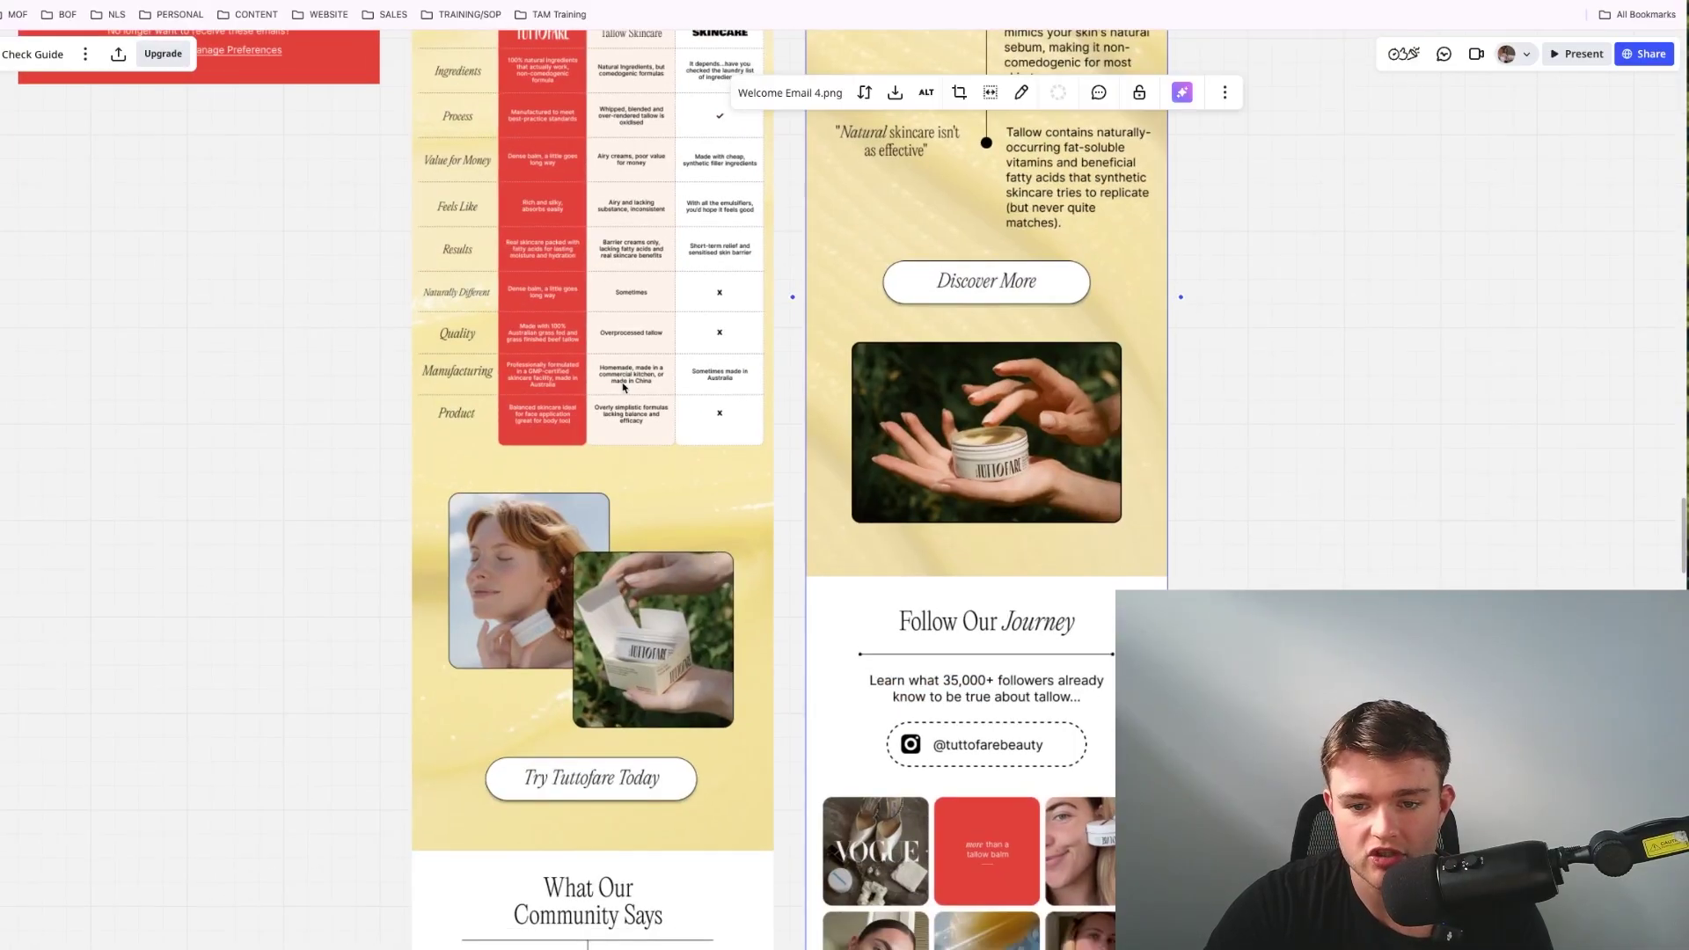
pyautogui.scroll(-6, 623, 387)
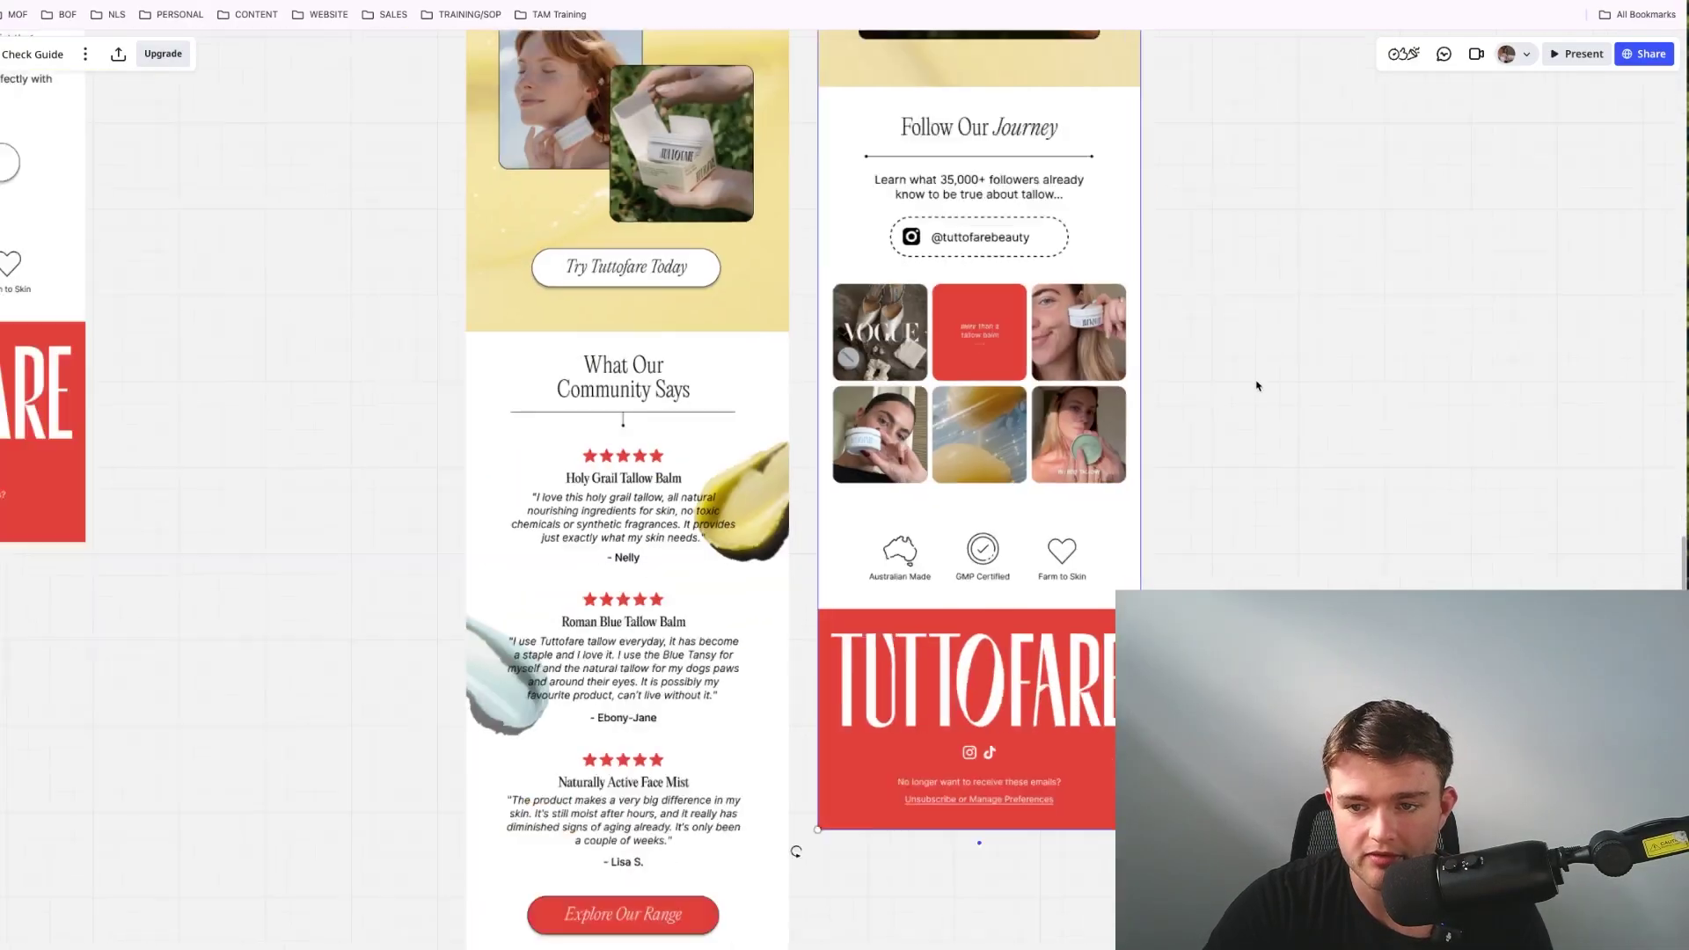
pyautogui.scroll(10, 1257, 386)
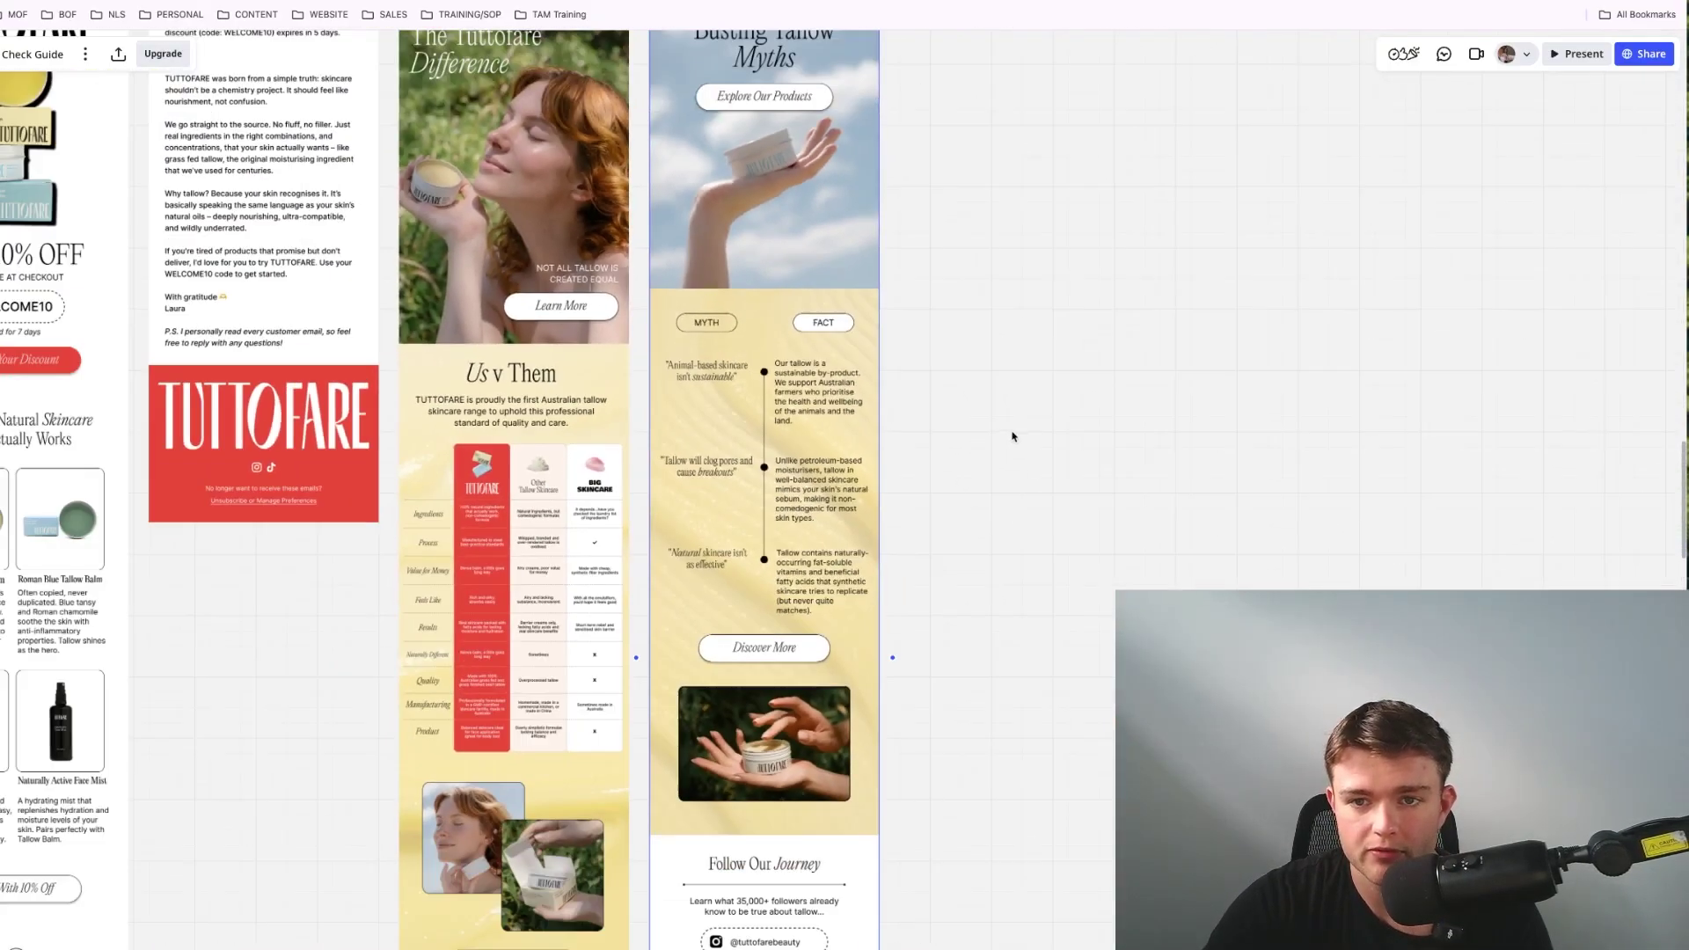
pyautogui.scroll(2, 1012, 436)
# Step: Return to the welcome series flow and review the waits and send days from Email #3 through Email #6
pyautogui.click(616, 2)
pyautogui.scroll(-5, 692, 596)
pyautogui.scroll(-1, 695, 599)
pyautogui.scroll(-1, 695, 599)
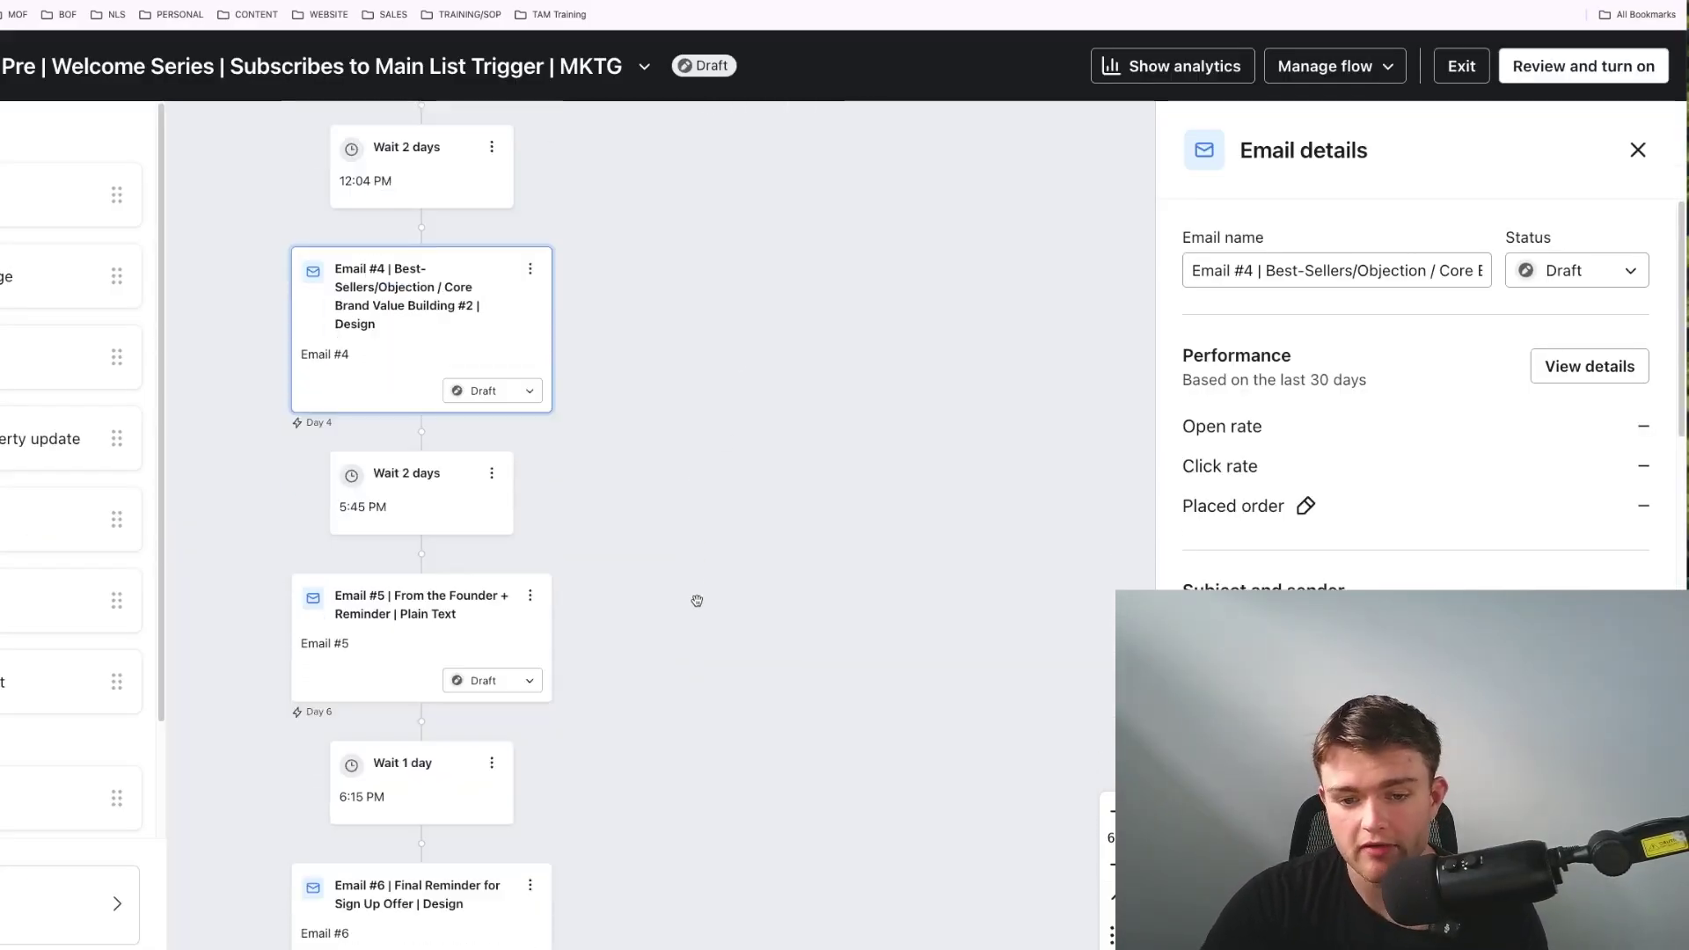
pyautogui.scroll(-2, 708, 795)
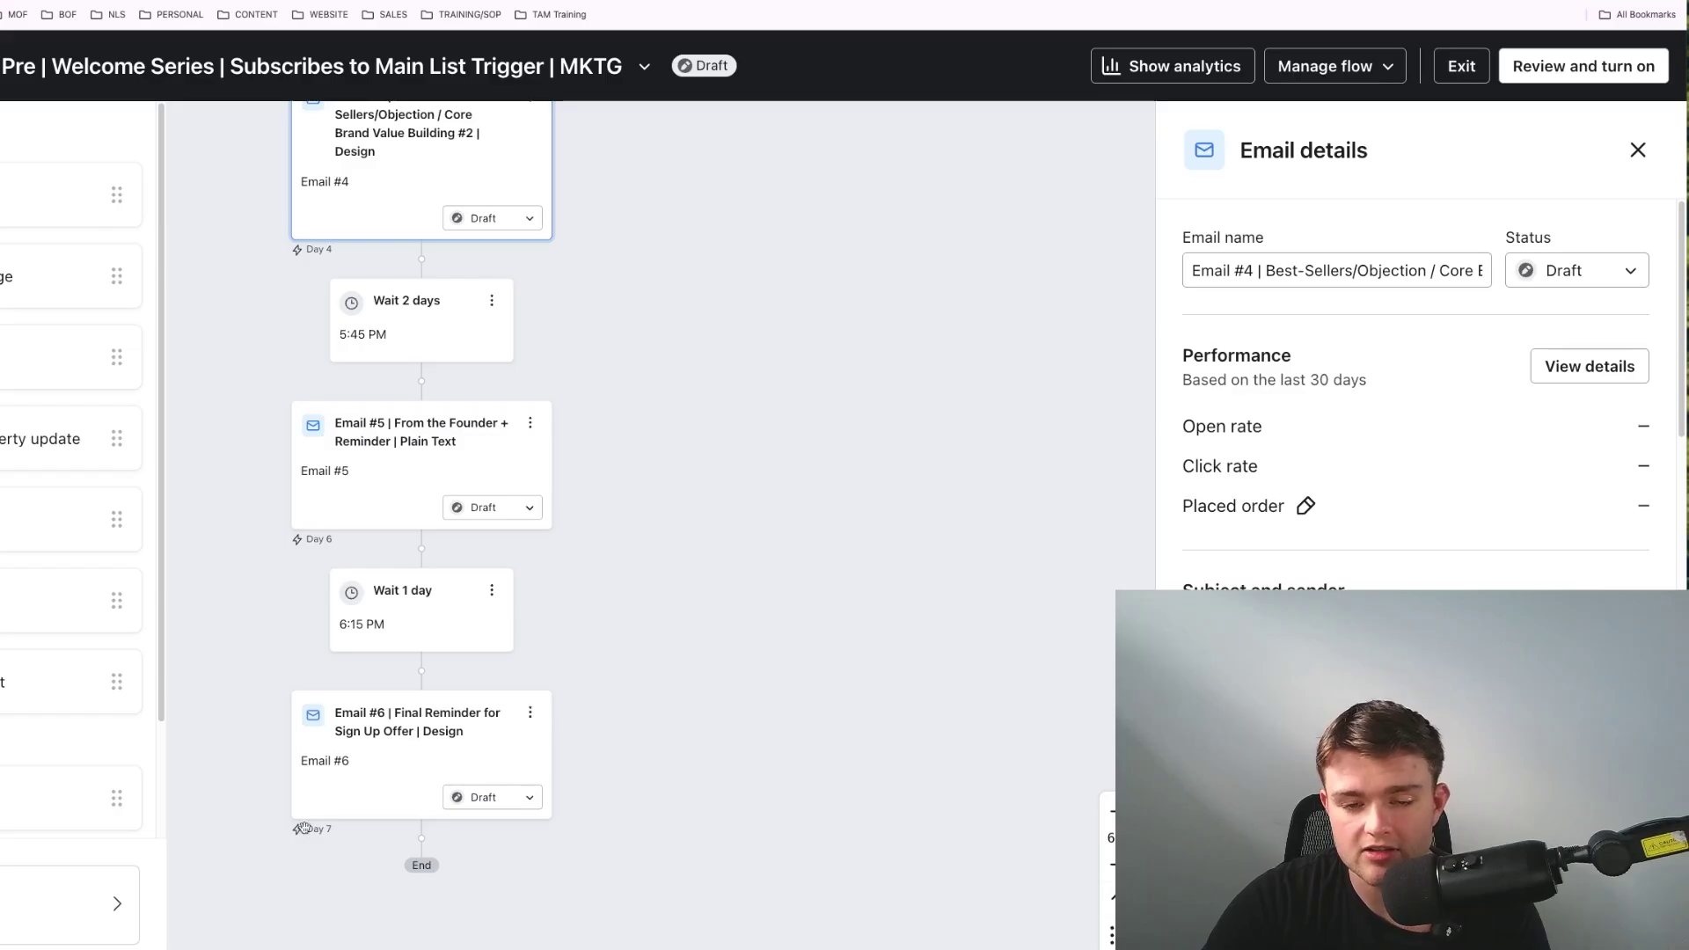
pyautogui.scroll(1, 676, 701)
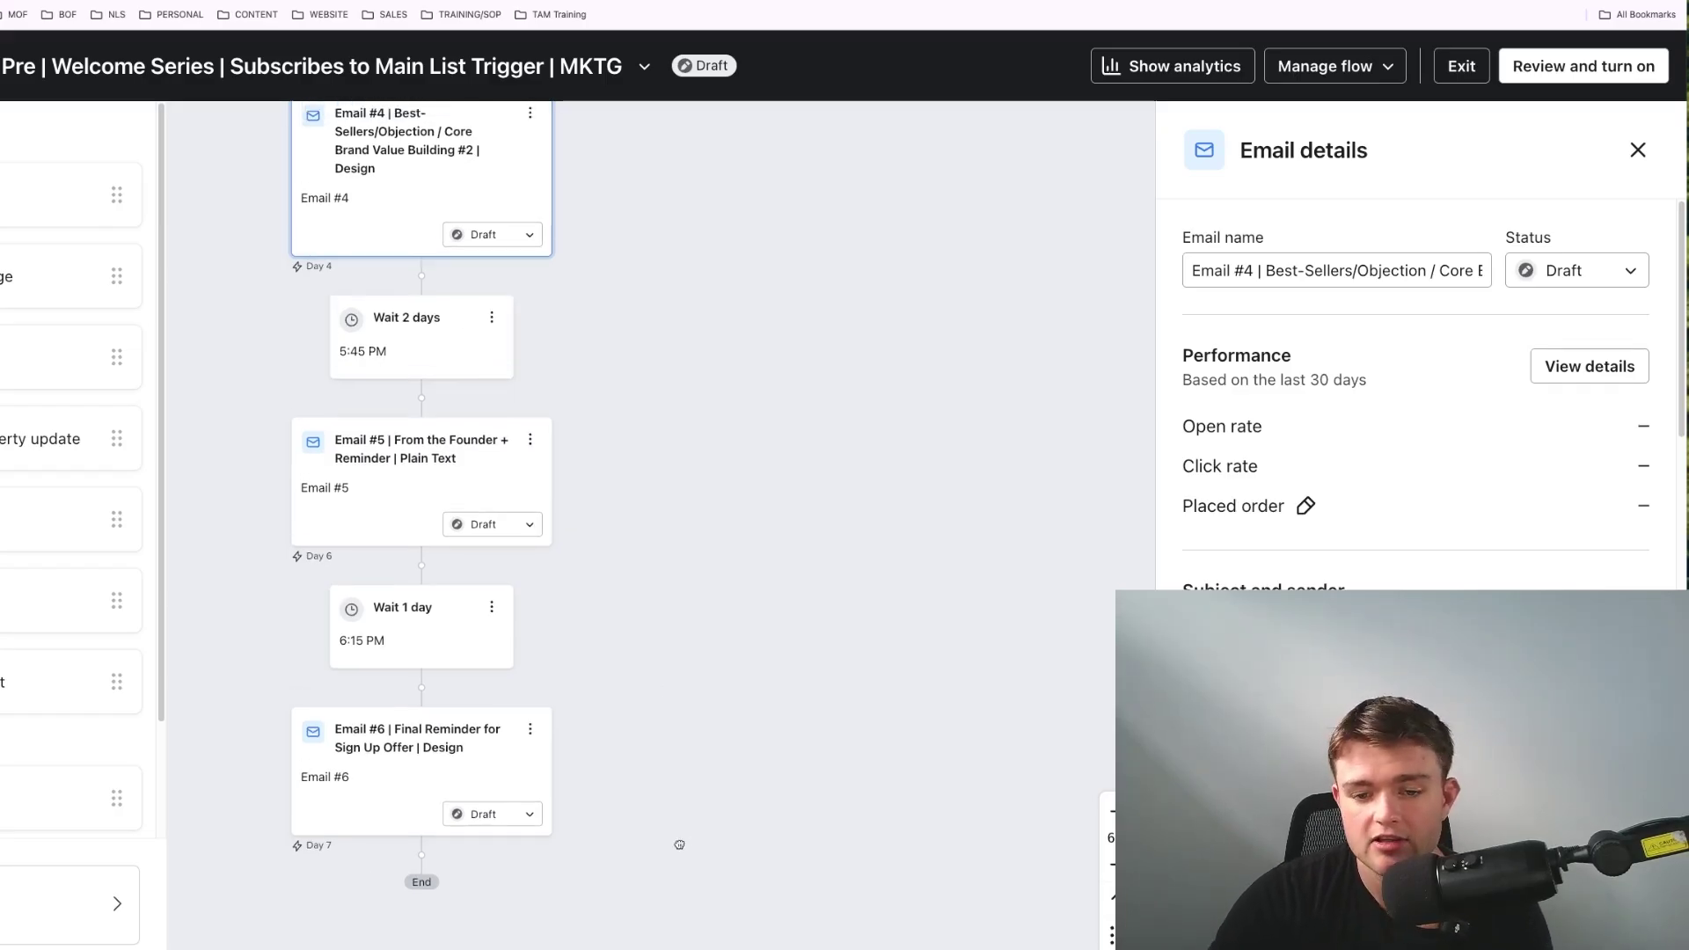
pyautogui.moveTo(662, 919); pyautogui.dragTo(728, 874)
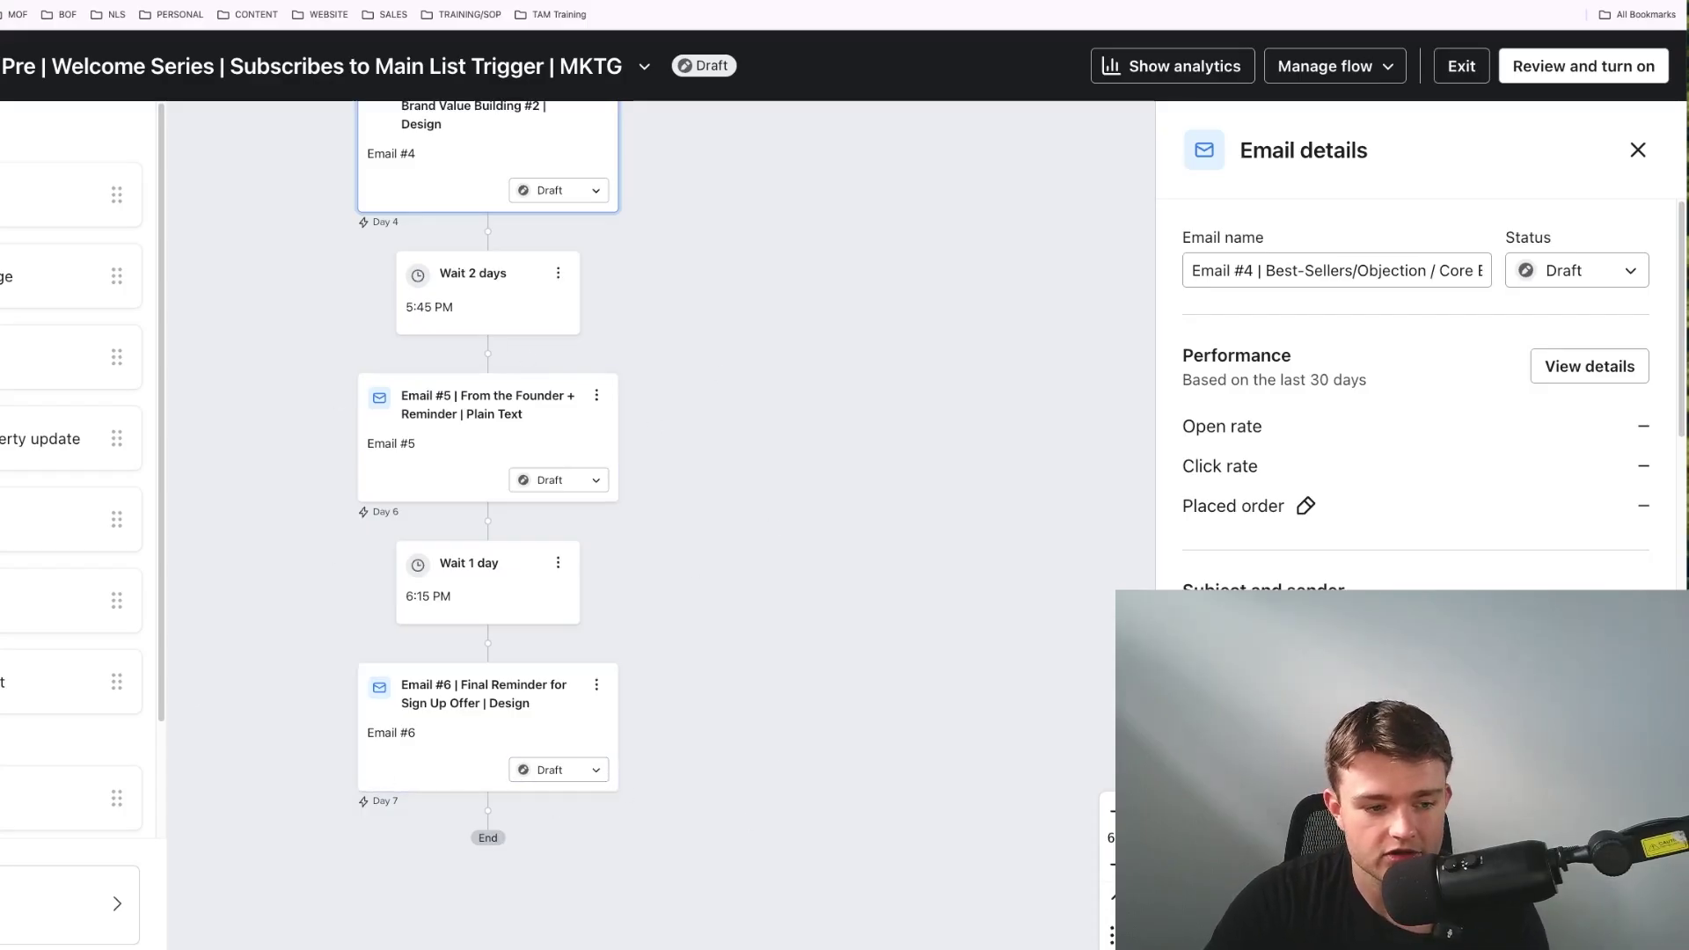
pyautogui.moveTo(674, 434); pyautogui.dragTo(676, 449)
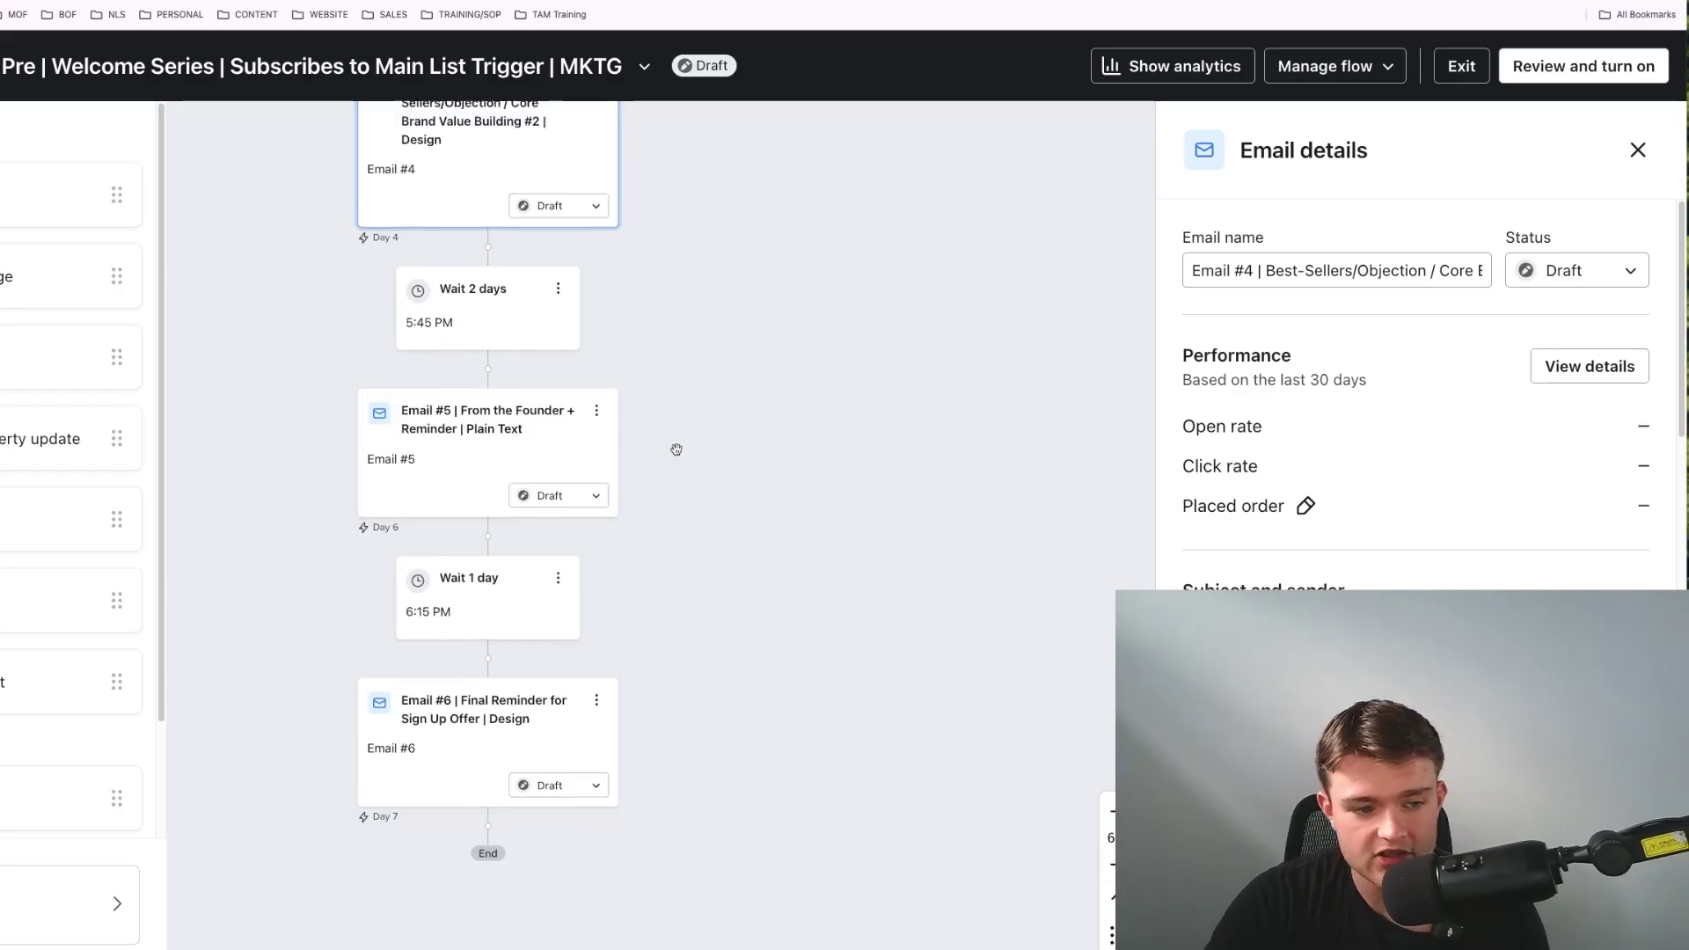
pyautogui.scroll(10, 677, 450)
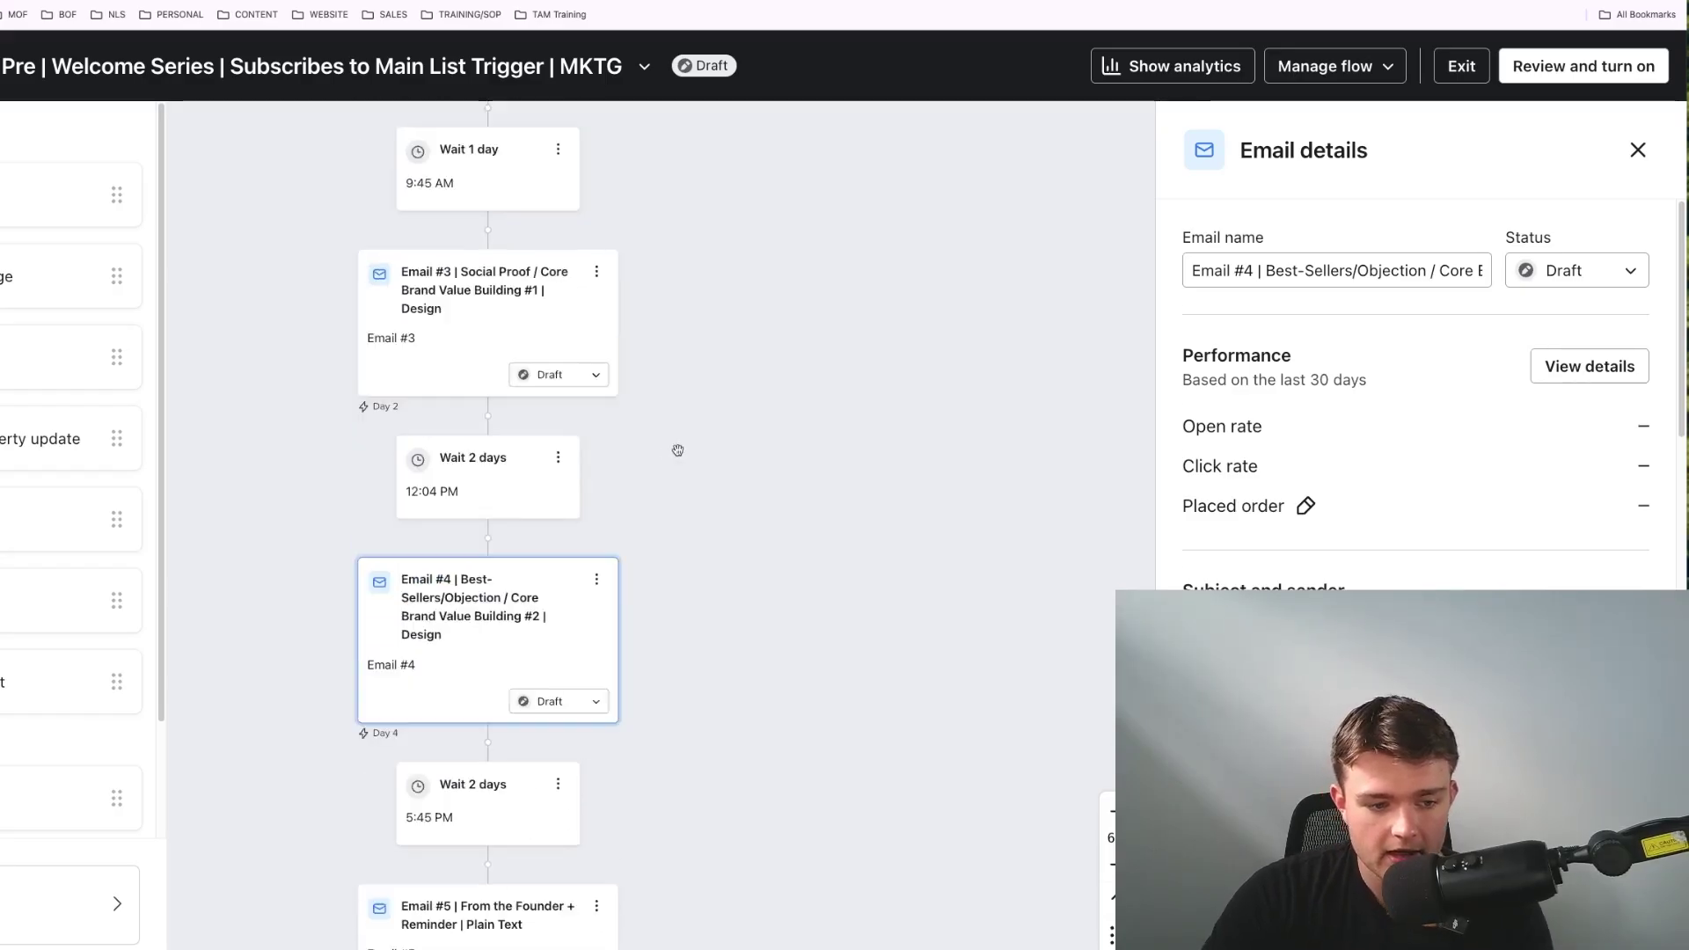
# Step: Review the start of the flow, from Email #3 back to the newsletter trigger and the Email #1 welcome offer
pyautogui.scroll(10, 678, 451)
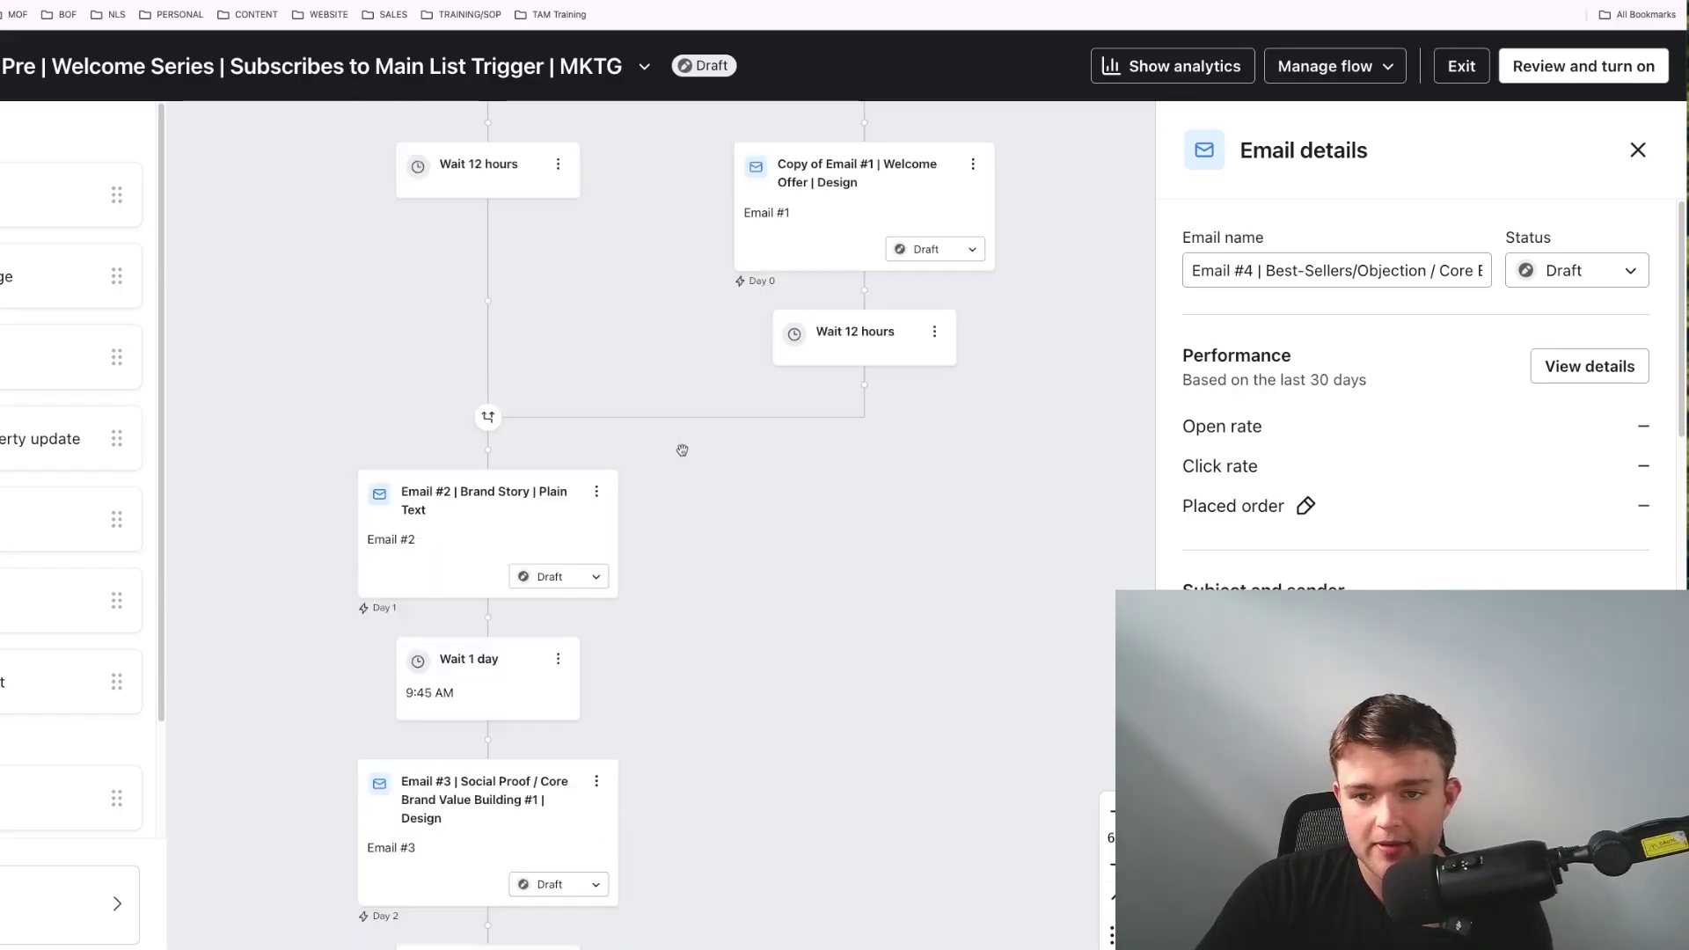
pyautogui.scroll(8, 682, 450)
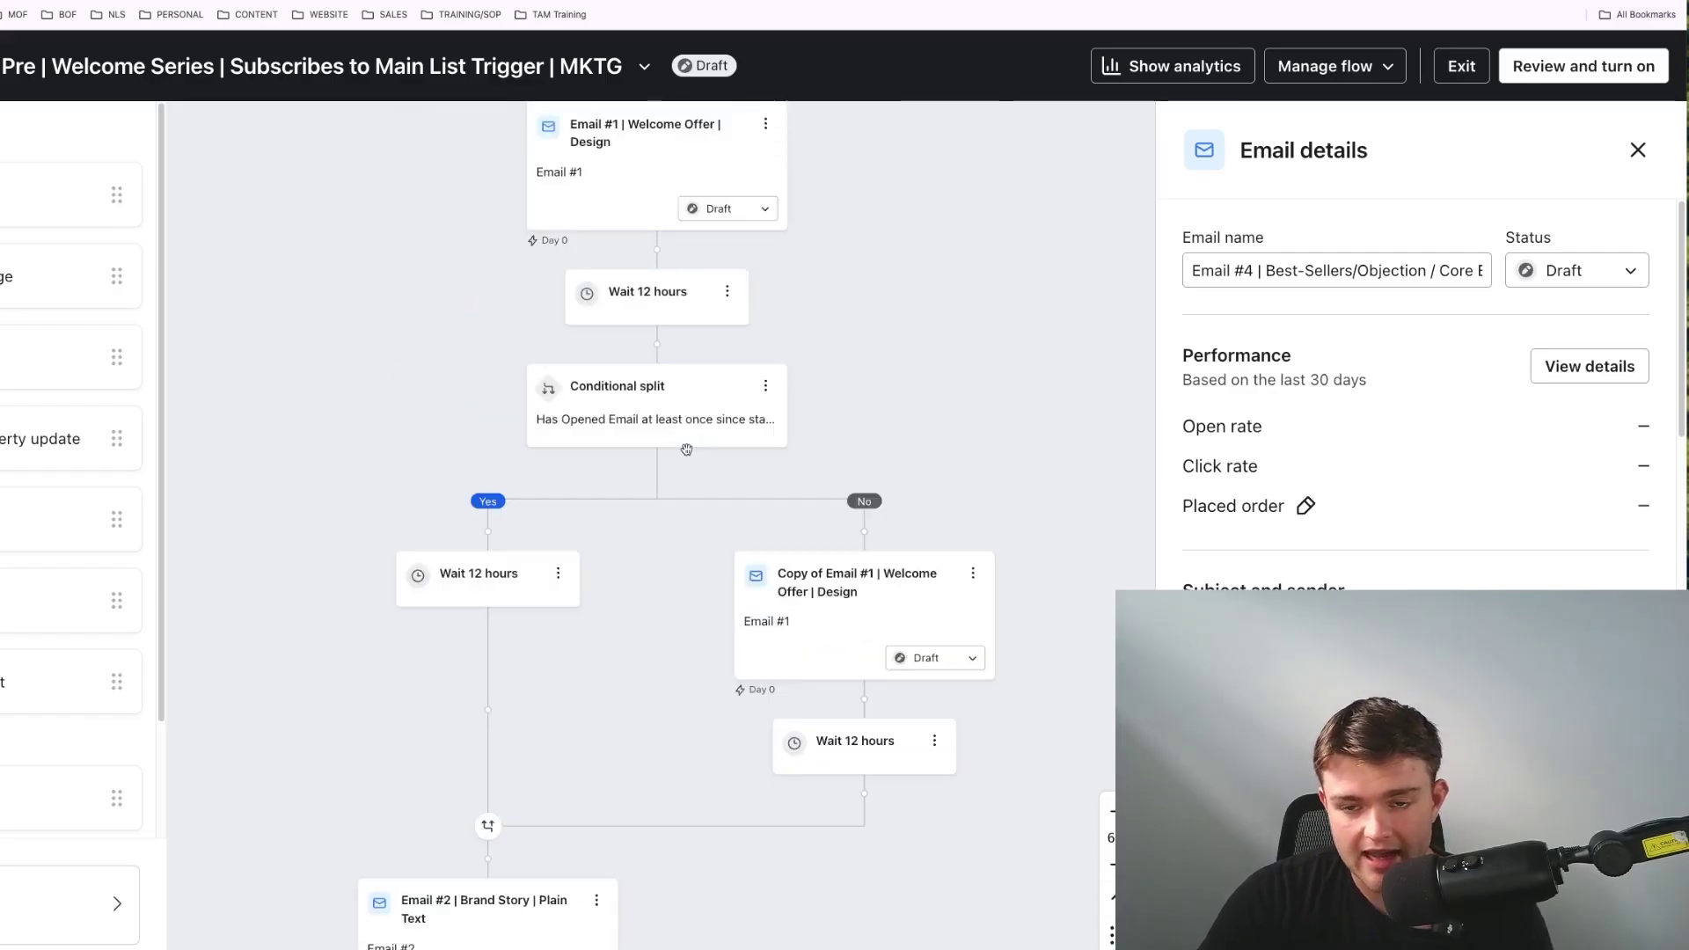
pyautogui.scroll(2, 686, 450)
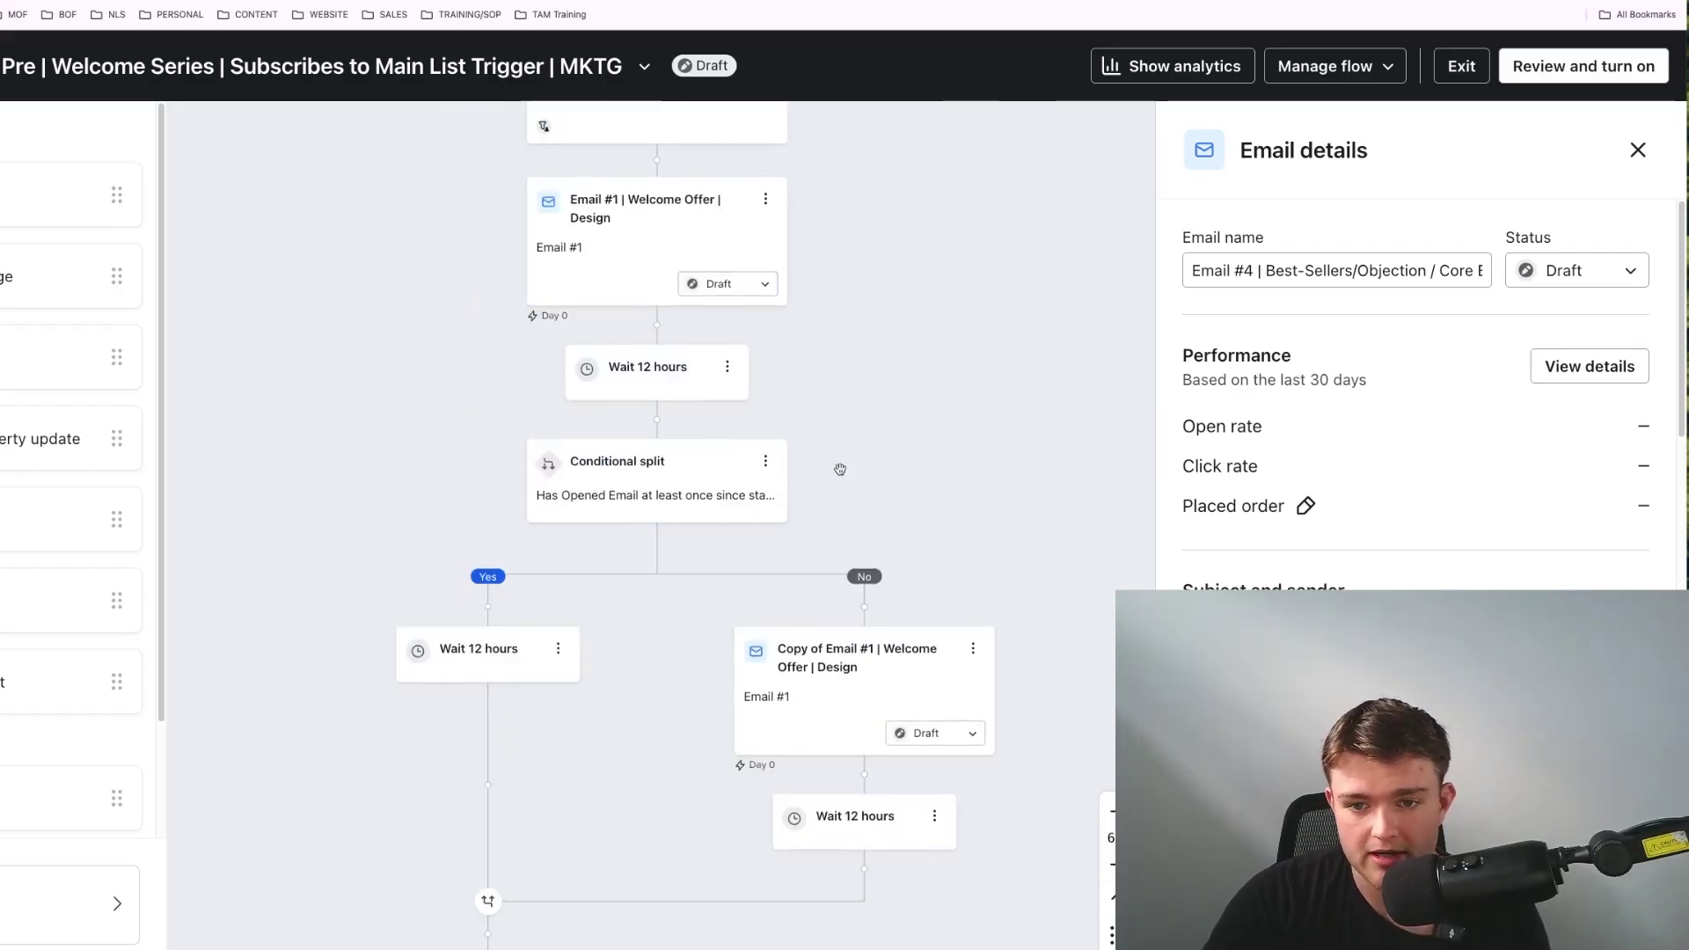
pyautogui.scroll(2, 836, 467)
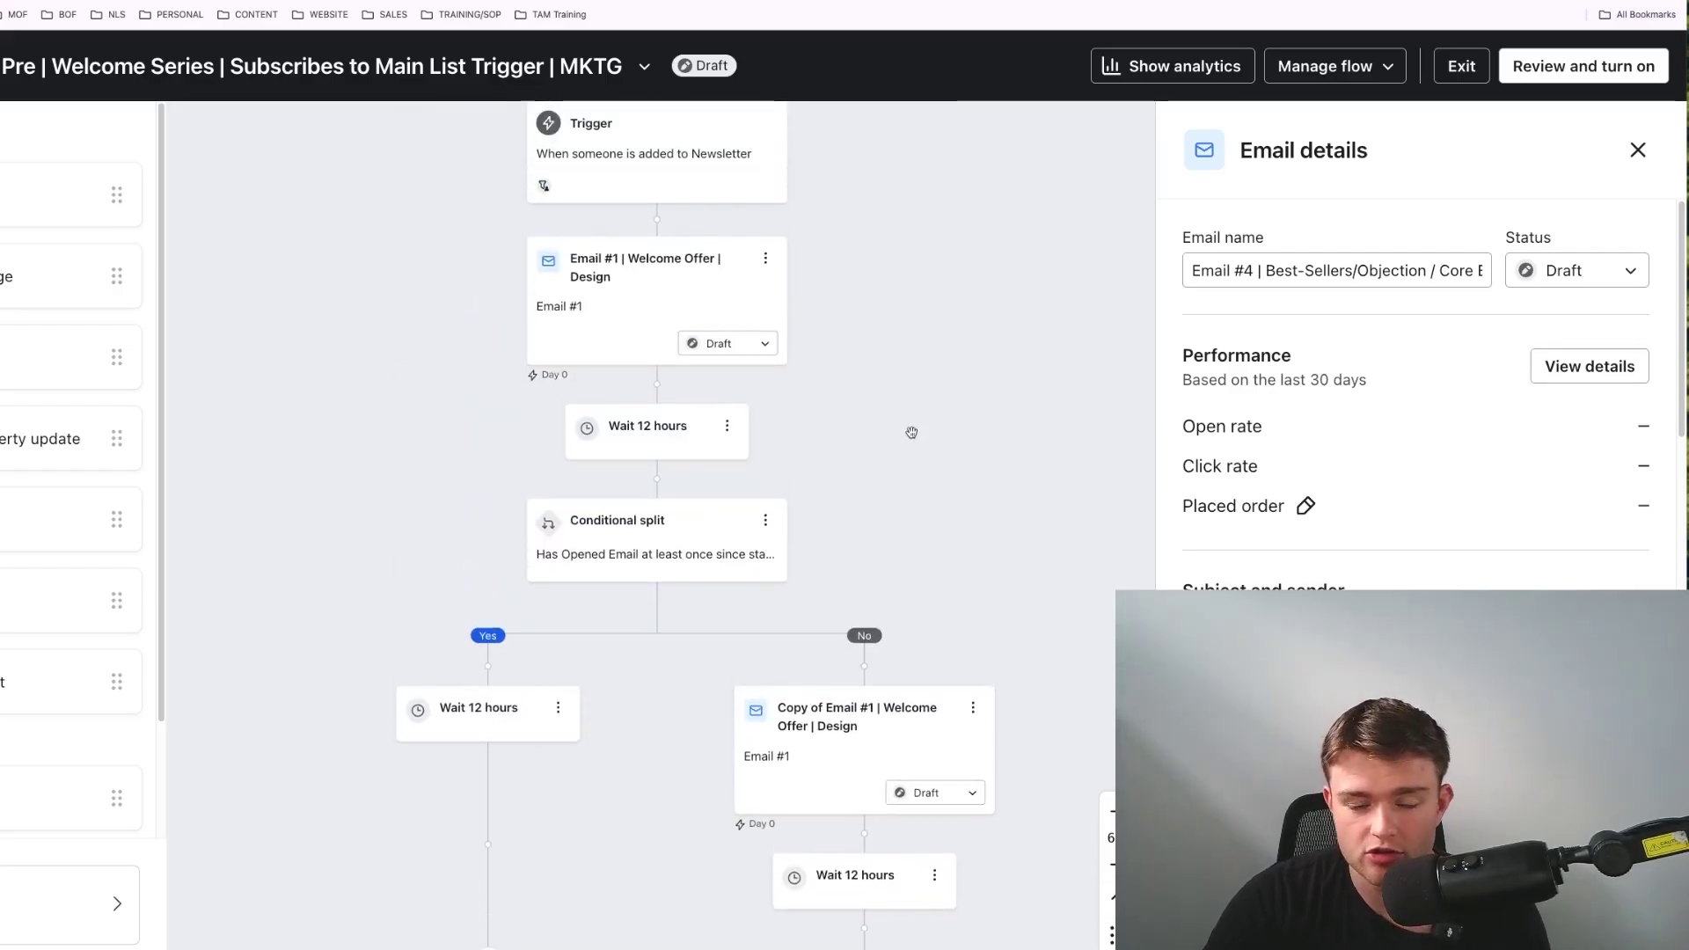
# Step: Review the email sequence and its waits from Email #2 through the Email #6 final reminder
pyautogui.scroll(-15, 911, 432)
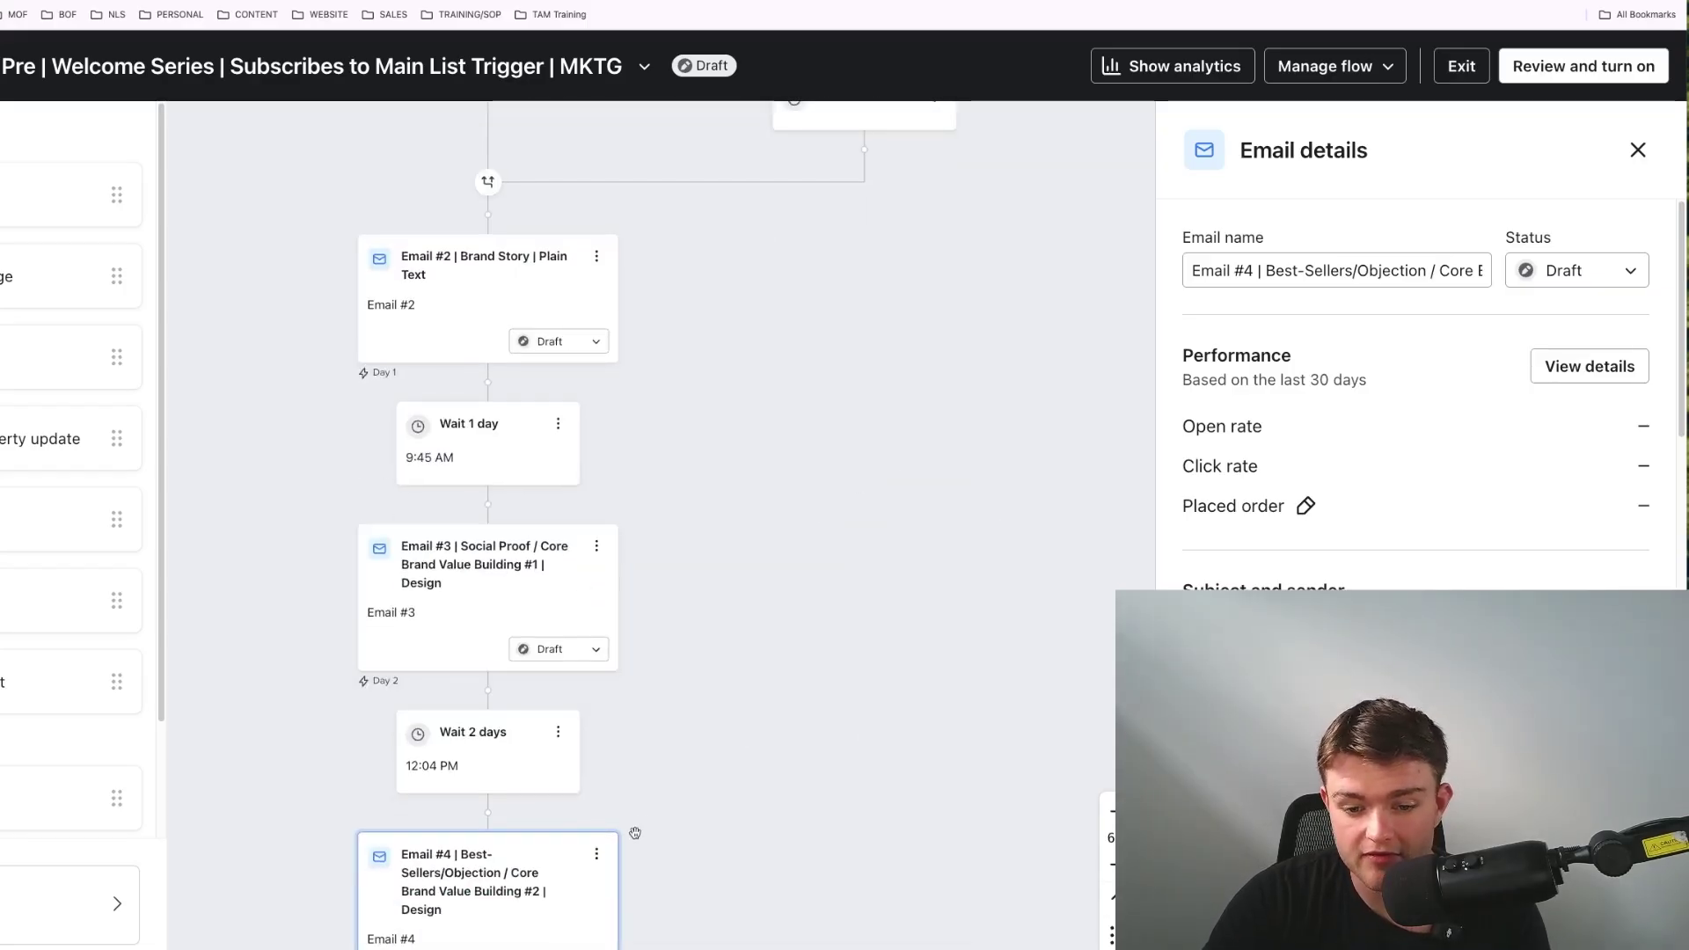
pyautogui.scroll(1, 984, 459)
pyautogui.scroll(-15, 985, 461)
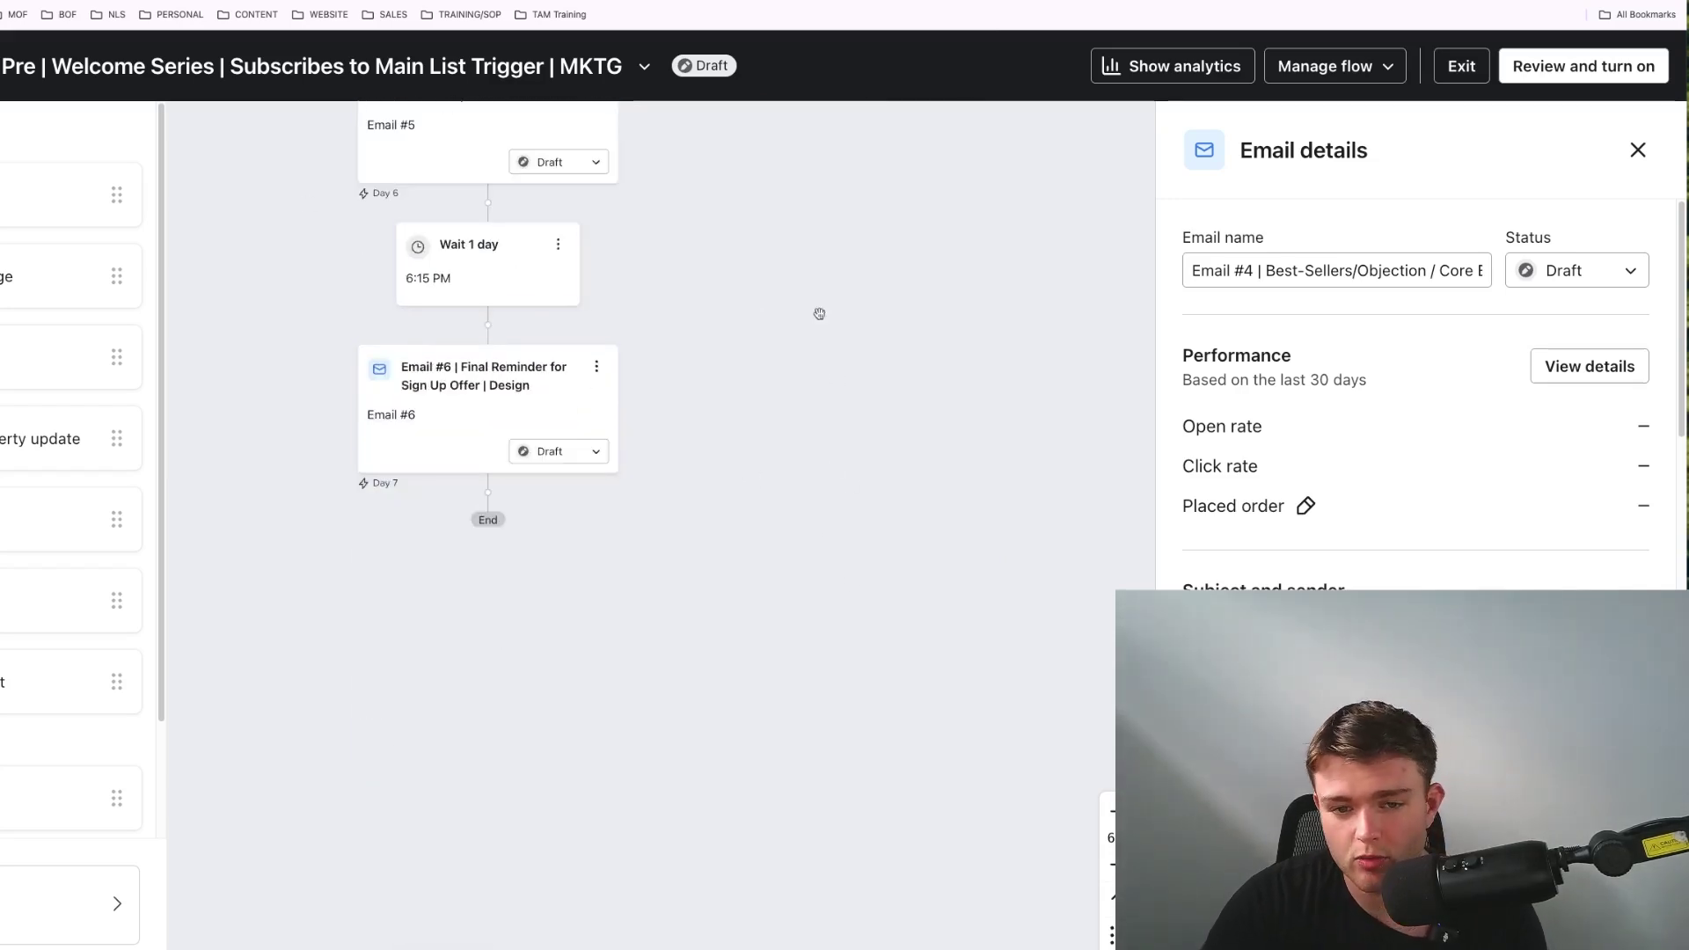
pyautogui.scroll(8, 709, 542)
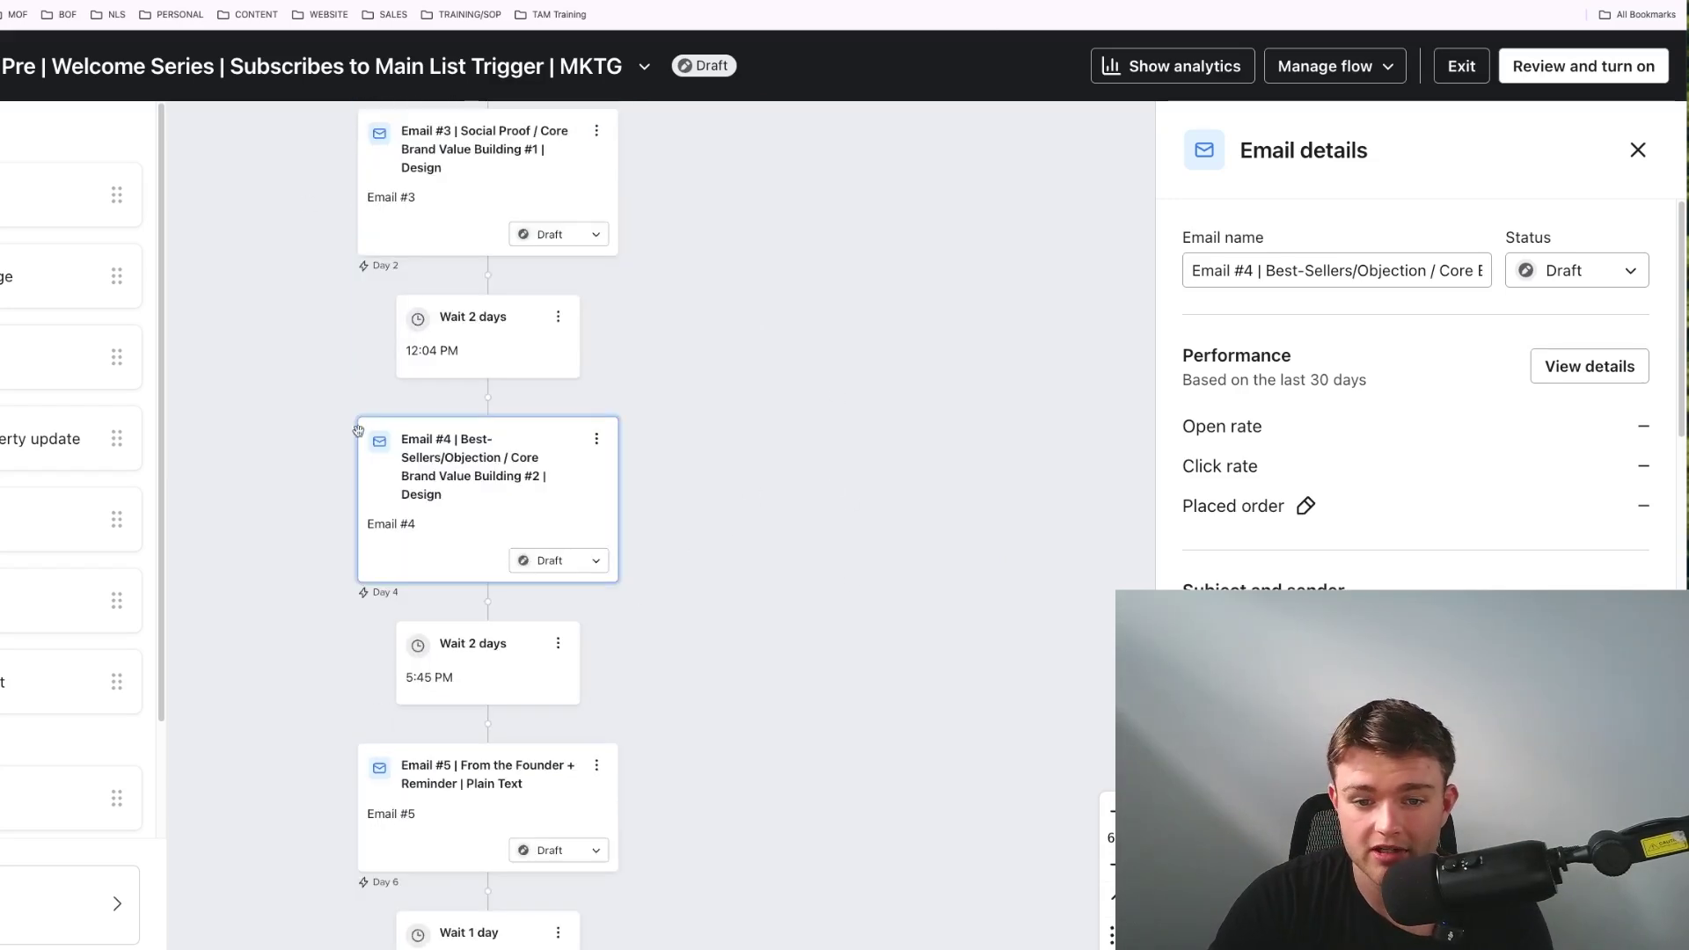
pyautogui.scroll(4, 817, 457)
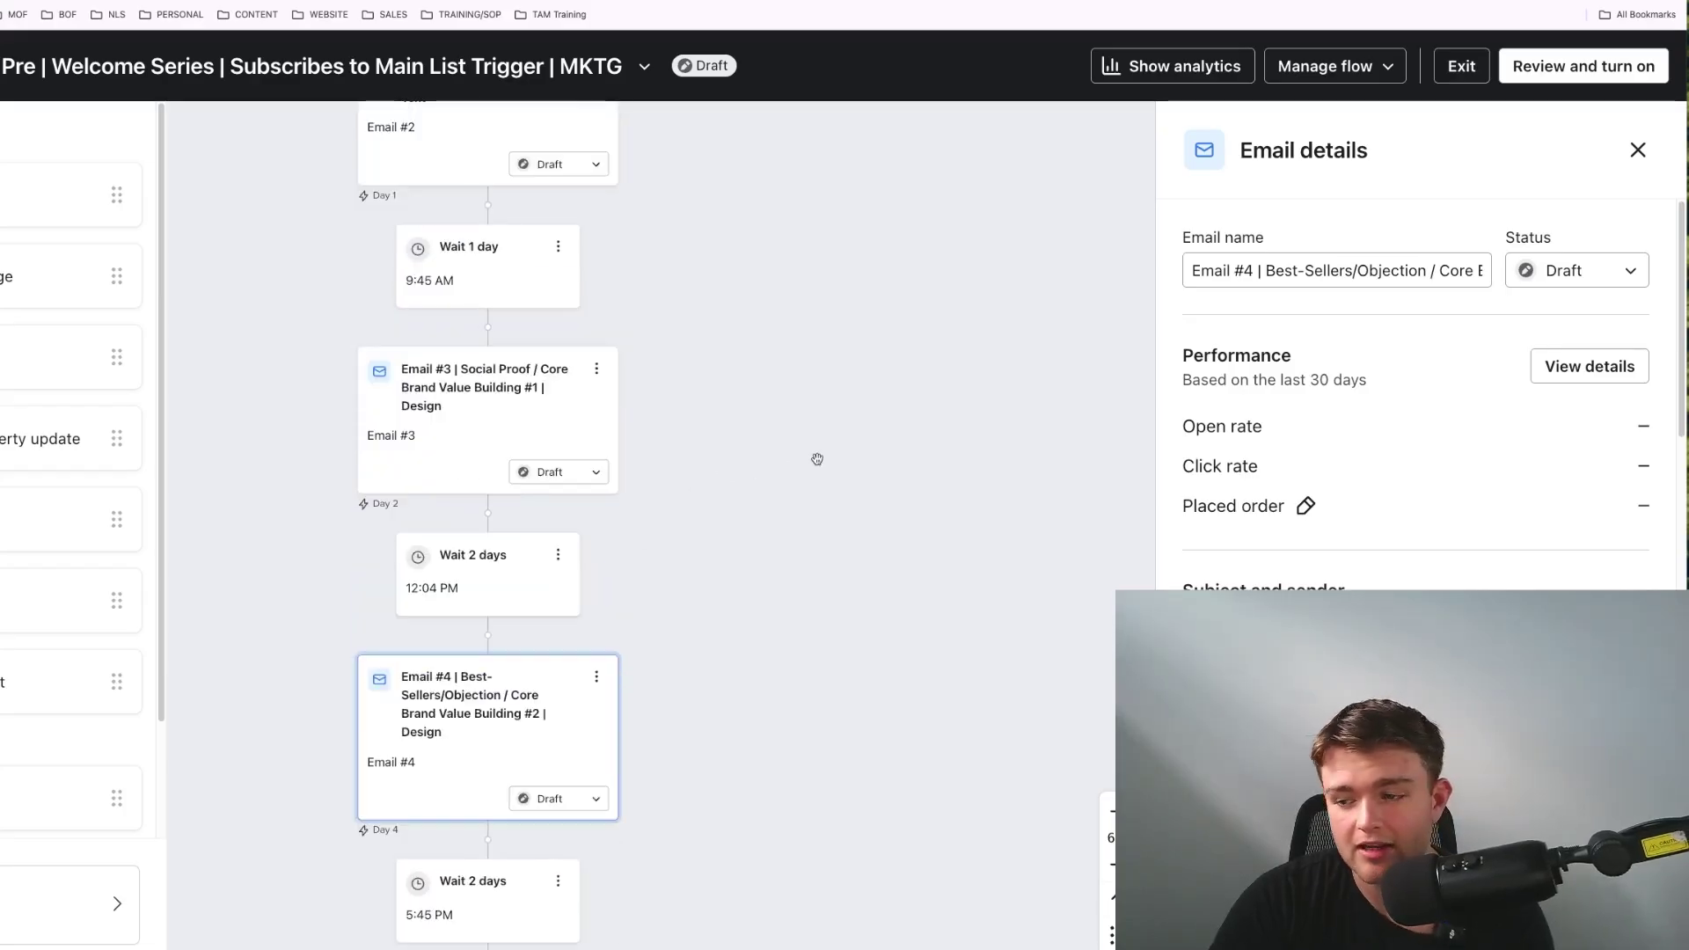
pyautogui.scroll(6, 819, 458)
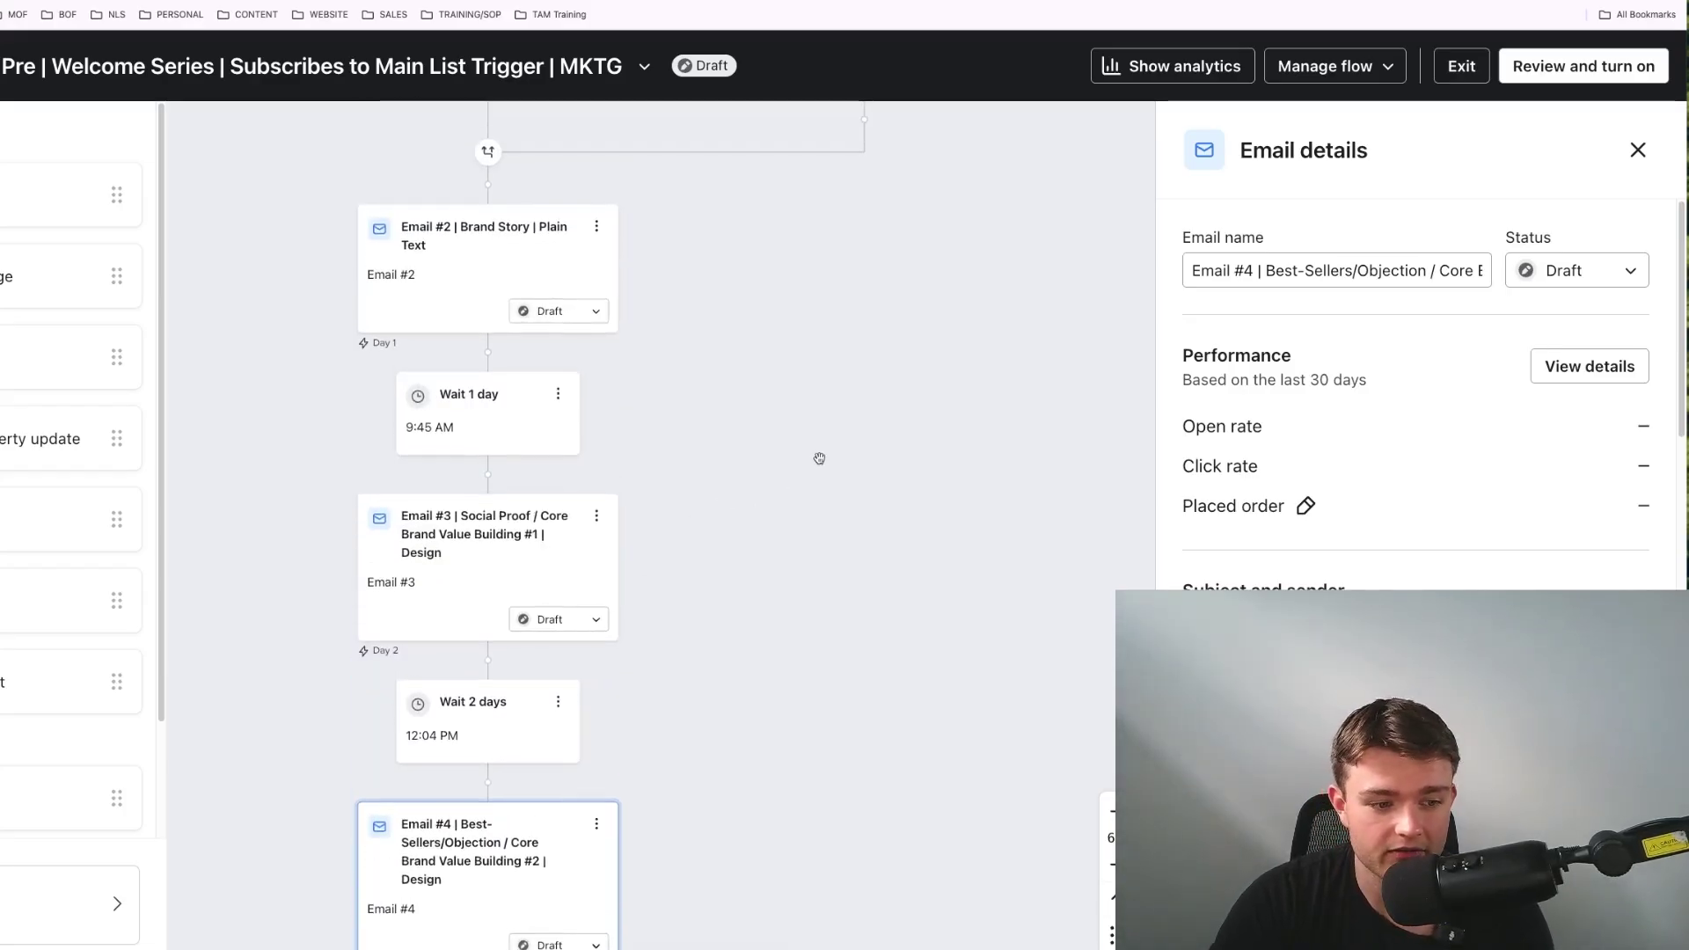
# Step: Examine the conditional split's Yes and No branches, including the resent copy of Email #1
pyautogui.moveTo(931, 286); pyautogui.dragTo(792, 386)
pyautogui.scroll(1, 547, 410)
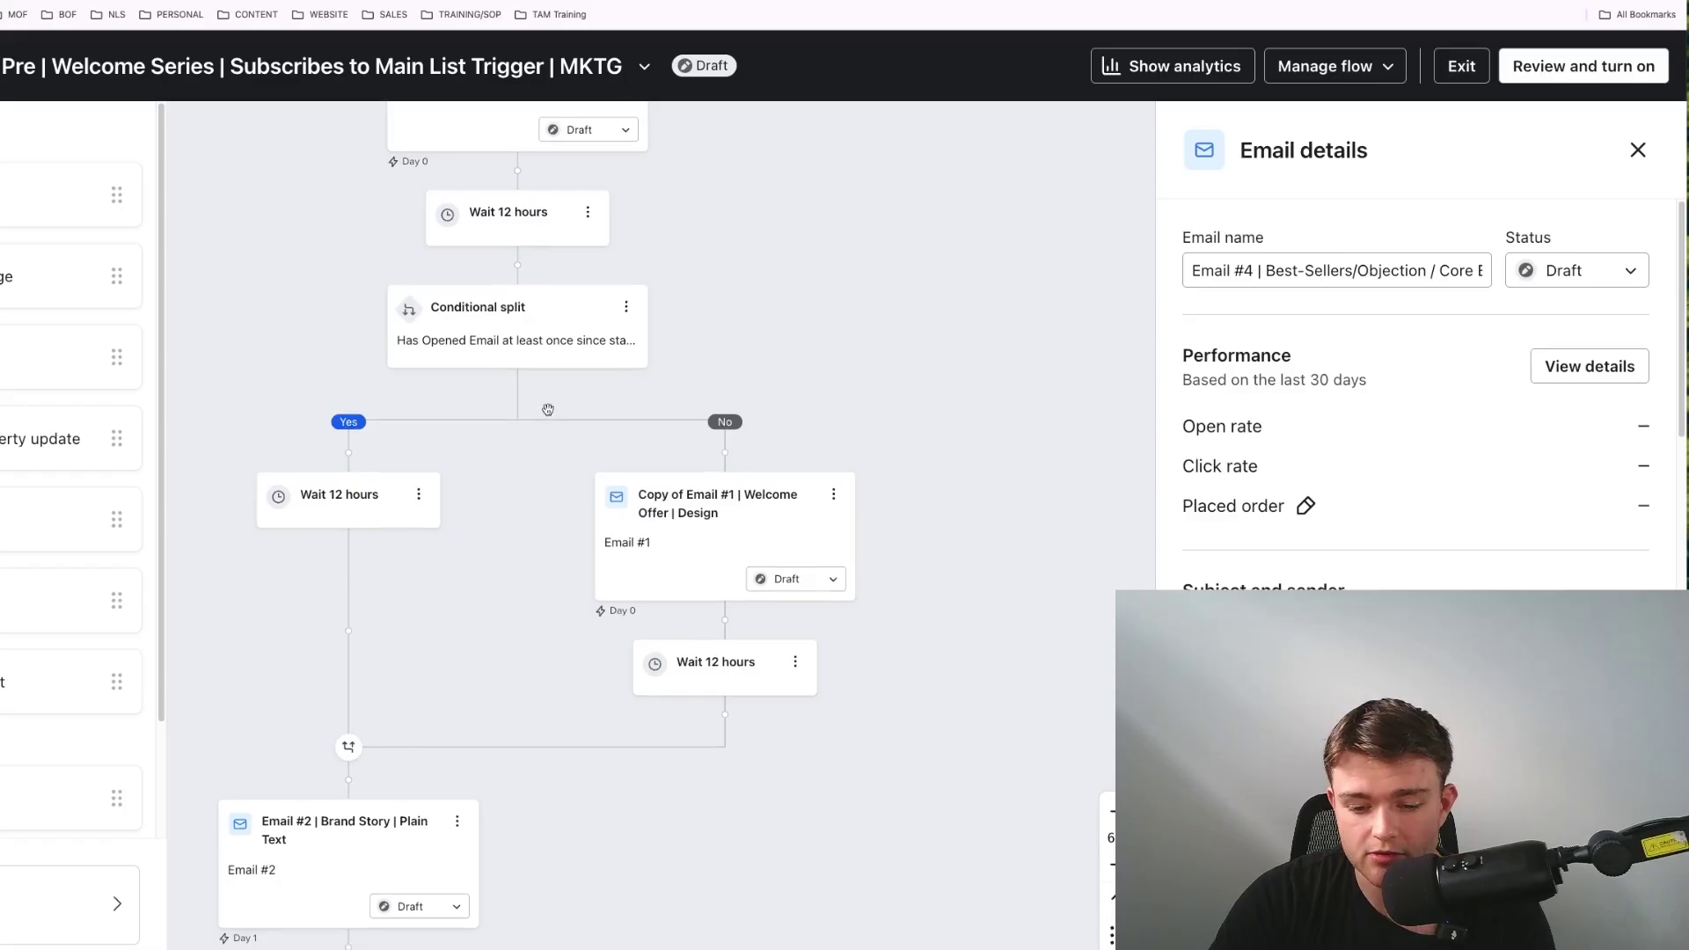
pyautogui.scroll(5, 542, 415)
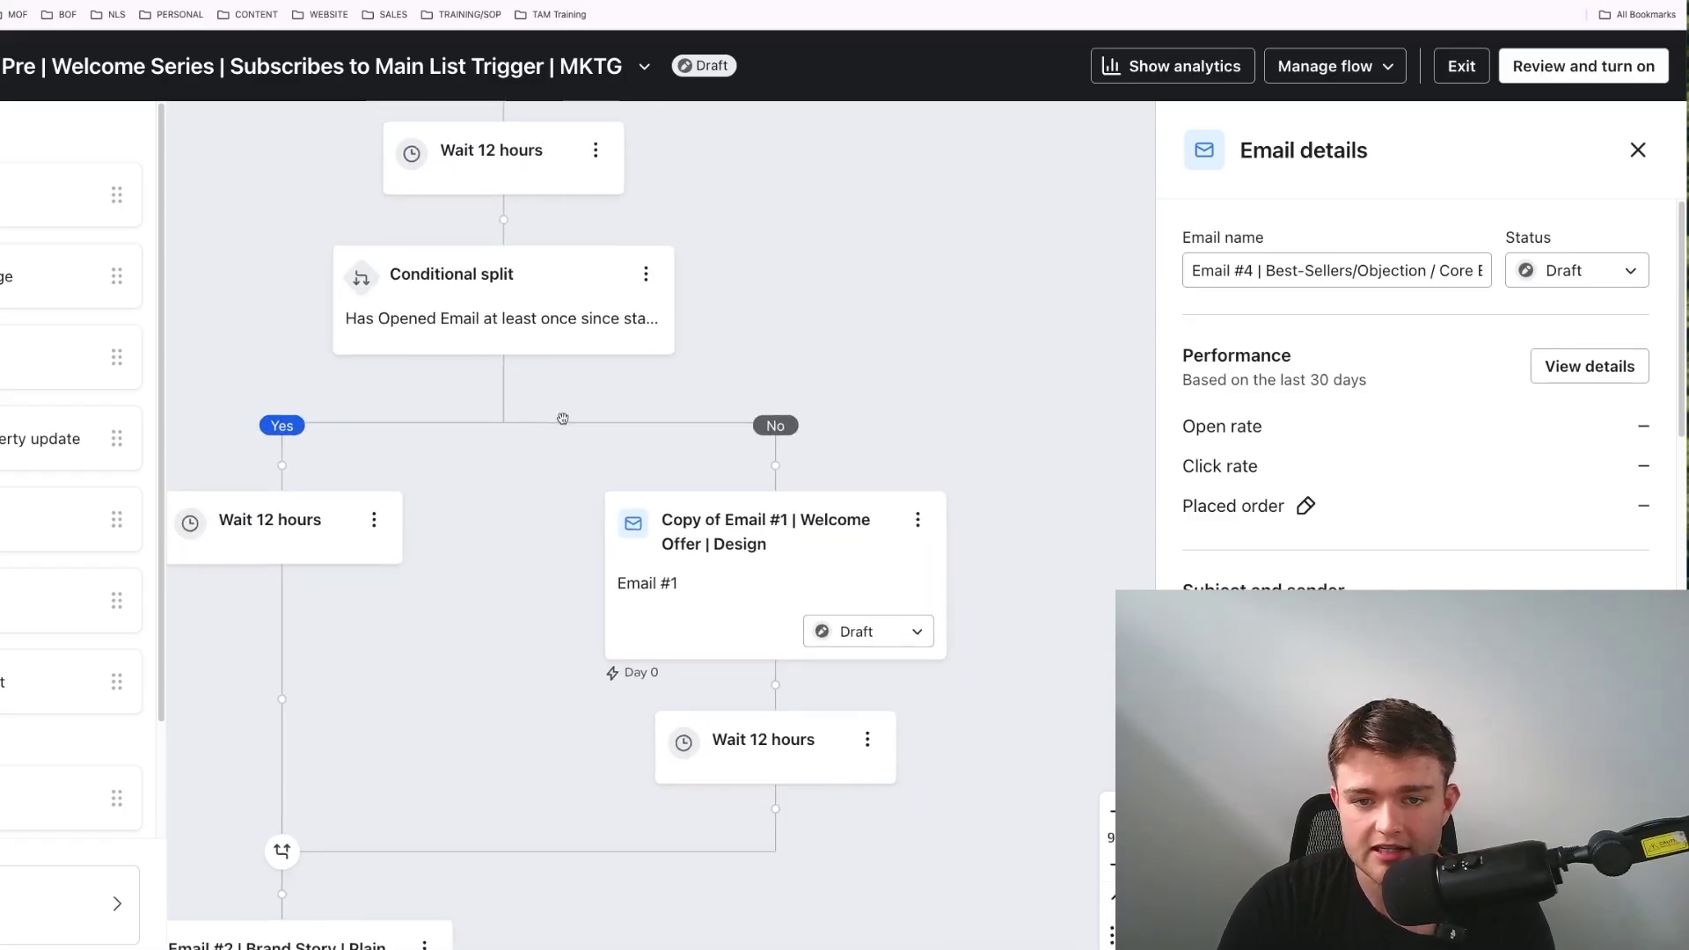
pyautogui.hscroll(-1, 563, 418)
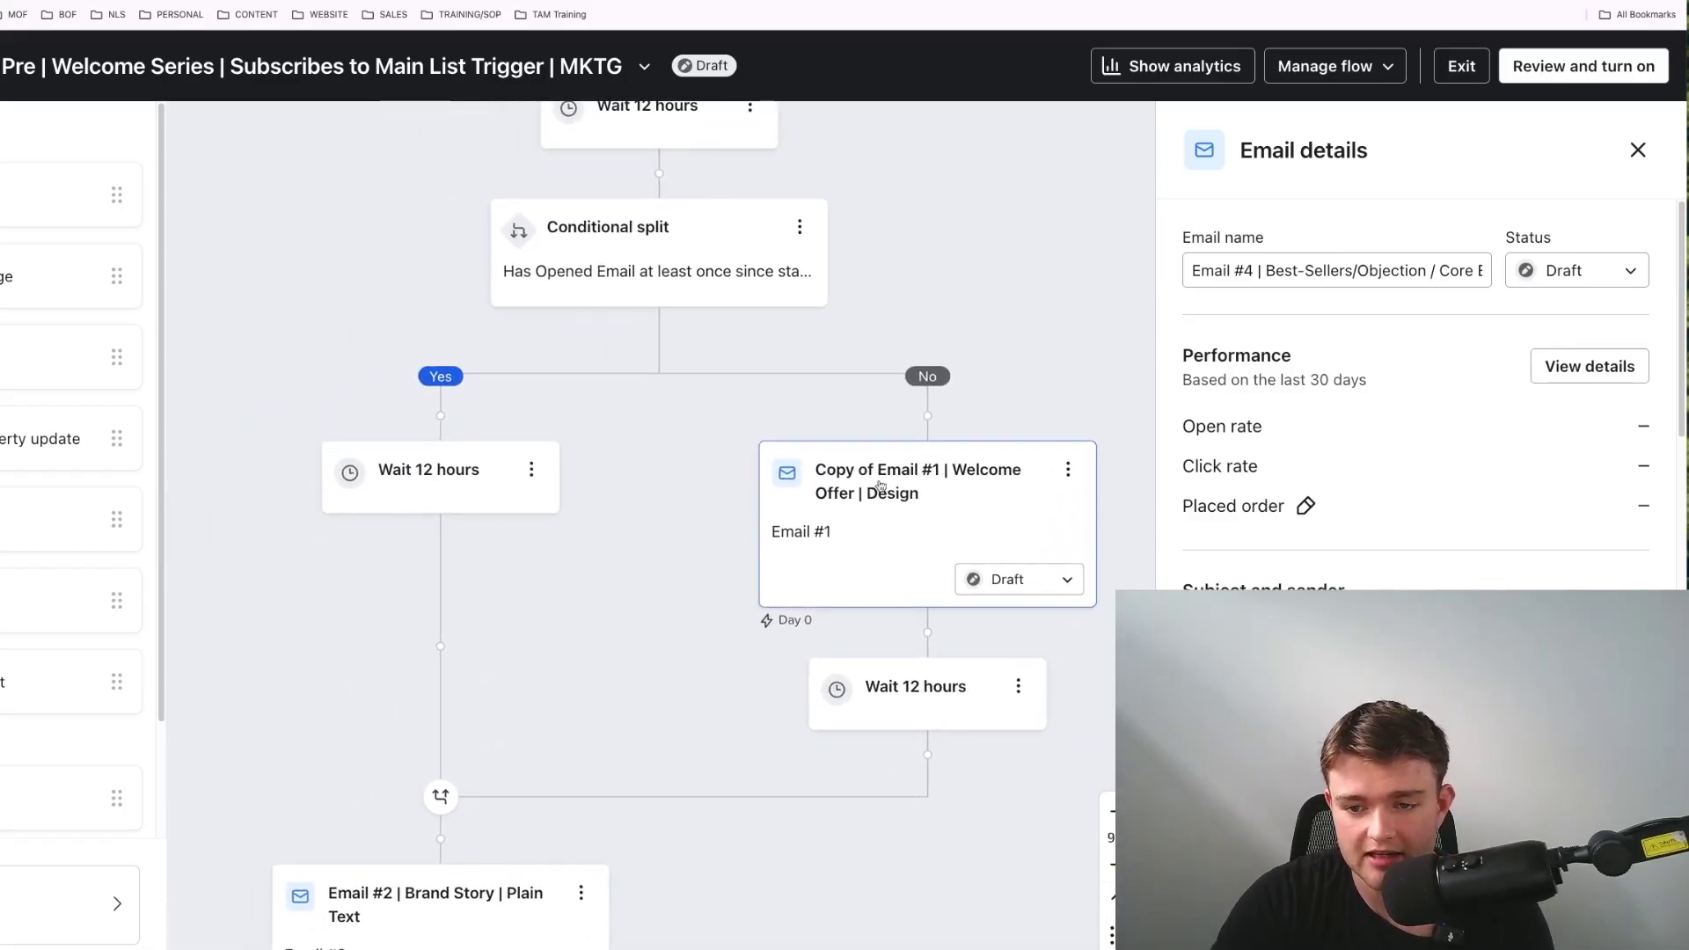
pyautogui.hscroll(2, 601, 587)
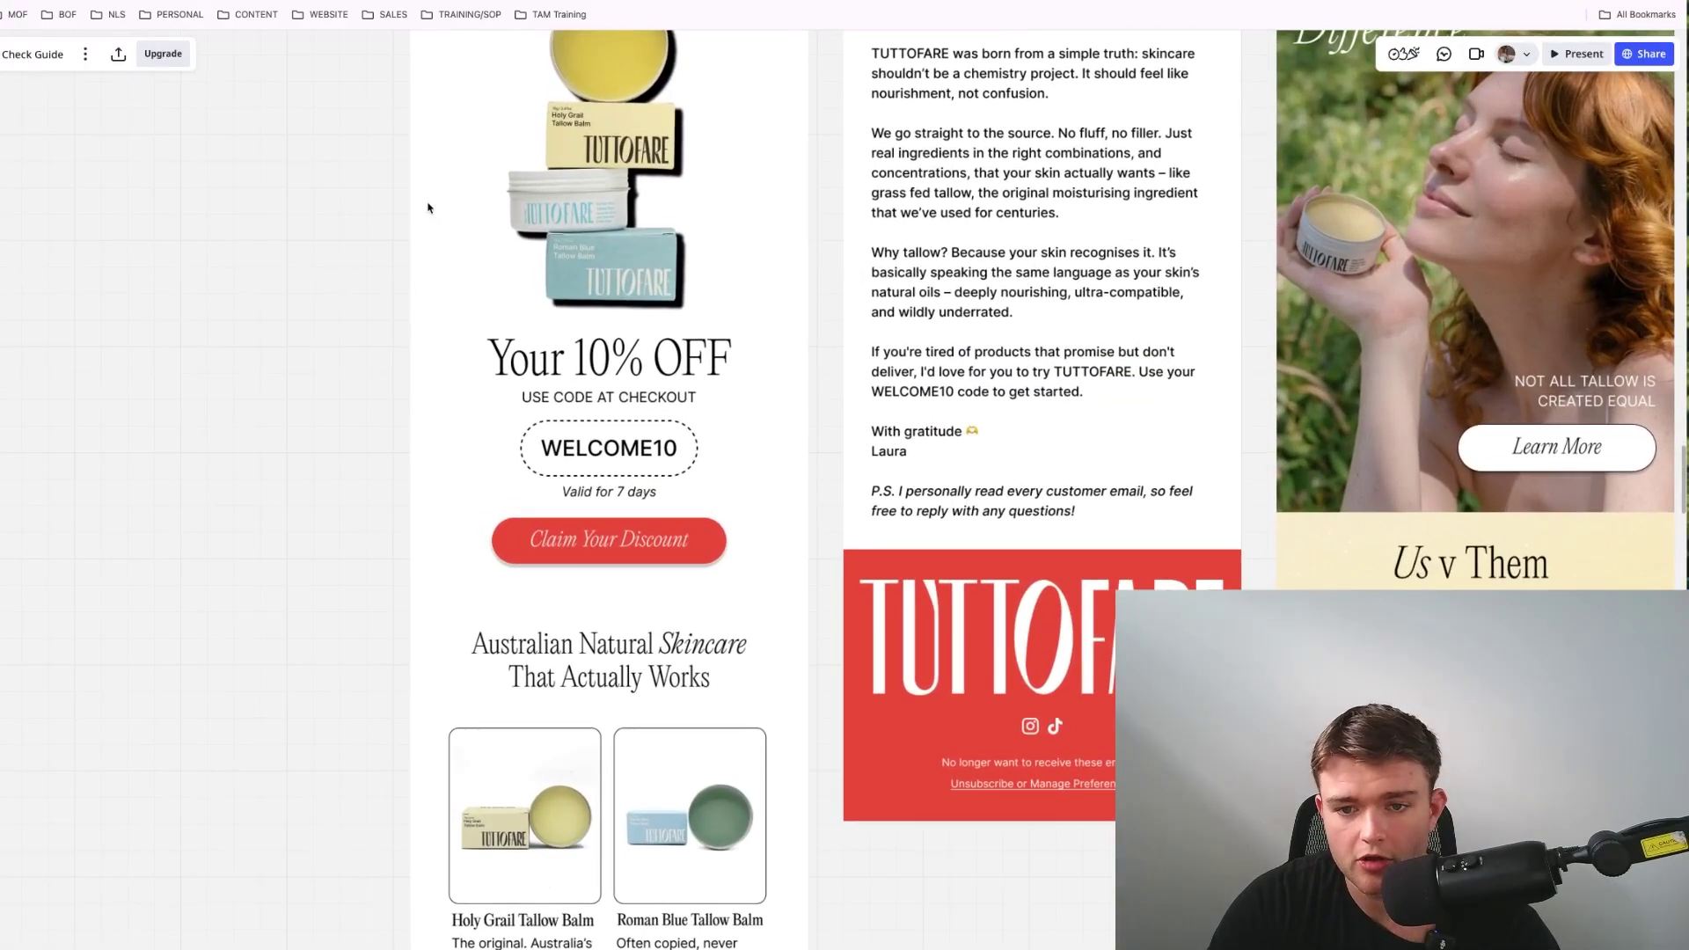
# Step: Switch to the design board and compare the four welcome email designs, from the 10% offer to Busting Tallow Myths
pyautogui.scroll(5, 431, 209)
pyautogui.scroll(1, 447, 208)
pyautogui.scroll(2, 458, 229)
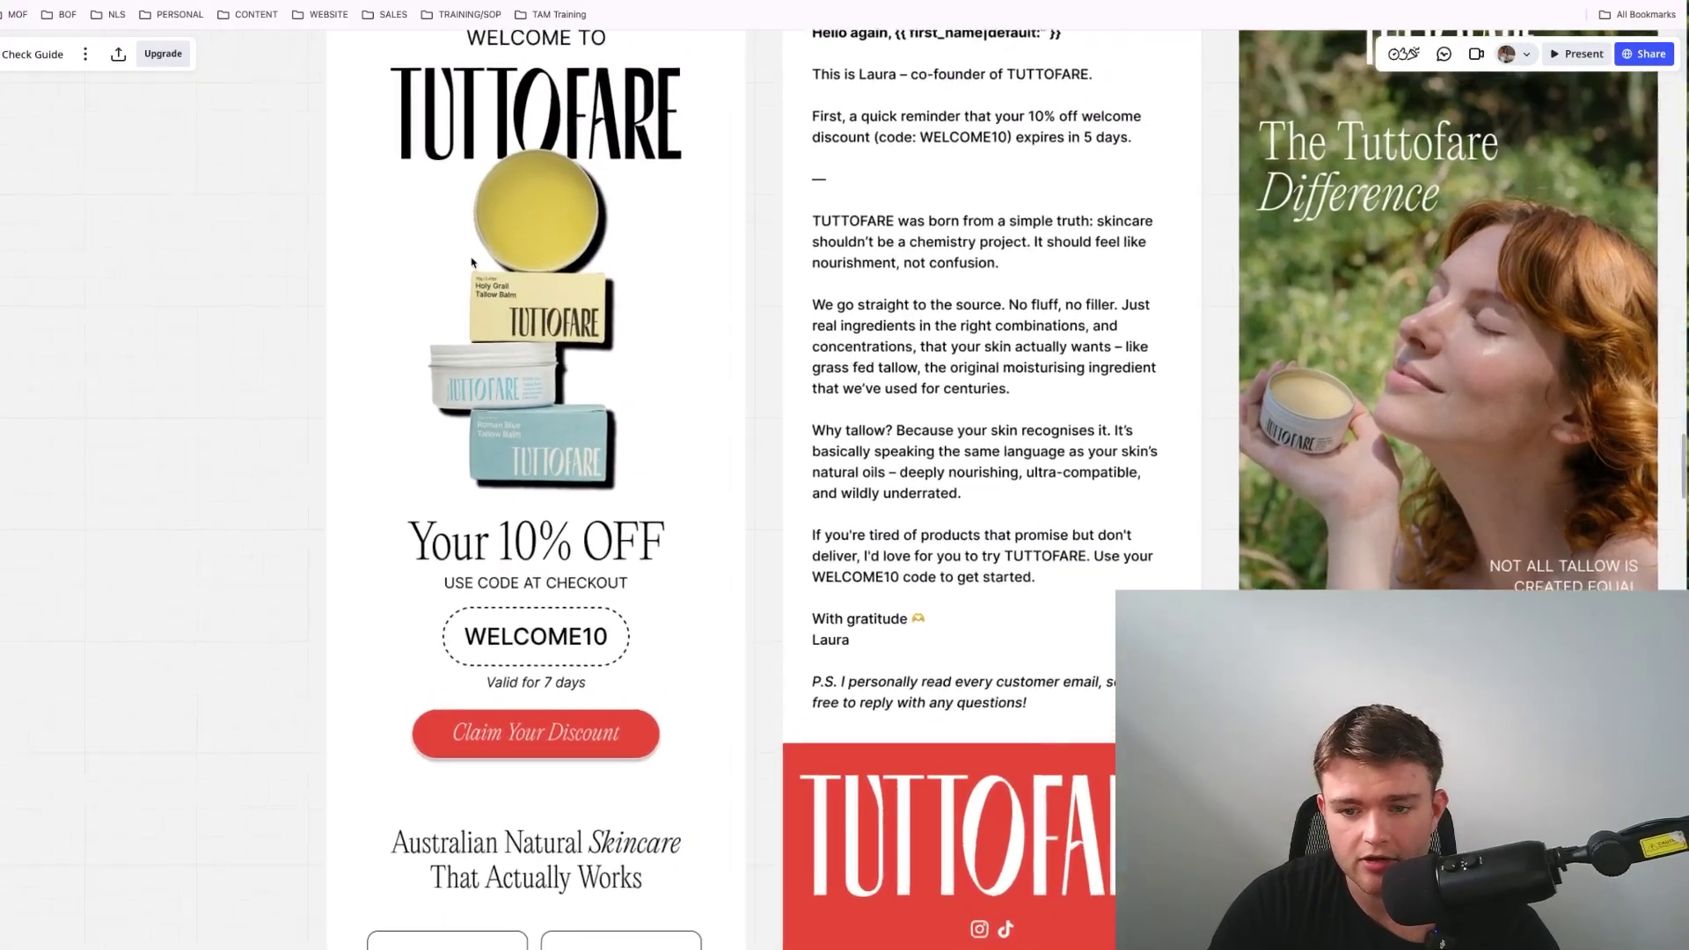
pyautogui.scroll(-1, 472, 268)
pyautogui.scroll(-2, 471, 268)
pyautogui.hscroll(7, 471, 267)
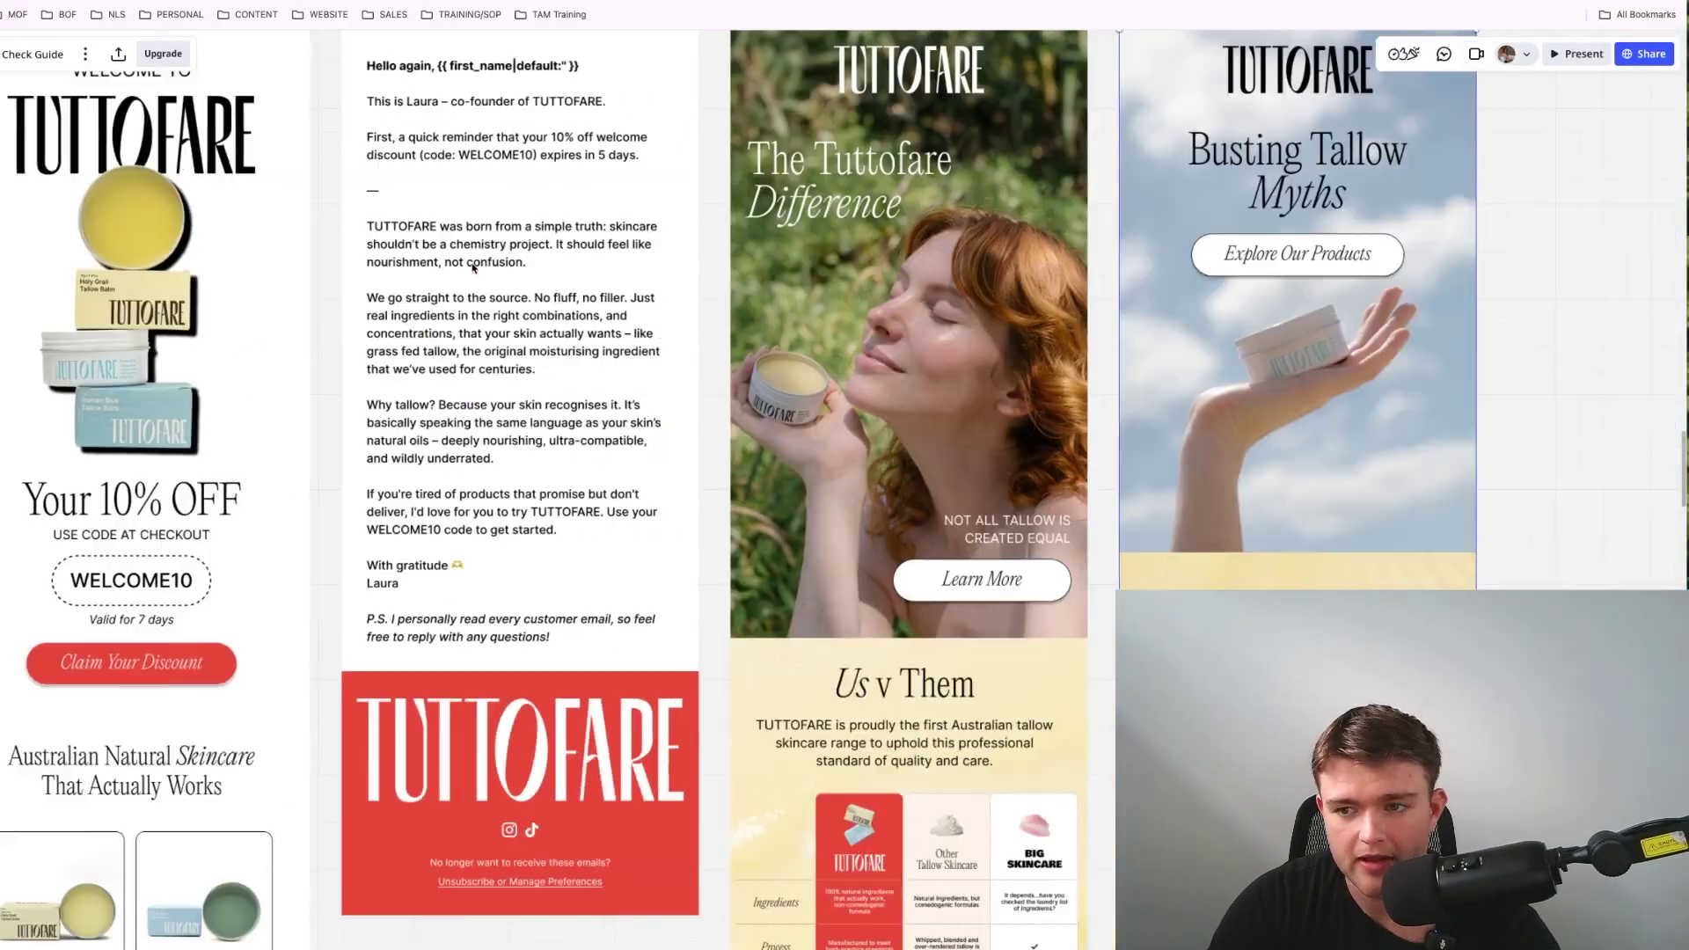
pyautogui.scroll(1, 506, 264)
pyautogui.scroll(-1, 507, 264)
pyautogui.scroll(-1, 754, 440)
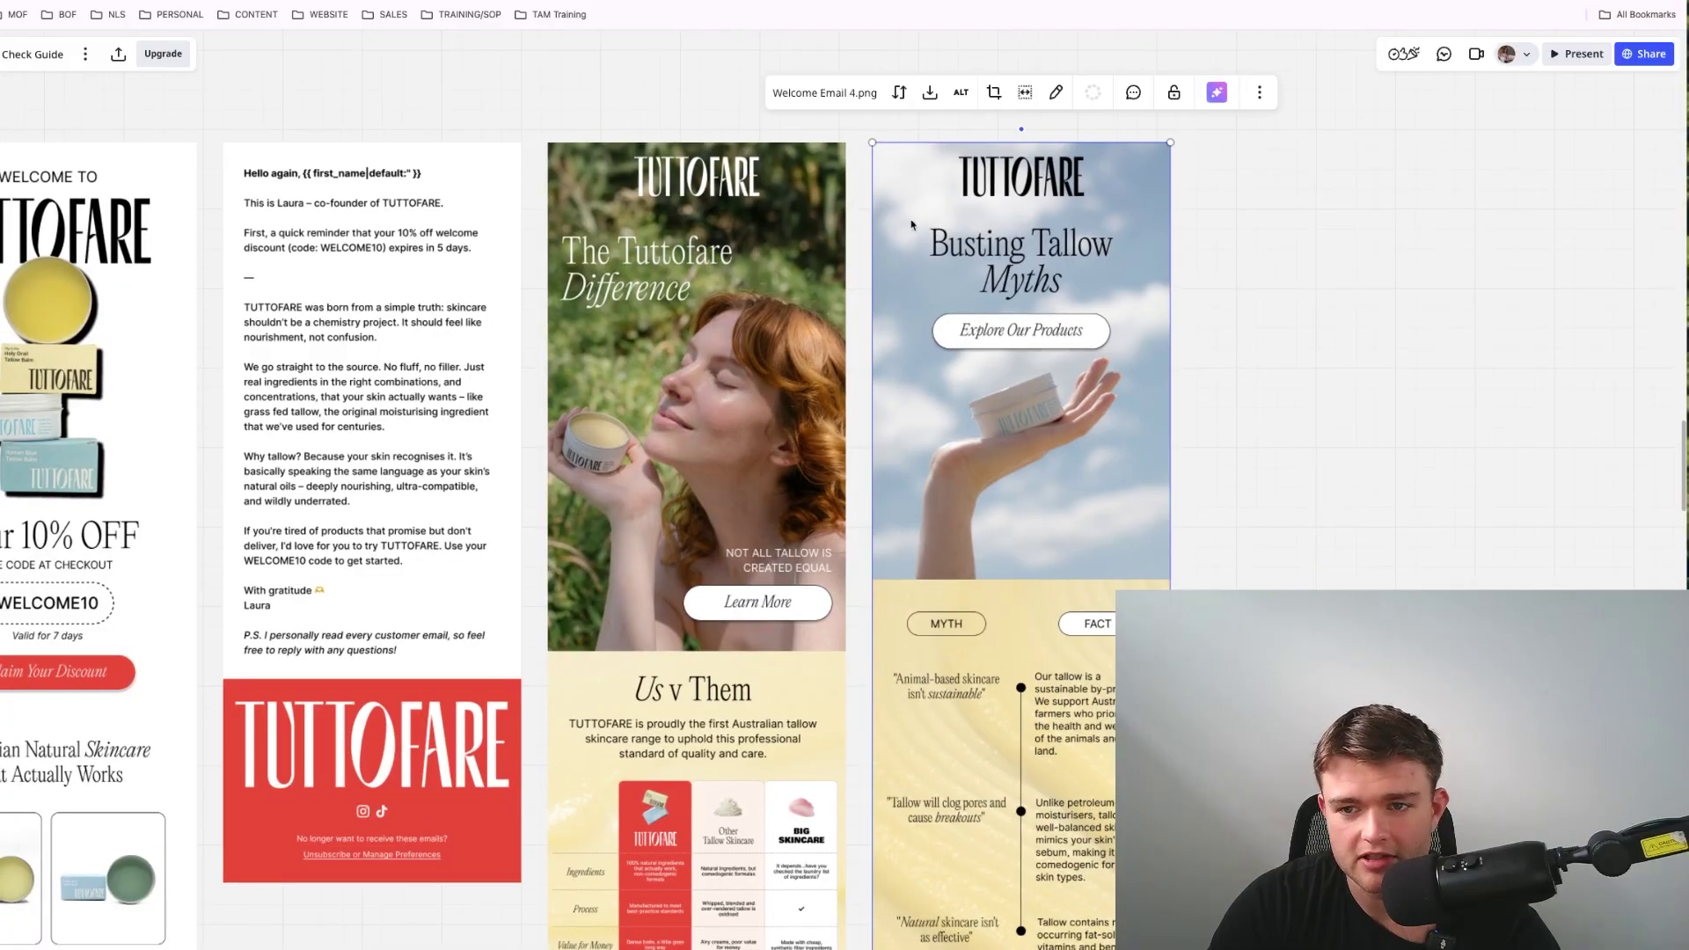
# Step: Examine the discount code and its validity note up close in the first welcome email design
pyautogui.moveTo(591, 84)
pyautogui.mouseDown()
pyautogui.moveTo(1037, 452)
pyautogui.moveTo(1246, 812)
pyautogui.moveTo(880, 151)
pyautogui.moveTo(602, 129)
pyautogui.moveTo(680, 144)
pyautogui.mouseUp()
pyautogui.click(1246, 813)
pyautogui.hscroll(-3, 984, 424)
pyautogui.scroll(-1, 983, 424)
pyautogui.click(265, 493)
pyautogui.scroll(5, 290, 497)
pyautogui.scroll(5, 310, 528)
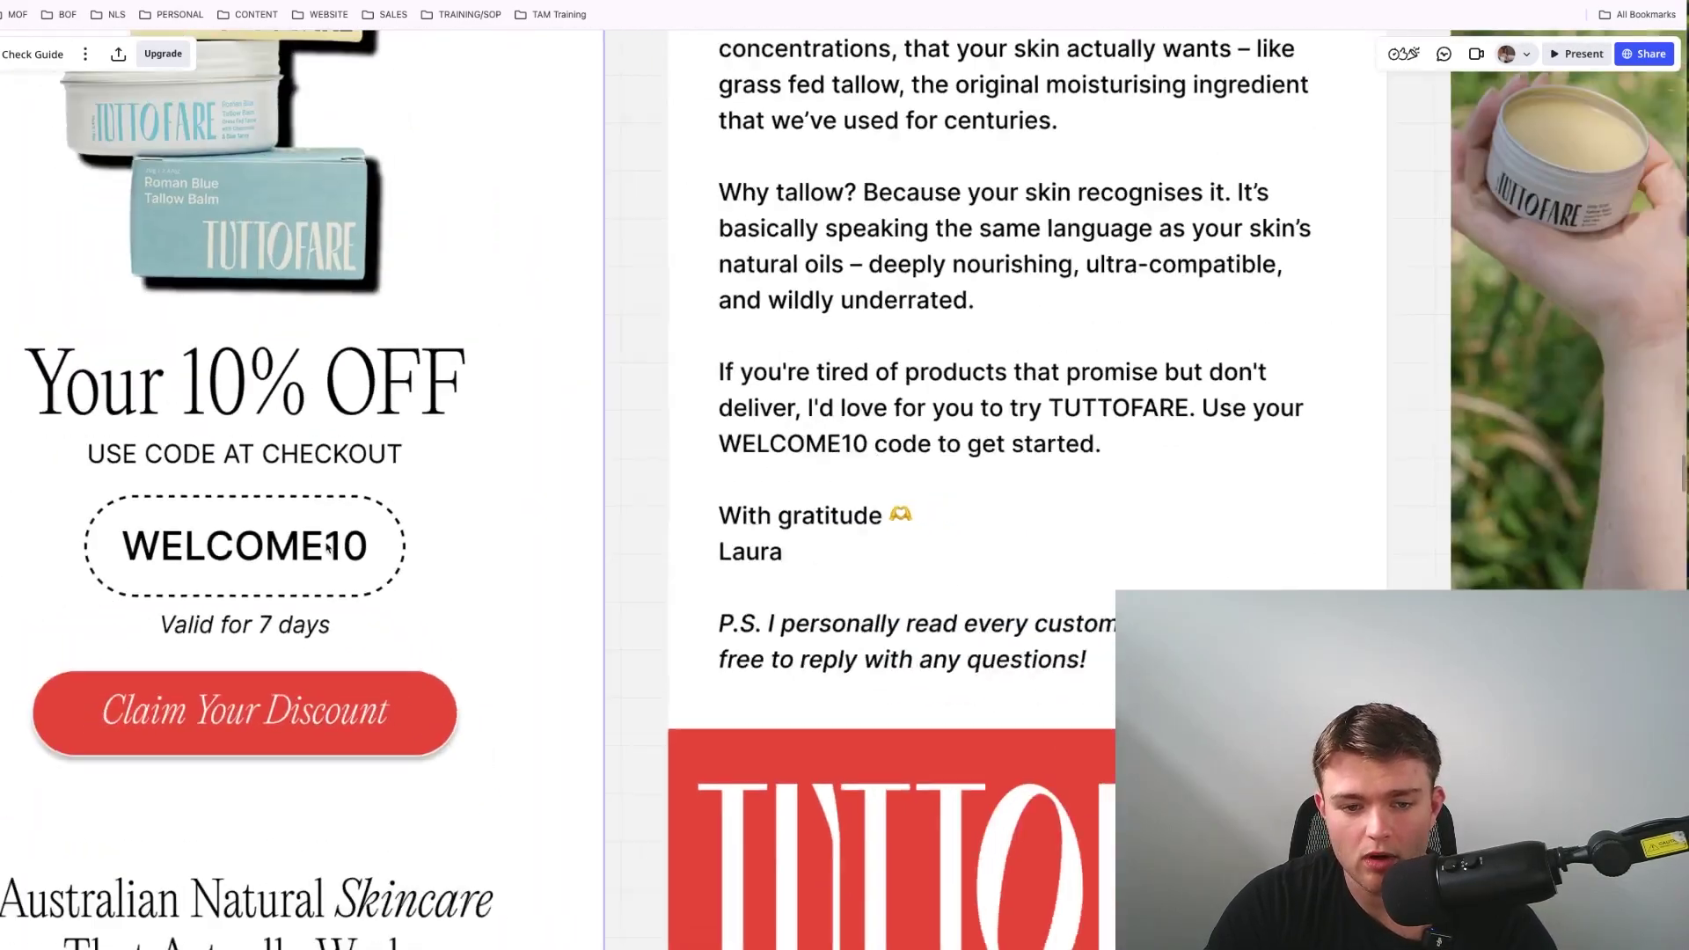
pyautogui.scroll(5, 202, 542)
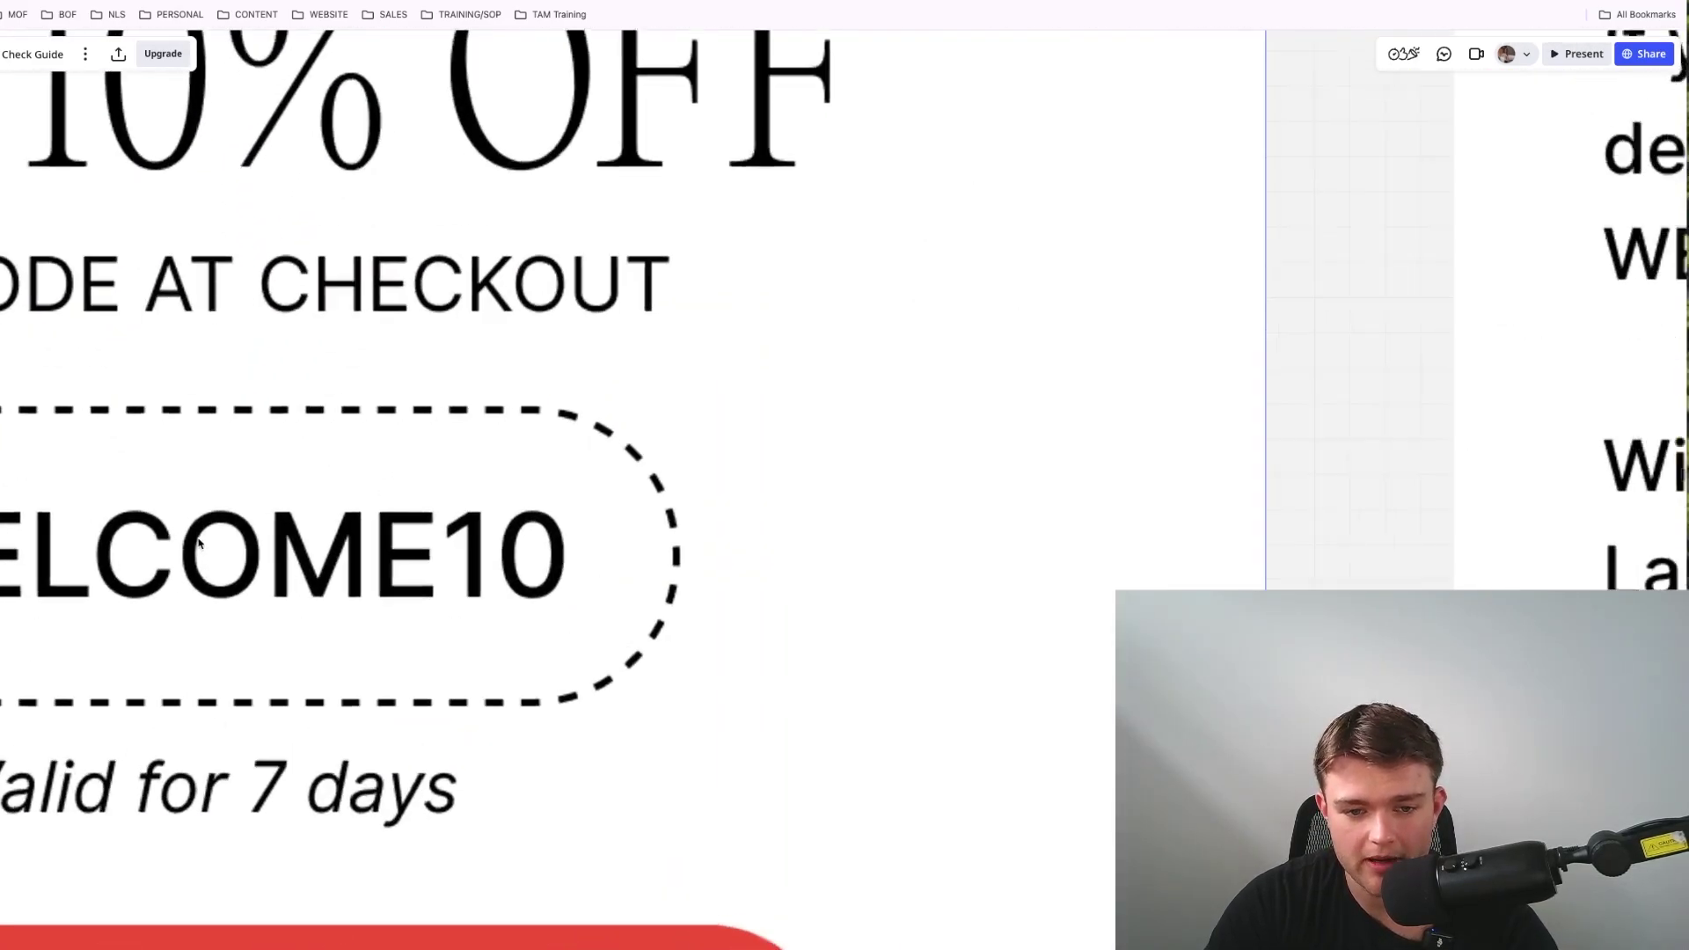
pyautogui.scroll(-5, 219, 735)
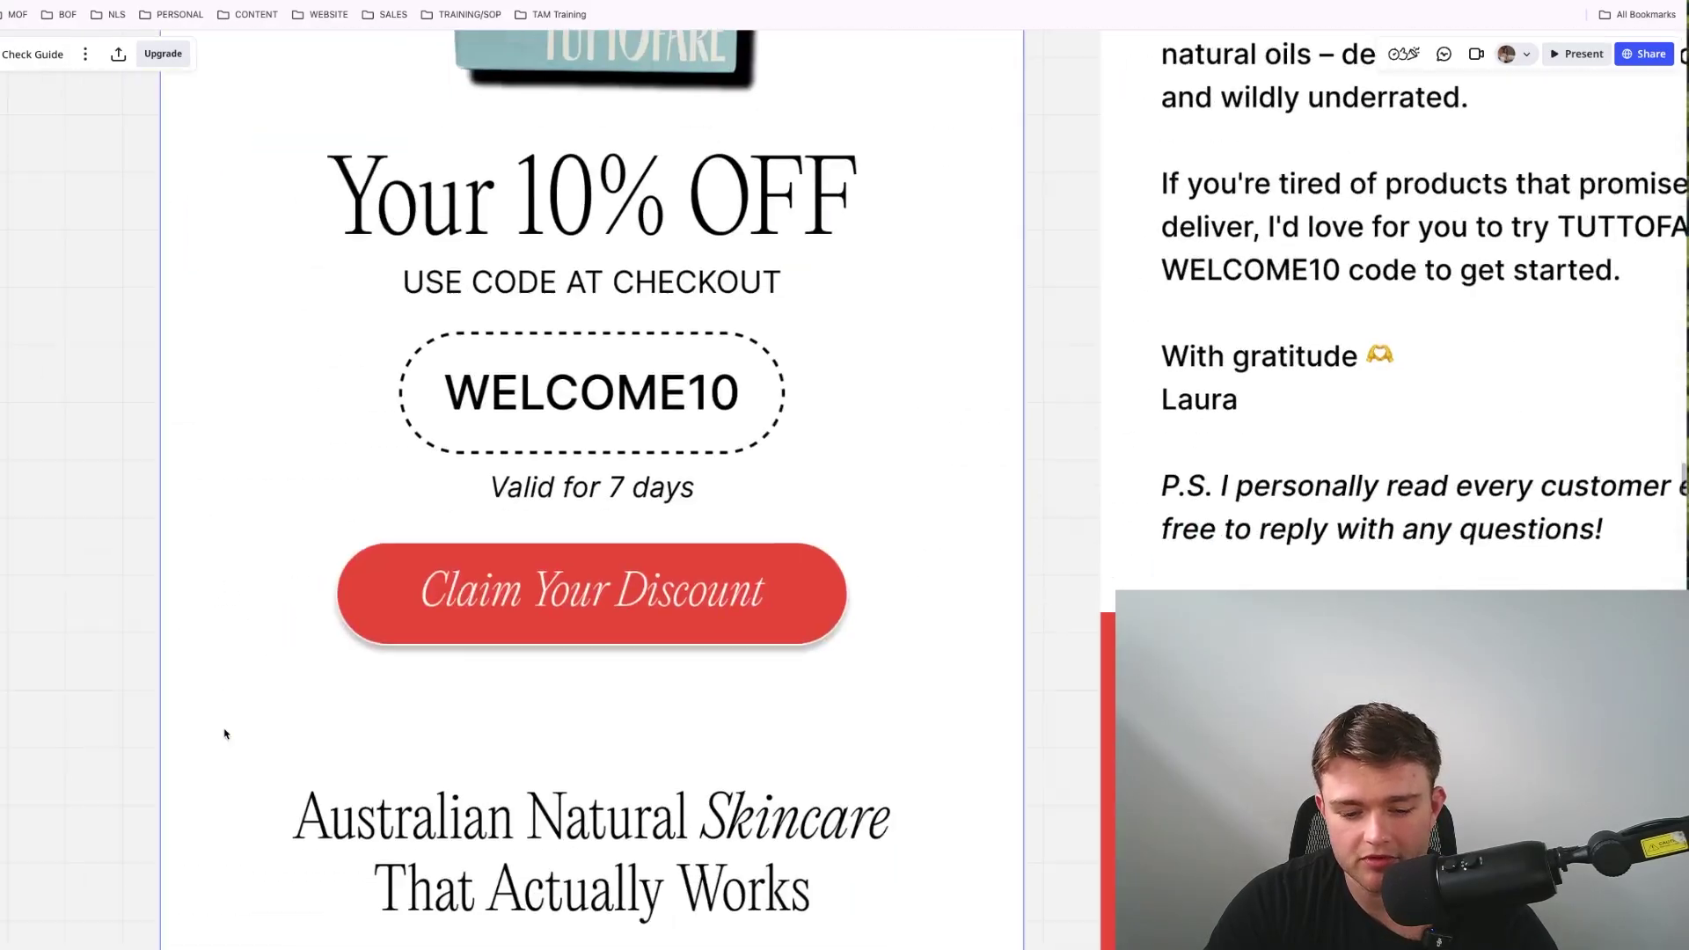
pyautogui.scroll(-1, 365, 725)
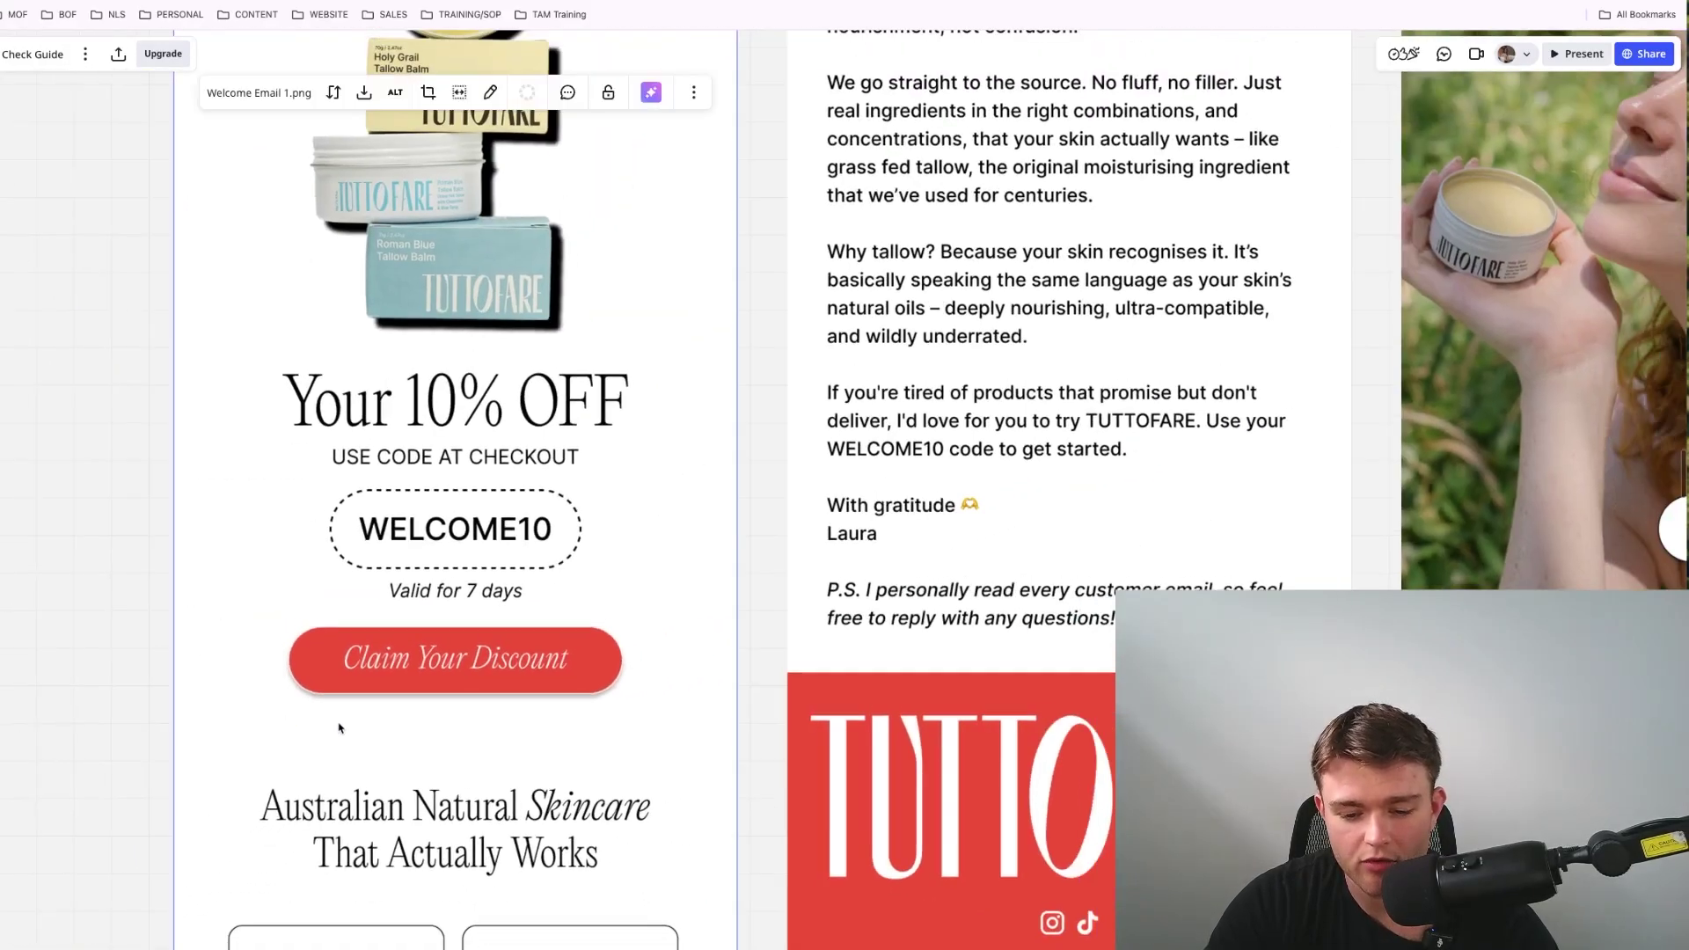
# Step: Read the discount code mention in the plain-text brand story email and compare it with the first design
pyautogui.hscroll(2, 341, 728)
pyautogui.hscroll(2, 731, 547)
pyautogui.scroll(4, 788, 494)
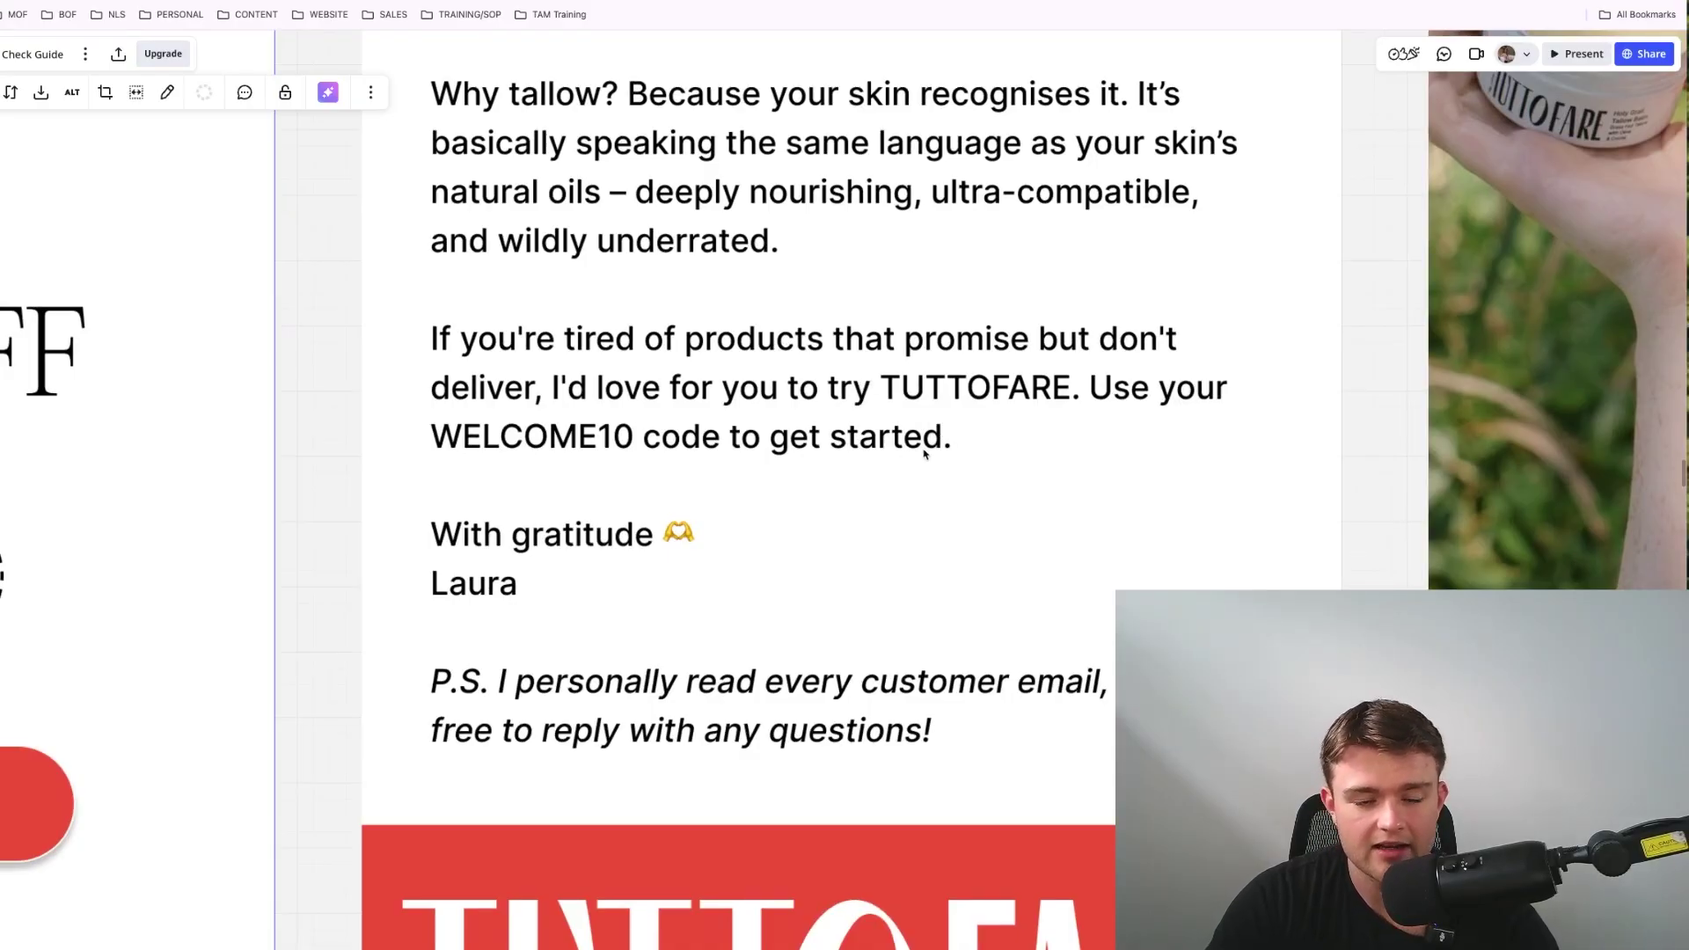
pyautogui.scroll(-2, 678, 308)
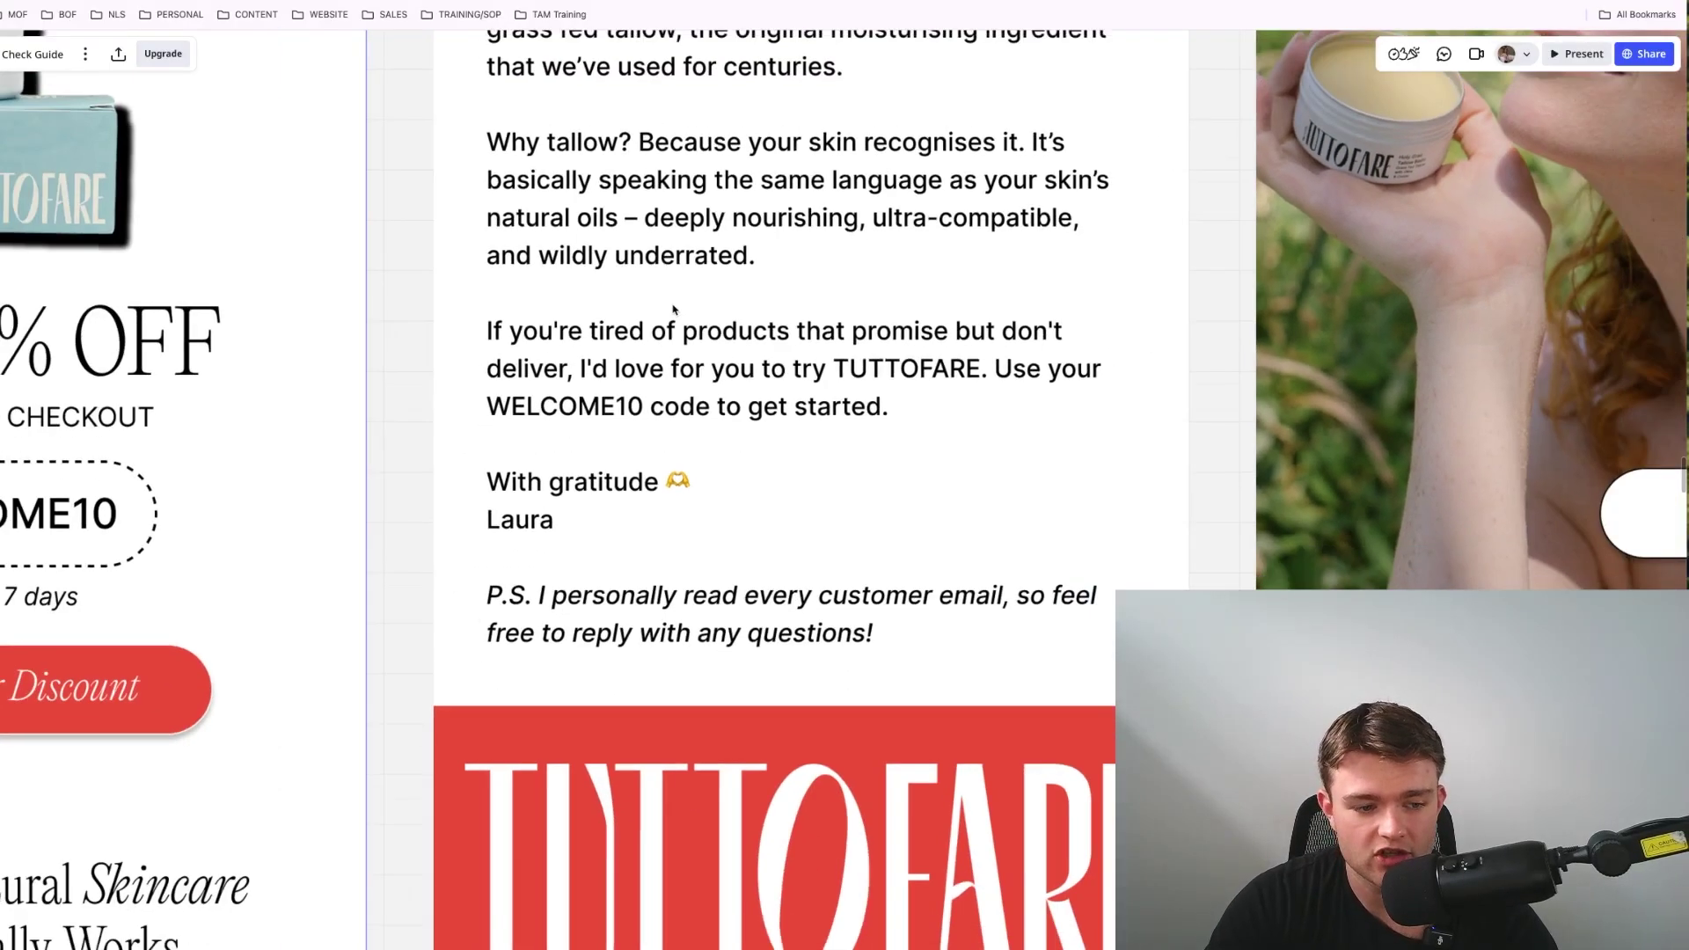
pyautogui.hscroll(-2, 673, 313)
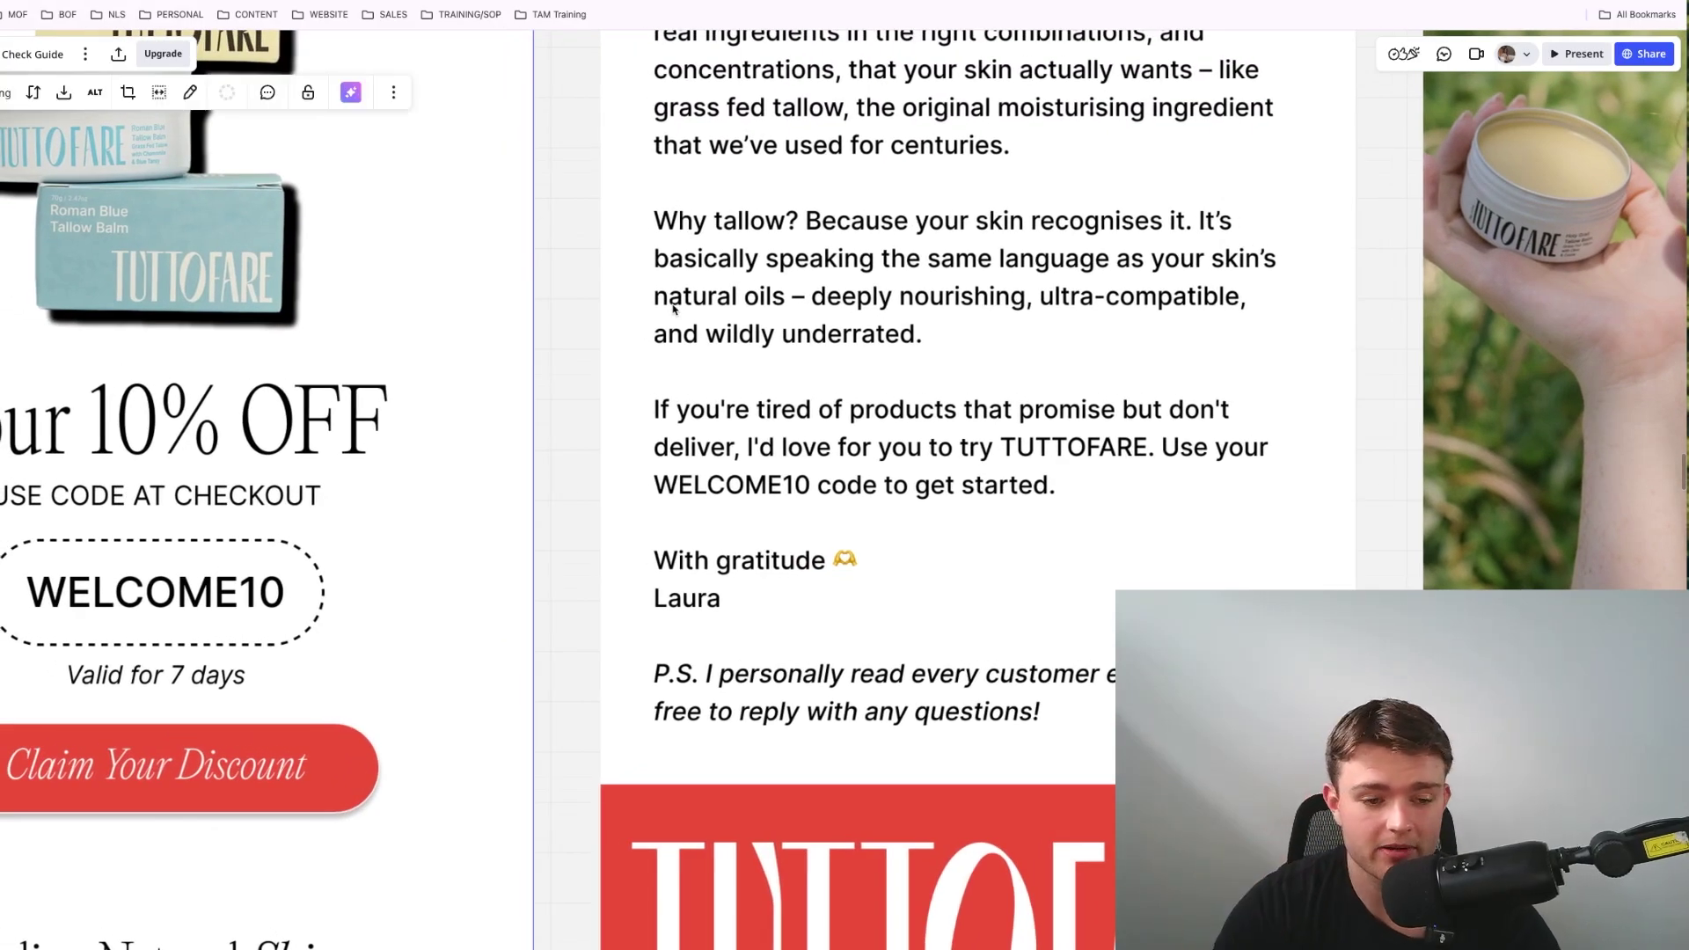
pyautogui.scroll(-2, 773, 494)
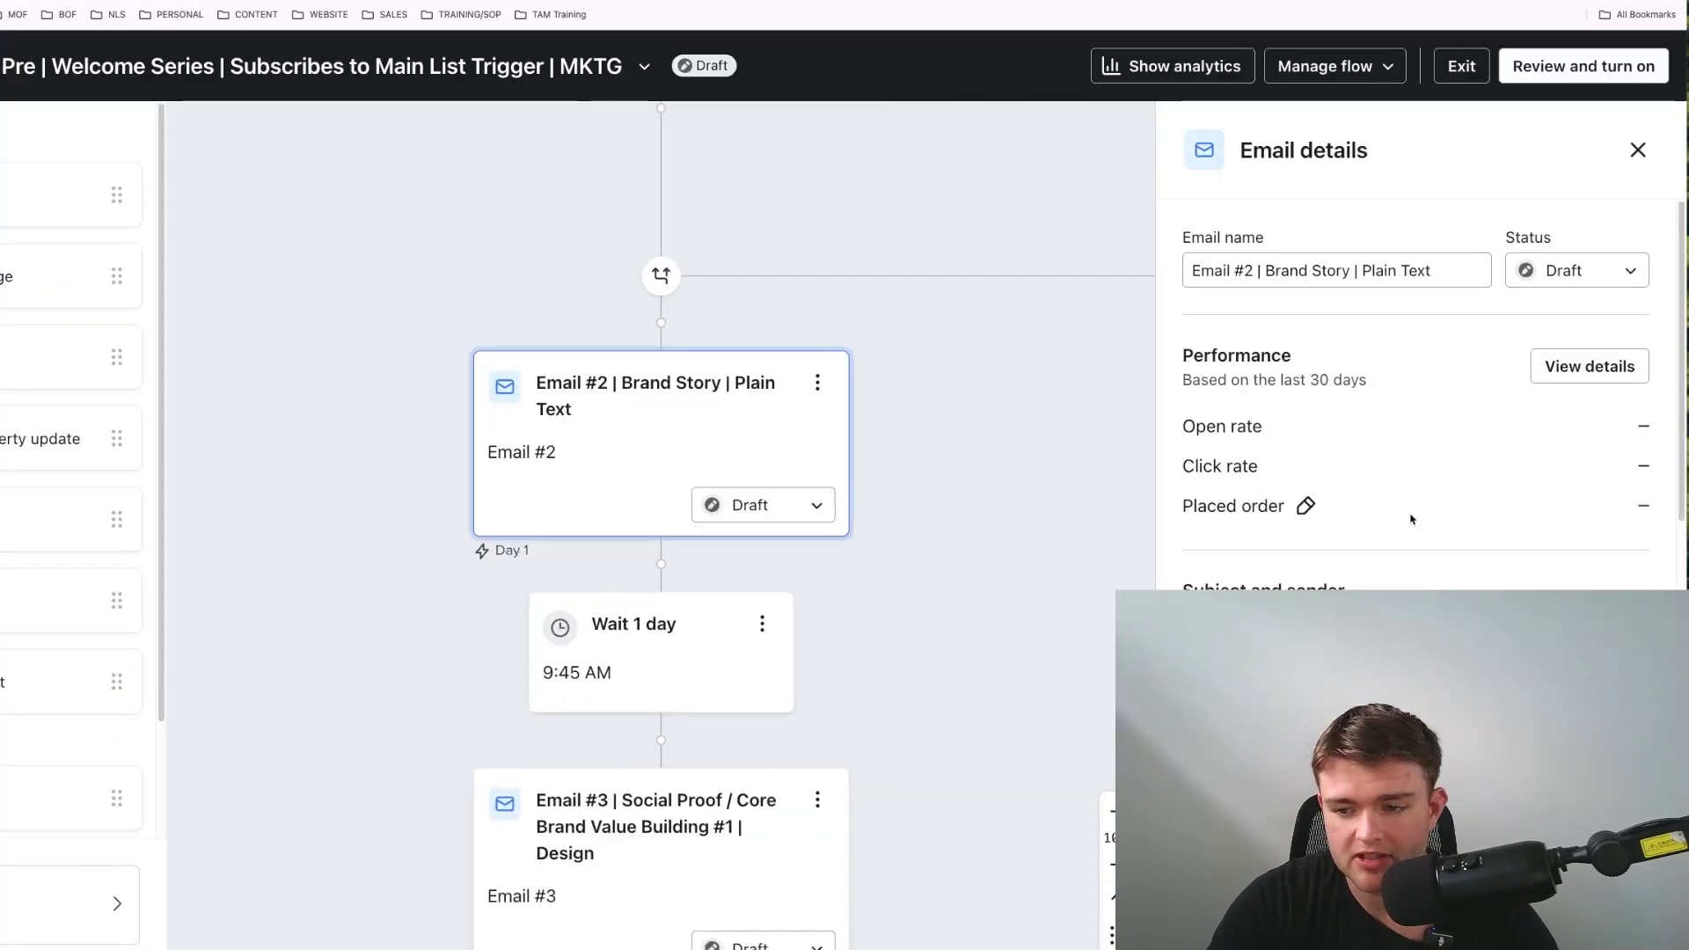
# Step: Return to the flow and check the skip-recently-emailed and UTM tracking settings in Email #2's details
pyautogui.scroll(-5, 1407, 515)
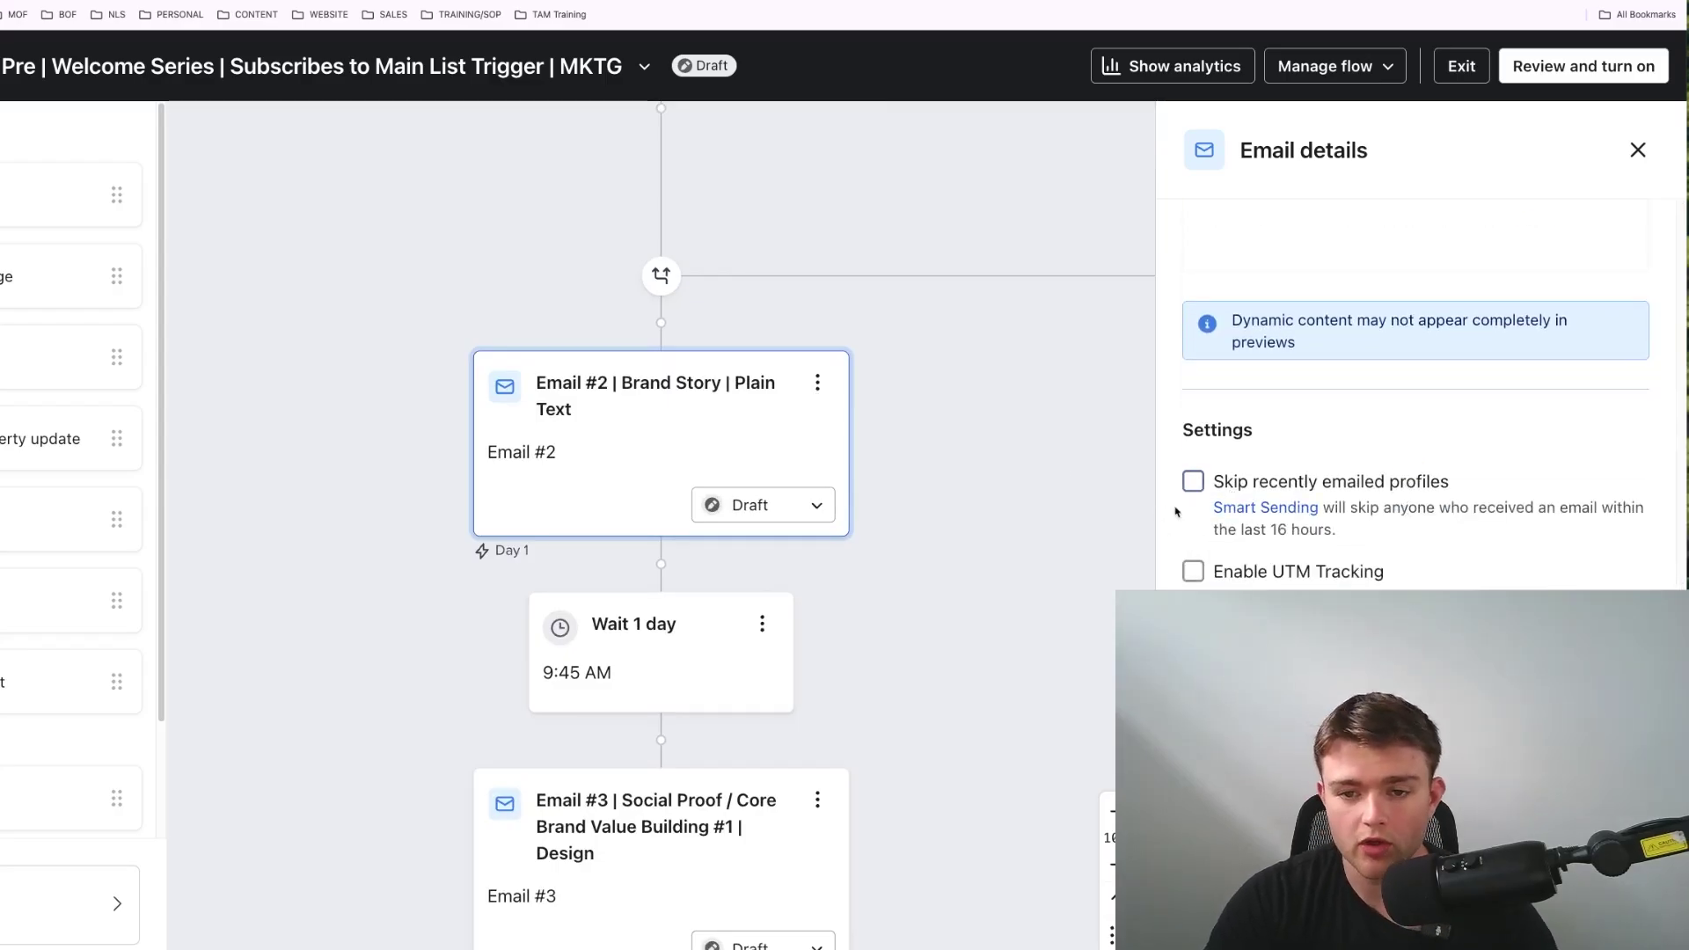
pyautogui.scroll(-1, 1020, 504)
pyautogui.scroll(-3, 1020, 507)
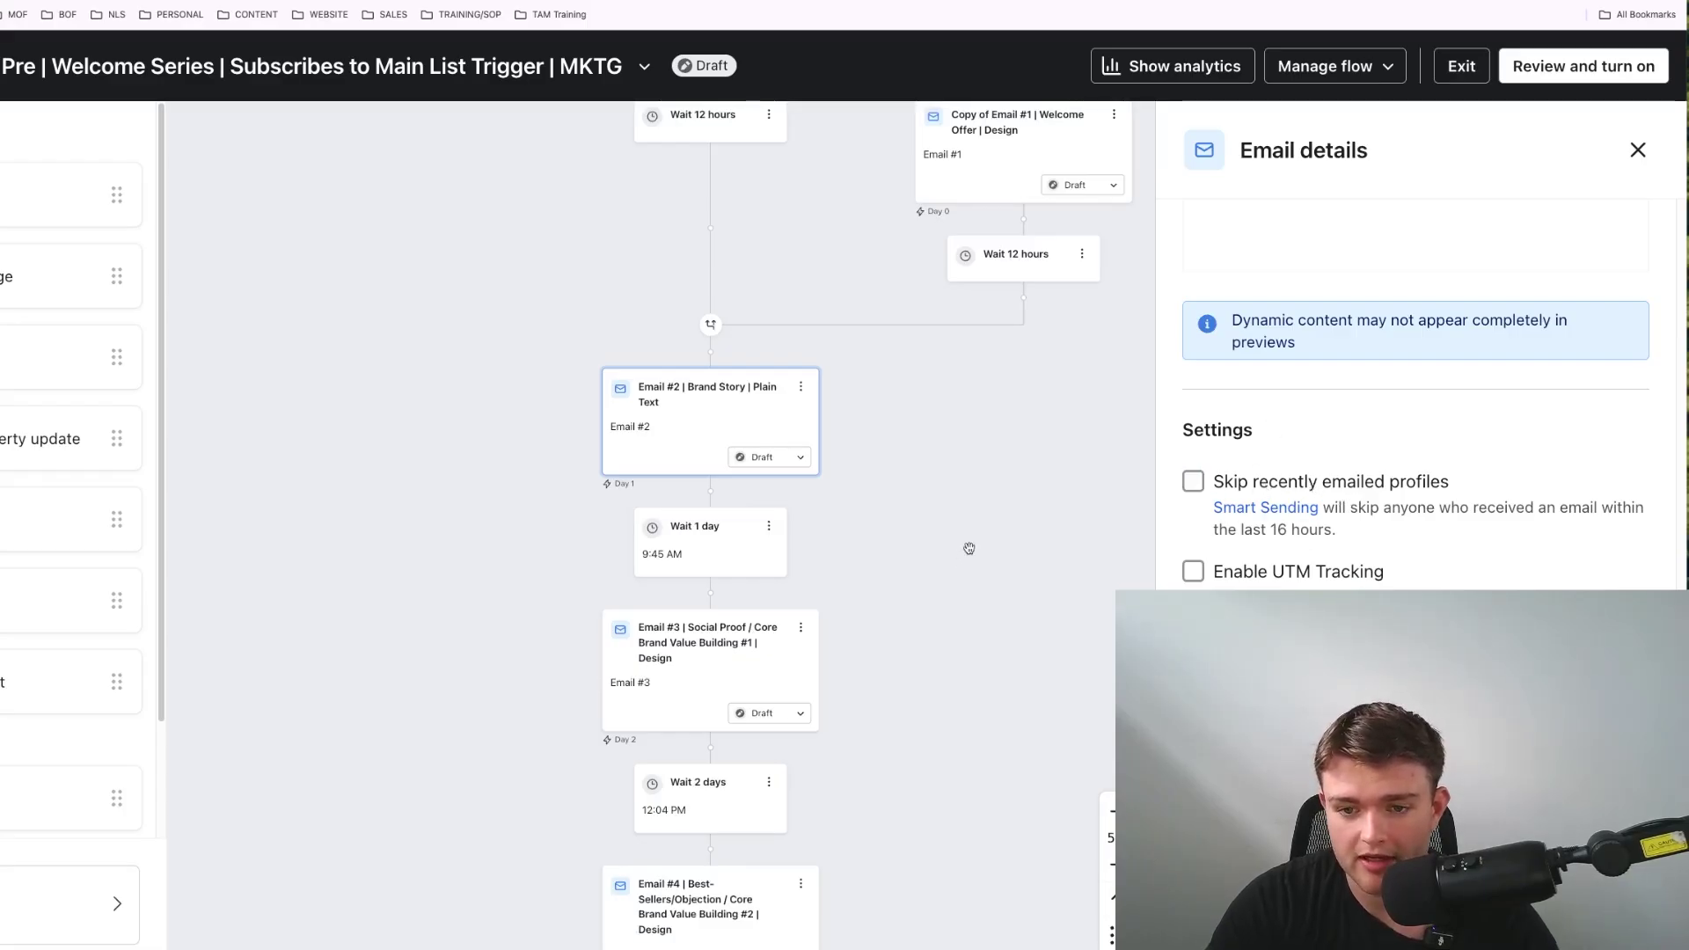
# Step: Review how the conditional split's branches and 12-hour waits lead from Email #1 into Email #2
pyautogui.scroll(-4, 966, 554)
pyautogui.moveTo(972, 108); pyautogui.dragTo(804, 305)
pyautogui.scroll(-2, 849, 307)
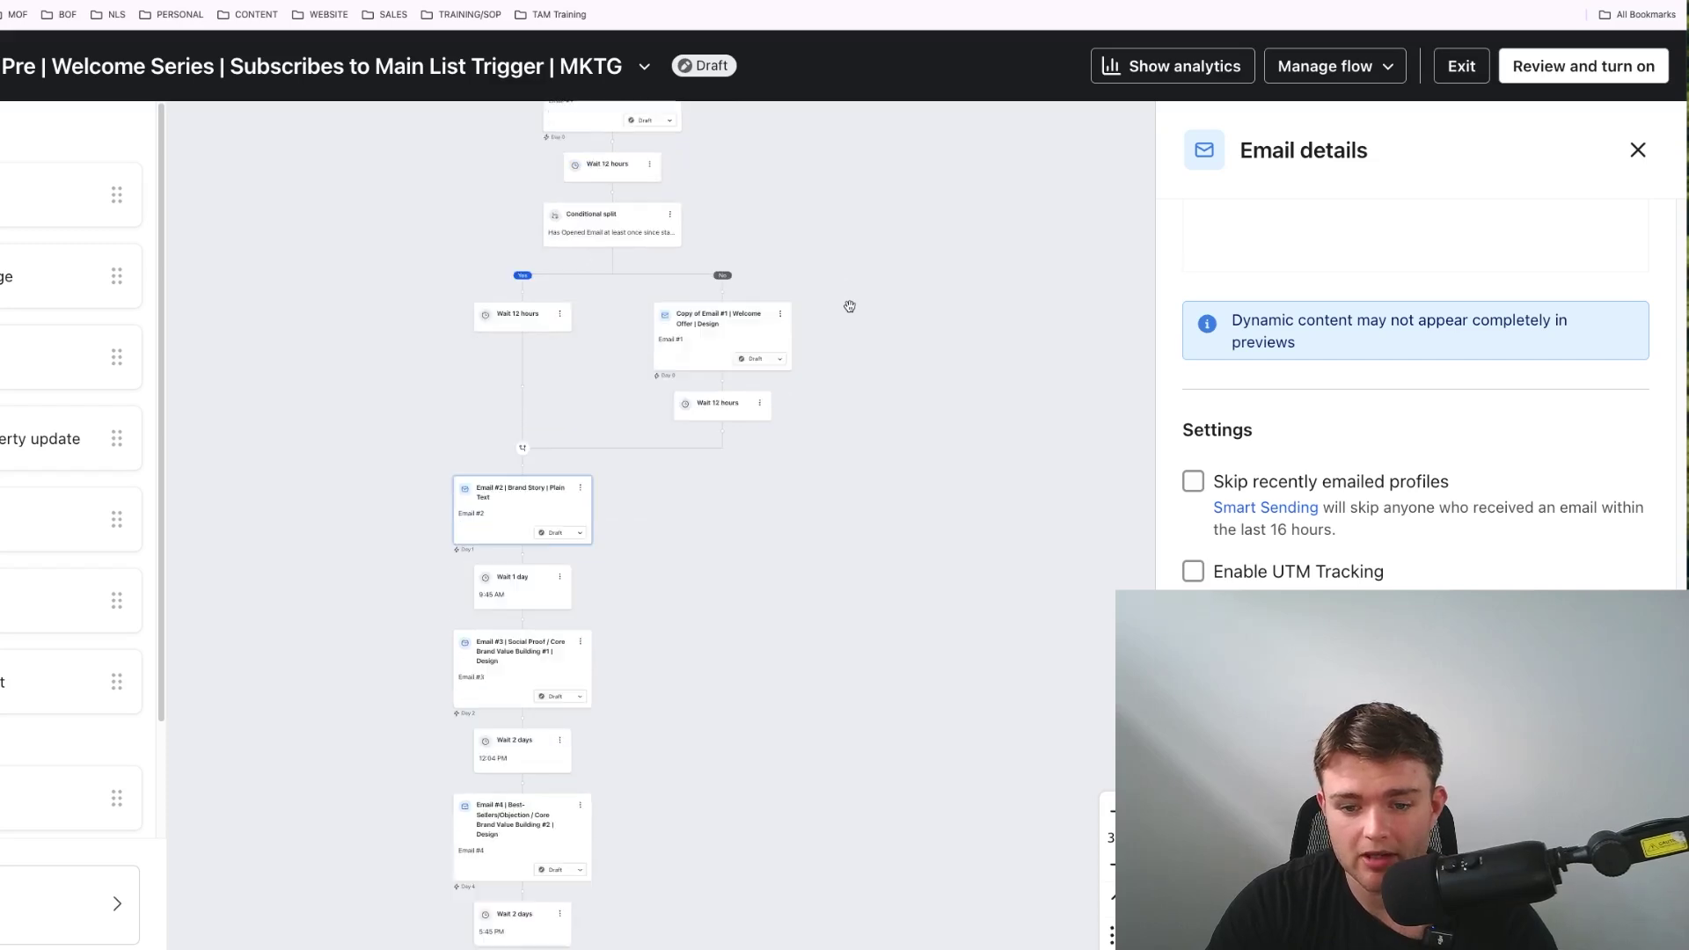
pyautogui.scroll(3, 849, 306)
pyautogui.scroll(-3, 849, 306)
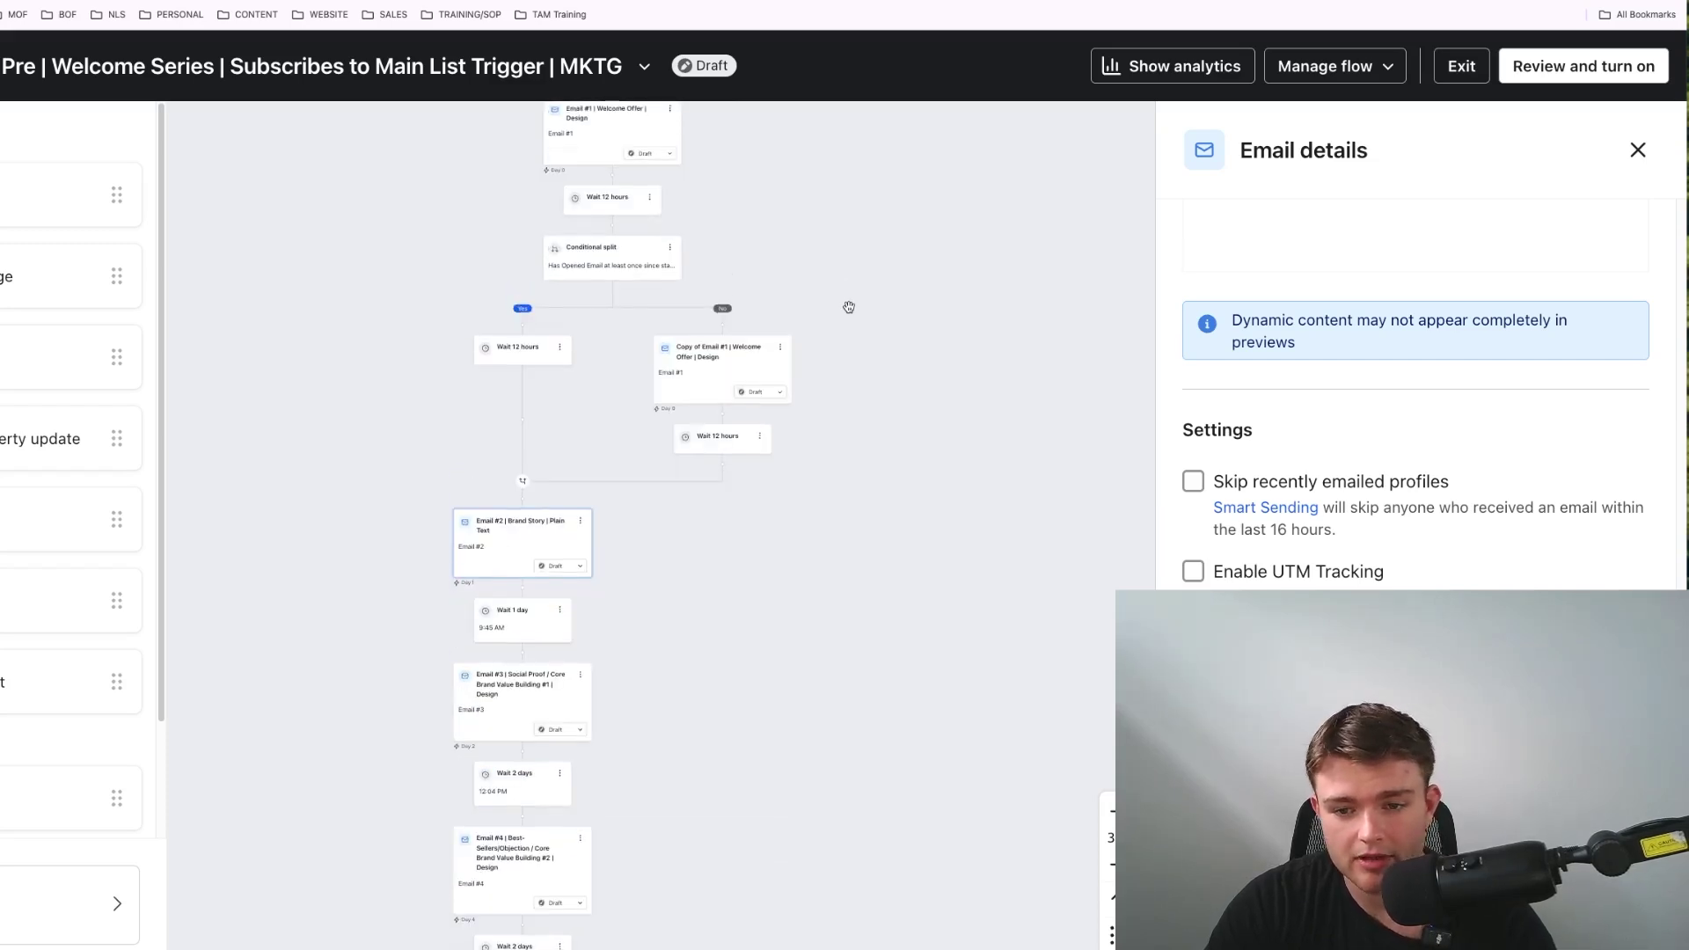
pyautogui.scroll(3, 849, 307)
pyautogui.scroll(5, 736, 256)
pyautogui.scroll(-8, 813, 495)
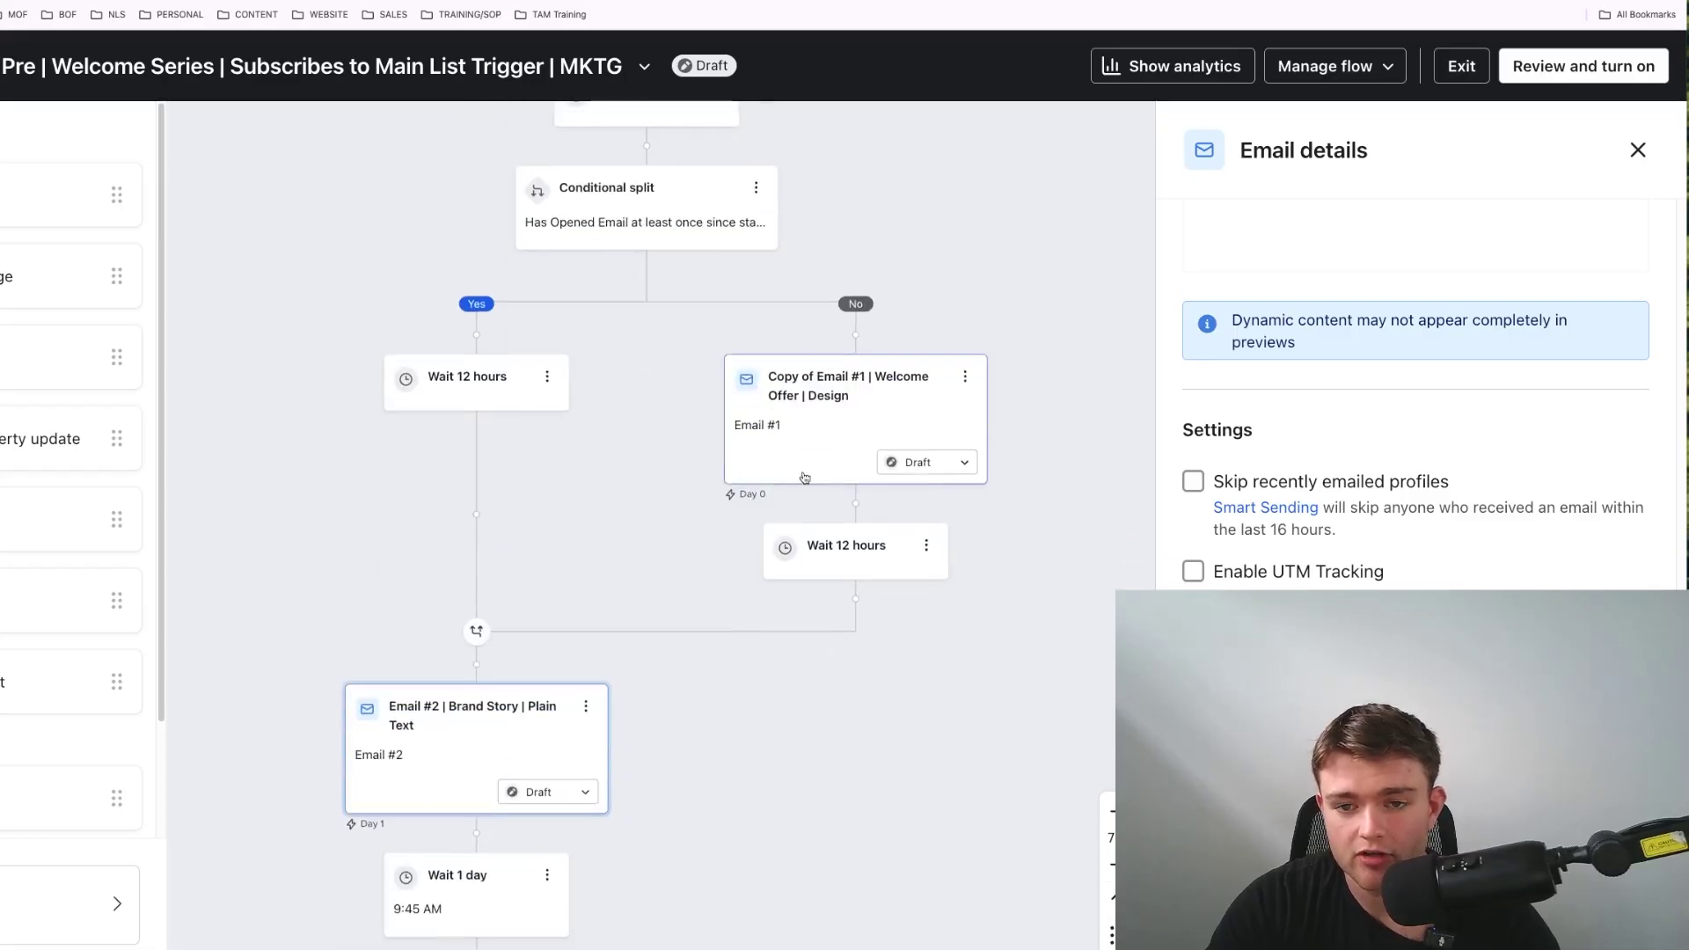
# Step: Check the welcome email designs on the board again, and return to the flow's last emails
pyautogui.scroll(-3, 814, 495)
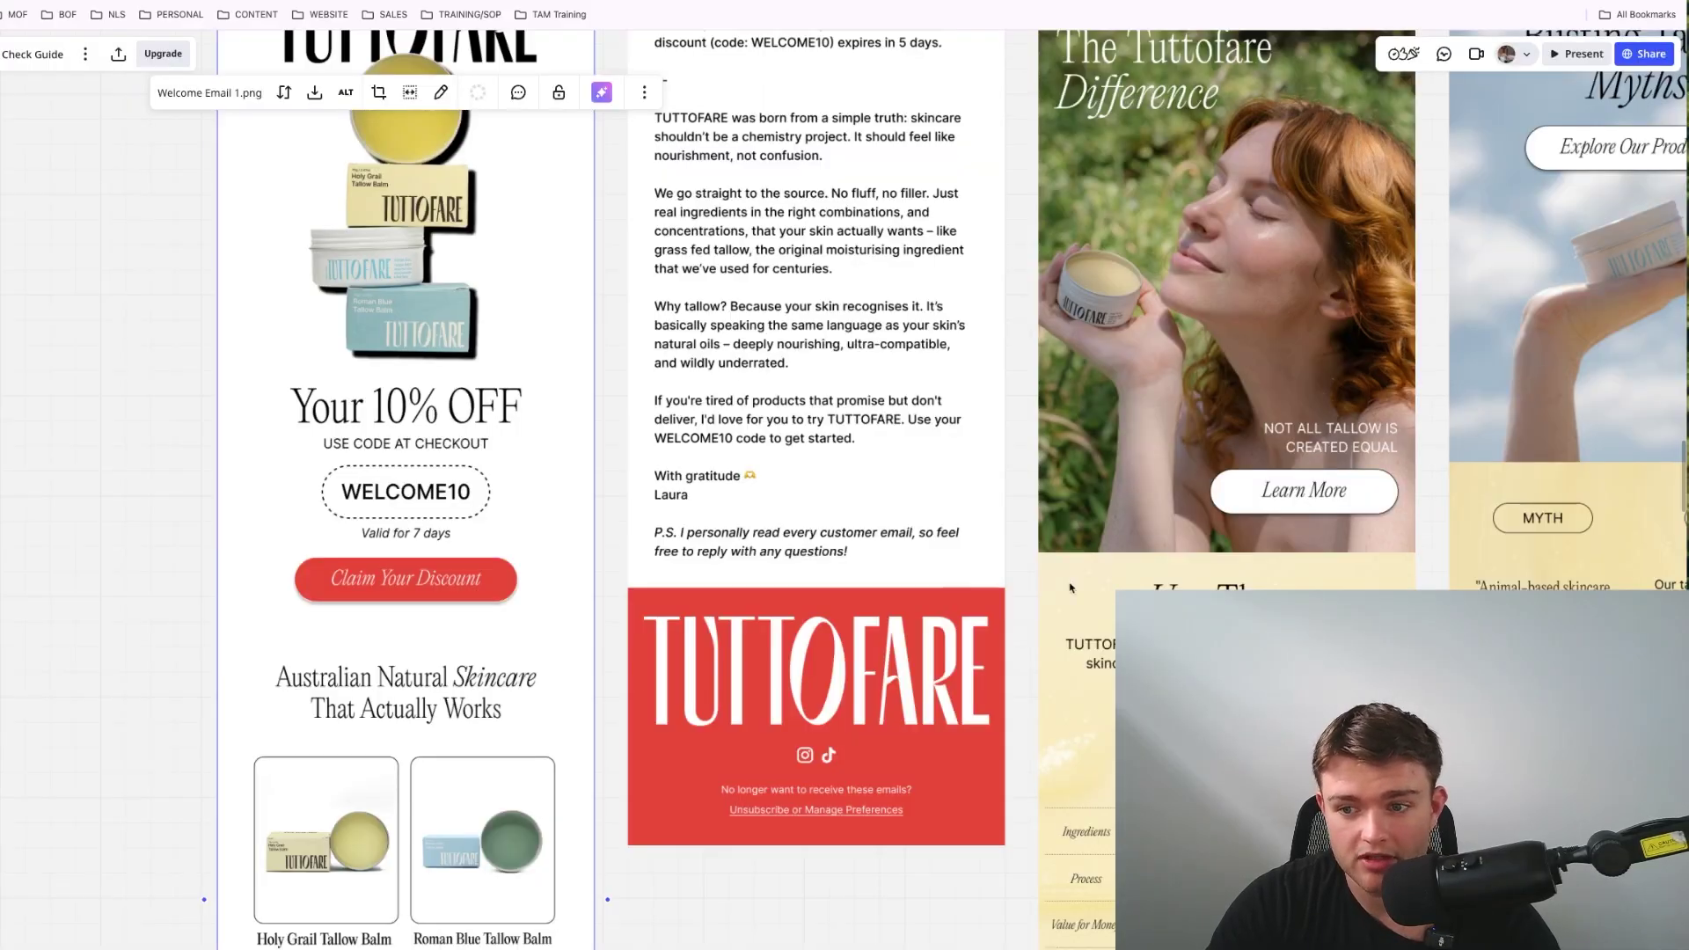
pyautogui.scroll(-3, 1070, 588)
pyautogui.hscroll(3, 1069, 587)
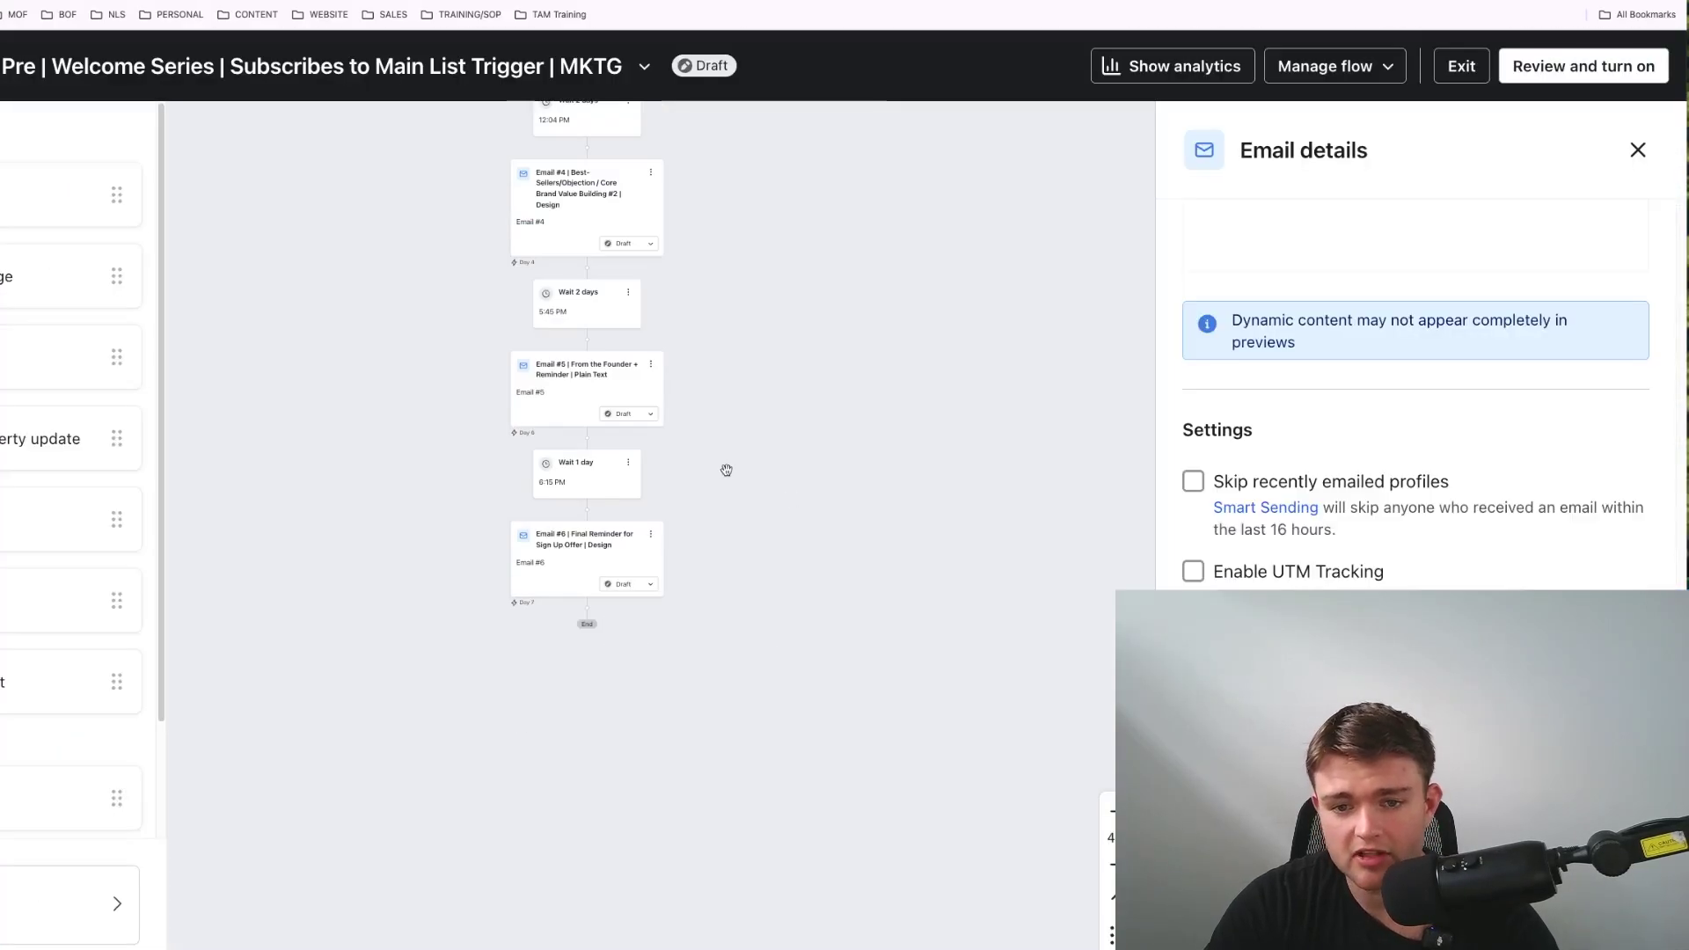
# Step: Review the whole welcome series flow from its final emails back to the conditional split and trigger
pyautogui.scroll(2, 749, 493)
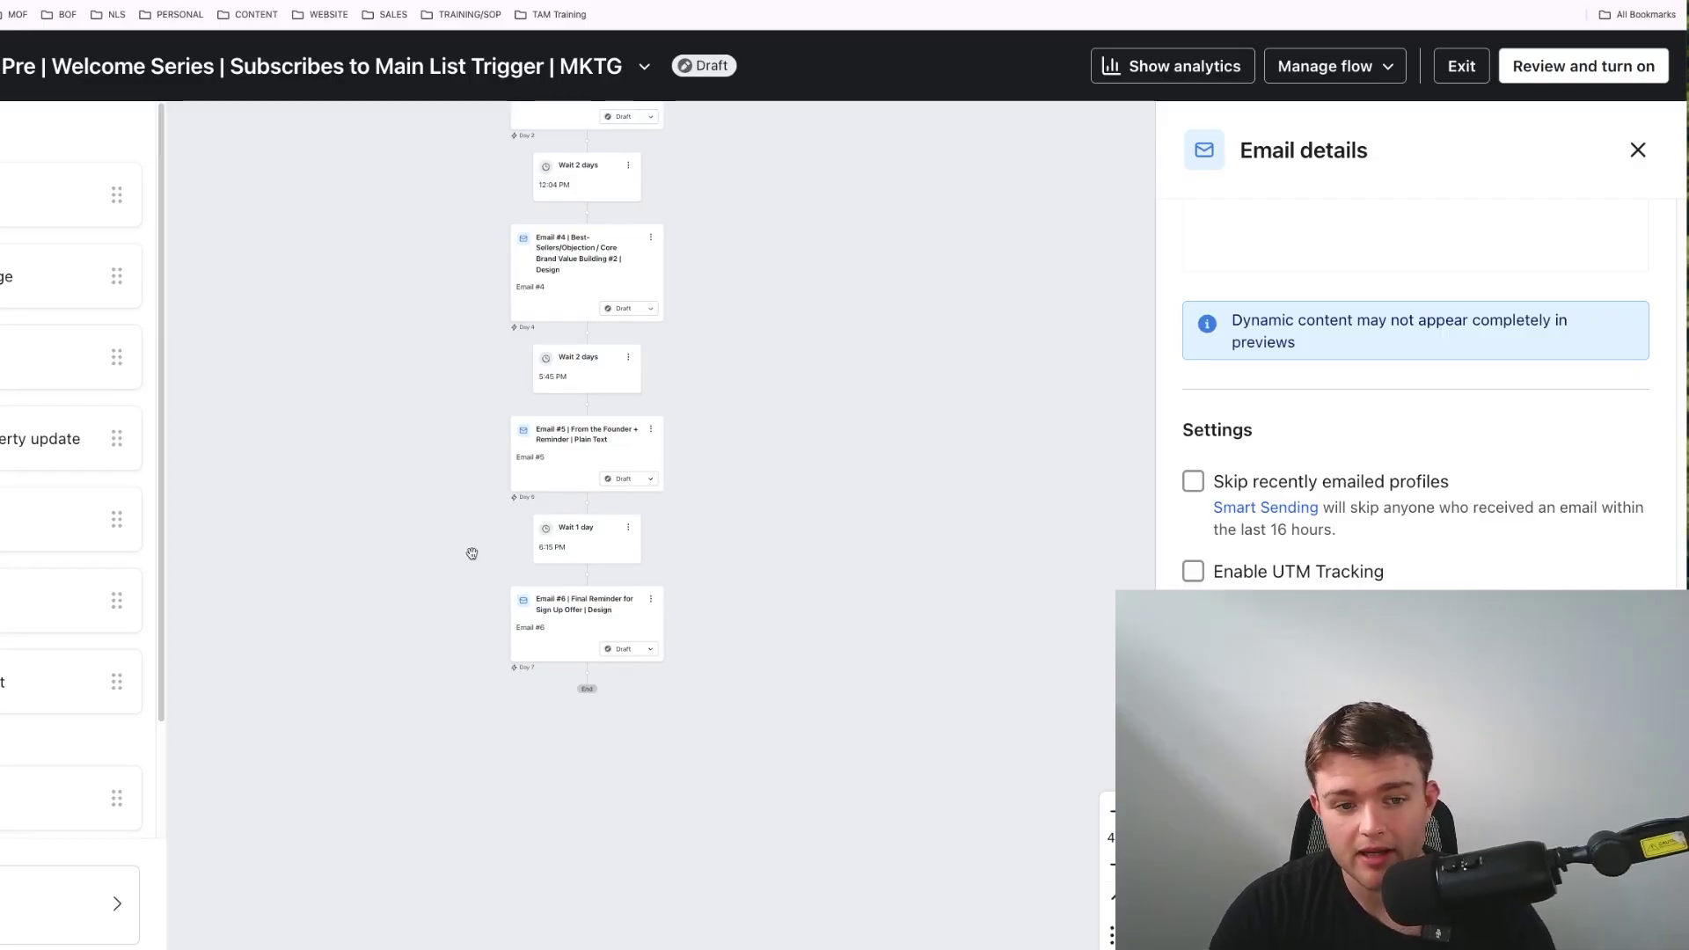
pyautogui.scroll(1, 714, 565)
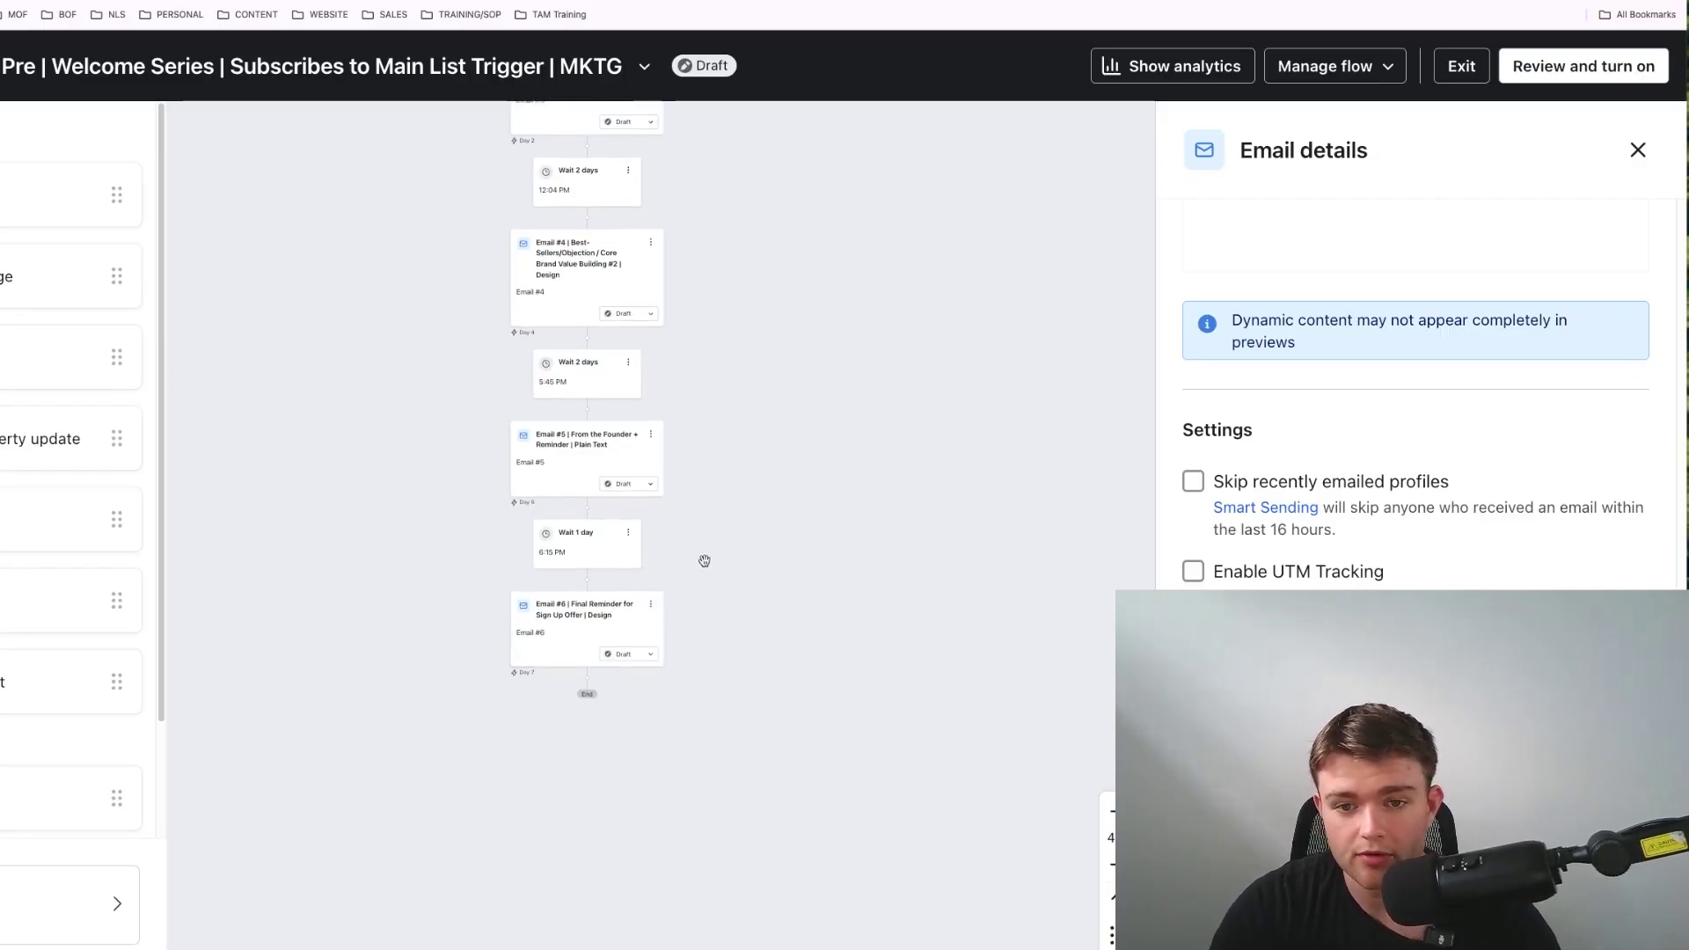
pyautogui.scroll(10, 705, 560)
pyautogui.scroll(2, 630, 376)
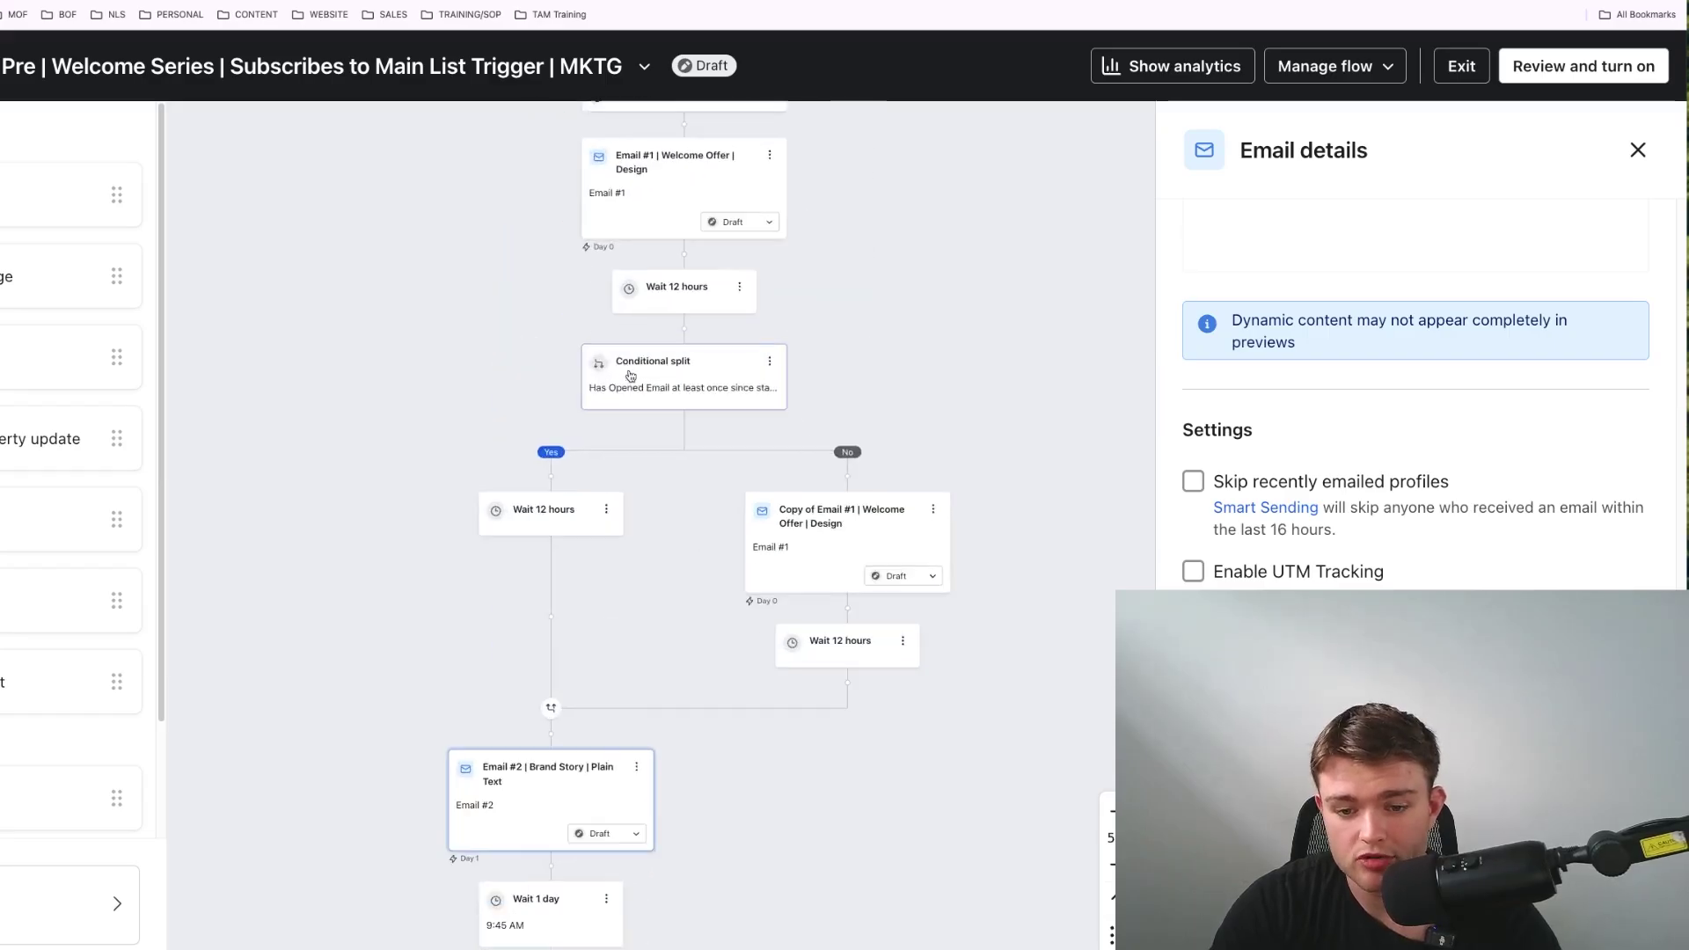
pyautogui.scroll(-2, 631, 375)
pyautogui.scroll(-3, 607, 703)
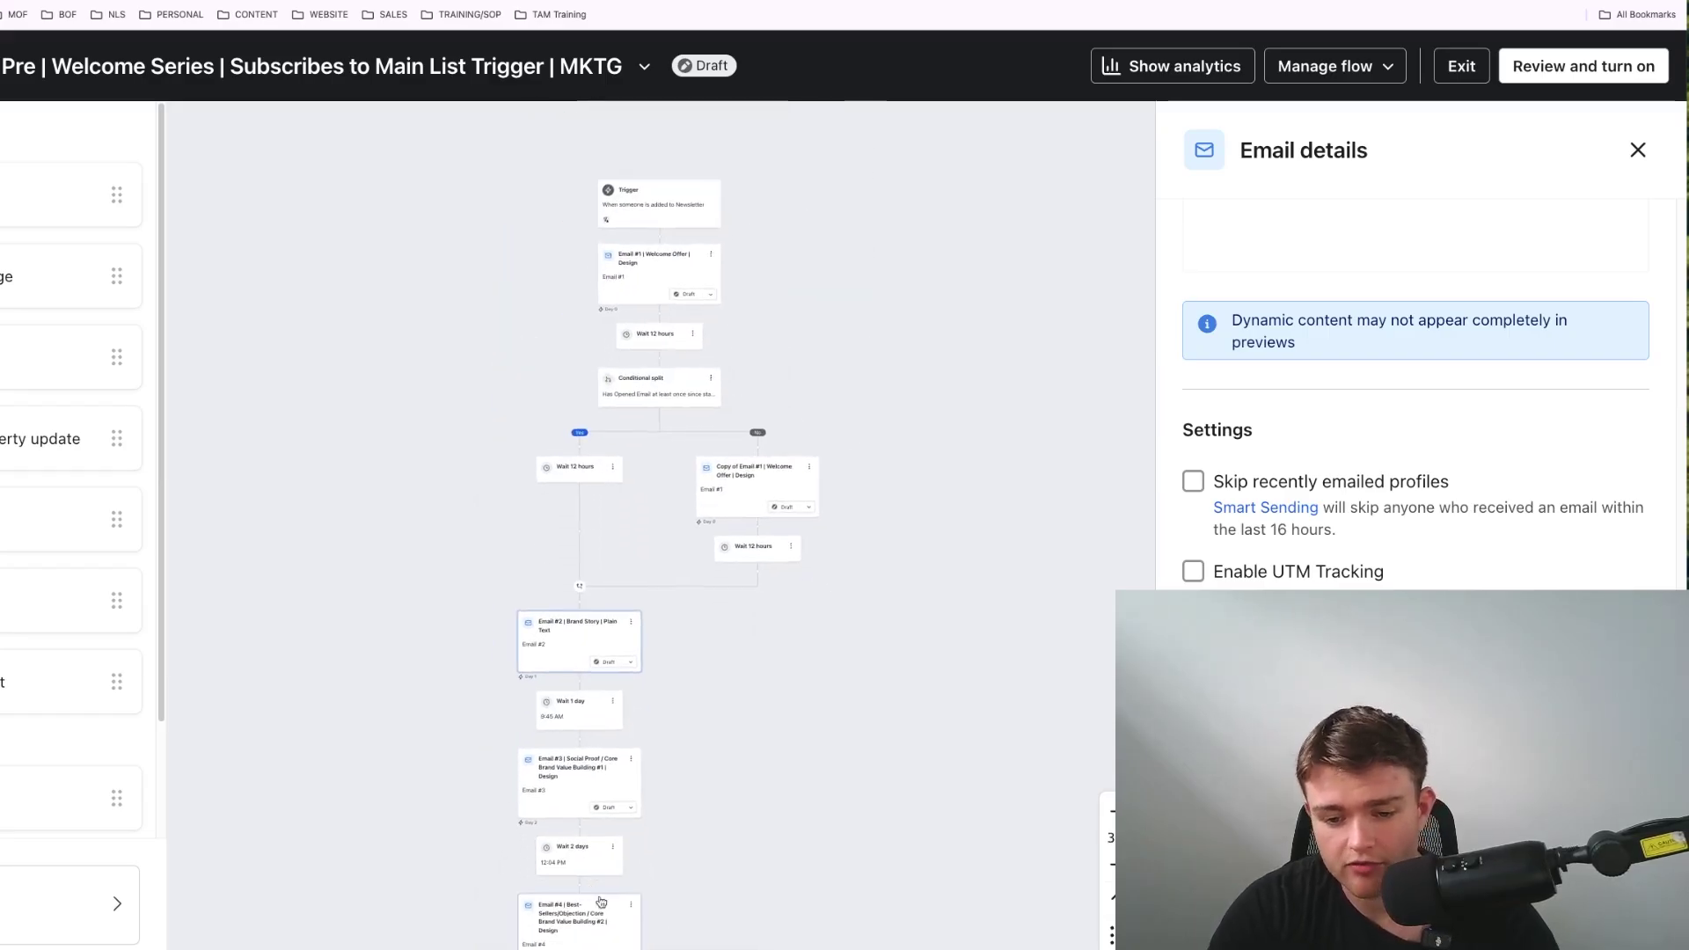
# Step: Review the welcome series flow around the conditional split and open the details of the first Email #1
pyautogui.hscroll(1, 766, 384)
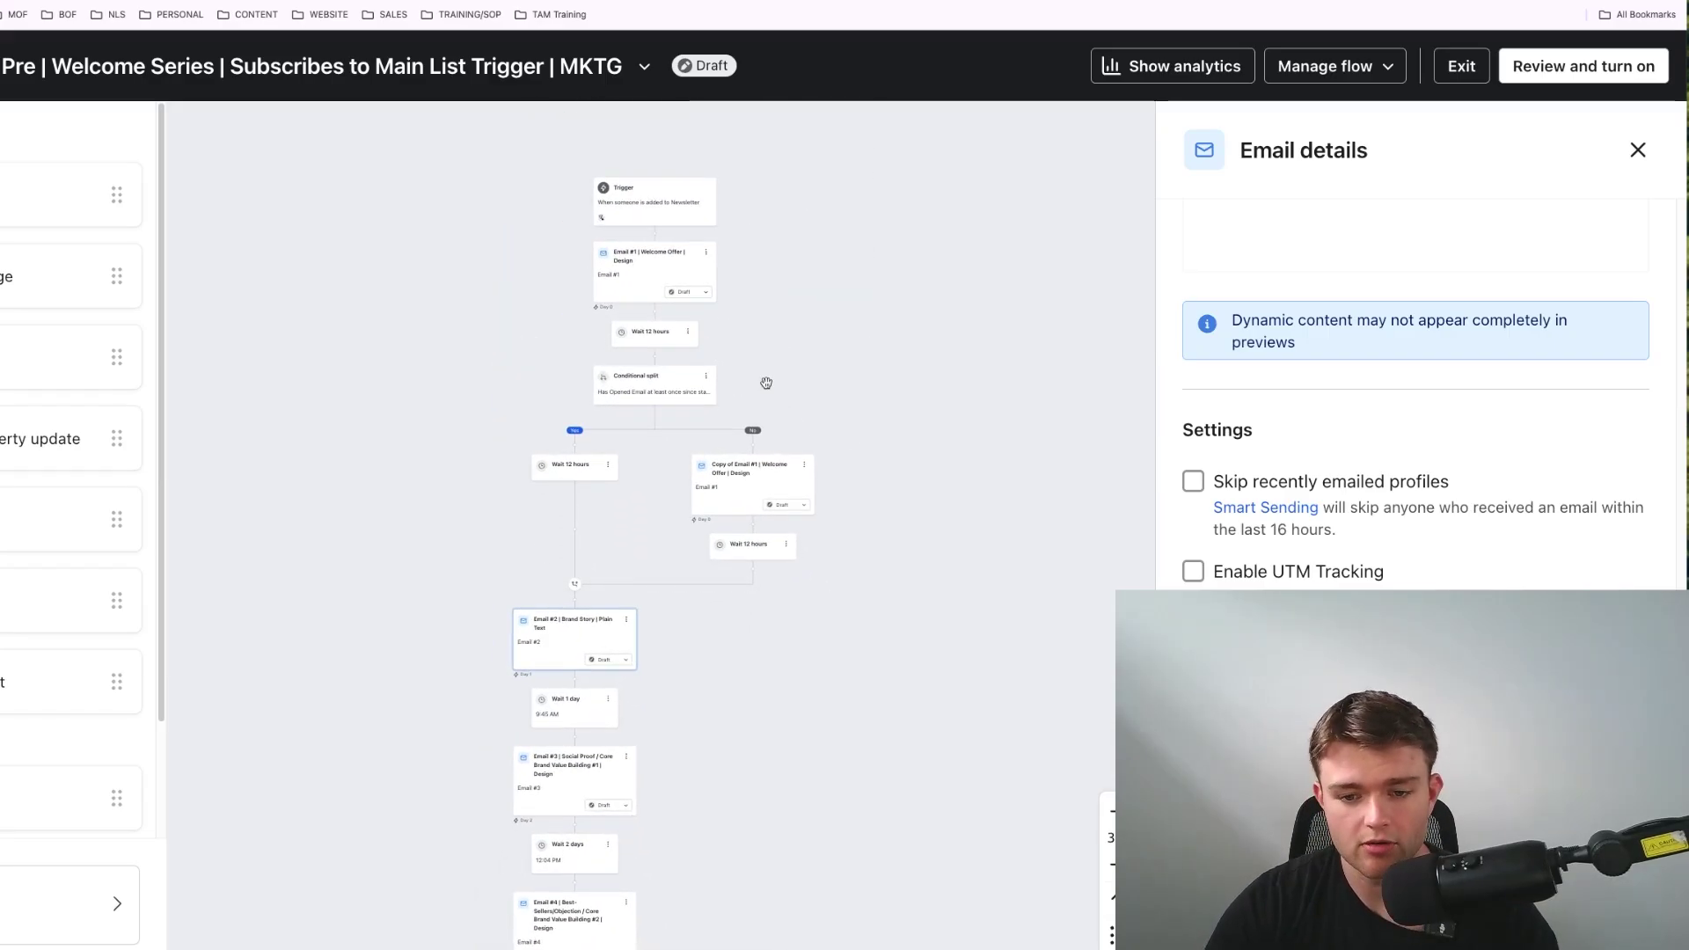
pyautogui.scroll(-3, 871, 482)
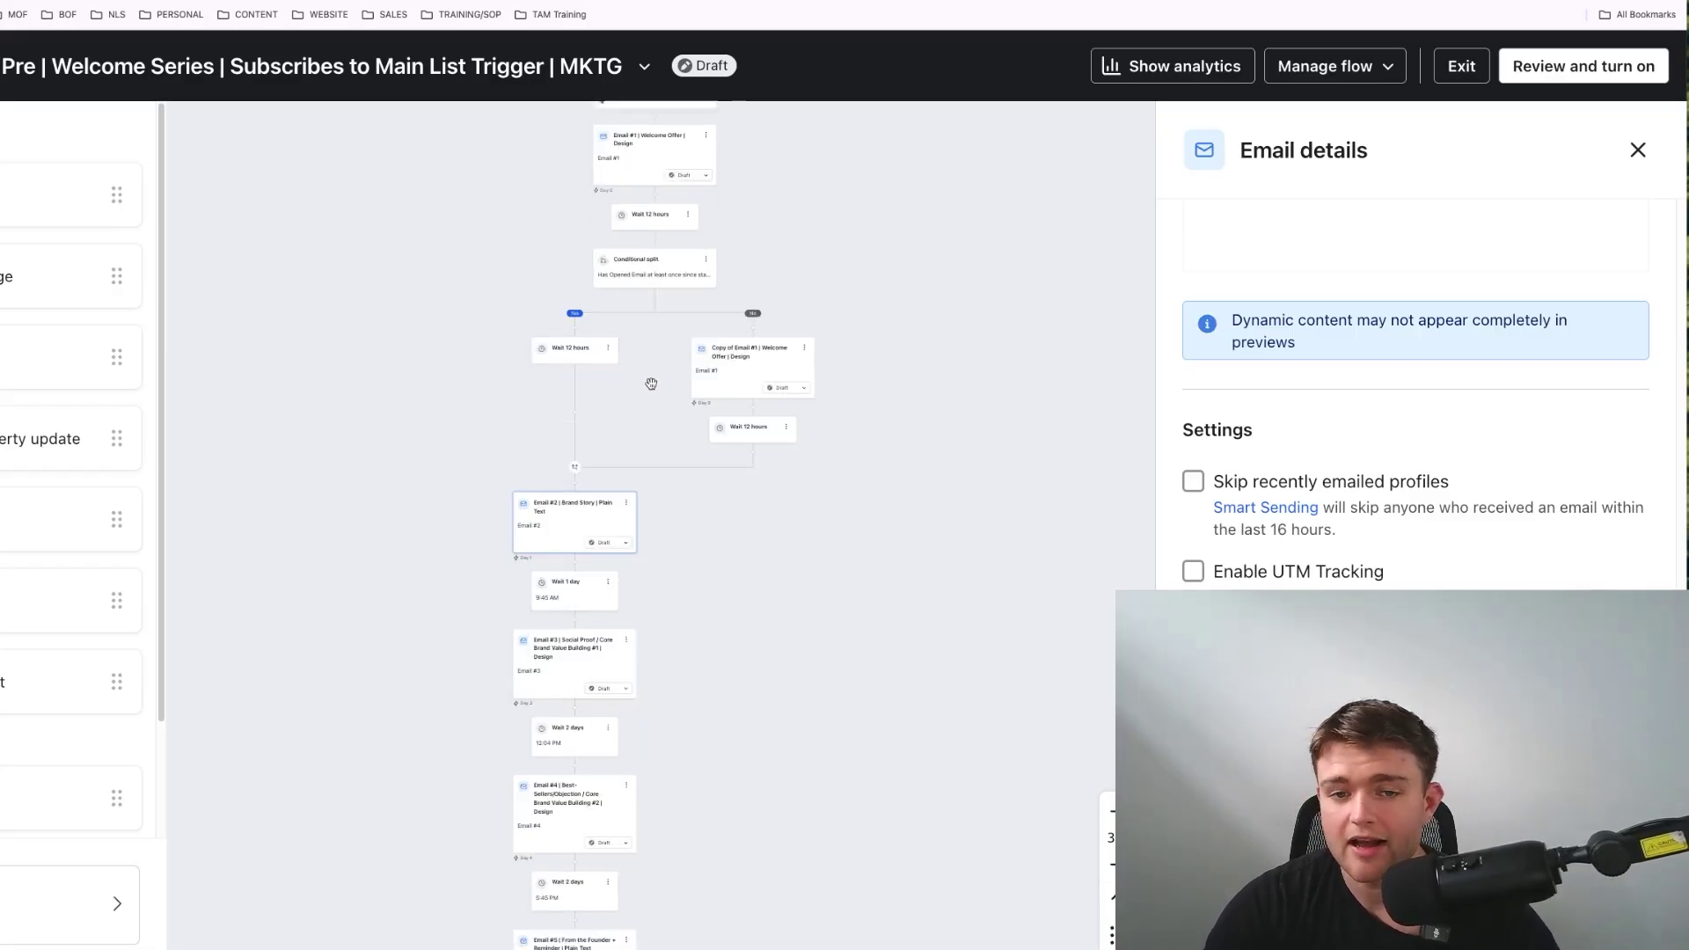
pyautogui.scroll(4, 637, 376)
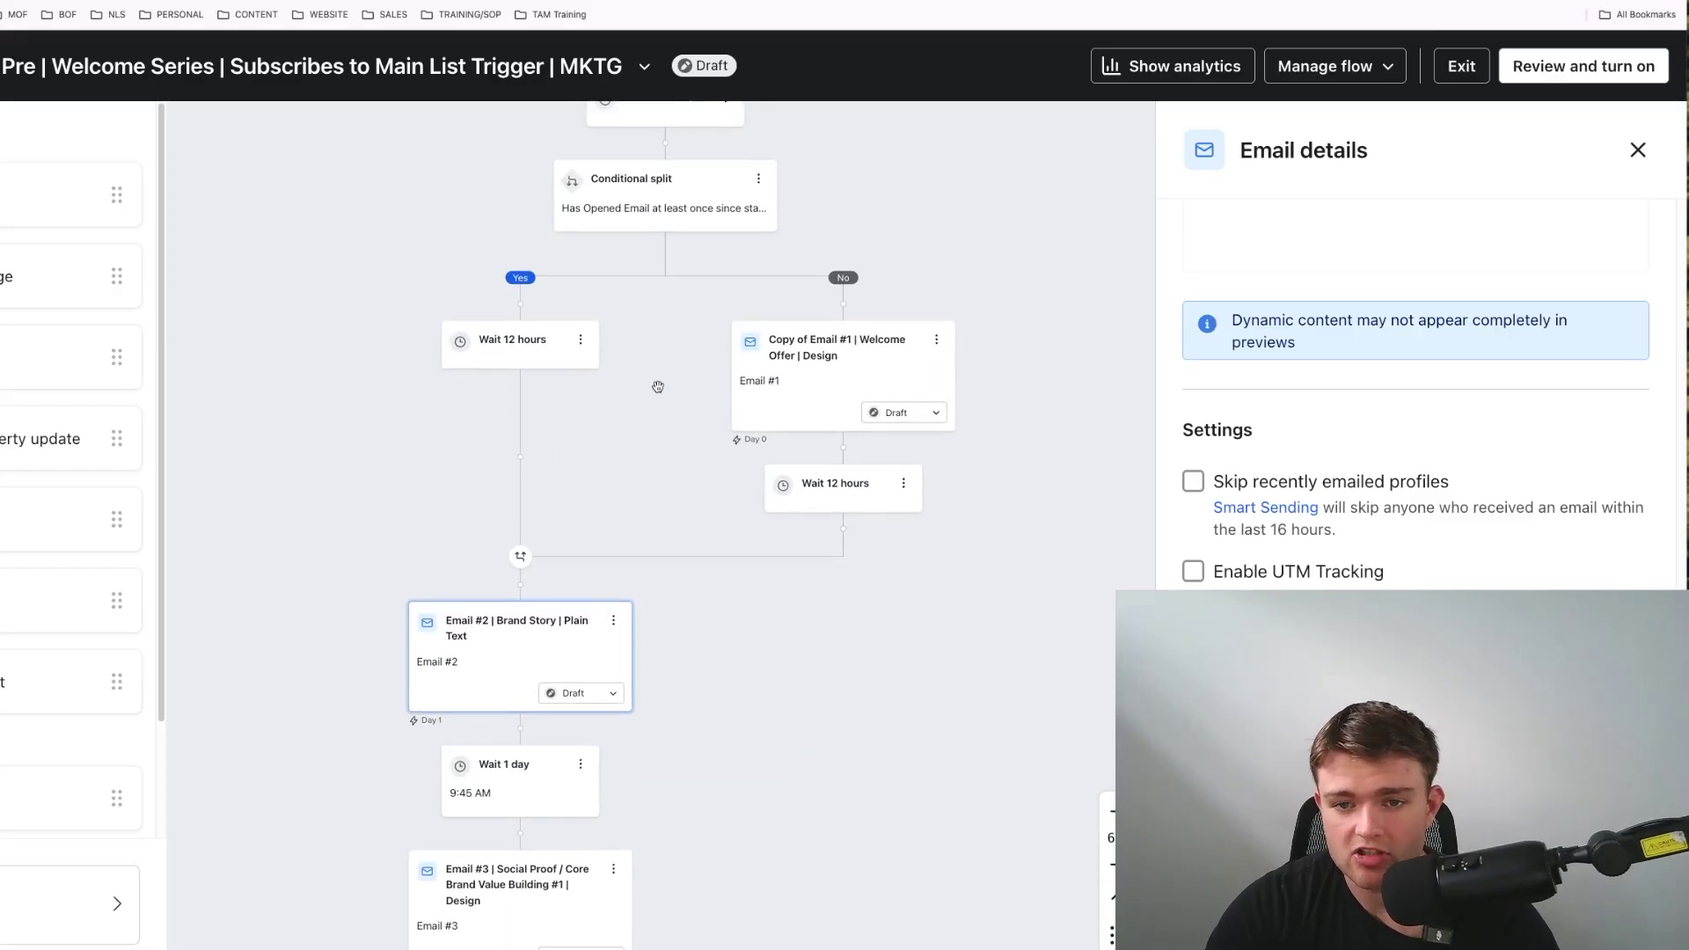
pyautogui.scroll(2, 658, 387)
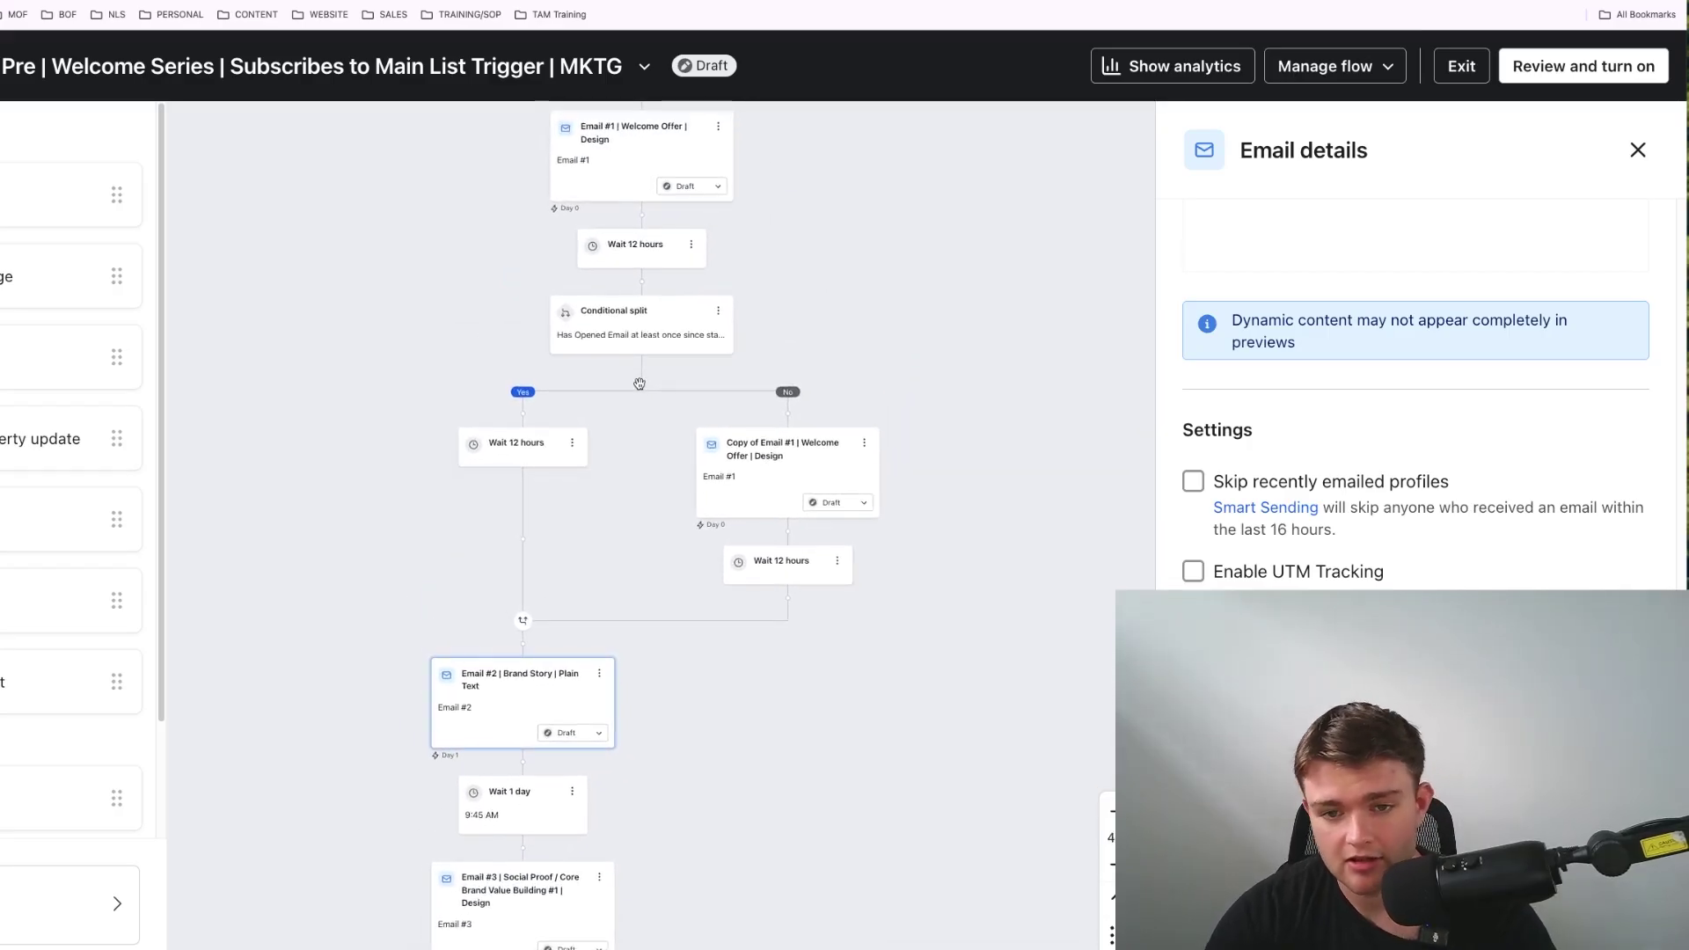
pyautogui.click(641, 153)
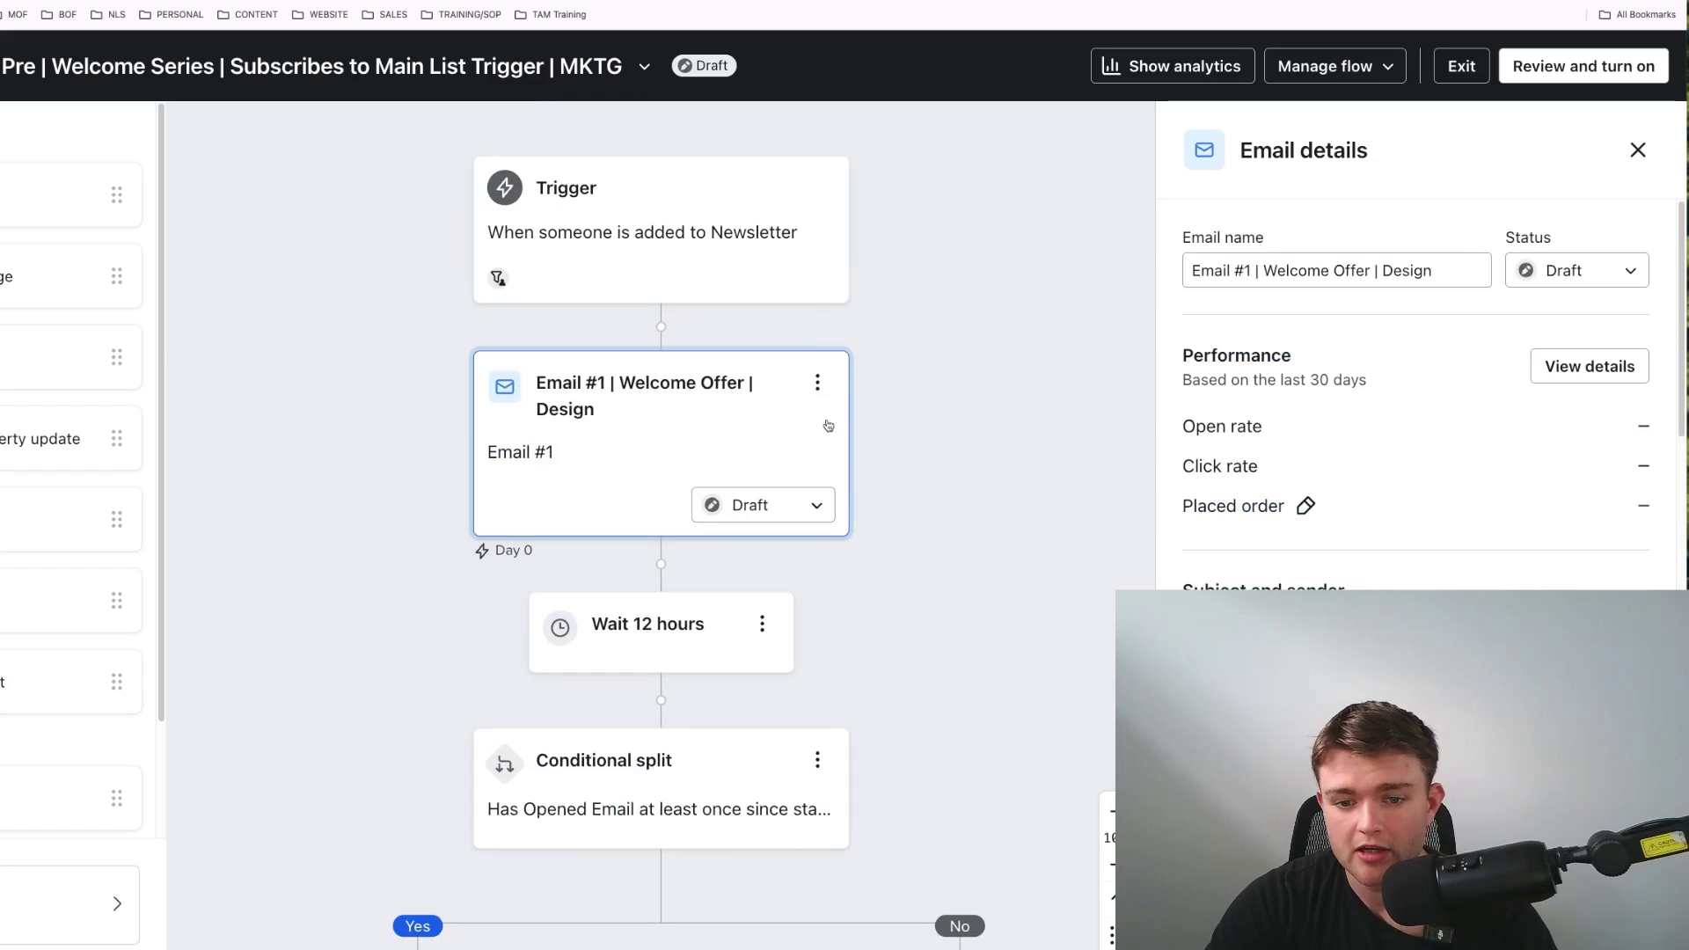
# Step: Examine the emails and waits from Email #1 through the conditional split to Email #6, and return to the start of the flow
pyautogui.scroll(-4, 864, 573)
pyautogui.scroll(-5, 864, 574)
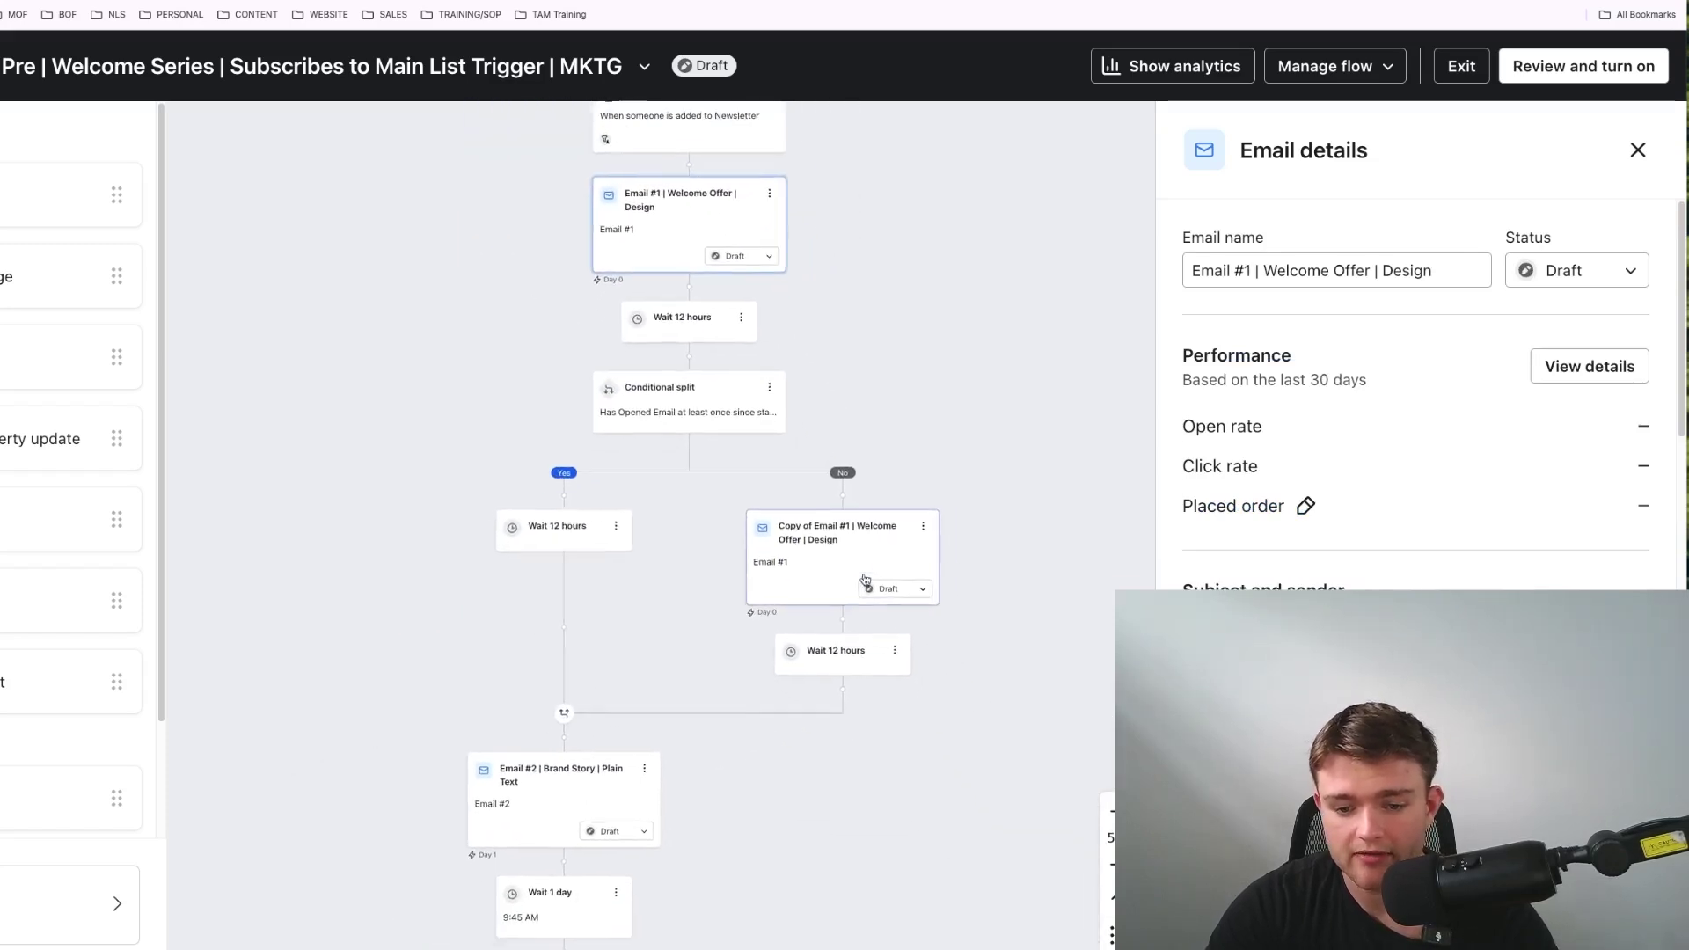
pyautogui.scroll(-2, 858, 574)
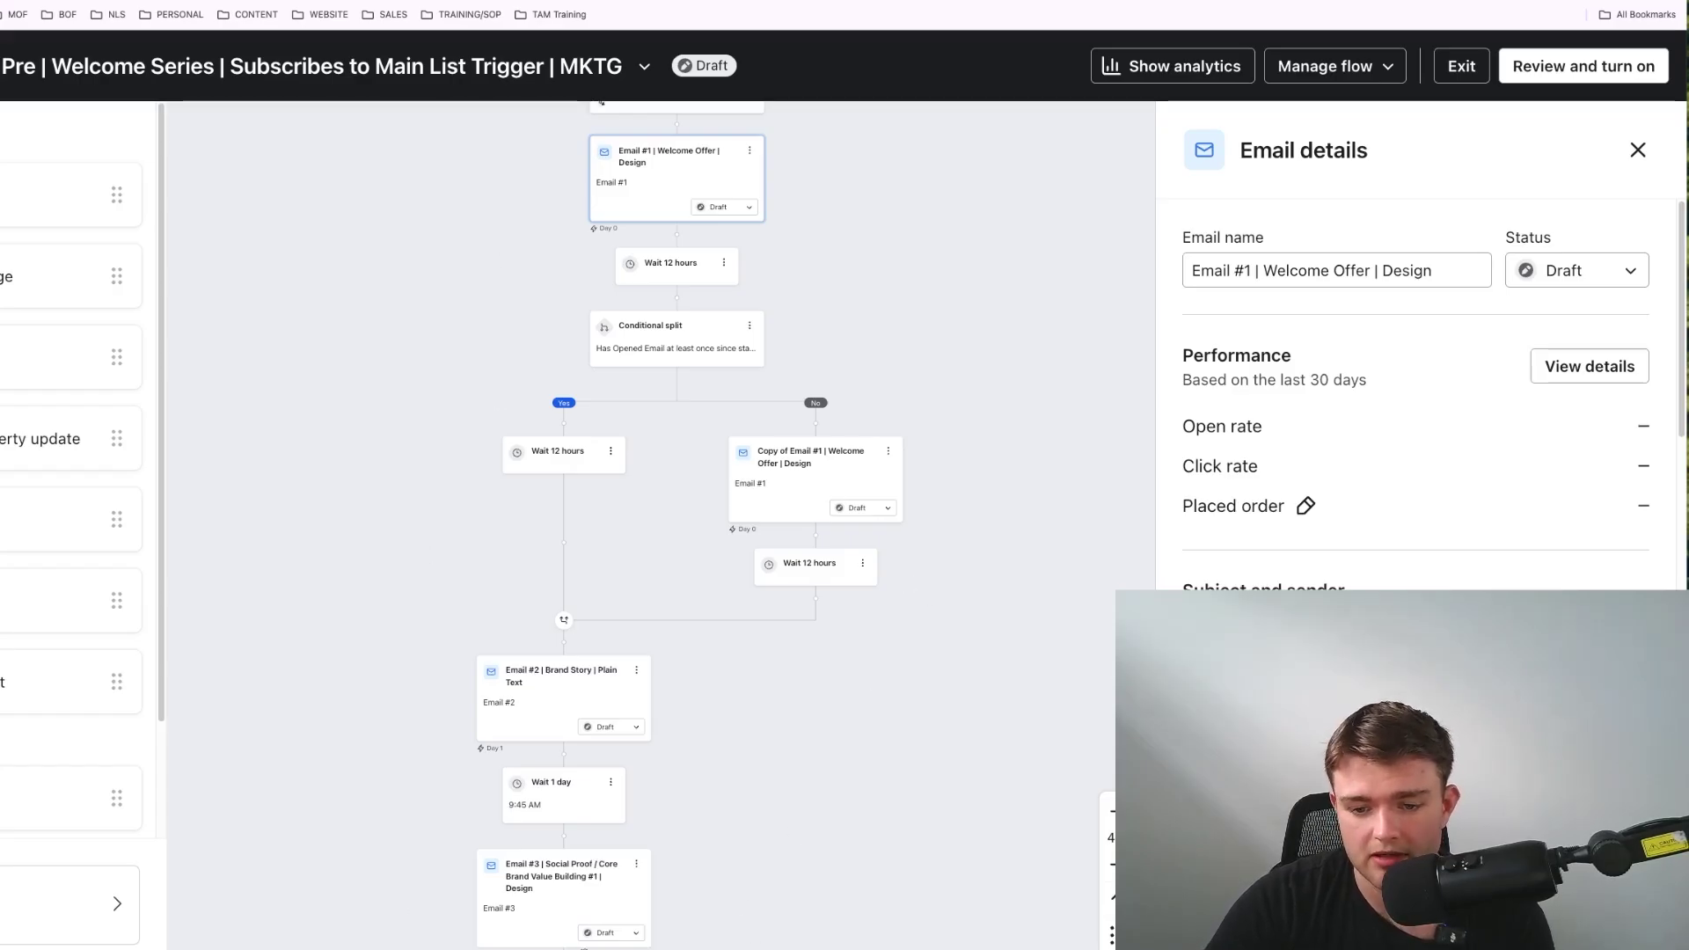
pyautogui.scroll(-9, 751, 837)
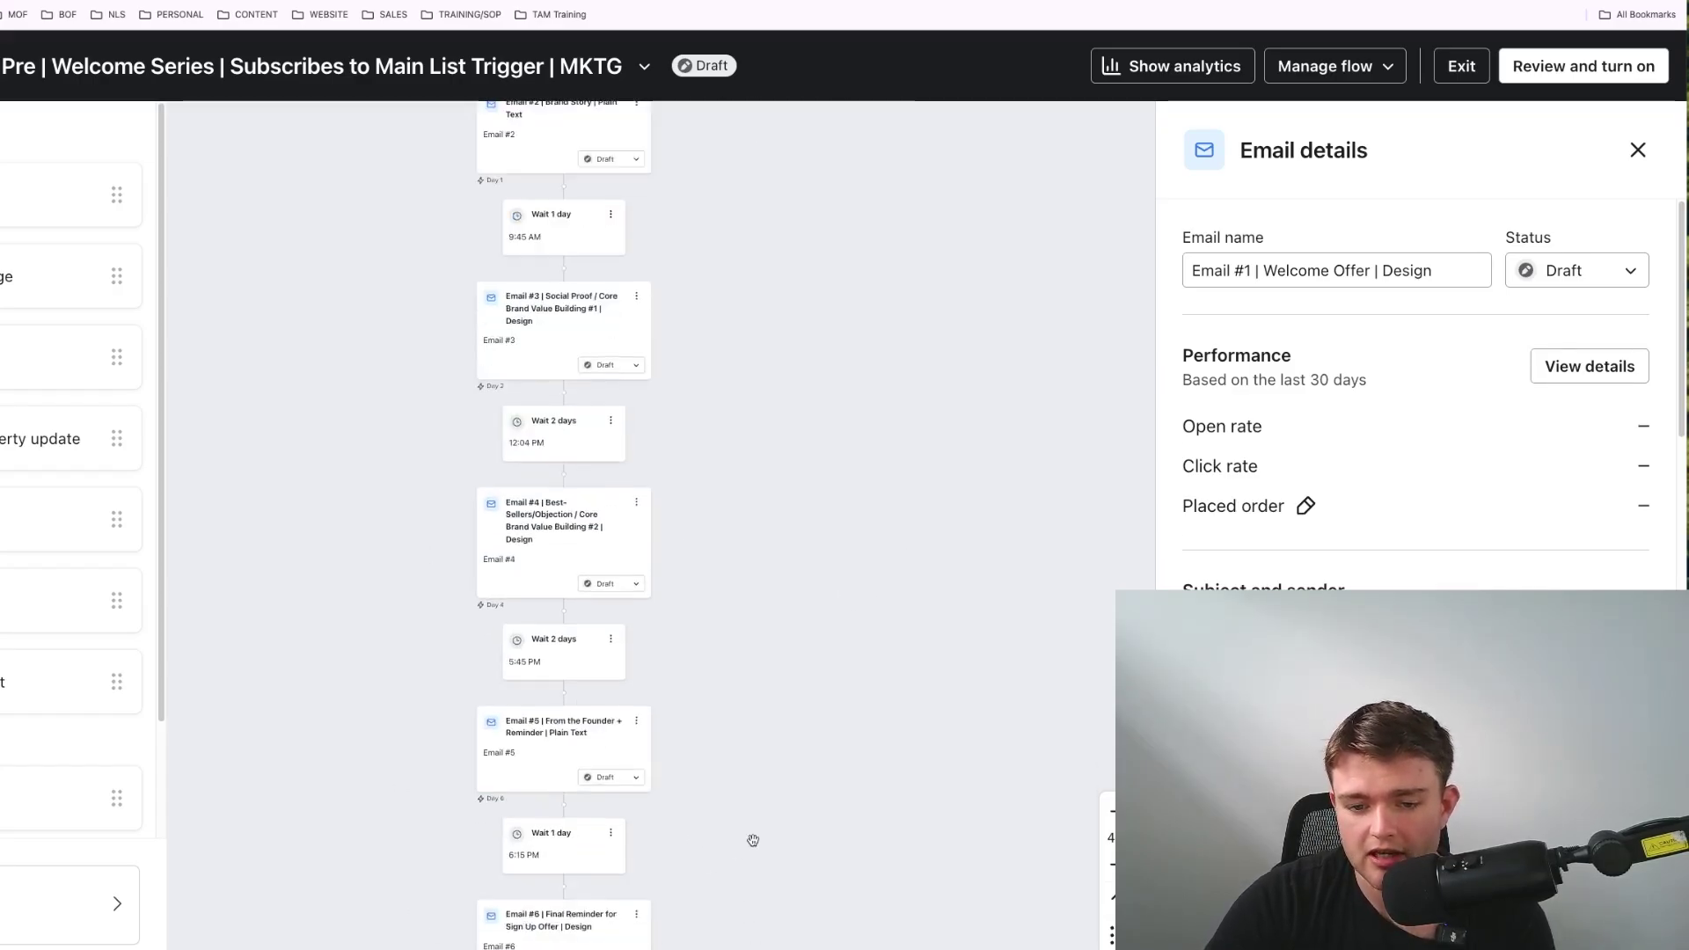
pyautogui.scroll(9, 846, 564)
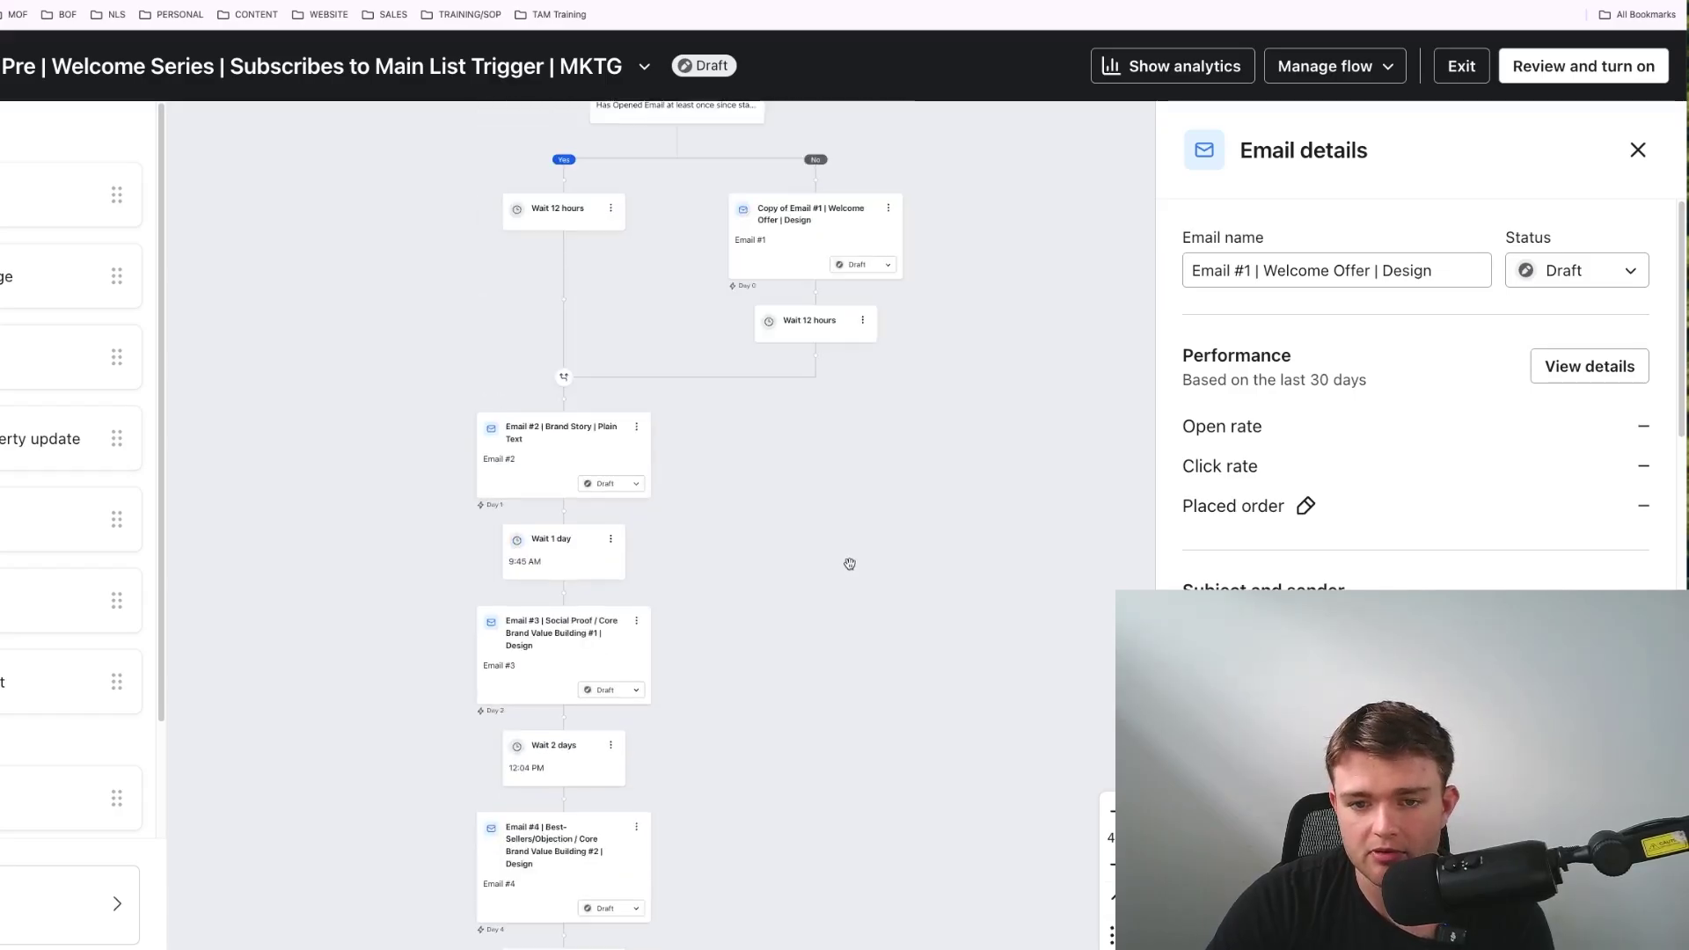
pyautogui.scroll(2, 850, 564)
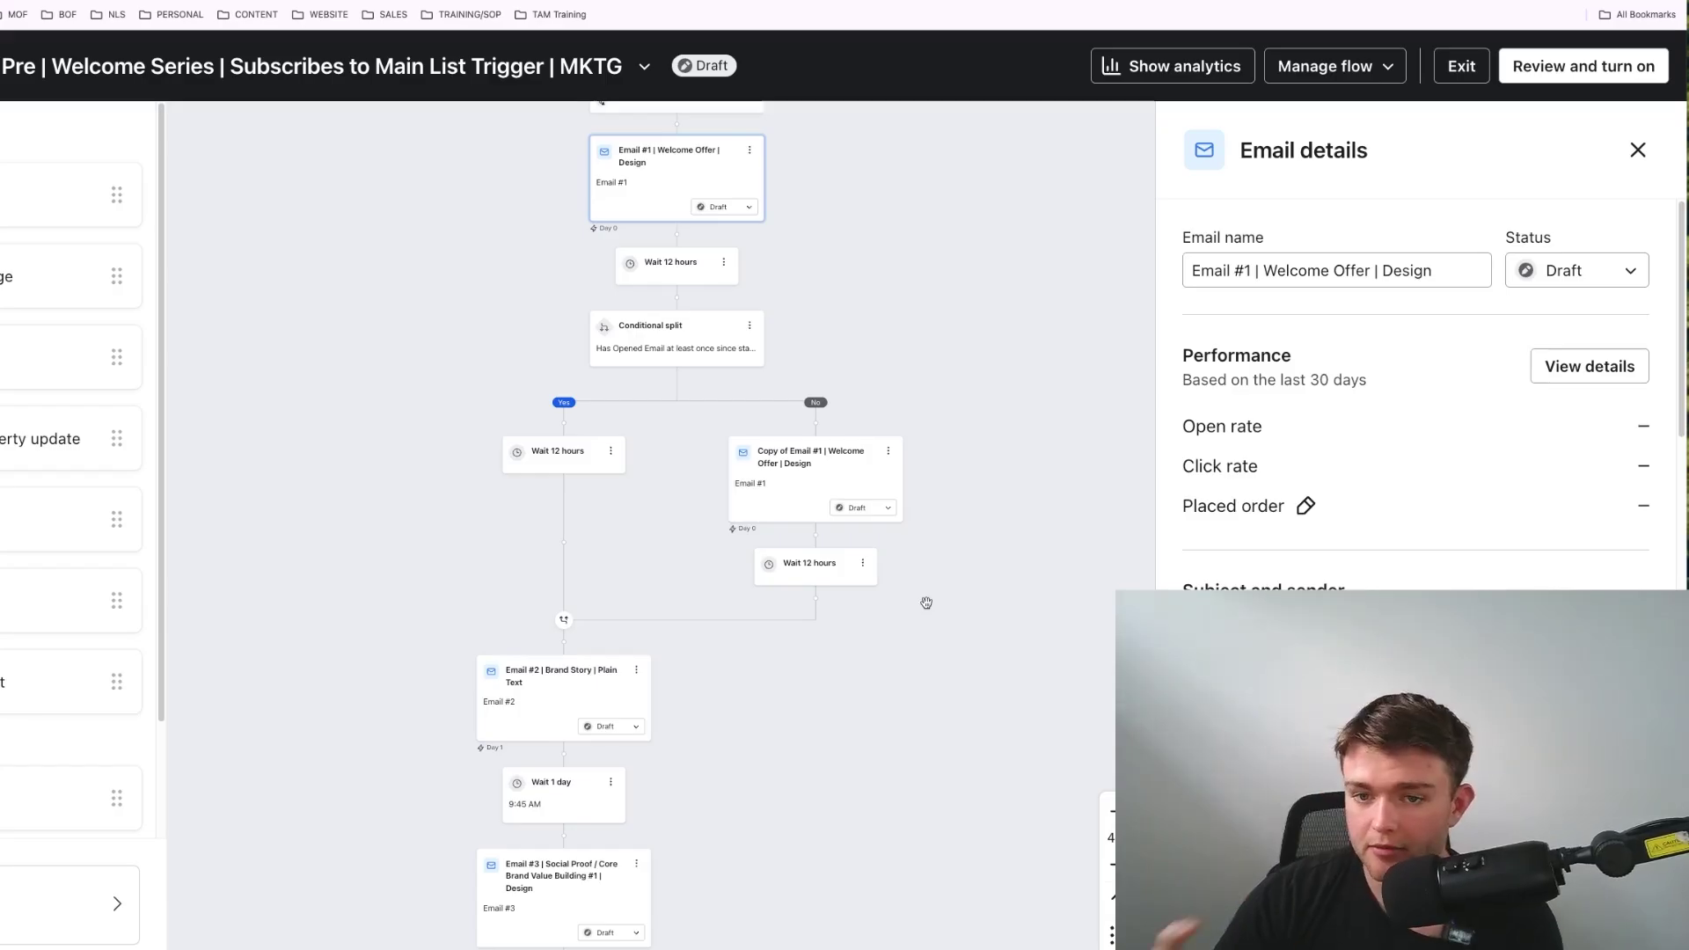
pyautogui.scroll(-5, 922, 604)
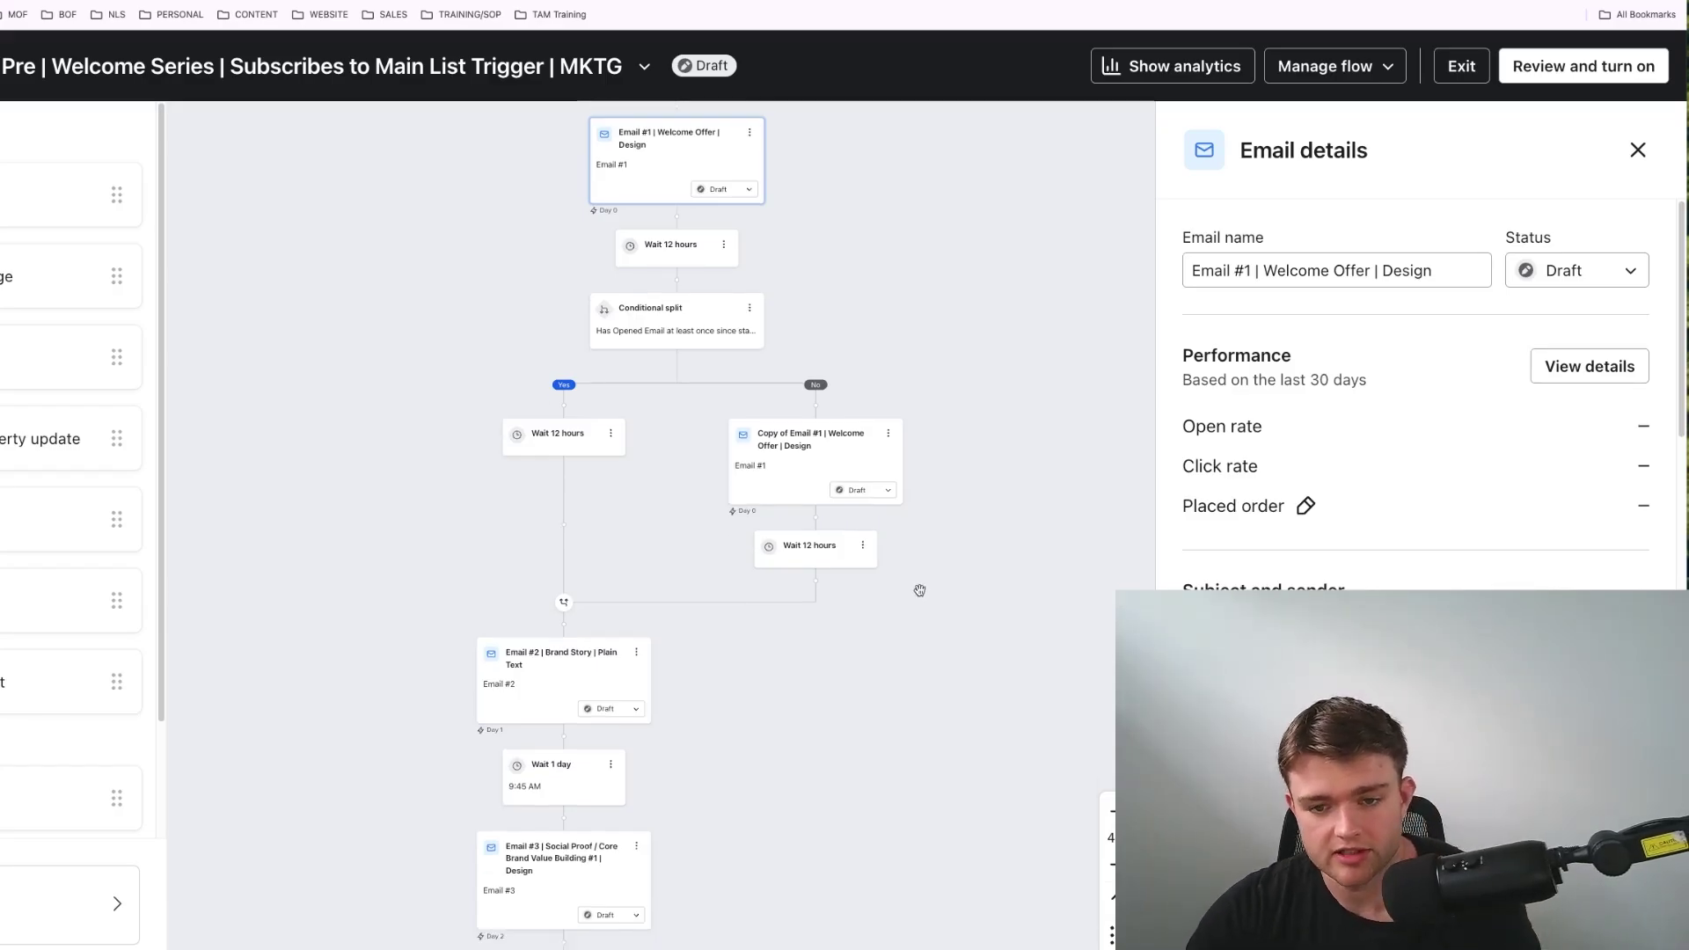
pyautogui.scroll(4, 918, 594)
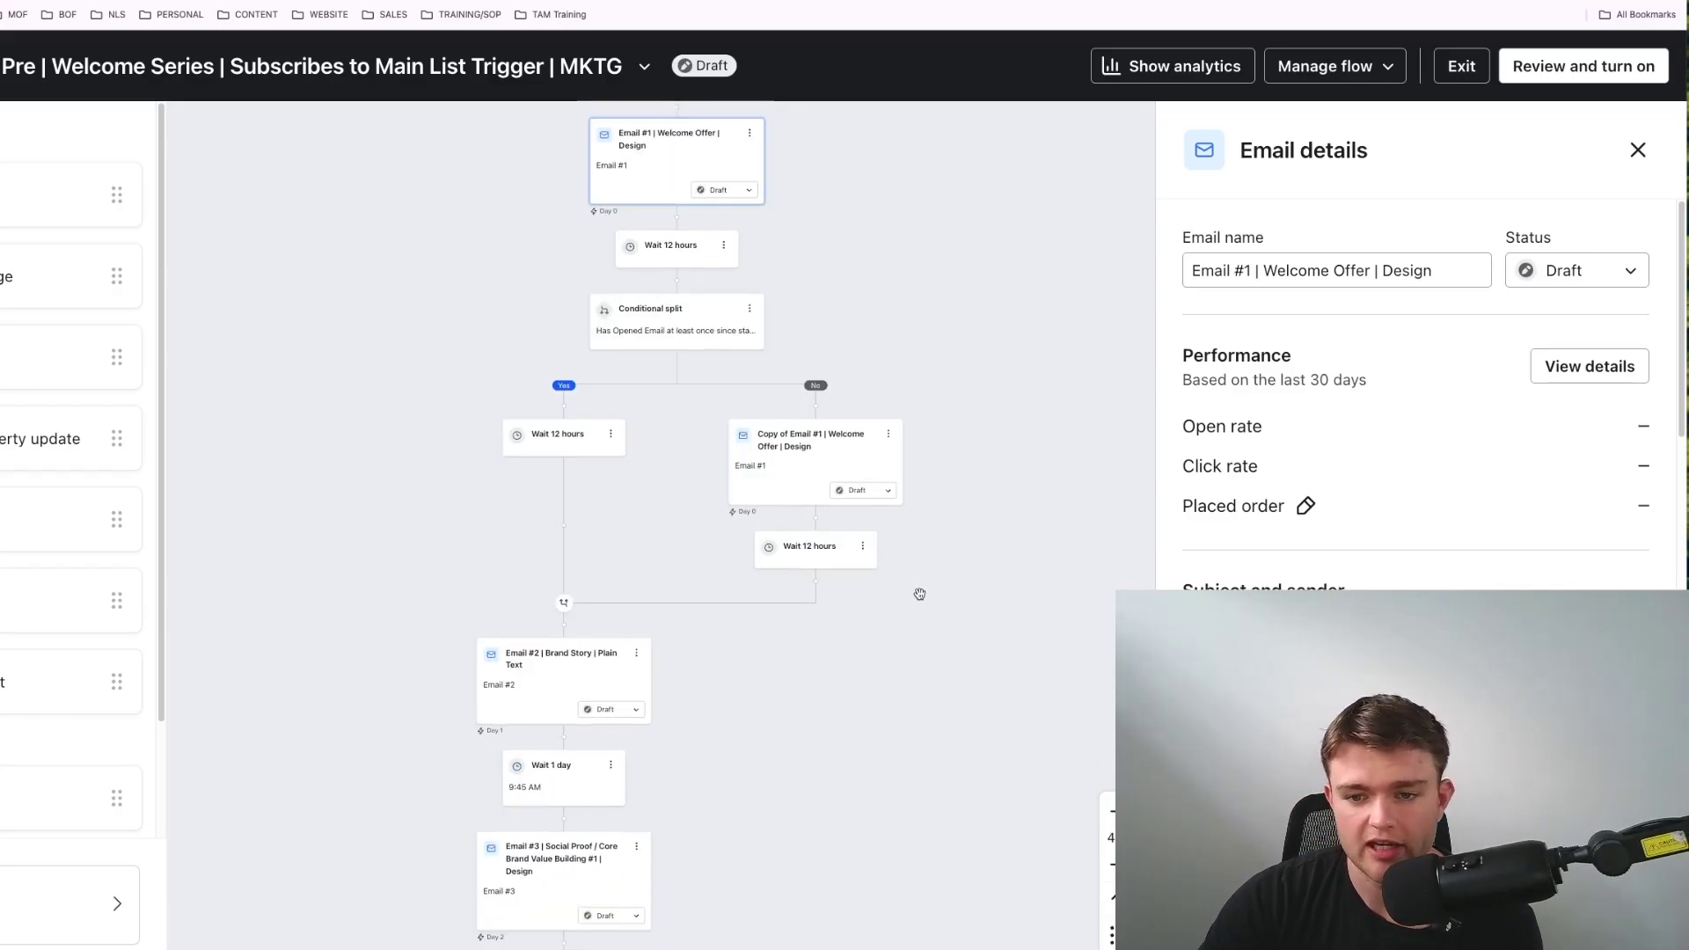
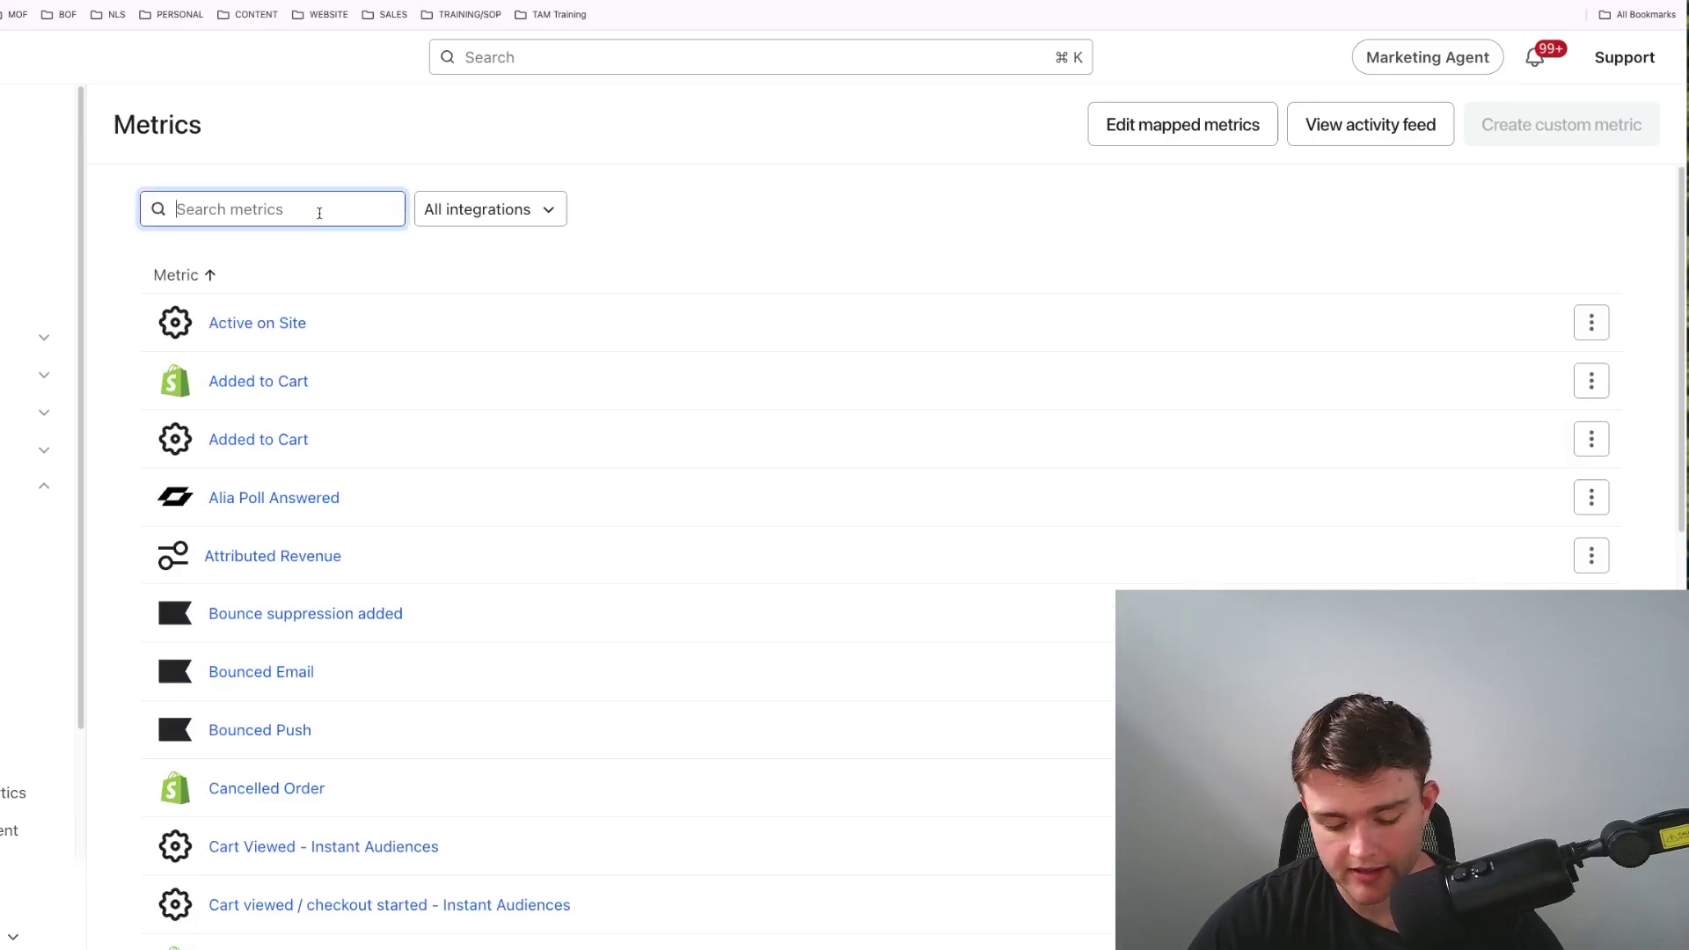
# Step: Search the metrics for "added" and "started", and open the Shopify Added to Cart metric's chart
pyautogui.write('added')
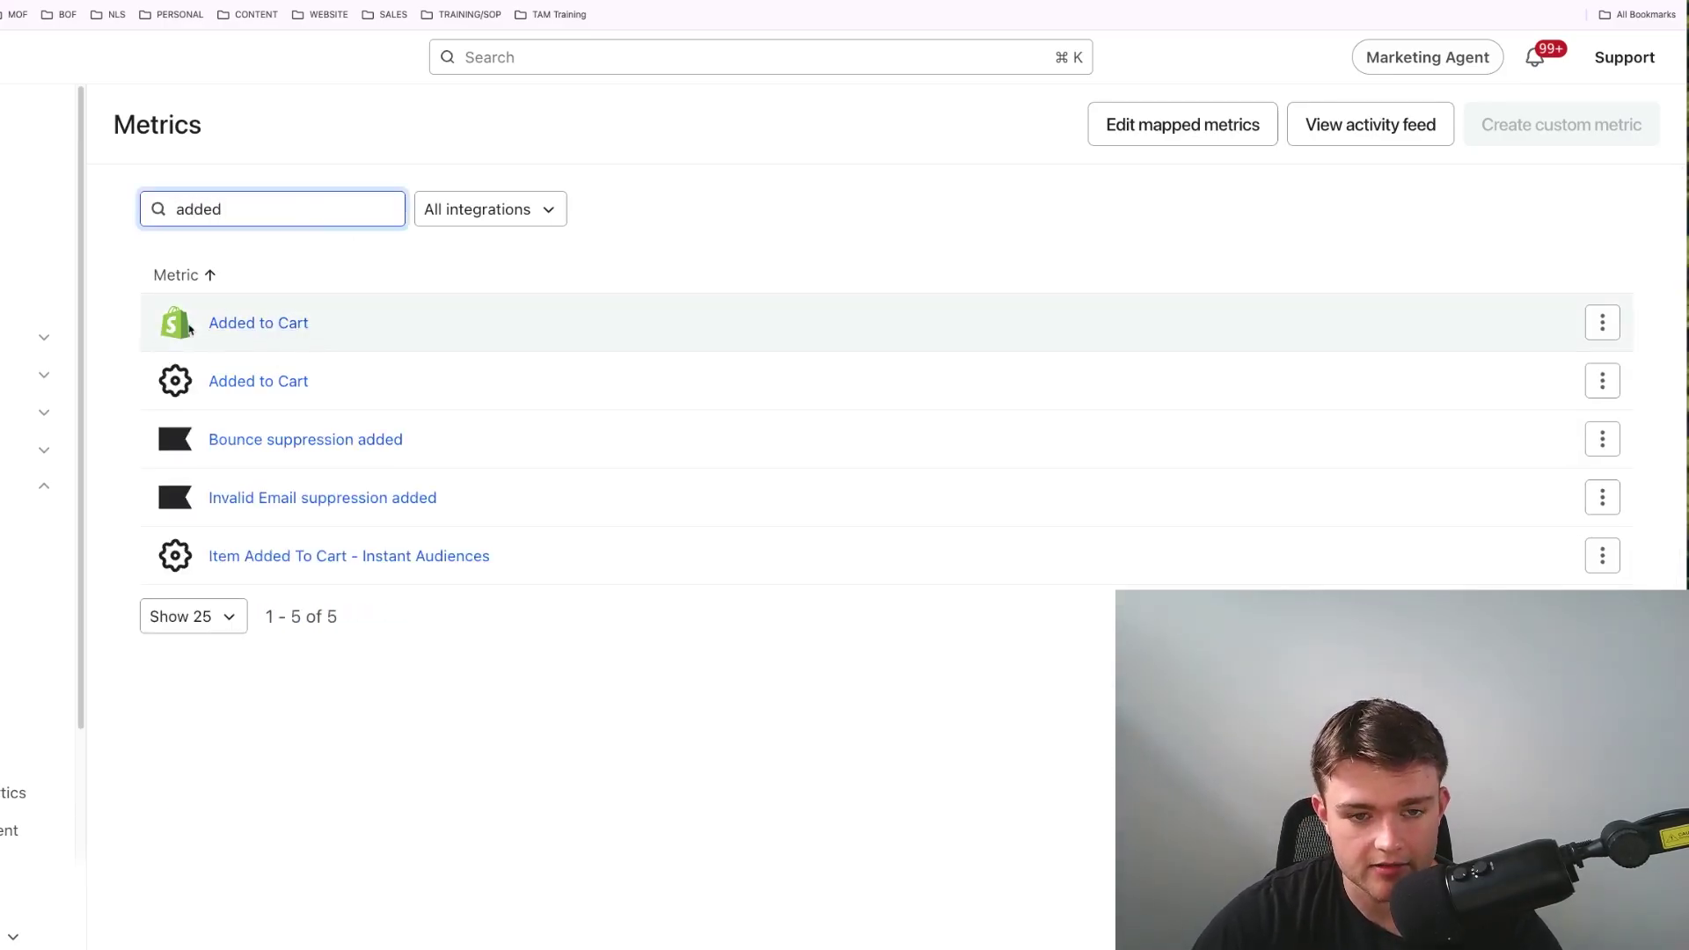
pyautogui.press('super+a')
pyautogui.write('started')
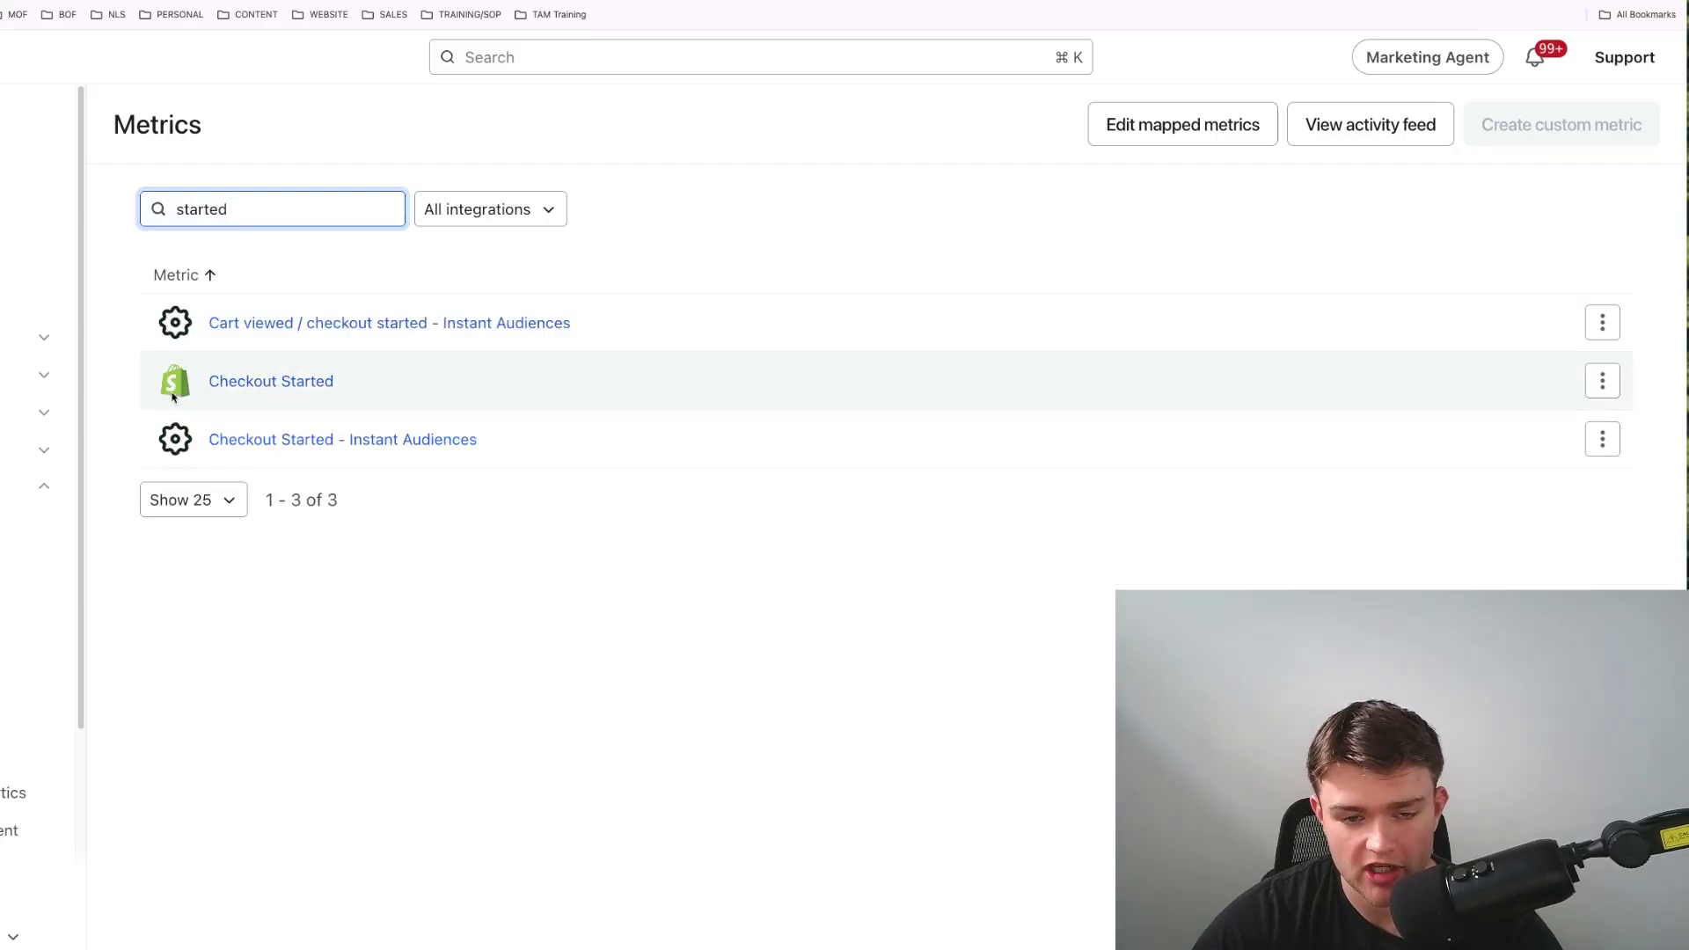
pyautogui.press('super+a')
pyautogui.write('added')
pyautogui.click(238, 322)
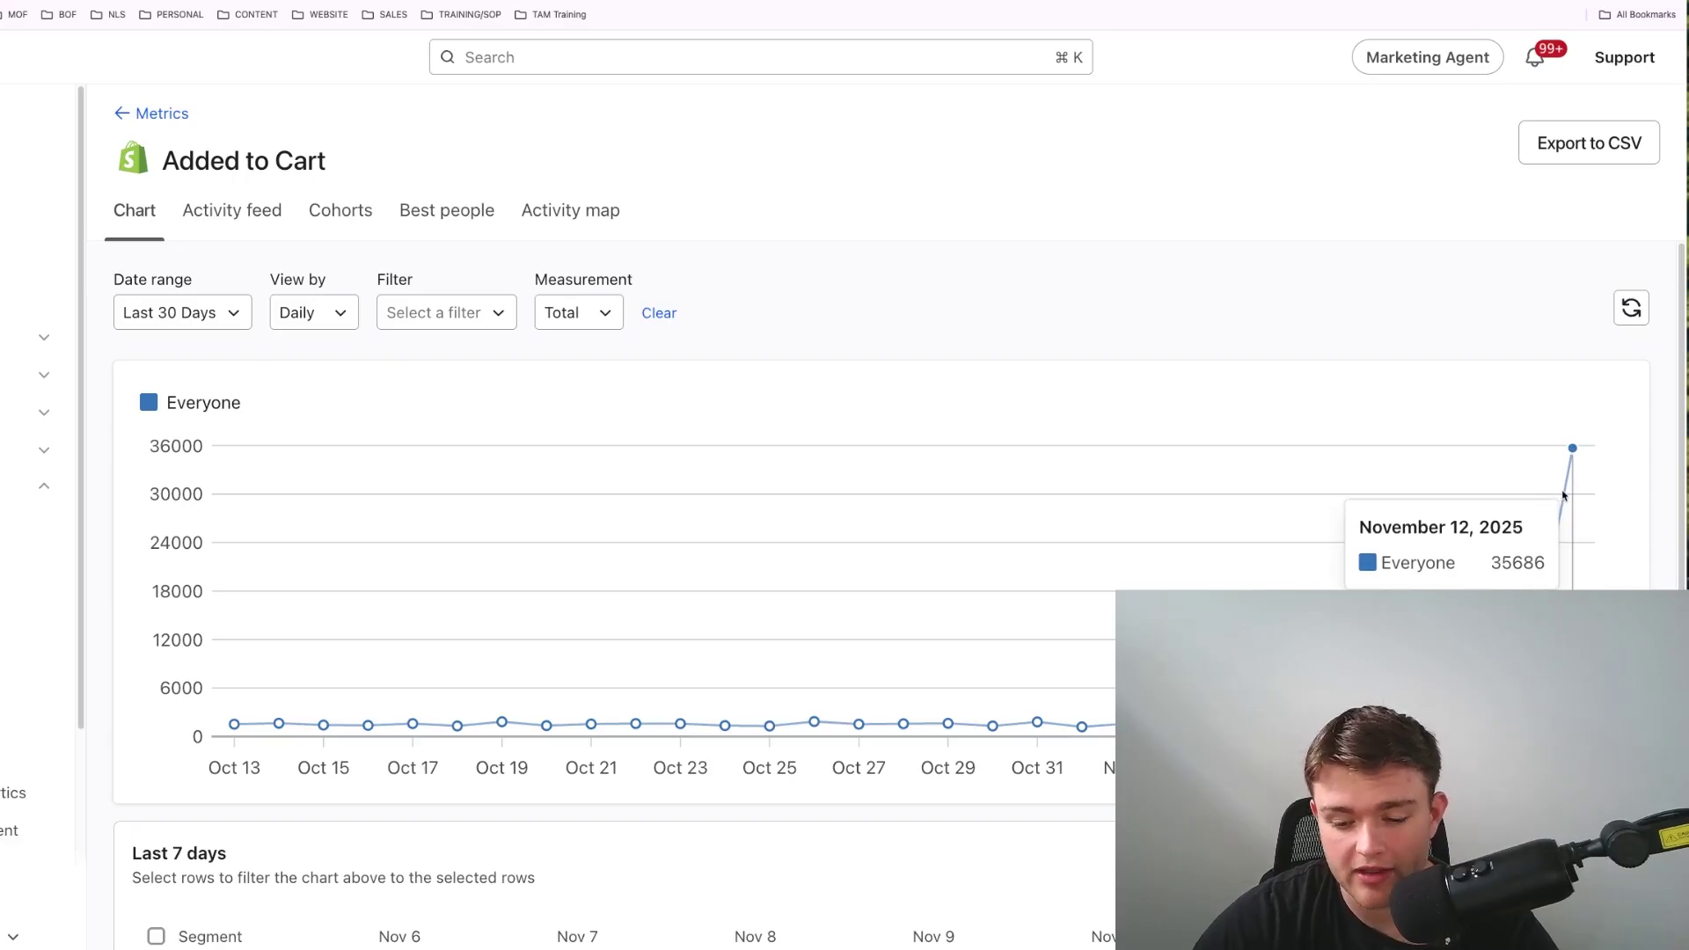
# Step: View the Shopify Checkout Started metric's chart, and find and open the Placed Order metric's chart
pyautogui.click(153, 114)
pyautogui.click(267, 387)
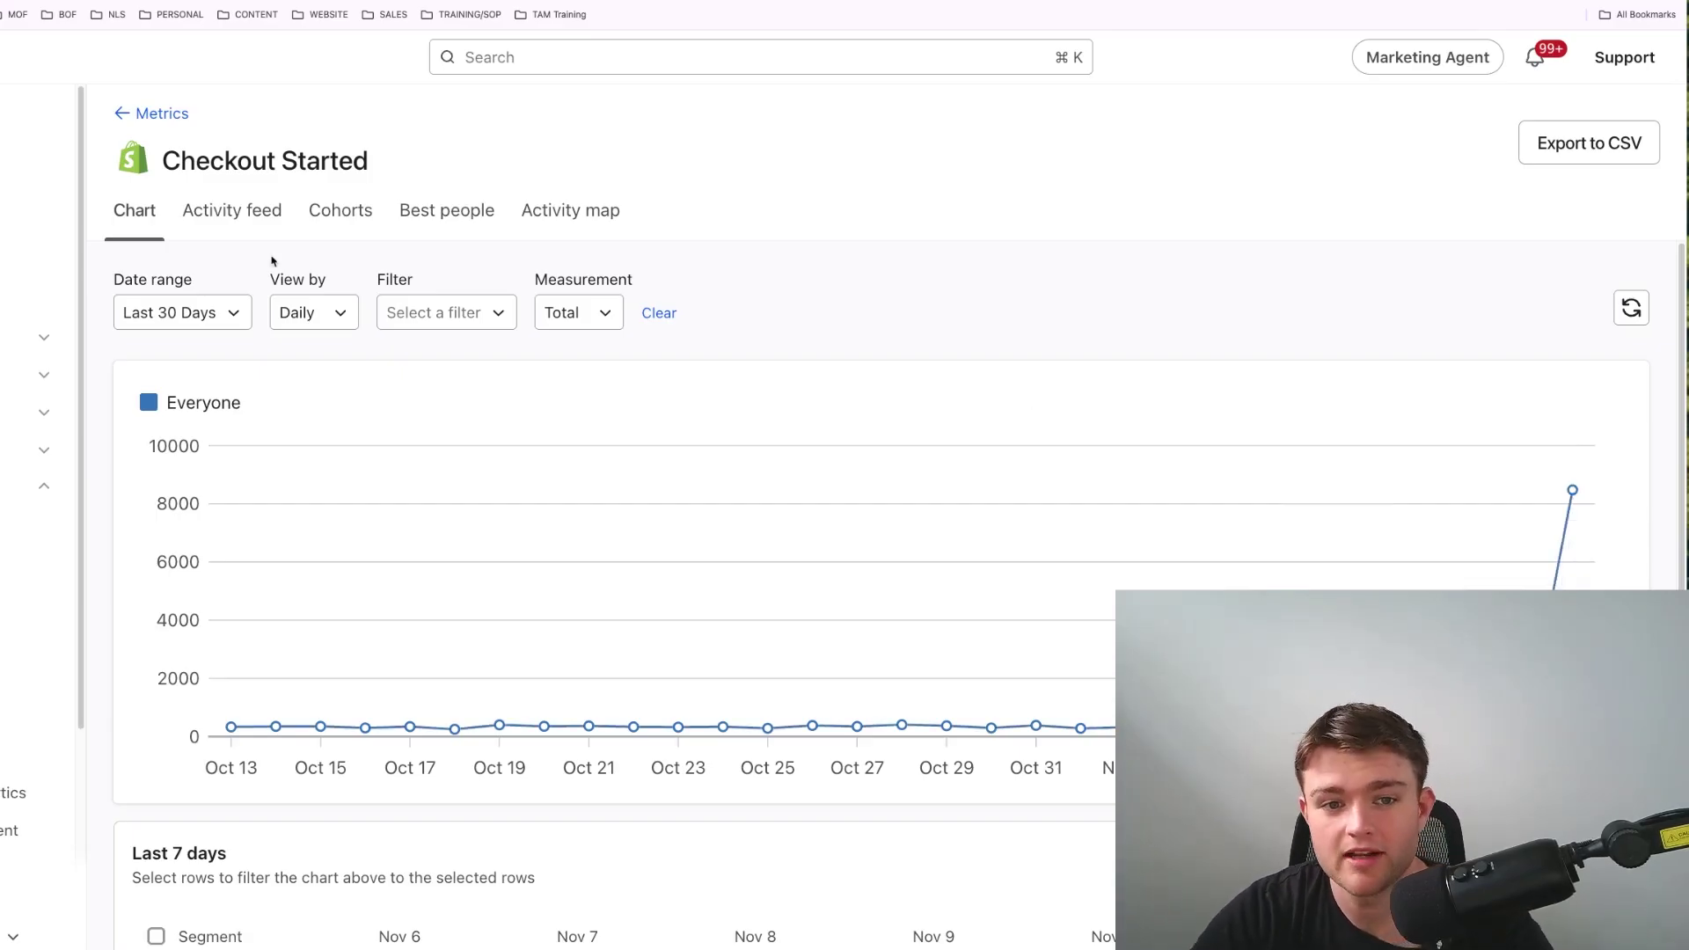
pyautogui.click(147, 113)
pyautogui.click(255, 210)
pyautogui.write('placed')
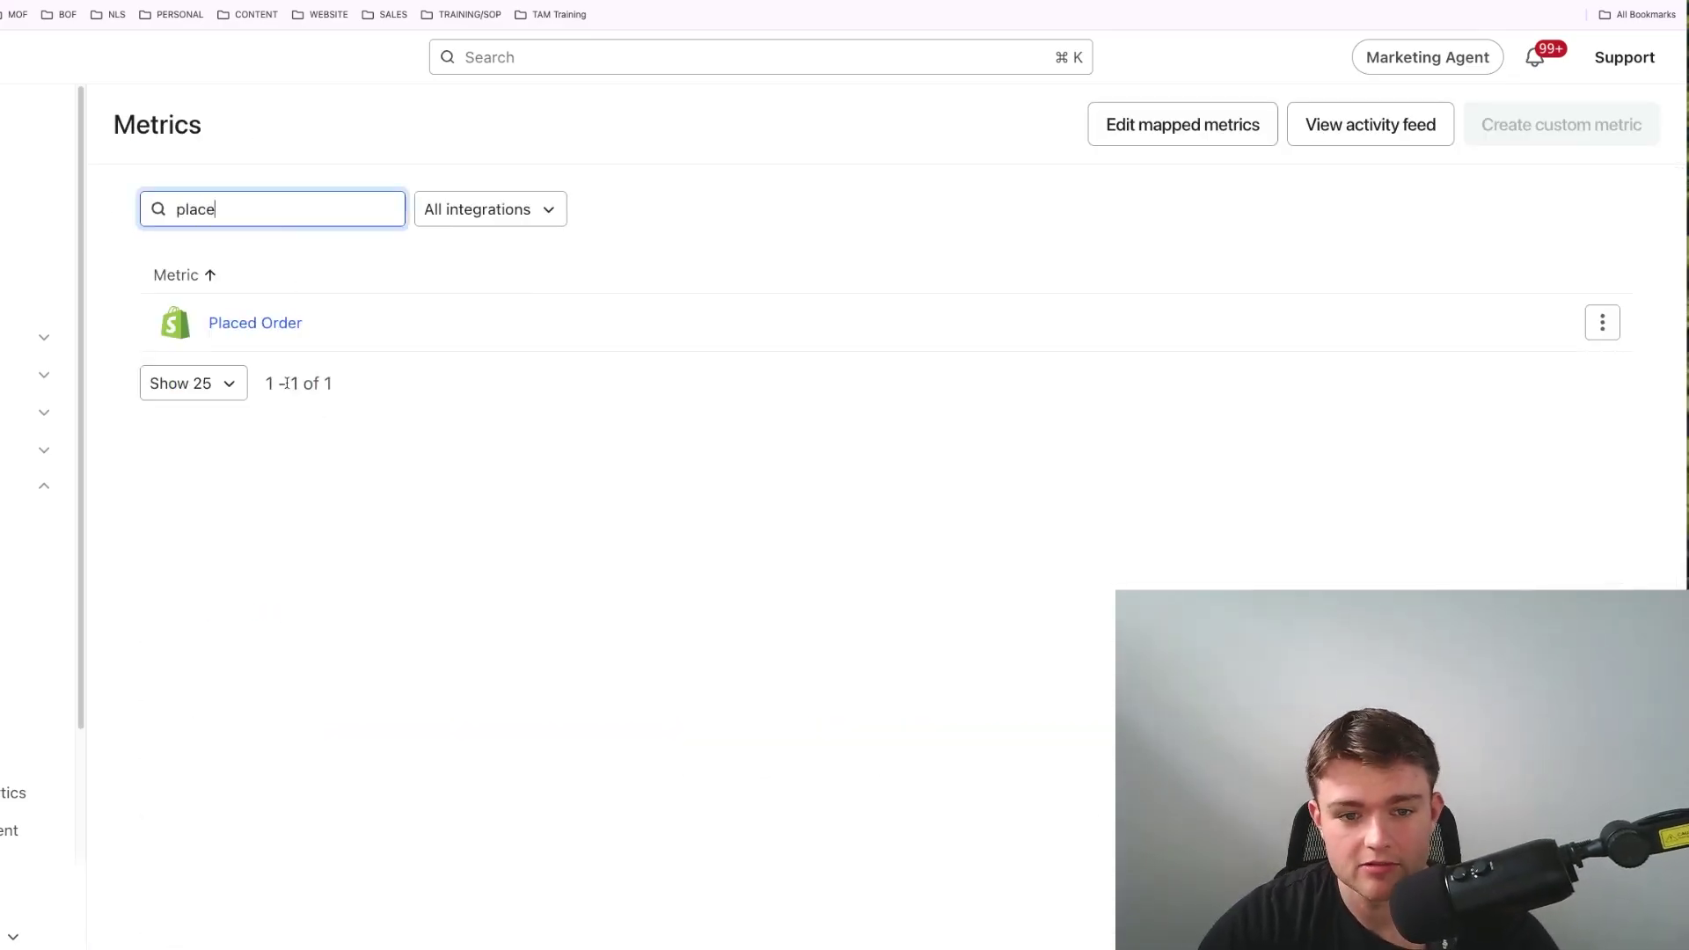
pyautogui.click(263, 324)
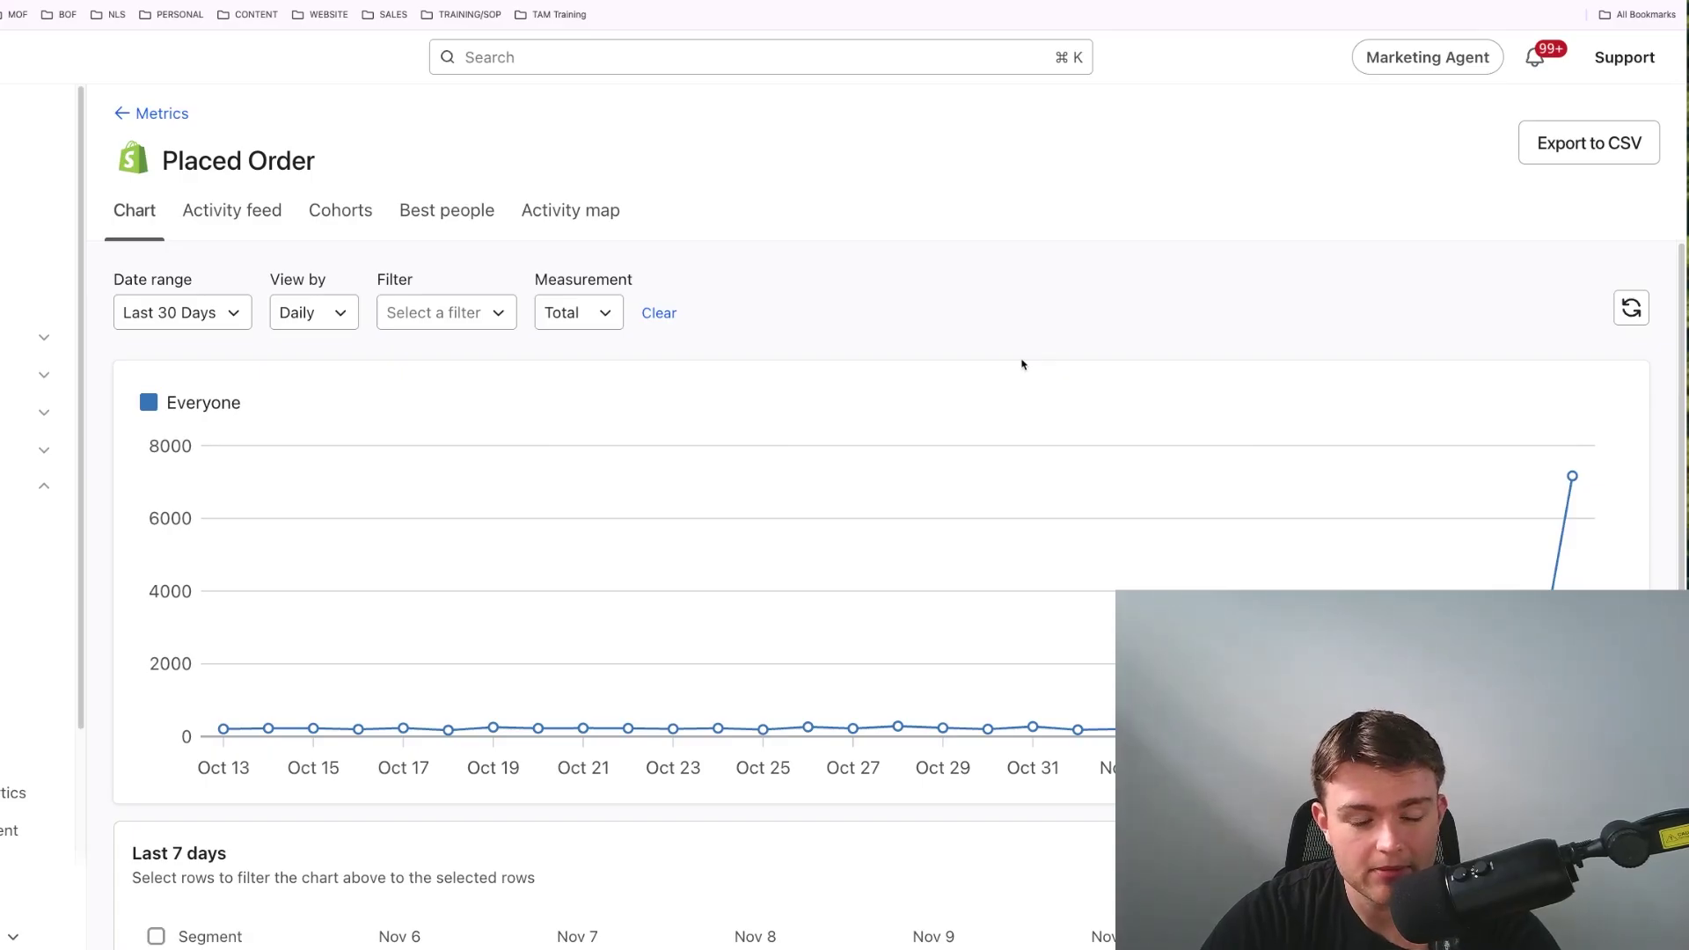
# Step: Search the metrics list for "add", "start" and "place" to compare the integration behind each metric
pyautogui.click(162, 115)
pyautogui.click(299, 207)
pyautogui.write('add')
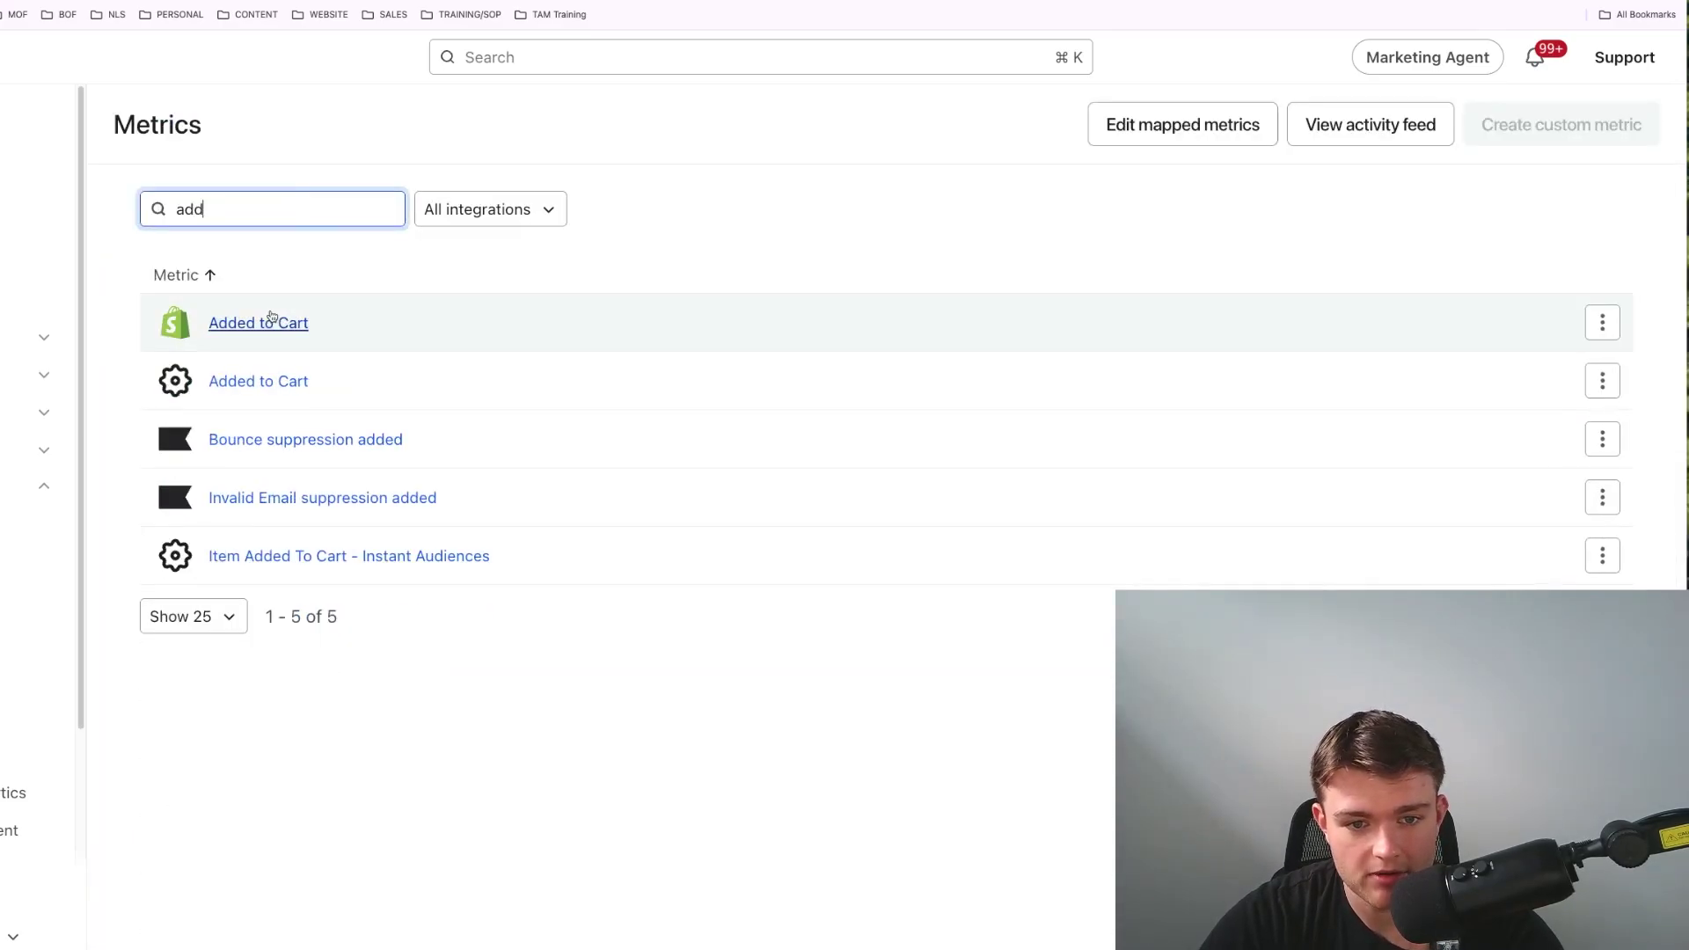
pyautogui.click(192, 402)
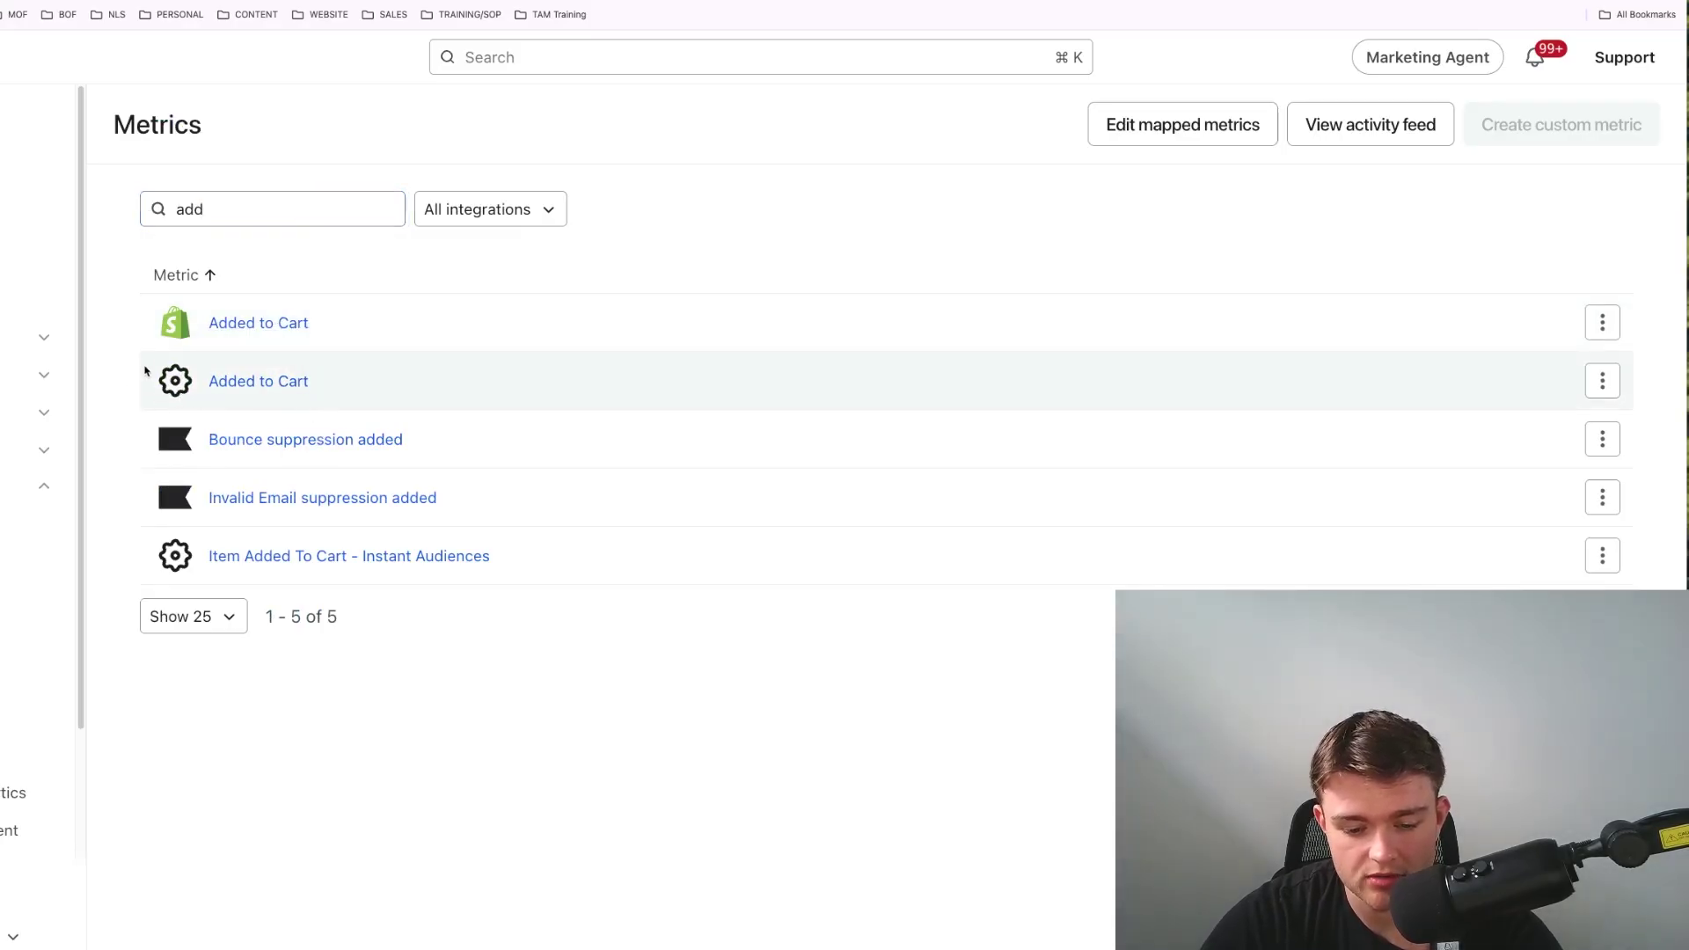
pyautogui.doubleClick(245, 216)
pyautogui.write('start')
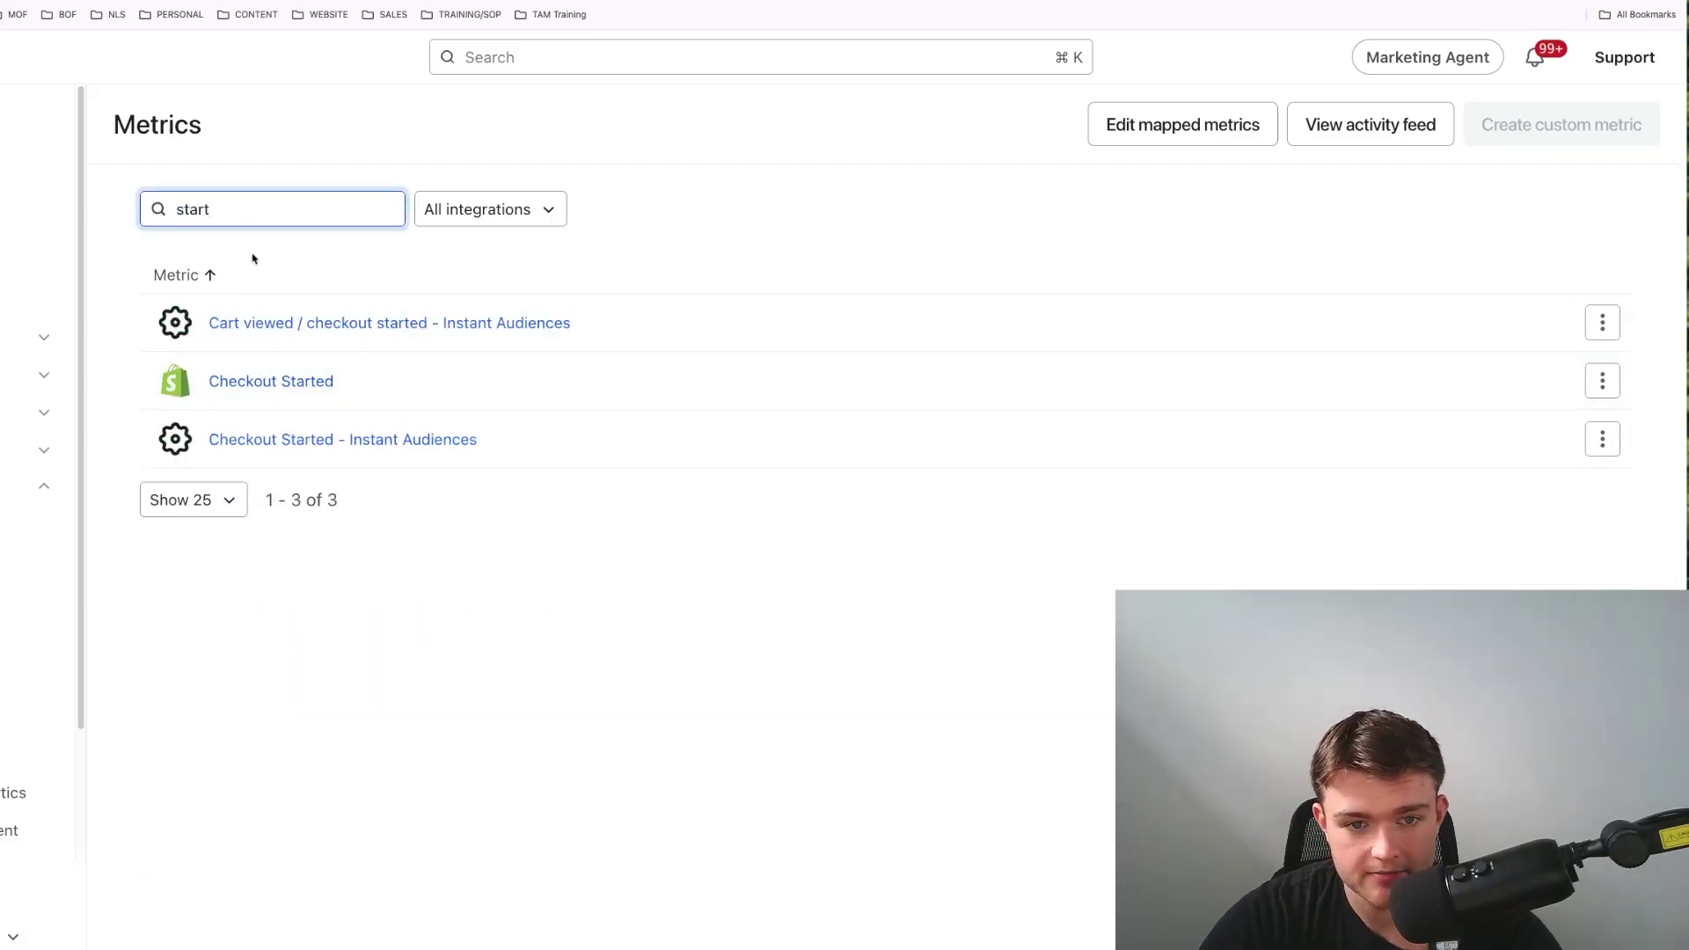
pyautogui.doubleClick(232, 219)
pyautogui.write('place')
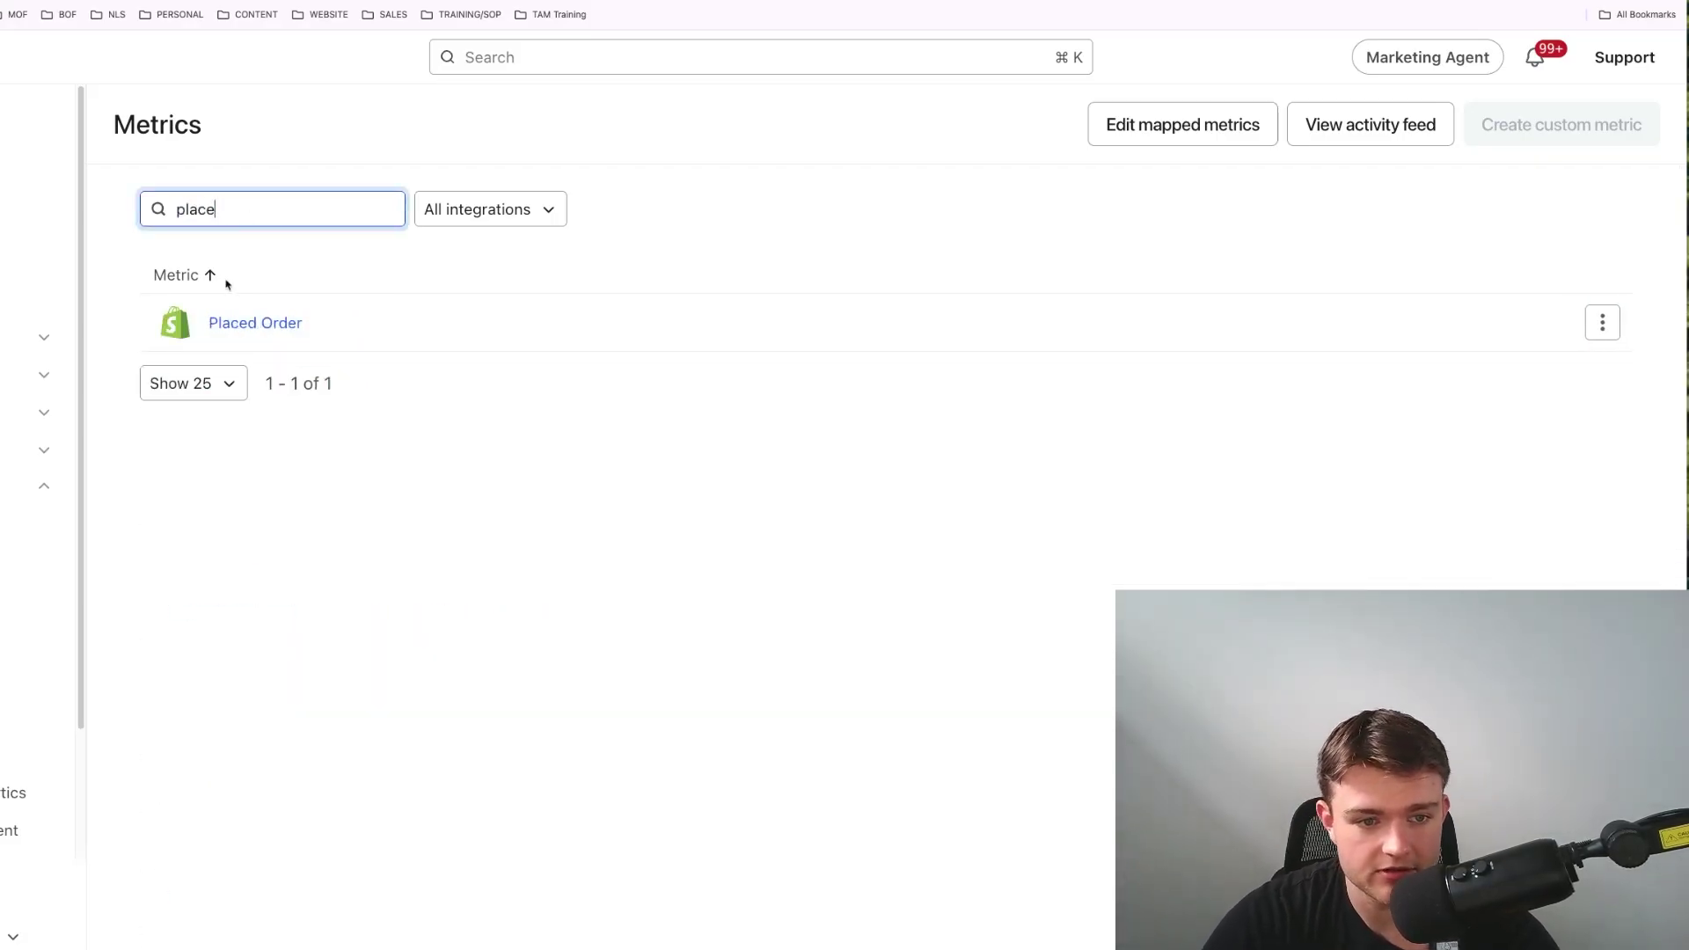
# Step: Search the flows for "add" and open the draft Pre | Abandoned Cart | Shopify Added to Cart Trigger | MKTG flow
pyautogui.click(29, 191)
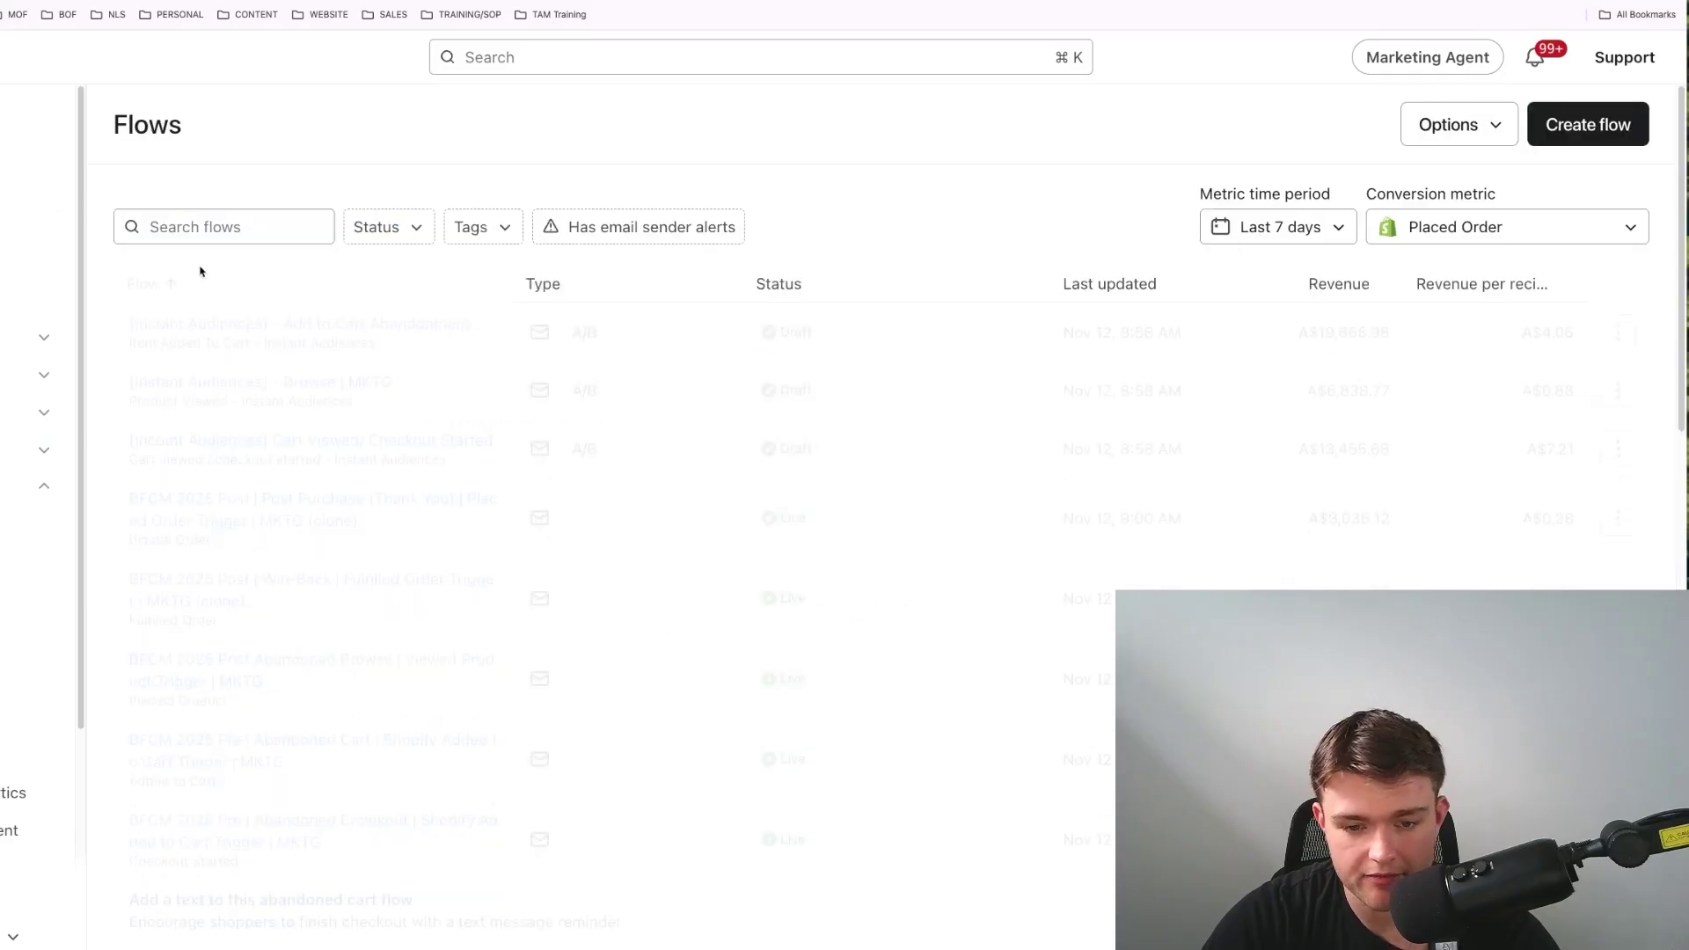
pyautogui.click(236, 226)
pyautogui.write('add')
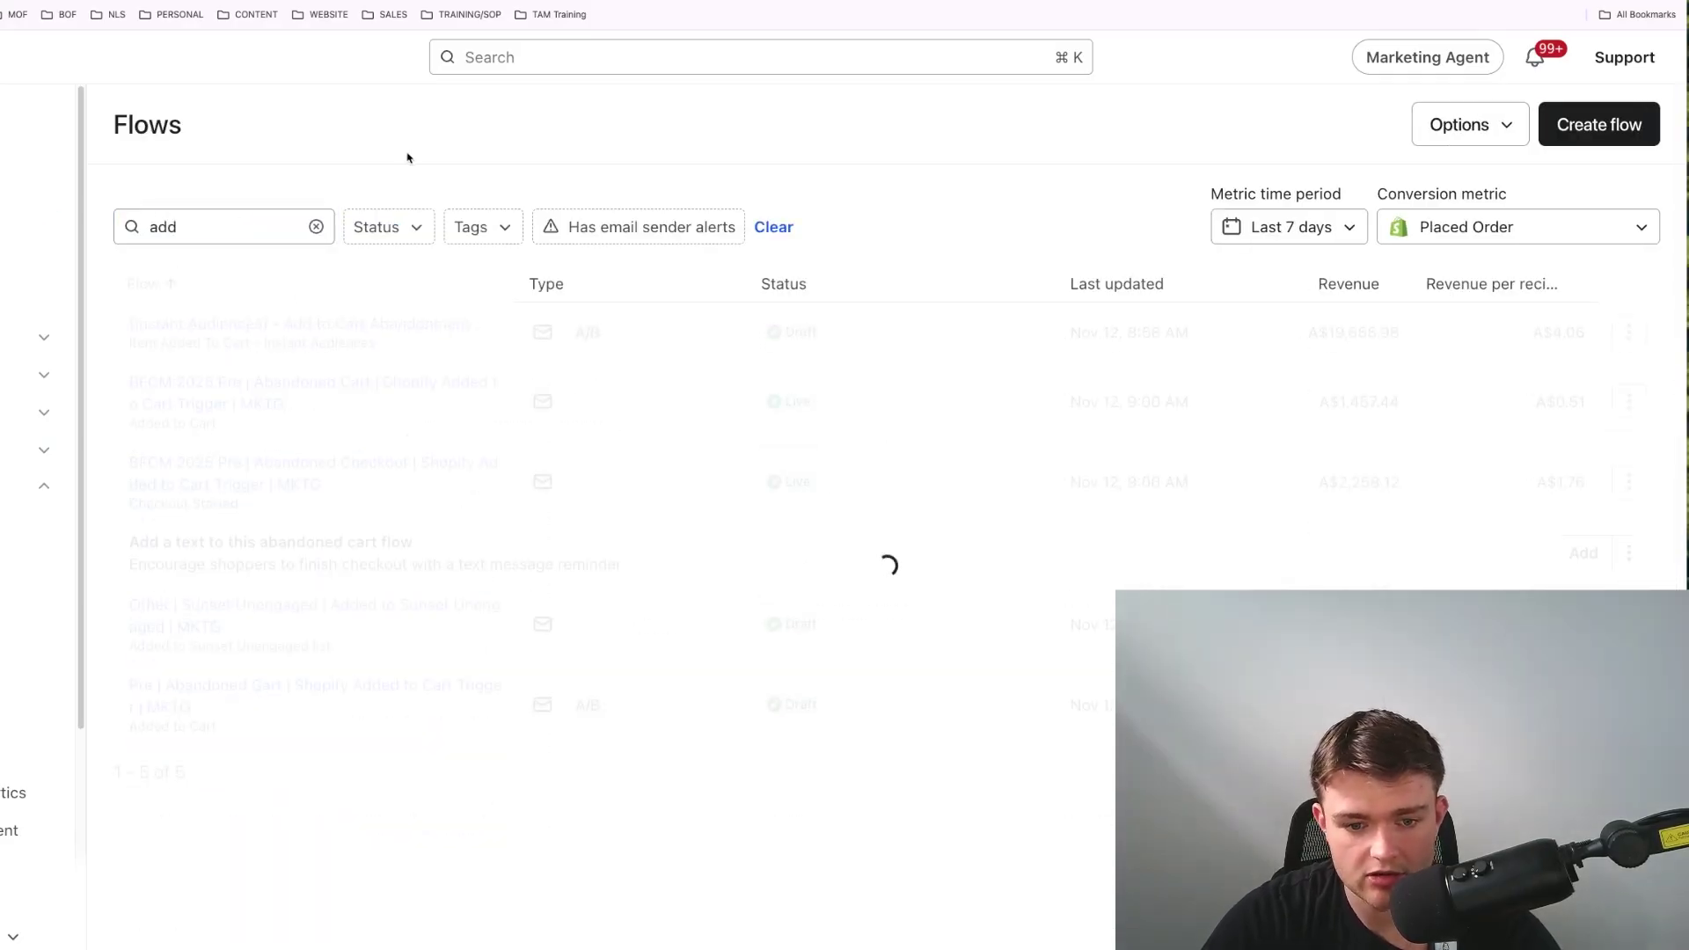
pyautogui.moveTo(231, 733); pyautogui.dragTo(142, 727)
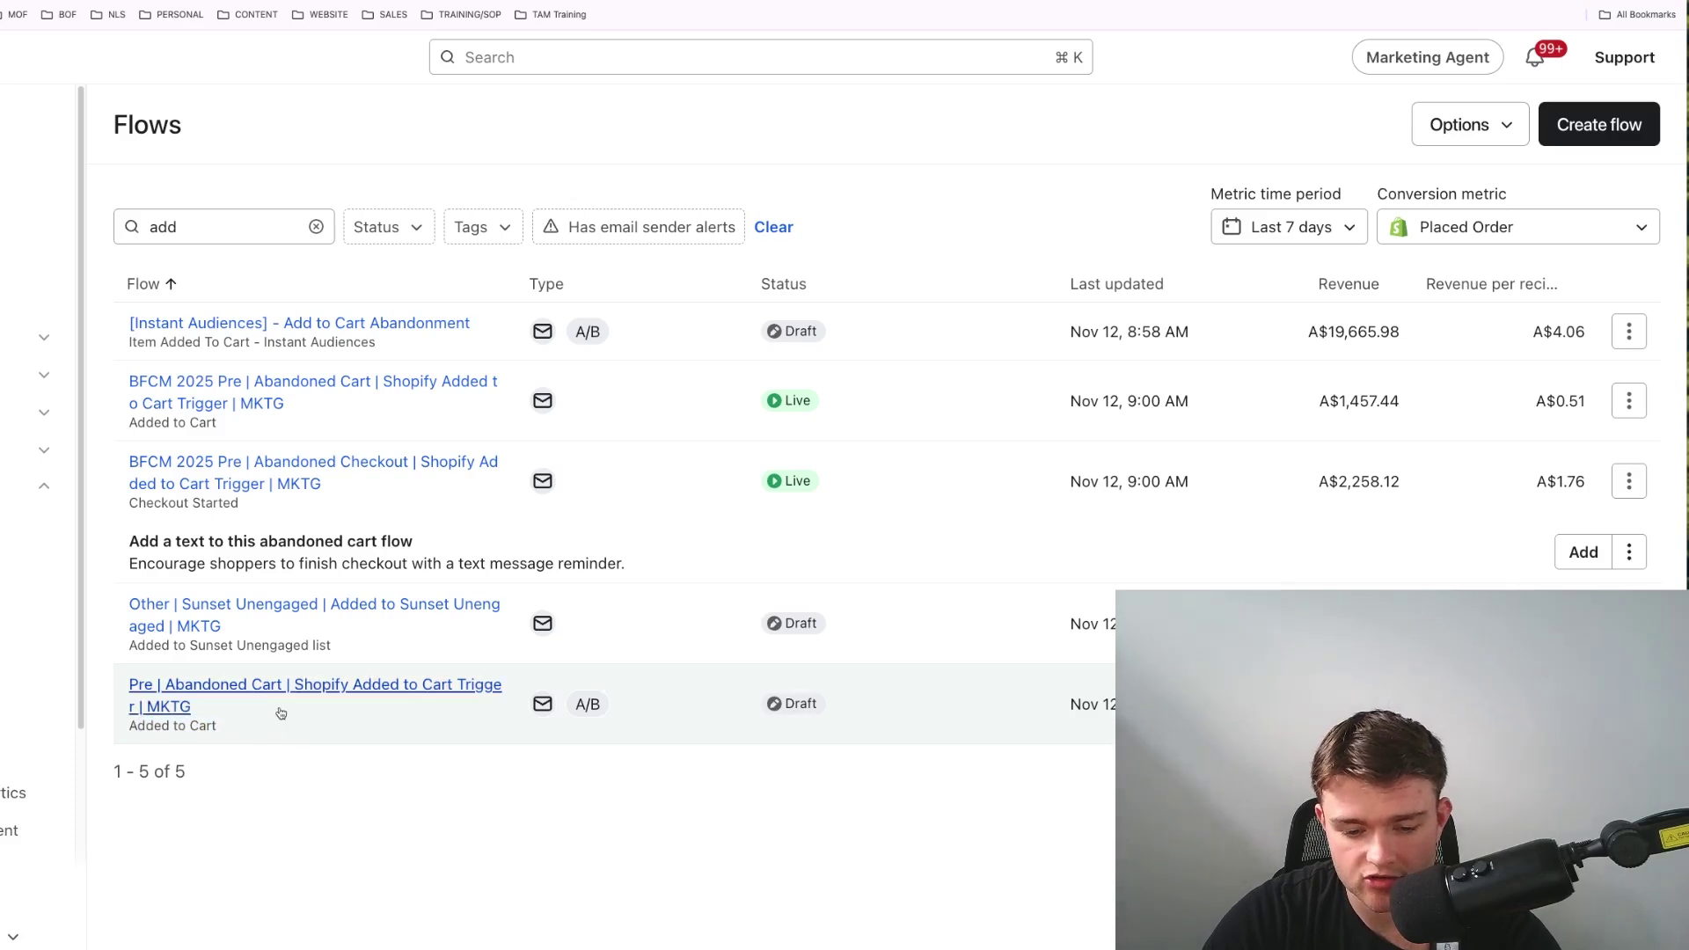
pyautogui.click(275, 708)
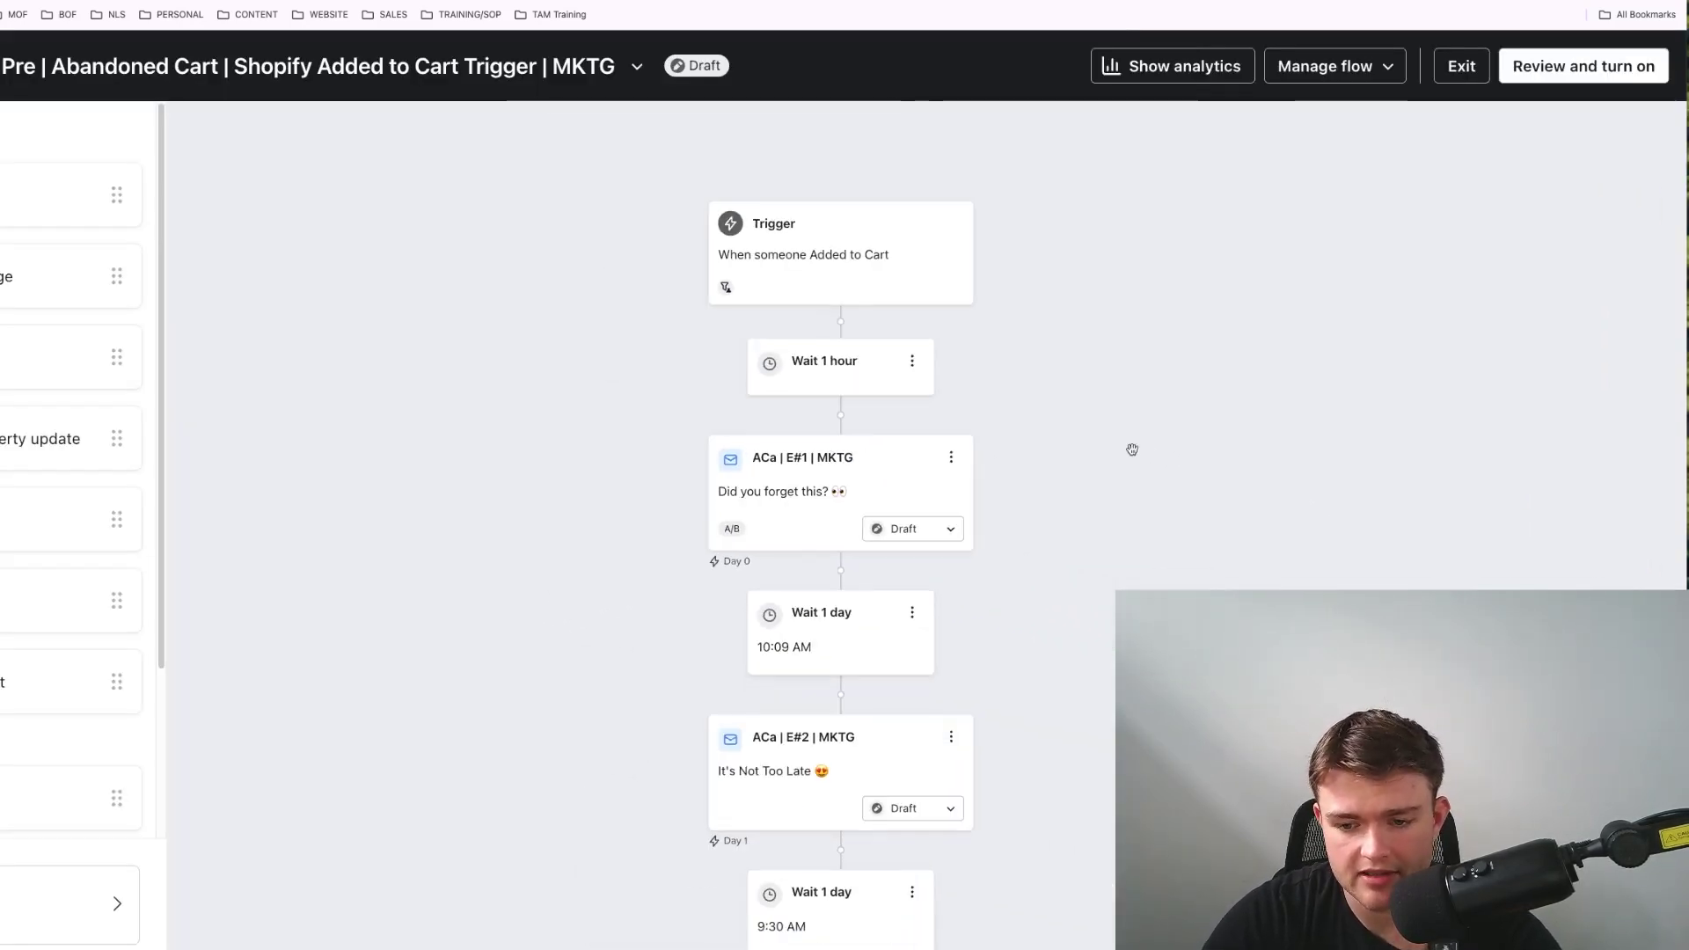
# Step: Check the trigger metric and profile filters of the live Pre | Abandoned Cart | Added to Cart Trigger | MKTG flow
pyautogui.click(867, 294)
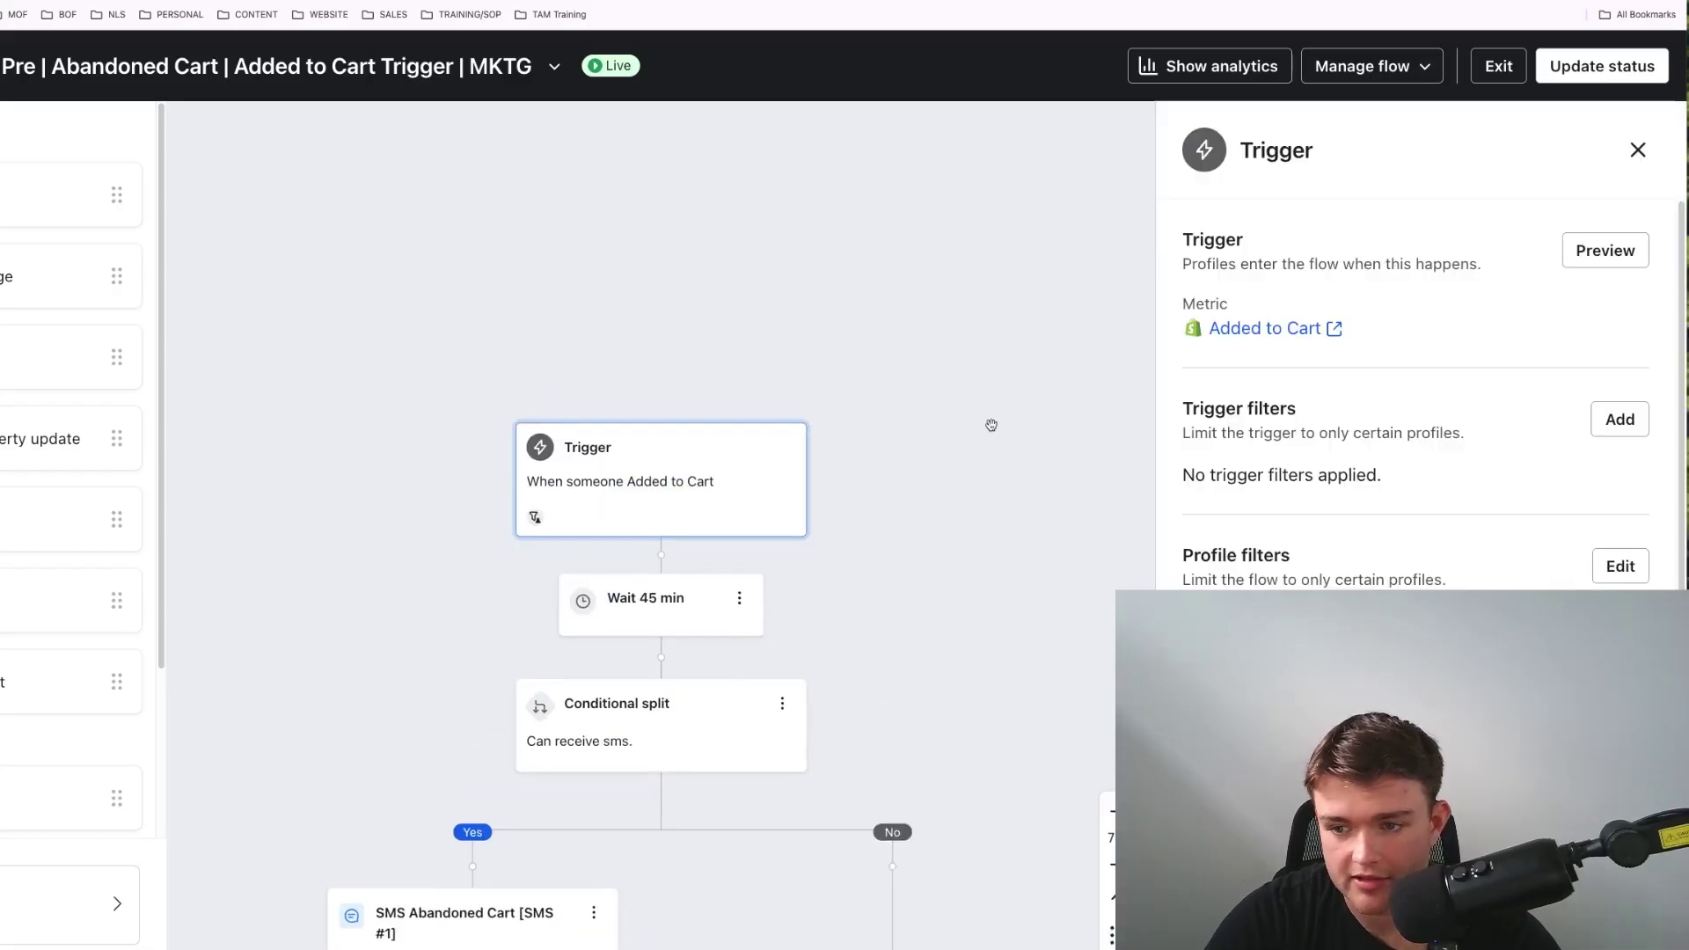
pyautogui.scroll(-1, 1370, 475)
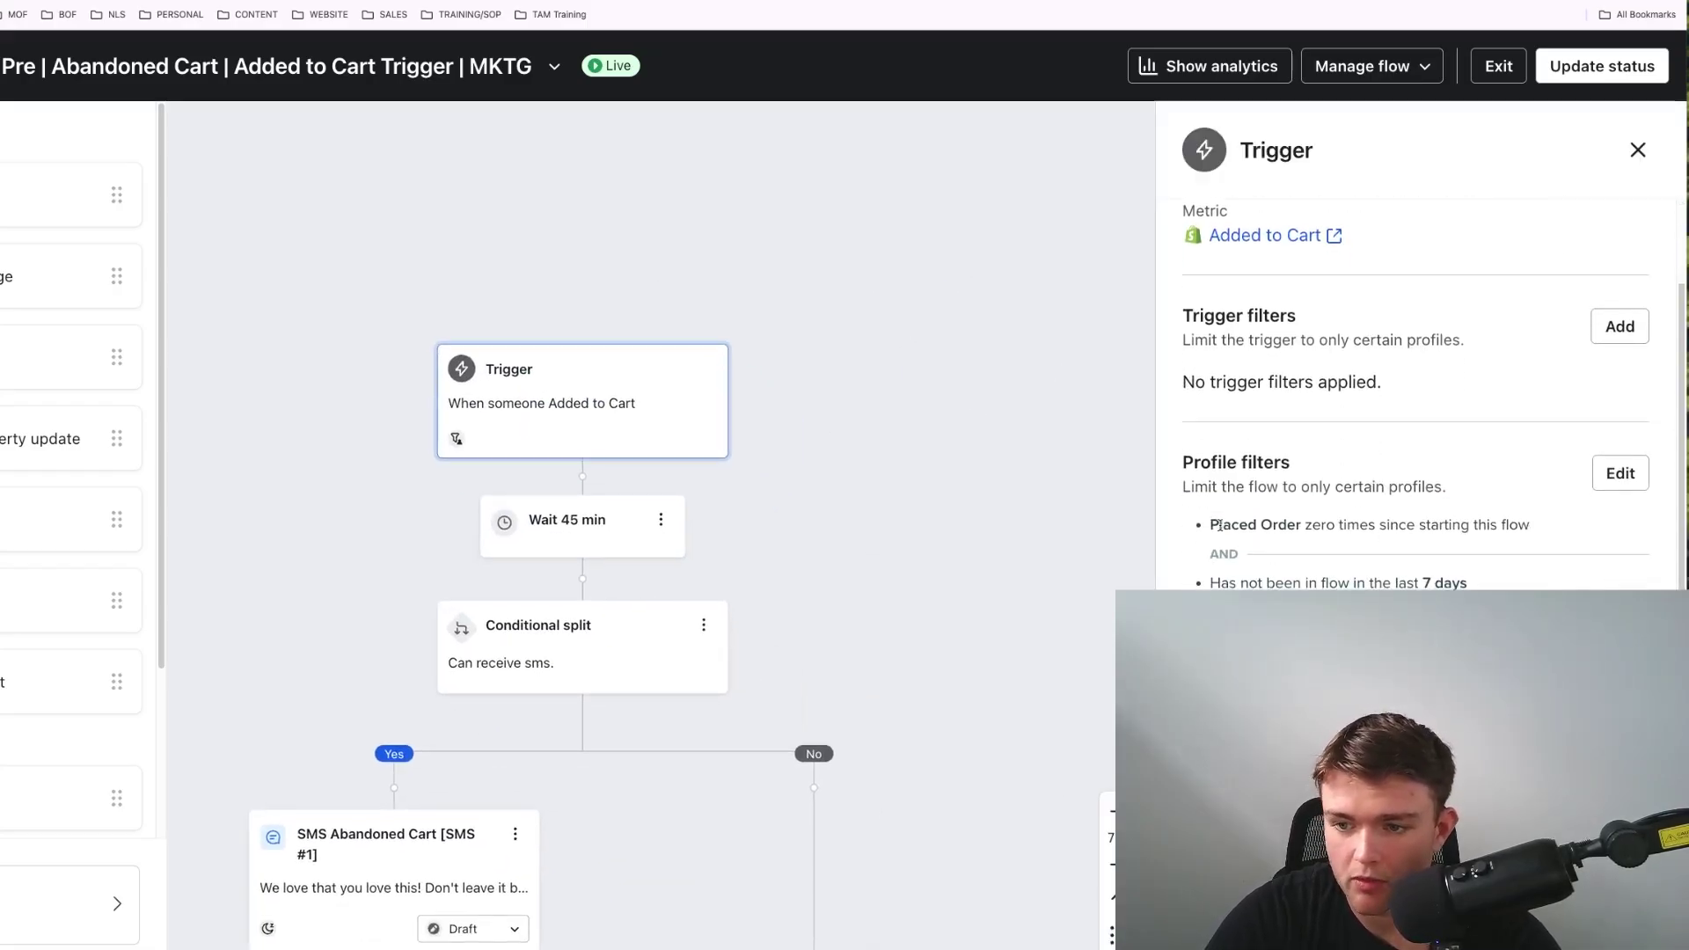
pyautogui.moveTo(1218, 526); pyautogui.dragTo(1449, 545)
pyautogui.moveTo(1419, 242); pyautogui.dragTo(1132, 221)
pyautogui.click(1393, 517)
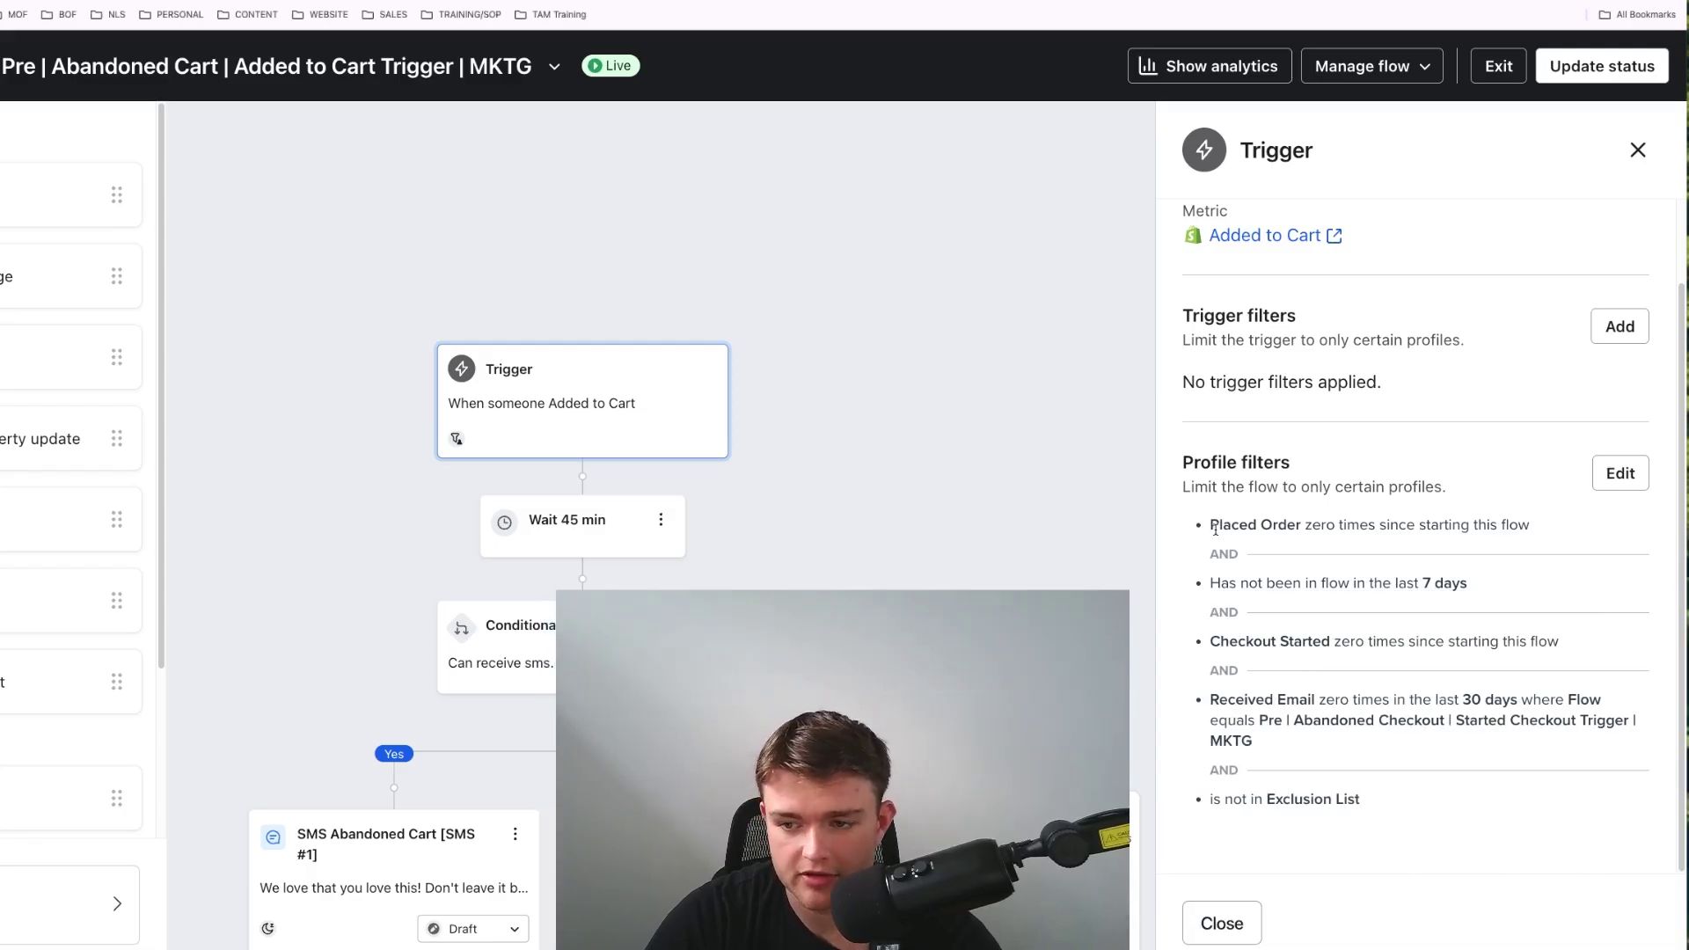
# Step: Highlight the zero Placed Order filter and the not-in-flow-in-the-last-7-days filter among the trigger's profile filters
pyautogui.moveTo(1211, 524)
pyautogui.mouseDown()
pyautogui.moveTo(1538, 530)
pyautogui.moveTo(1214, 518)
pyautogui.mouseUp()
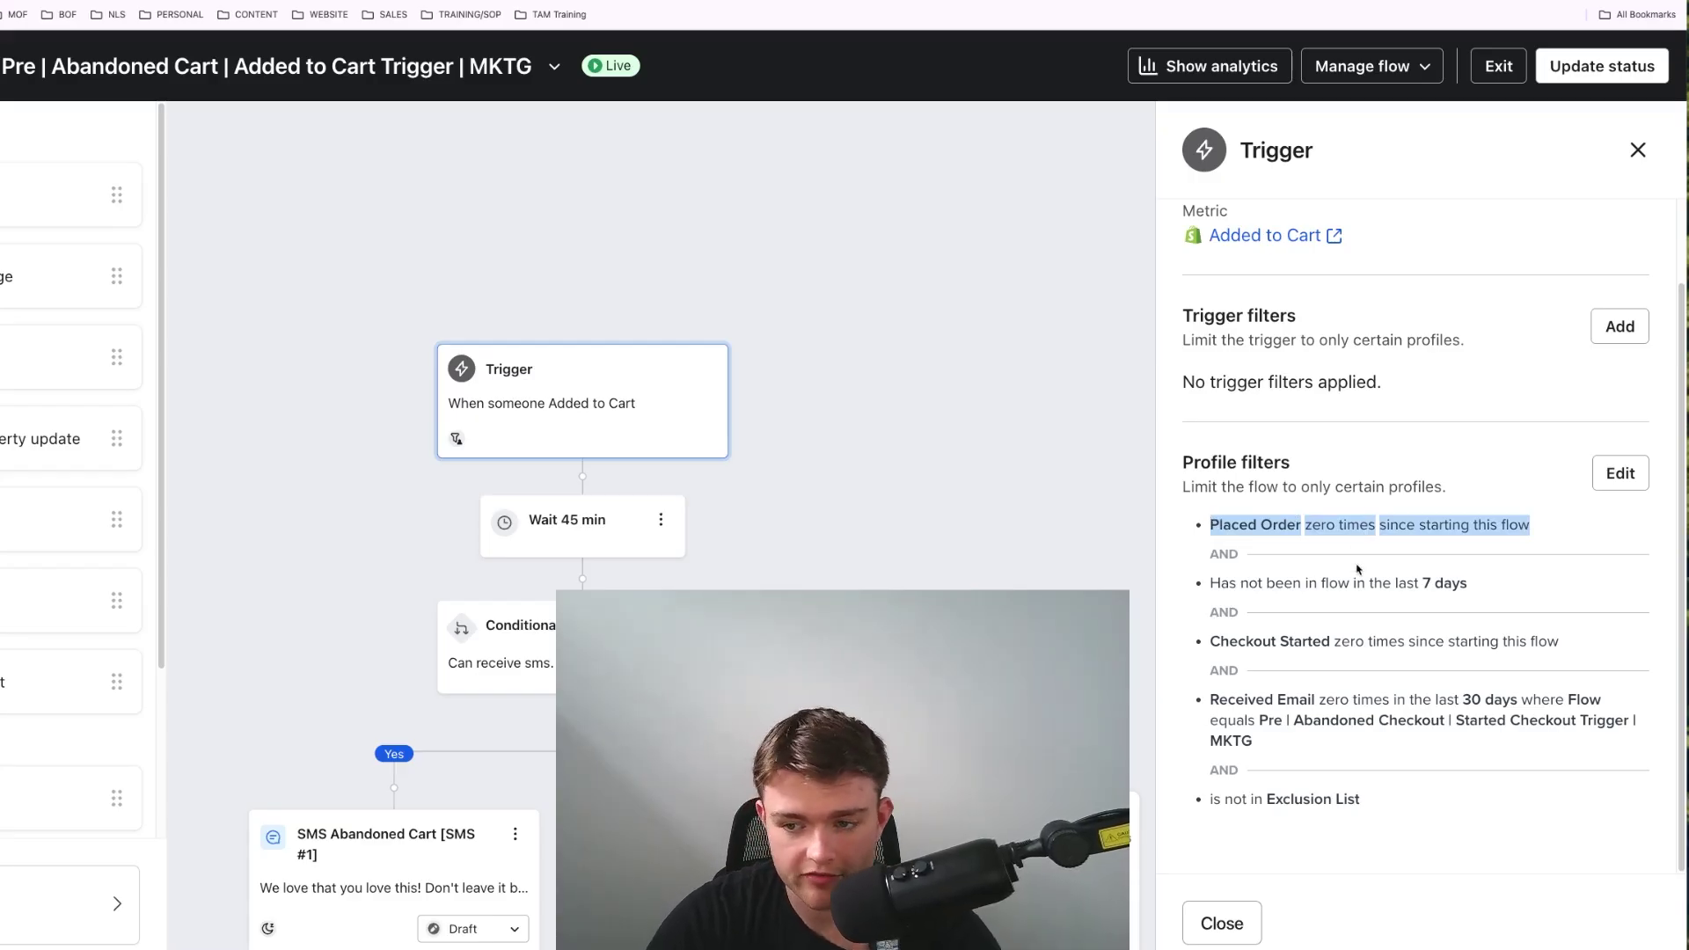
pyautogui.click(1319, 596)
pyautogui.tripleClick(1359, 585)
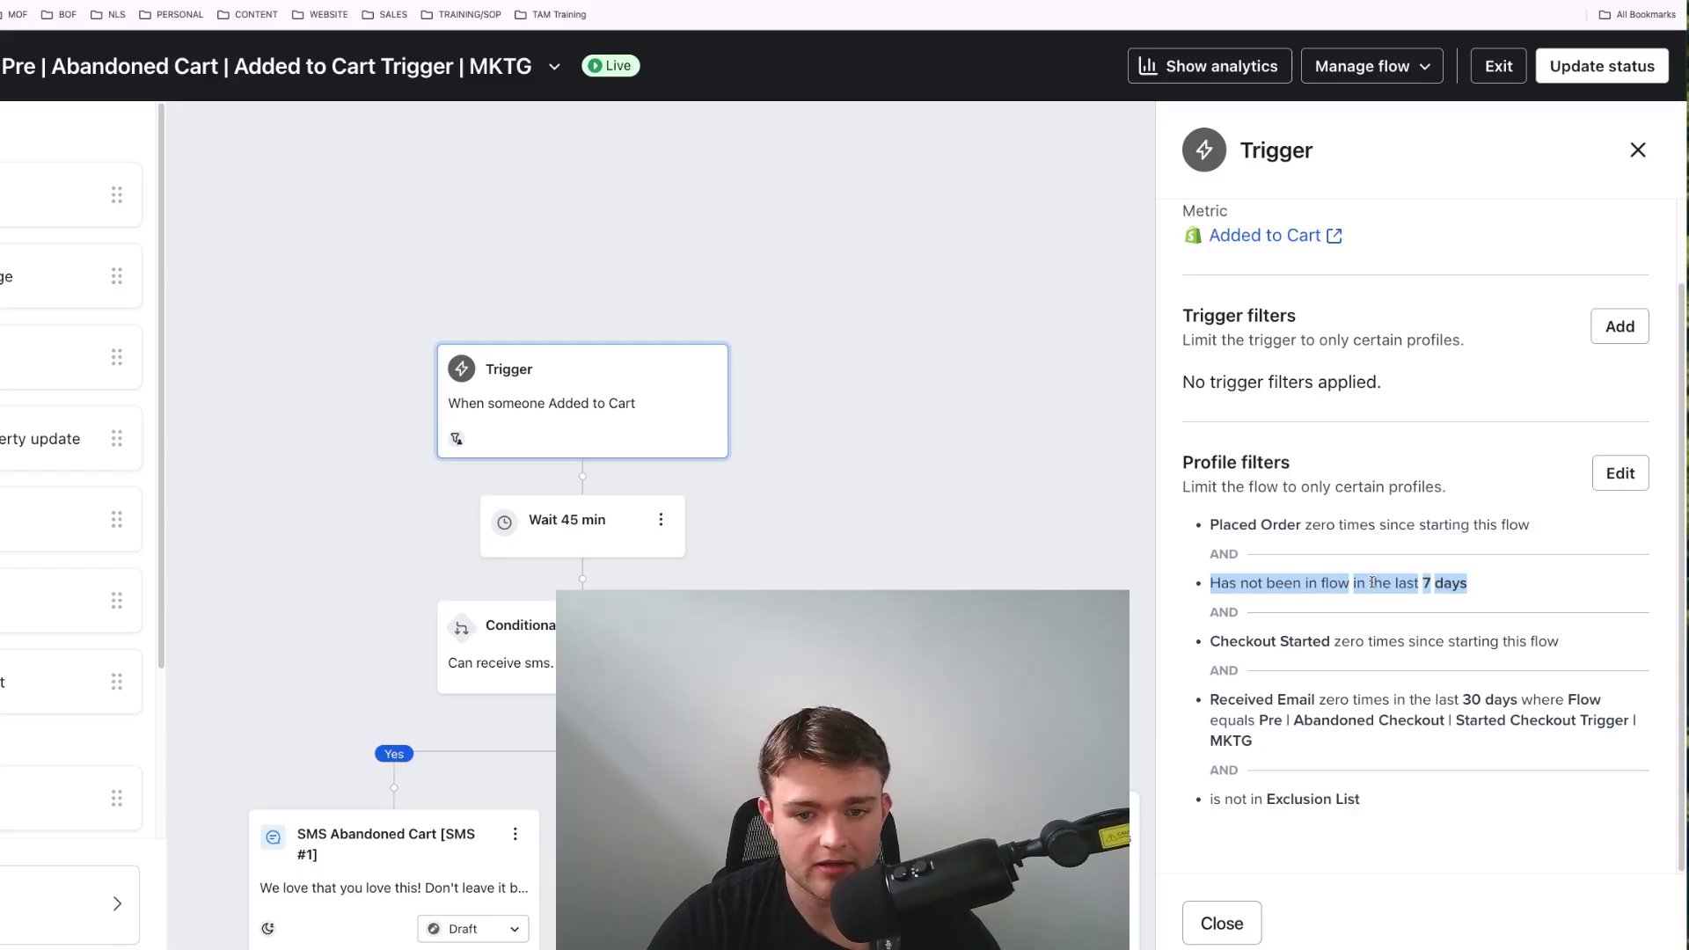
pyautogui.click(1371, 582)
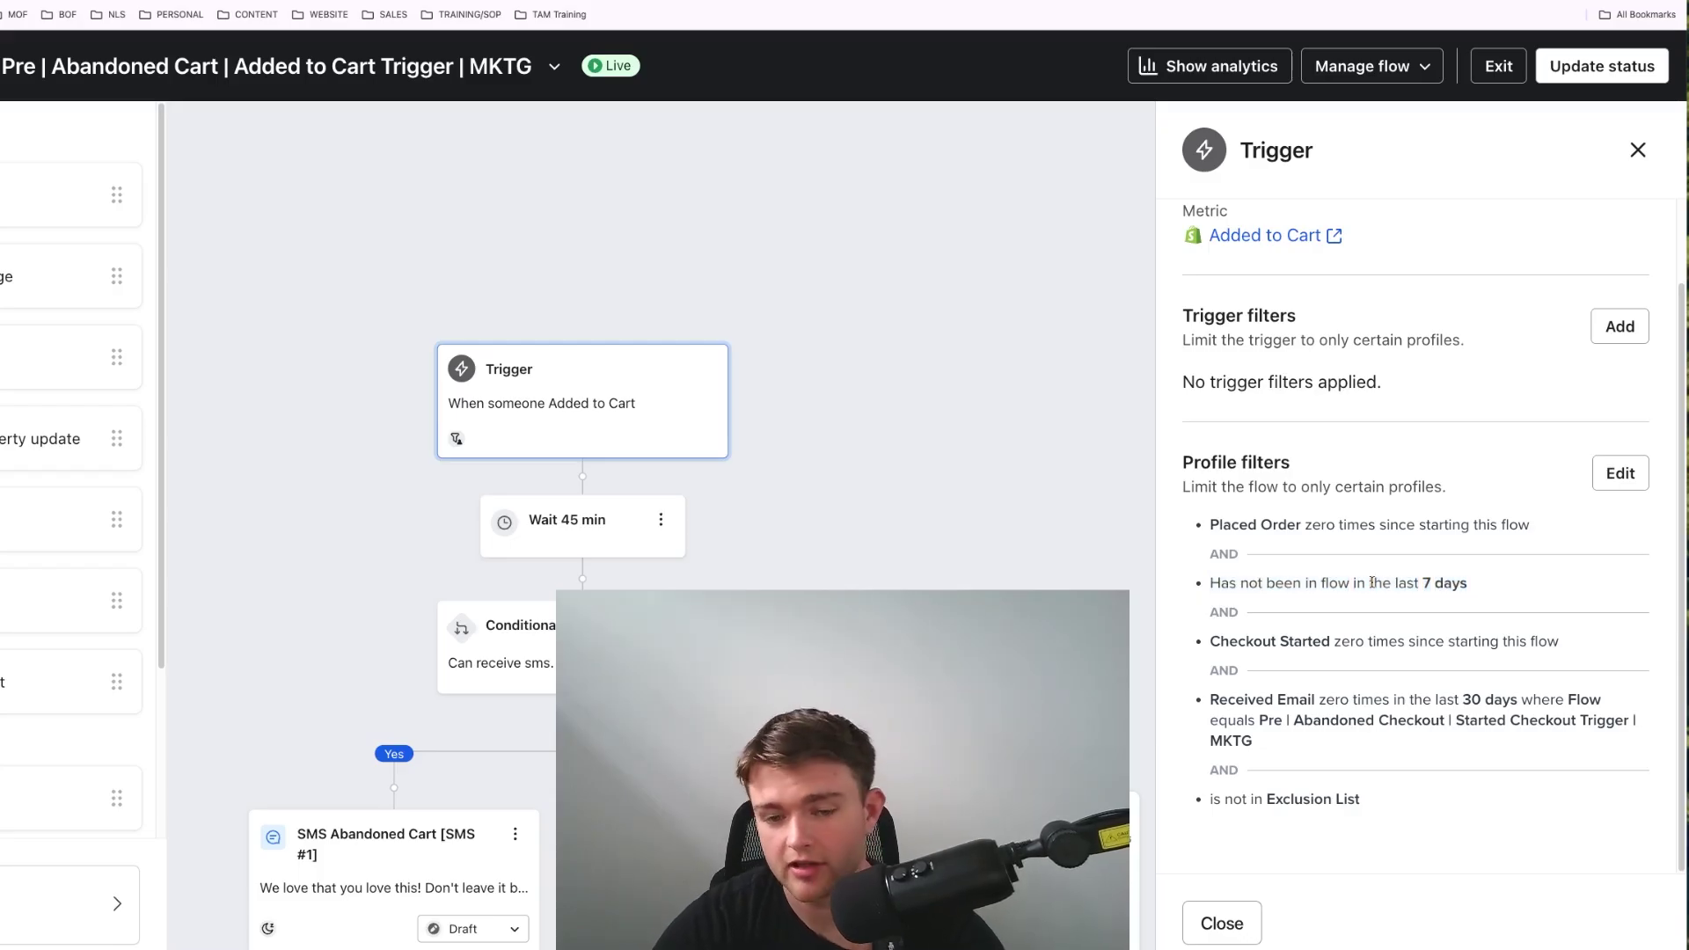
# Step: Review the Added to Cart trigger's profile filters, from the Placed Order condition through to the Exclusion List condition
pyautogui.doubleClick(1242, 641)
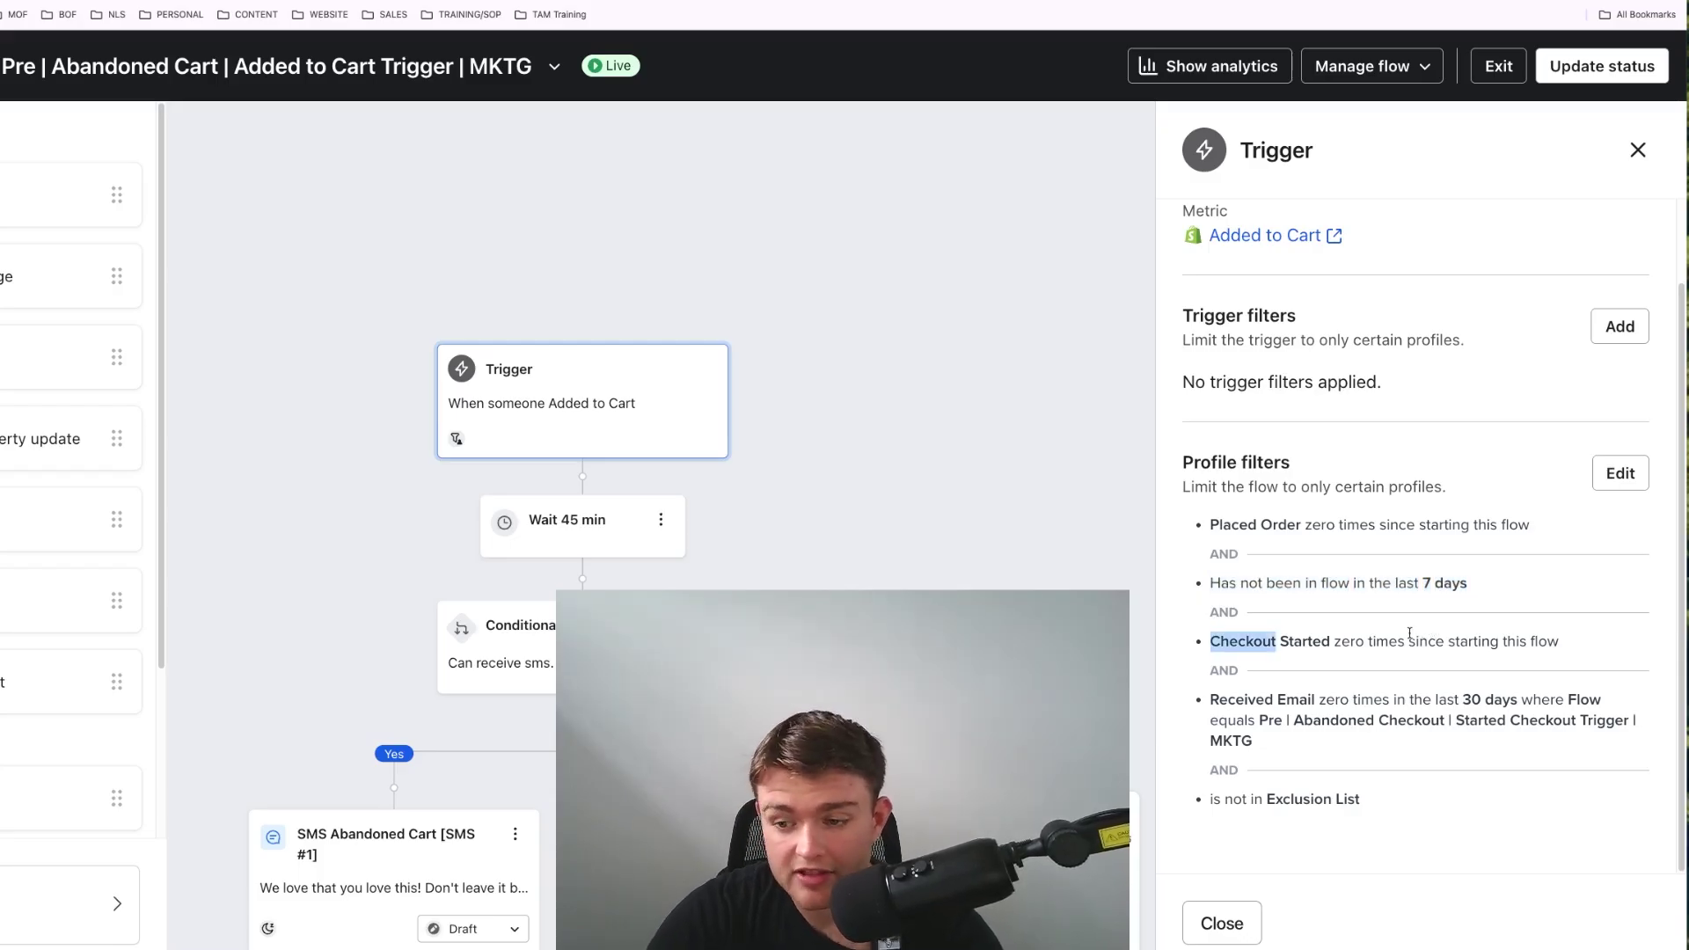
pyautogui.tripleClick(1409, 634)
pyautogui.click(1439, 636)
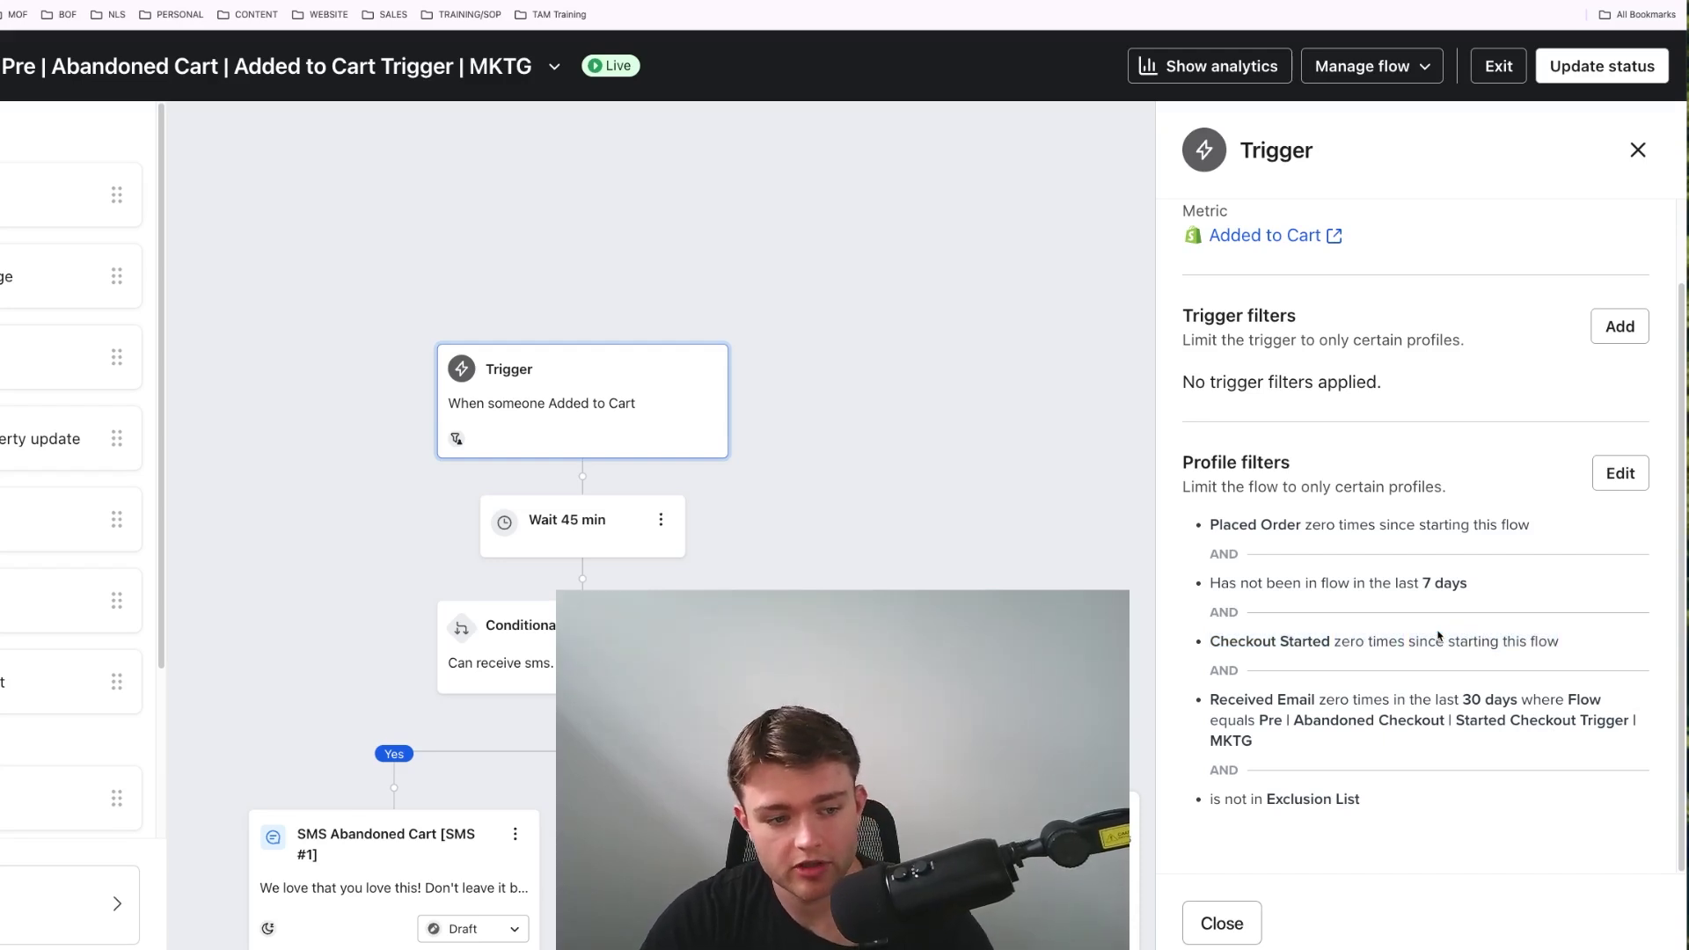
pyautogui.tripleClick(1432, 635)
pyautogui.click(1419, 696)
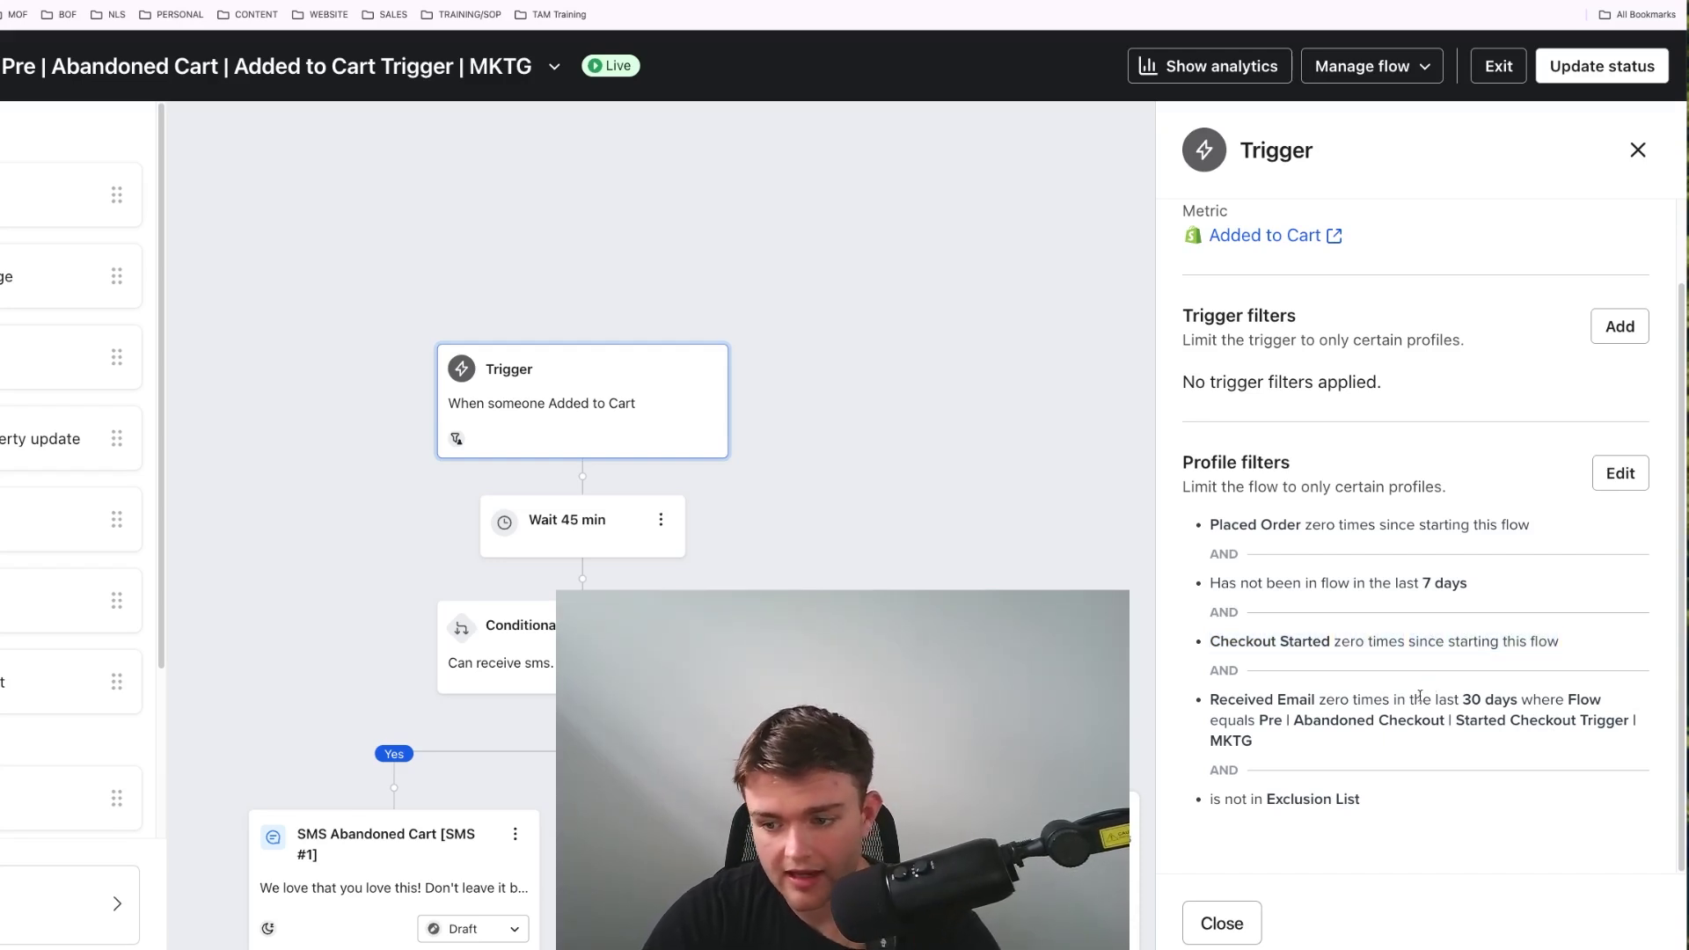
pyautogui.moveTo(1337, 754)
pyautogui.mouseDown()
pyautogui.moveTo(1206, 701)
pyautogui.moveTo(1276, 701)
pyautogui.moveTo(1312, 754)
pyautogui.mouseUp()
pyautogui.click(1189, 685)
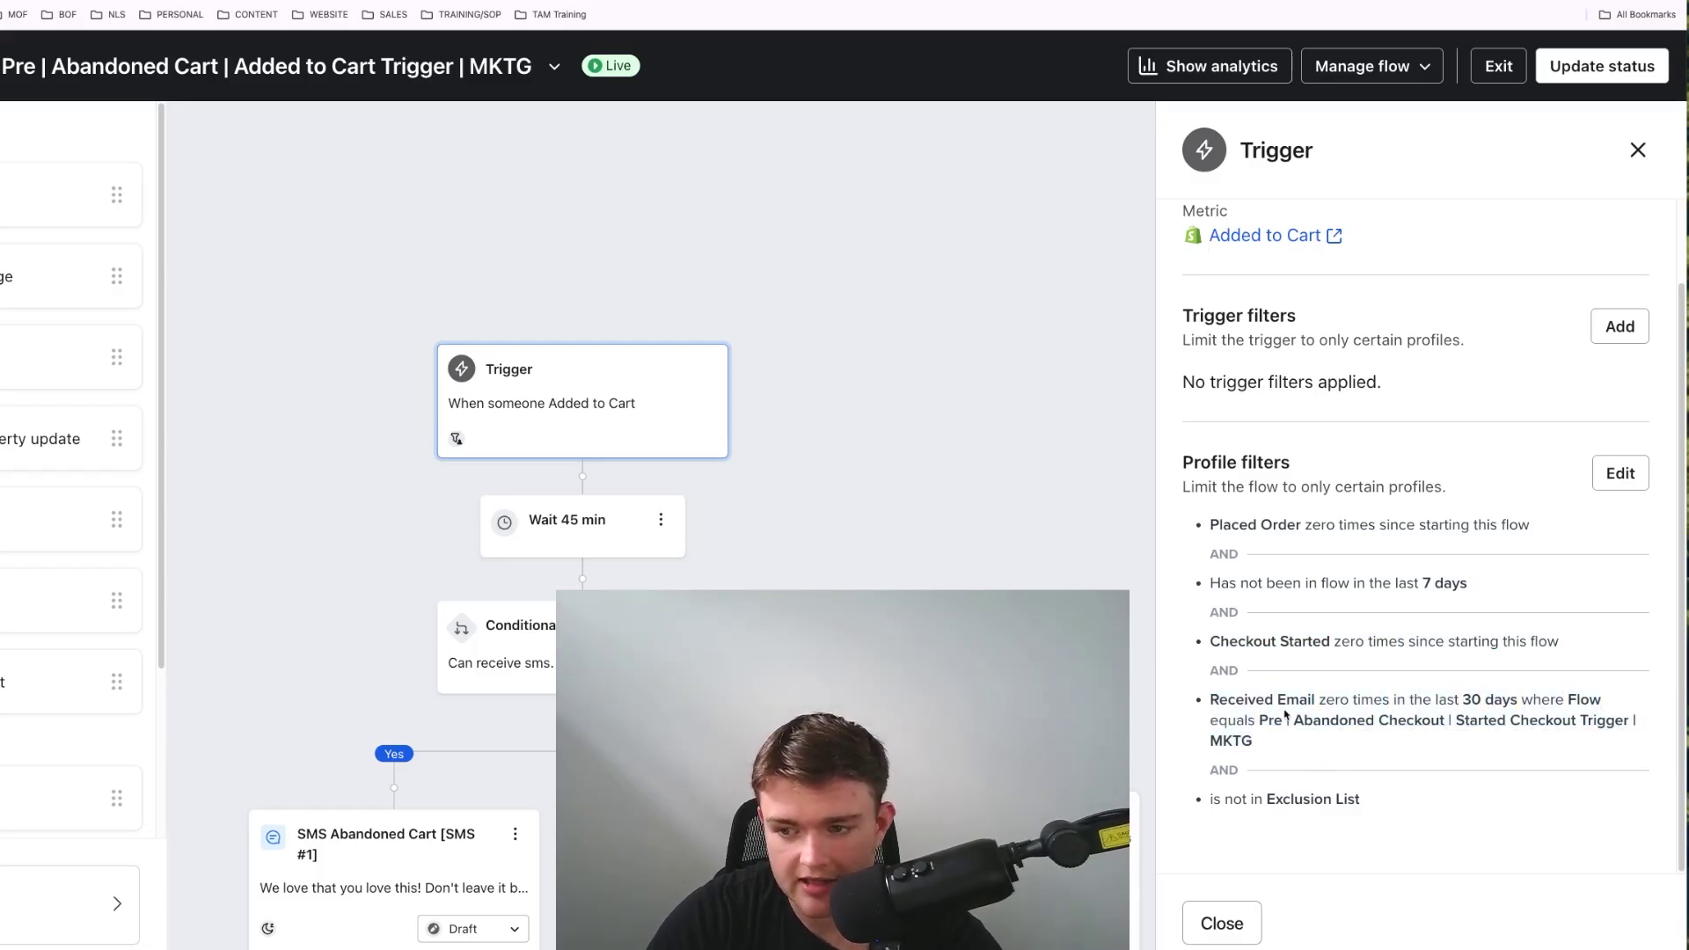
pyautogui.moveTo(1397, 817); pyautogui.dragTo(1211, 793)
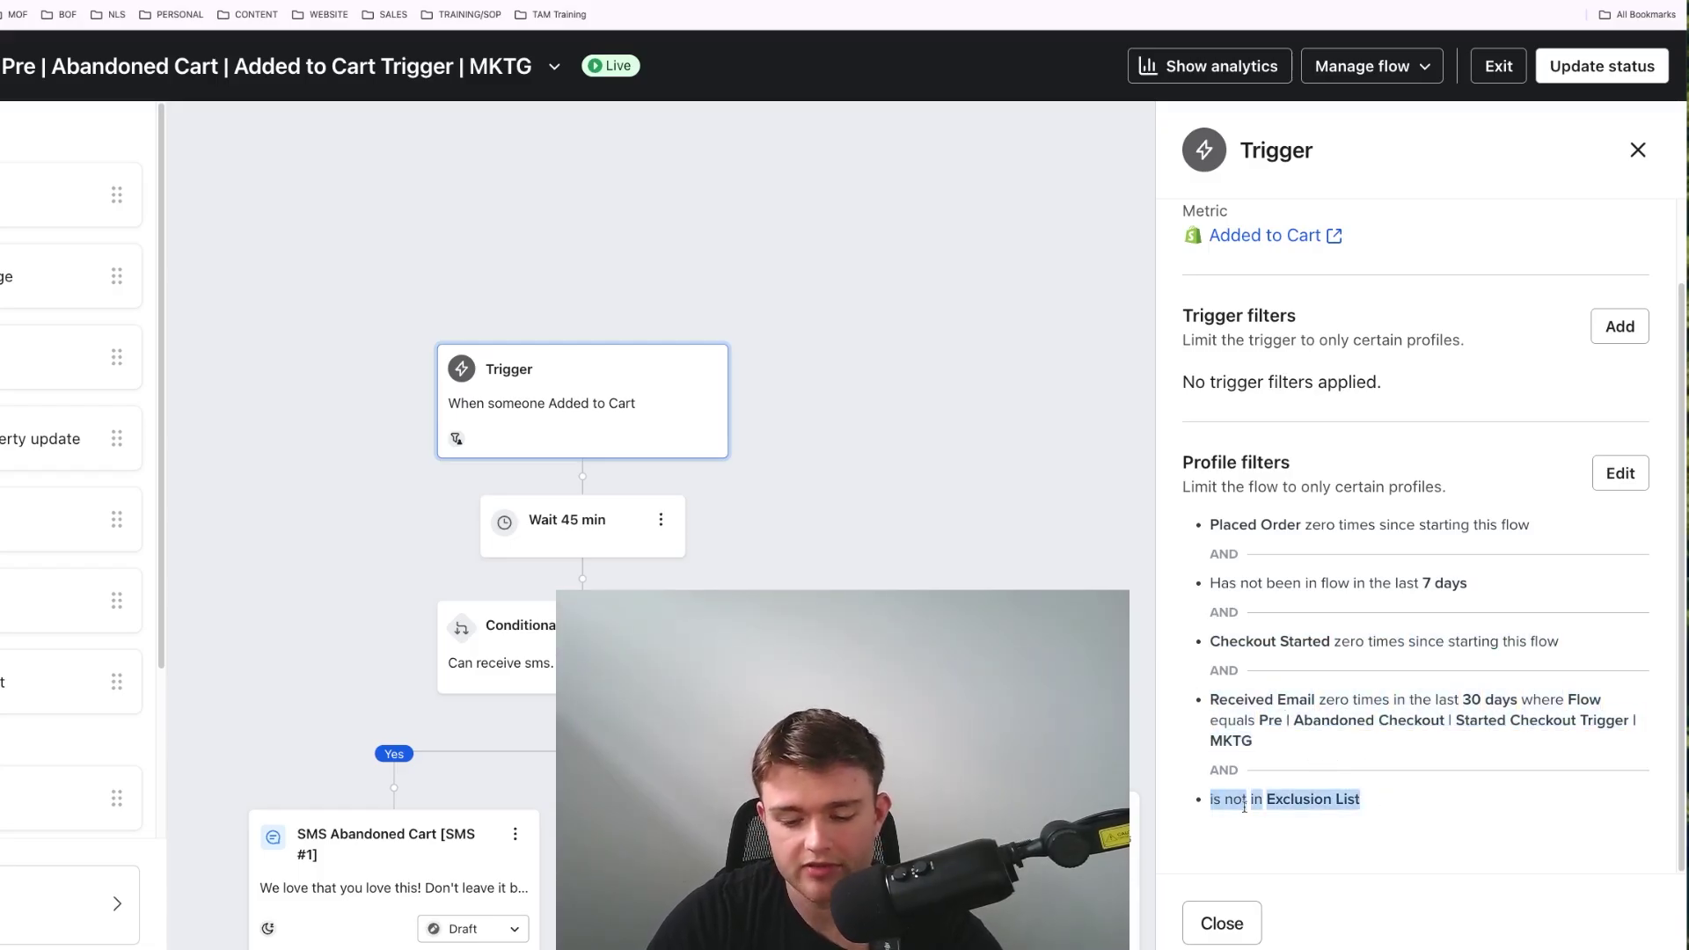
pyautogui.click(1337, 806)
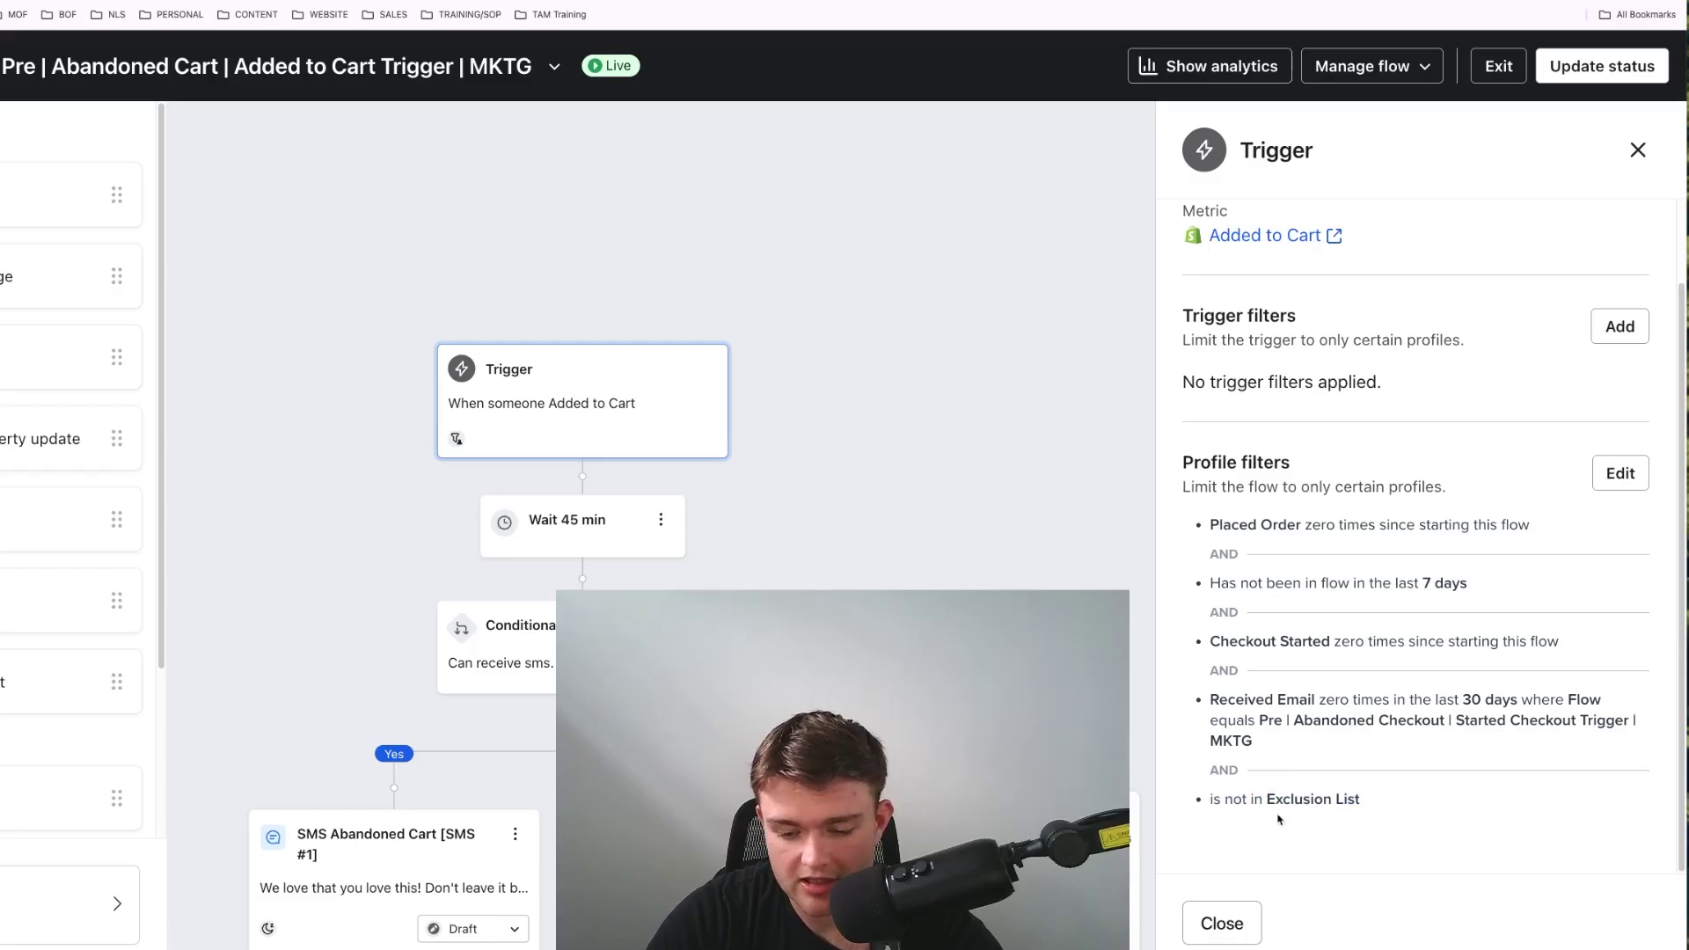
pyautogui.moveTo(1365, 807); pyautogui.dragTo(1174, 536)
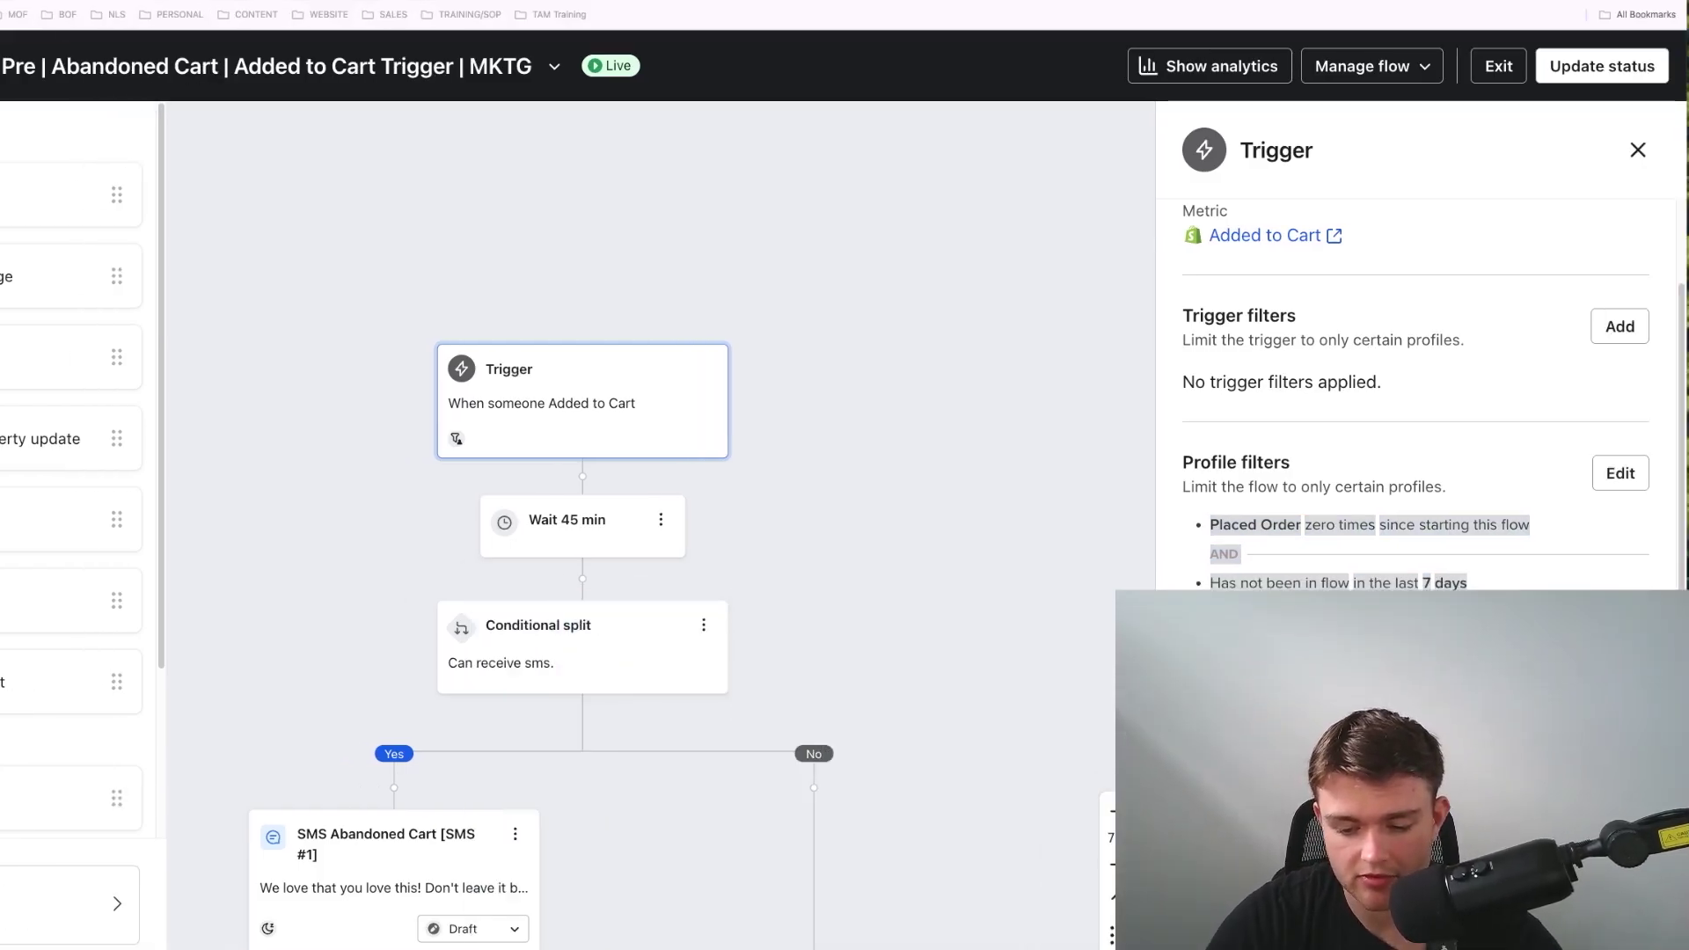
# Step: Follow the flow past the SMS conditional split and inspect the placed order performance of email ACa | E#1 | MKTG
pyautogui.scroll(-5, 915, 479)
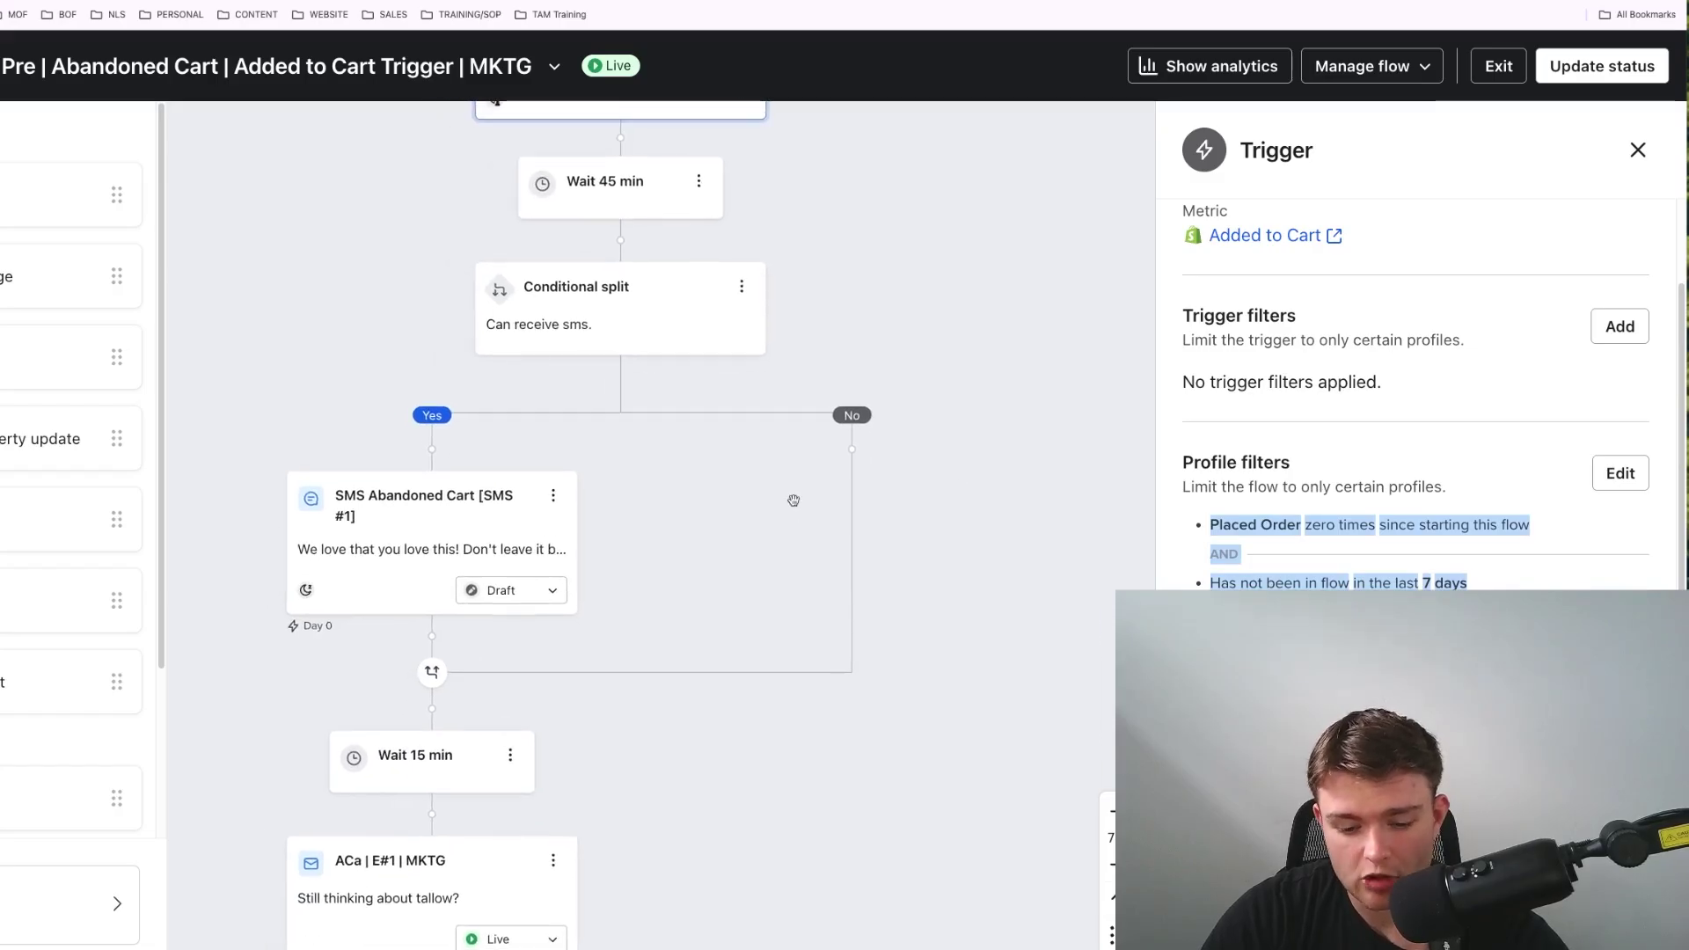
pyautogui.moveTo(965, 476); pyautogui.dragTo(1011, 459)
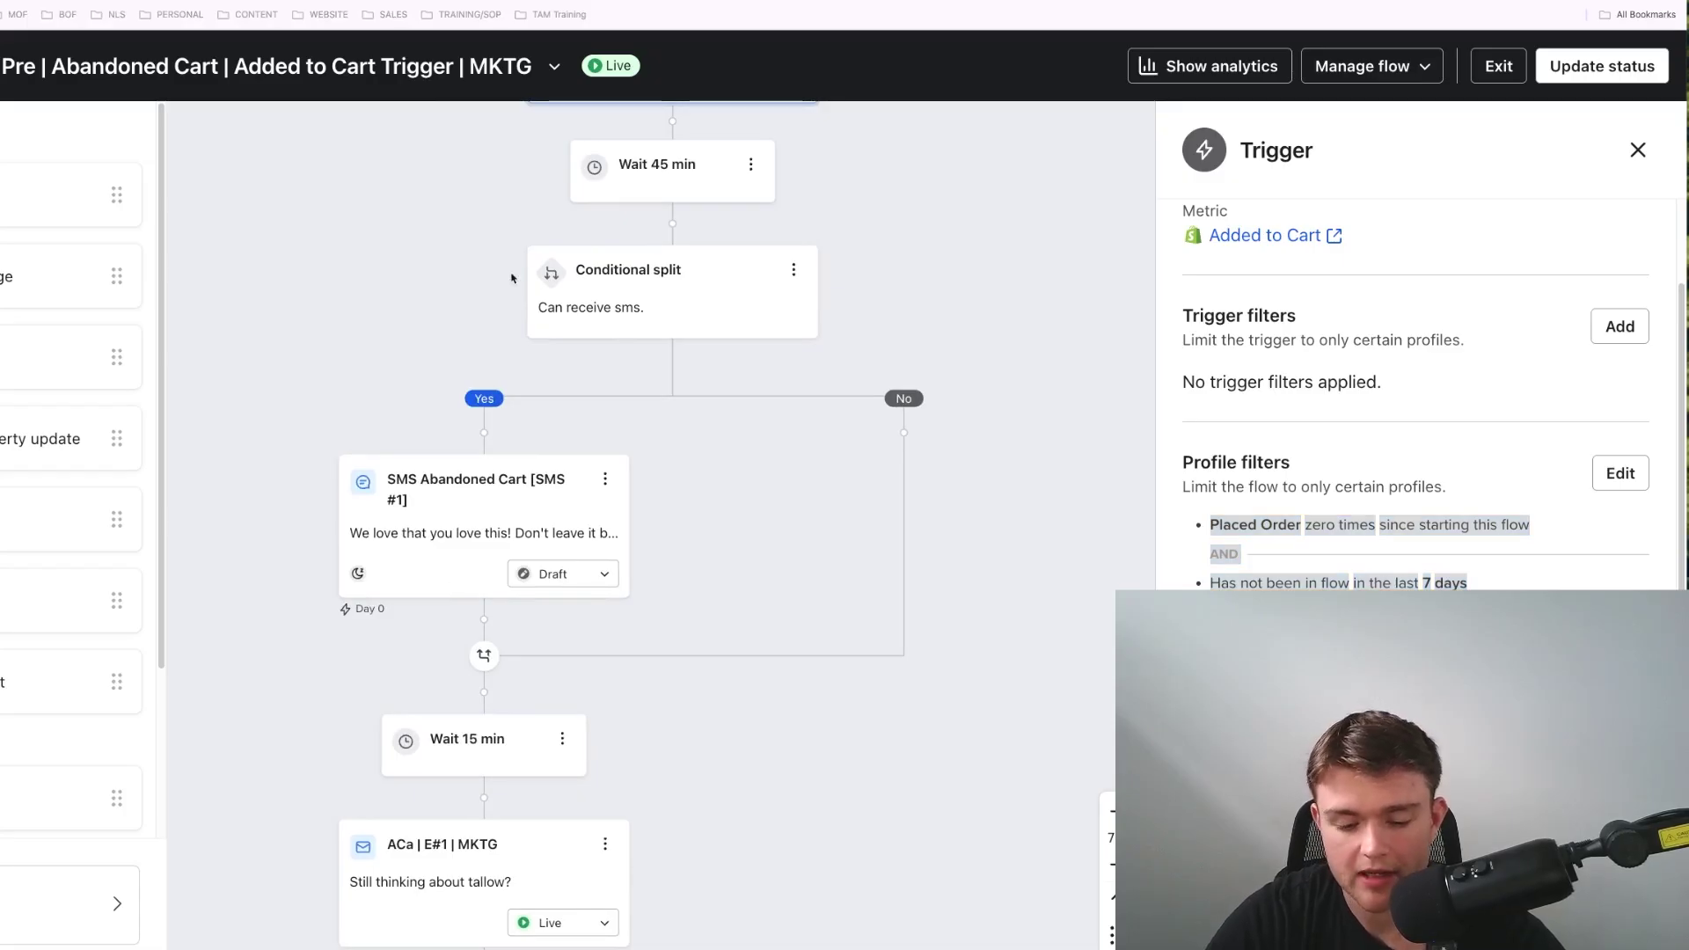
pyautogui.moveTo(918, 277); pyautogui.dragTo(890, 313)
pyautogui.scroll(-2, 467, 821)
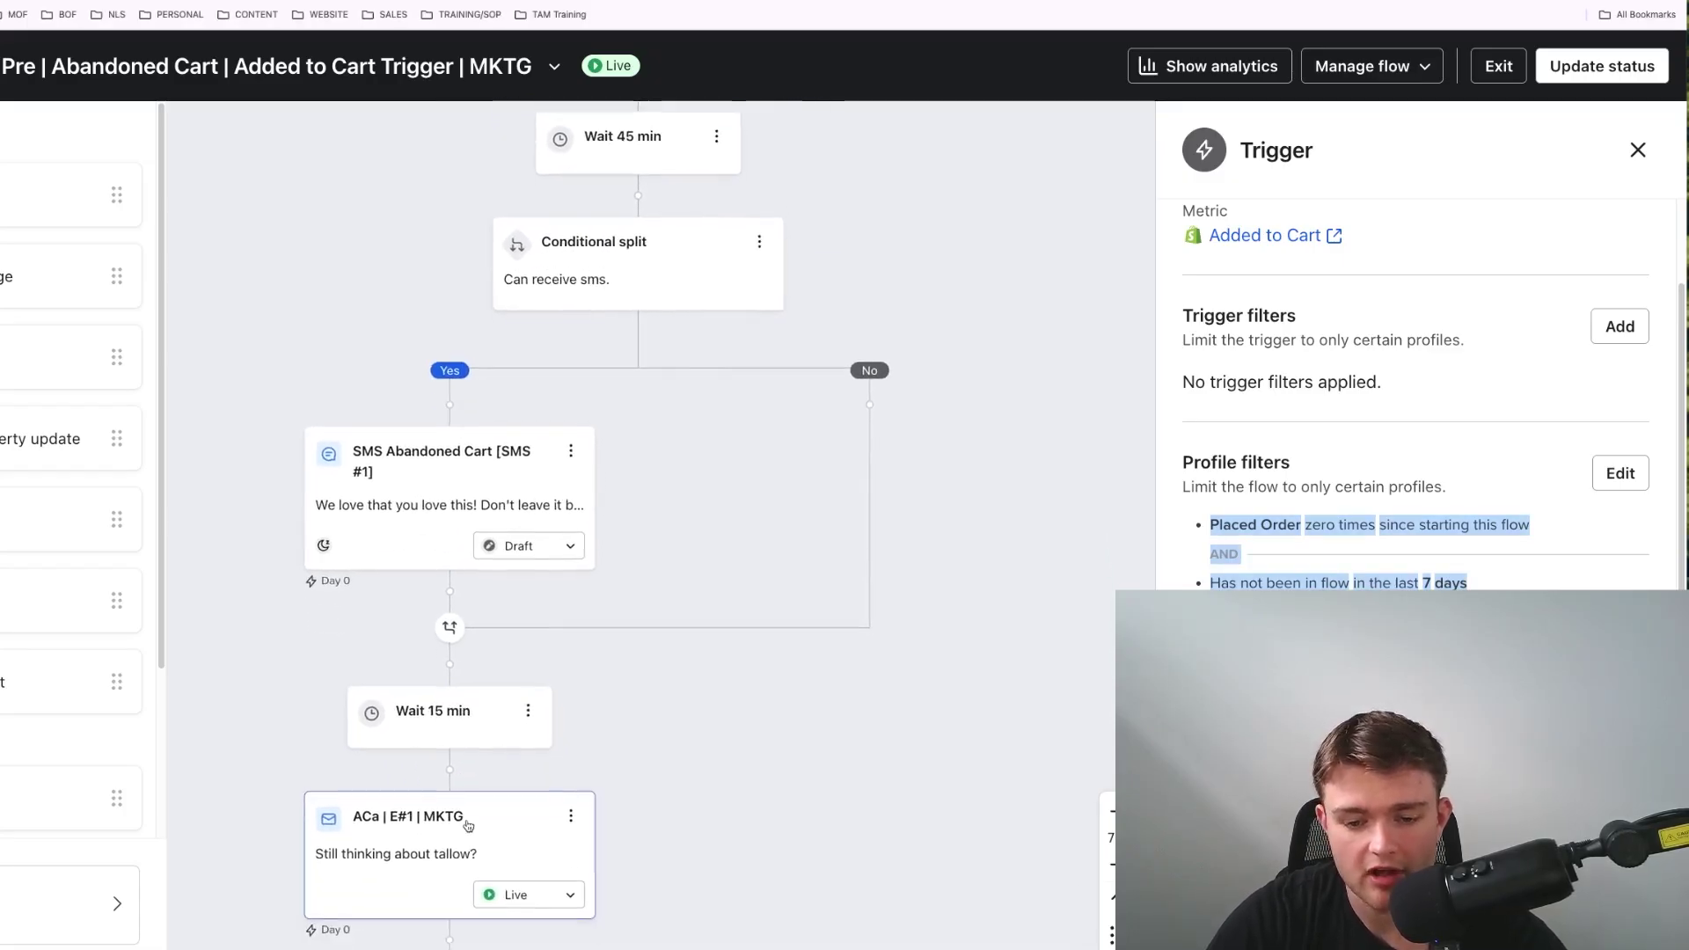
pyautogui.scroll(-3, 497, 810)
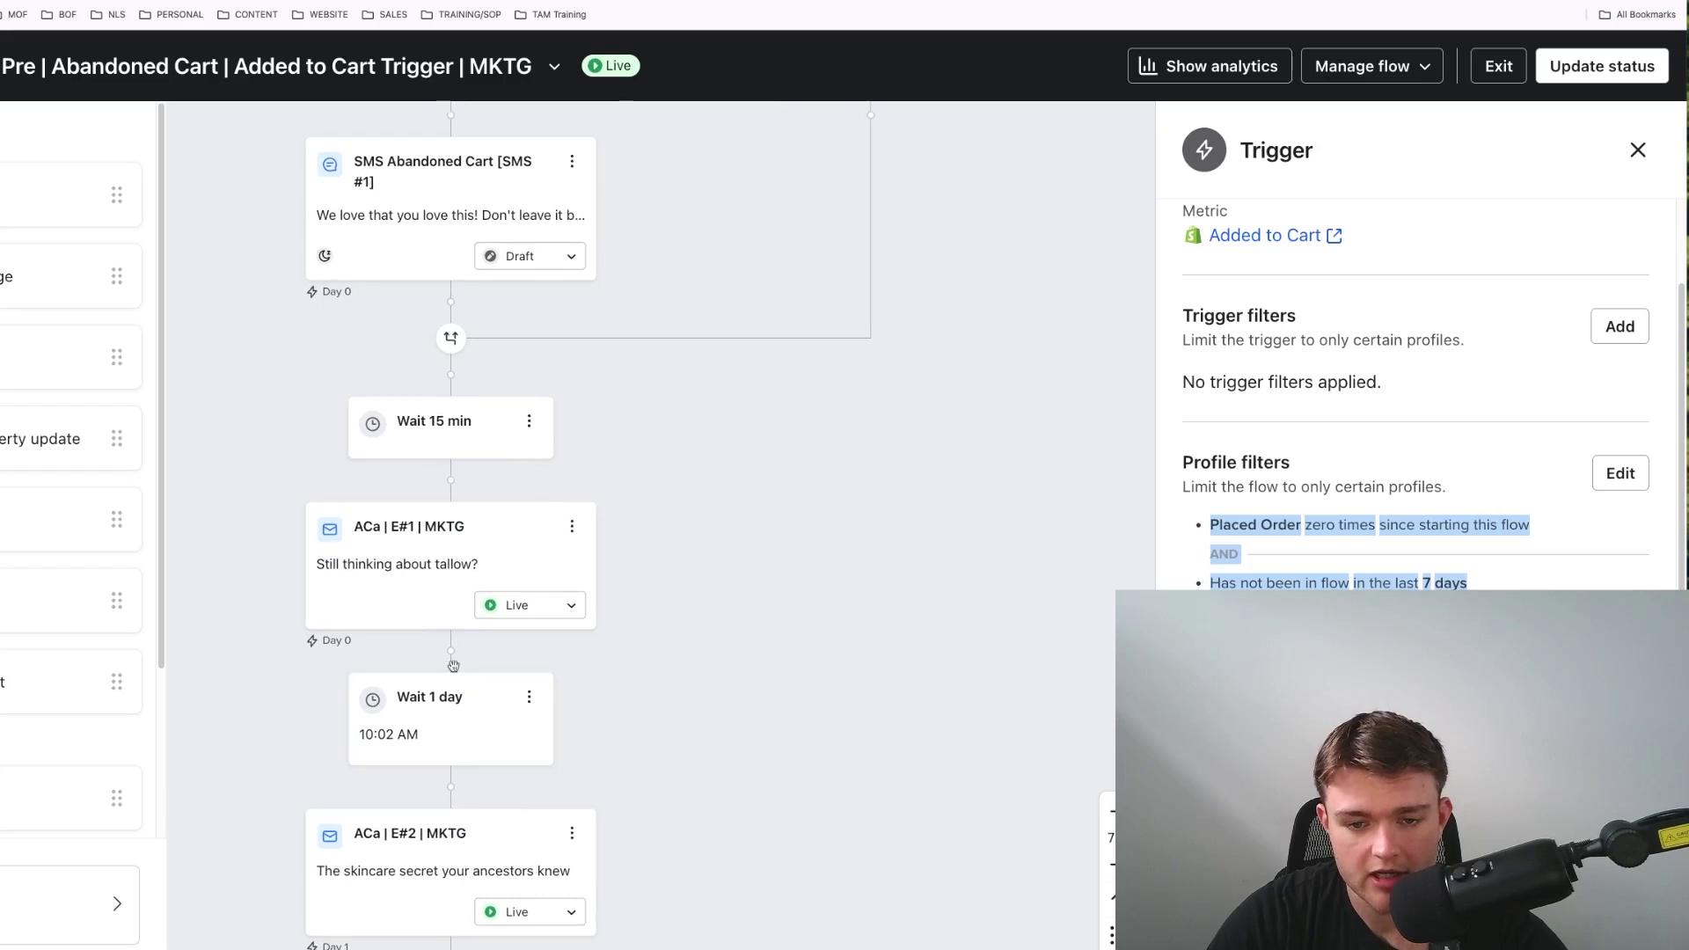
pyautogui.scroll(-1, 417, 563)
pyautogui.click(440, 529)
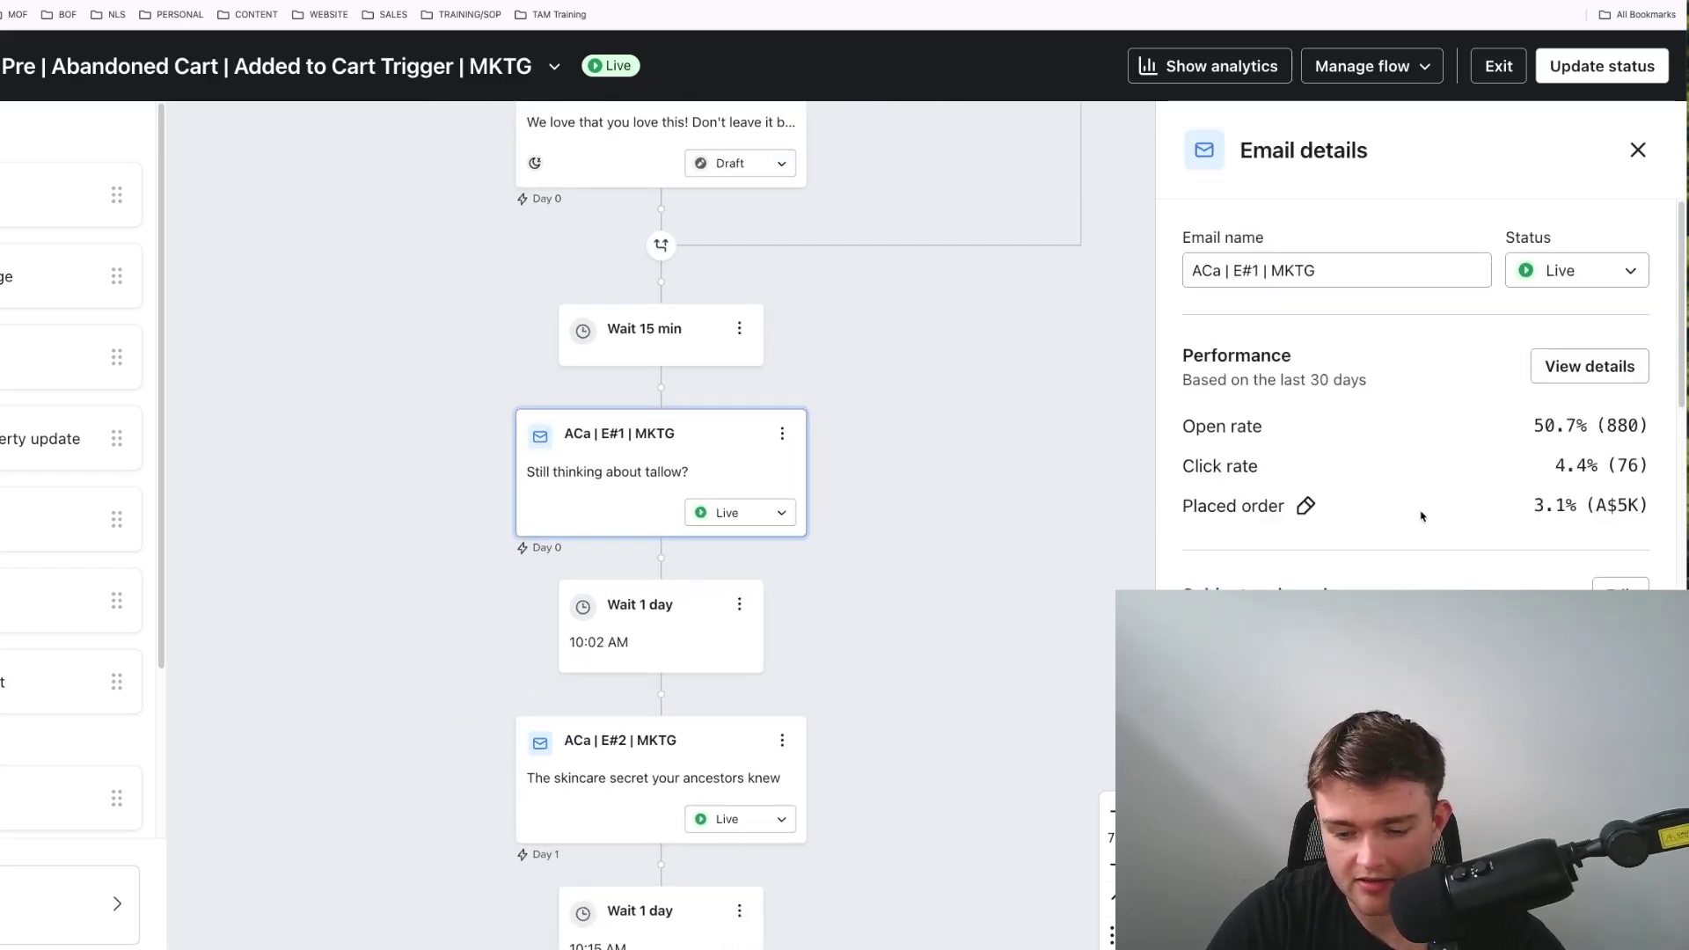
pyautogui.moveTo(1654, 507)
pyautogui.mouseDown()
pyautogui.moveTo(1521, 504)
pyautogui.moveTo(1633, 504)
pyautogui.mouseUp()
pyautogui.click(1622, 503)
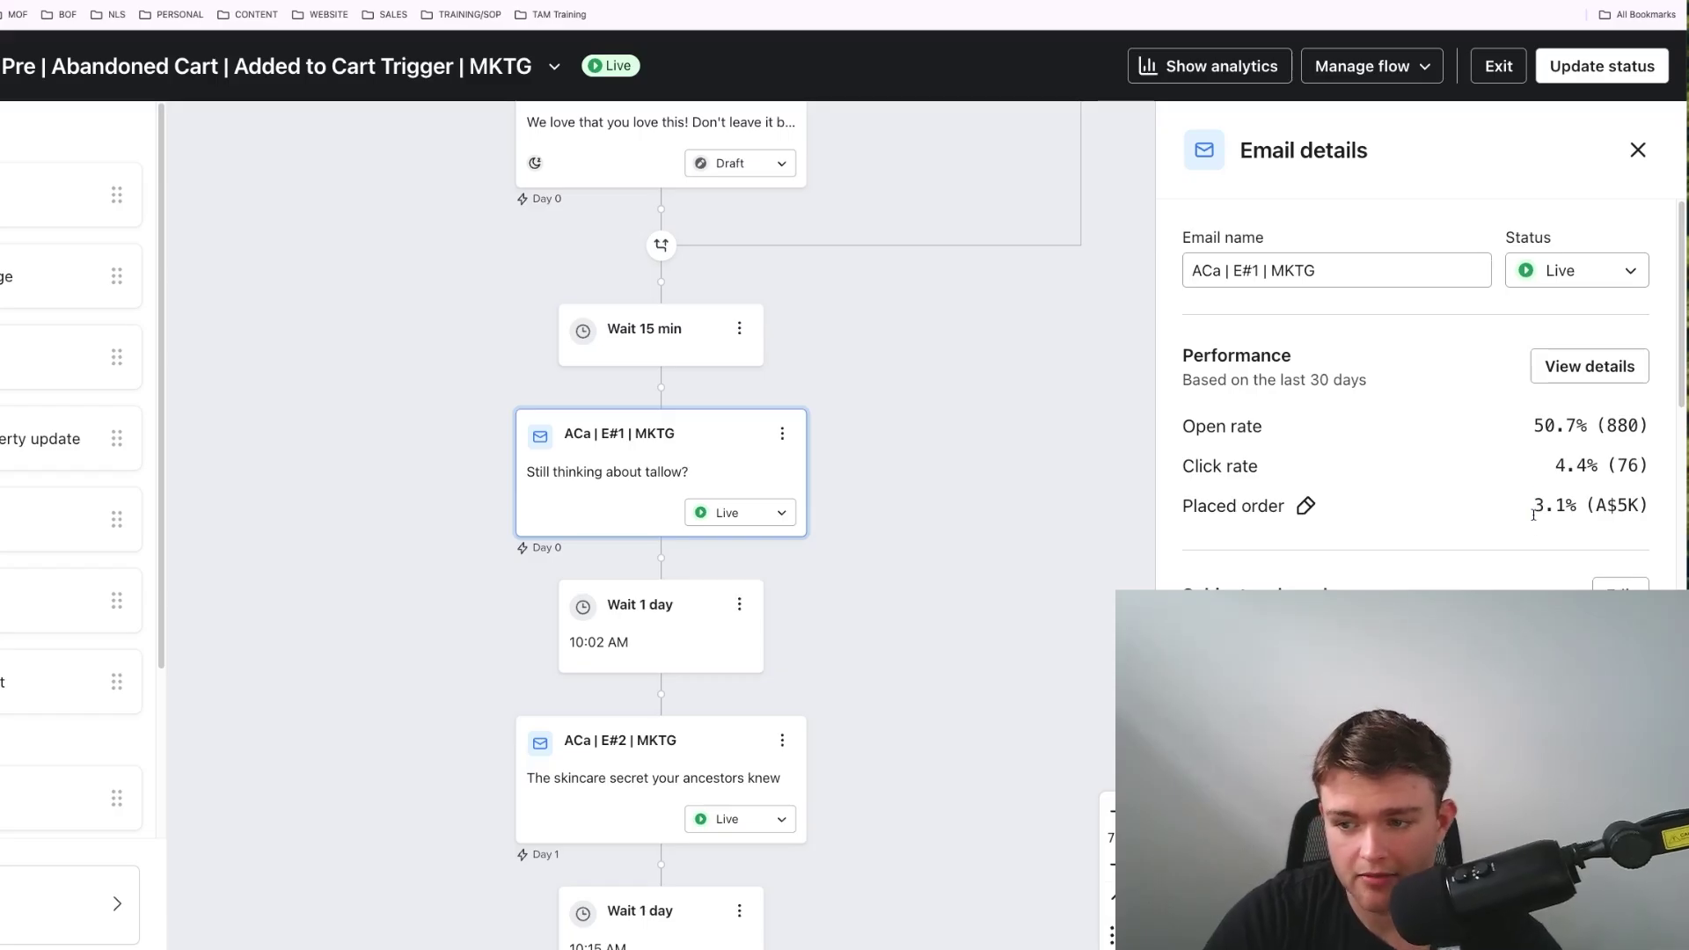
pyautogui.moveTo(1532, 506); pyautogui.dragTo(1652, 521)
# Step: Open the details of email ACa | E#2 | MKTG and check its placed order performance
pyautogui.scroll(-2, 1022, 518)
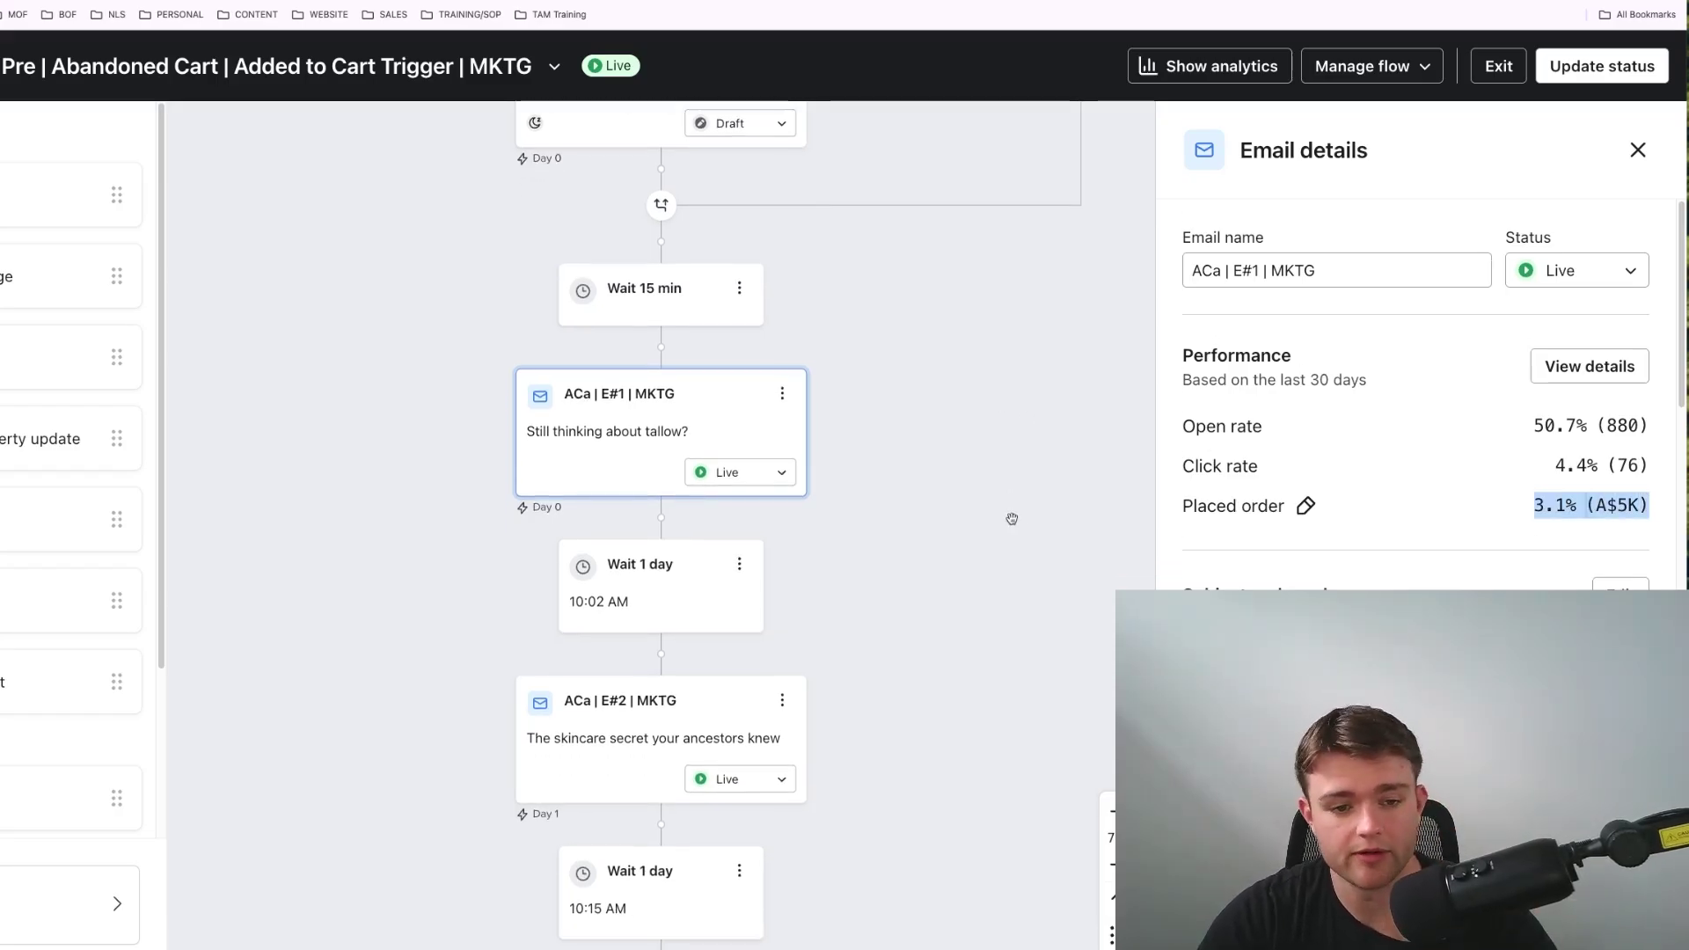
pyautogui.scroll(5, 1012, 518)
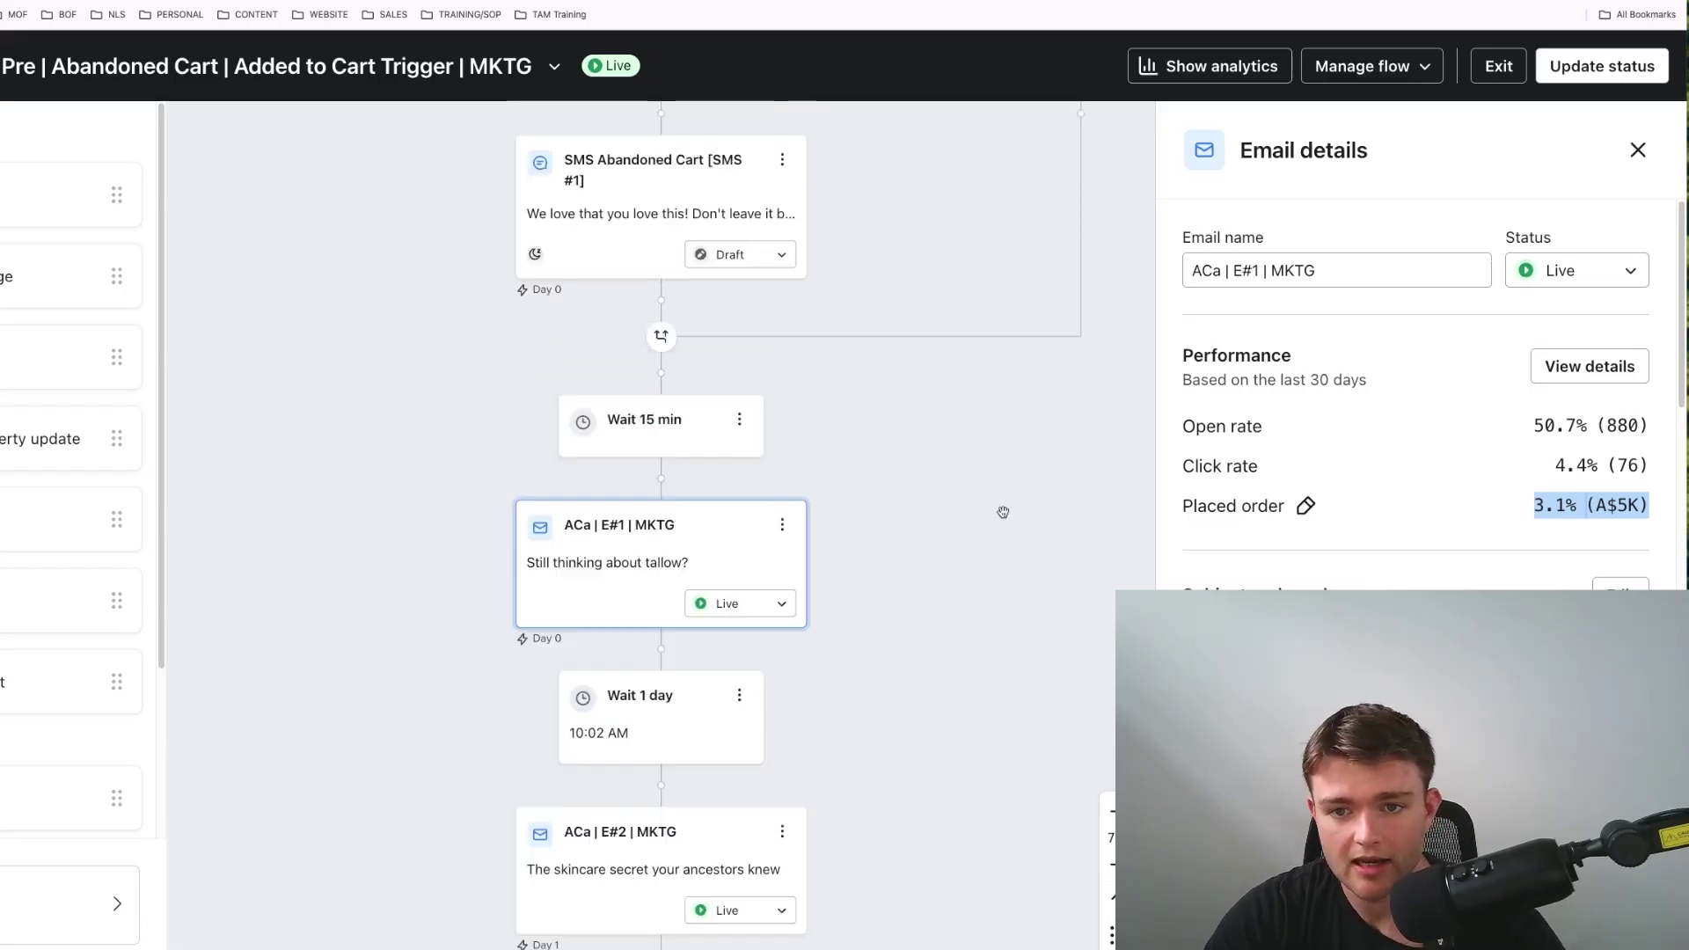
pyautogui.scroll(-2, 784, 543)
pyautogui.scroll(-4, 854, 555)
pyautogui.scroll(-2, 878, 411)
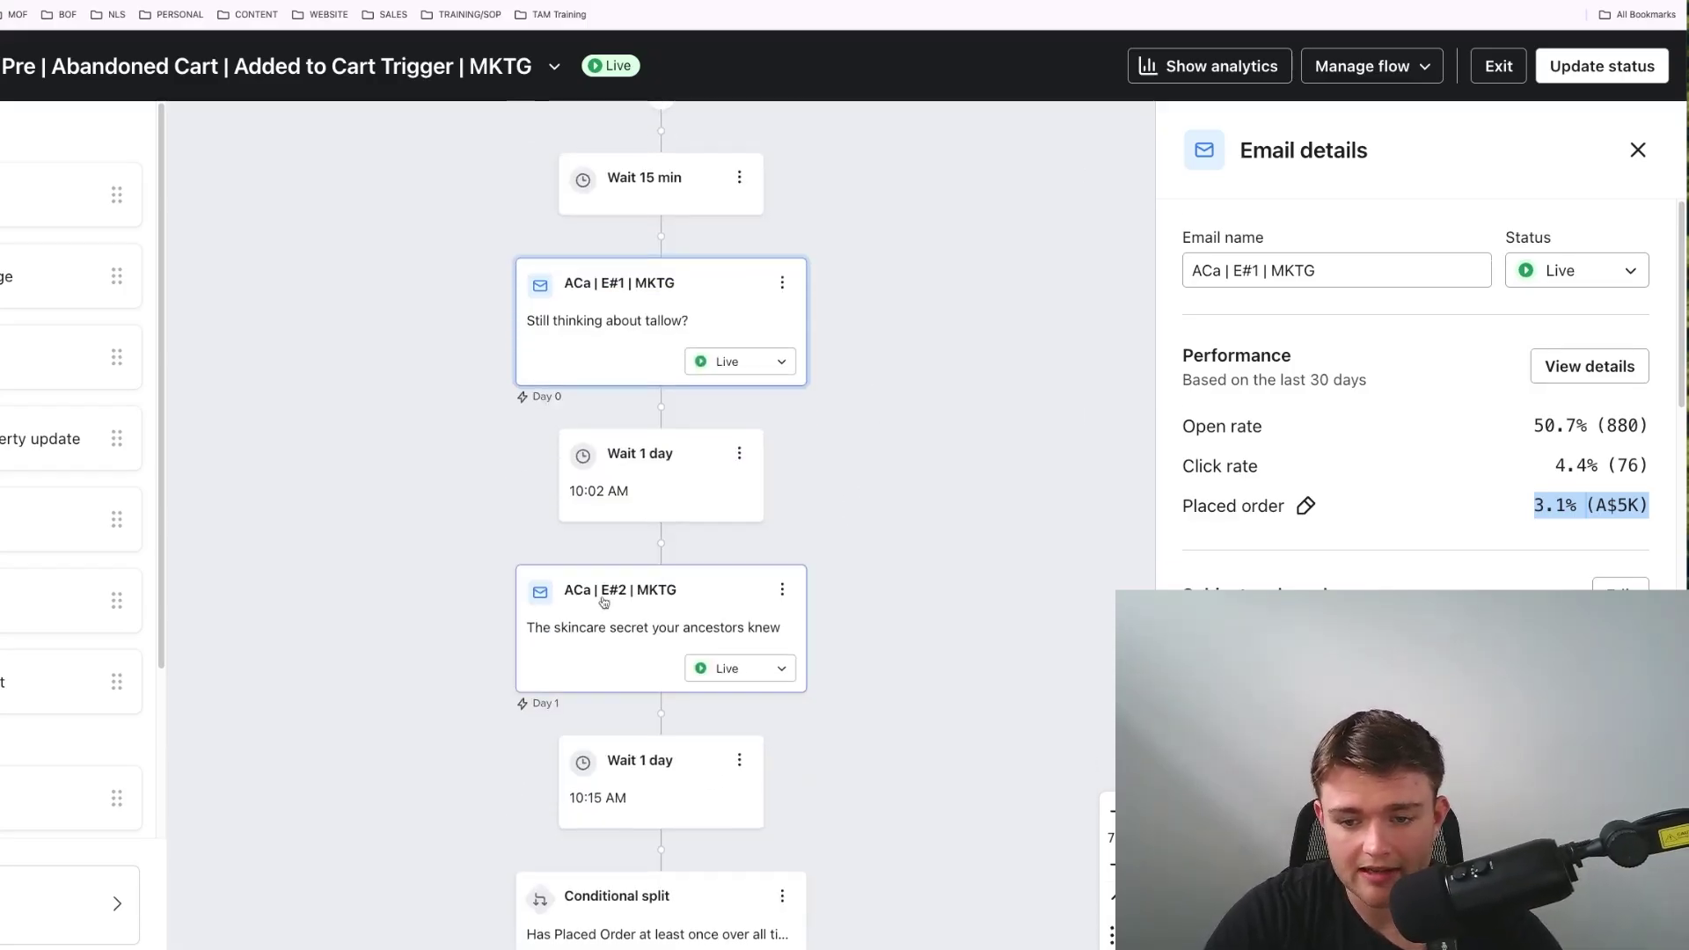
pyautogui.click(639, 608)
pyautogui.scroll(-3, 1143, 499)
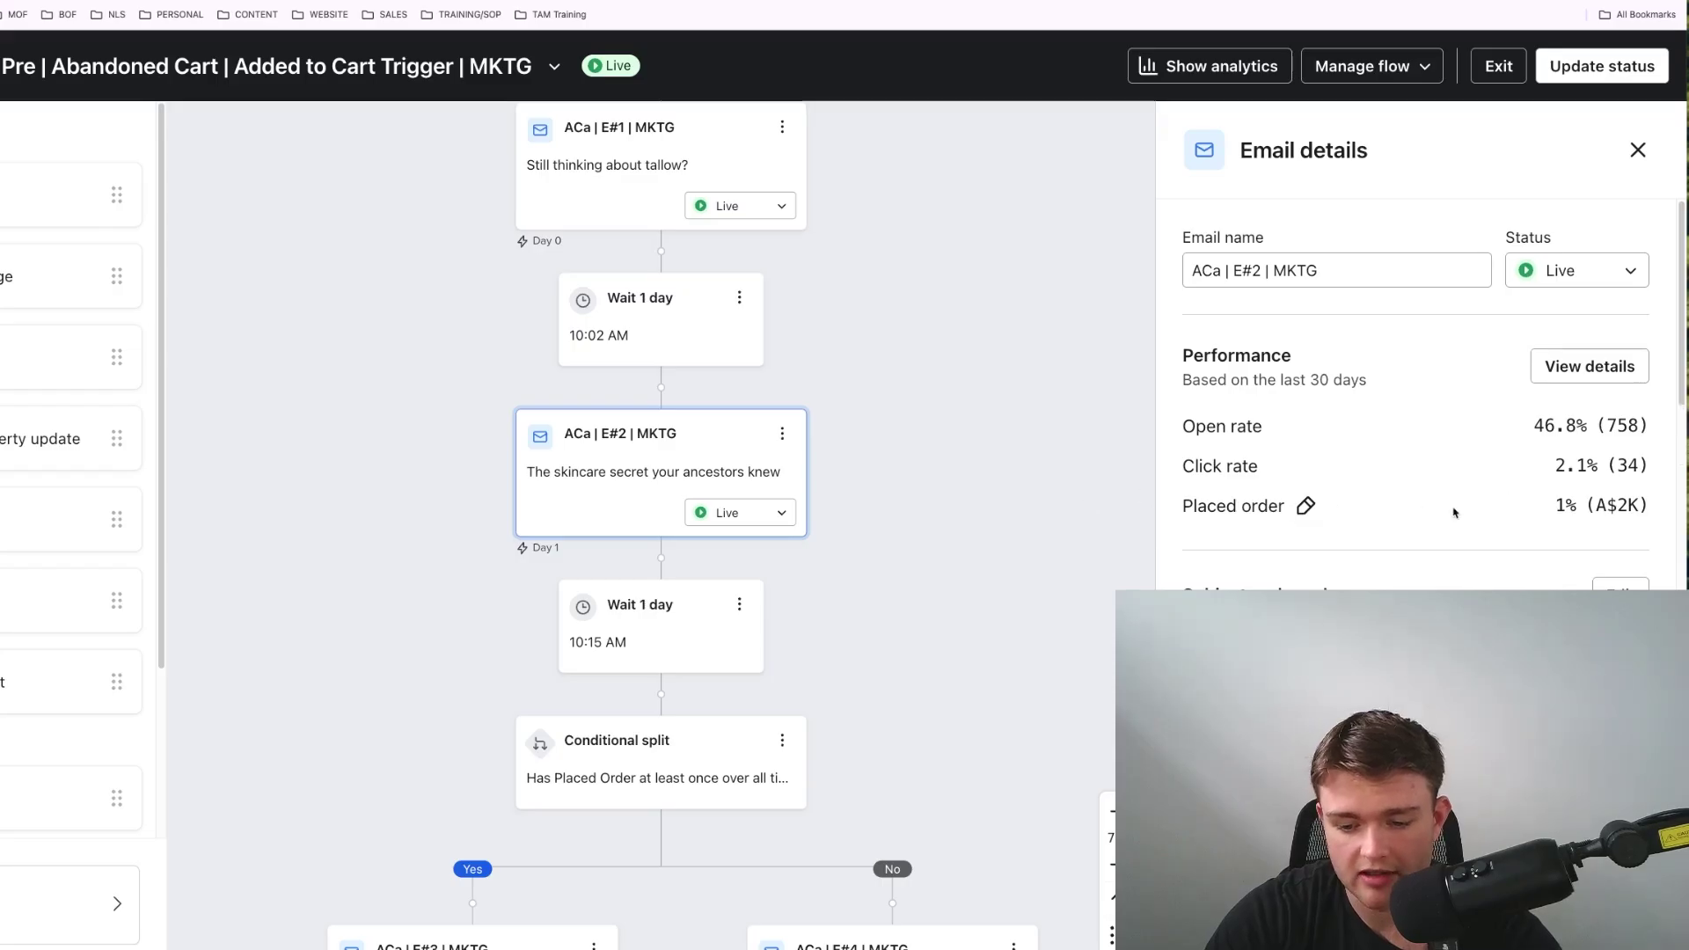
pyautogui.moveTo(1516, 516); pyautogui.dragTo(1645, 509)
pyautogui.click(1377, 521)
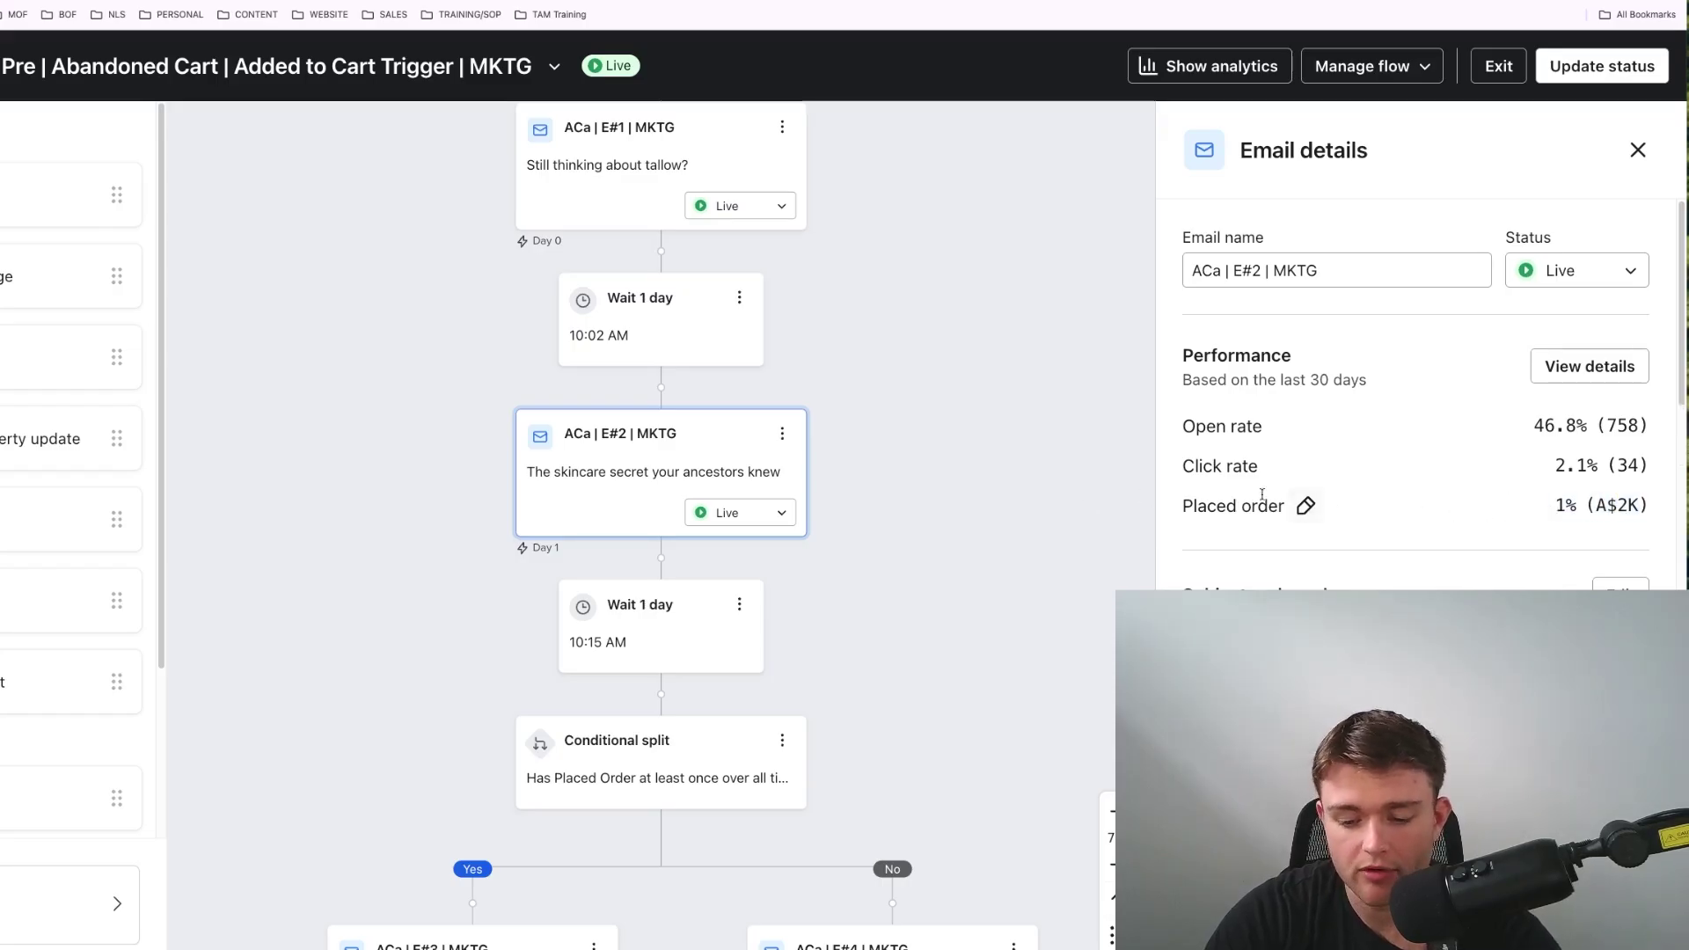
# Step: Review the timing between the first two emails and look through the details of ACa | E#1 and ACa | E#2
pyautogui.scroll(2, 920, 379)
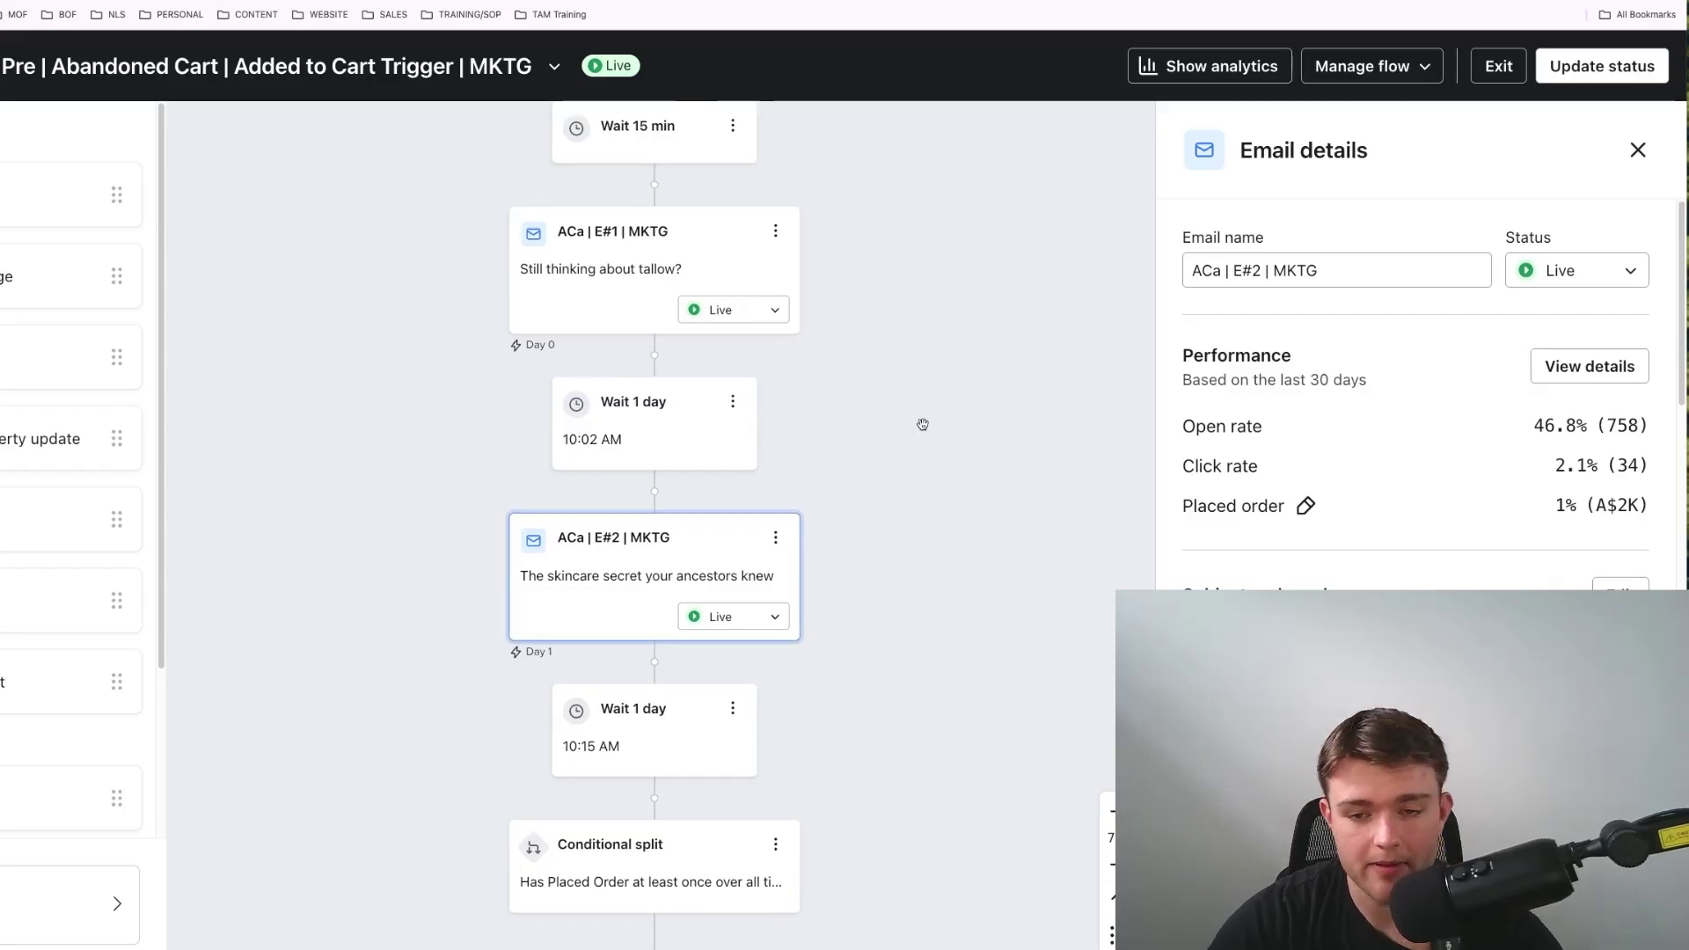
pyautogui.scroll(1, 932, 427)
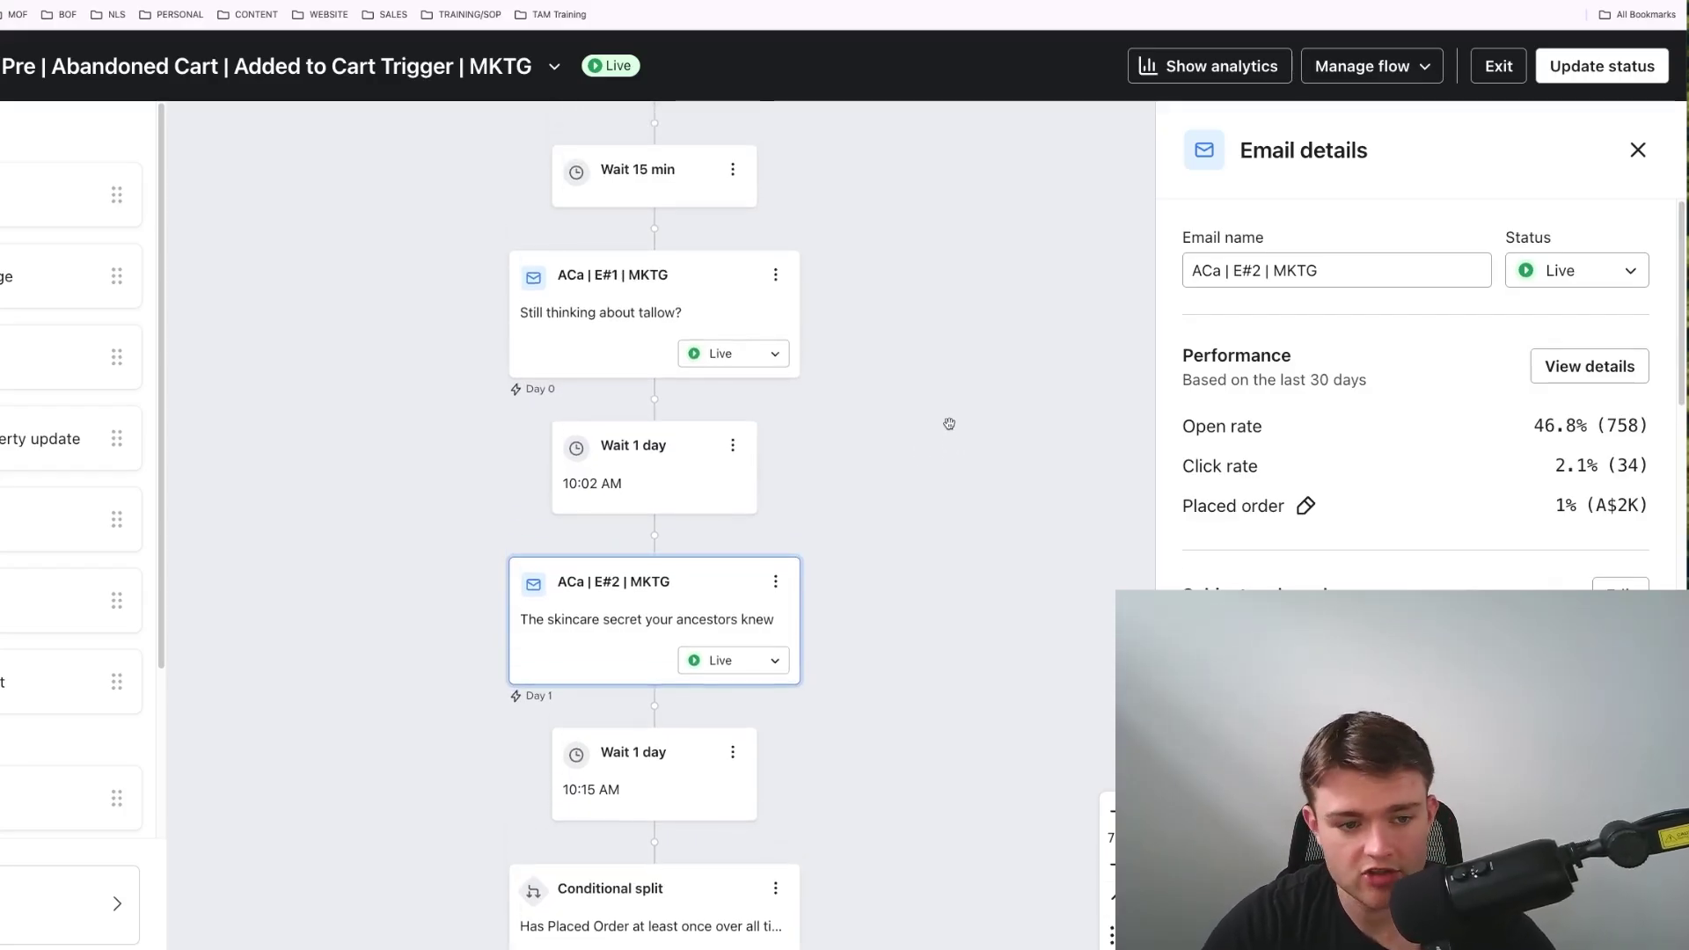
pyautogui.scroll(-1, 970, 437)
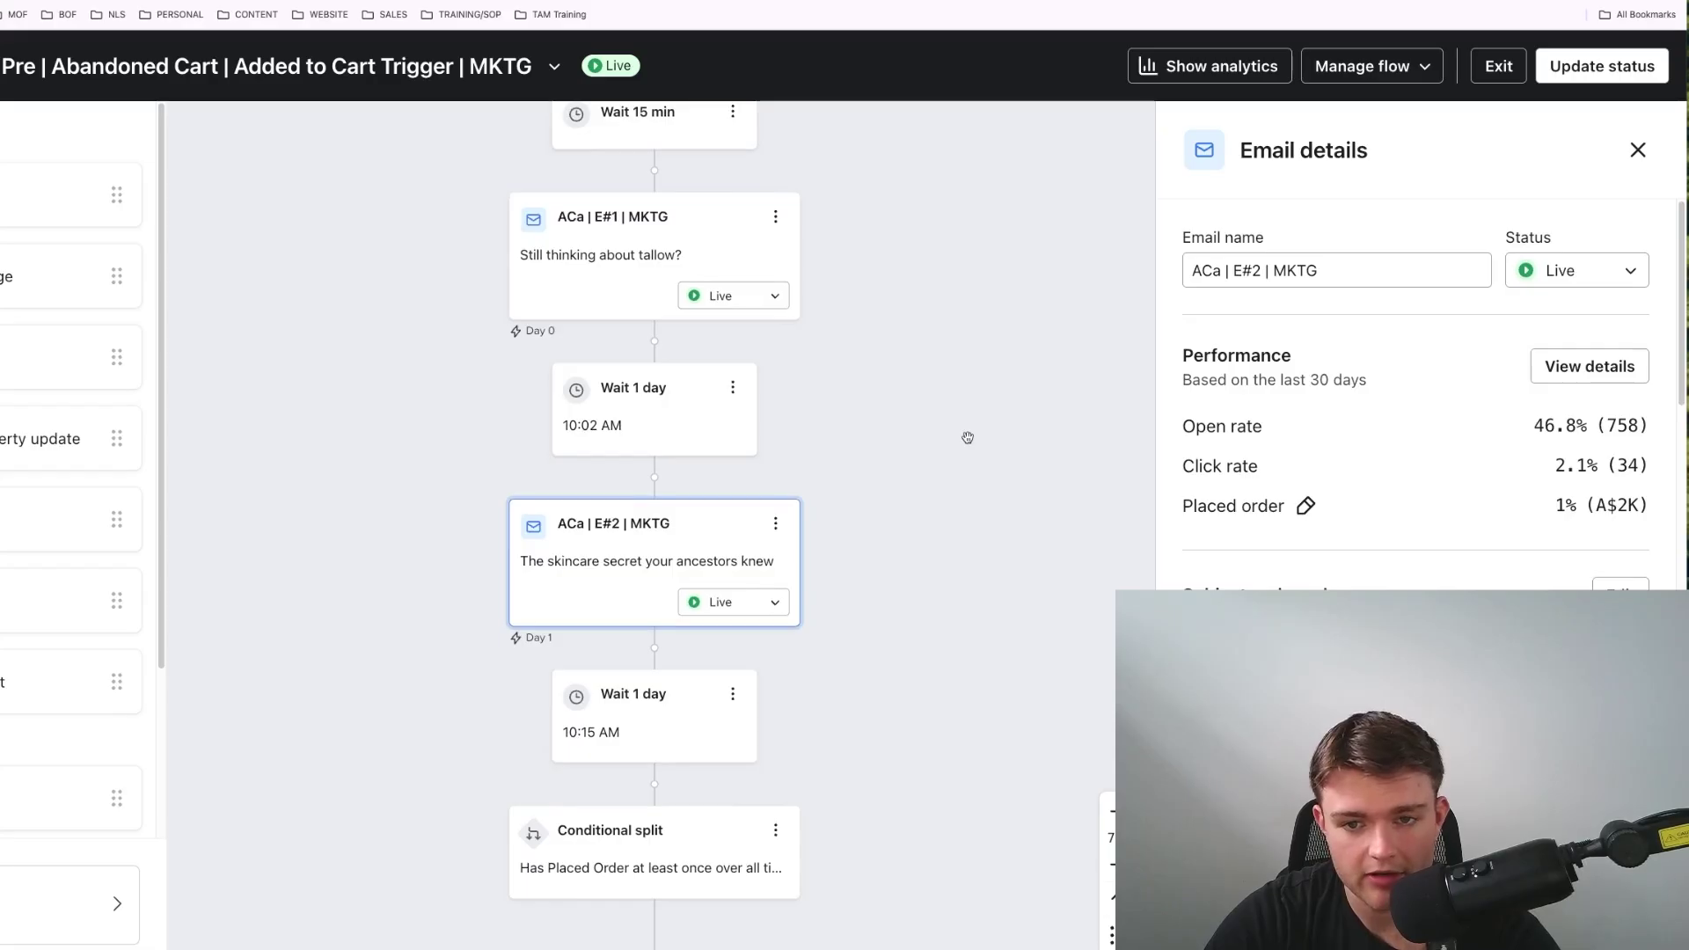
pyautogui.scroll(1, 971, 438)
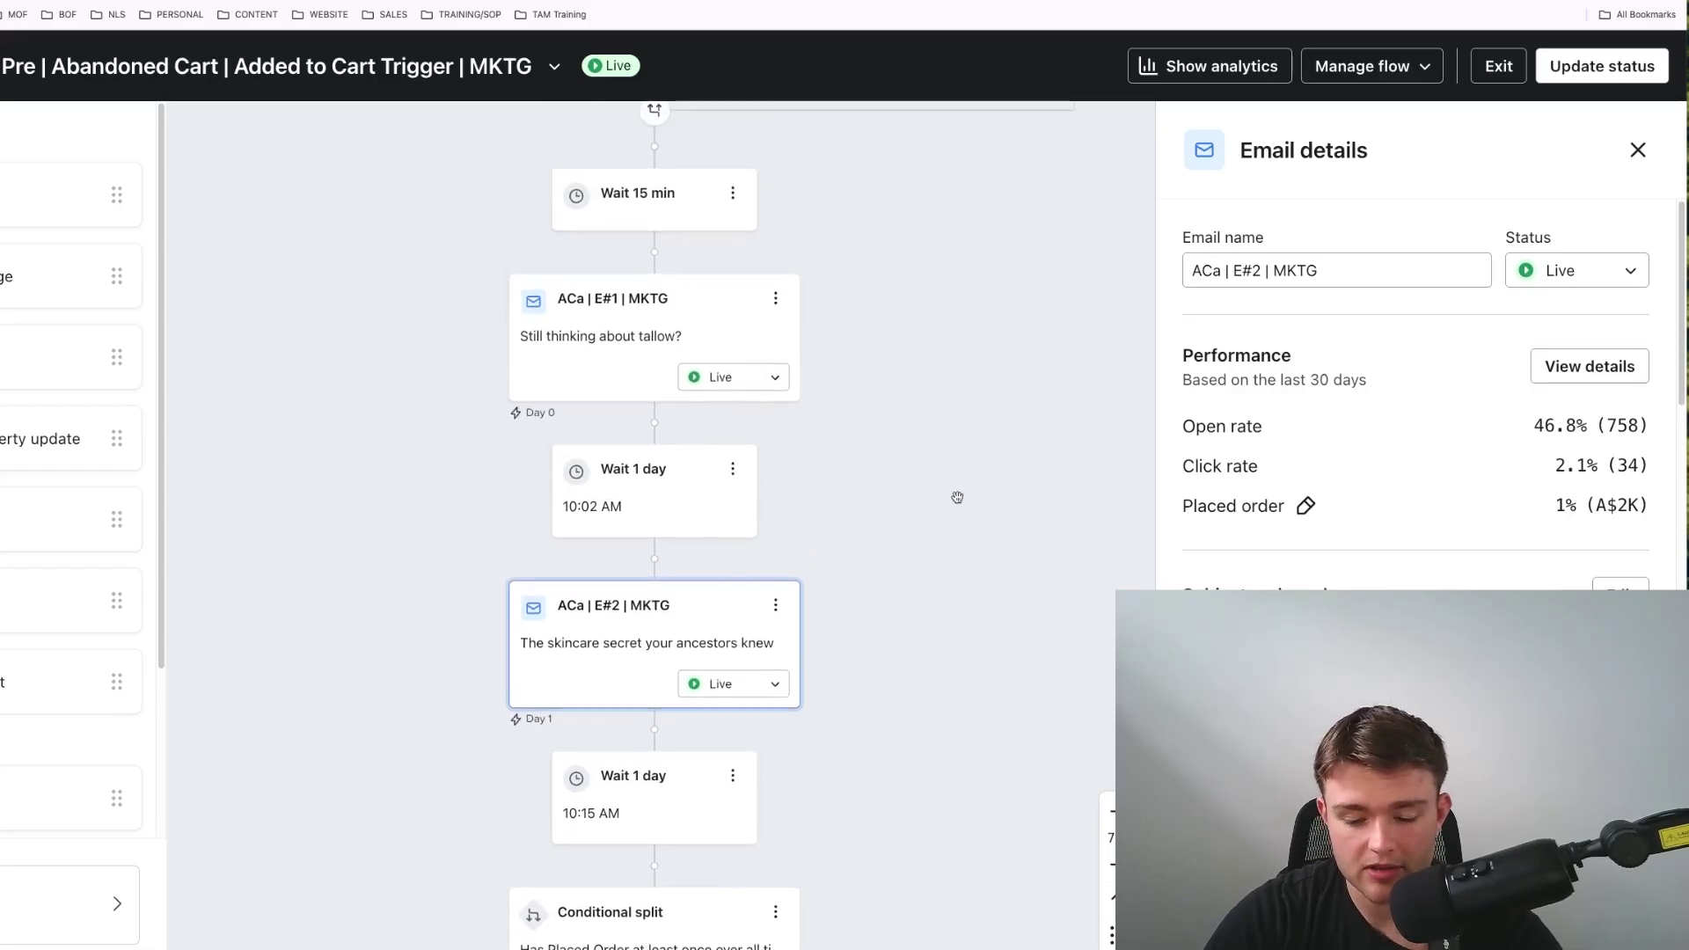
pyautogui.click(697, 340)
pyautogui.click(743, 684)
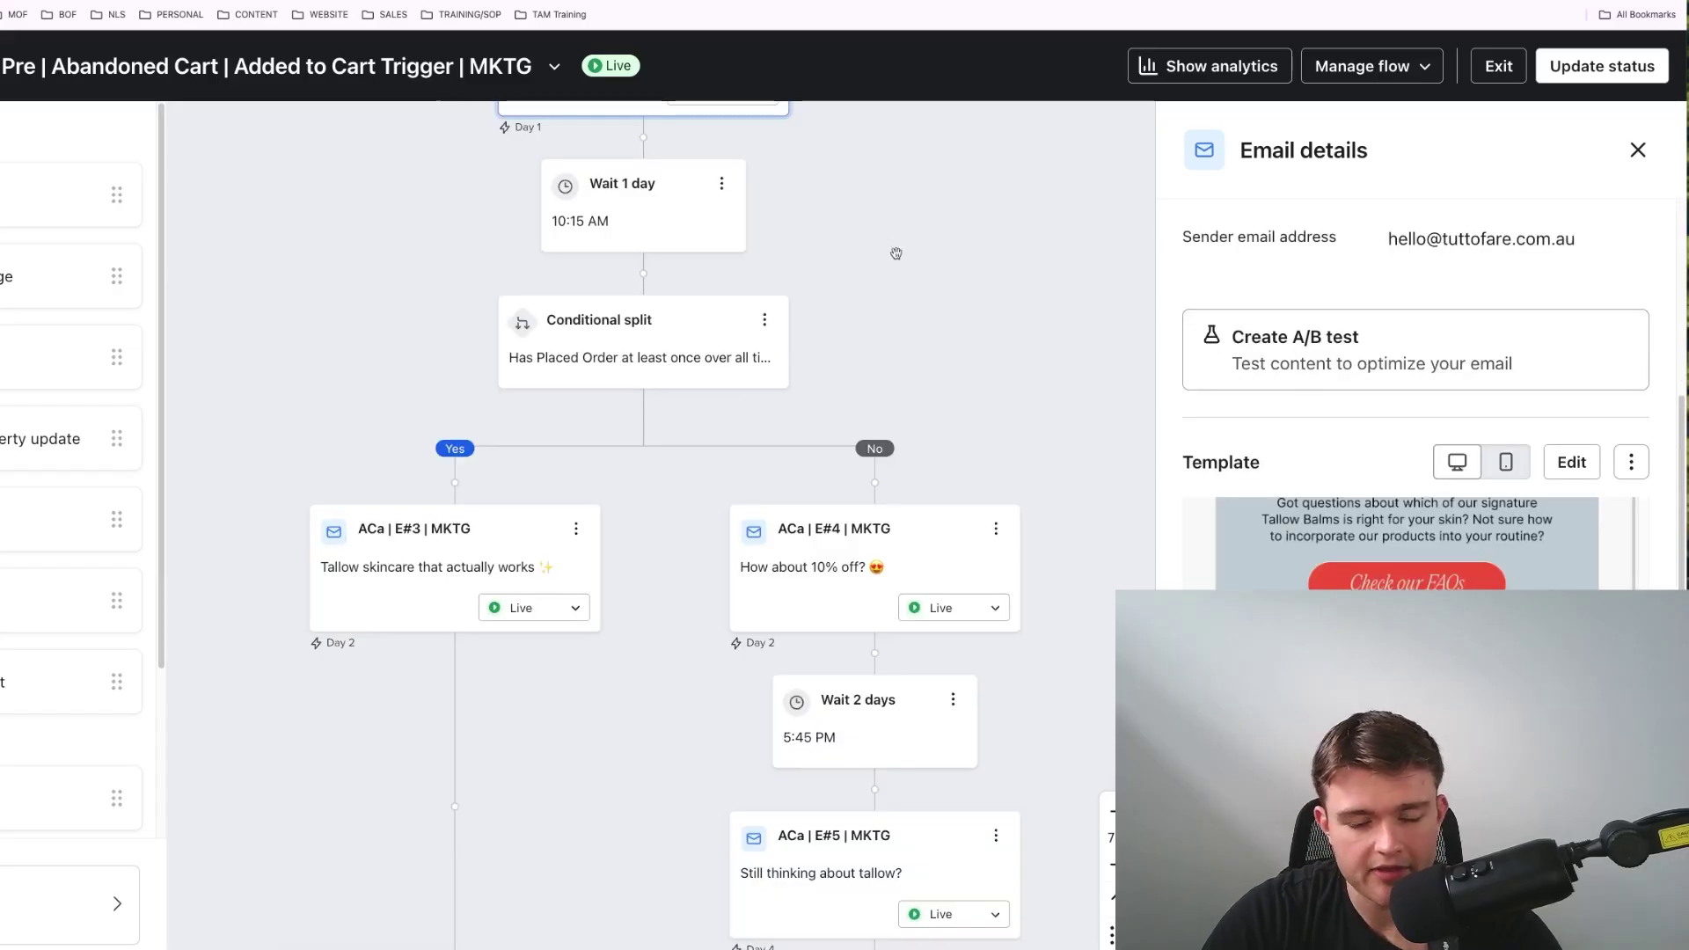
# Step: Open the Placed Order conditional split below the second email and examine its performance and settings
pyautogui.moveTo(953, 274); pyautogui.dragTo(927, 262)
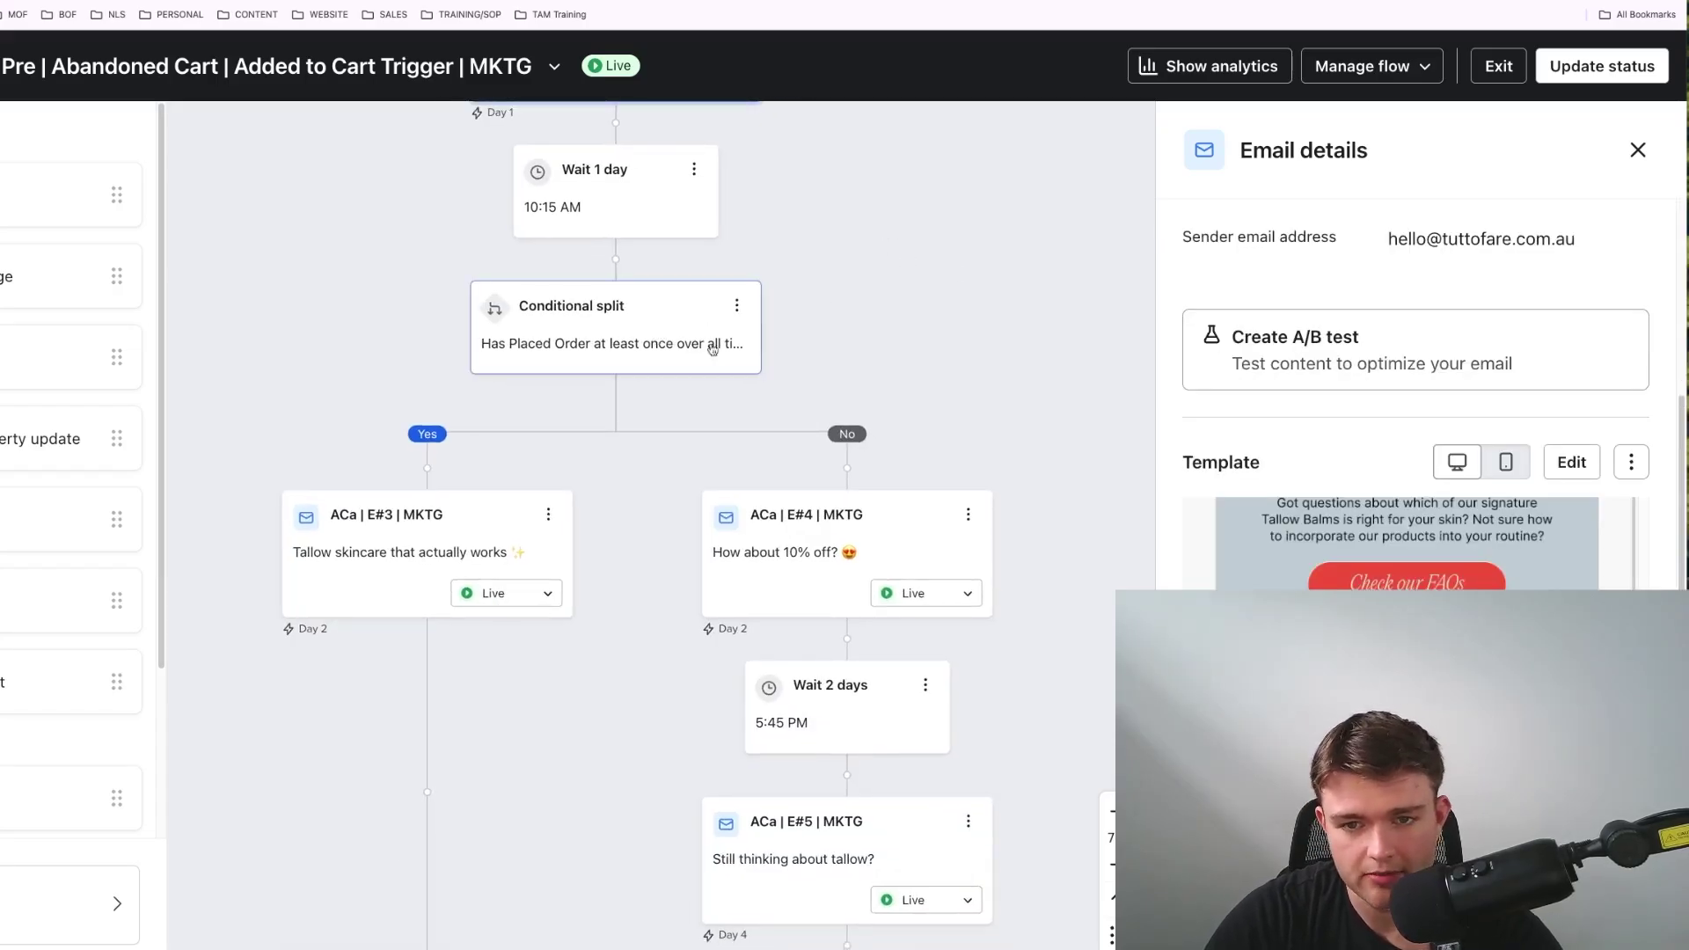
pyautogui.click(678, 344)
pyautogui.moveTo(915, 446); pyautogui.dragTo(931, 361)
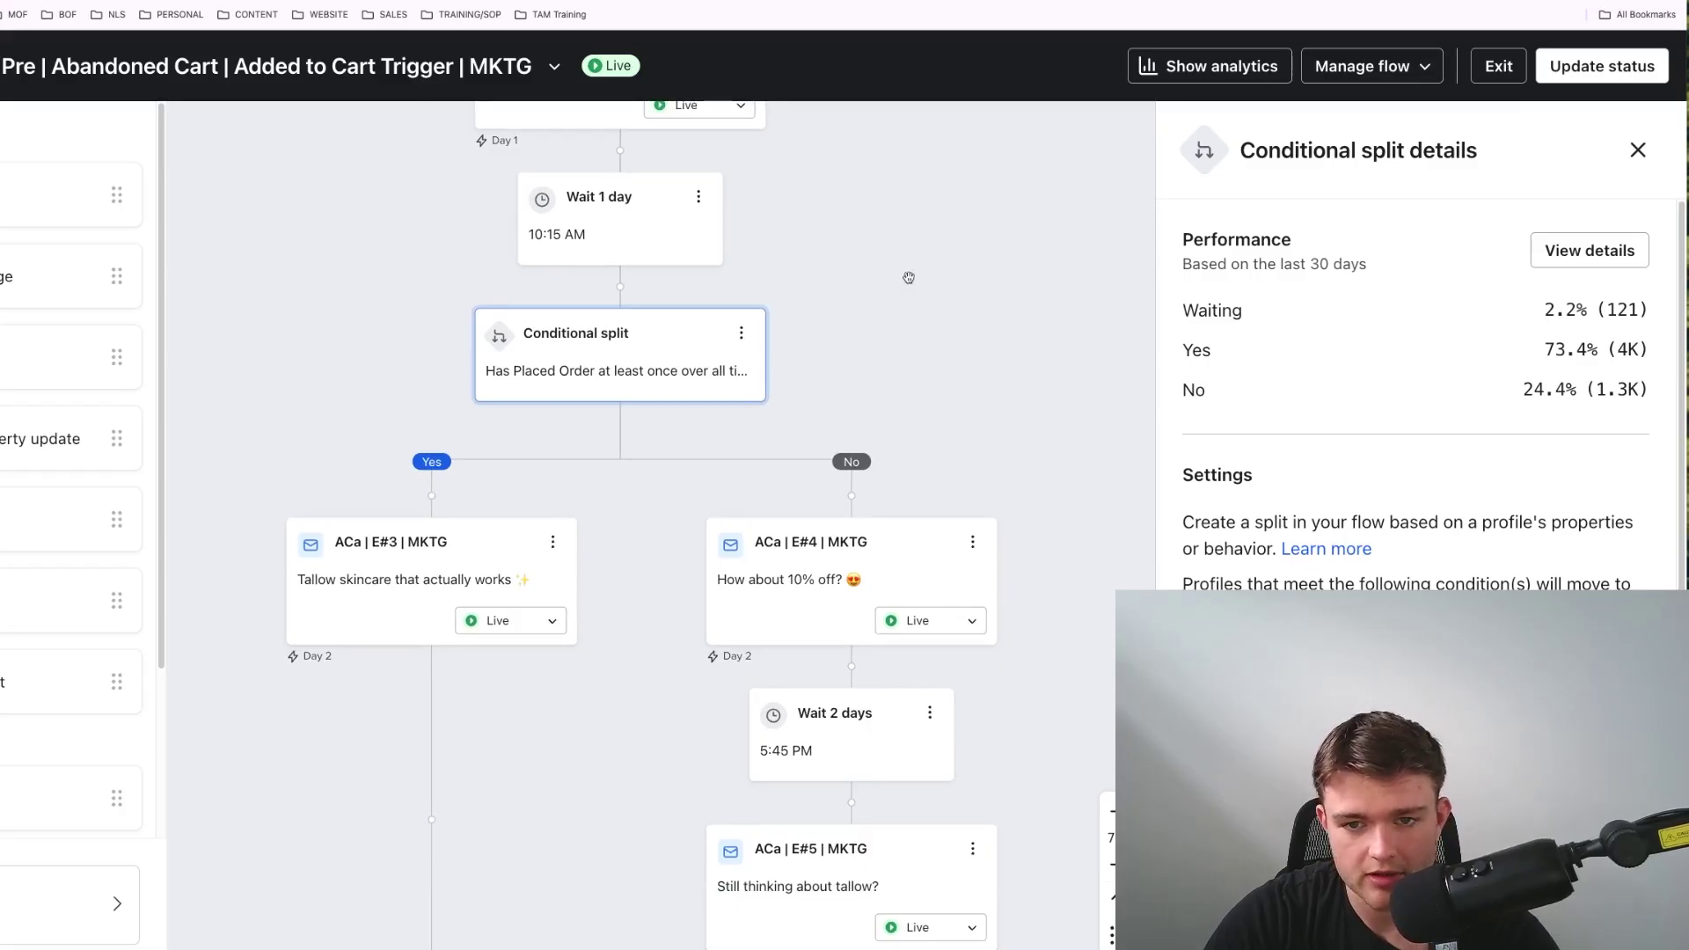
pyautogui.scroll(12, 910, 279)
pyautogui.scroll(-10, 920, 578)
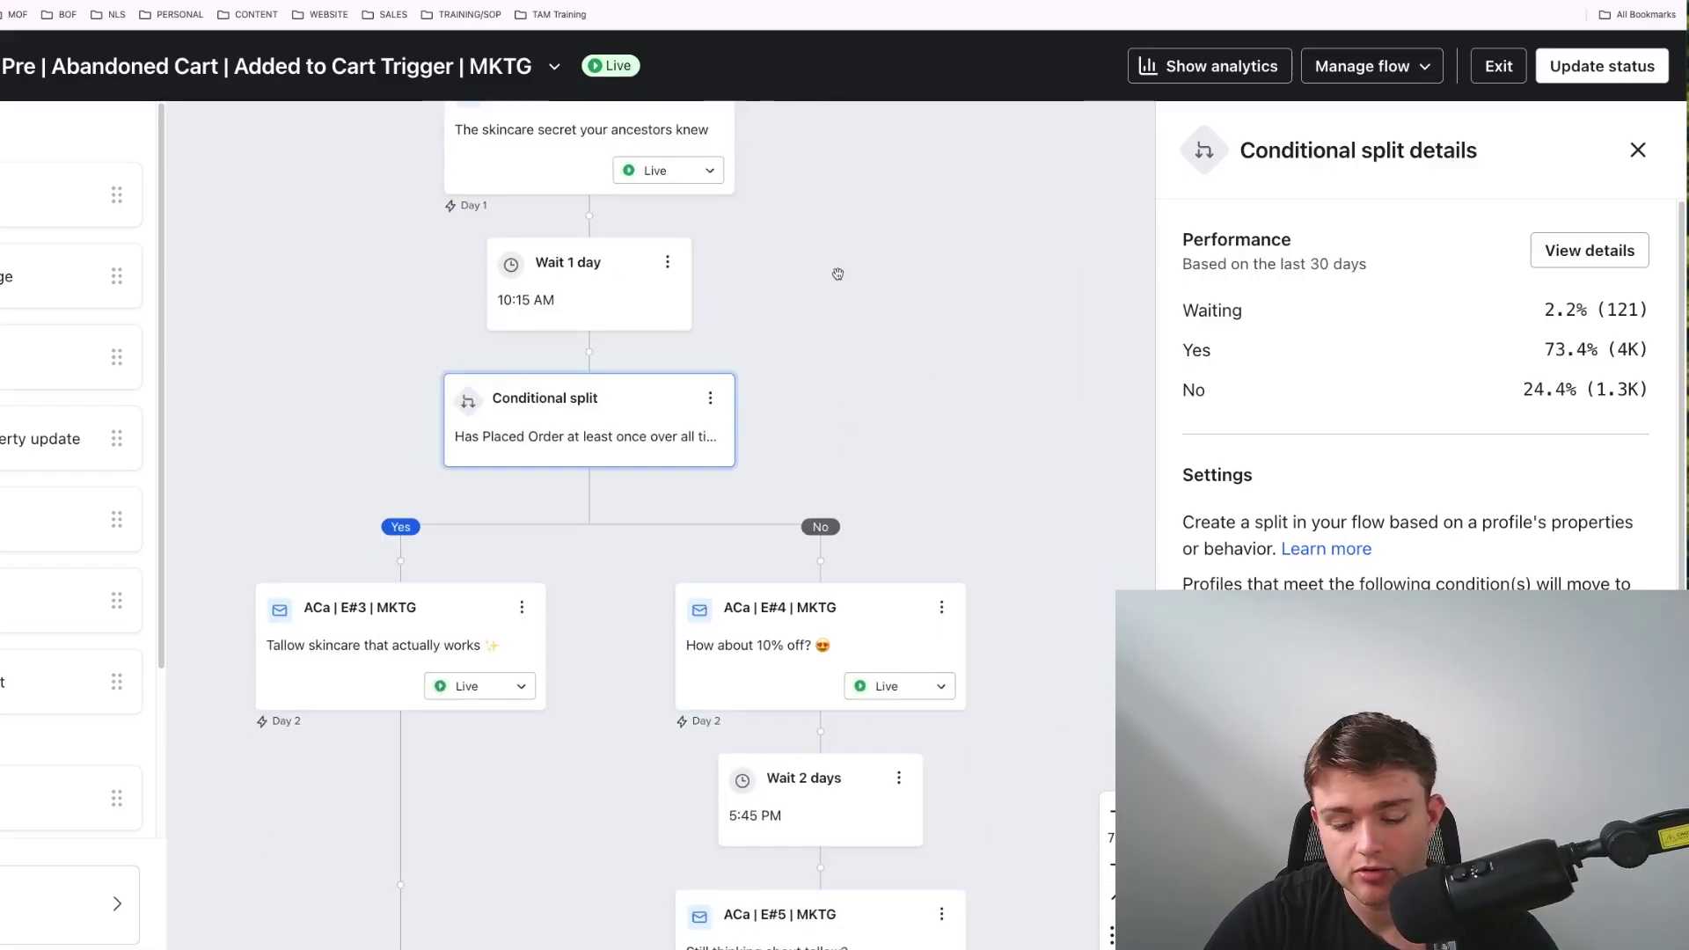
pyautogui.scroll(-2, 844, 271)
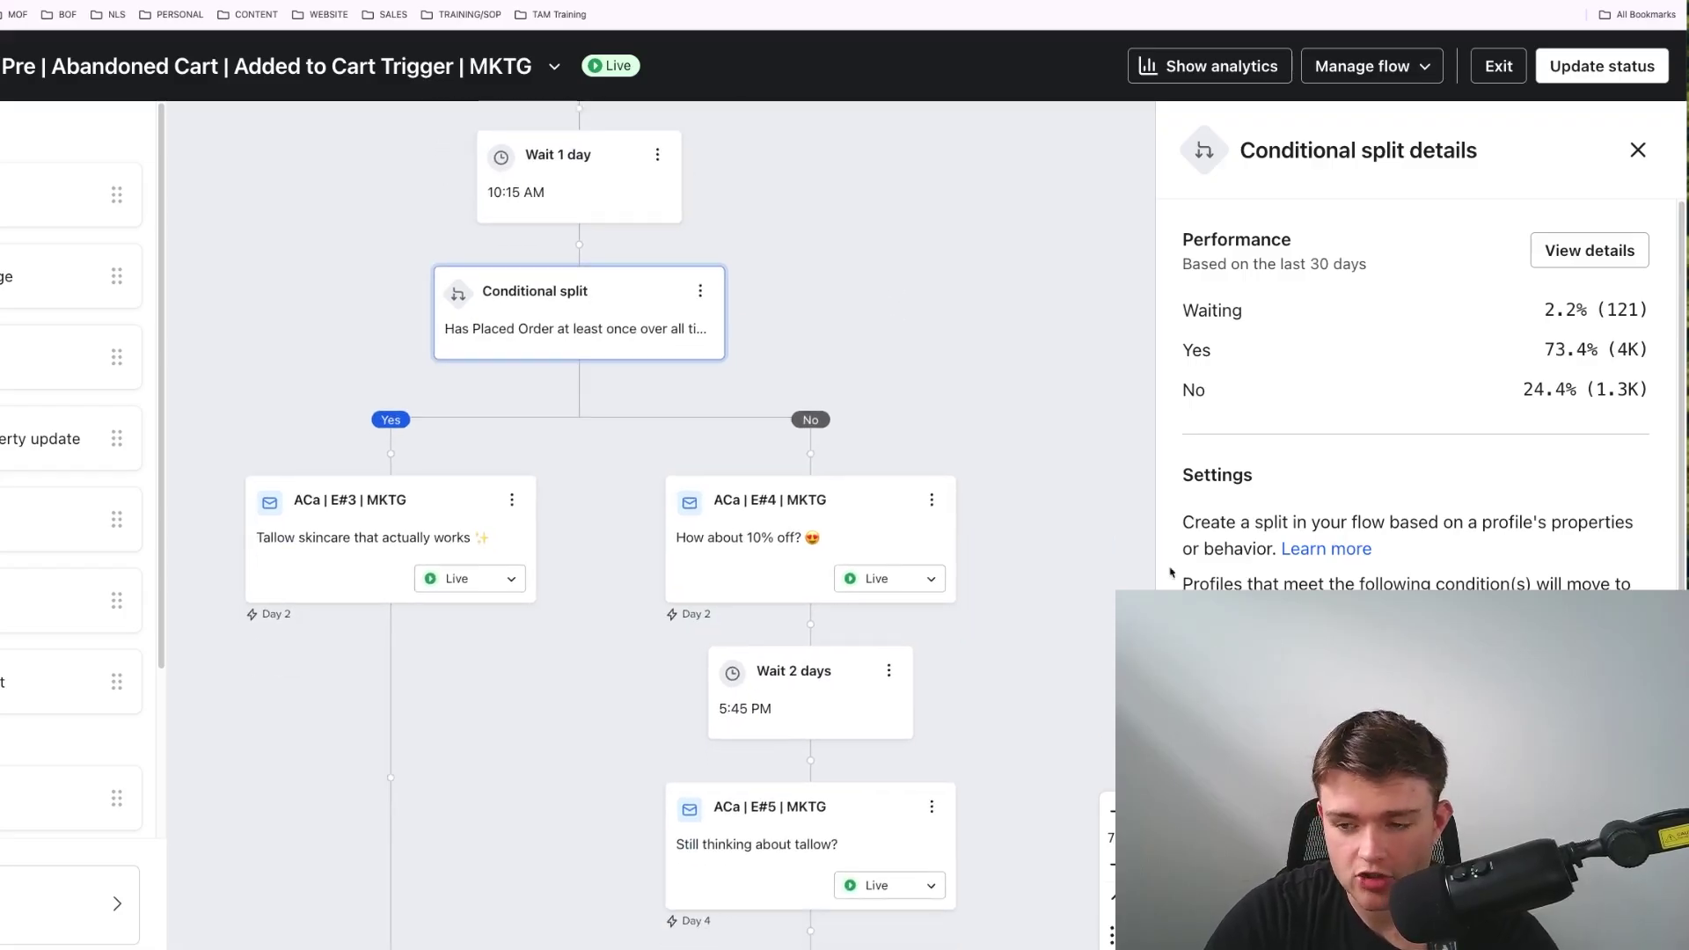
pyautogui.scroll(-2, 1400, 525)
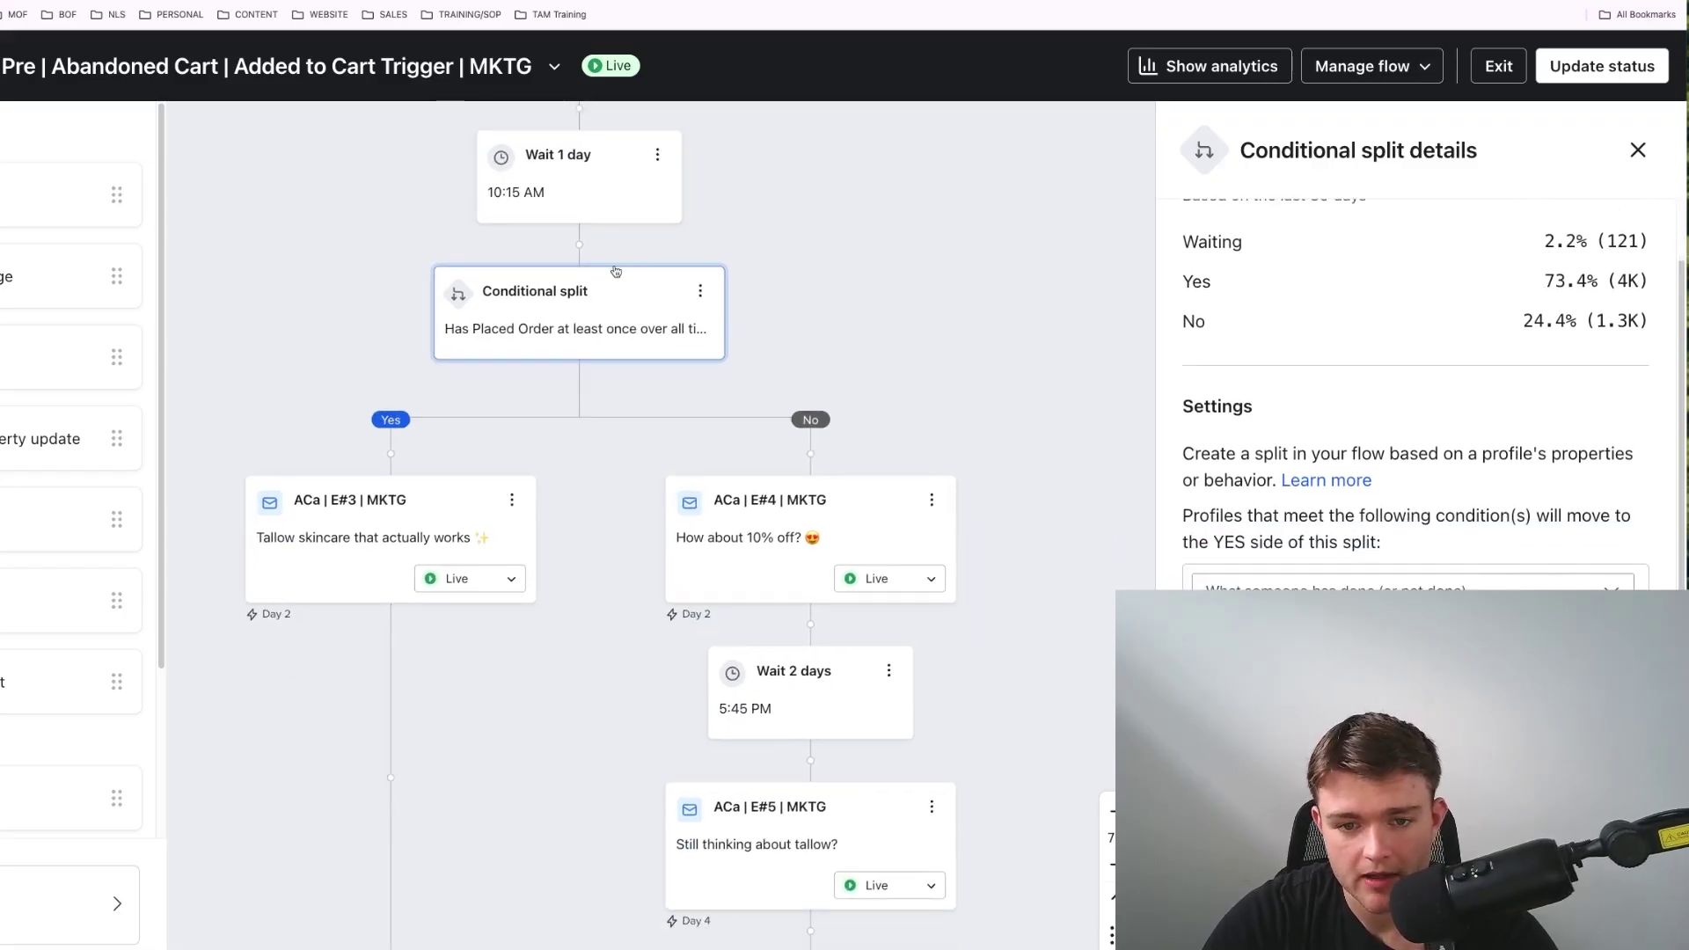
# Step: Open email ACa | E#3 | MKTG on the split's Yes branch and read through its template preview
pyautogui.moveTo(414, 724); pyautogui.dragTo(483, 605)
pyautogui.click(420, 429)
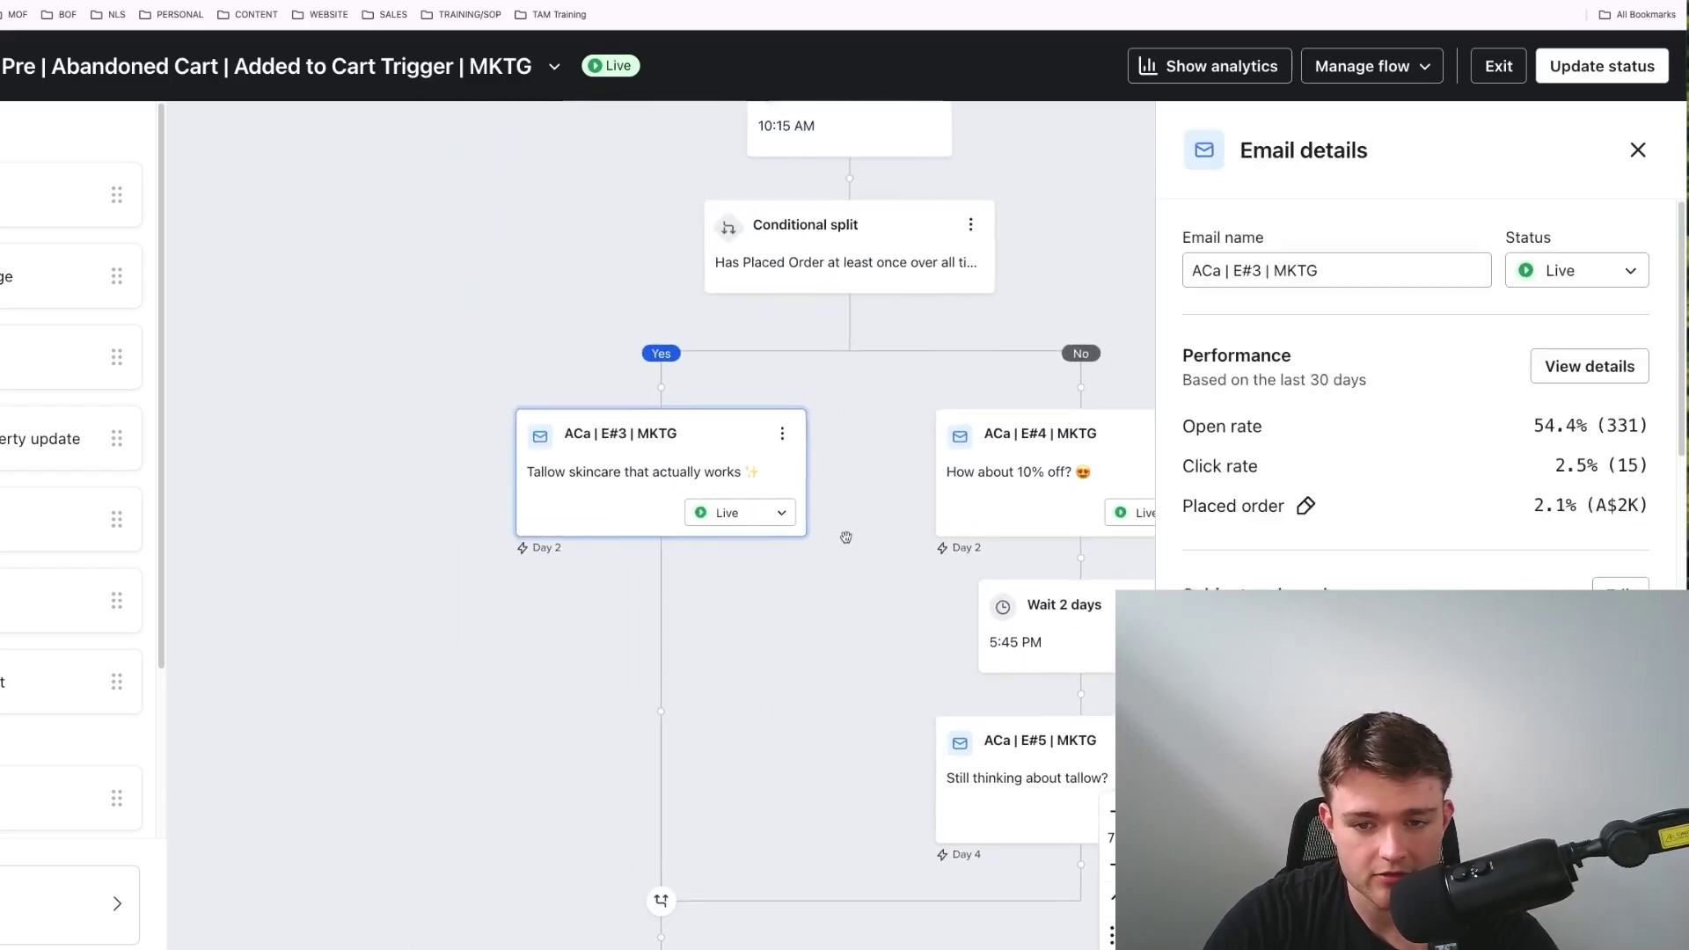
pyautogui.moveTo(884, 785); pyautogui.dragTo(628, 786)
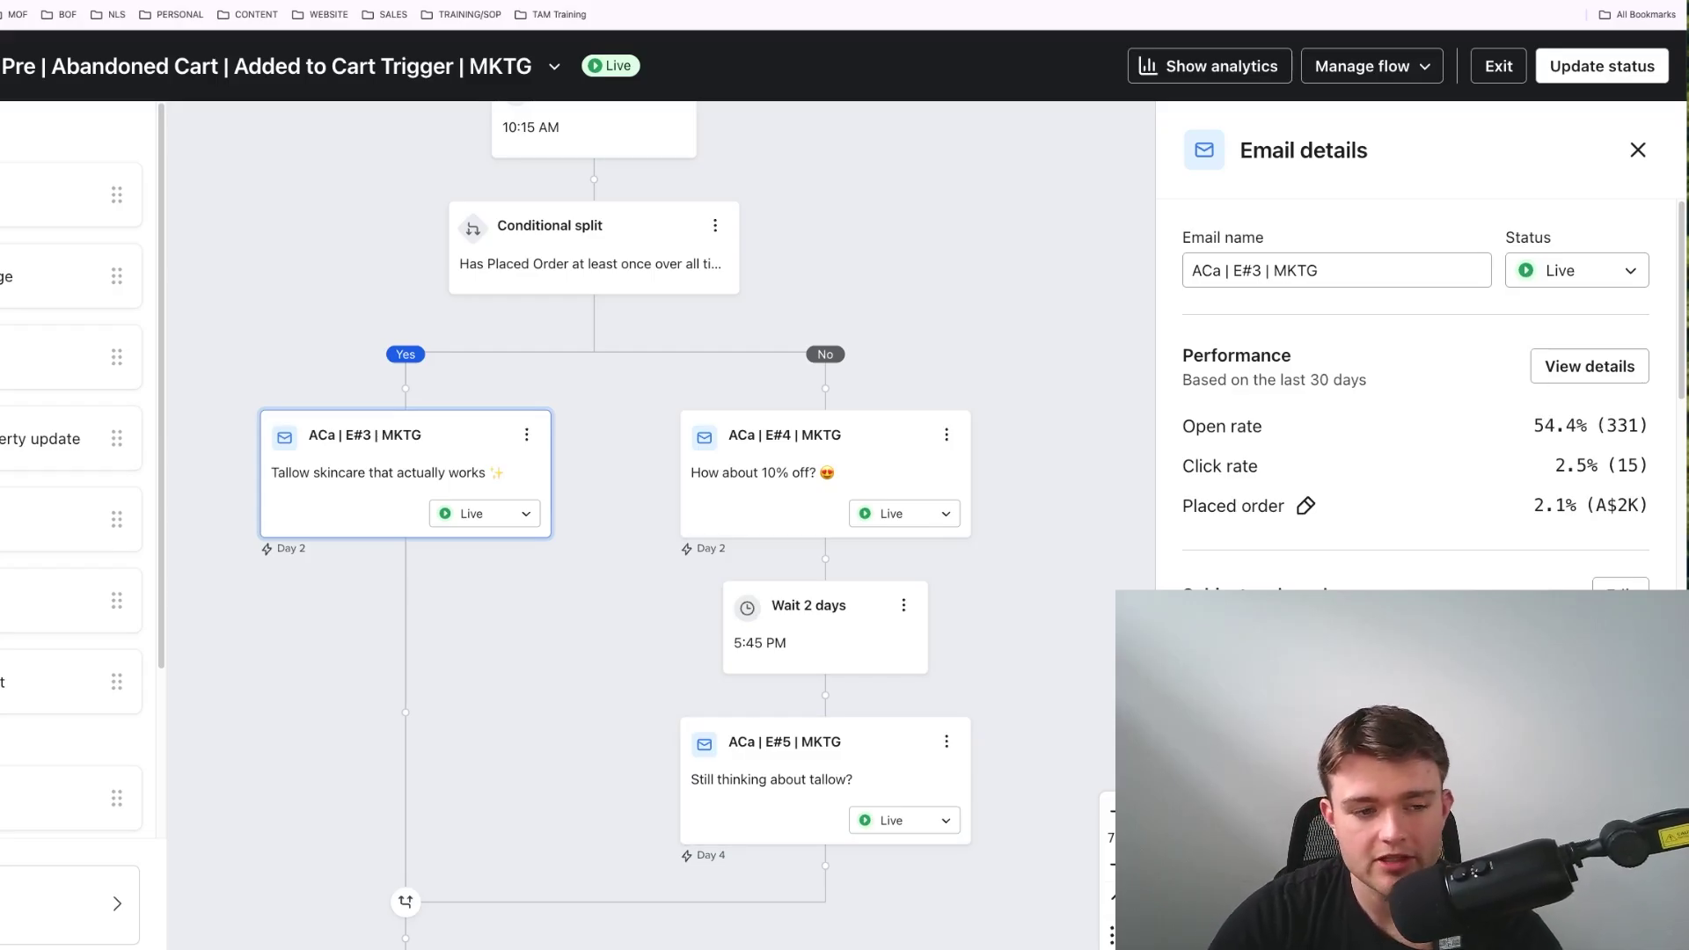
pyautogui.scroll(-5, 1312, 481)
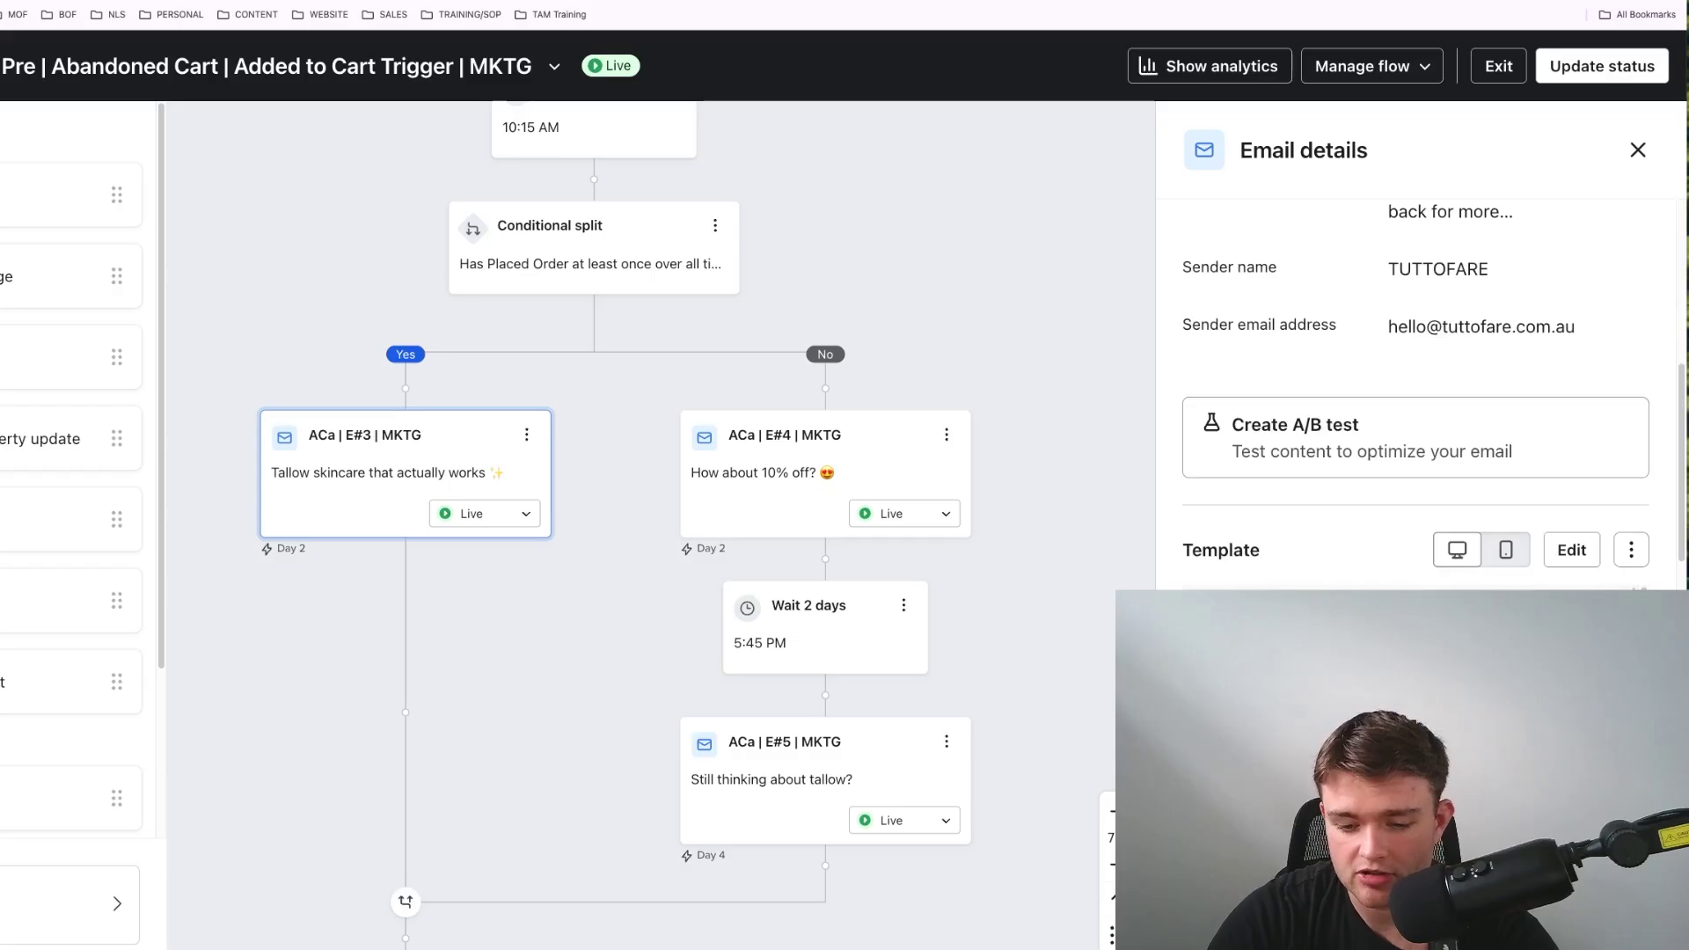
pyautogui.scroll(-4, 1311, 481)
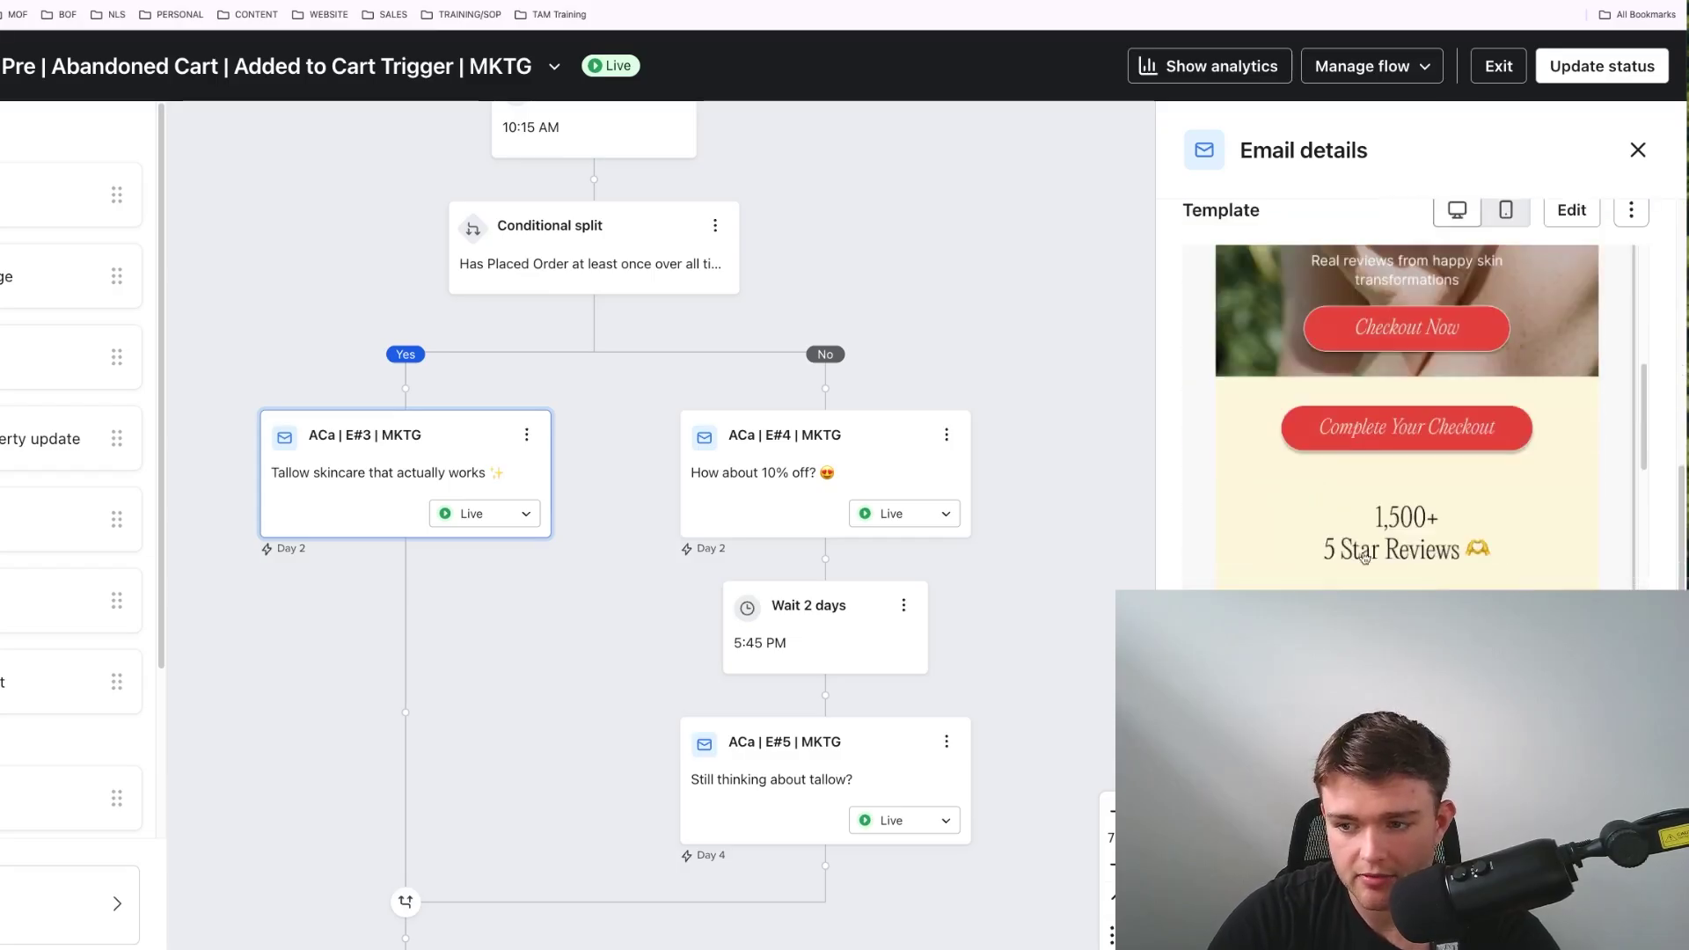
pyautogui.scroll(-10, 1407, 417)
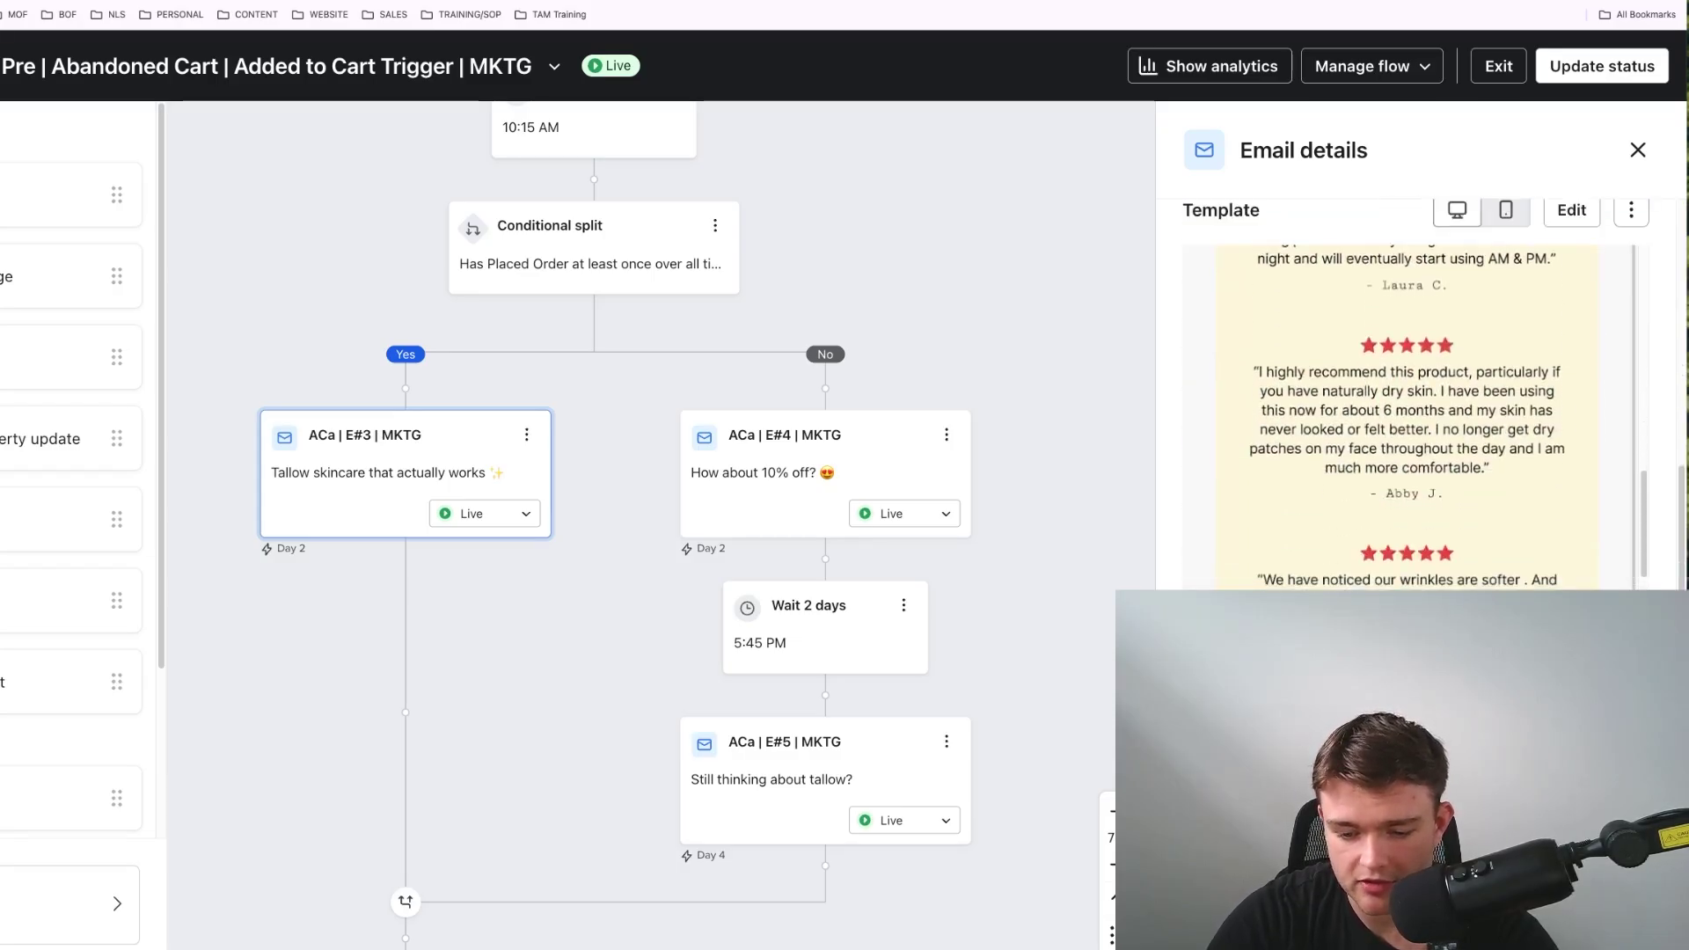
pyautogui.scroll(12, 1406, 417)
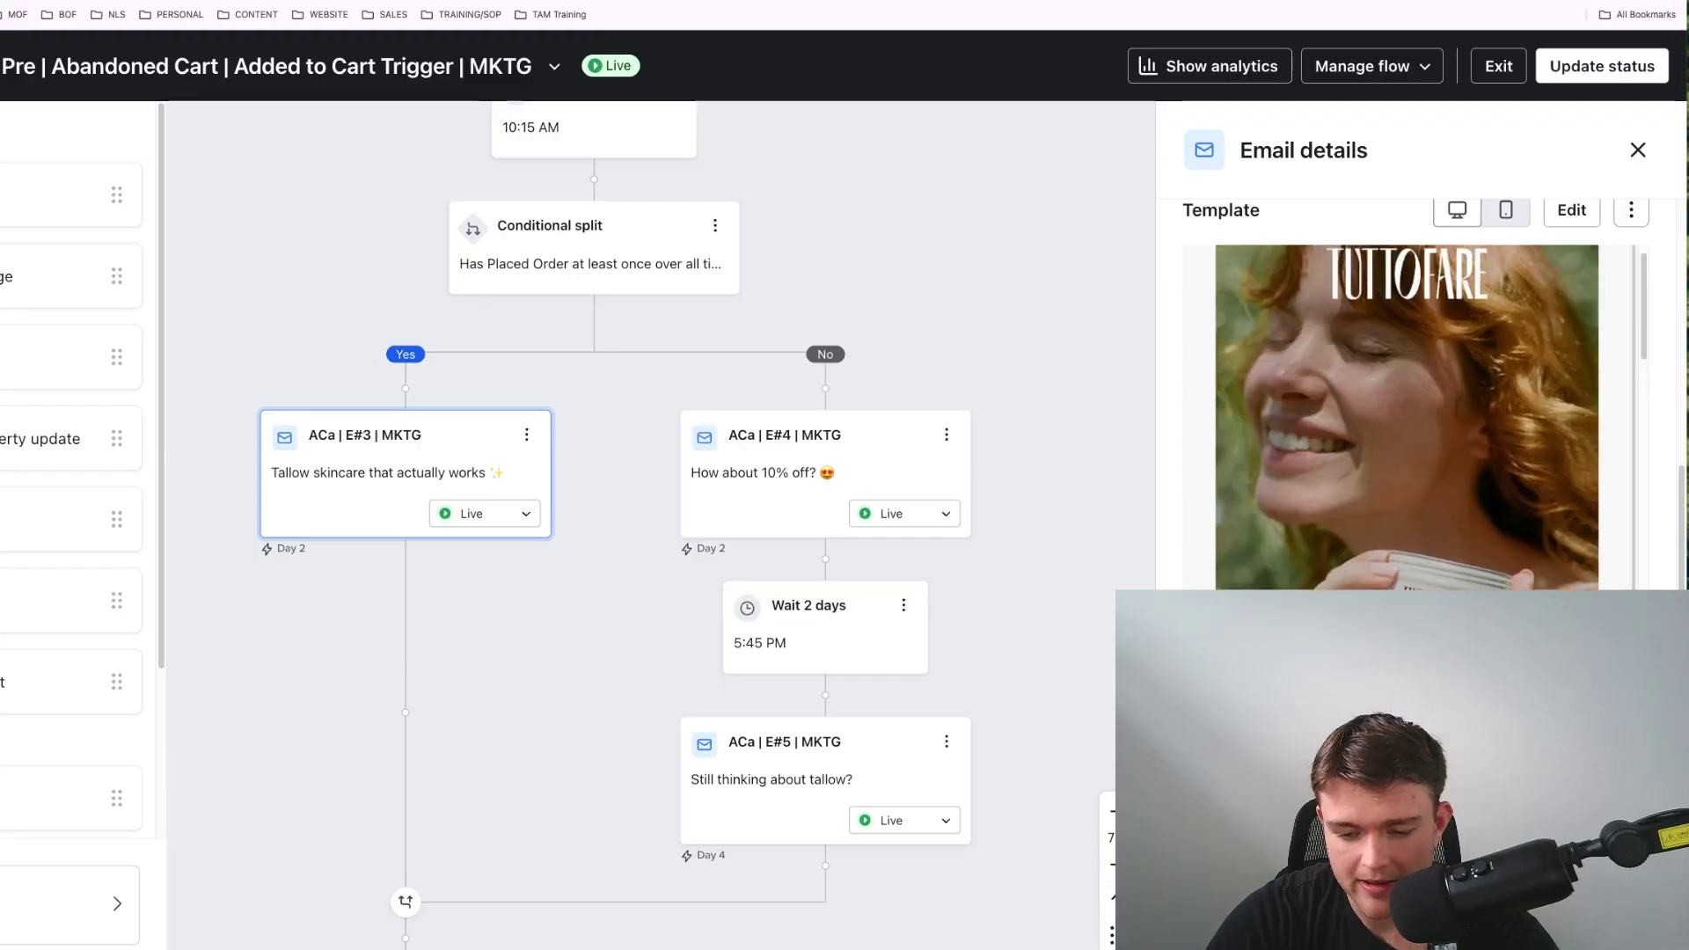
pyautogui.scroll(-2, 1422, 534)
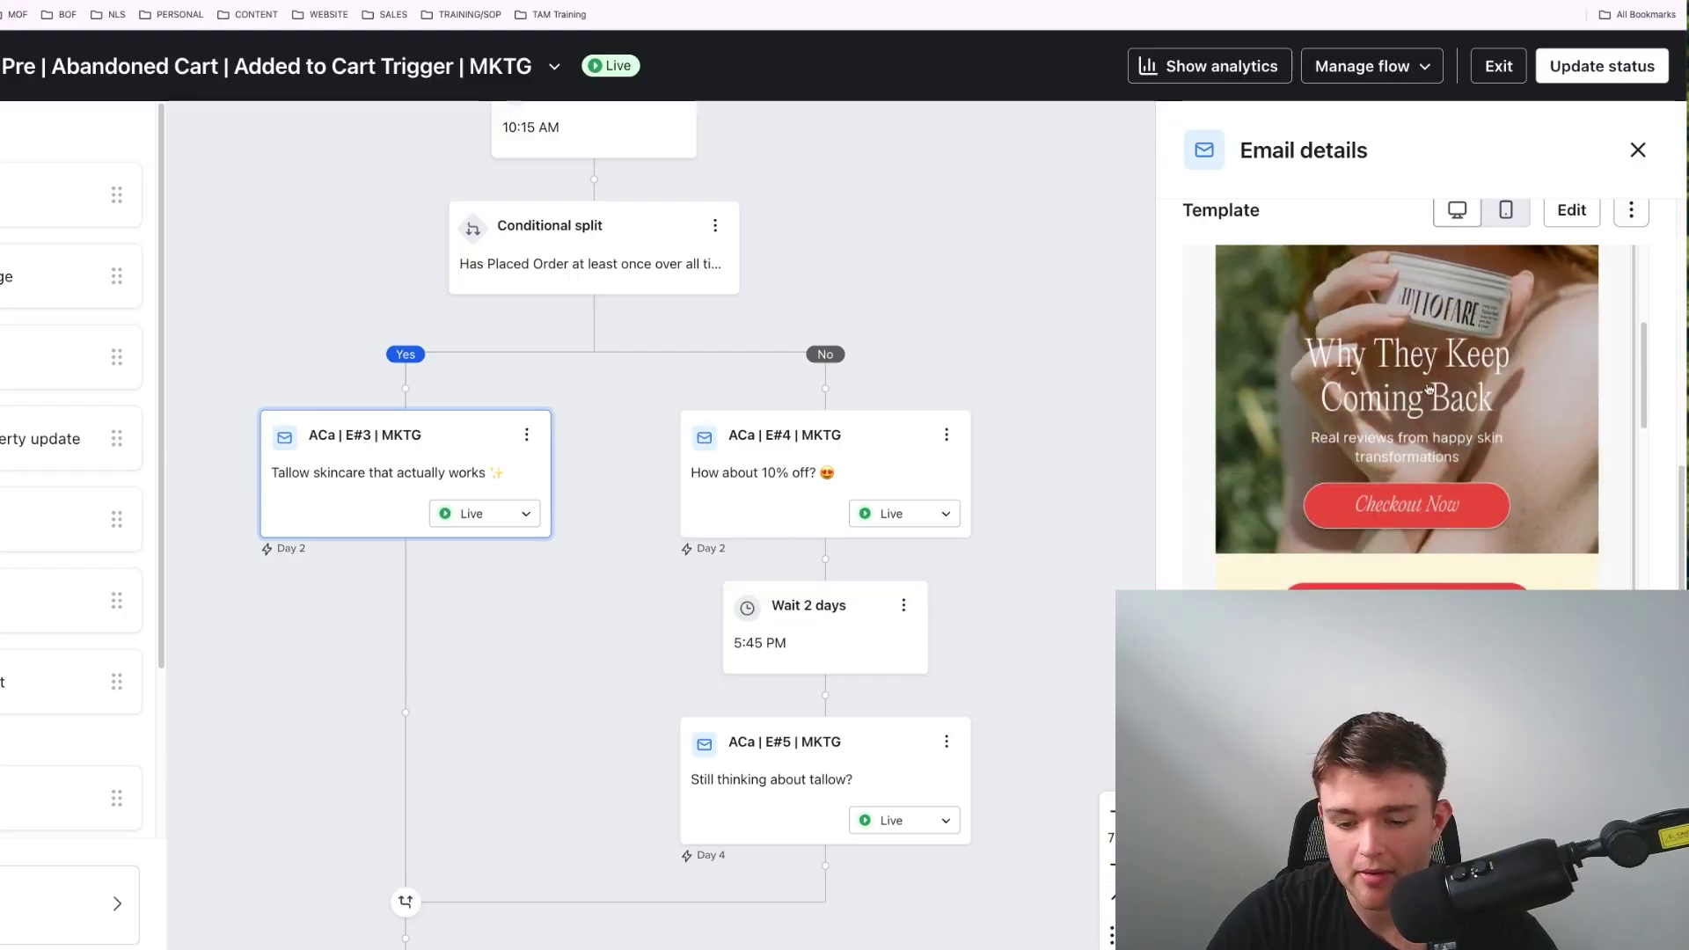
# Step: Read the customer reviews in the template preview of email ACa | E#3 | MKTG
pyautogui.scroll(-8, 1369, 500)
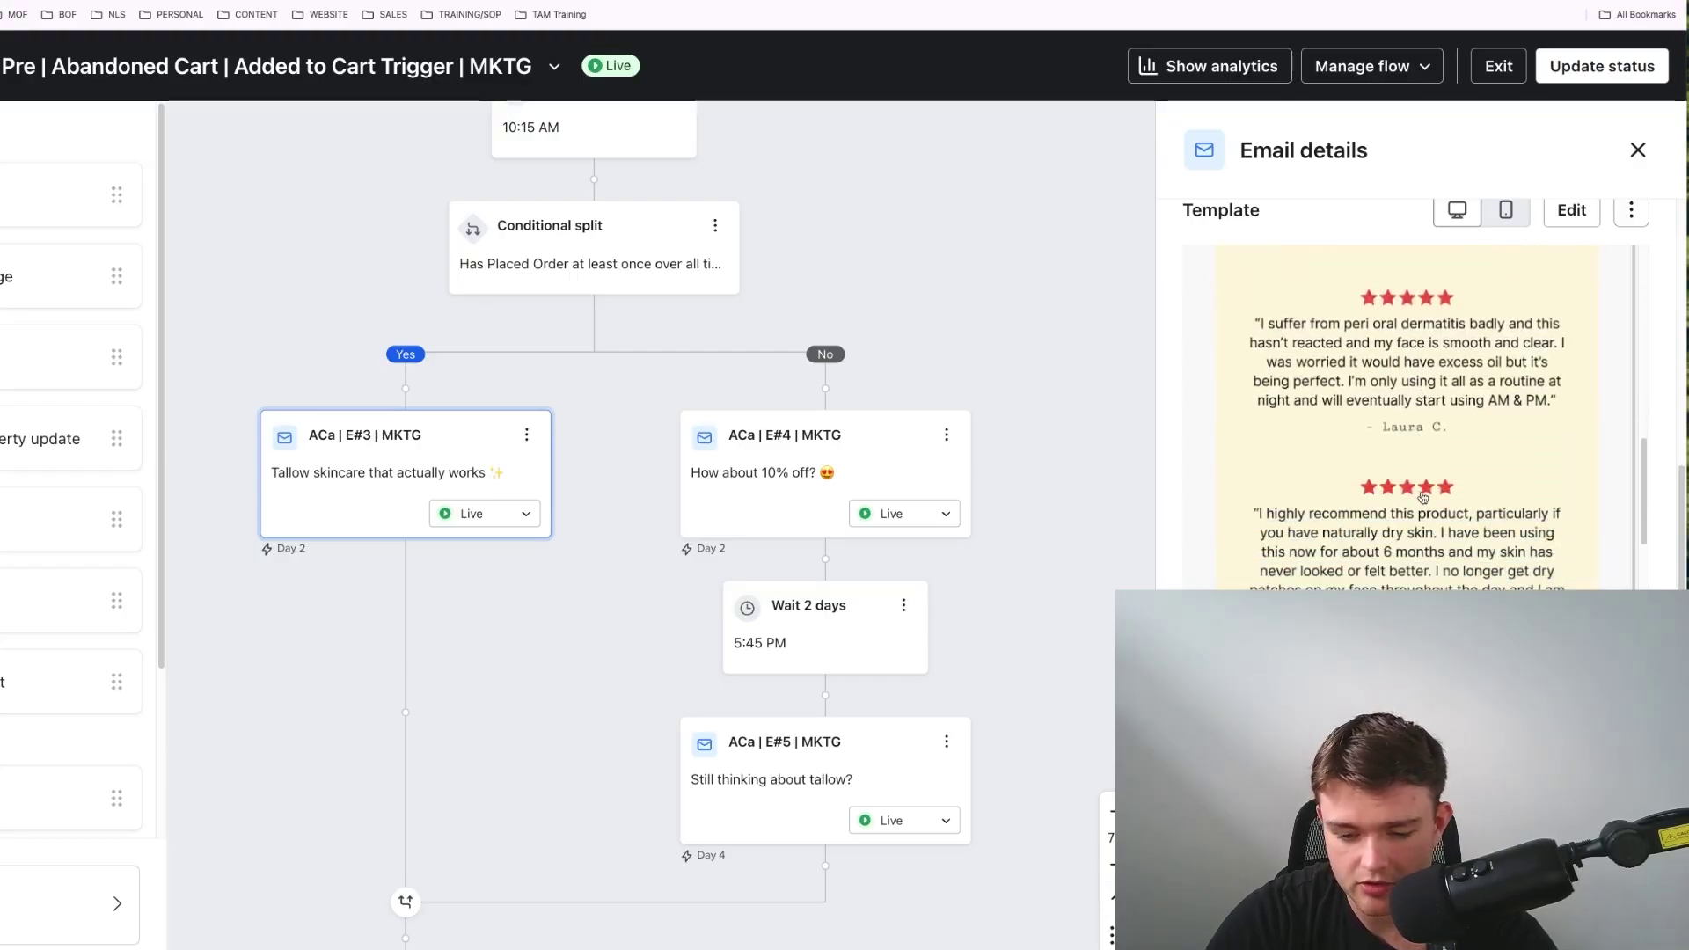
pyautogui.scroll(-2, 1422, 498)
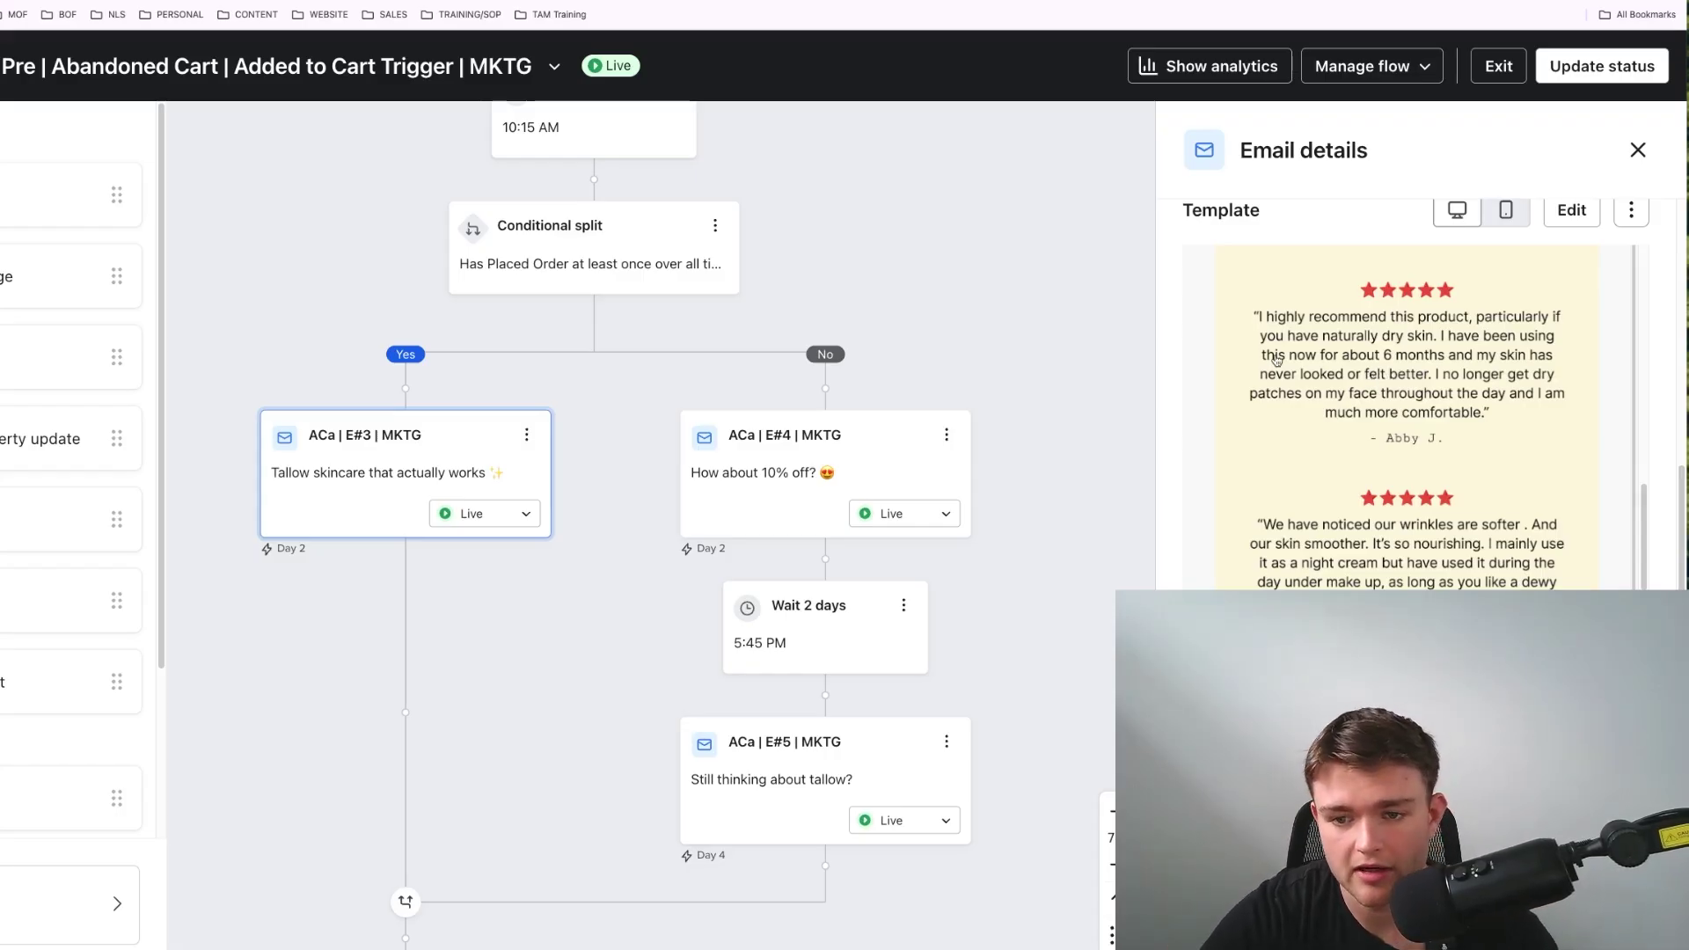
pyautogui.hscroll(2, 912, 297)
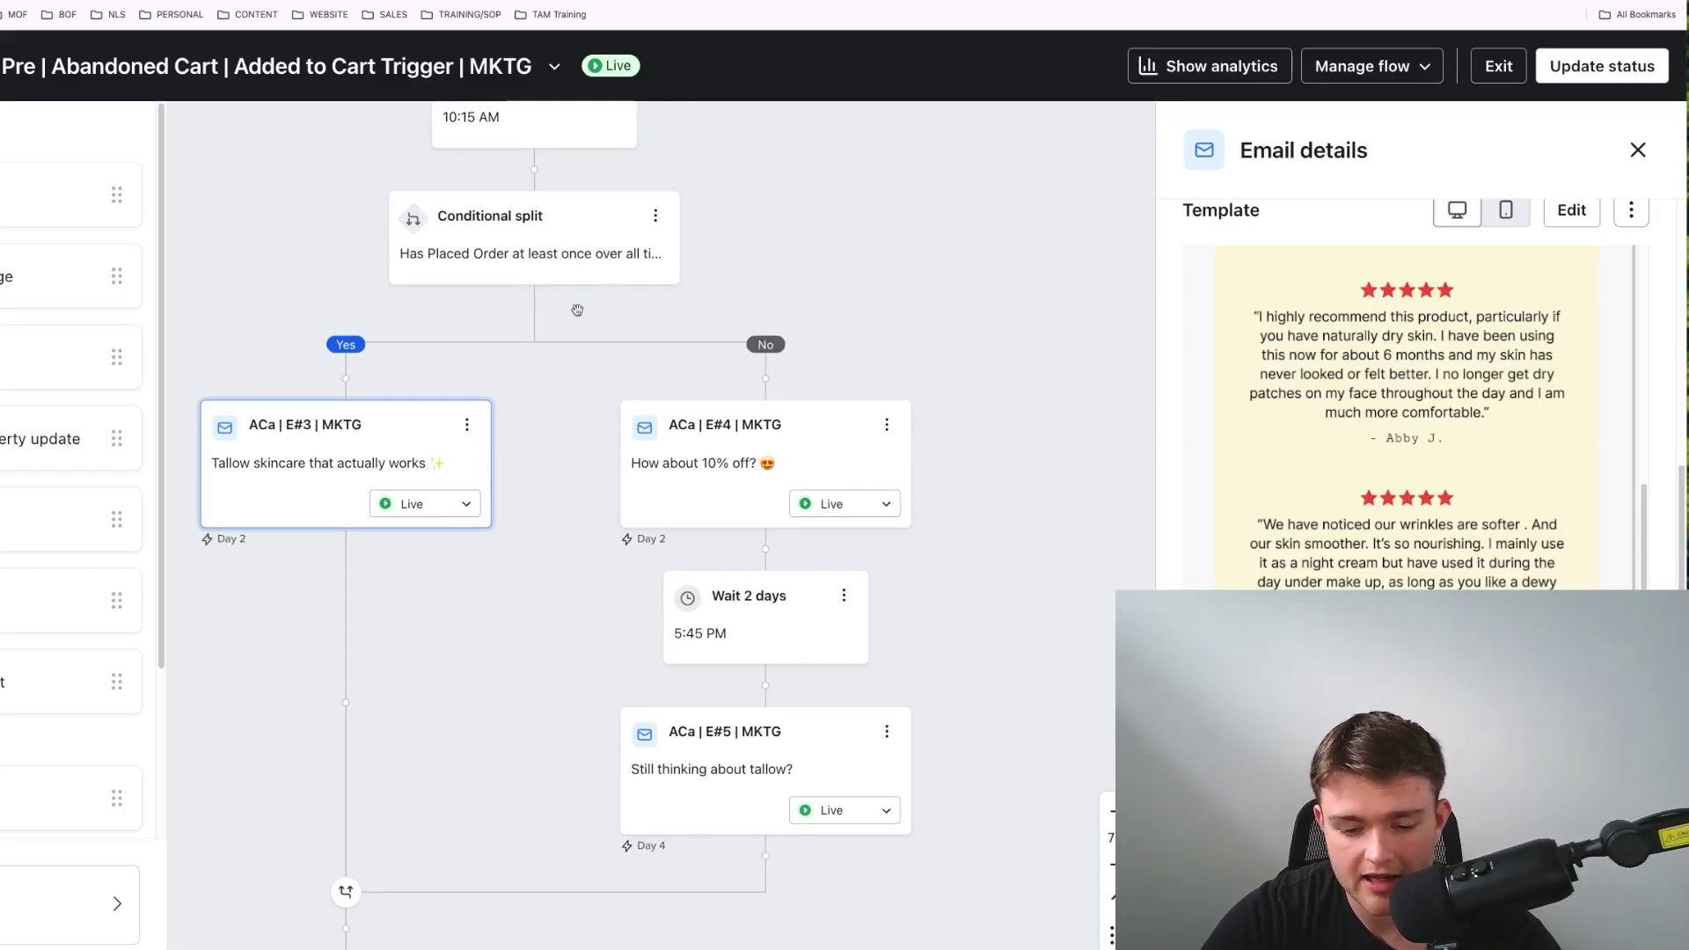
# Step: Open email ACa | E#4 | MKTG on the split's No branch and check its placed order performance and subject line
pyautogui.click(805, 431)
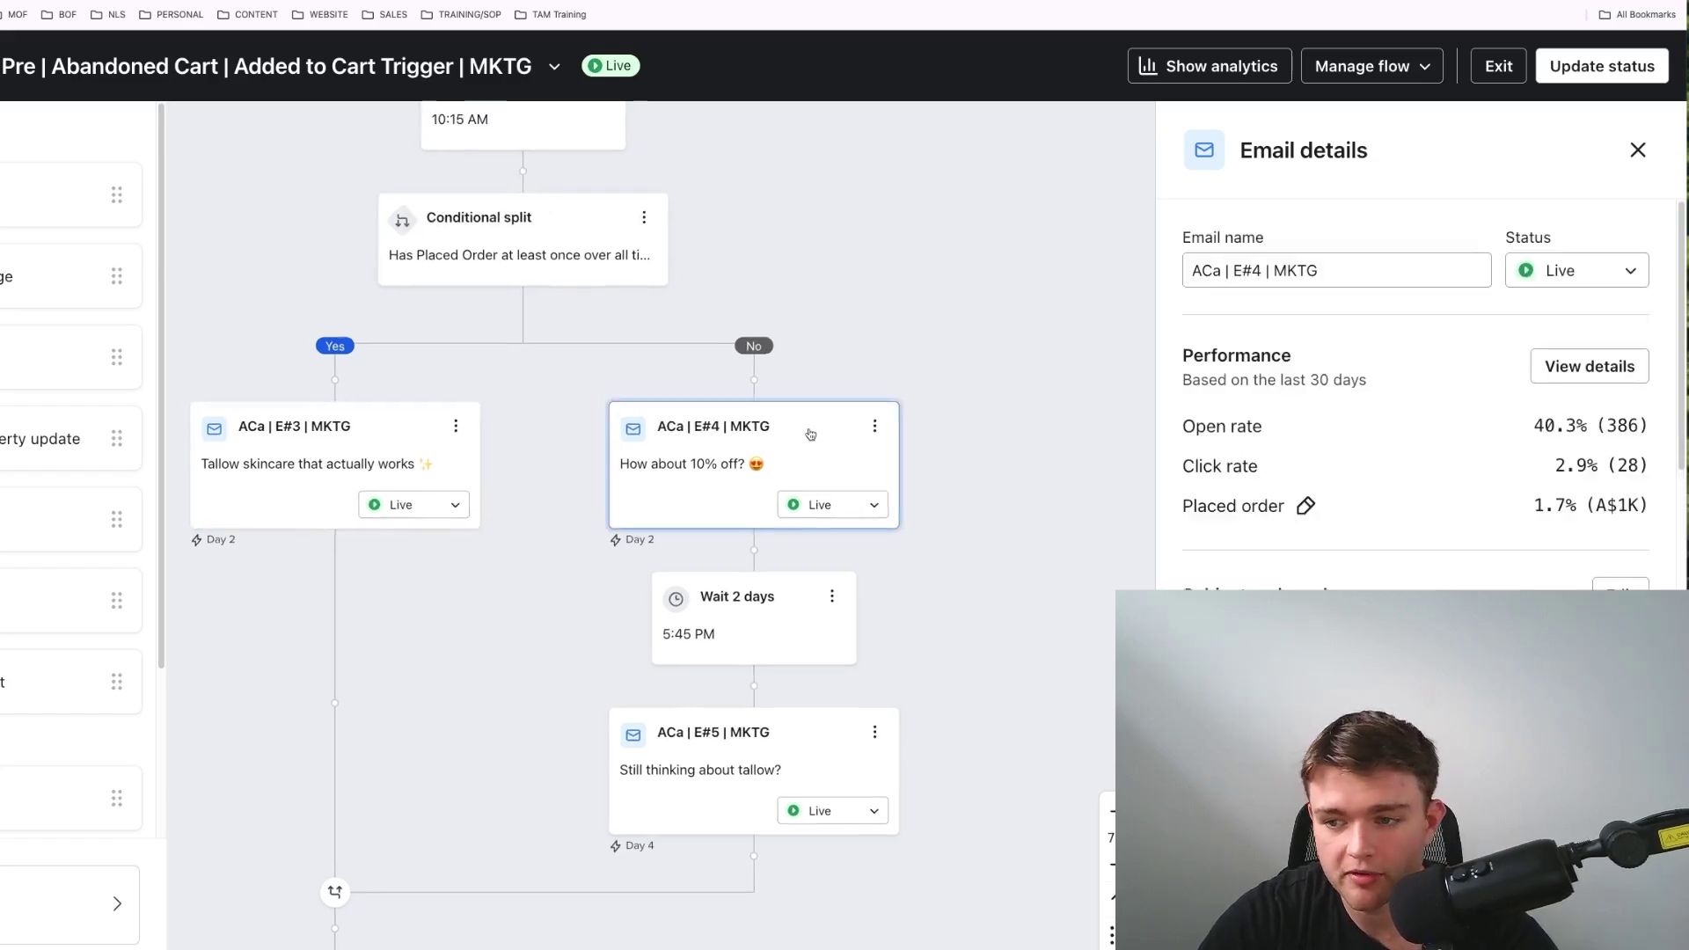
pyautogui.moveTo(939, 455); pyautogui.dragTo(991, 448)
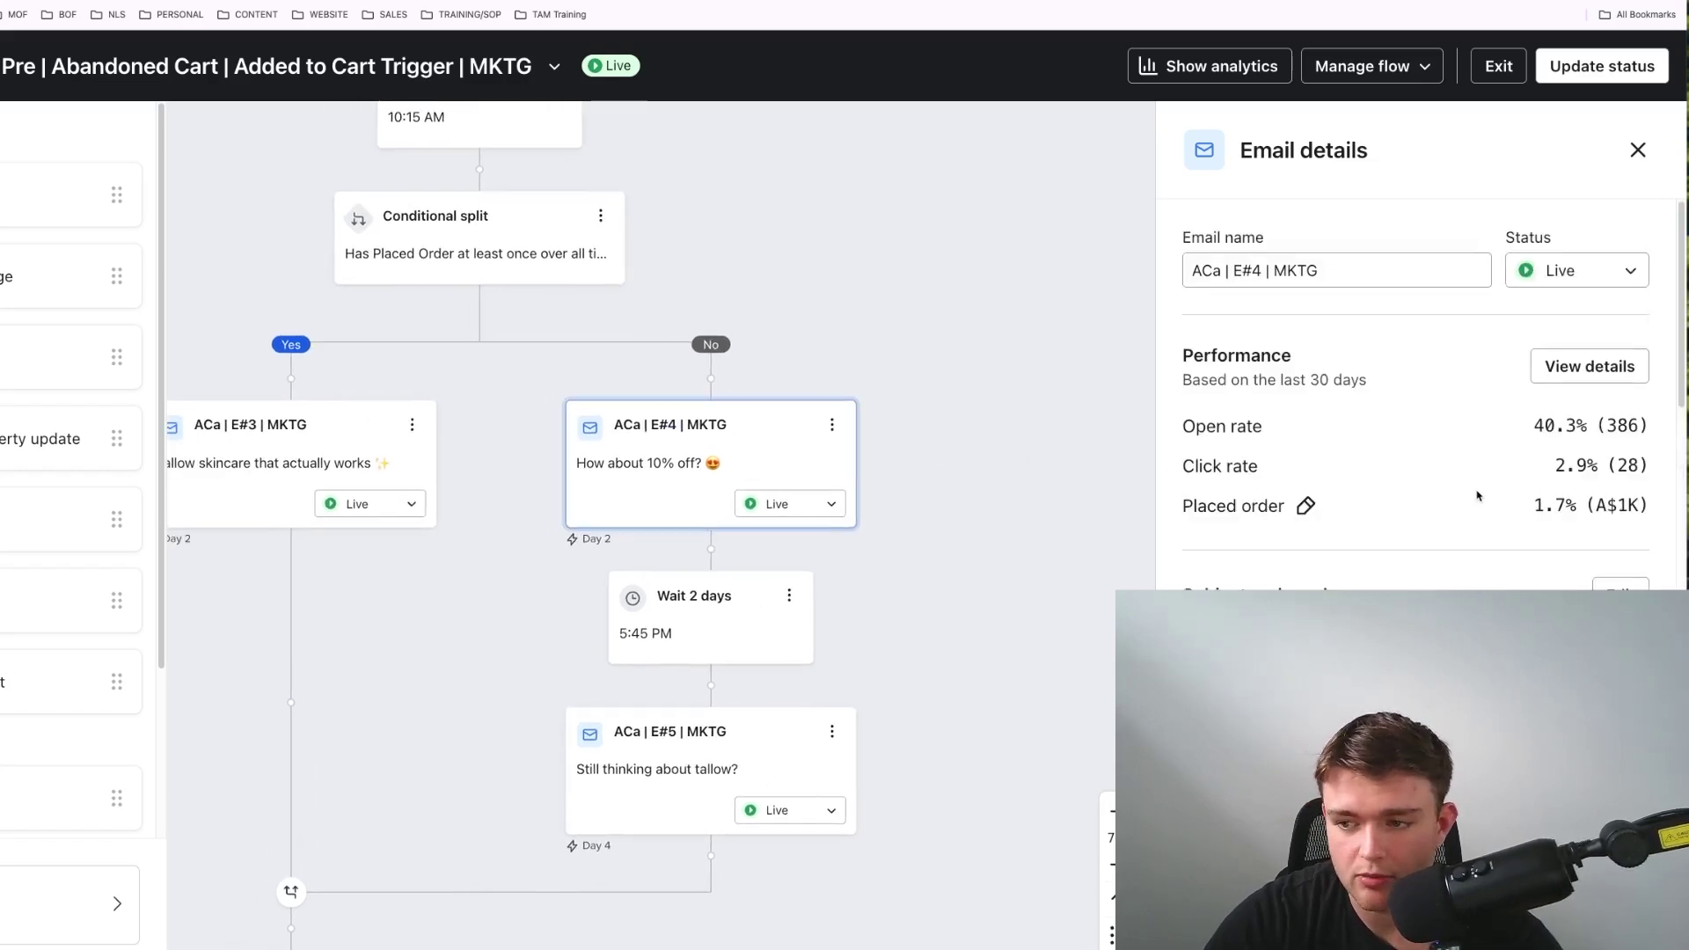
pyautogui.scroll(-3, 1477, 495)
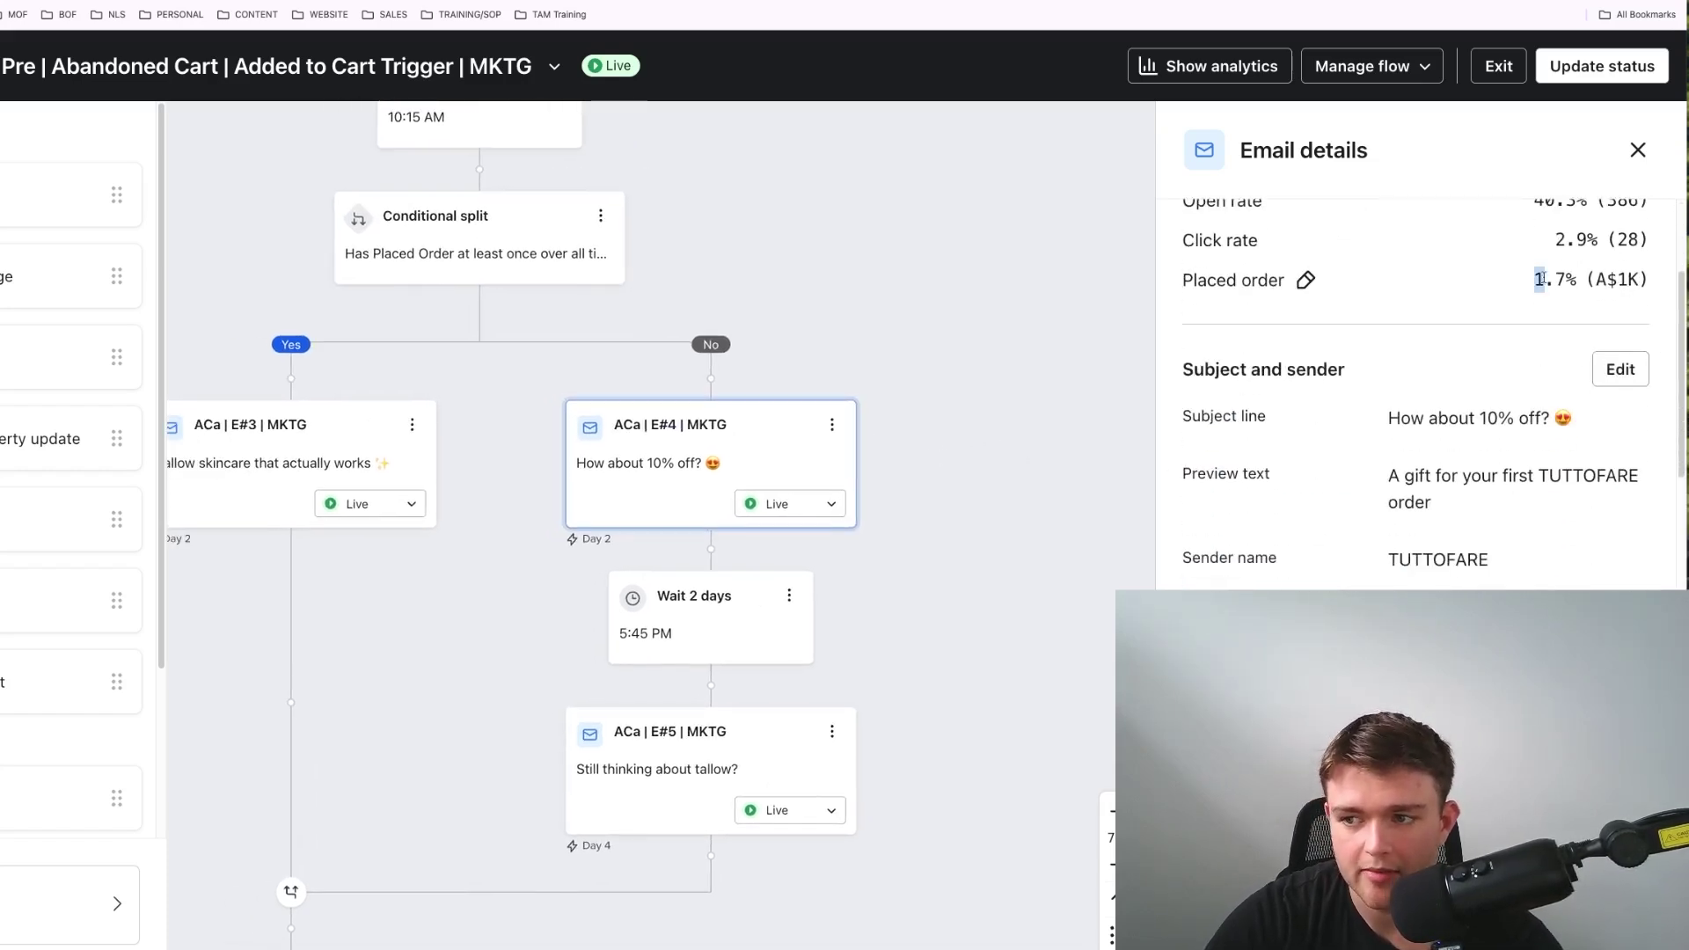
pyautogui.tripleClick(1540, 280)
# Step: Open email ACa | E#5 | MKTG after the two-day wait and check its placed order performance
pyautogui.click(615, 796)
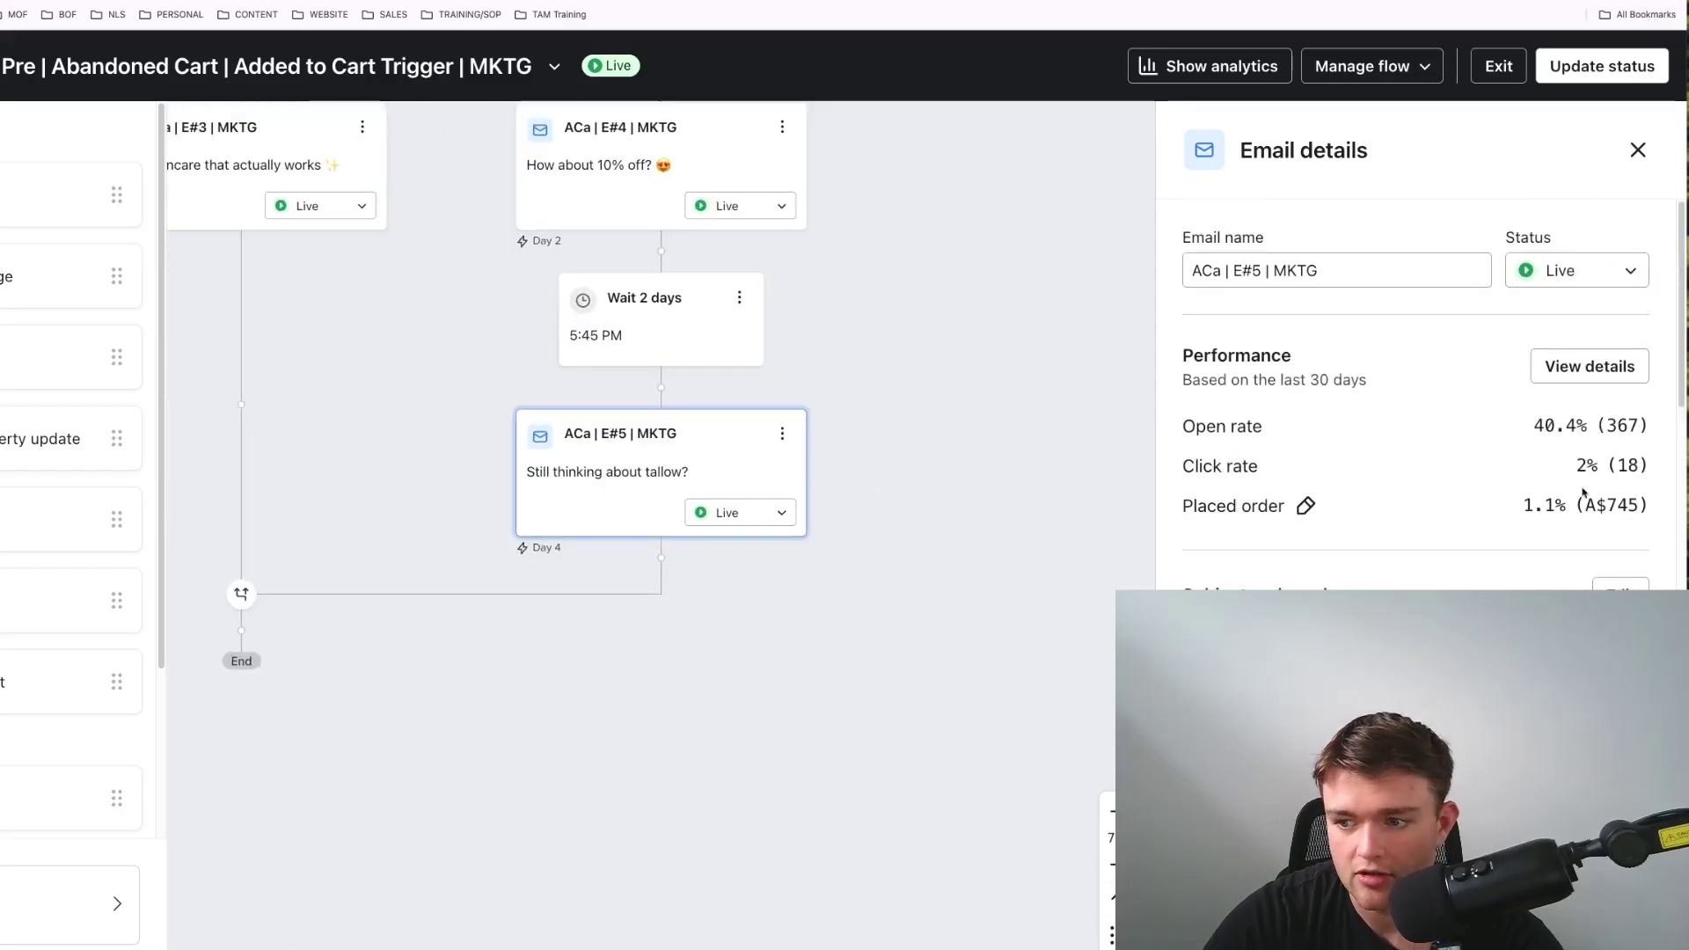
pyautogui.moveTo(1524, 505); pyautogui.dragTo(1617, 504)
pyautogui.scroll(3, 704, 344)
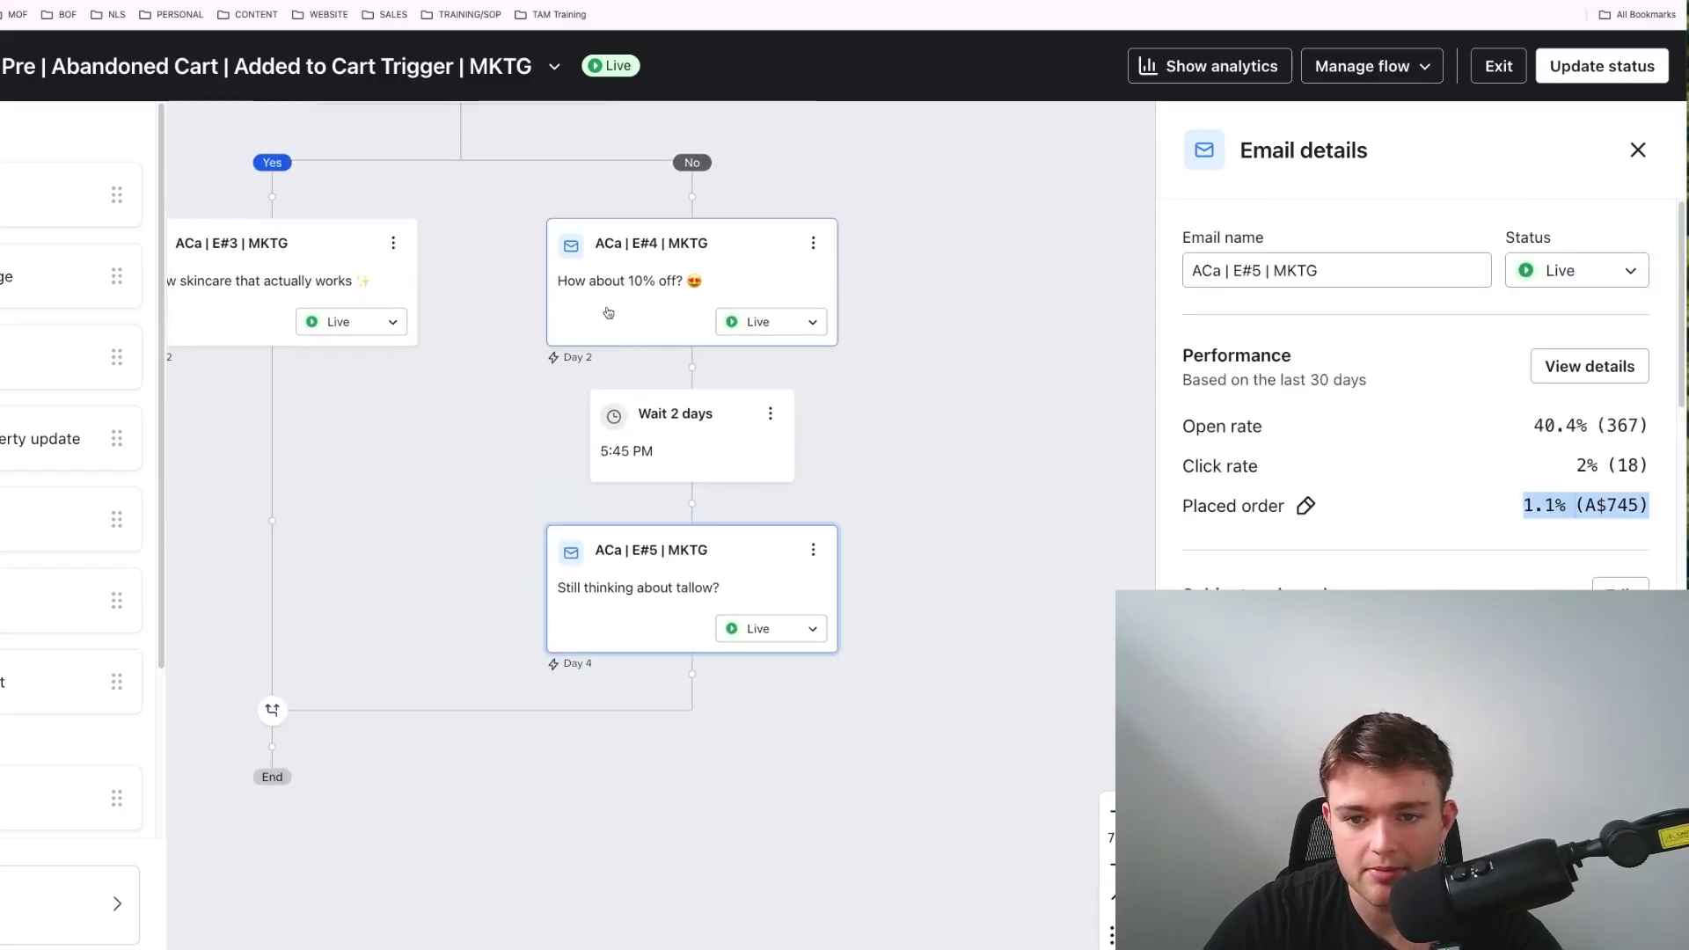
# Step: Return to ACa | E#4 | MKTG and read through its subject, sender details and full discount template preview
pyautogui.click(607, 313)
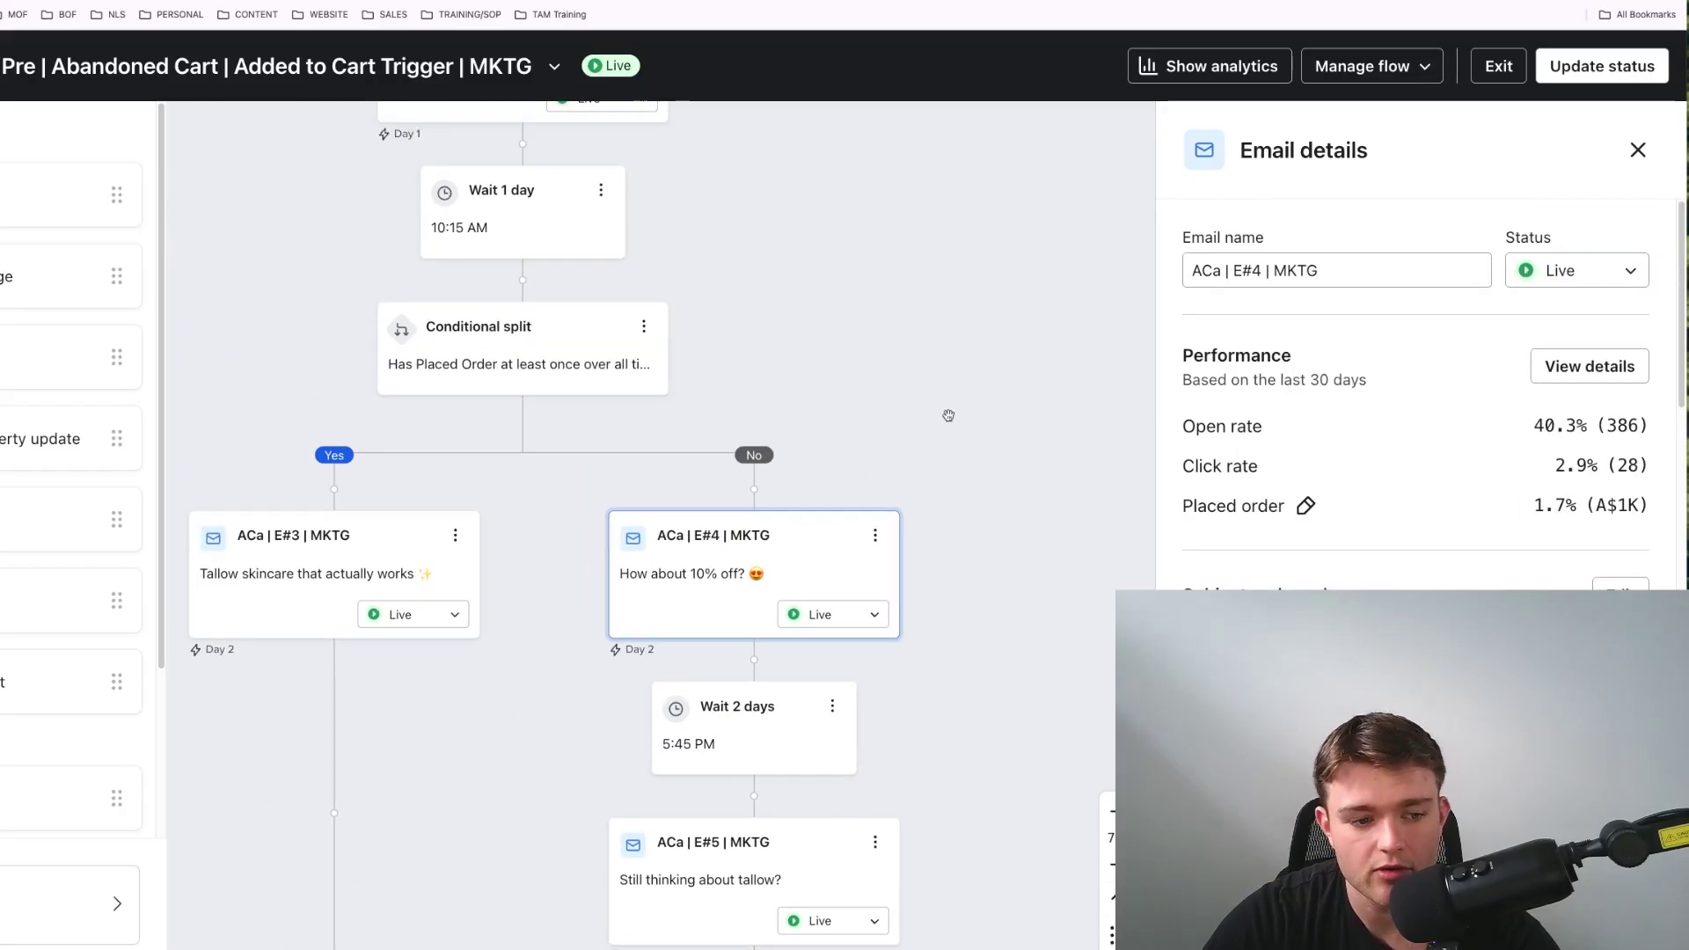
pyautogui.scroll(-1, 1007, 438)
pyautogui.scroll(-5, 1336, 534)
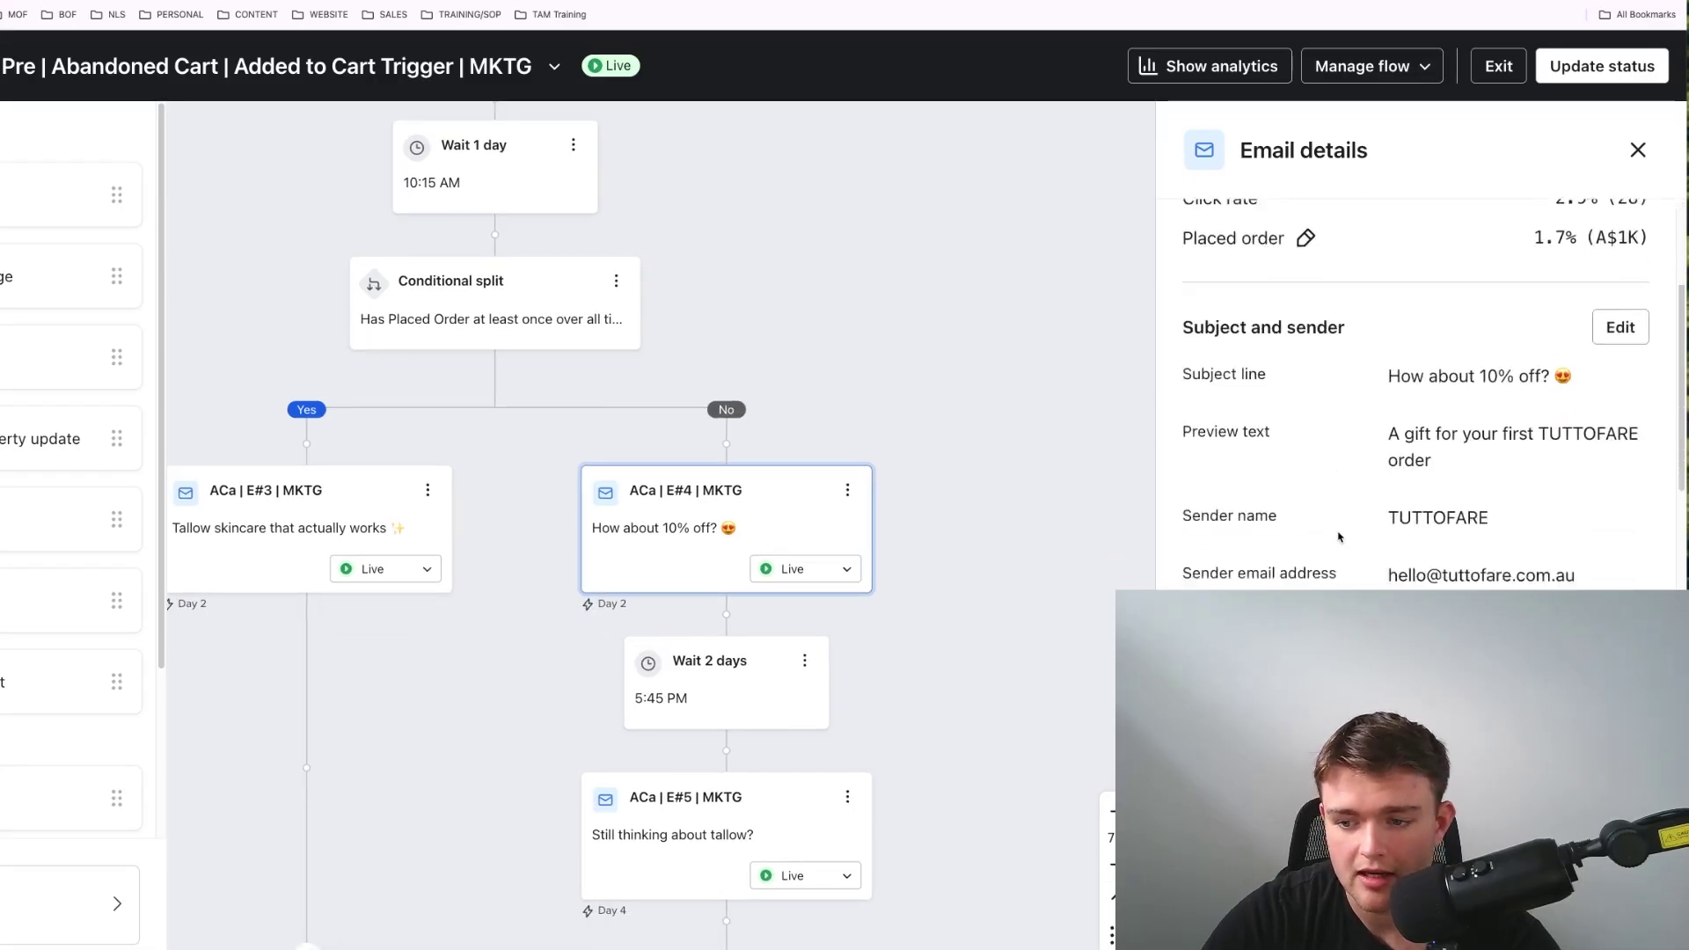
pyautogui.scroll(-4, 1336, 534)
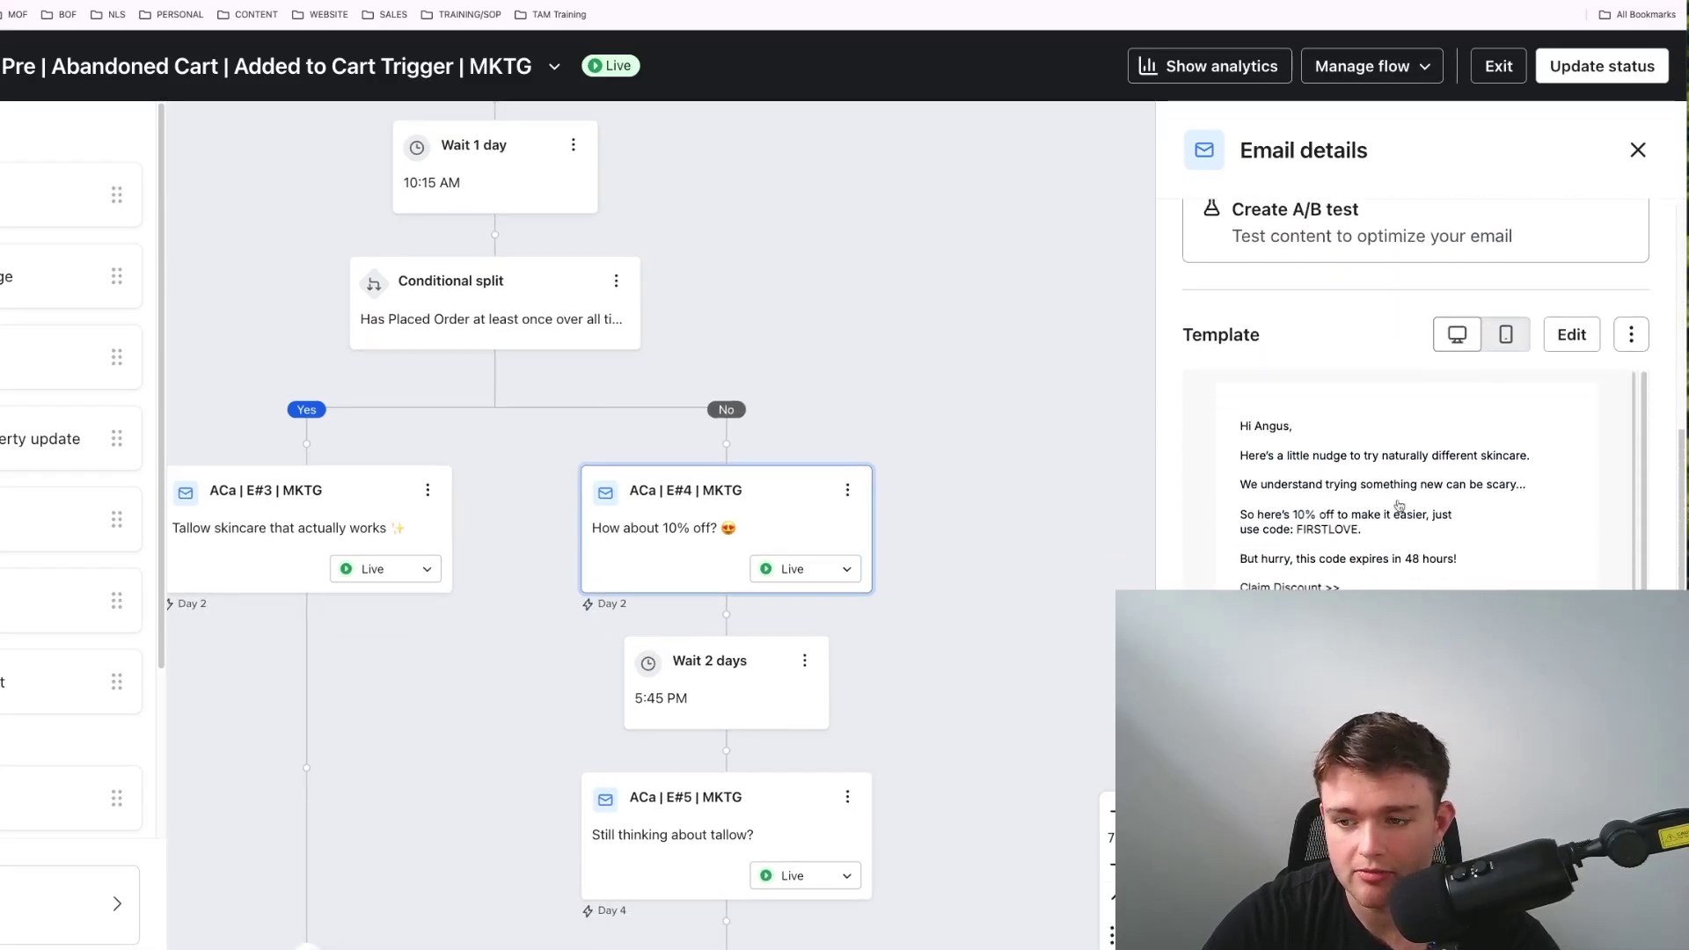
pyautogui.scroll(-4, 1443, 554)
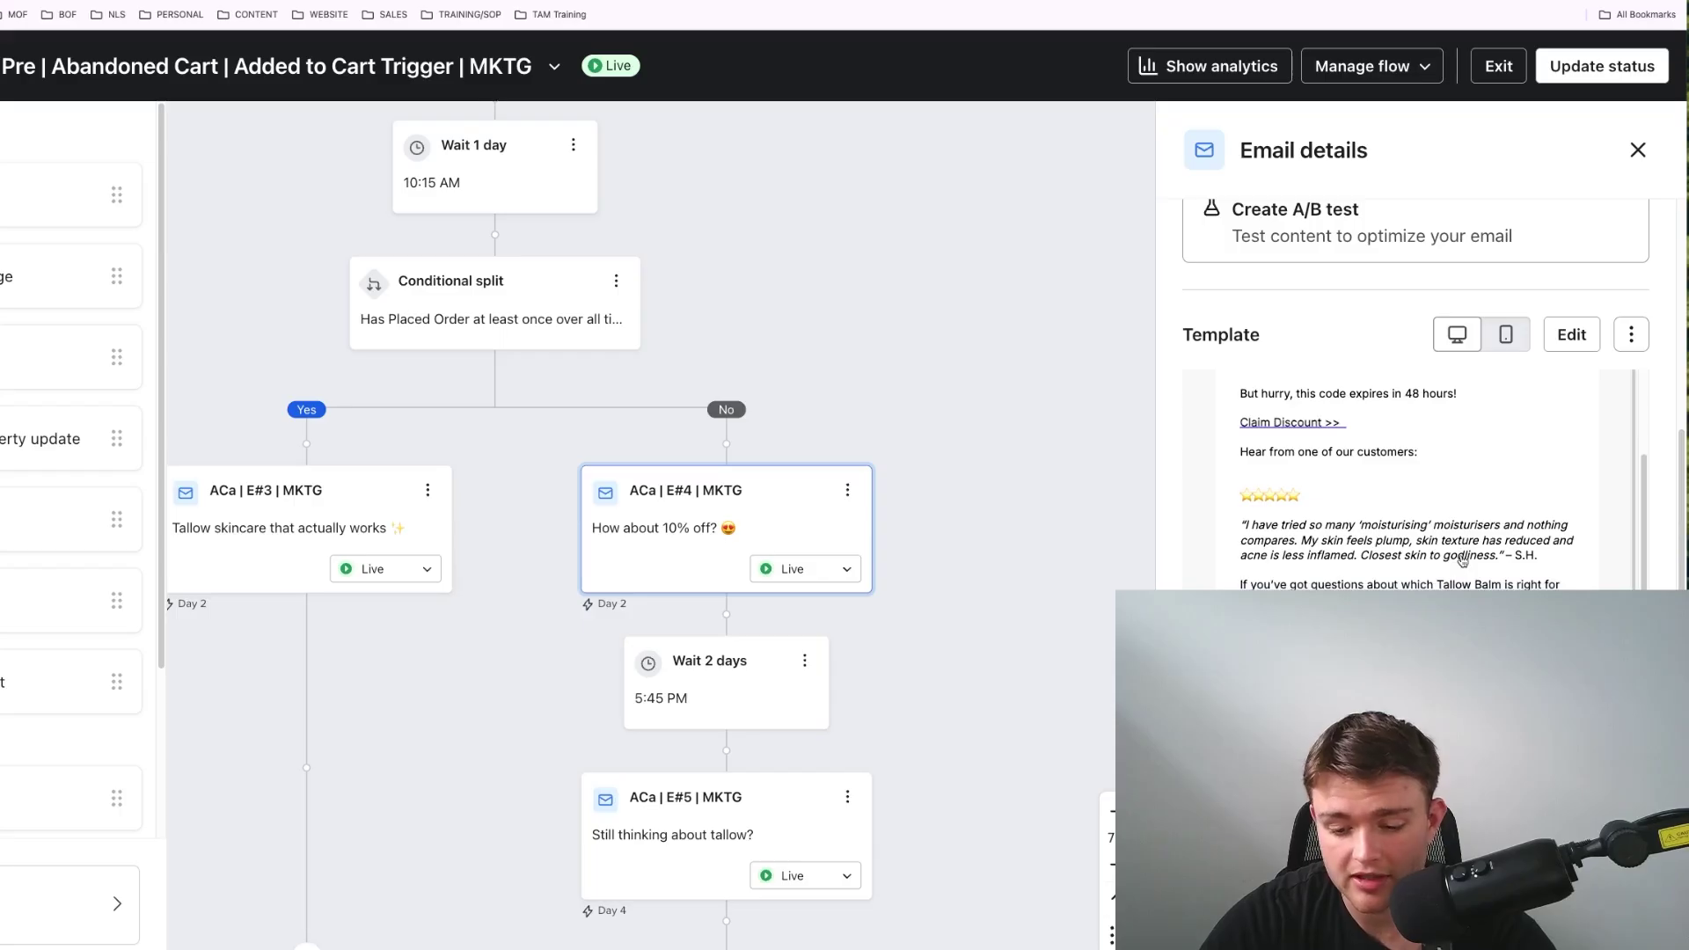
pyautogui.scroll(-4, 1407, 536)
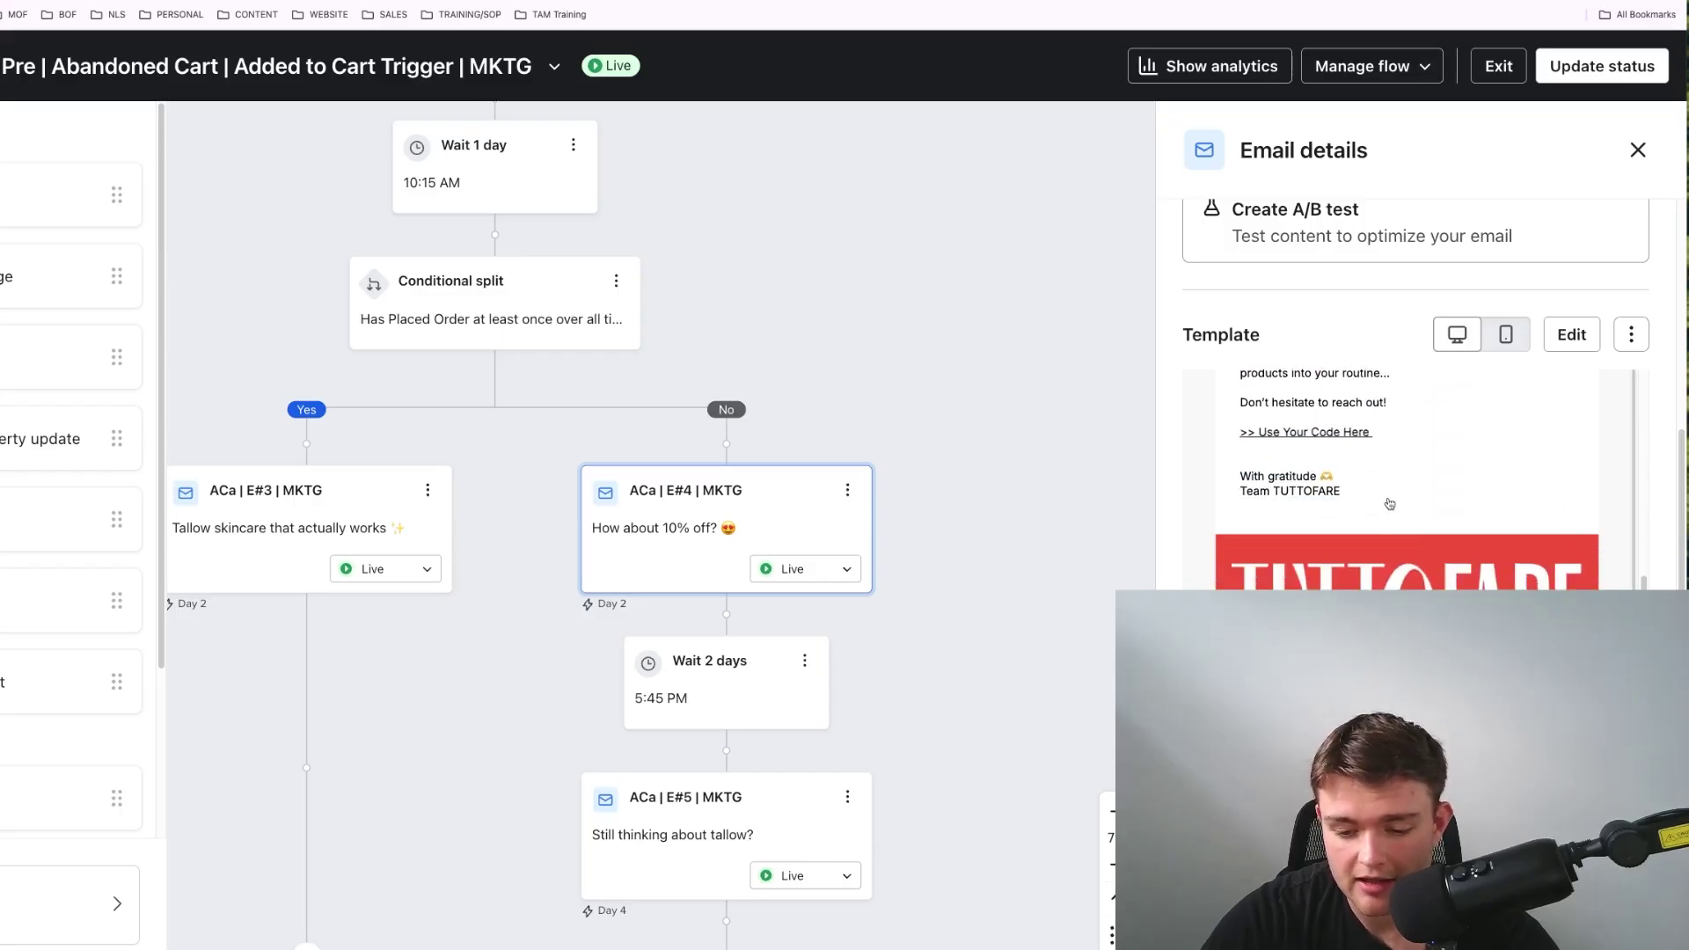
pyautogui.scroll(10, 1381, 493)
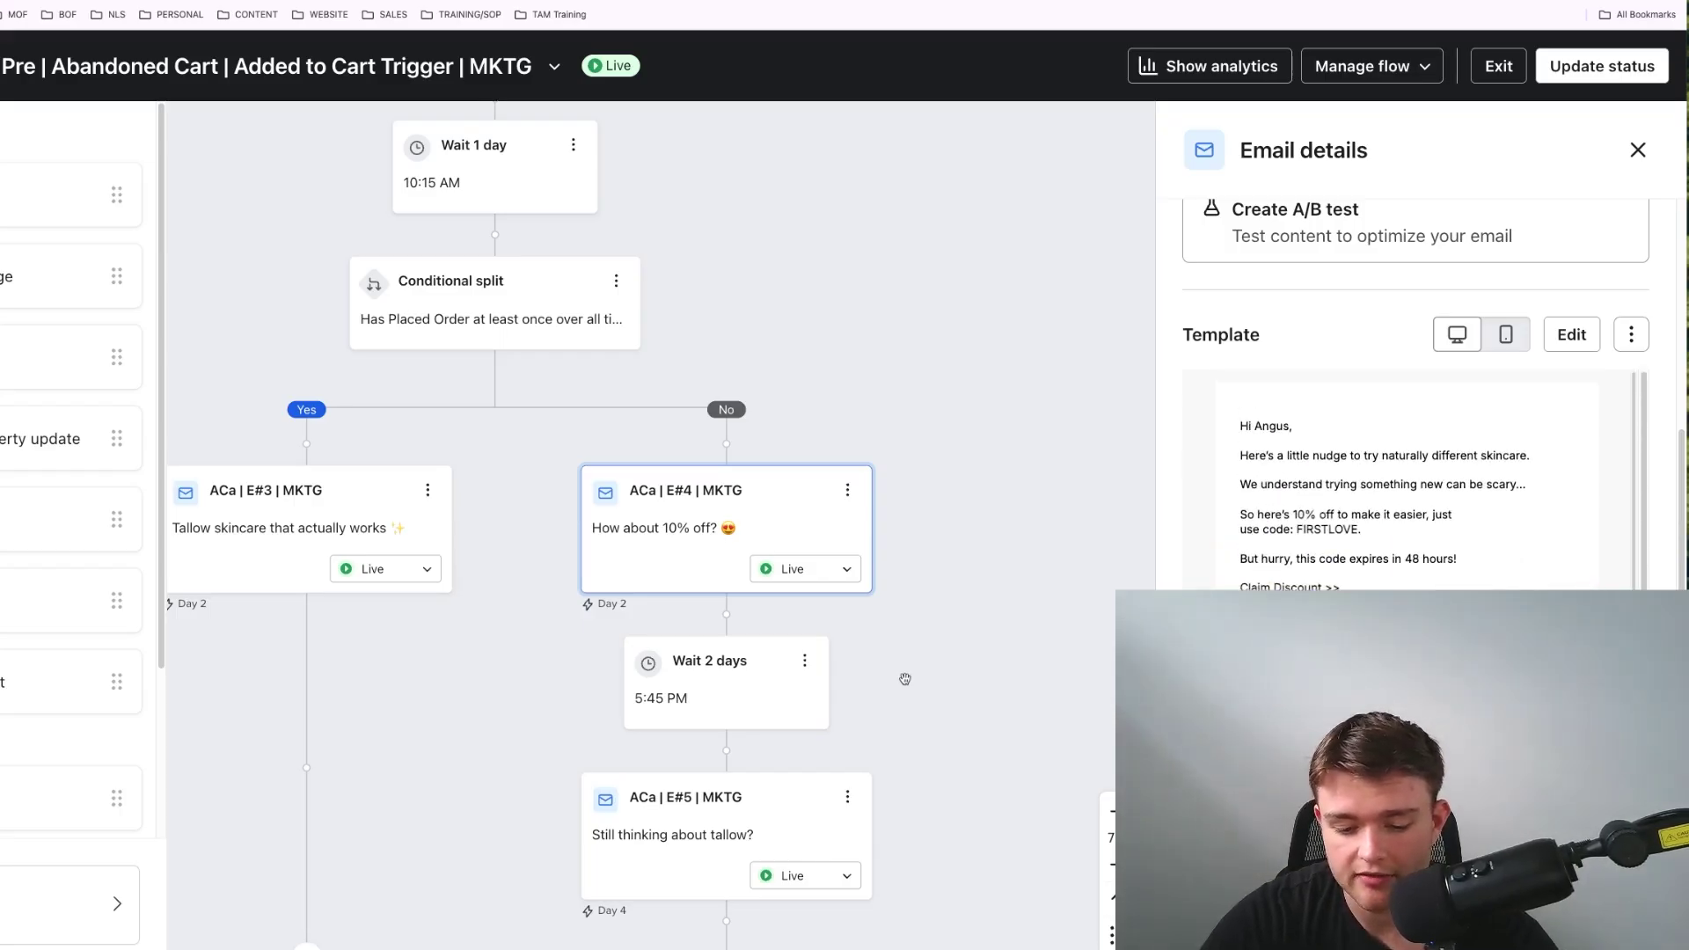
# Step: Open ACa | E#5 | MKTG again and look through its details down to the template preview
pyautogui.scroll(-2, 905, 680)
pyautogui.click(774, 763)
pyautogui.scroll(-3, 930, 678)
pyautogui.scroll(1, 930, 493)
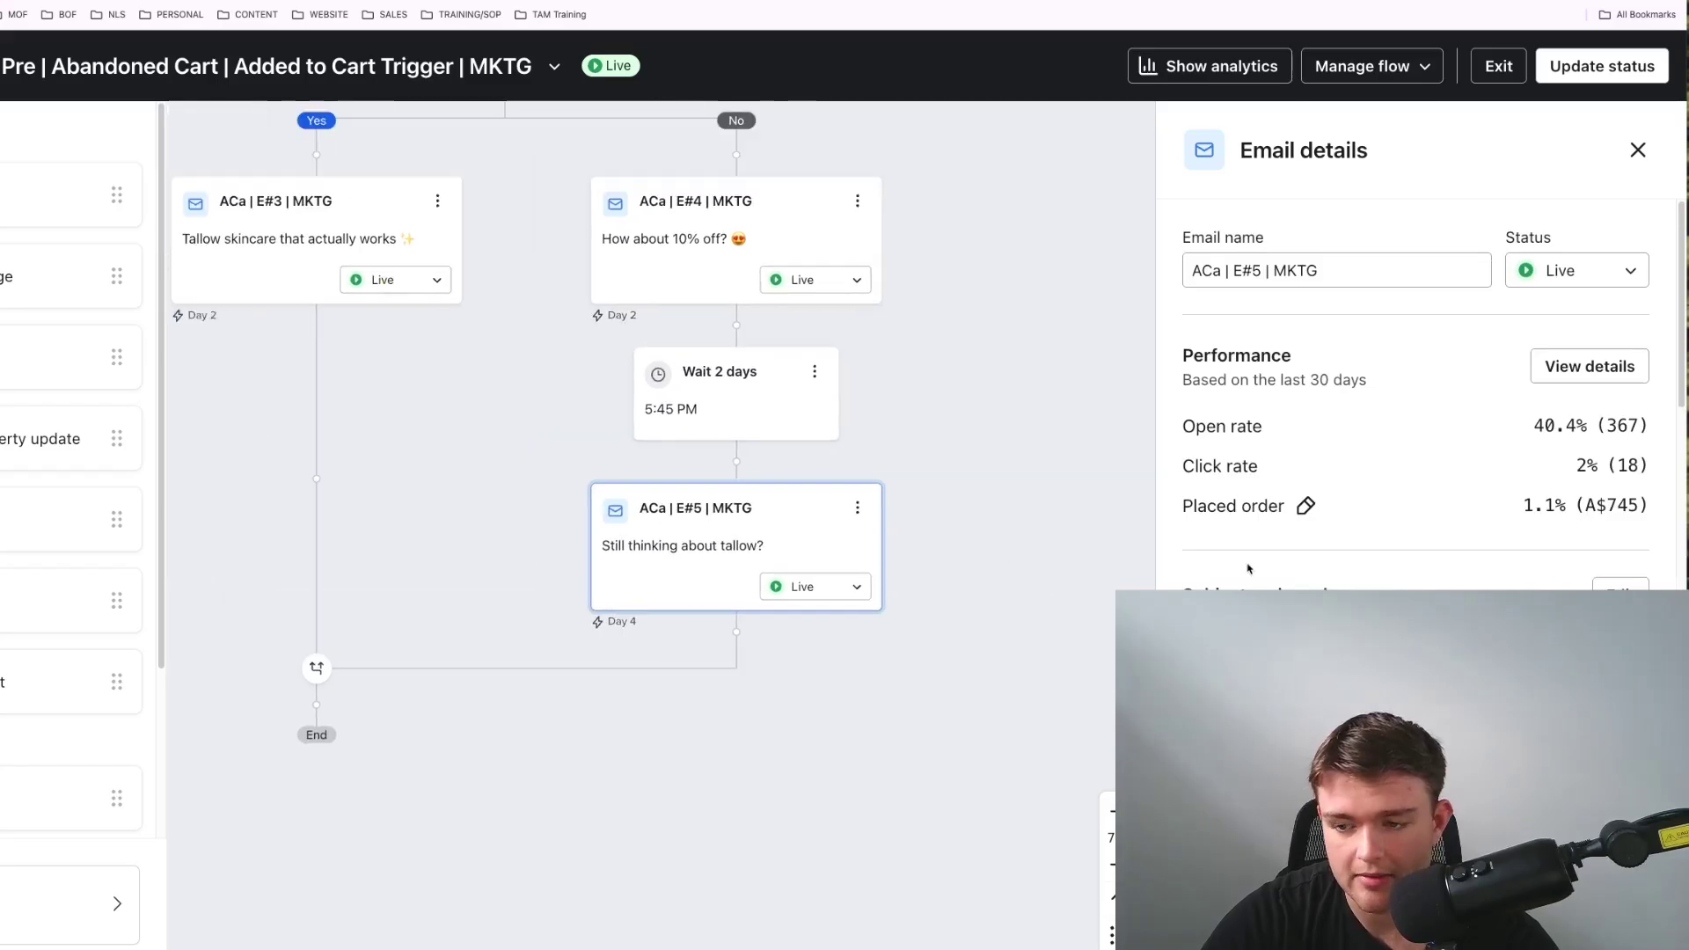
pyautogui.scroll(-7, 1373, 528)
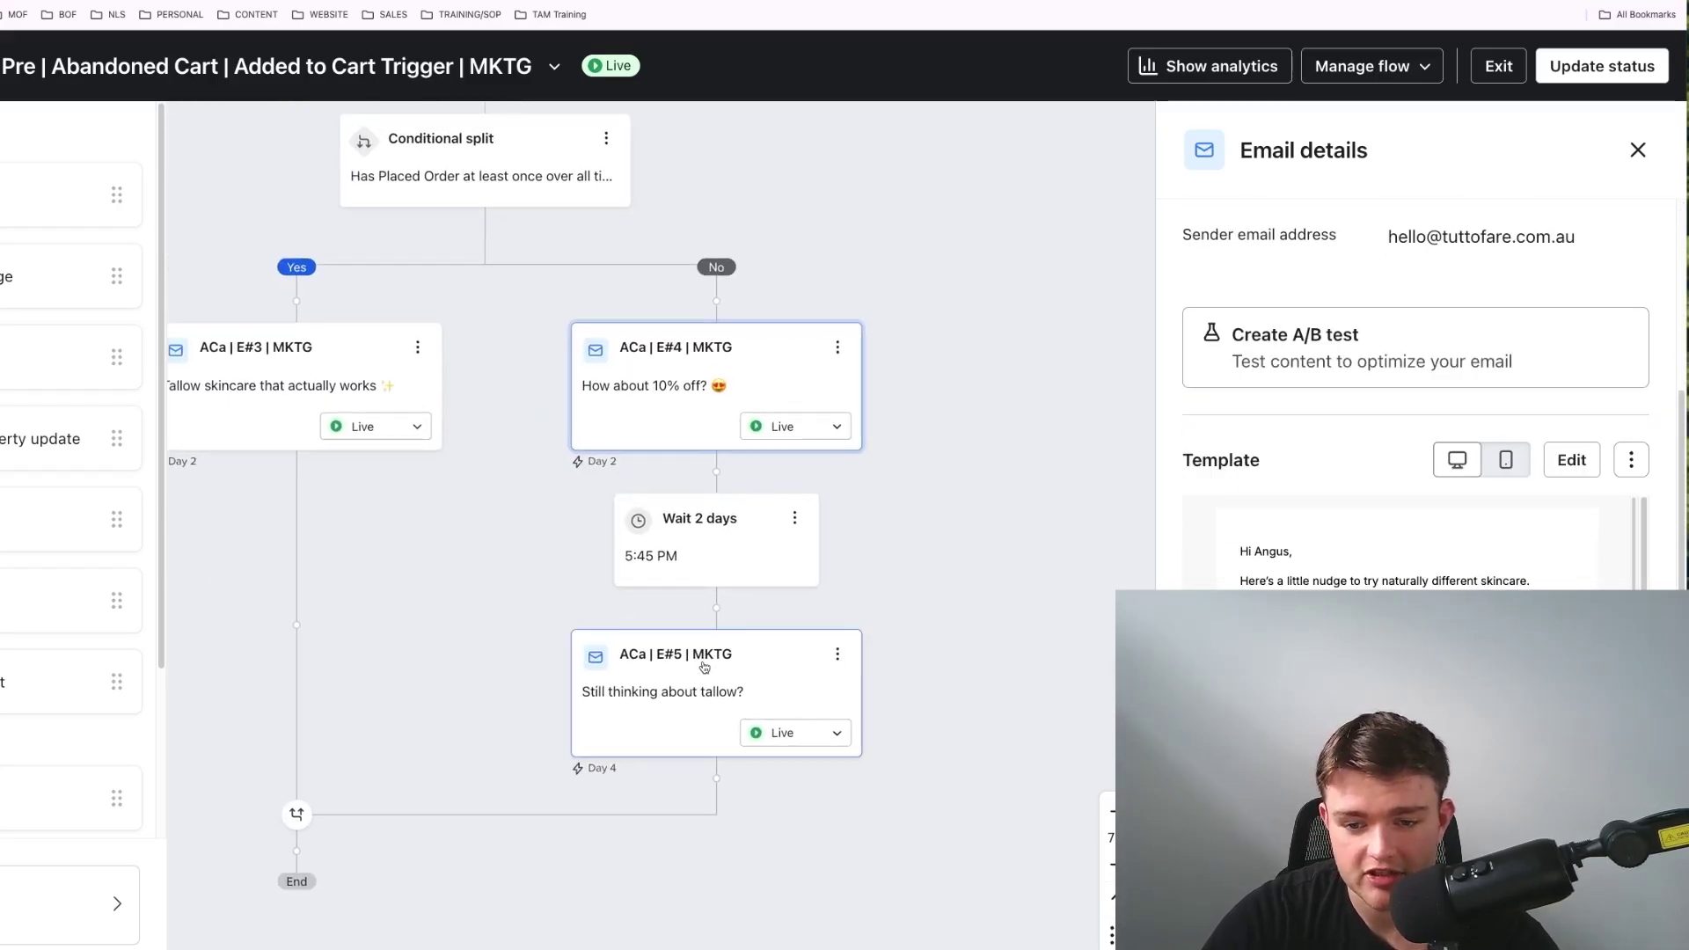
pyautogui.click(844, 651)
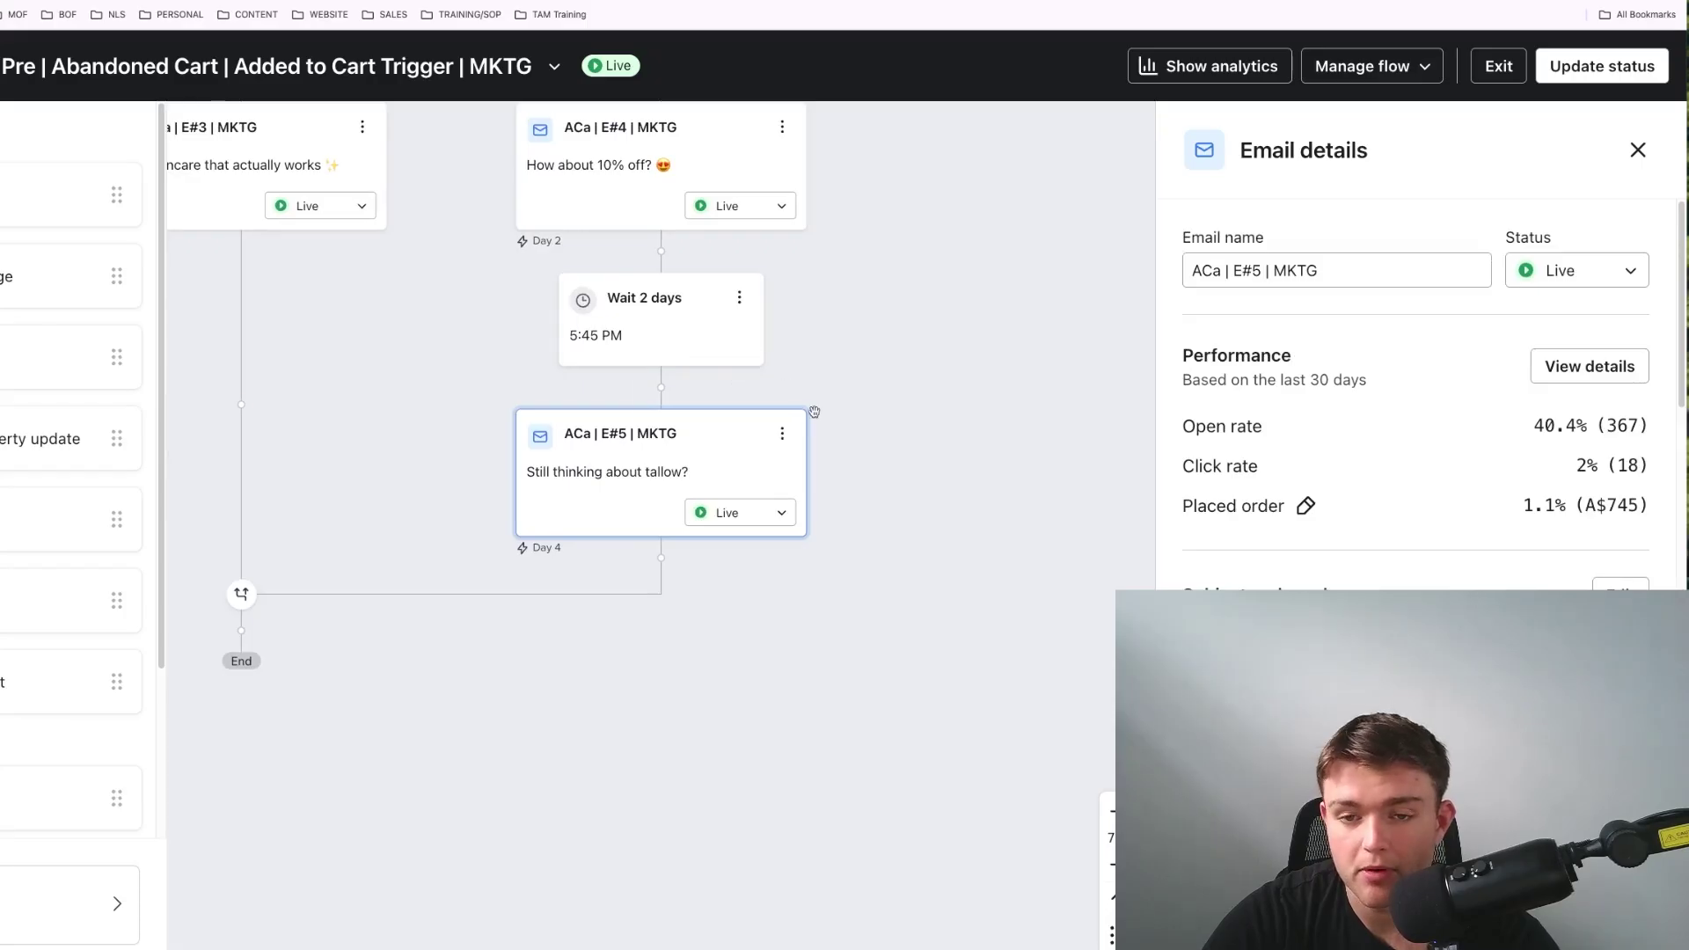
pyautogui.moveTo(862, 363); pyautogui.dragTo(940, 568)
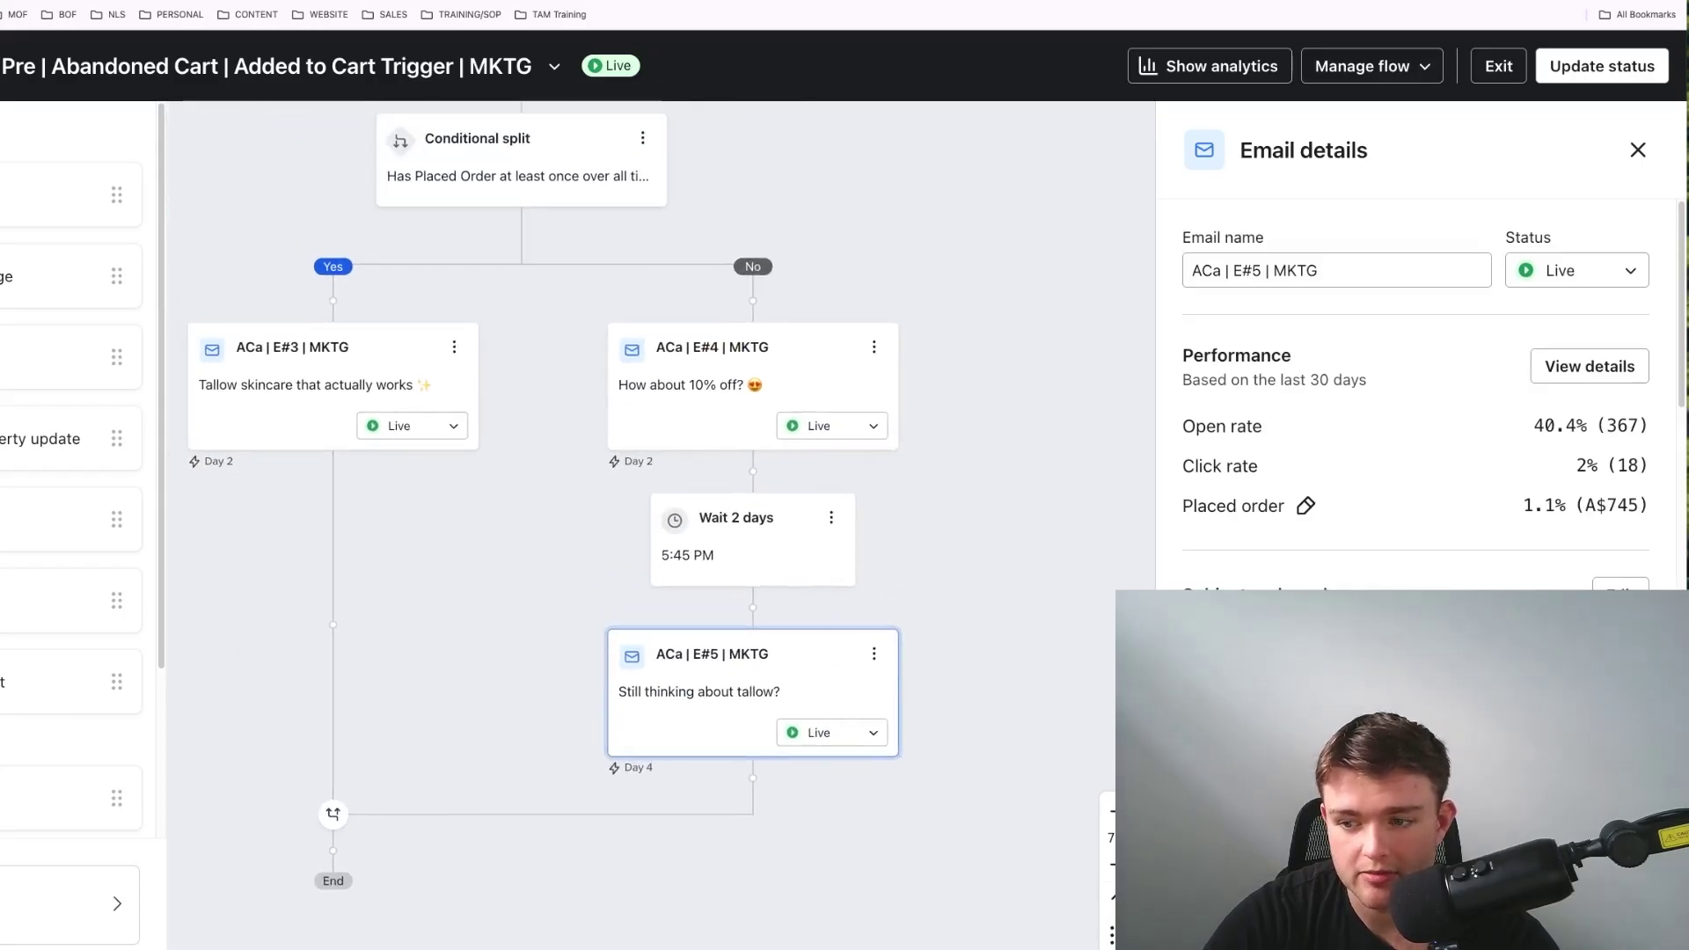
pyautogui.scroll(-6, 1417, 396)
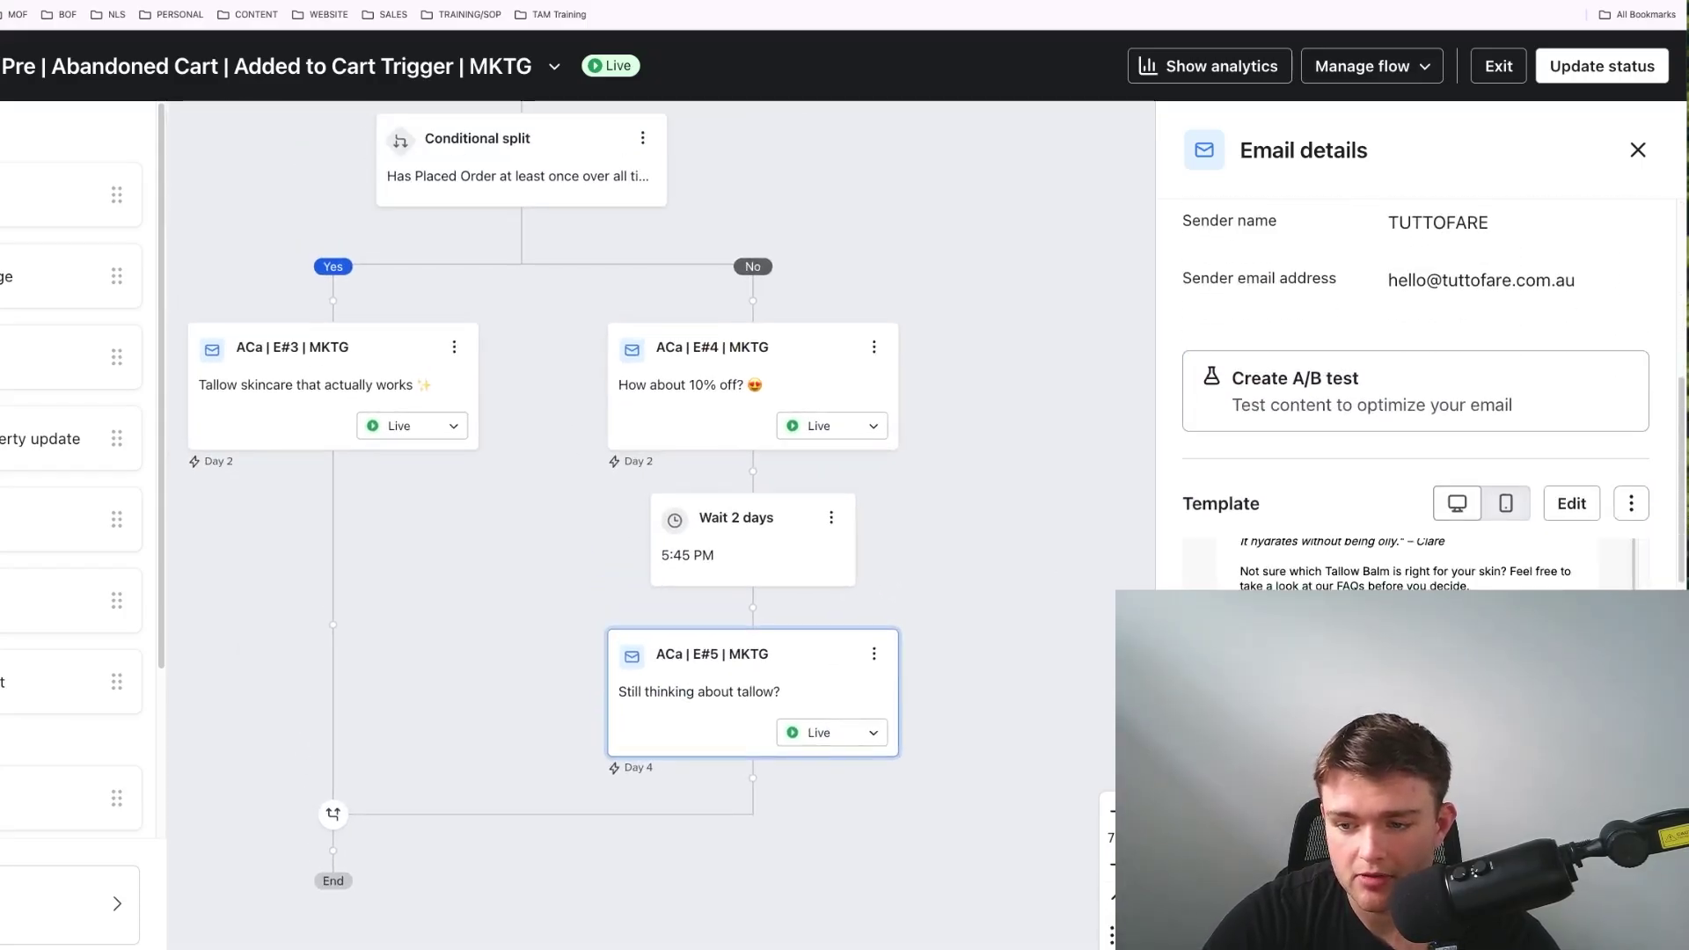
# Step: Compare the click rate and placed order performance of ACa | E#4 with that of ACa | E#5
pyautogui.click(788, 355)
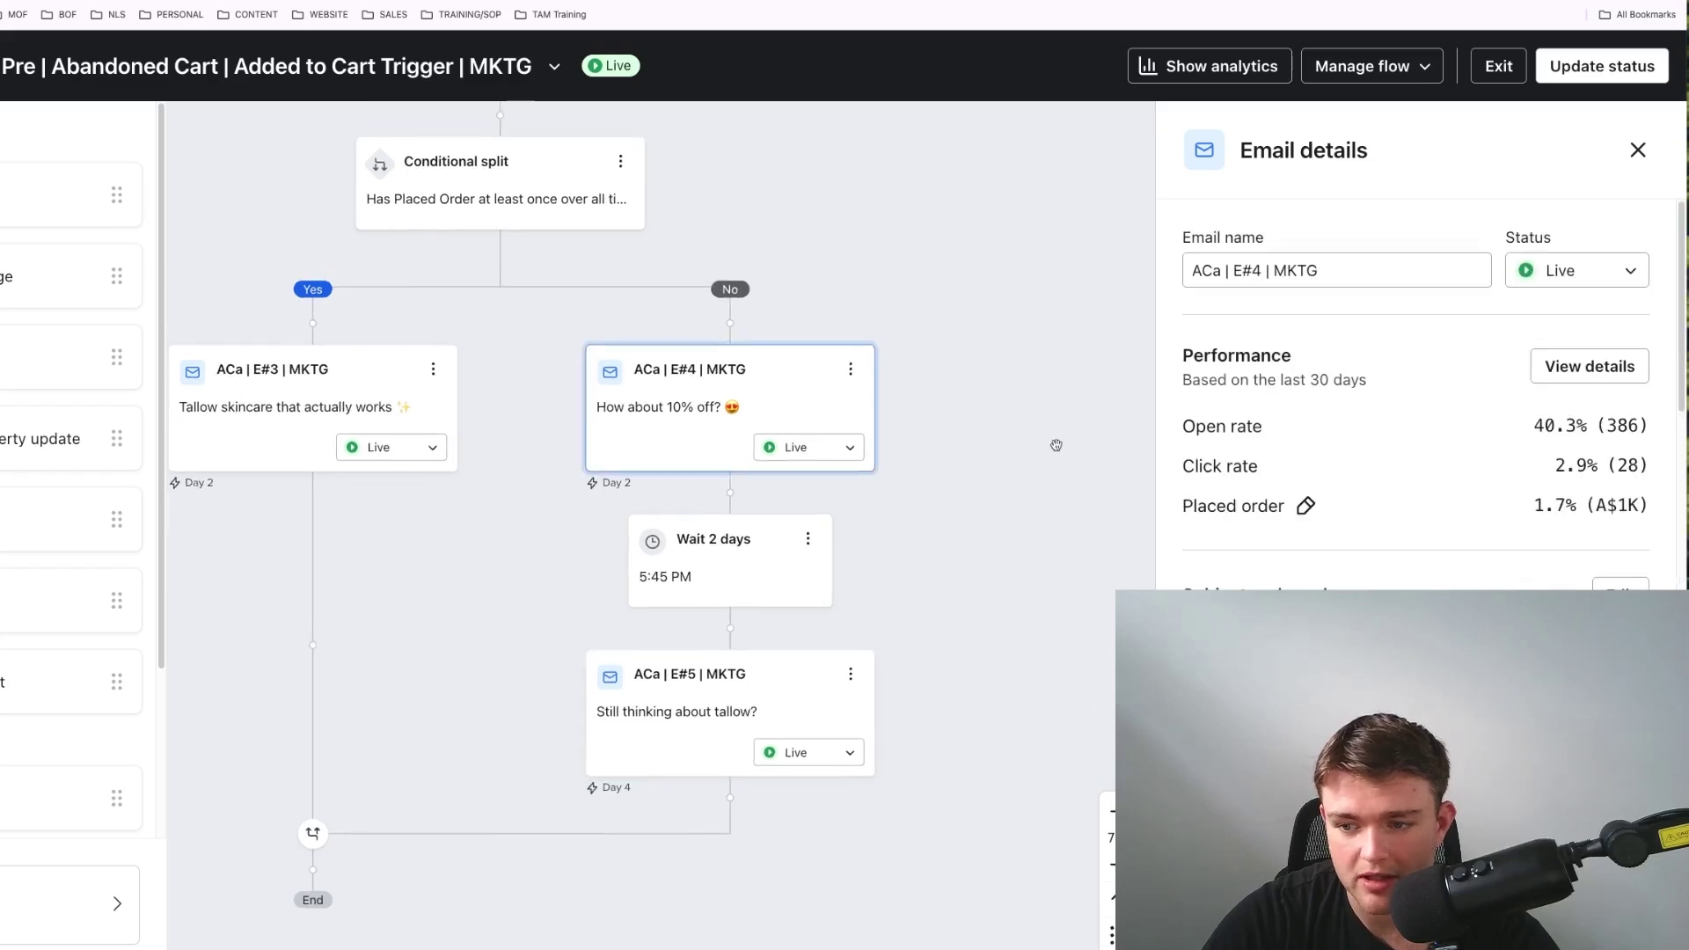
pyautogui.scroll(-3, 1307, 505)
pyautogui.click(585, 743)
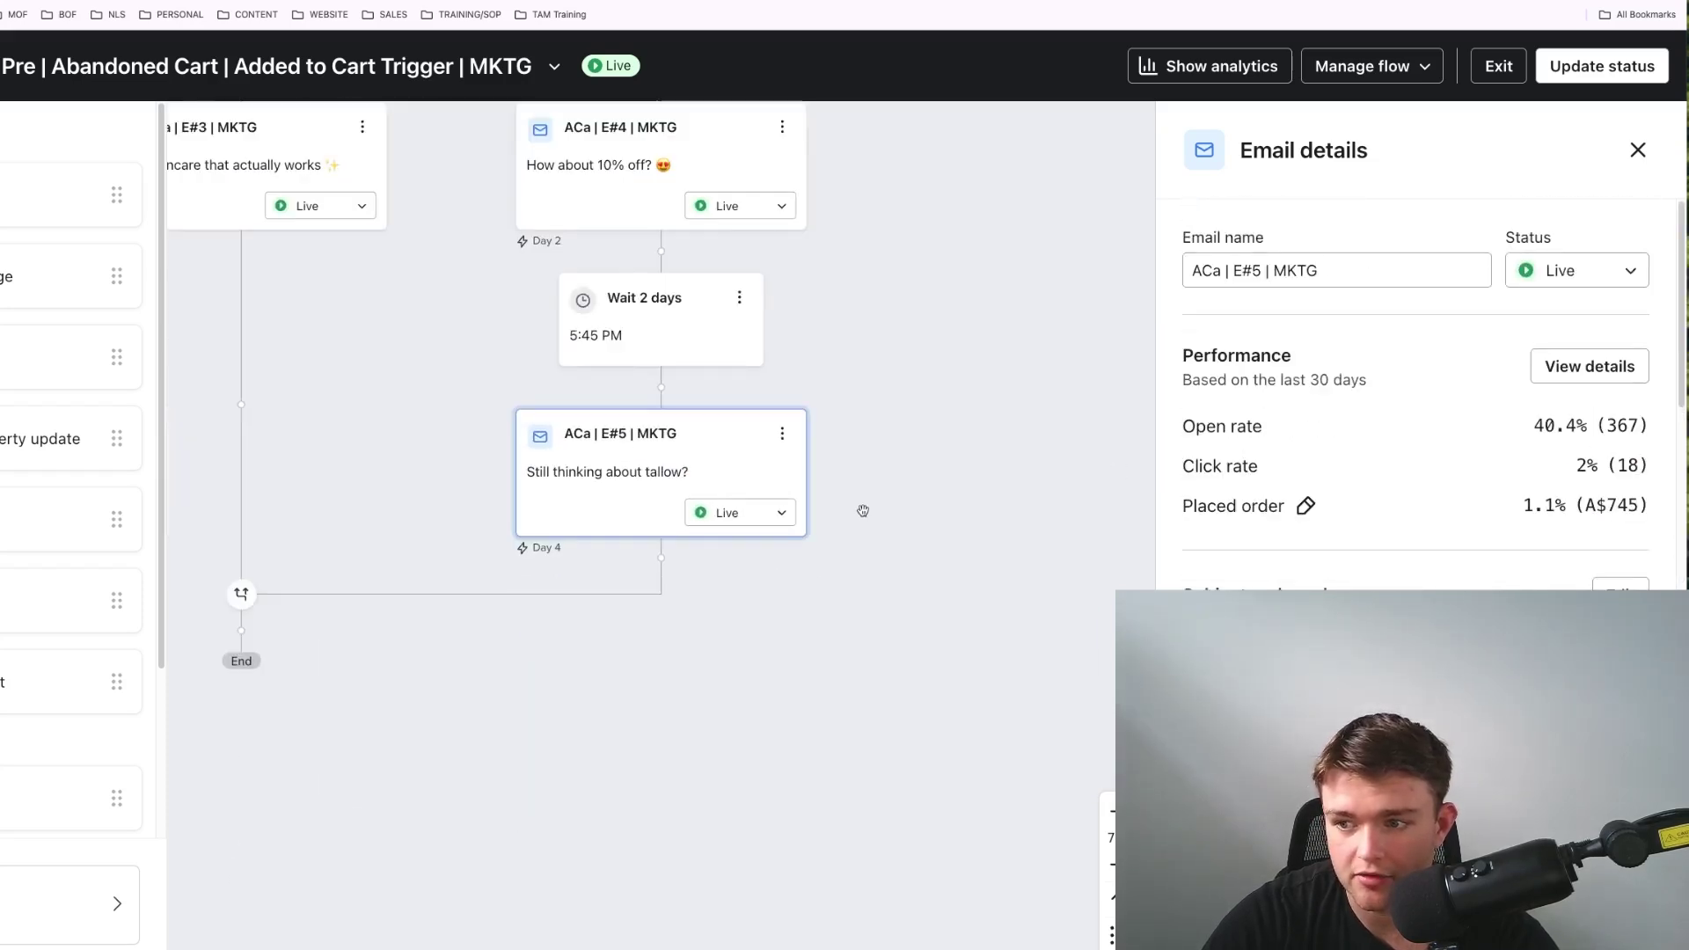
pyautogui.scroll(3, 863, 511)
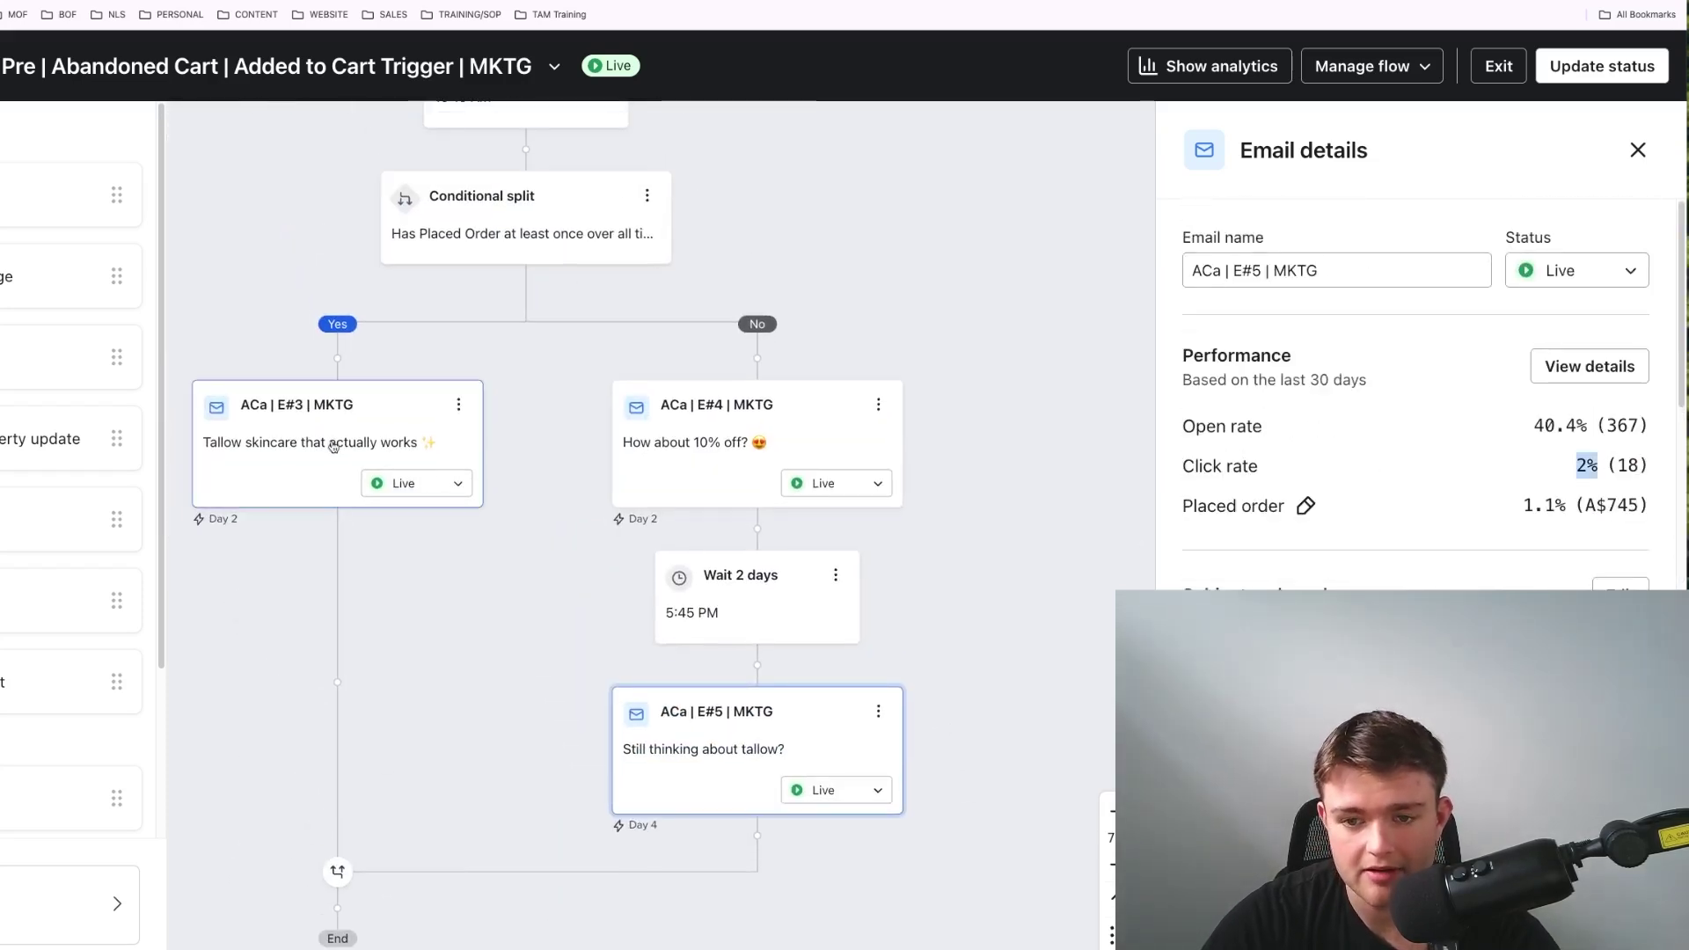
pyautogui.click(616, 468)
# Step: Review the whole flow sequence from the first email through the conditional split to the end of both branches
pyautogui.scroll(-5, 870, 617)
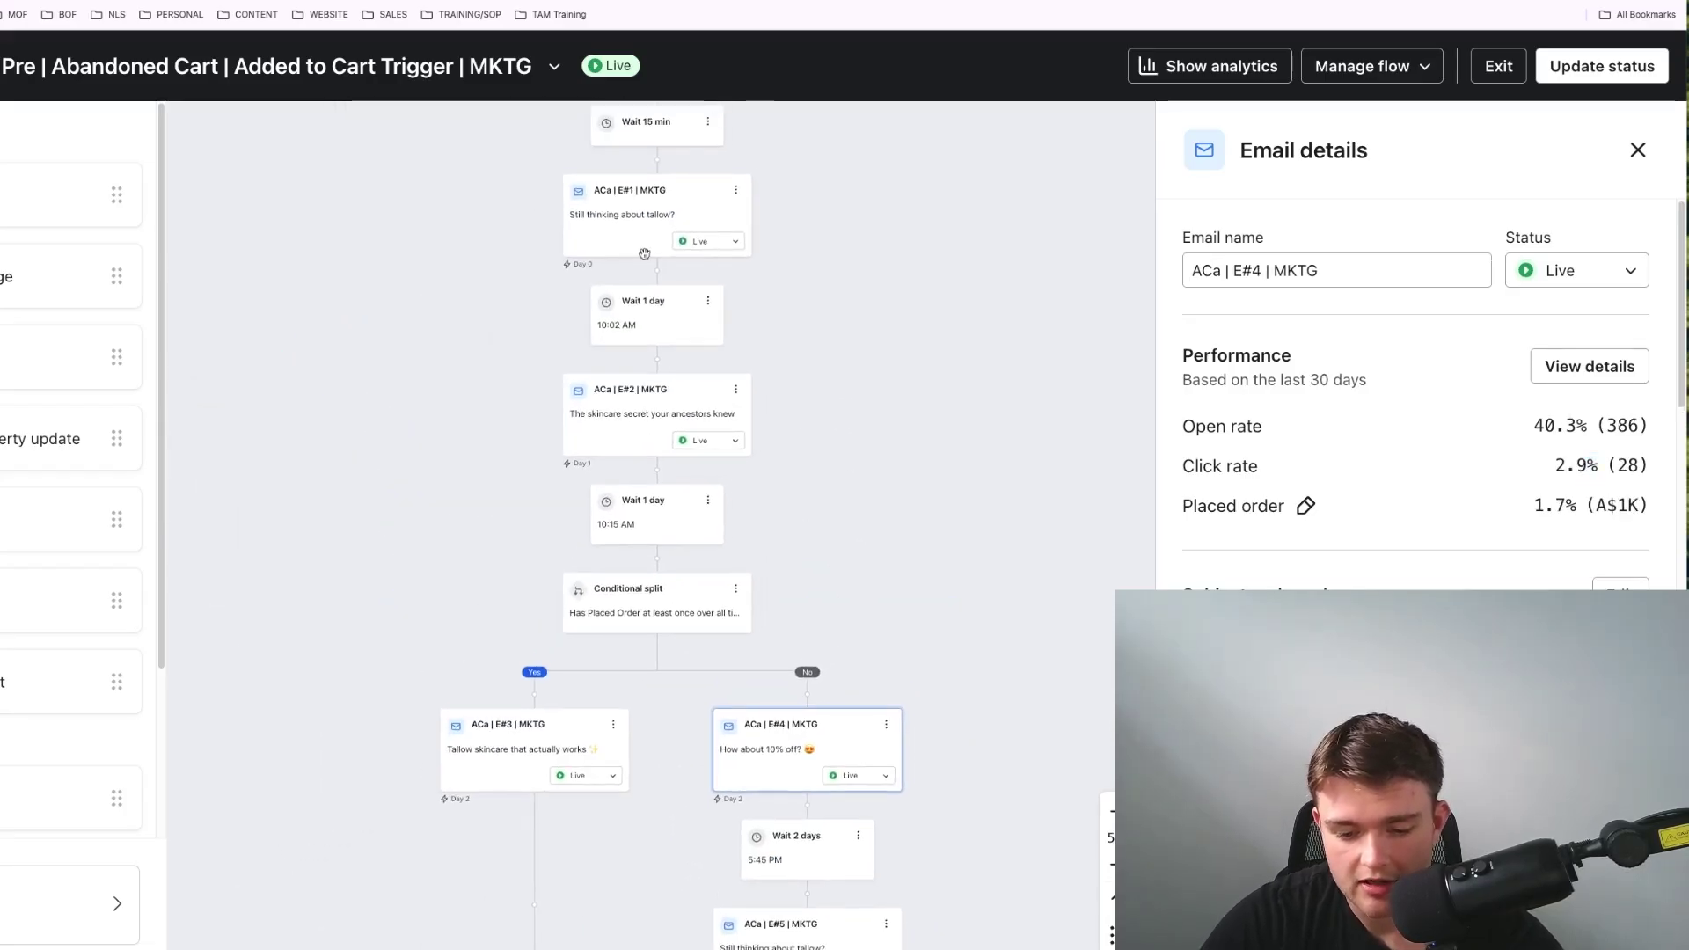
pyautogui.scroll(5, 673, 332)
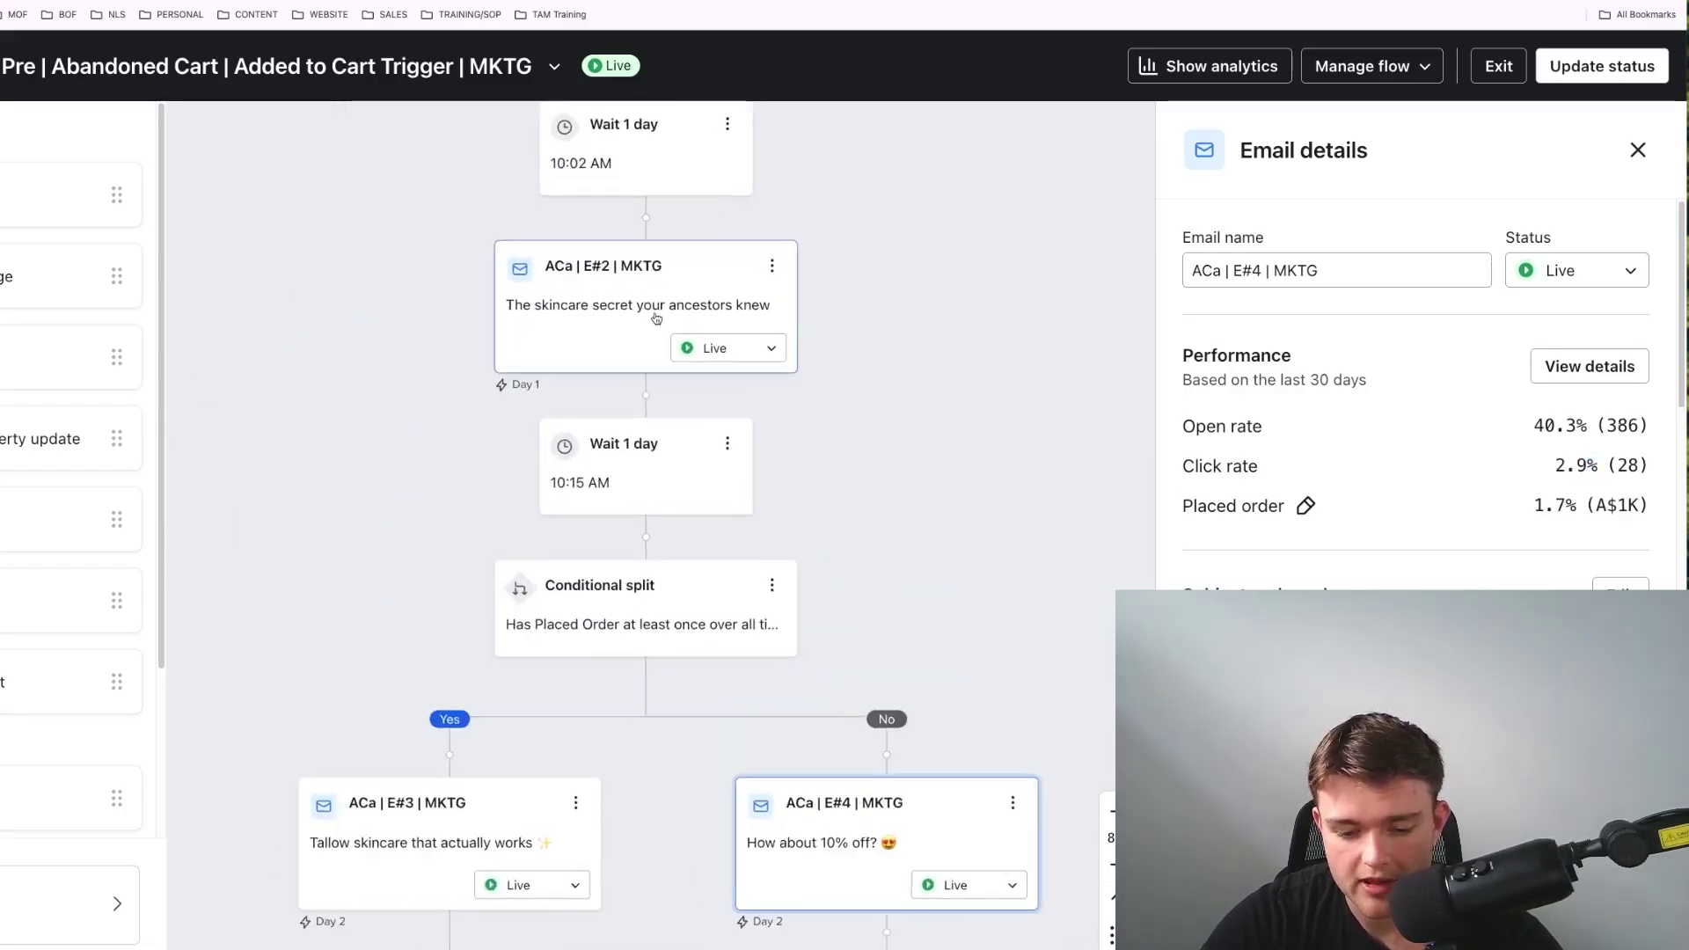
pyautogui.scroll(-5, 646, 340)
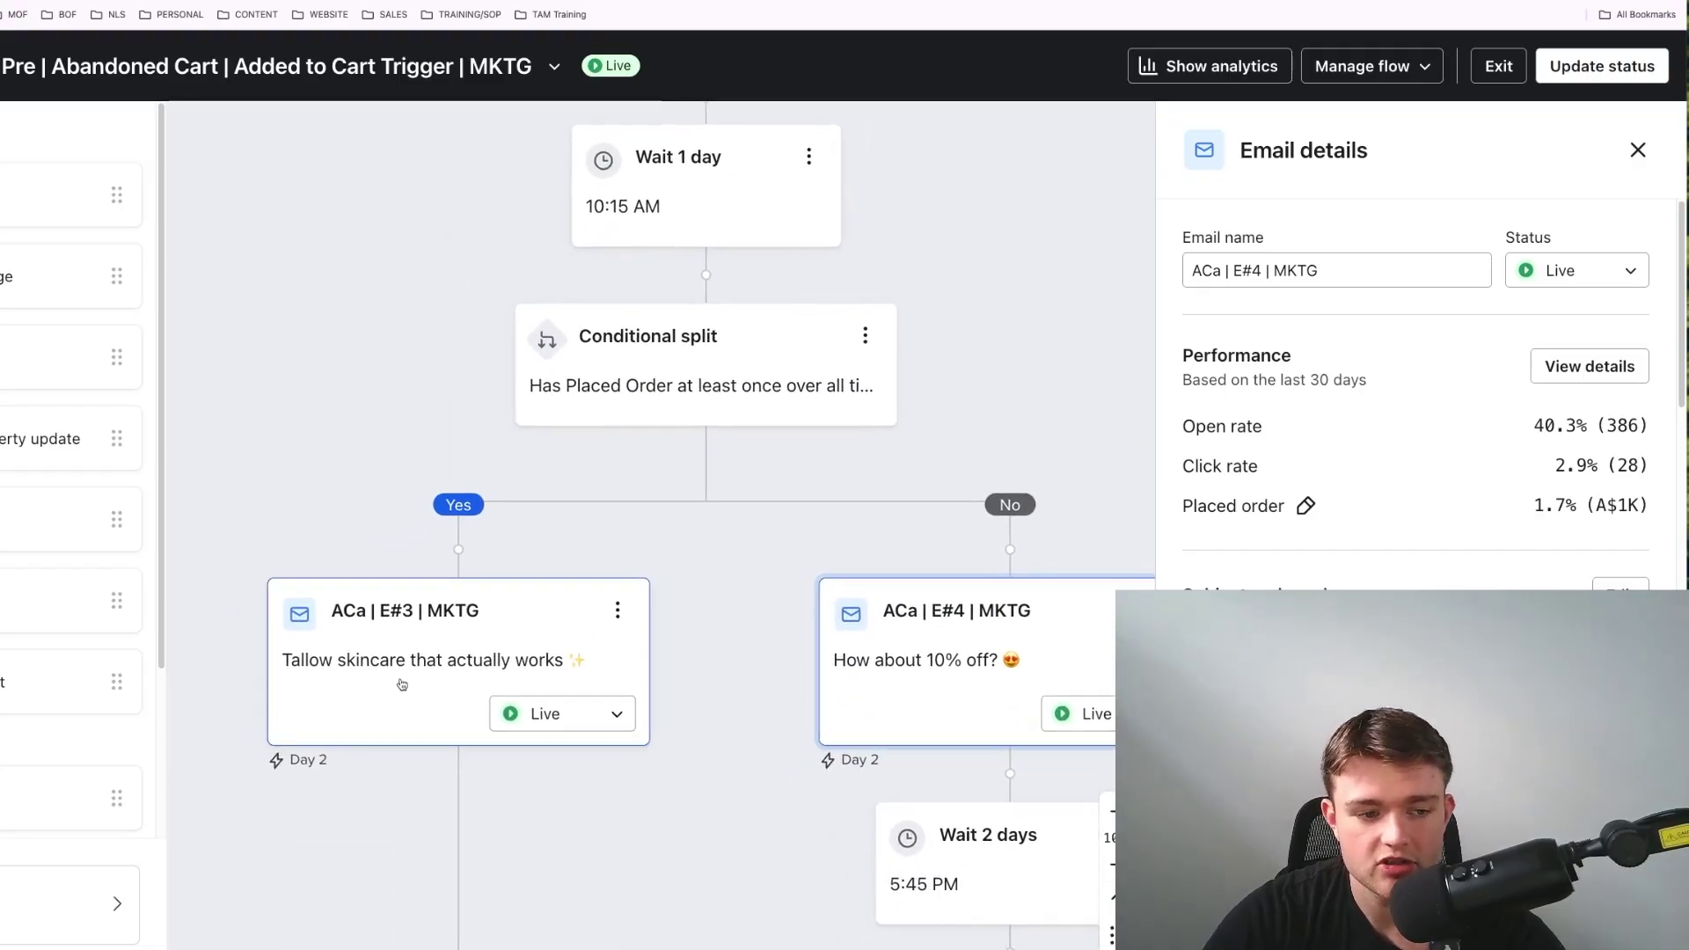
pyautogui.scroll(-2, 389, 684)
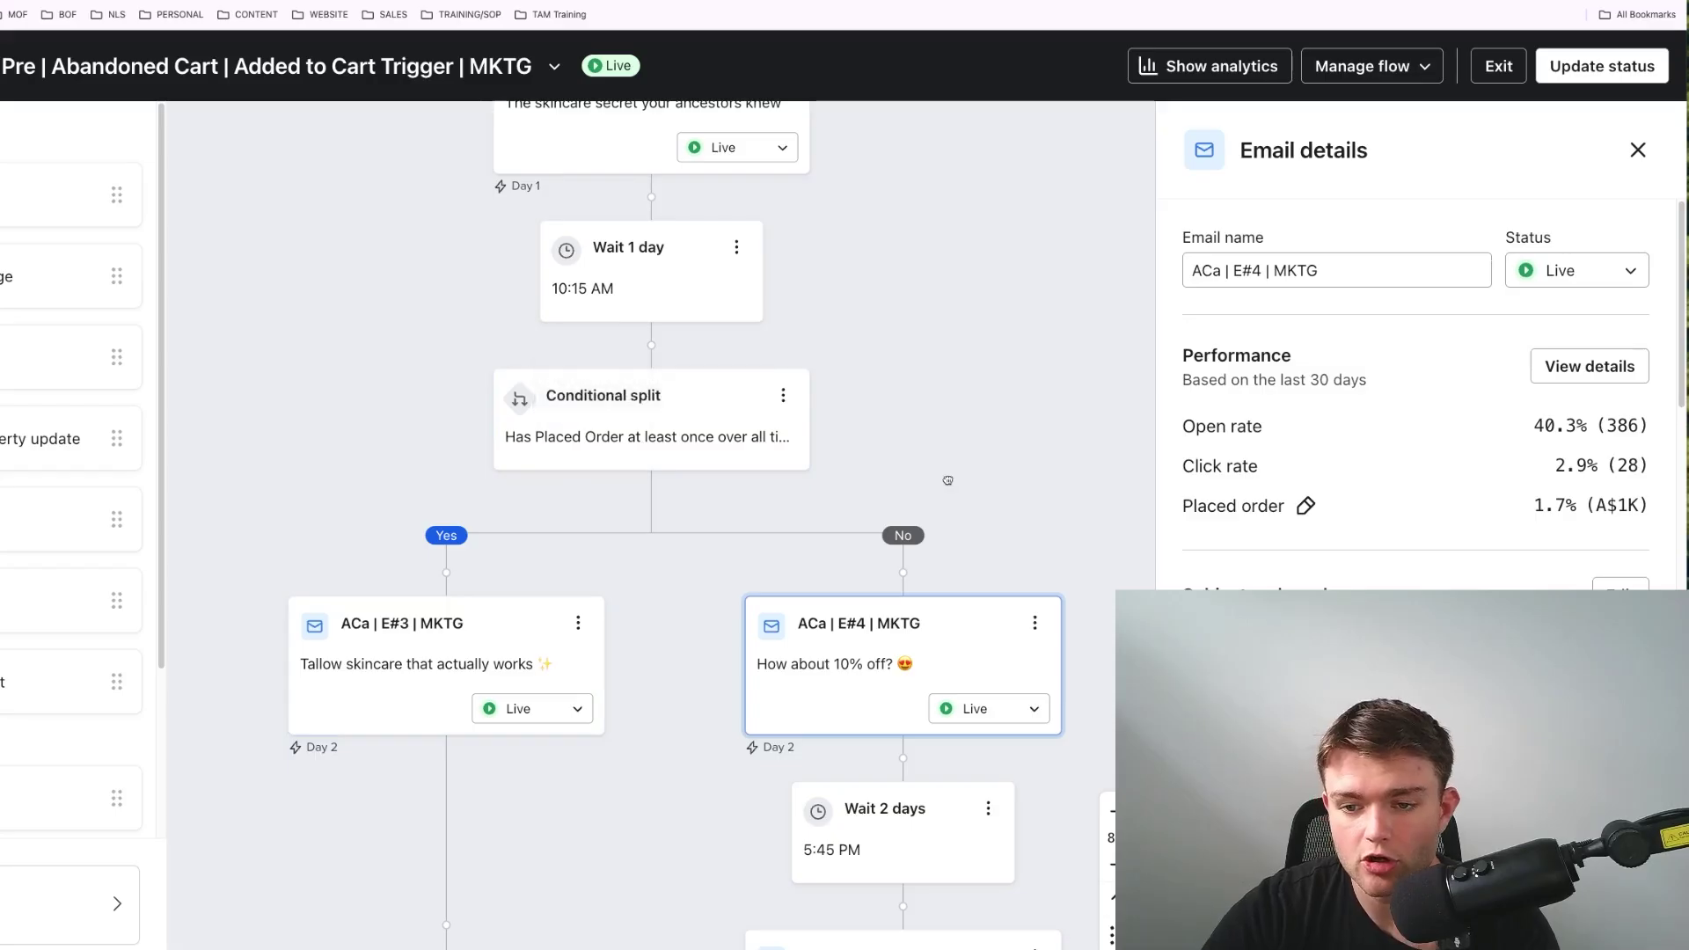
pyautogui.scroll(-4, 842, 387)
pyautogui.hscroll(-3, 860, 351)
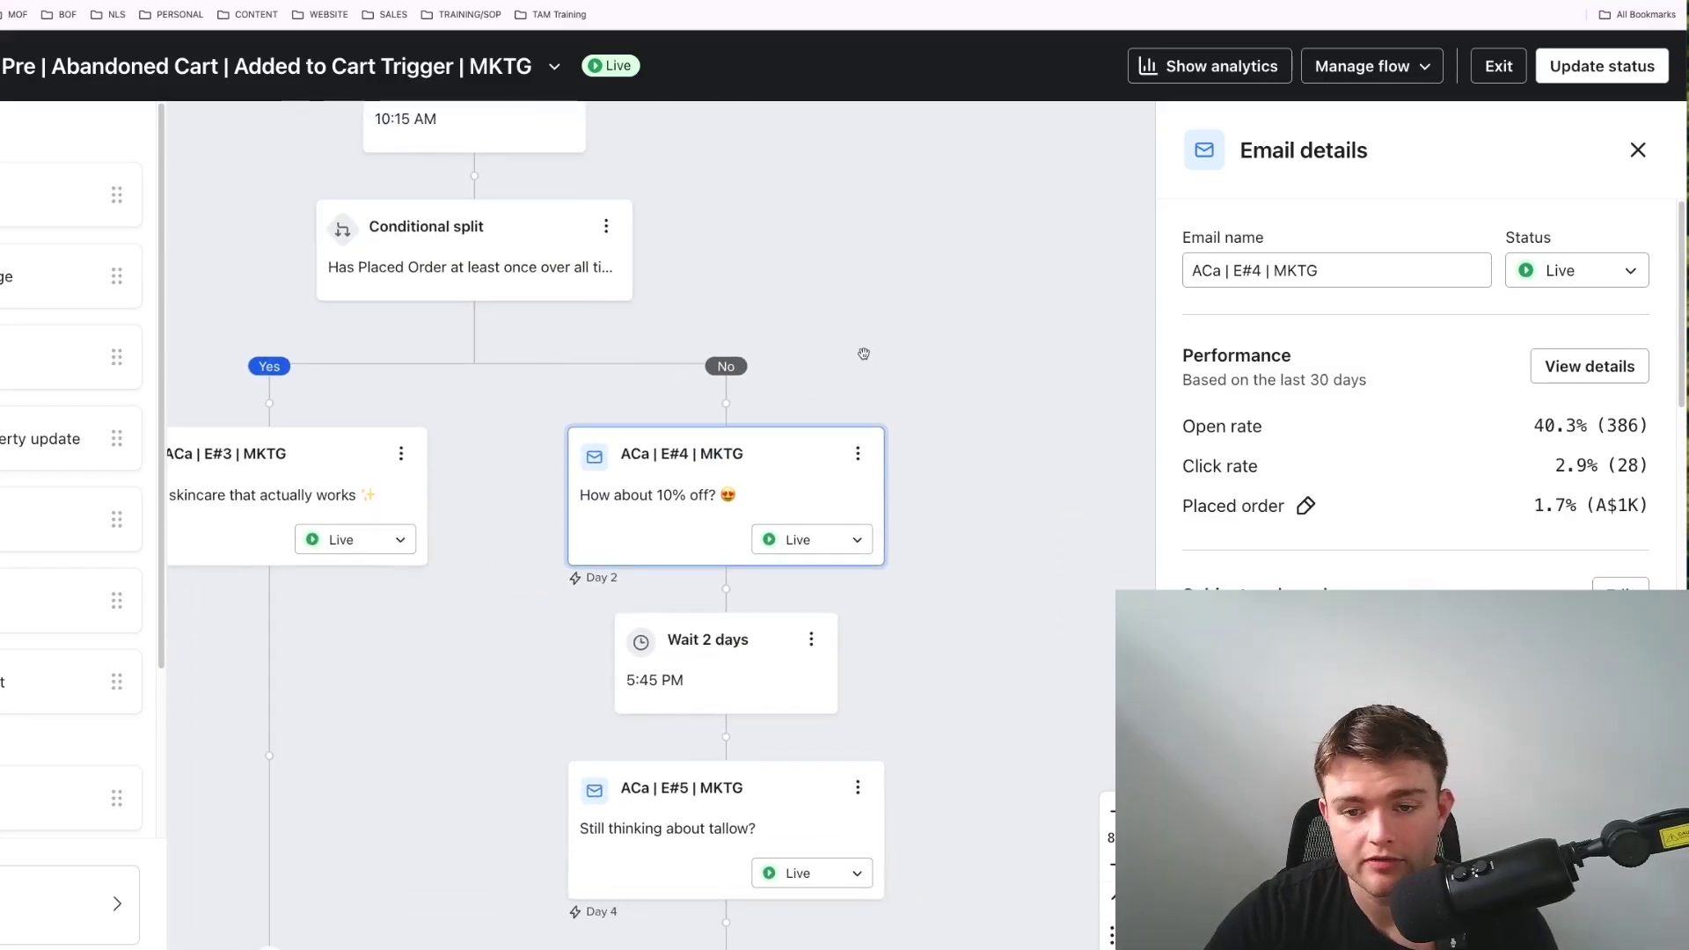
pyautogui.scroll(-3, 984, 378)
pyautogui.scroll(-1, 1047, 527)
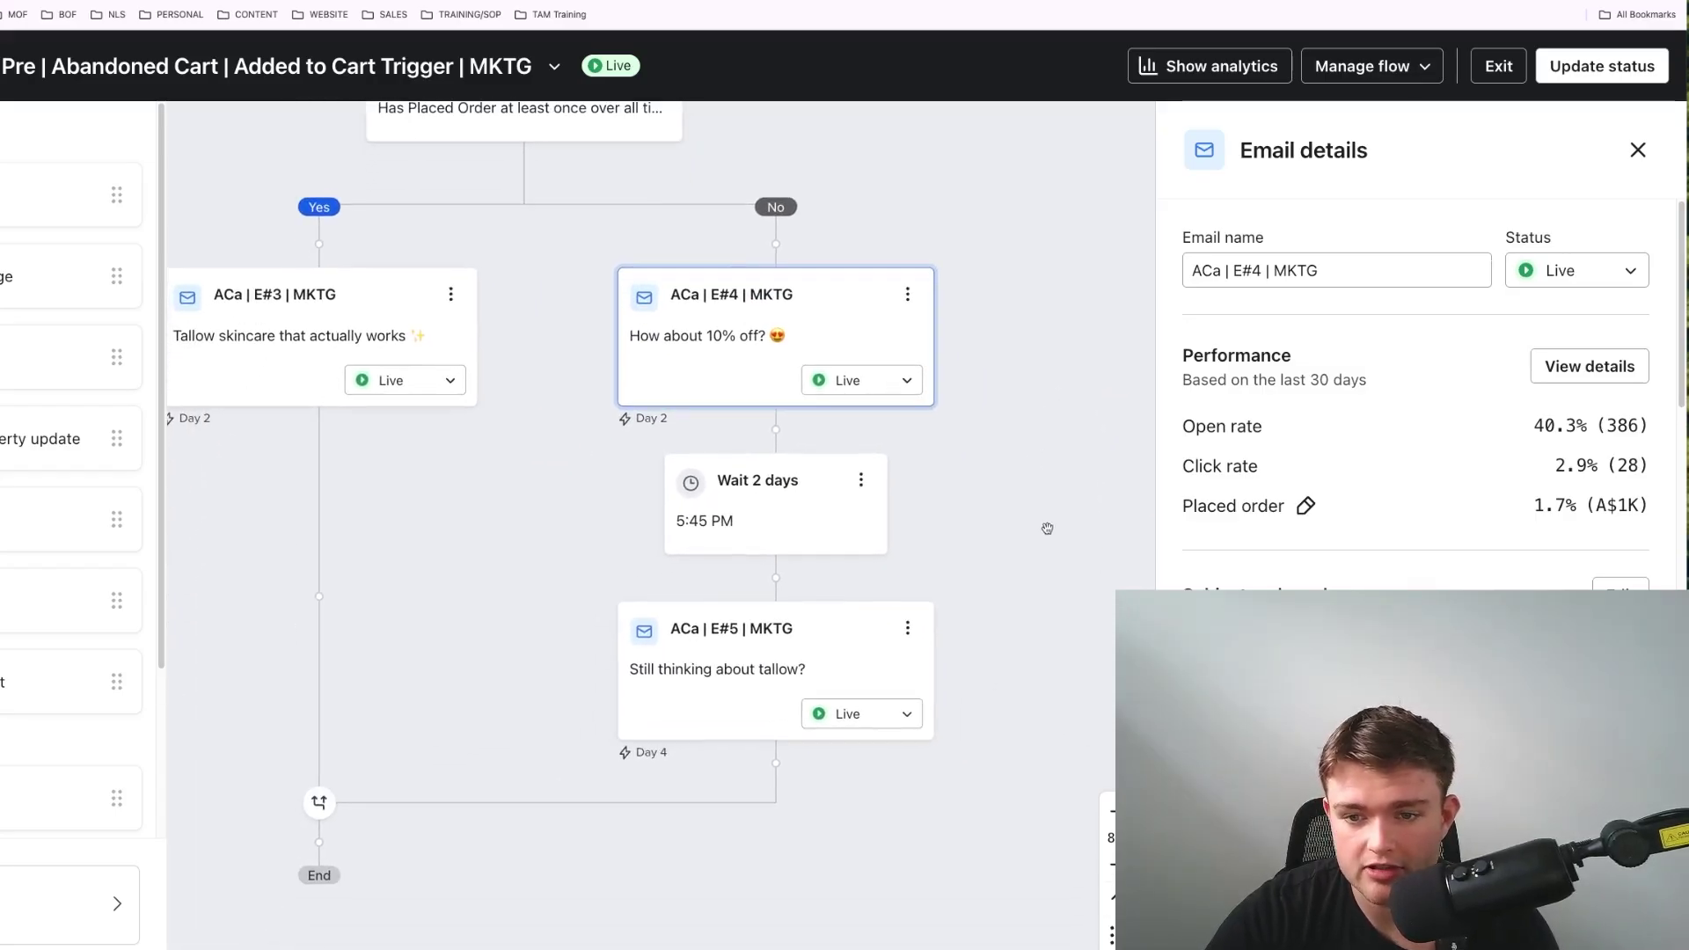
# Step: Examine the subject line, preview text and sender details of ACa | E#4 | MKTG and the wait below it
pyautogui.scroll(-5, 1204, 521)
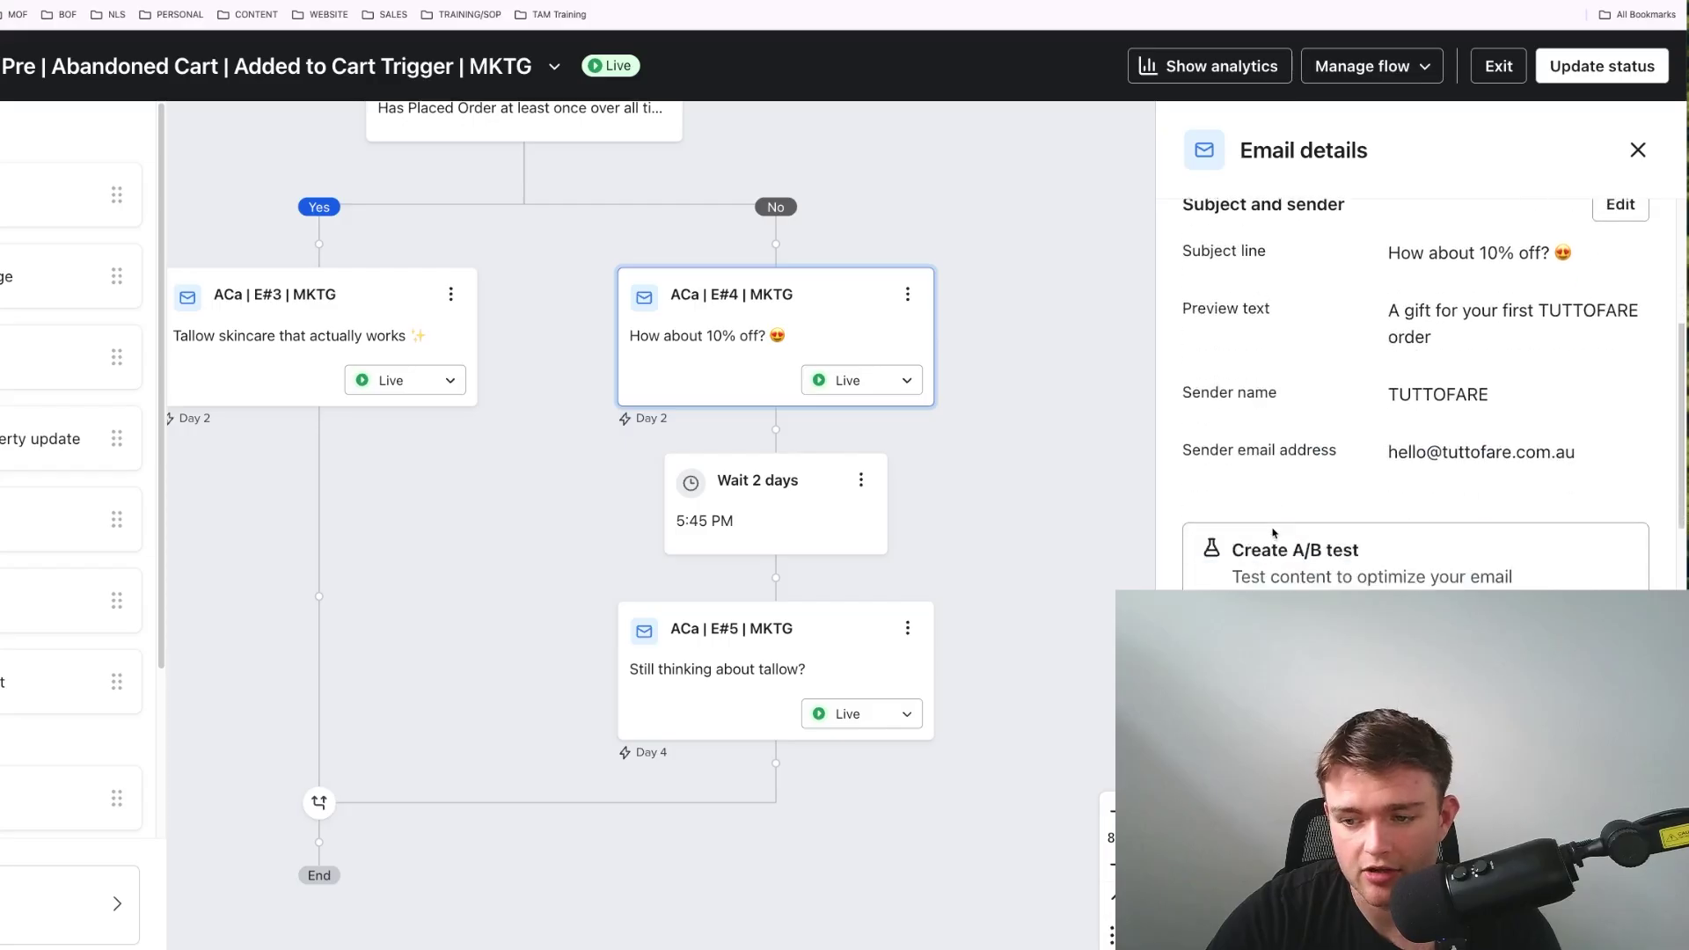
pyautogui.scroll(1, 1273, 534)
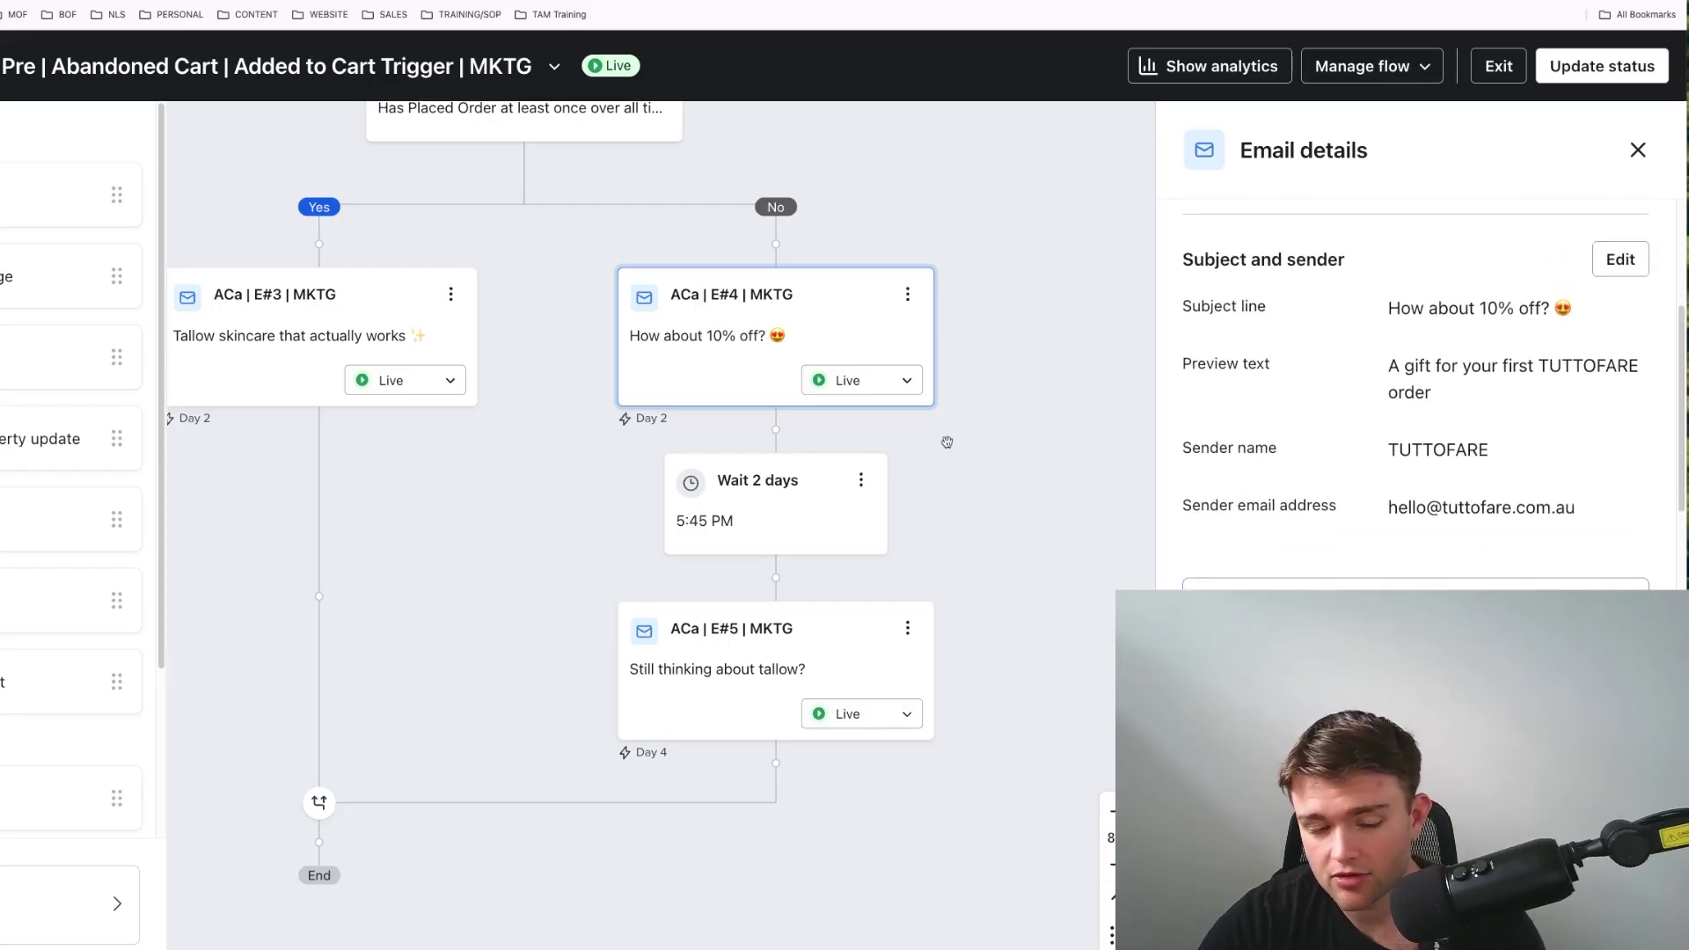
pyautogui.scroll(-1, 814, 506)
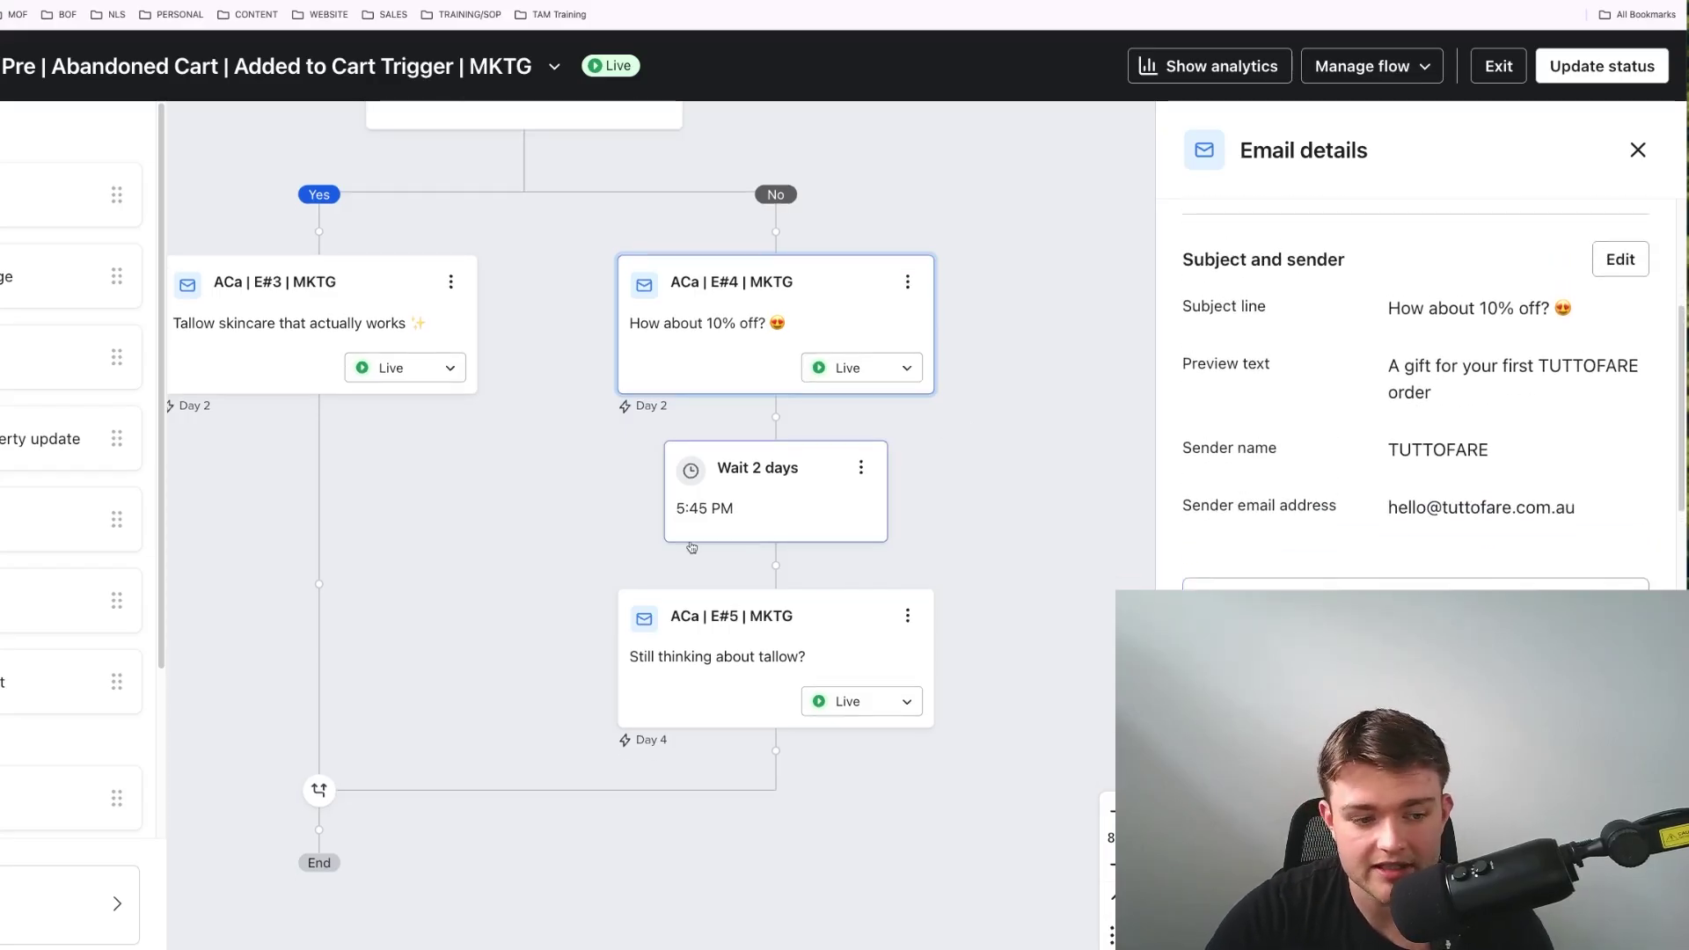
# Step: Switch to the Miro board, look over the Salt Shift abandoned cart email designs, and return to the flow's first emails
pyautogui.scroll(2, 692, 547)
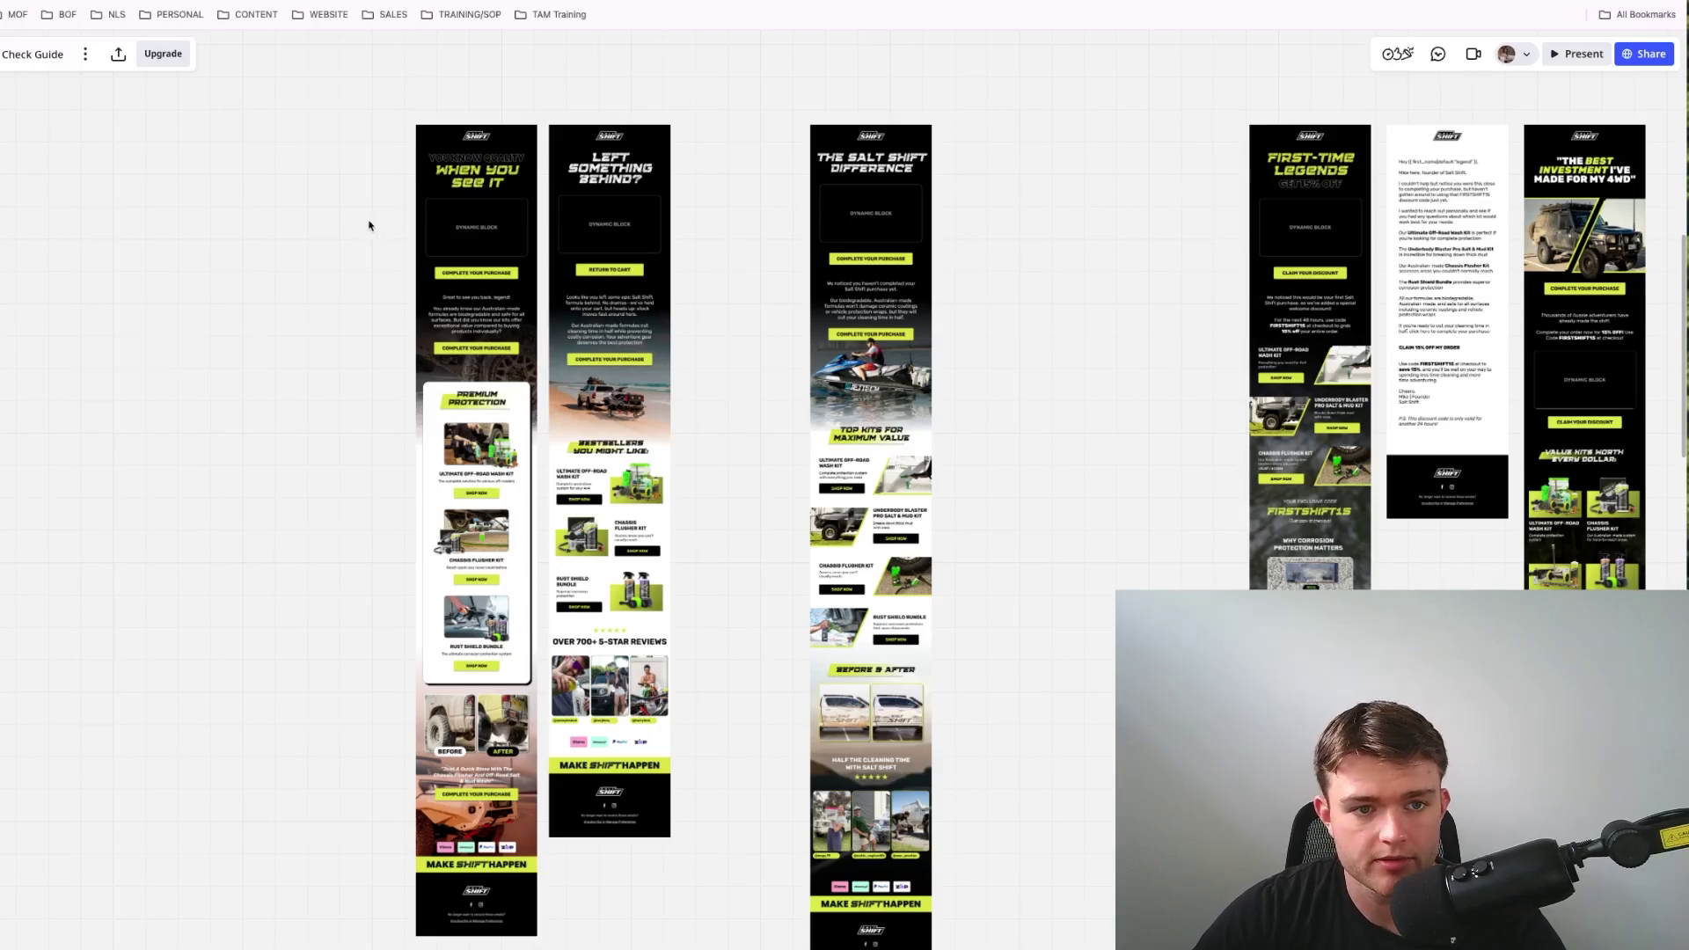
pyautogui.hscroll(2, 364, 232)
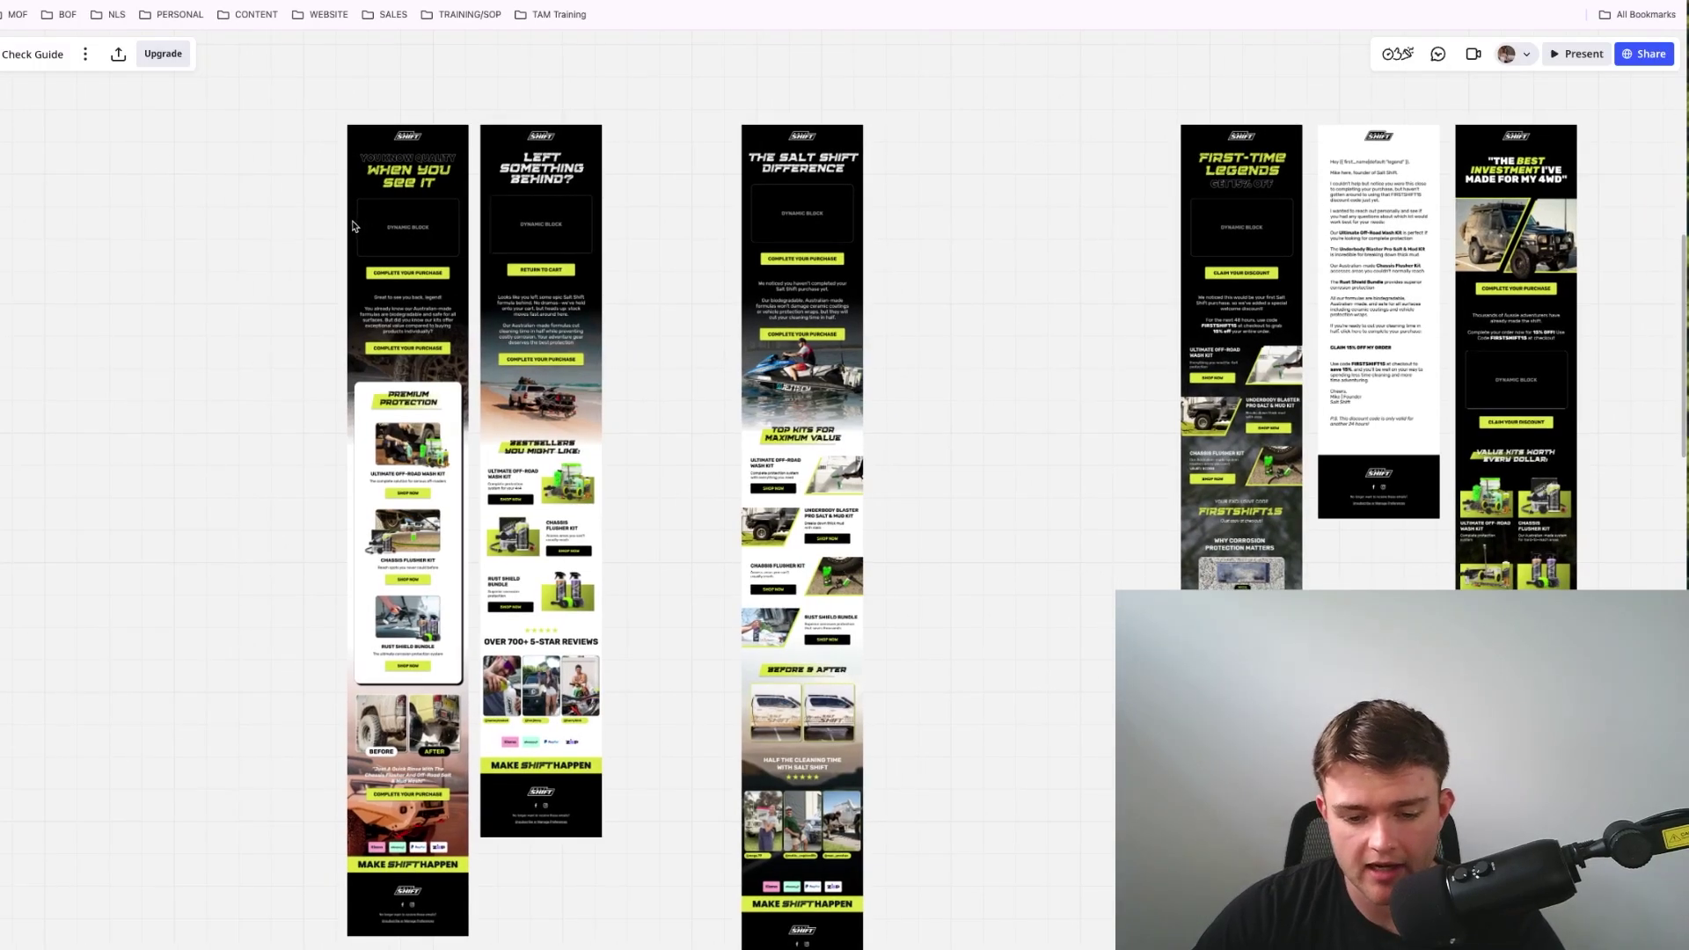
pyautogui.scroll(2, 422, 156)
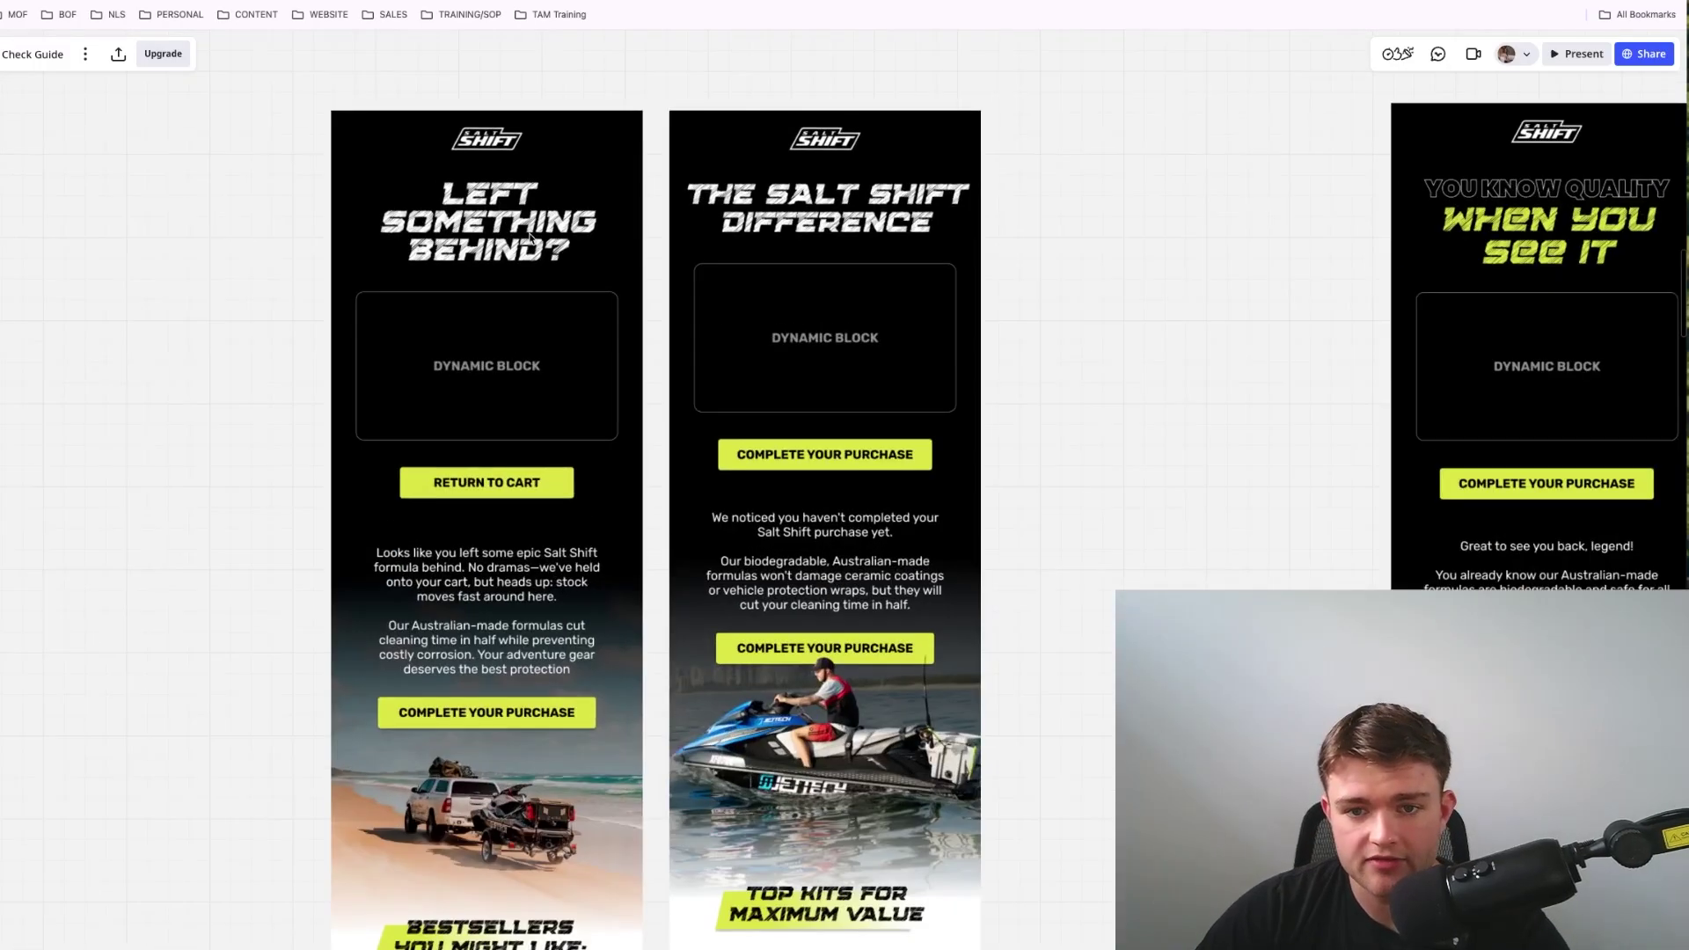
pyautogui.scroll(-1, 511, 226)
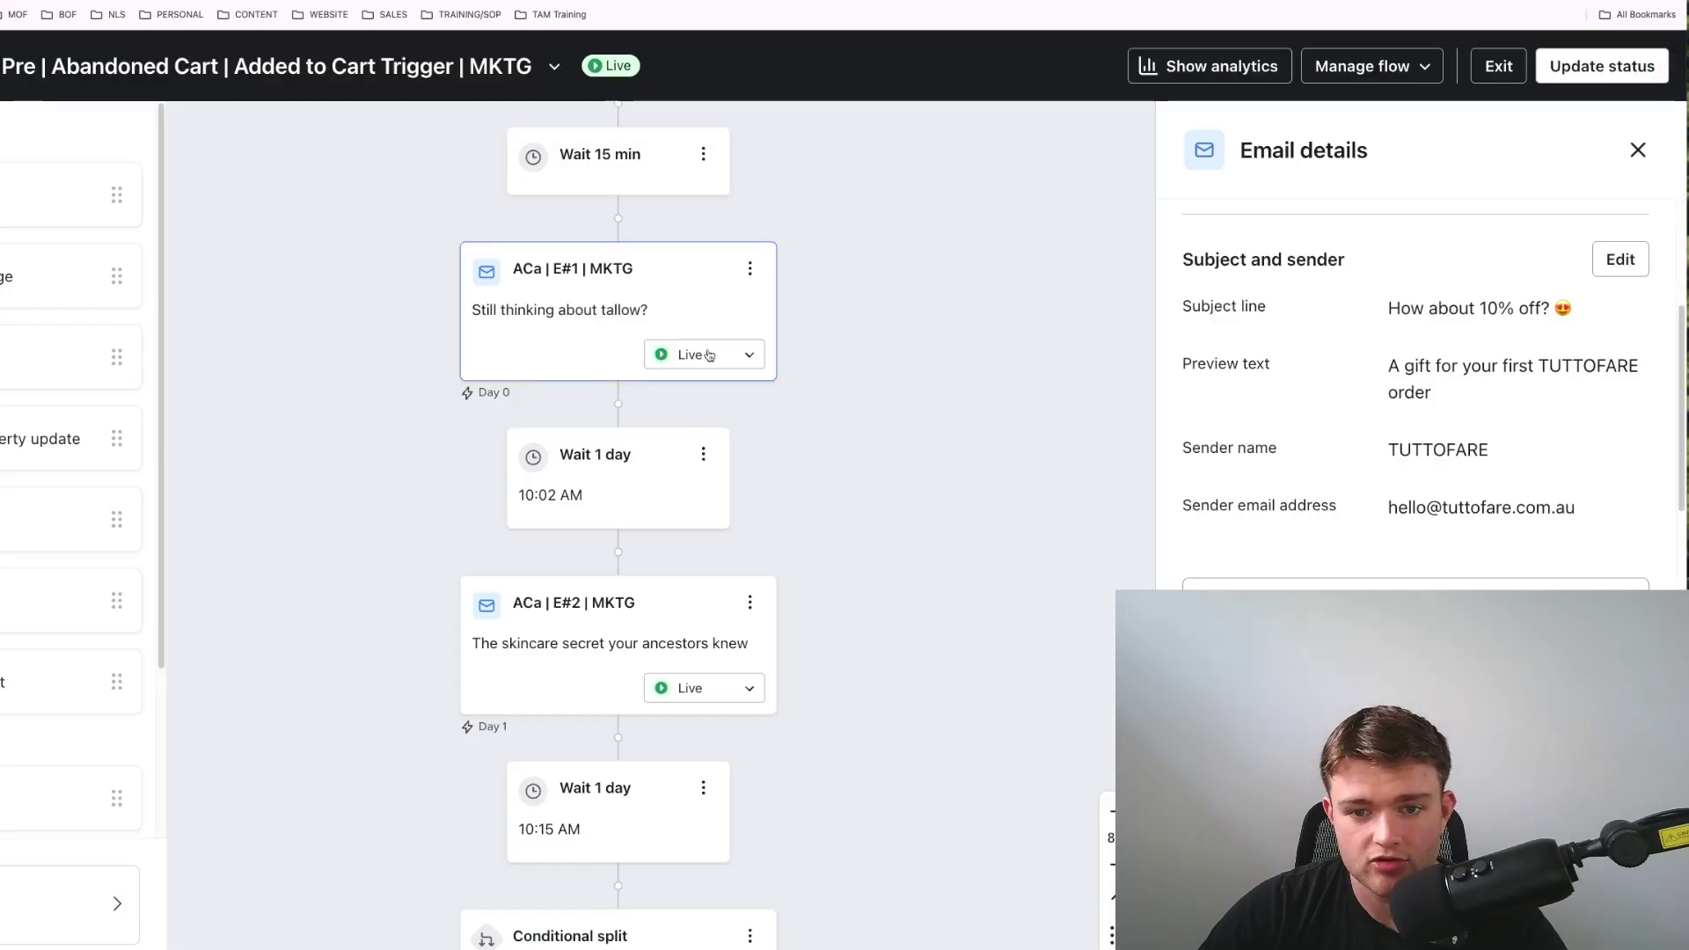
# Step: Switch from the flow's first emails to the Miro board and examine the "Left Something Behind?" email down to its reviews and payment logos
pyautogui.scroll(1, 810, 405)
pyautogui.scroll(5, 646, 370)
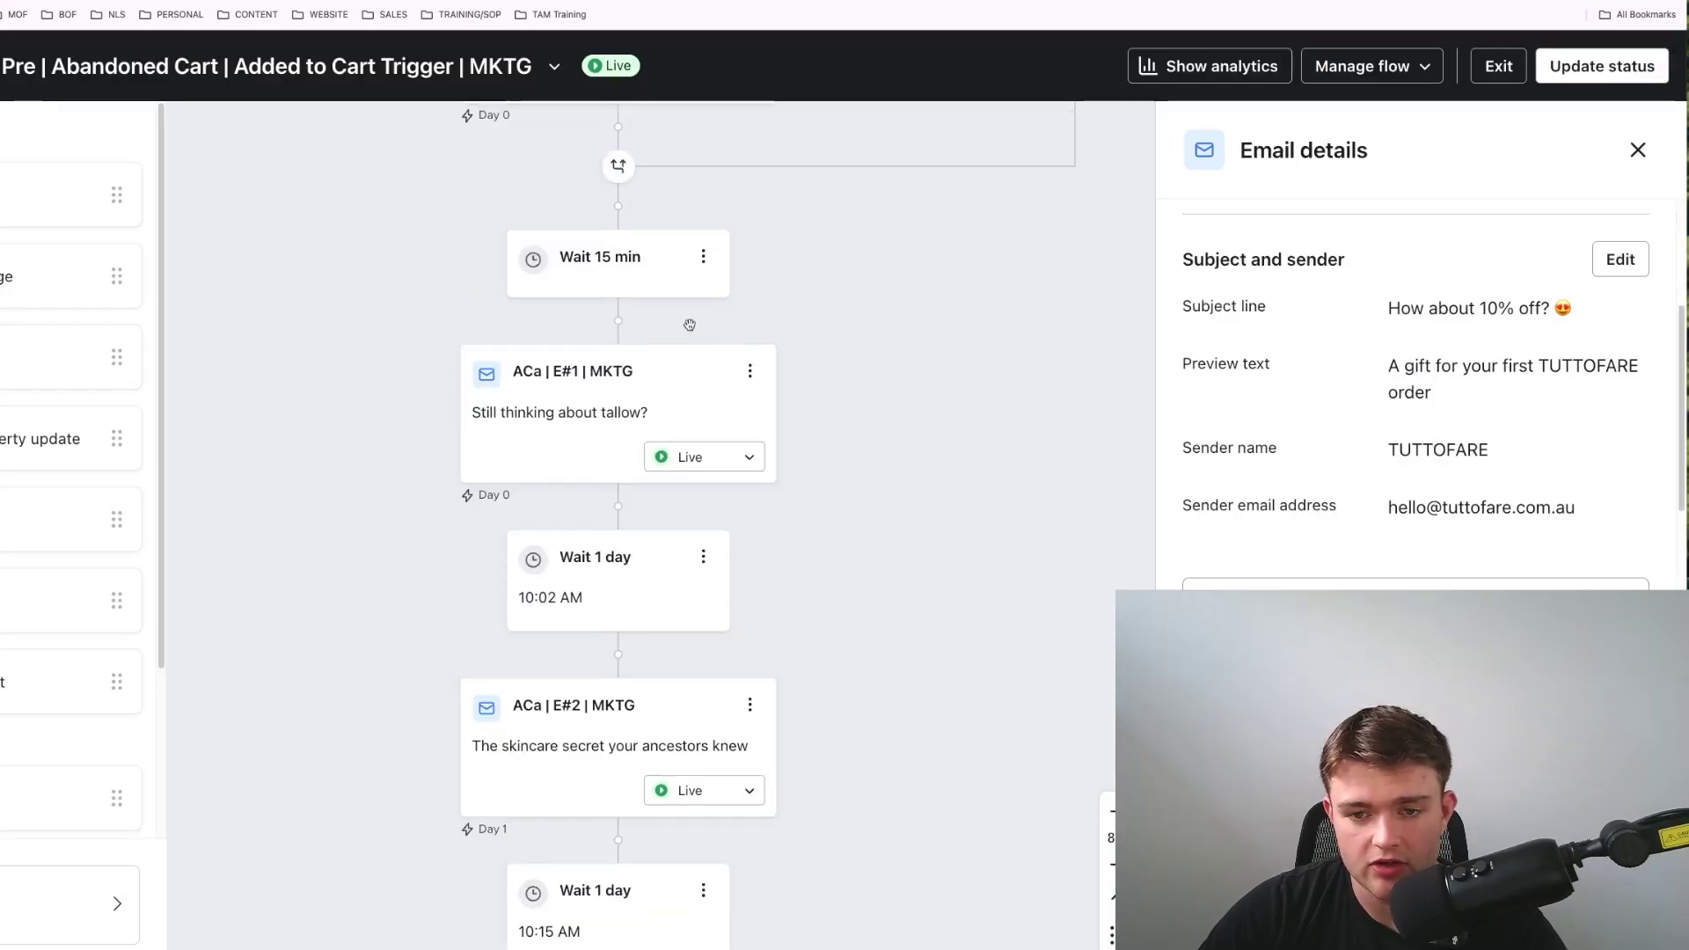
pyautogui.scroll(-1, 654, 417)
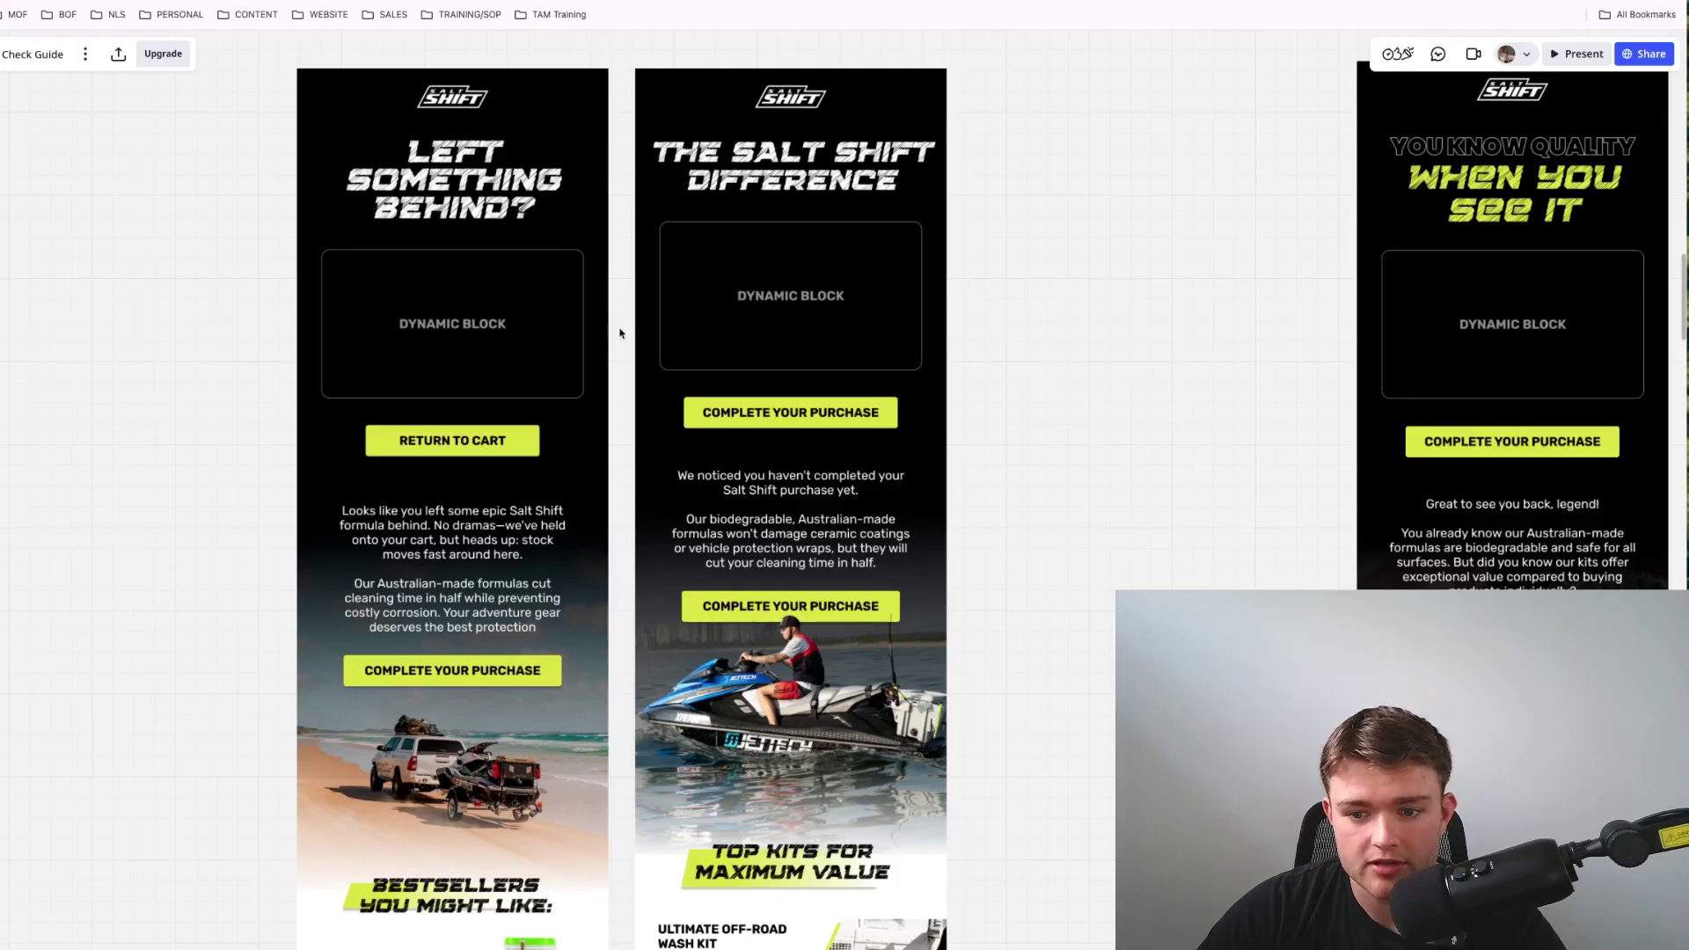
pyautogui.scroll(-5, 651, 332)
pyautogui.scroll(-10, 651, 332)
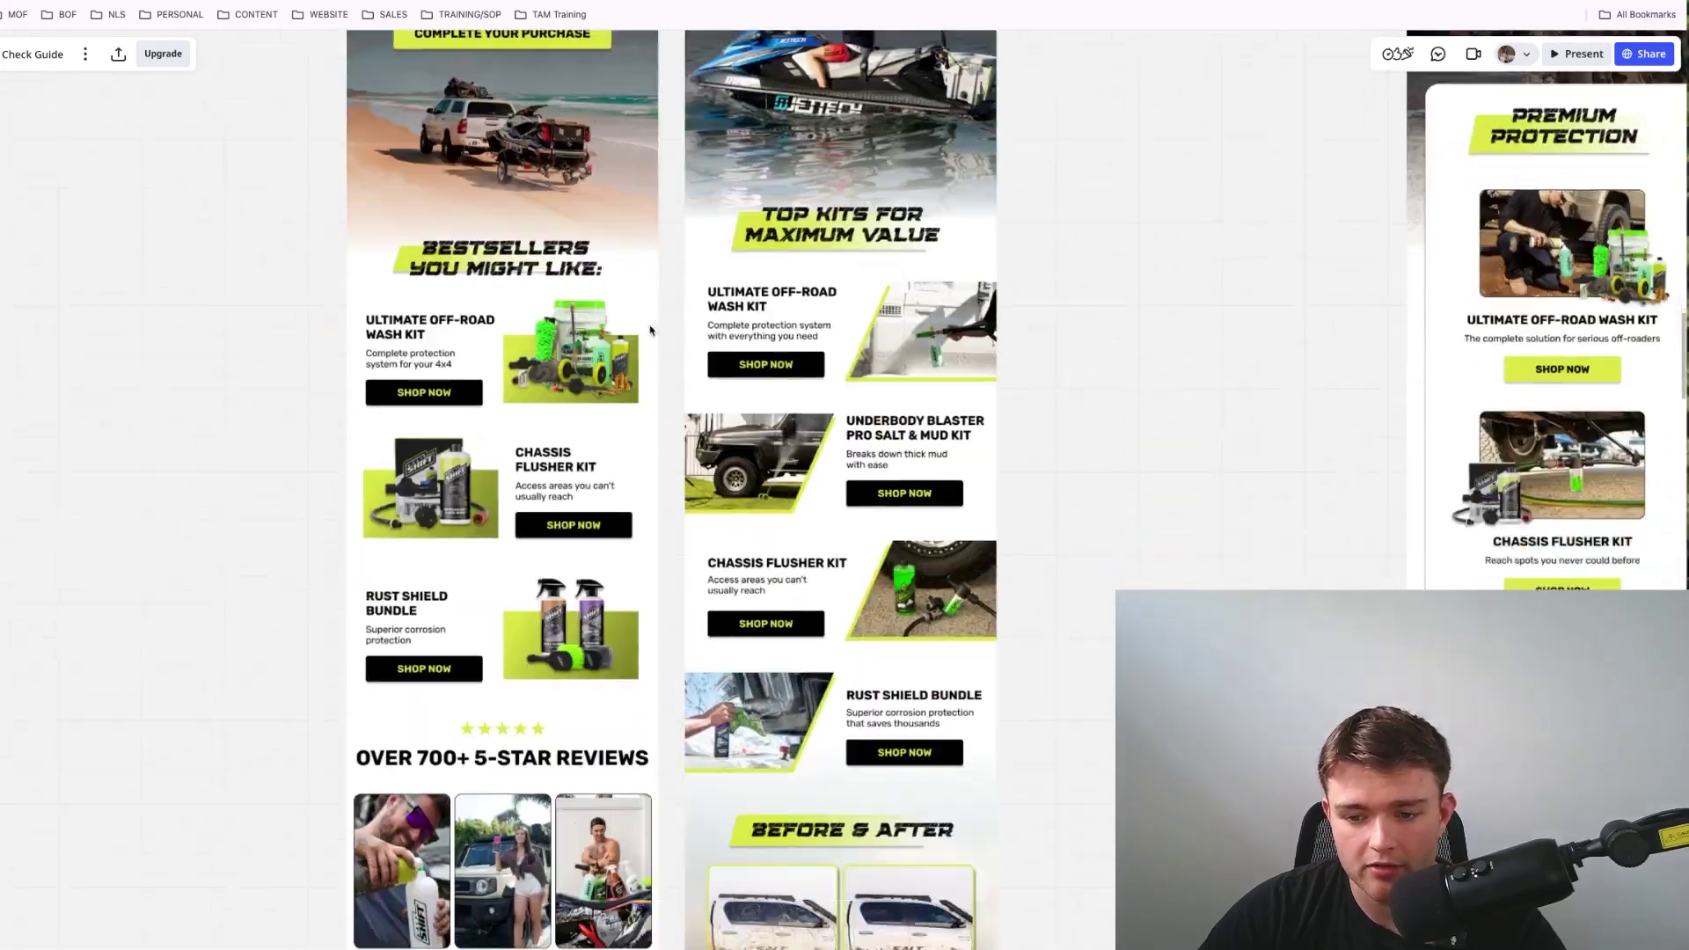
pyautogui.scroll(-2, 646, 332)
pyautogui.scroll(5, 646, 332)
pyautogui.scroll(-2, 610, 214)
pyautogui.scroll(-3, 602, 458)
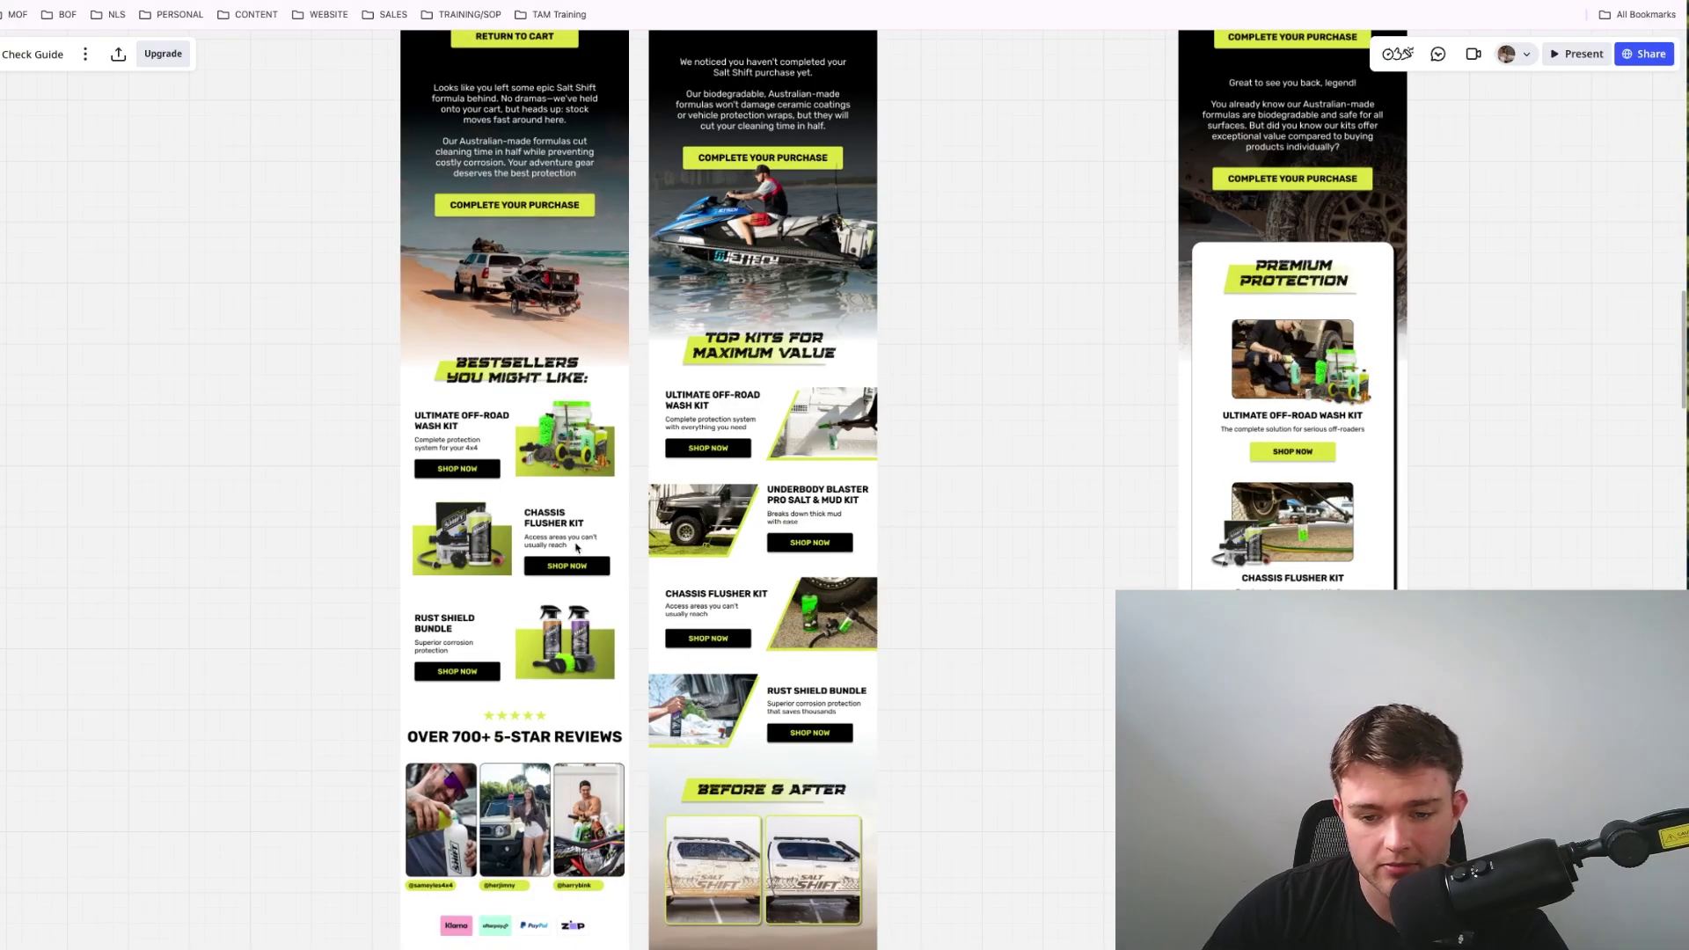
pyautogui.scroll(-2, 550, 774)
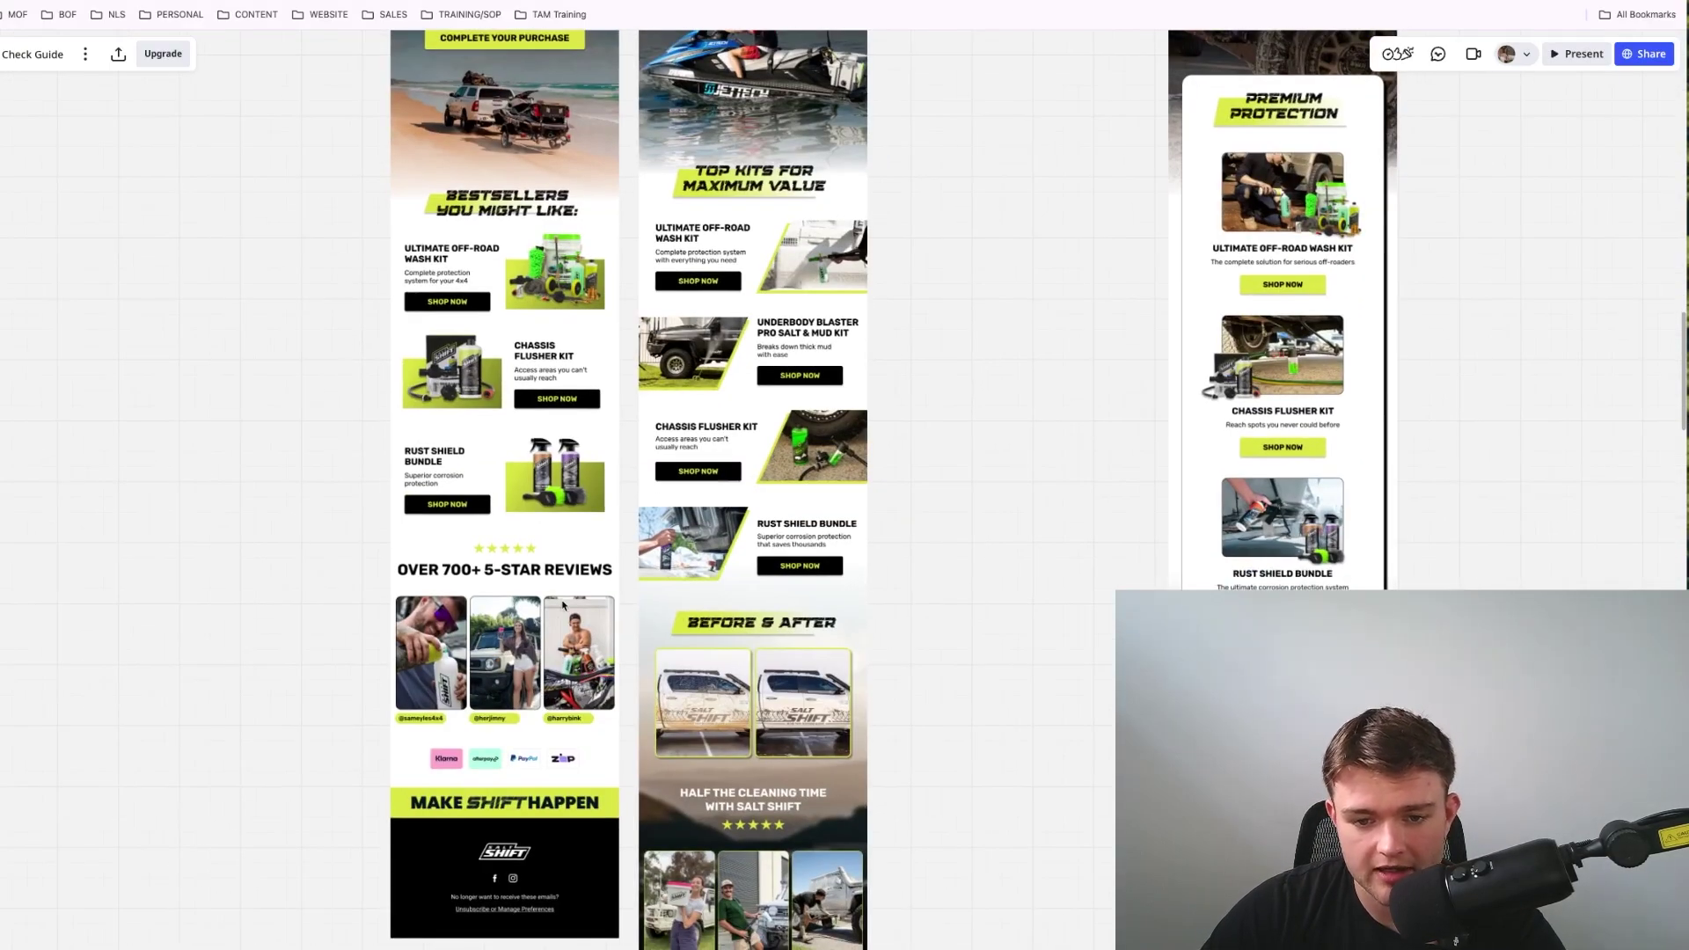
# Step: Examine "The Salt Shift Difference" email from its dynamic block through the top kits to the before and after and review sections
pyautogui.scroll(8, 515, 605)
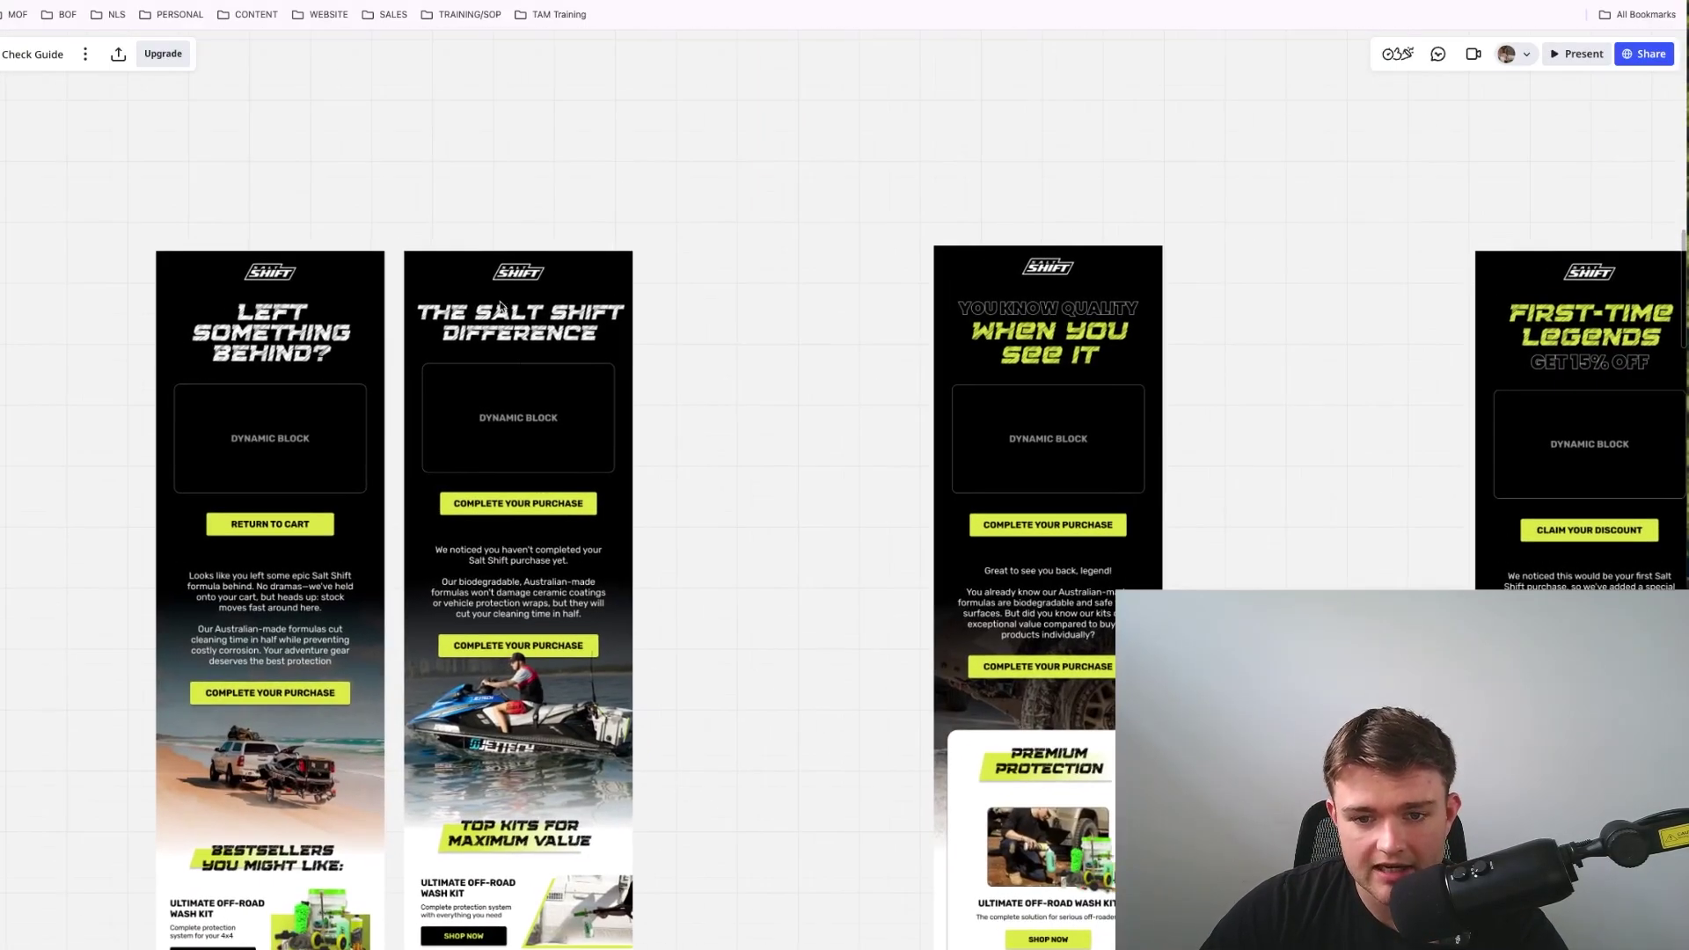
pyautogui.scroll(4, 497, 332)
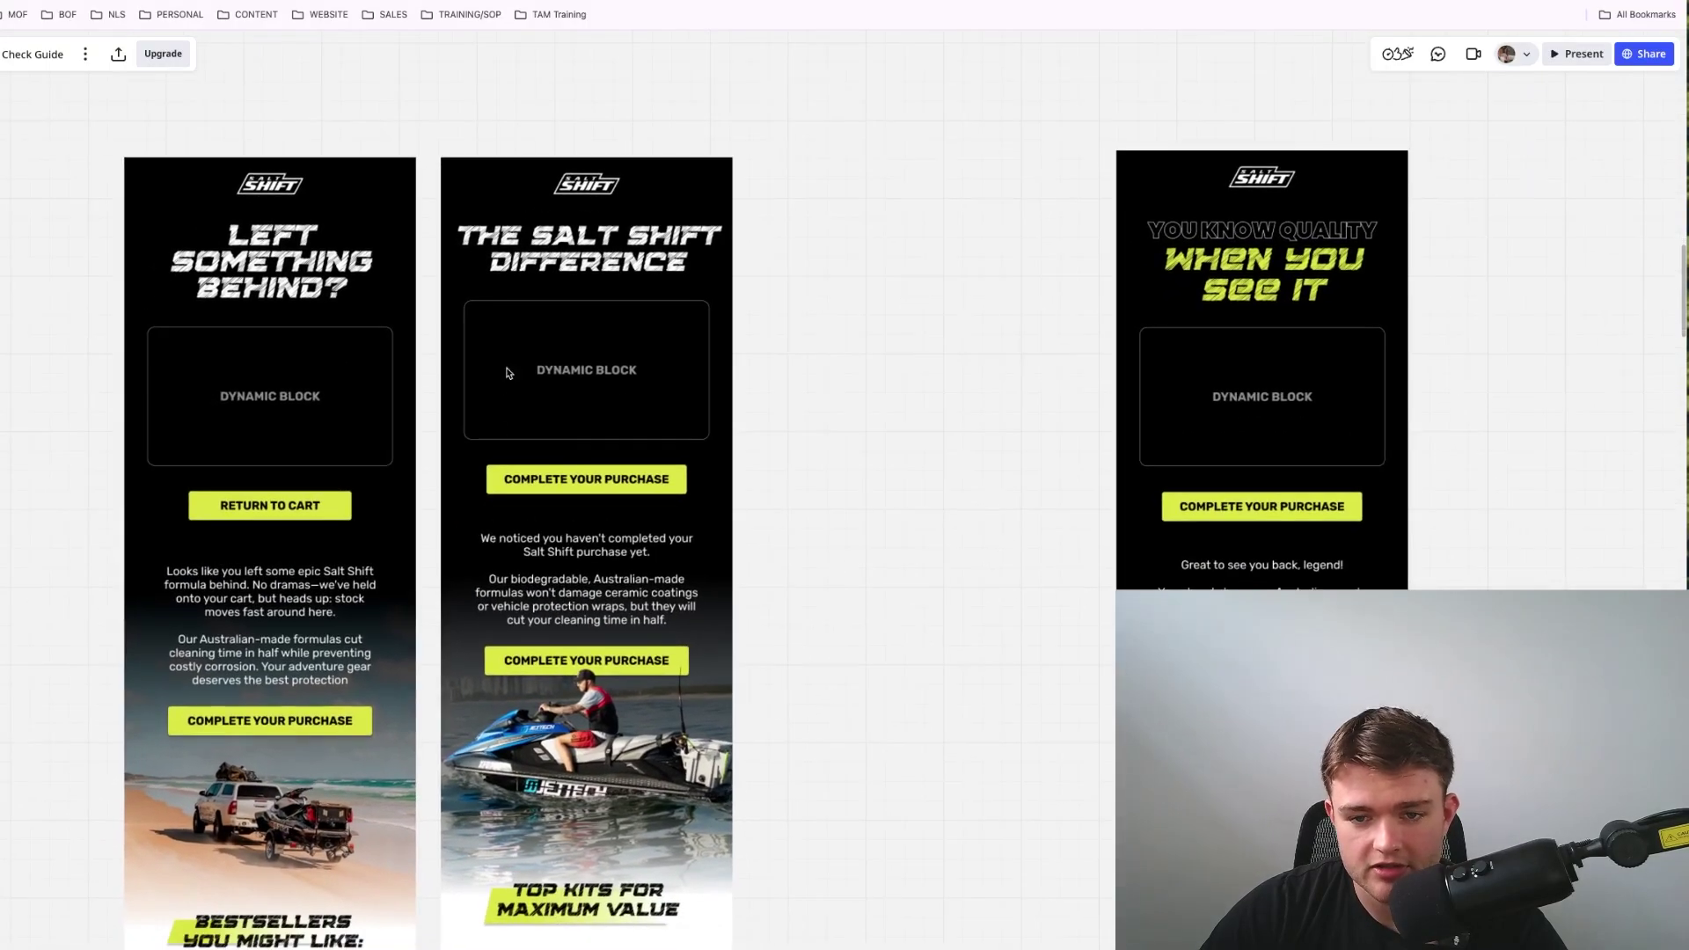
pyautogui.moveTo(602, 444); pyautogui.dragTo(629, 174)
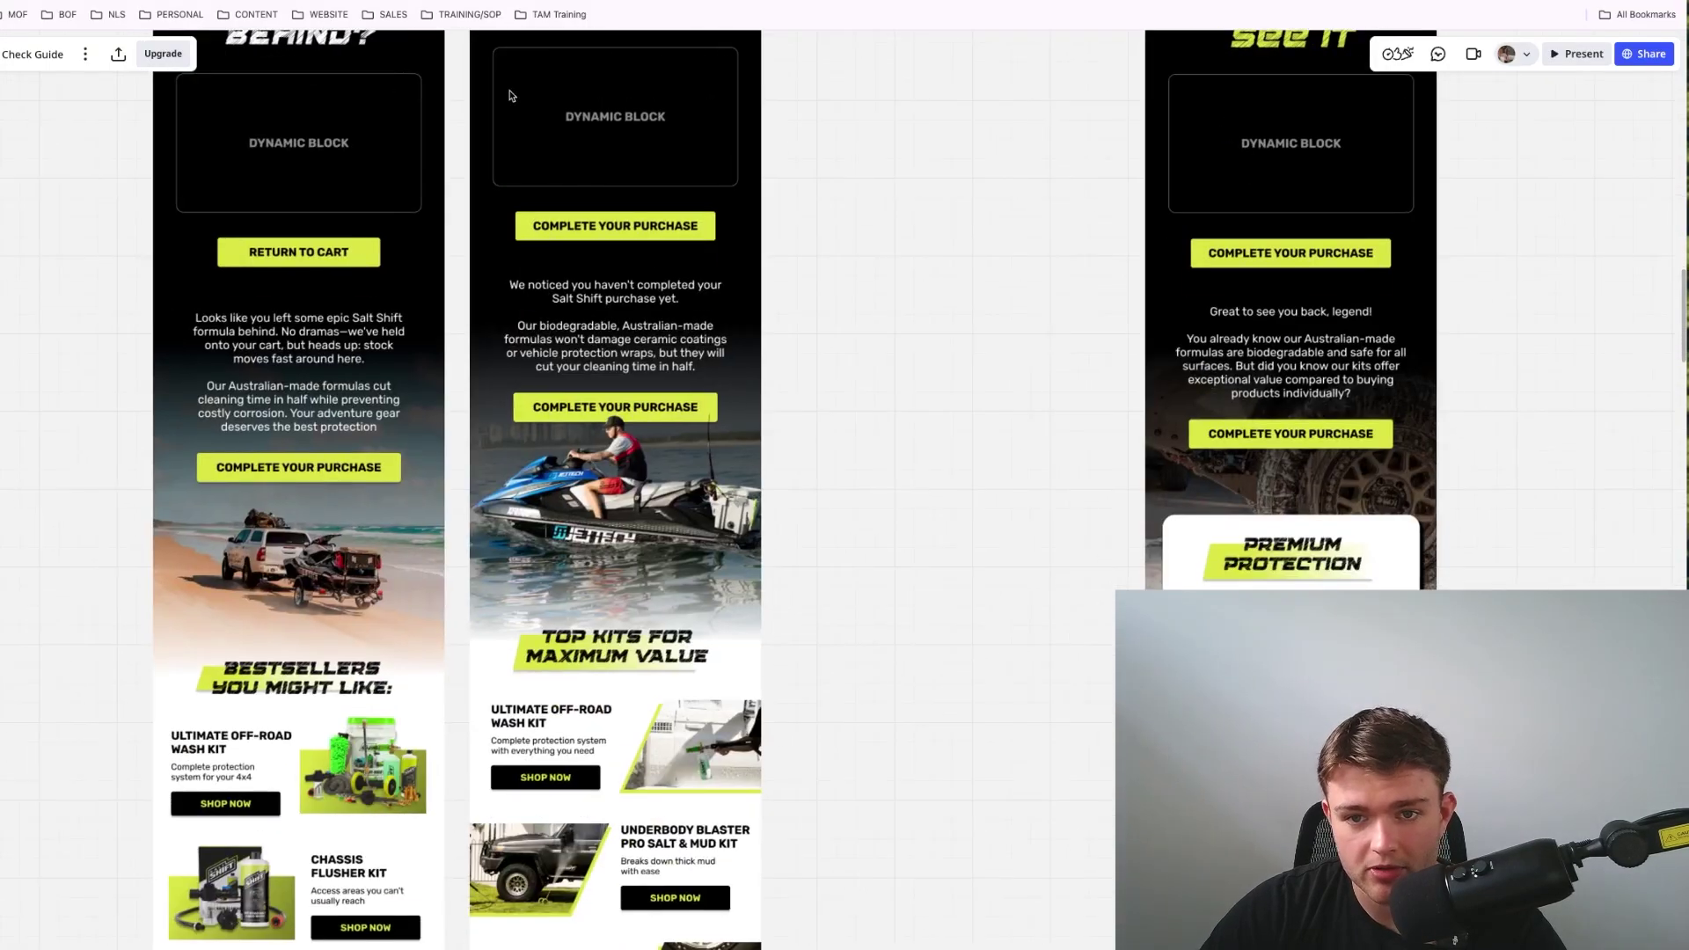
pyautogui.scroll(-3, 623, 528)
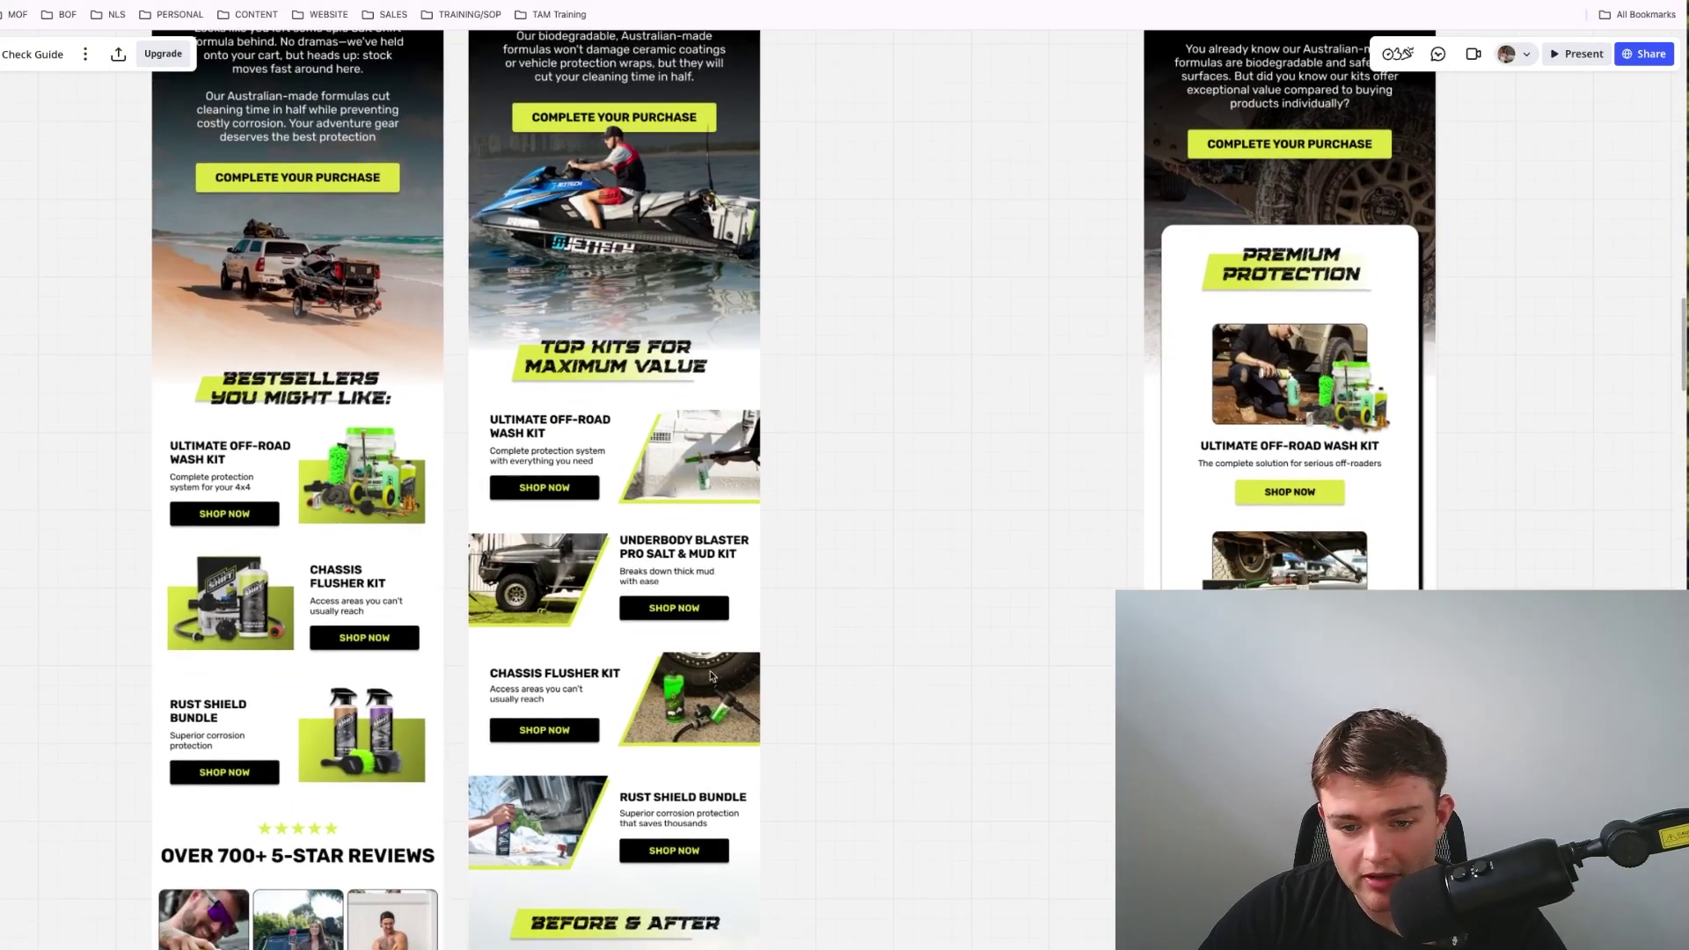
pyautogui.scroll(-5, 711, 676)
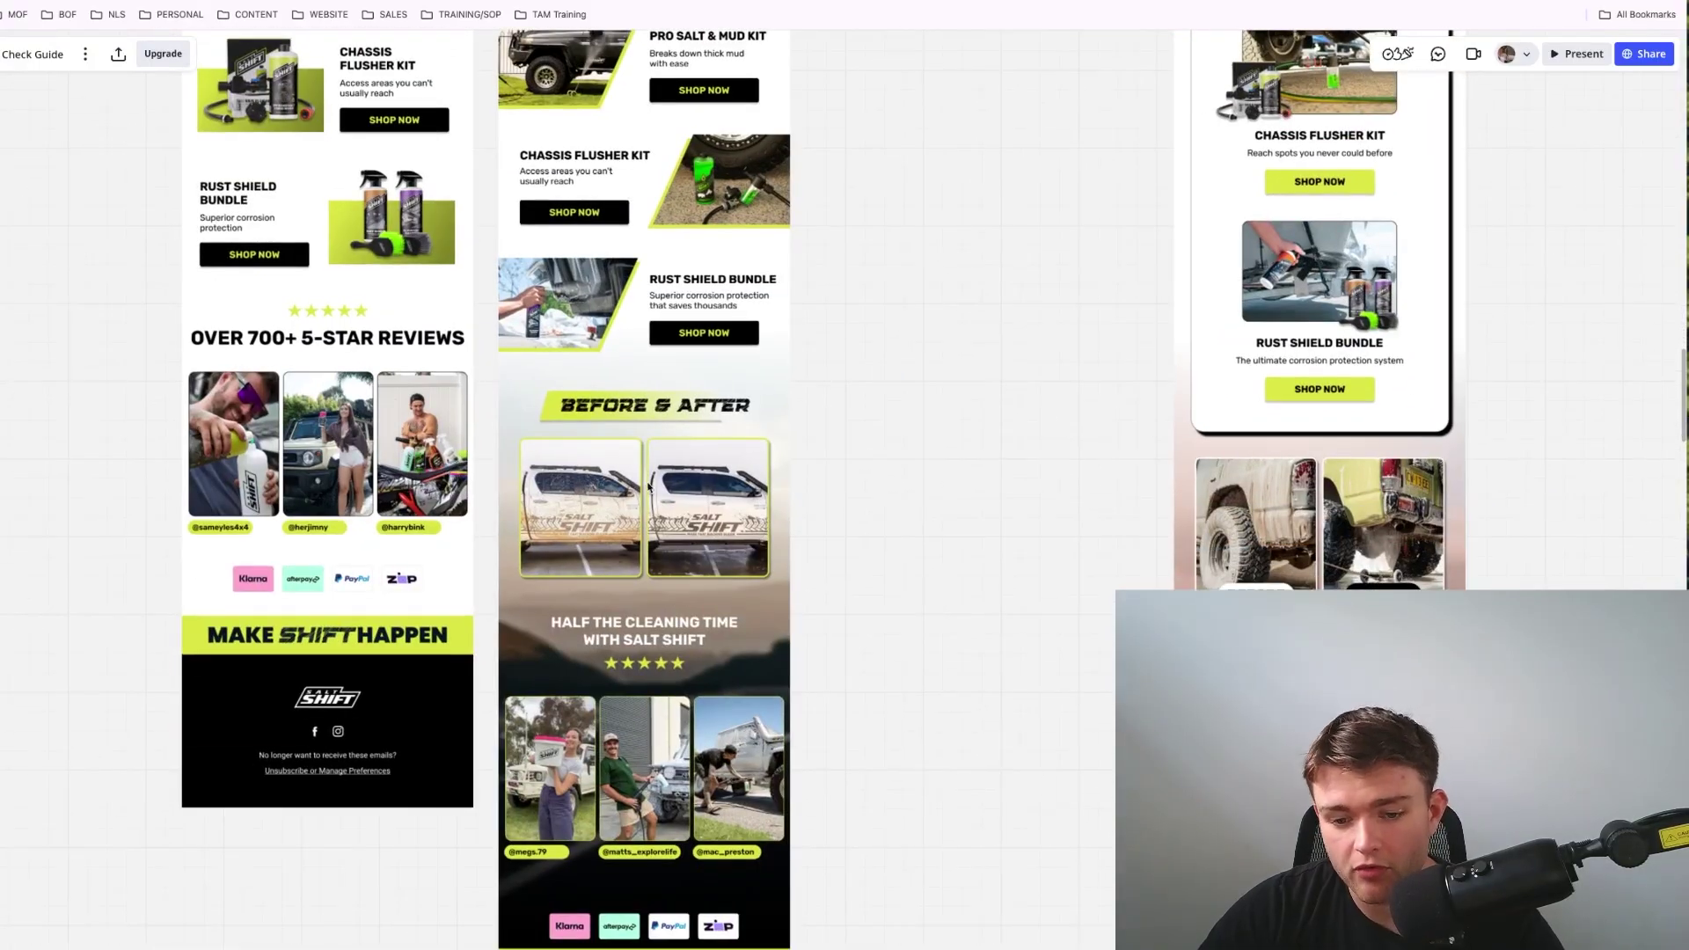
pyautogui.scroll(1, 631, 598)
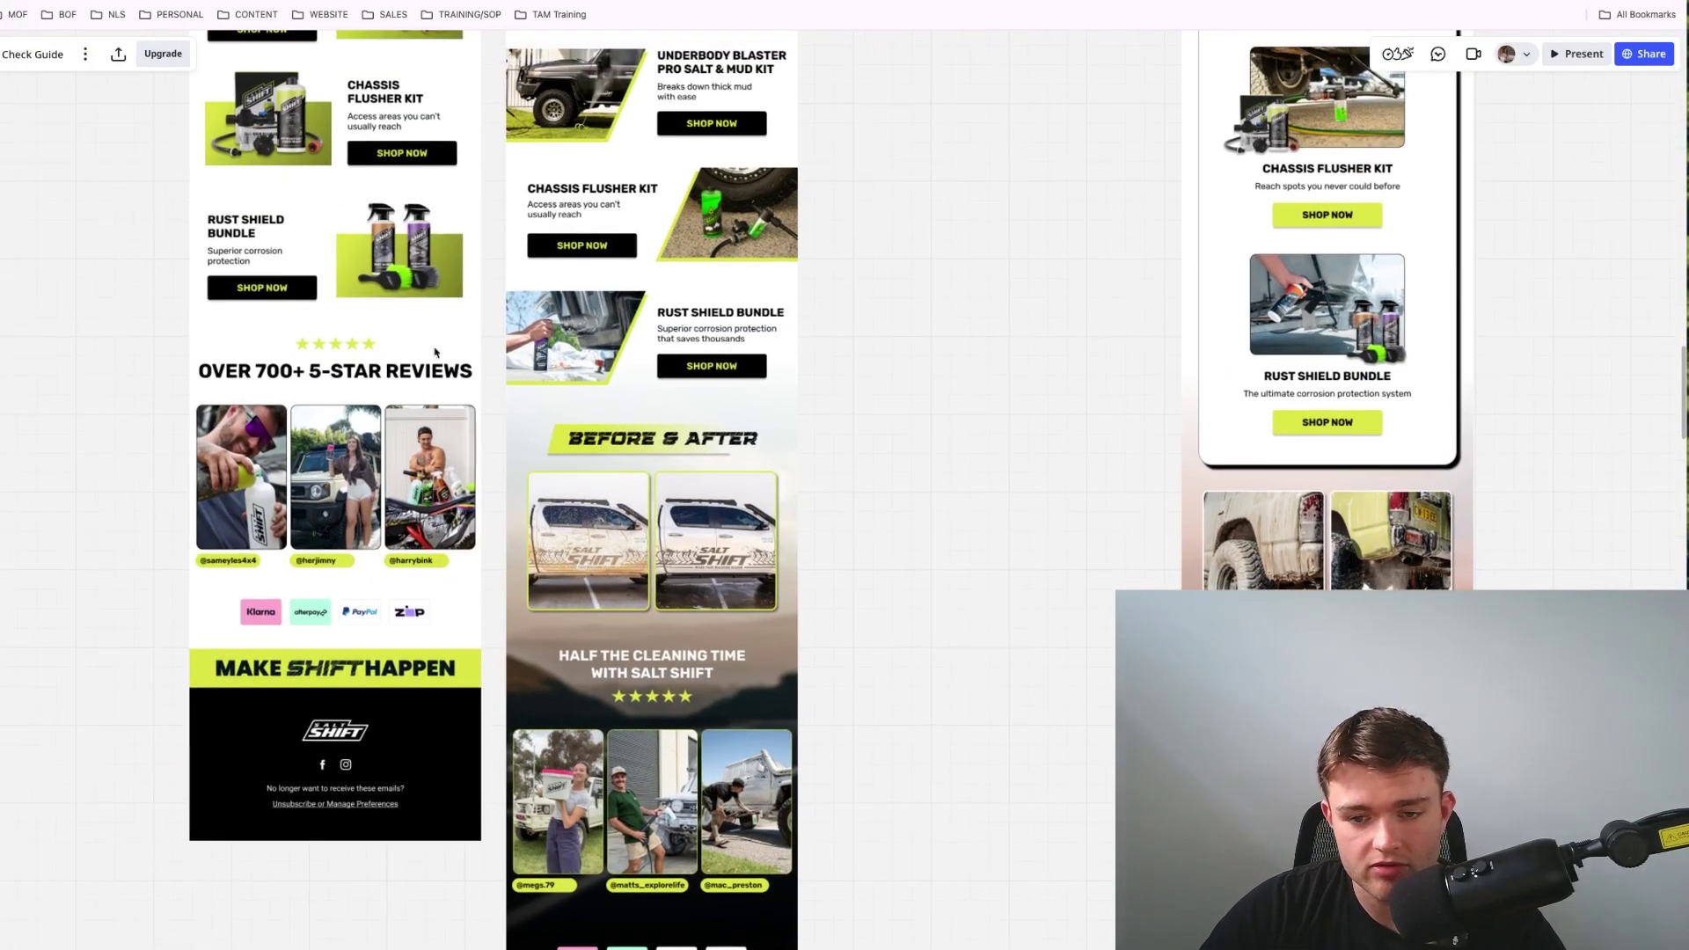
# Step: Compare the layouts of the first two Salt Shift cart emails side by side, from their headlines to their footers
pyautogui.scroll(15, 609, 482)
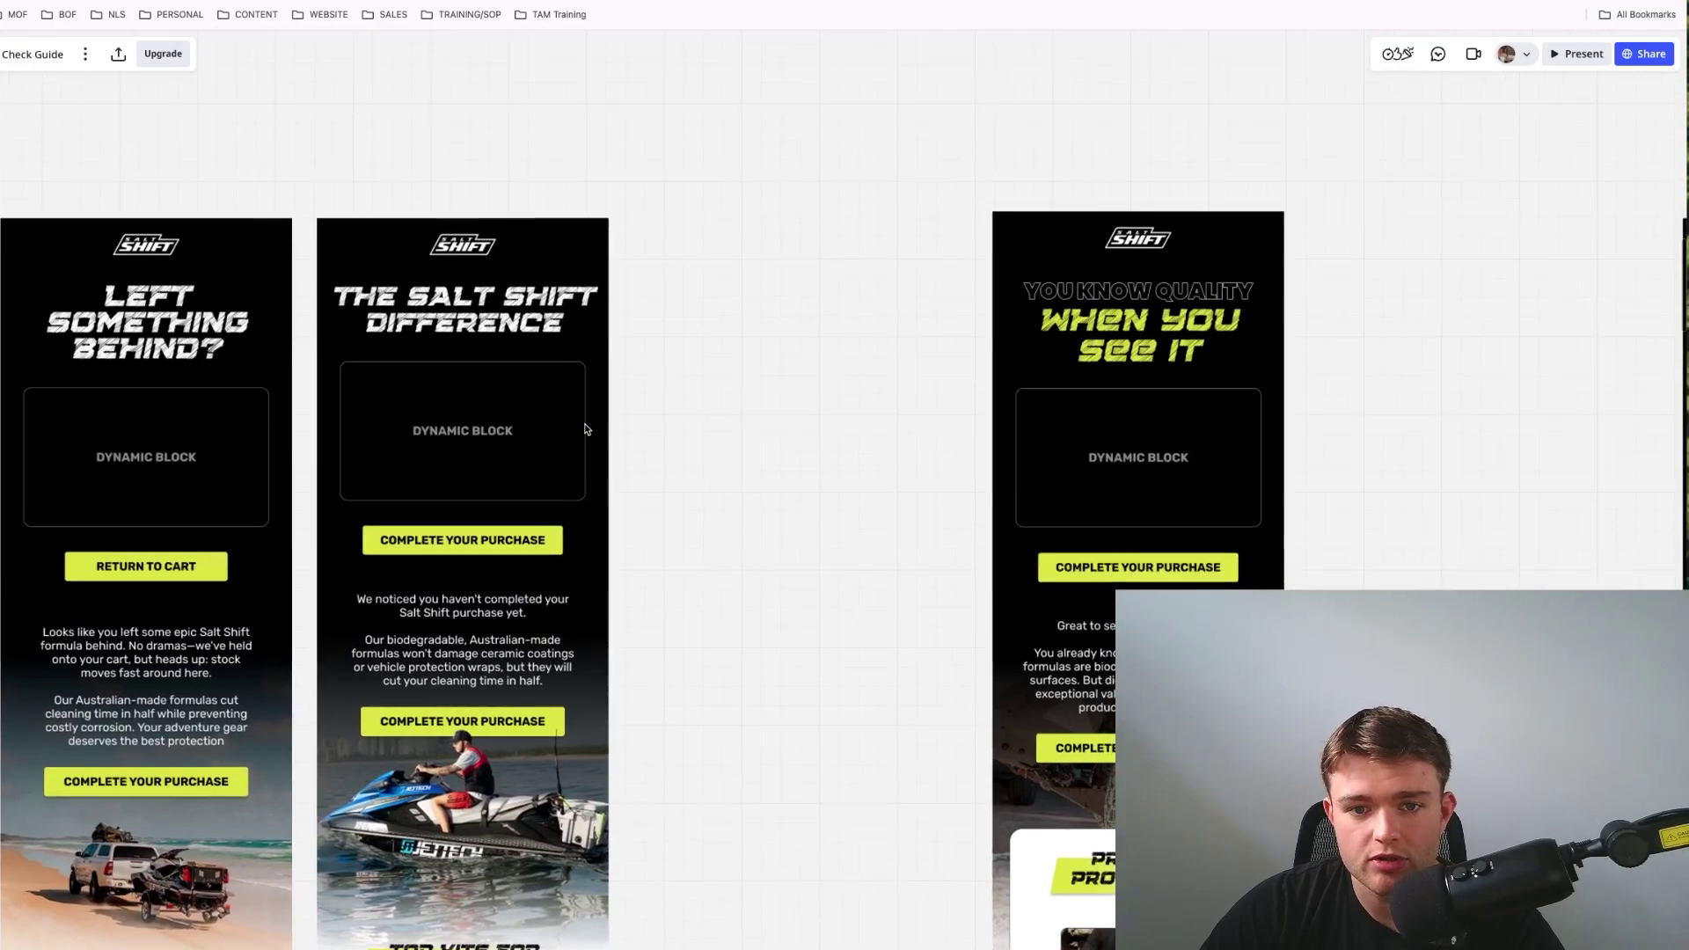
pyautogui.scroll(-4, 531, 373)
pyautogui.hscroll(-2, 524, 290)
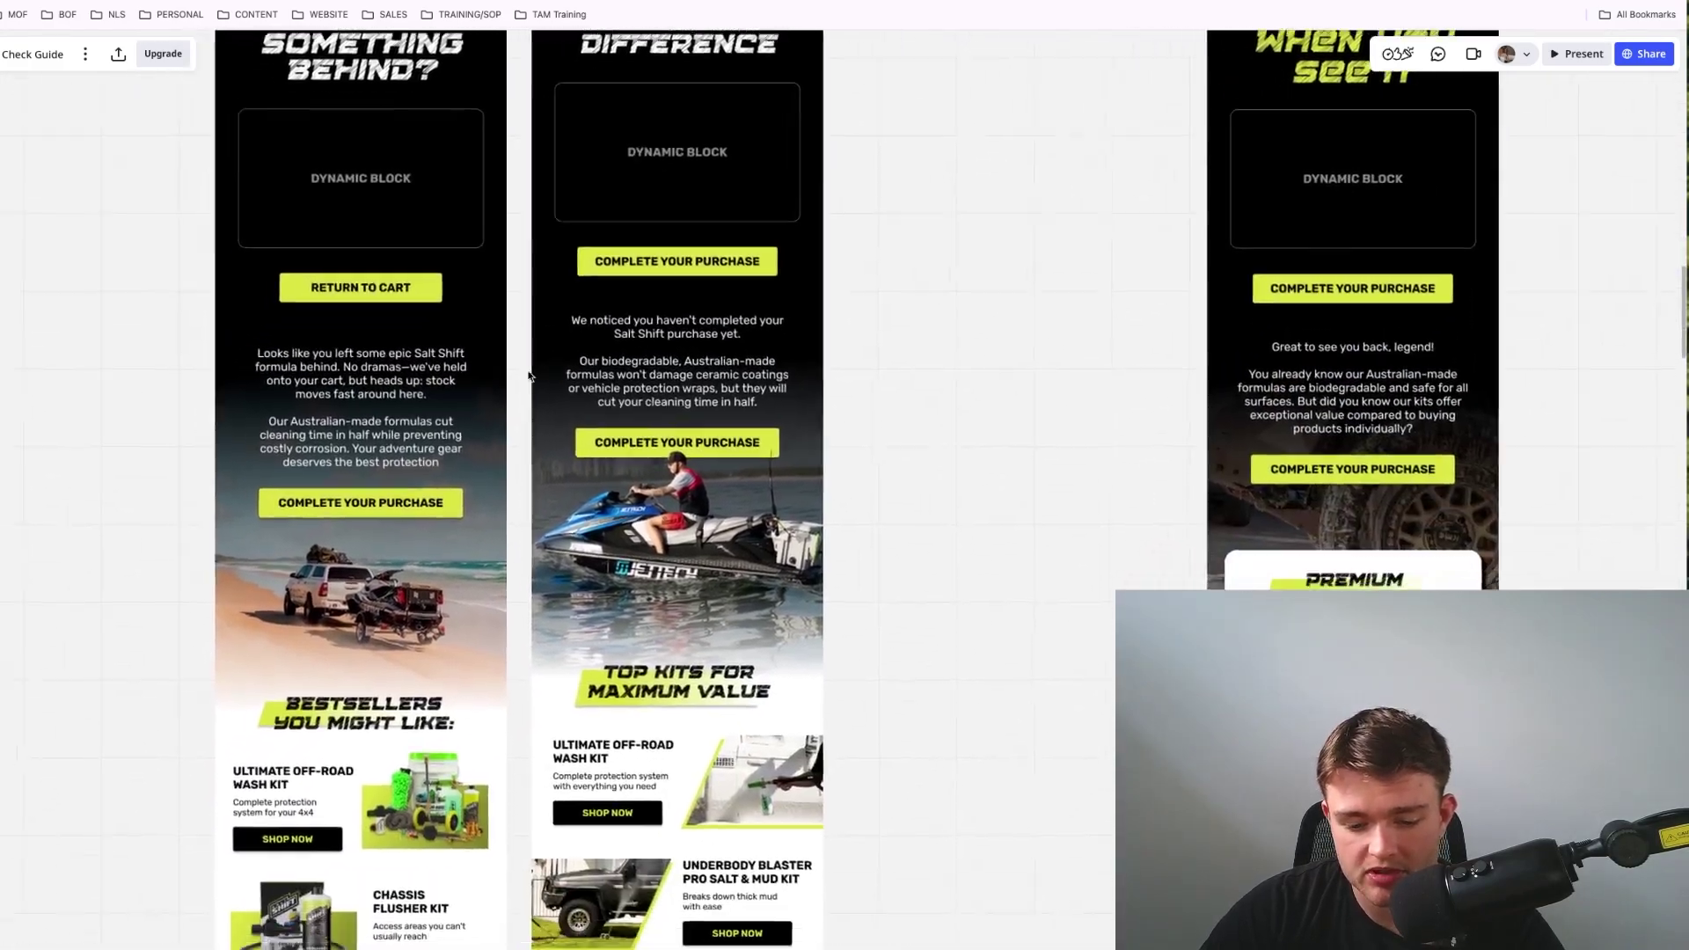
pyautogui.scroll(-10, 519, 228)
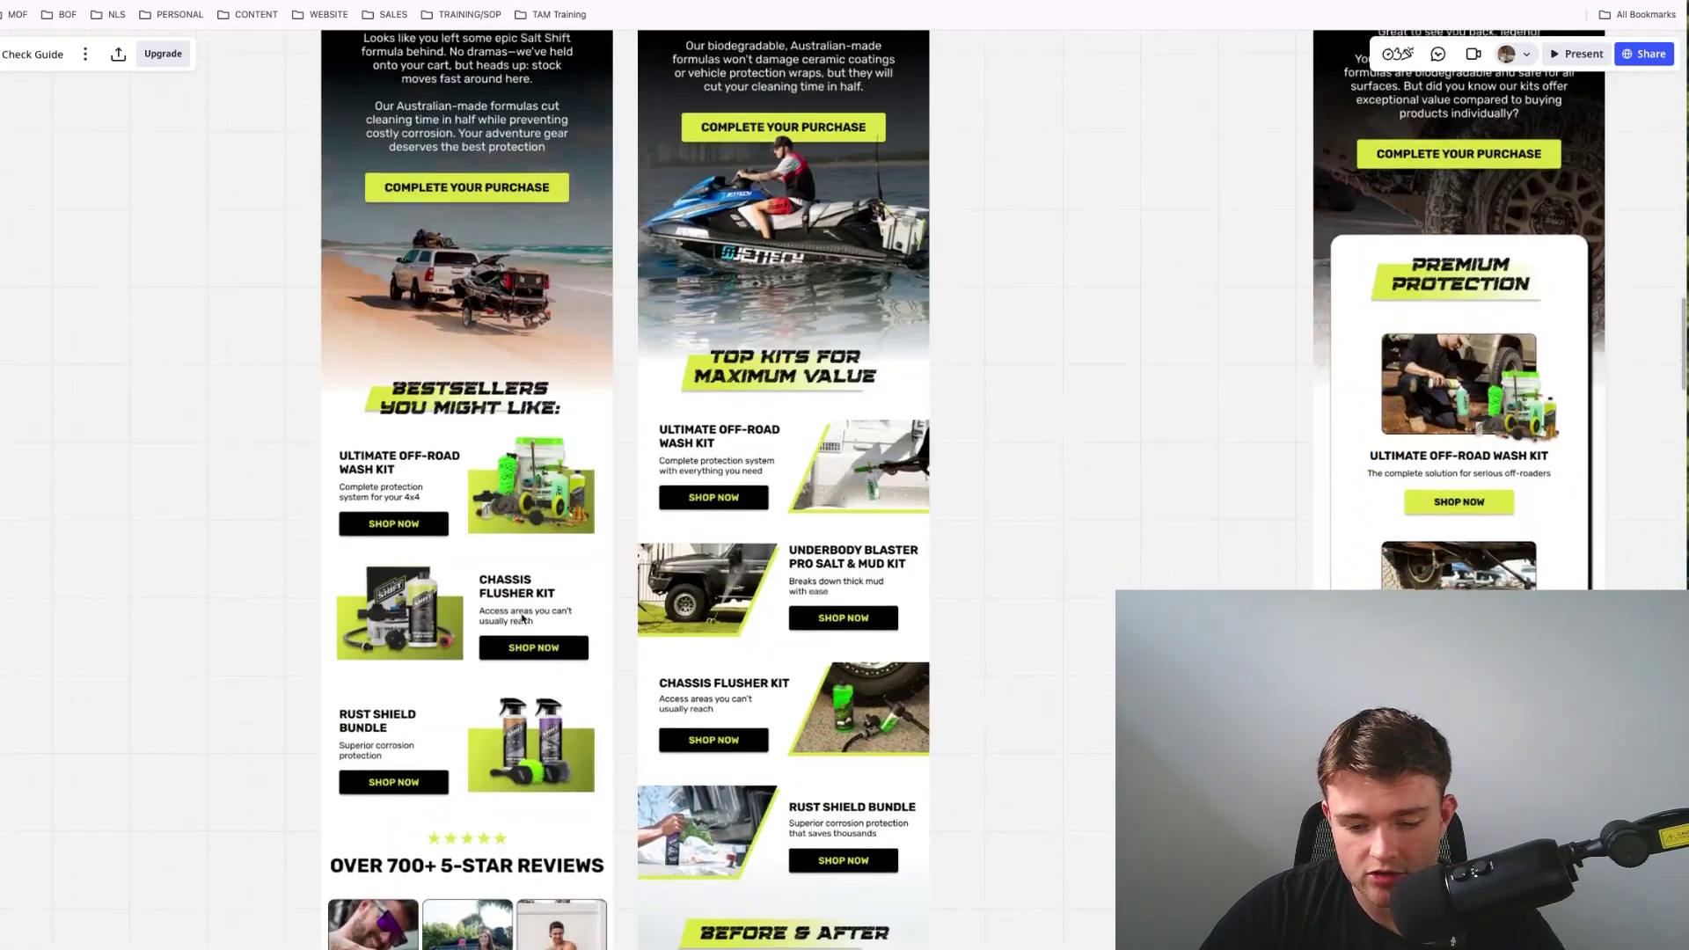
pyautogui.scroll(-1, 497, 691)
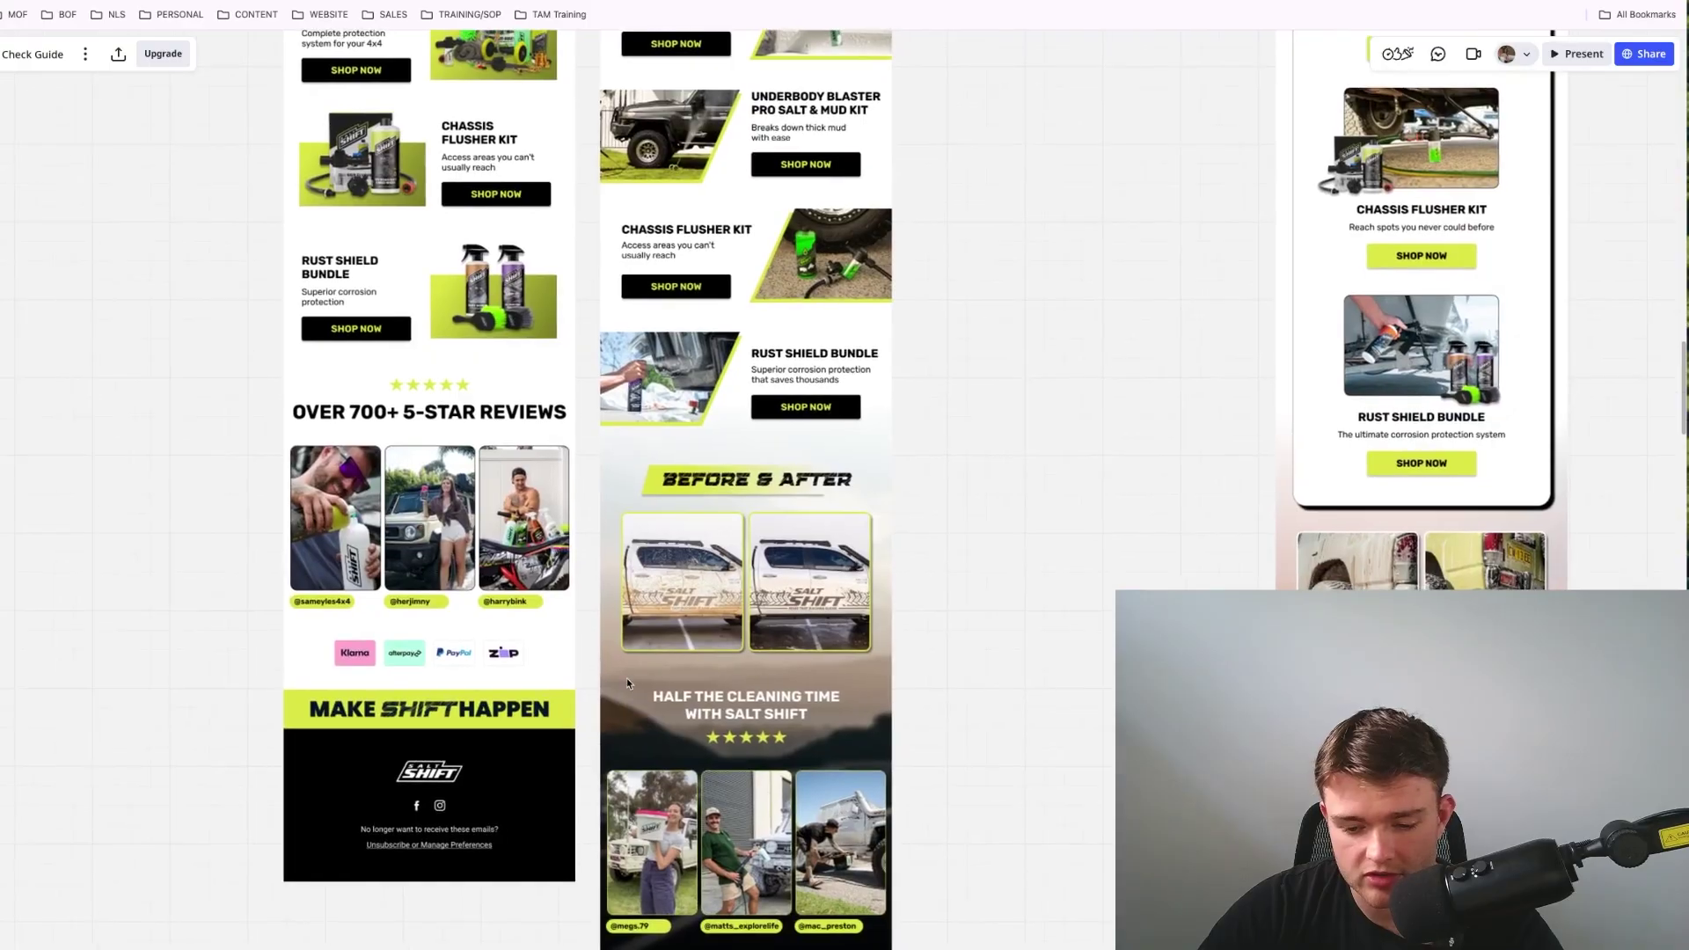
# Step: Examine the returning customer email "You Know Quality When You See It" from its headline through the product kits to the footer
pyautogui.scroll(12, 626, 677)
pyautogui.scroll(1, 648, 644)
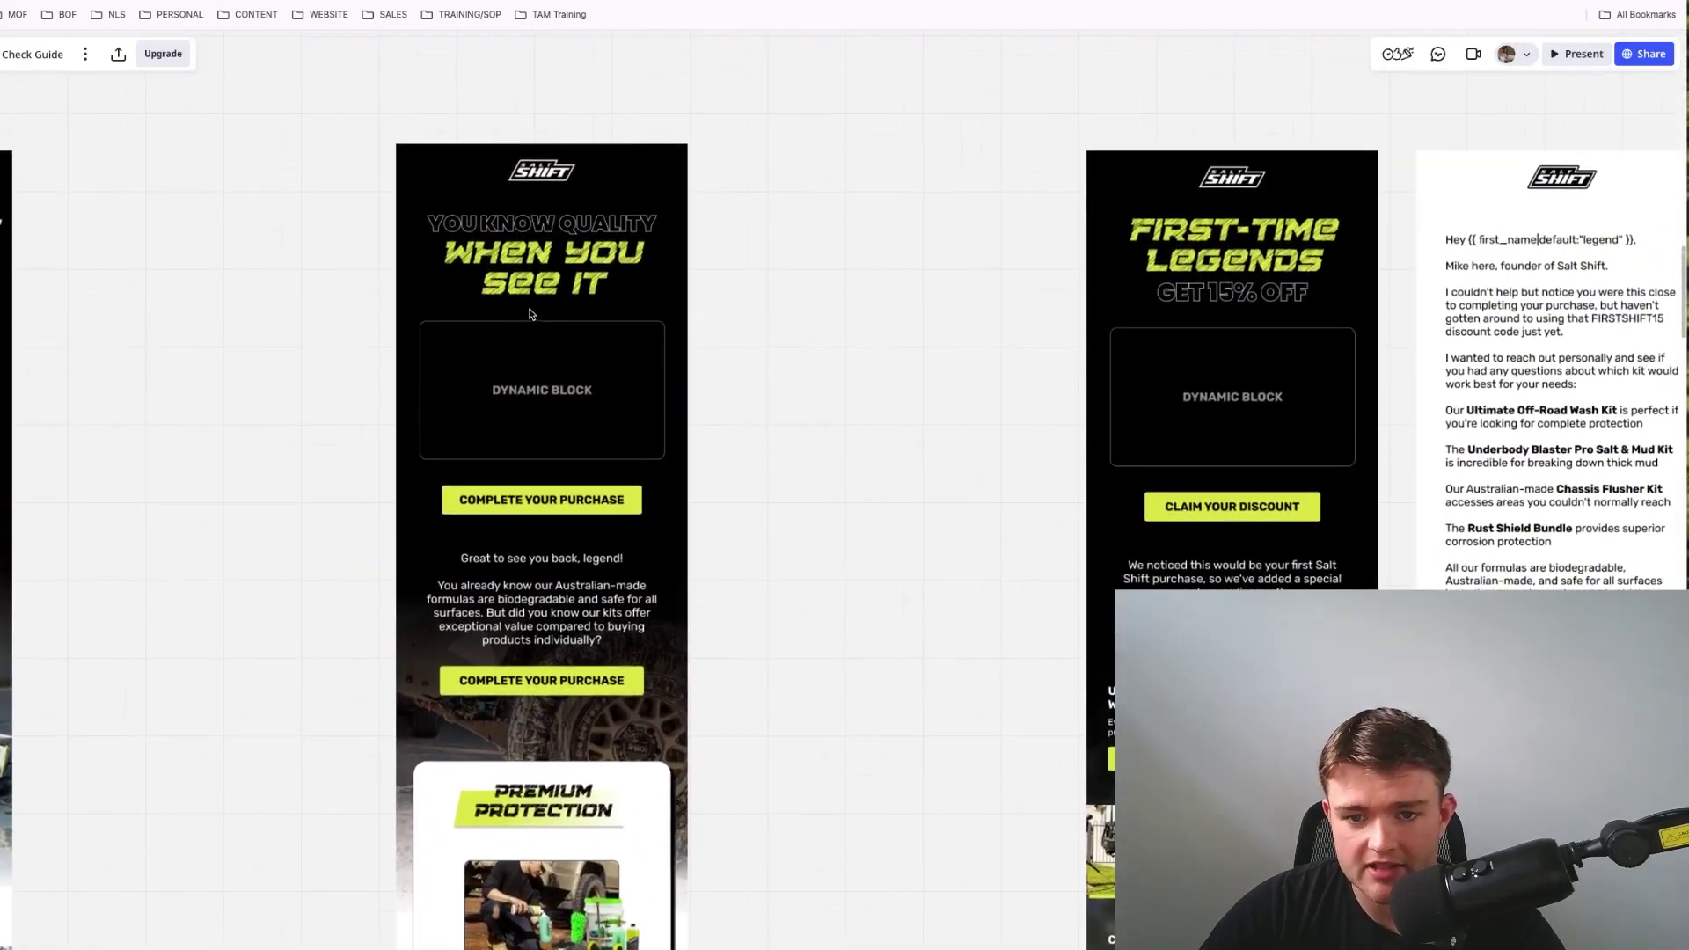
pyautogui.scroll(3, 532, 314)
pyautogui.hscroll(-2, 678, 431)
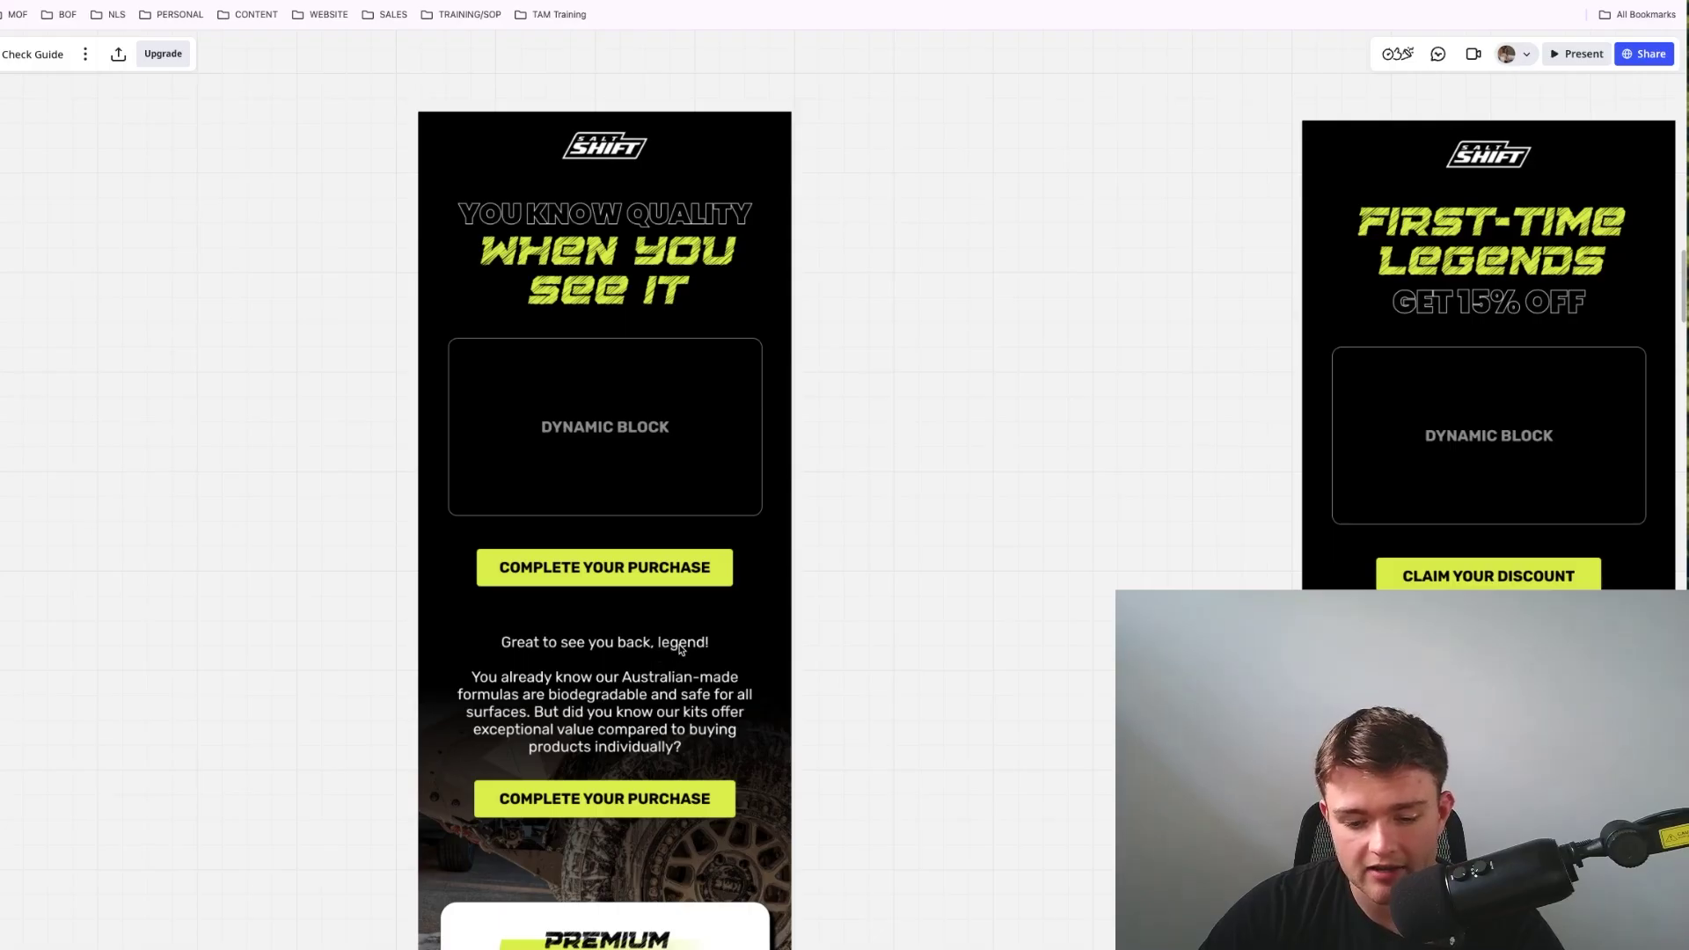
pyautogui.scroll(-1, 678, 652)
pyautogui.scroll(-5, 568, 179)
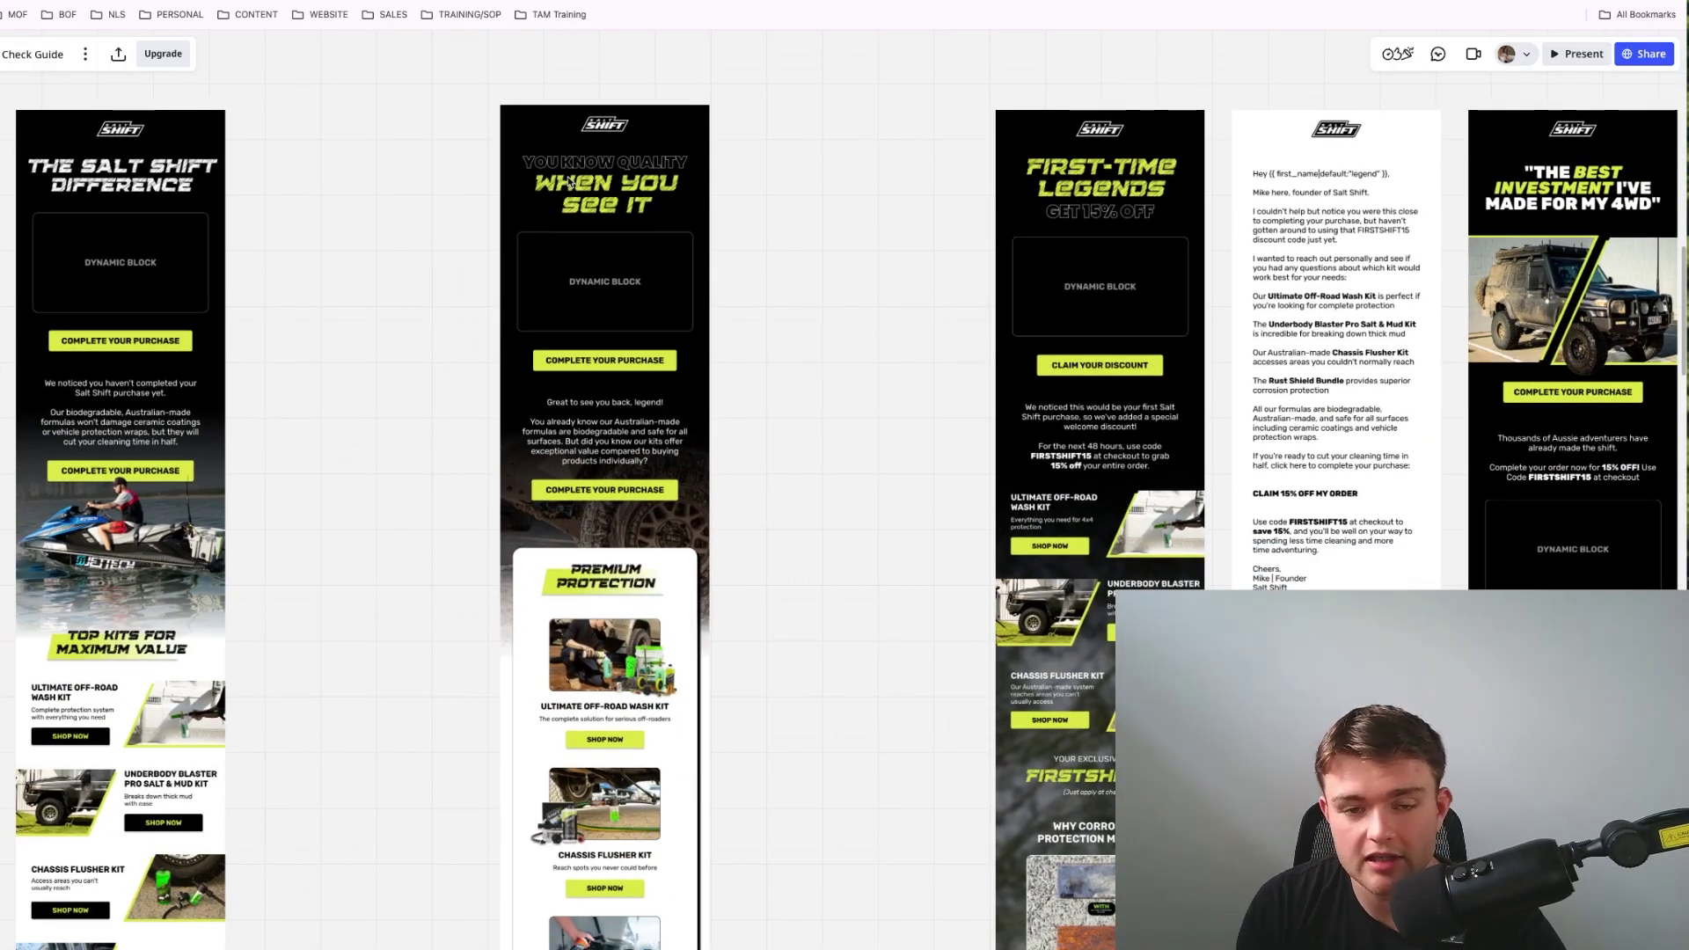
pyautogui.scroll(-2, 569, 181)
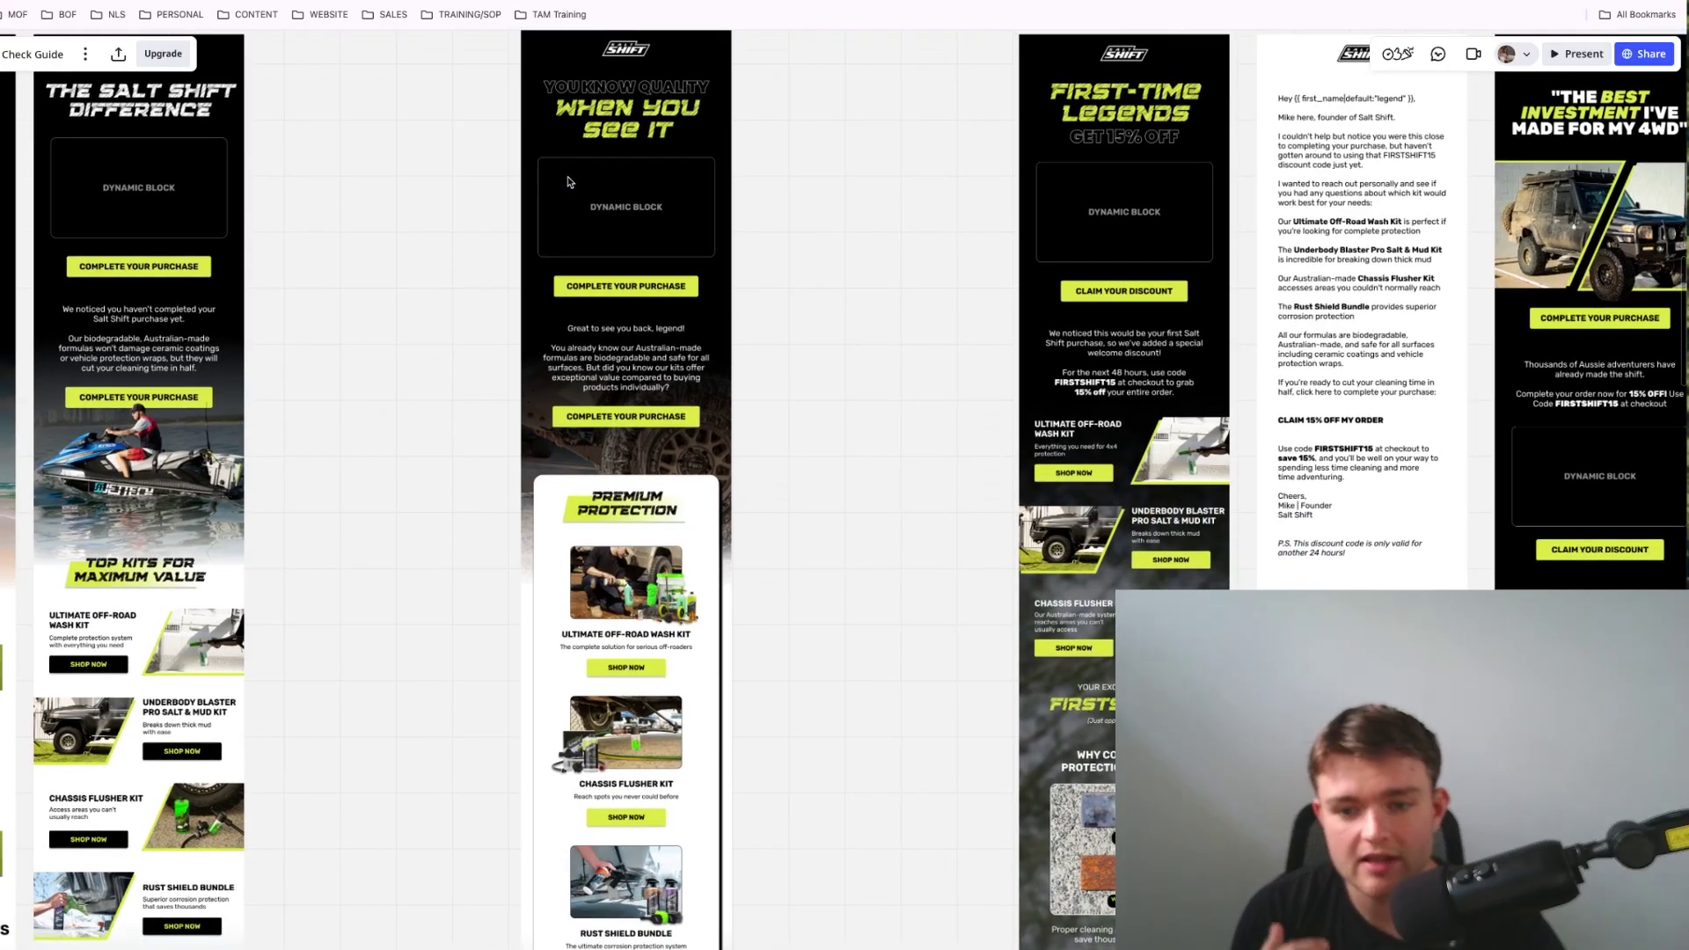
pyautogui.scroll(-10, 568, 182)
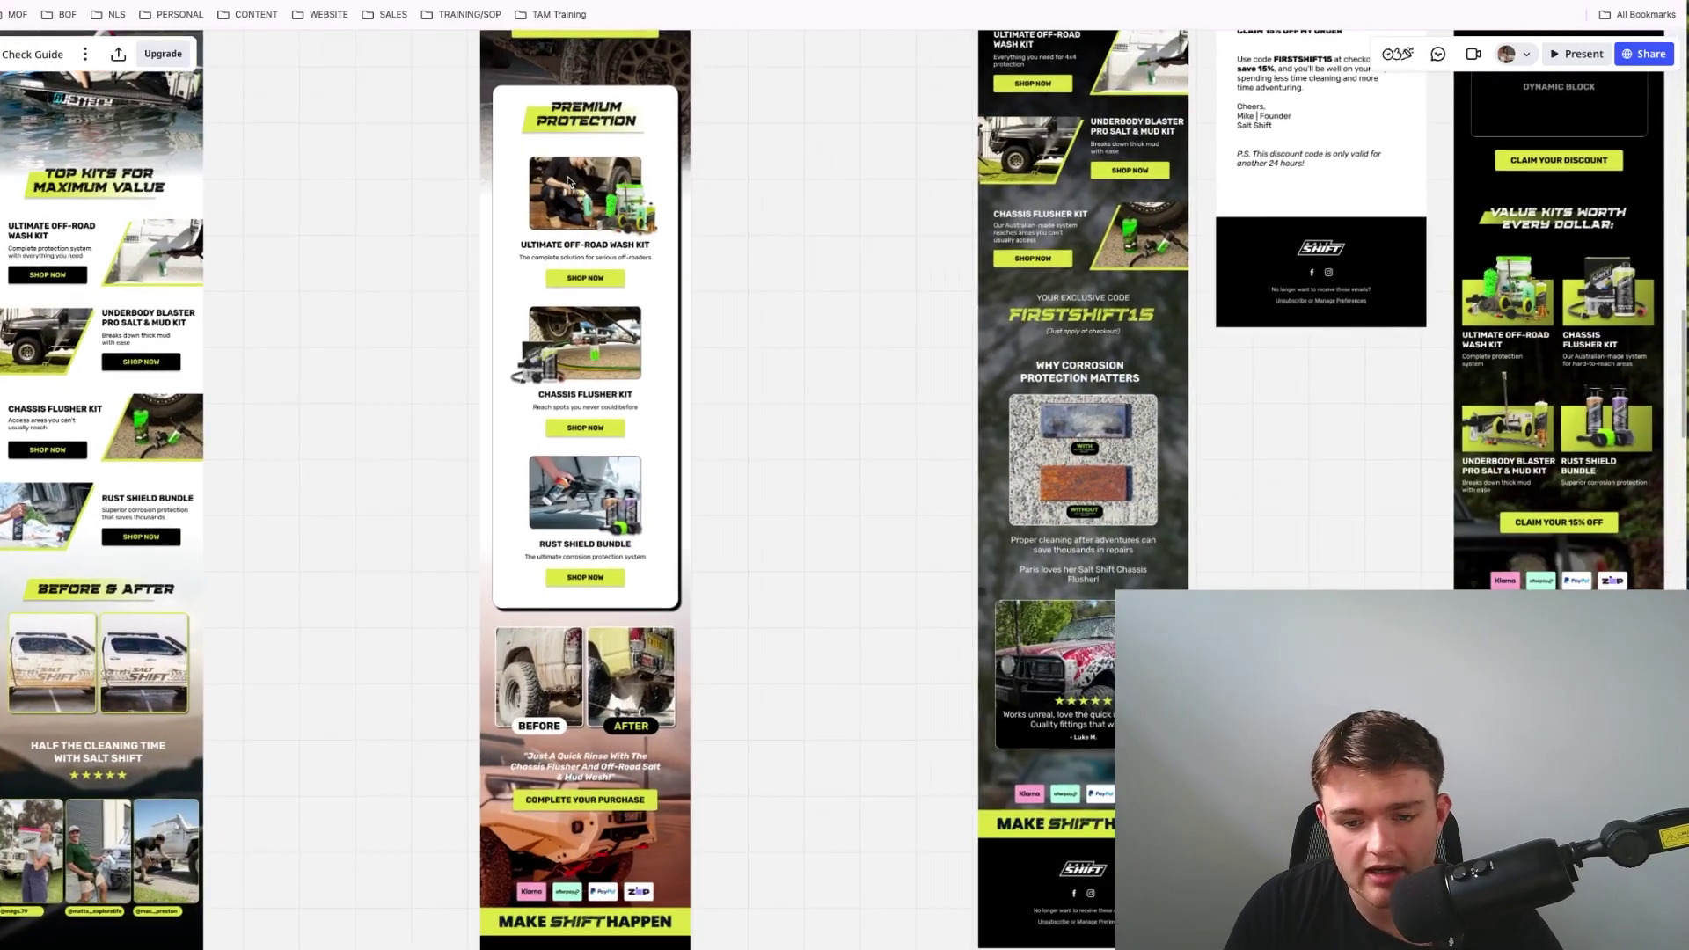
pyautogui.scroll(11, 595, 732)
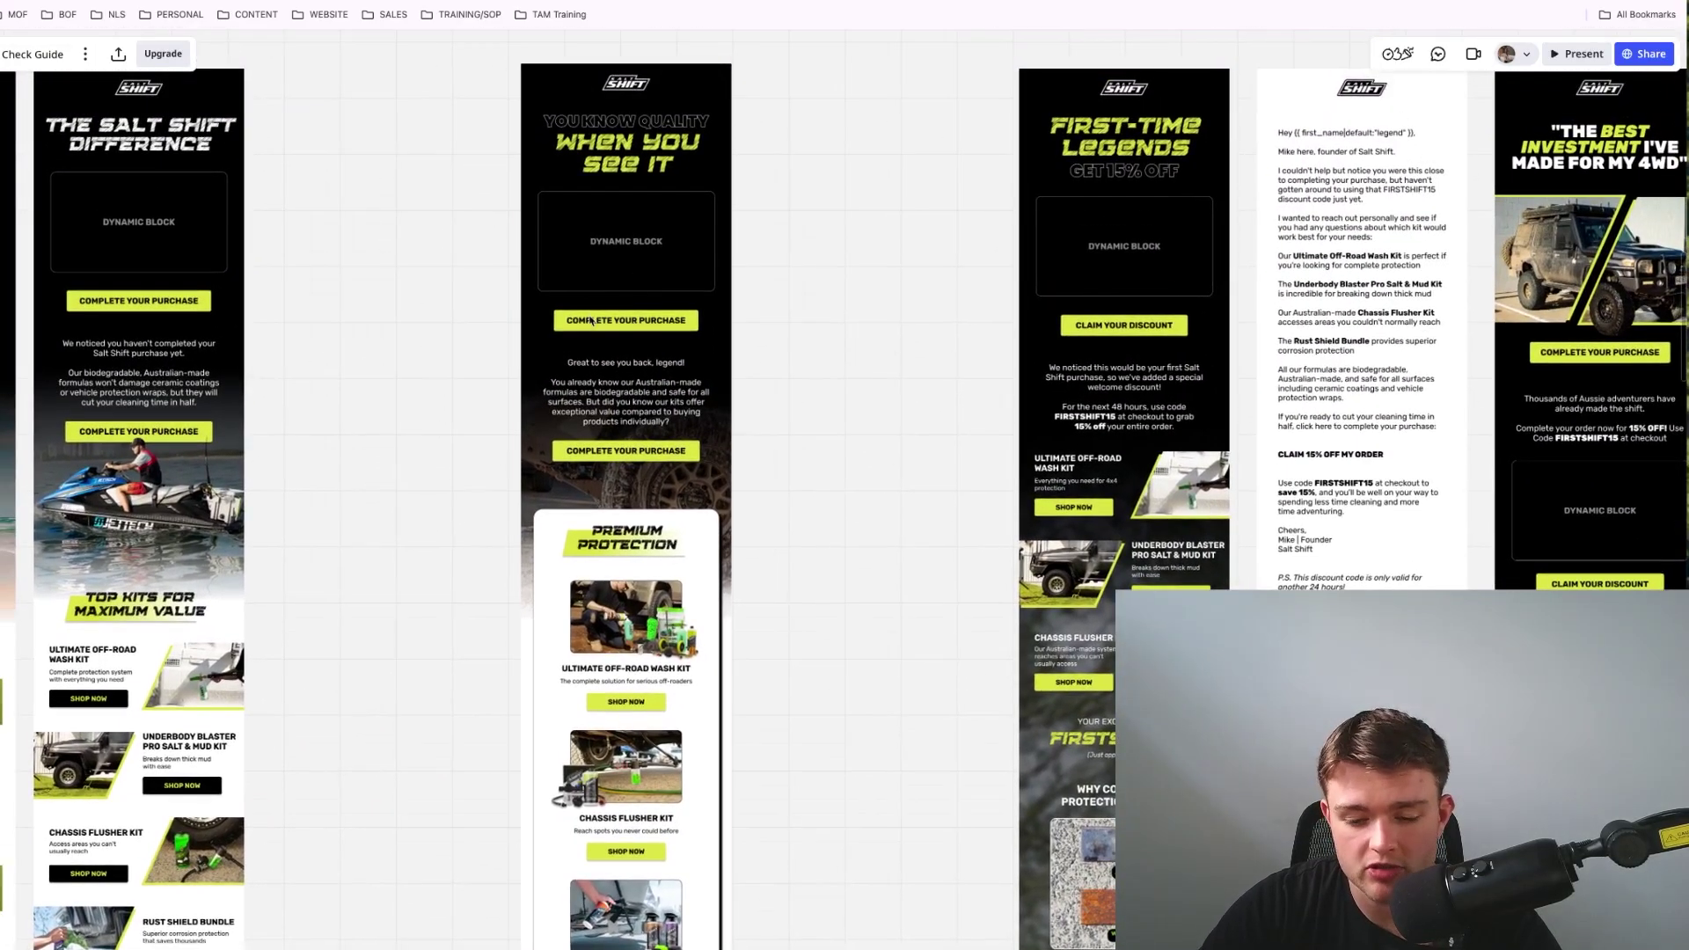
# Step: Examine the "First-Time Legends Get 15% Off" email, including its discount code, product kits, corrosion comparison and customer review
pyautogui.scroll(3, 635, 307)
pyautogui.hscroll(6, 632, 307)
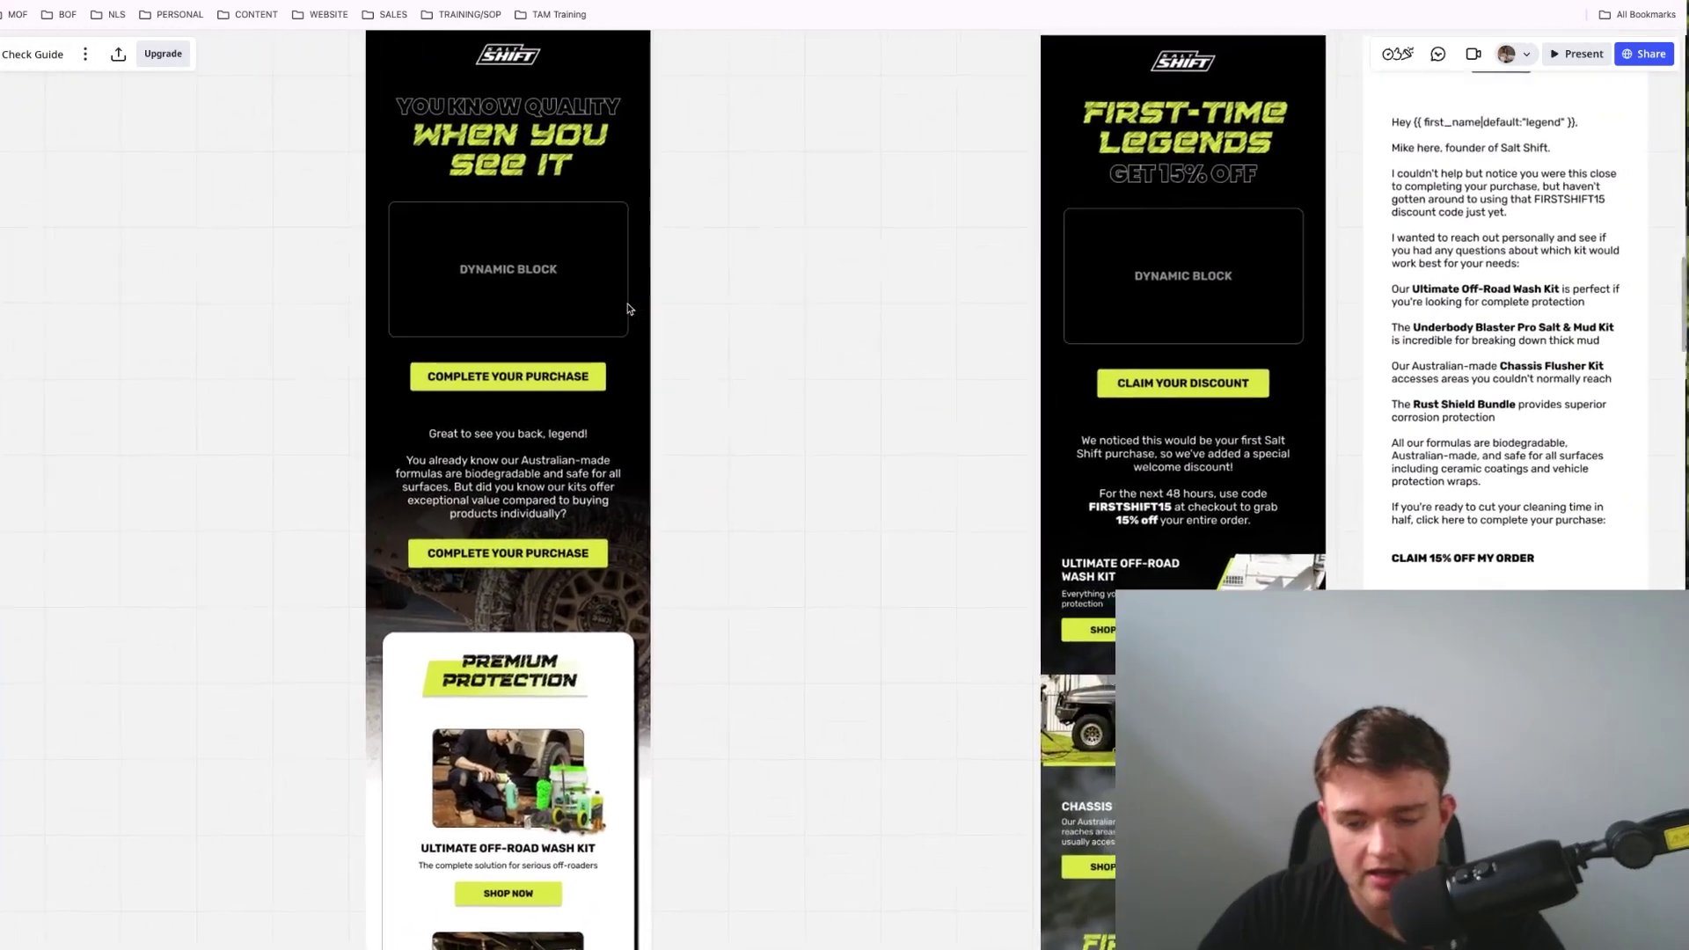
pyautogui.hscroll(5, 628, 309)
pyautogui.scroll(-3, 682, 398)
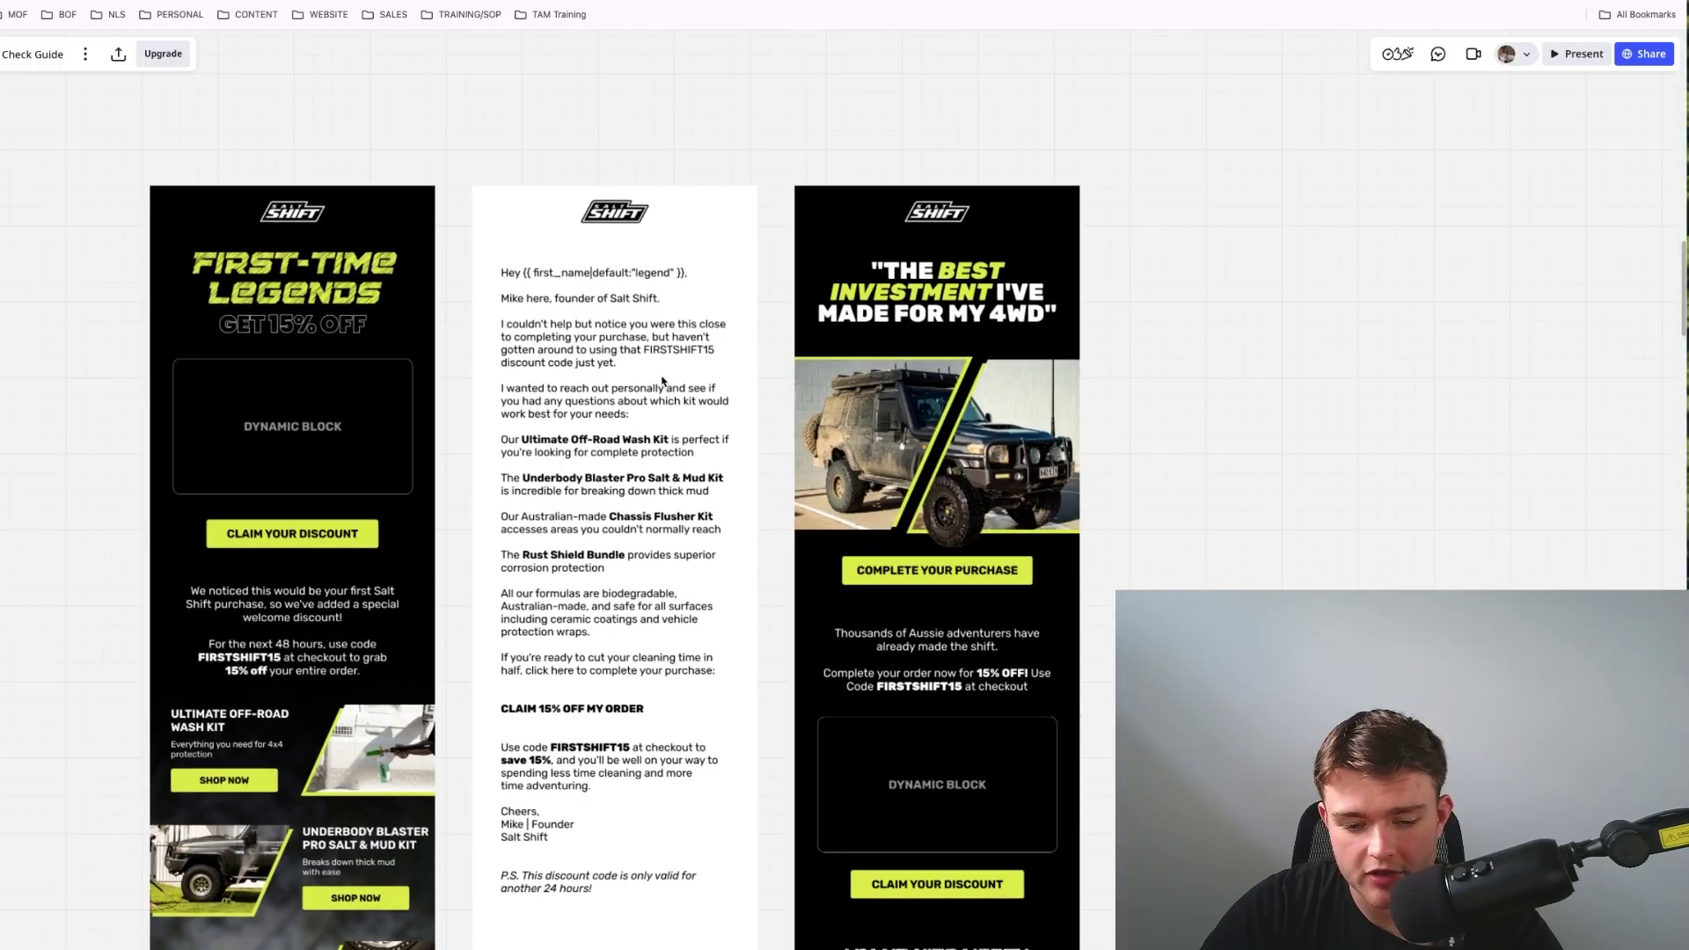
pyautogui.scroll(2, 392, 360)
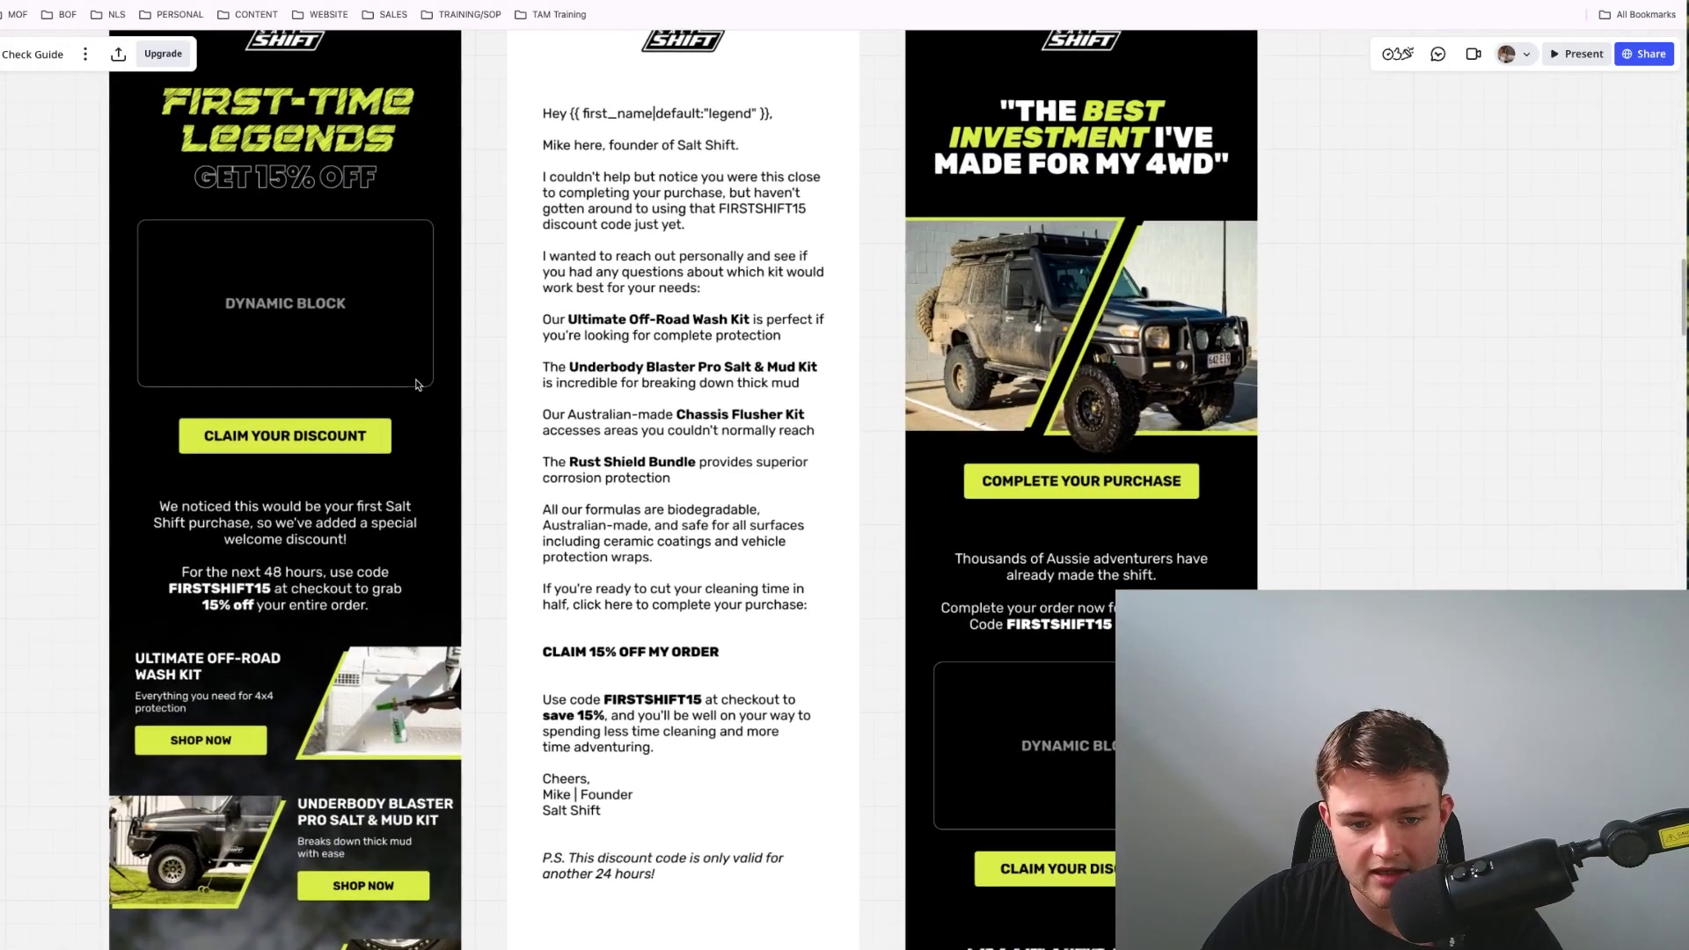
pyautogui.hscroll(-1, 417, 384)
pyautogui.scroll(-1, 417, 383)
pyautogui.scroll(-1, 397, 540)
pyautogui.scroll(-10, 397, 540)
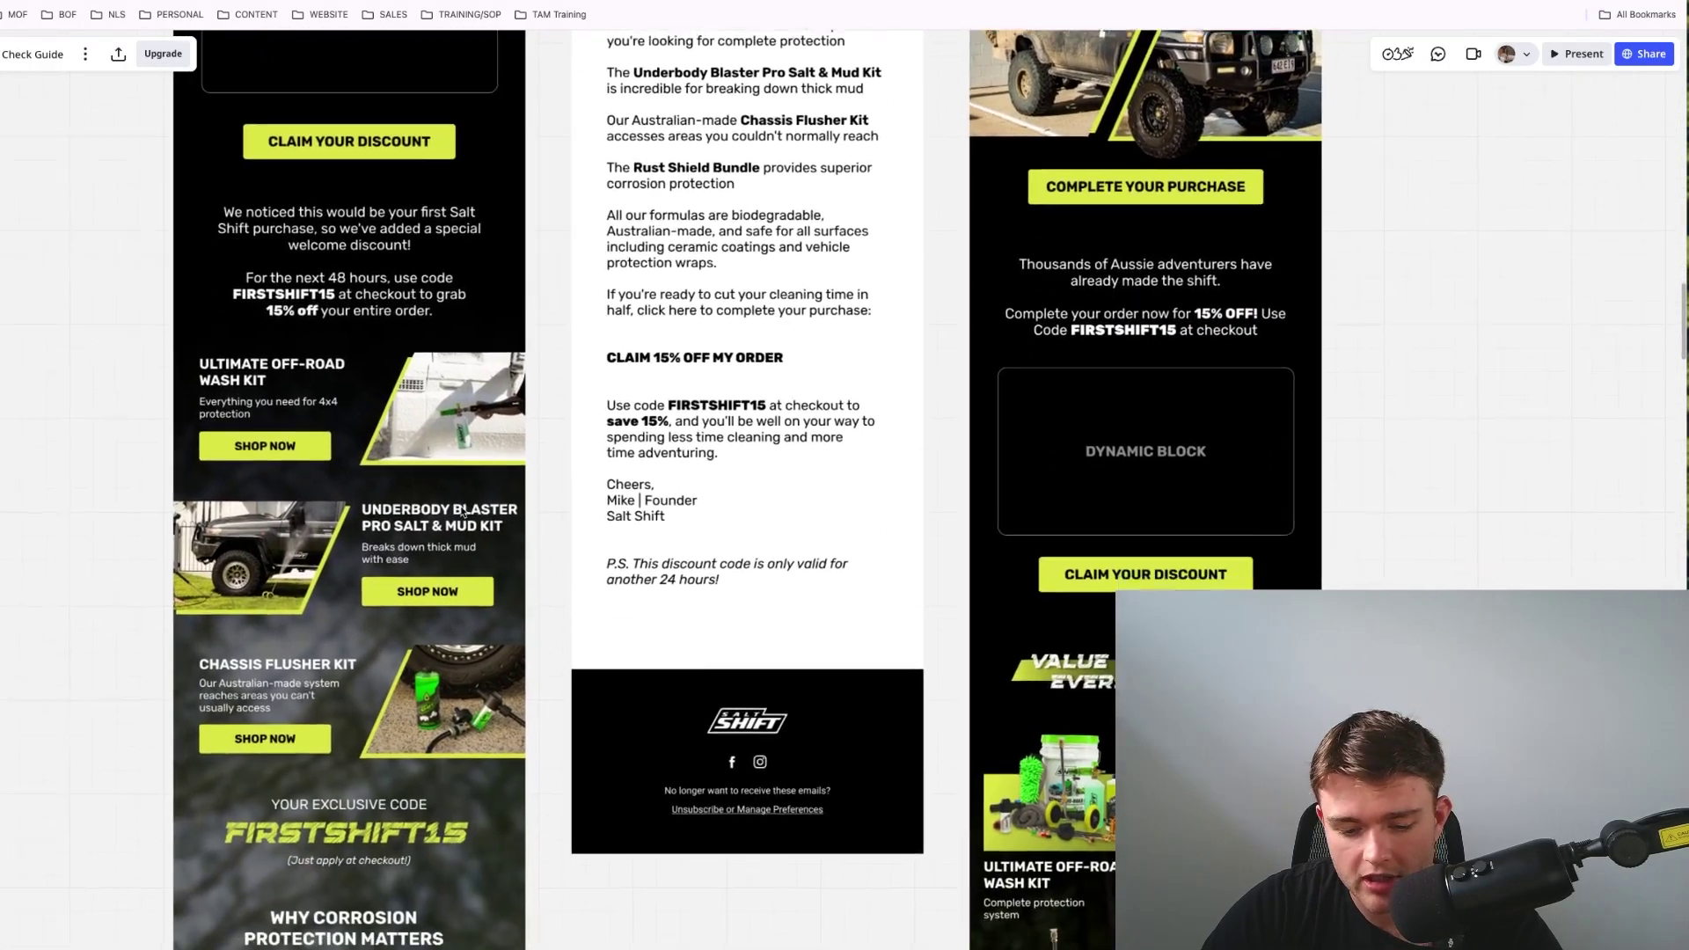
pyautogui.scroll(12, 453, 466)
pyautogui.hscroll(2, 453, 466)
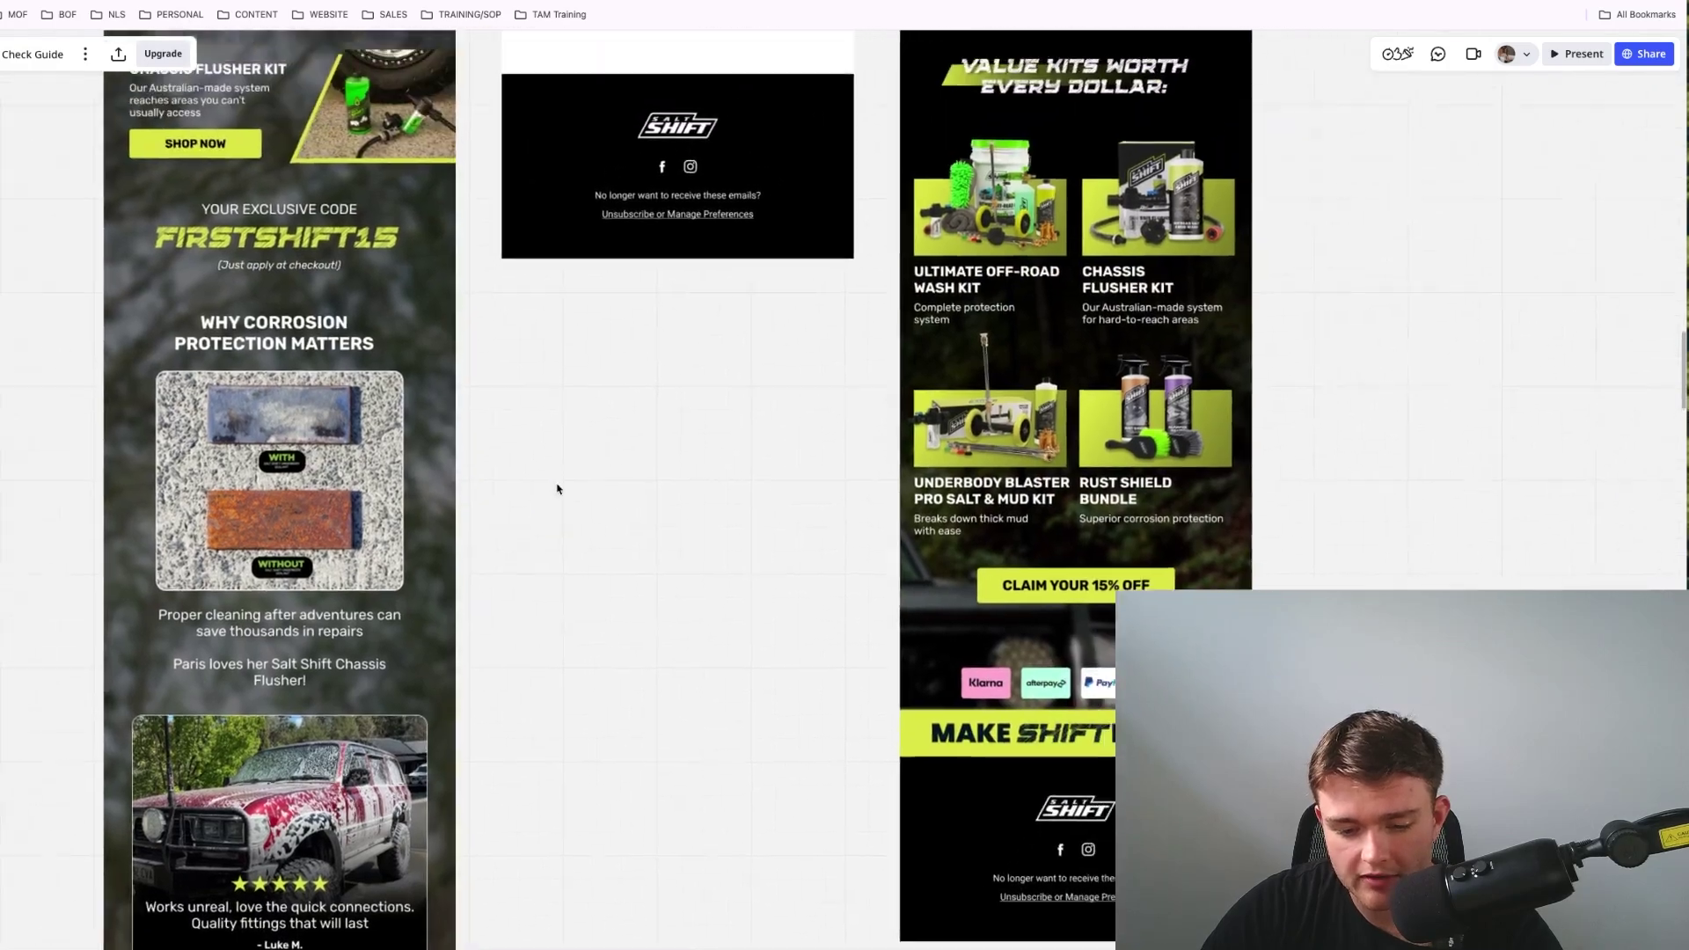
# Step: Read the plain-text founder email beside the First-Time Legends design, down to its 15% discount offer and 24-hour postscript
pyautogui.hscroll(-1, 540, 493)
pyautogui.scroll(3, 529, 485)
pyautogui.hscroll(-1, 528, 485)
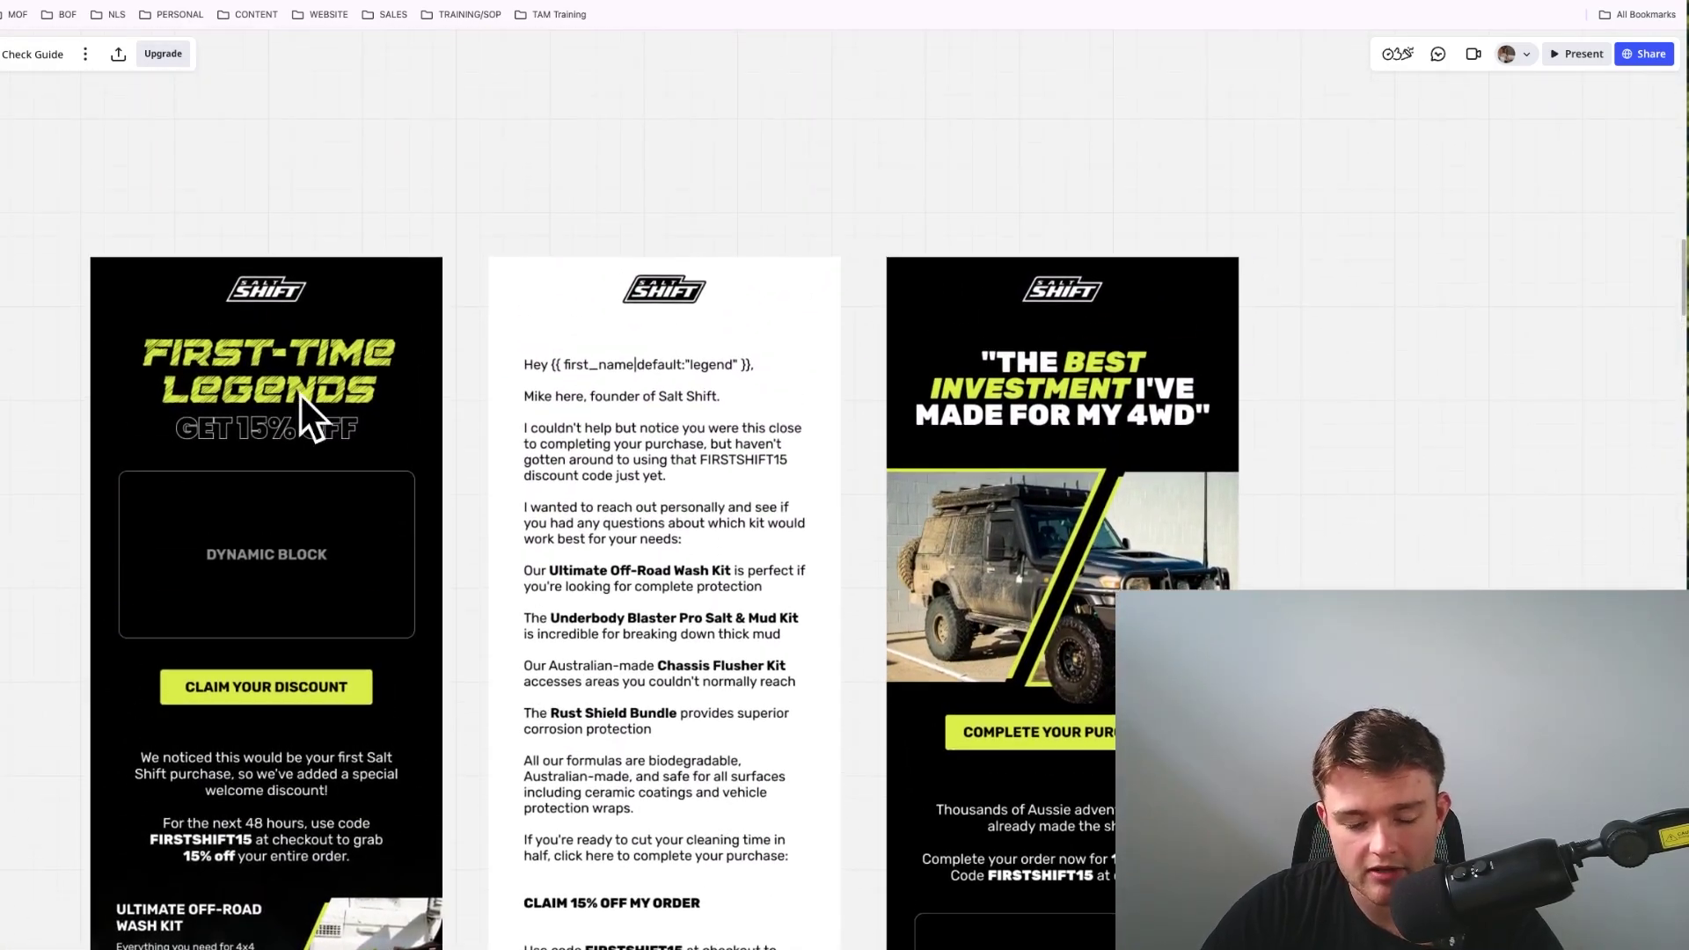
pyautogui.scroll(1, 225, 400)
pyautogui.scroll(-4, 492, 387)
pyautogui.hscroll(5, 492, 387)
pyautogui.hscroll(-3, 457, 334)
pyautogui.scroll(1, 406, 531)
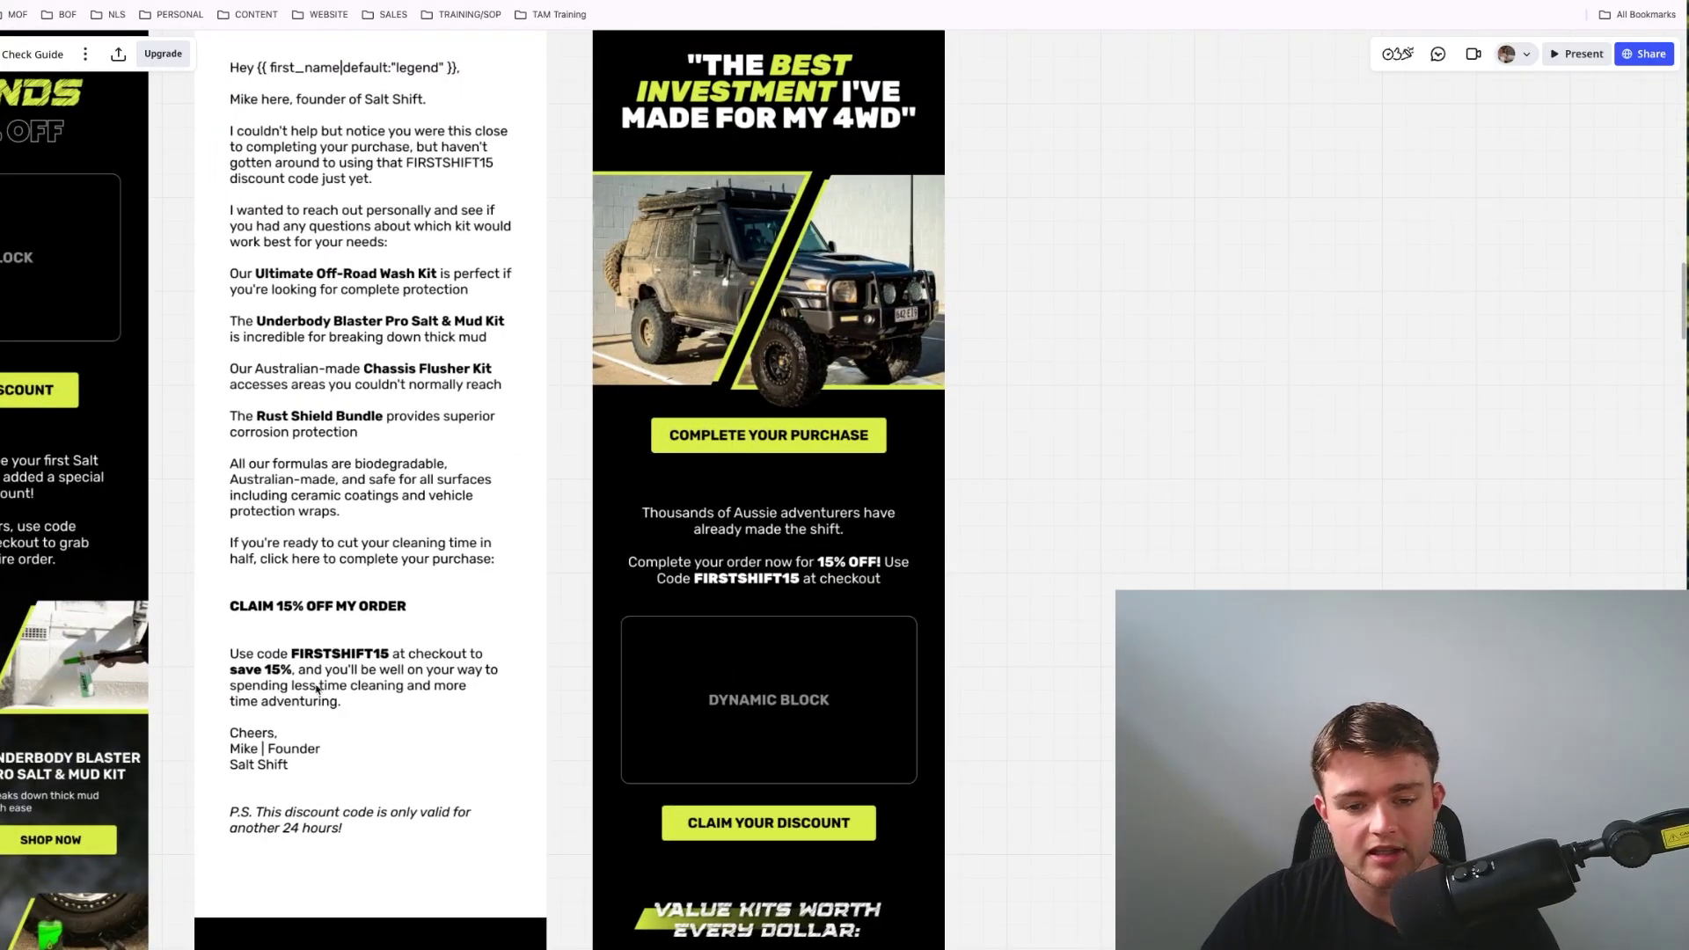
# Step: Examine "The Best Investment I've Made for My 4WD" email from its testimonial headline through the value kits to the footer
pyautogui.scroll(3, 506, 534)
pyautogui.hscroll(5, 506, 534)
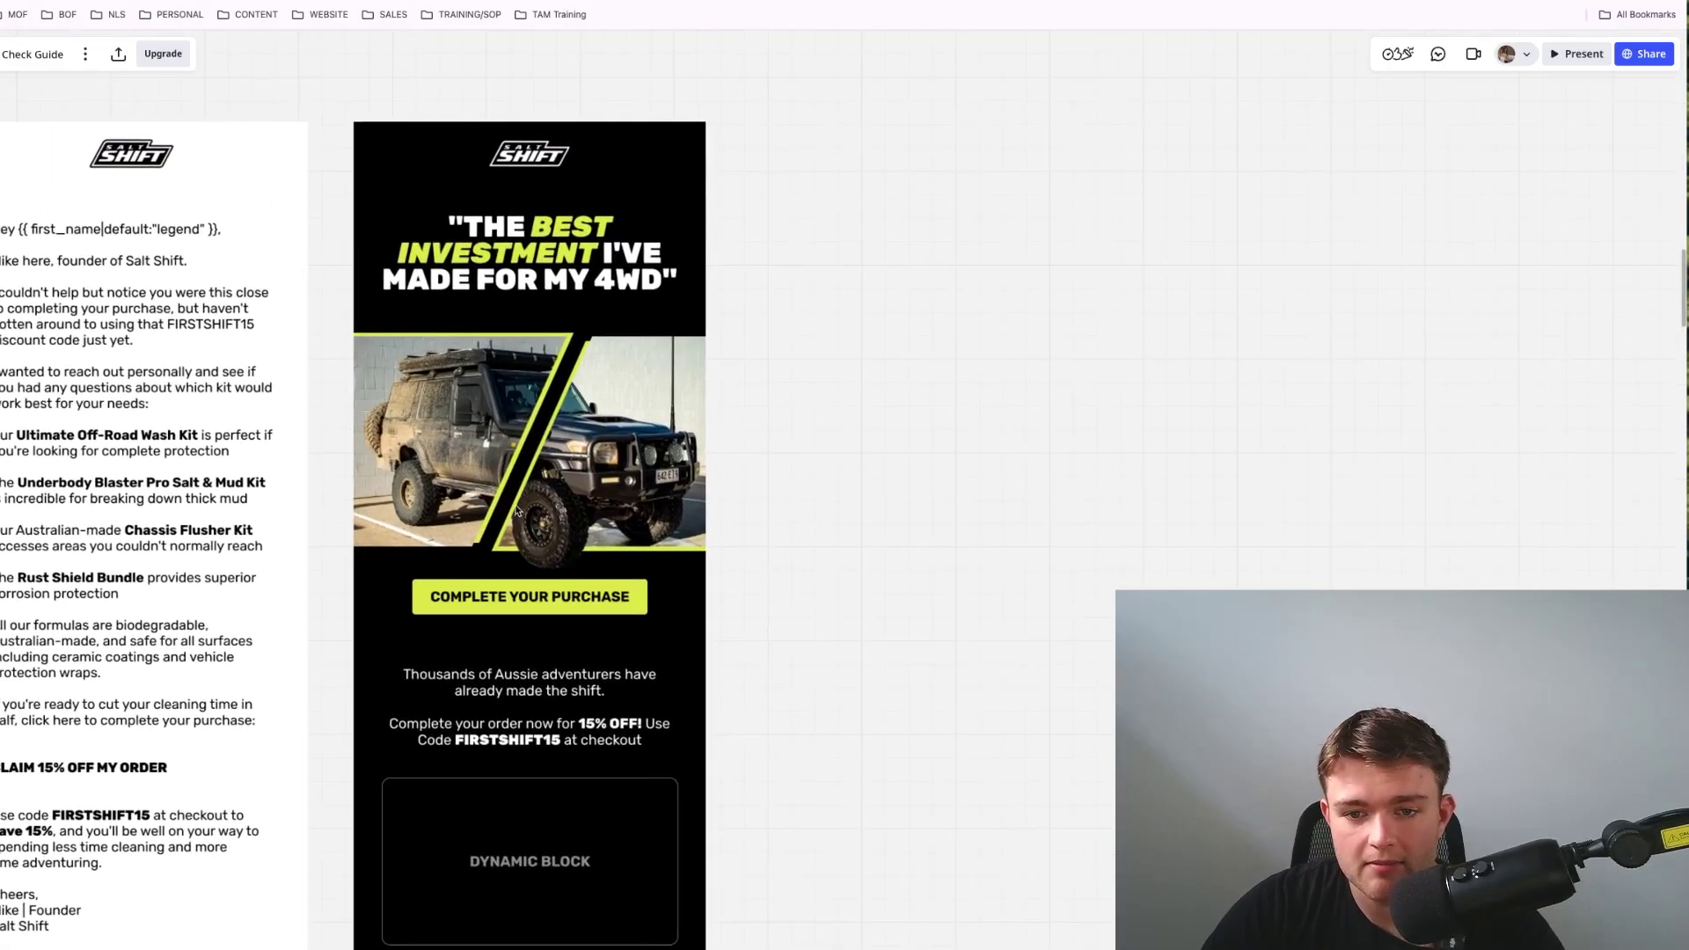
pyautogui.scroll(-2, 861, 470)
pyautogui.scroll(-2, 852, 468)
pyautogui.scroll(-1, 843, 472)
pyautogui.hscroll(1, 843, 471)
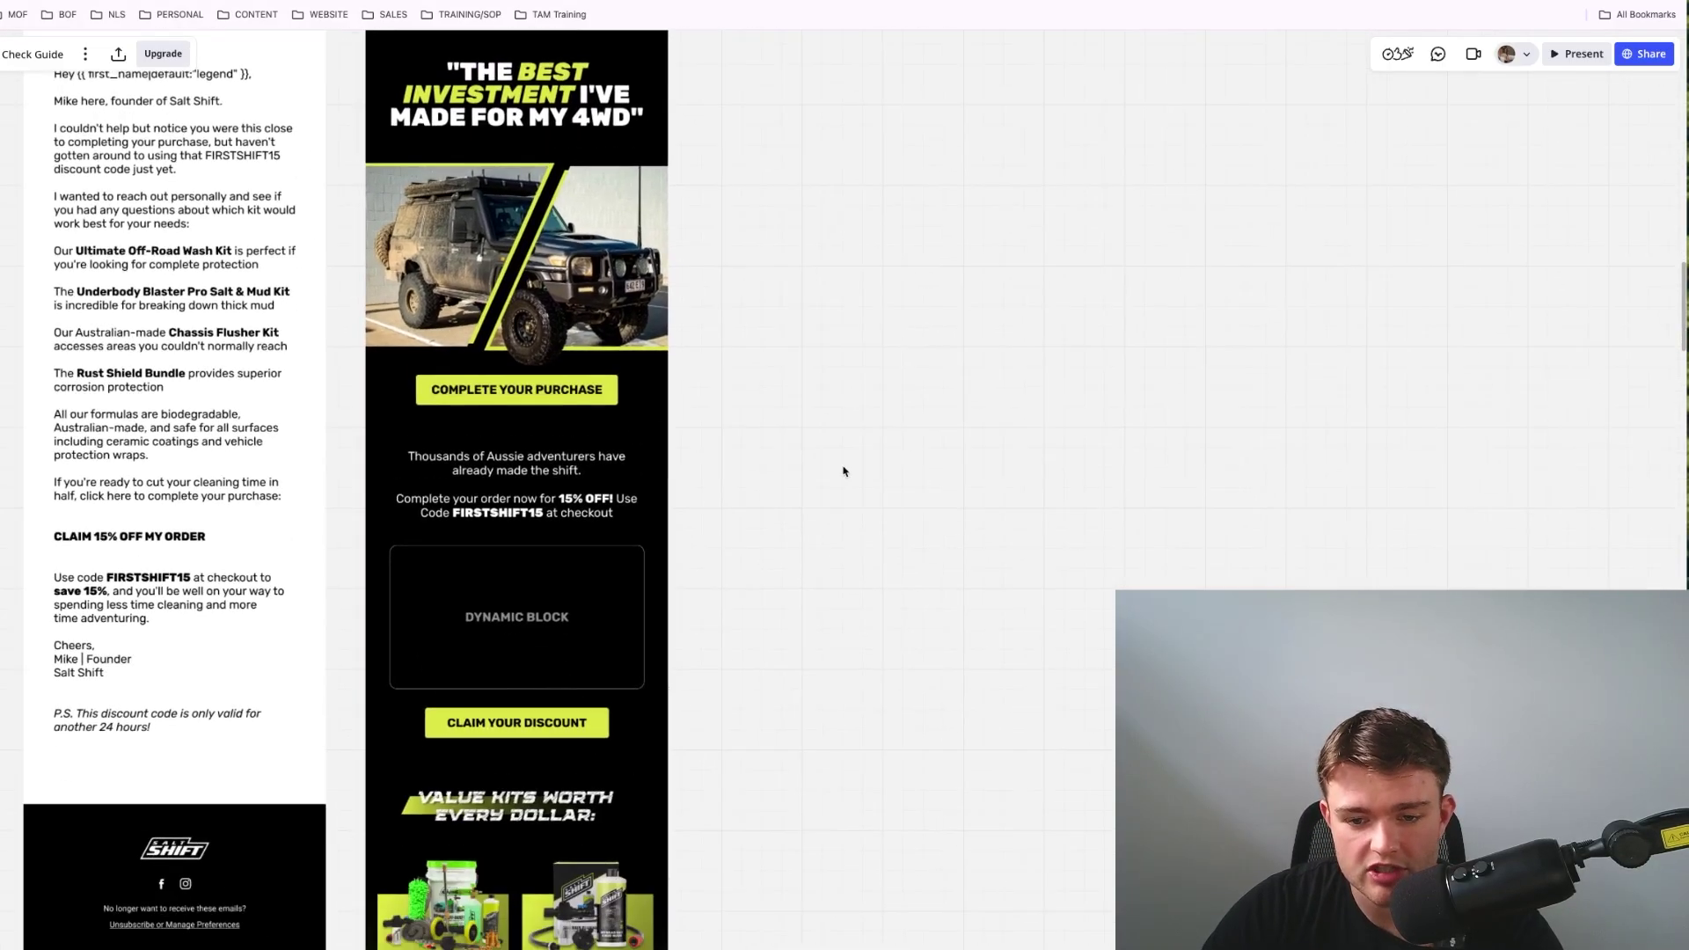
pyautogui.hscroll(-1, 851, 525)
pyautogui.scroll(-5, 850, 525)
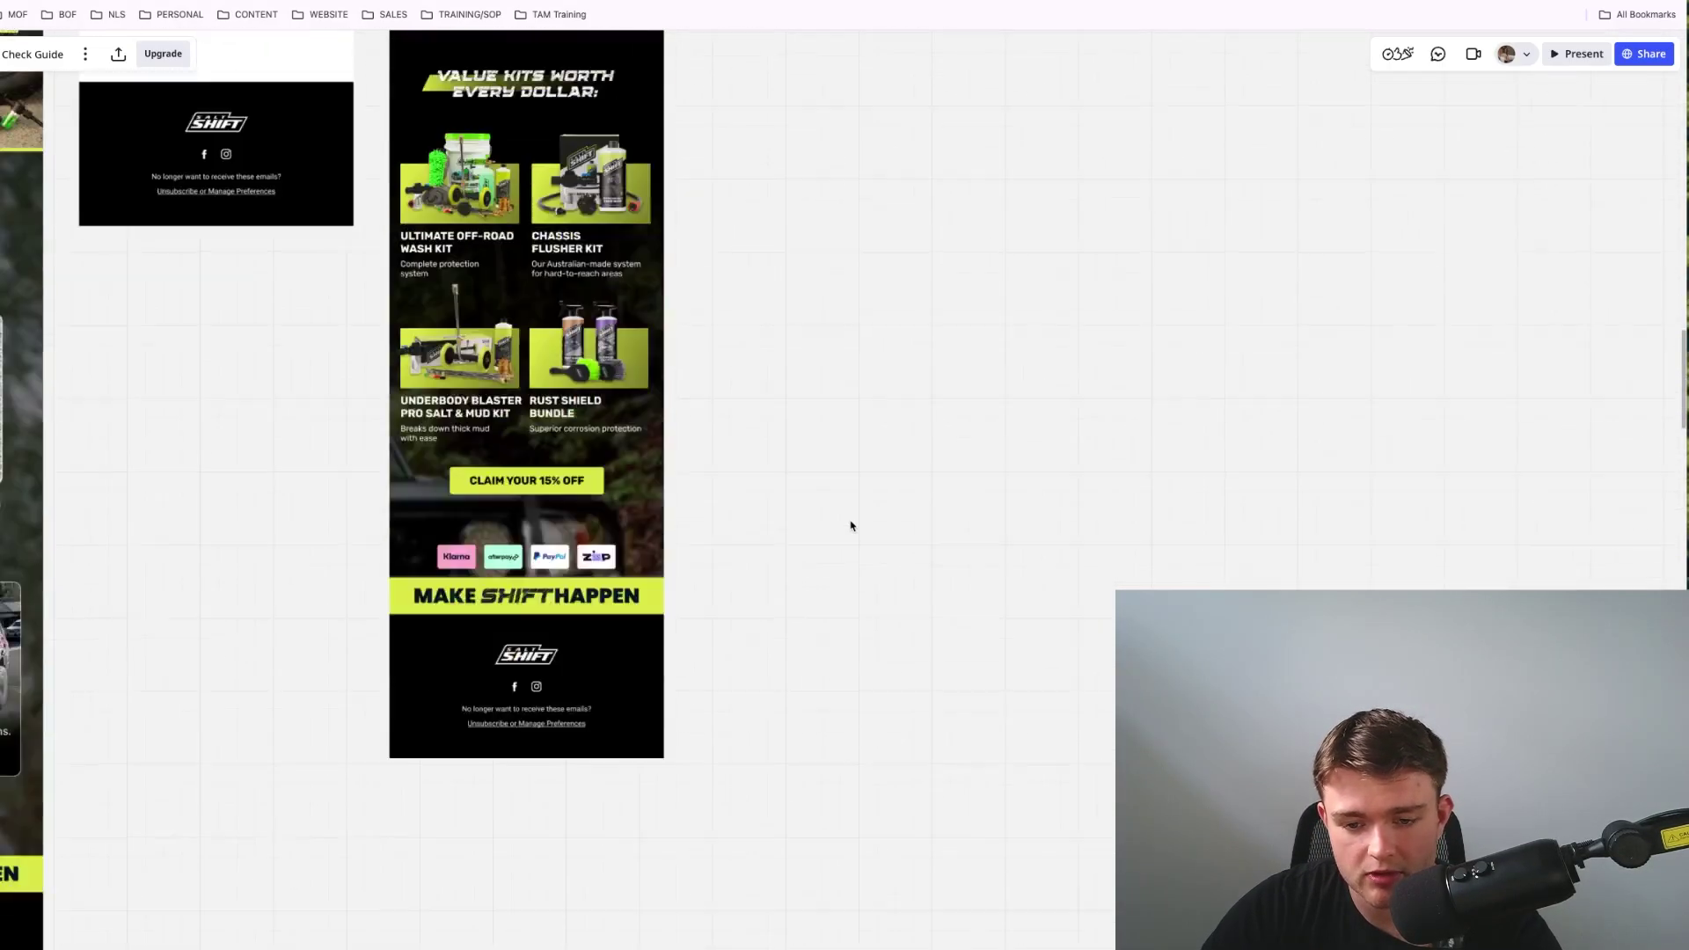
# Step: Compare the three 15% off emails side by side, and switch back to the Added to Cart flow's SMS and first emails
pyautogui.scroll(5, 851, 525)
pyautogui.hscroll(-3, 851, 526)
pyautogui.scroll(1, 851, 526)
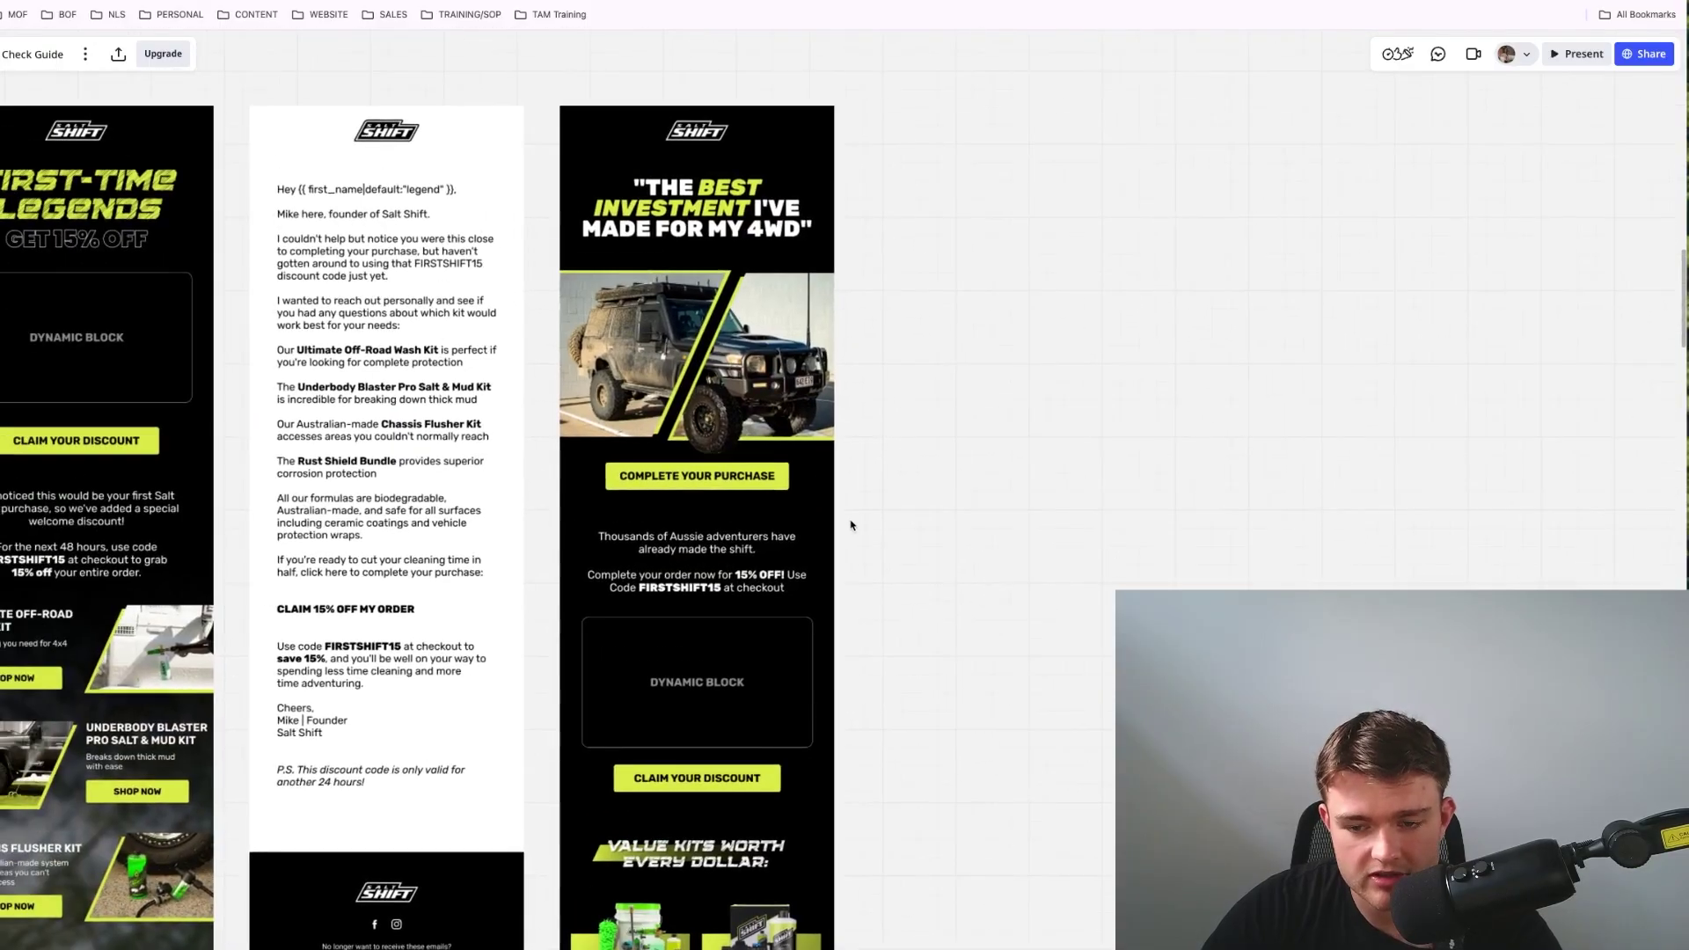
pyautogui.hscroll(-1, 781, 598)
pyautogui.scroll(-4, 748, 545)
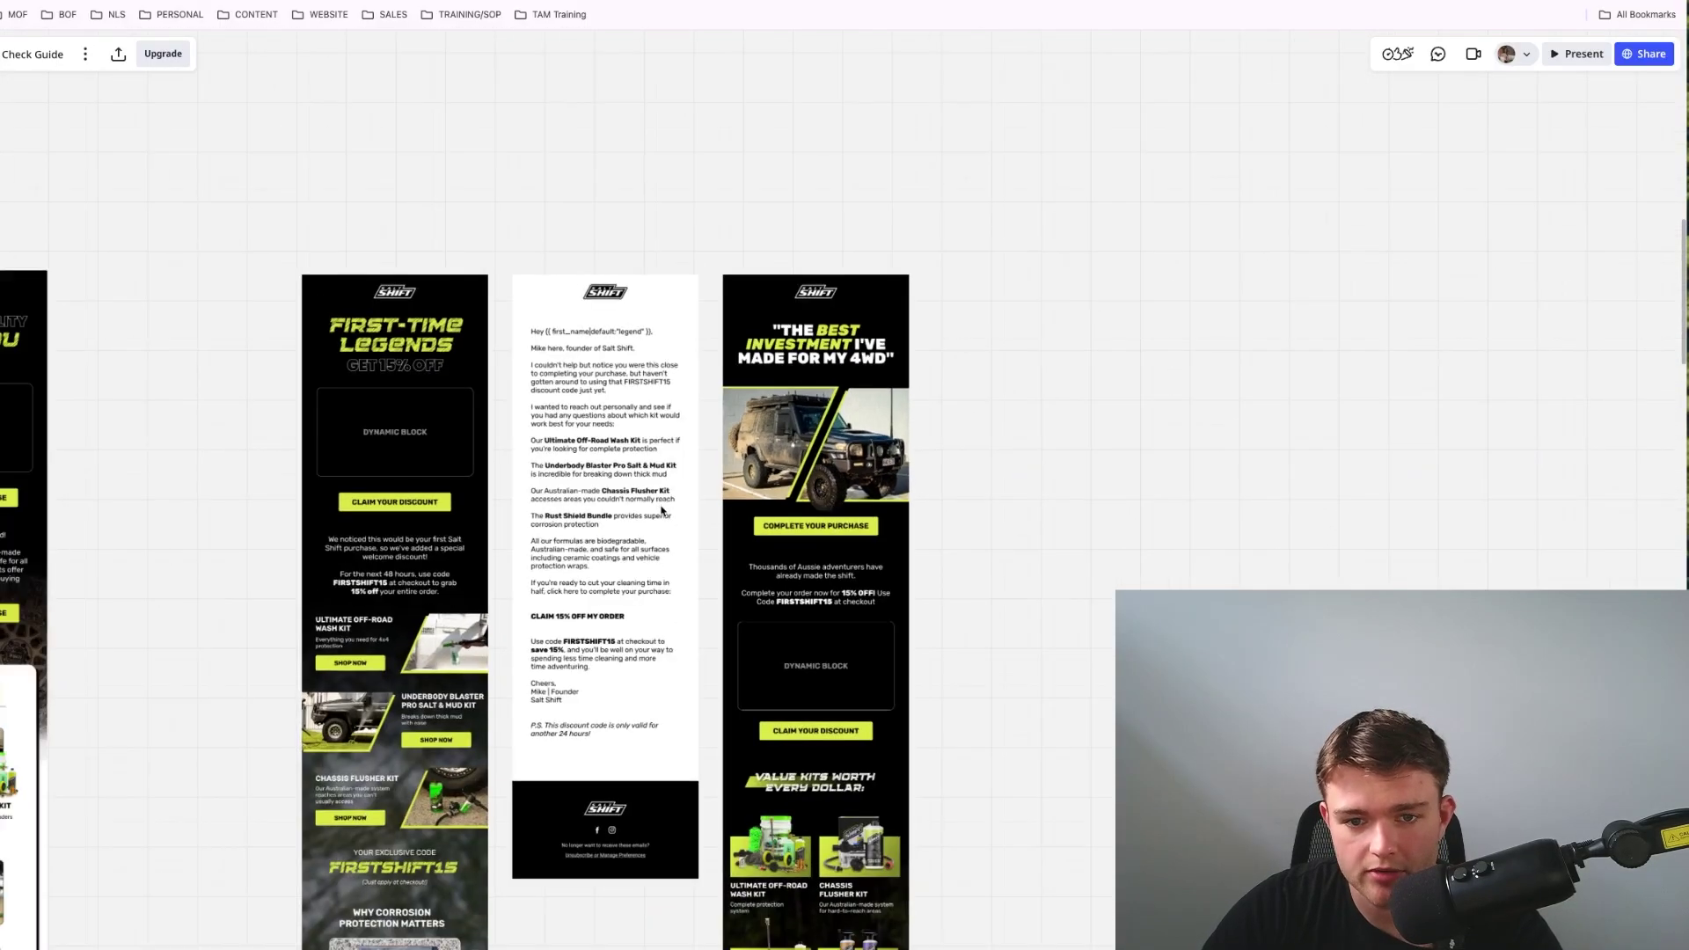
pyautogui.hscroll(-1, 726, 503)
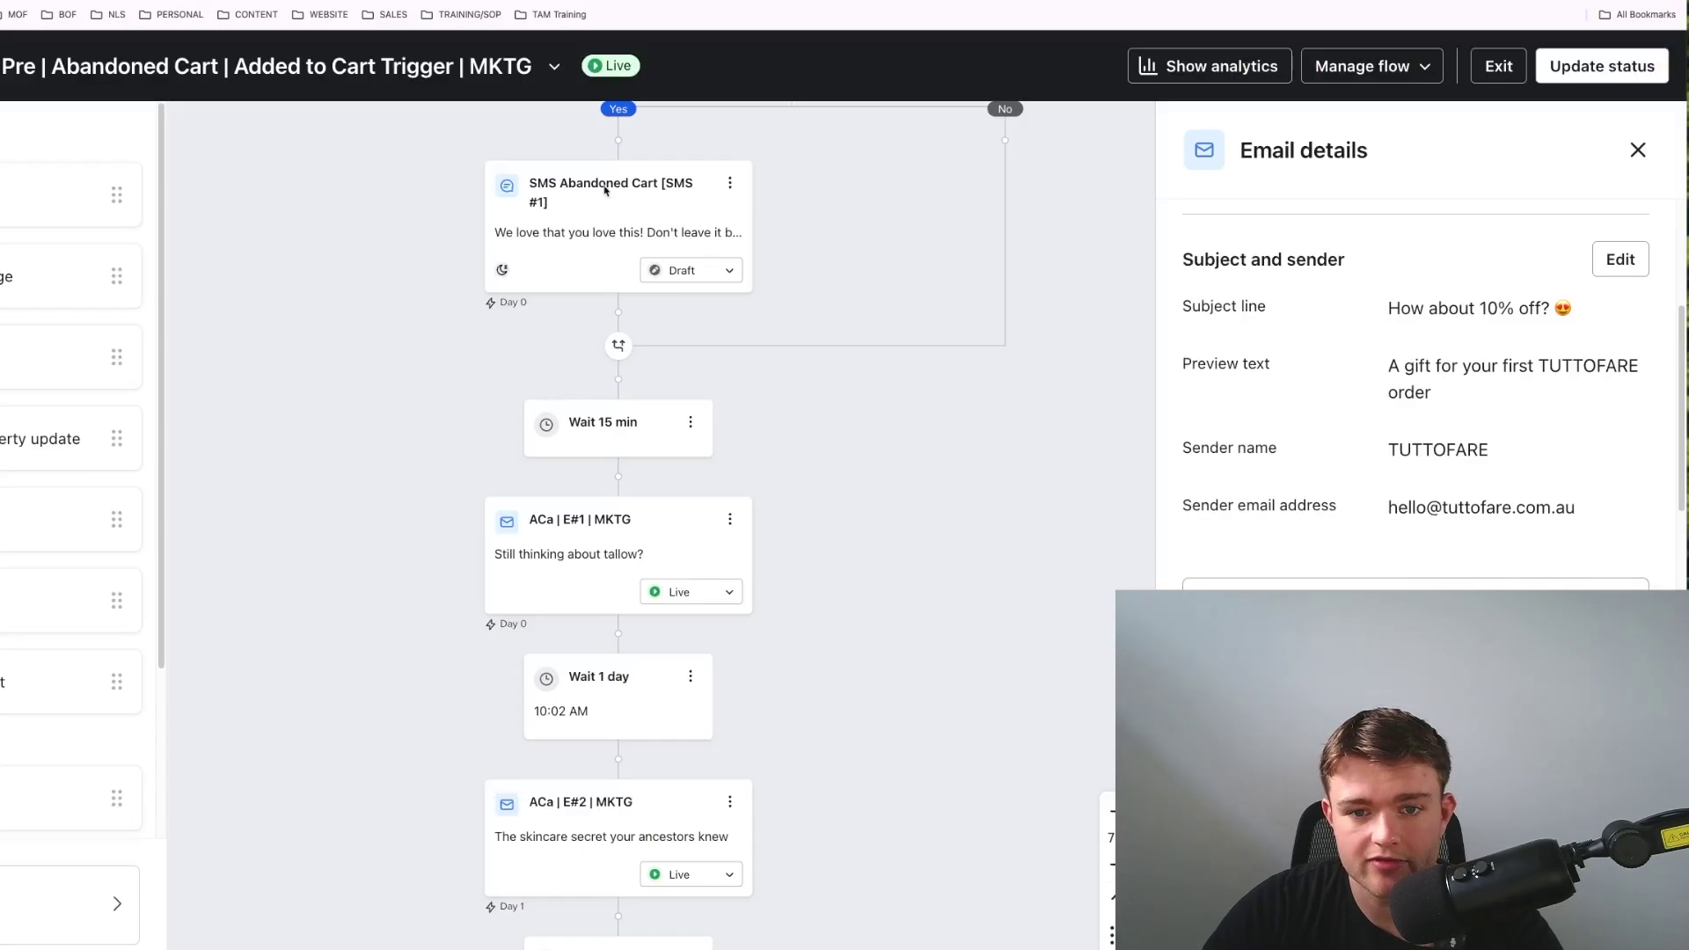
pyautogui.scroll(-5, 760, 351)
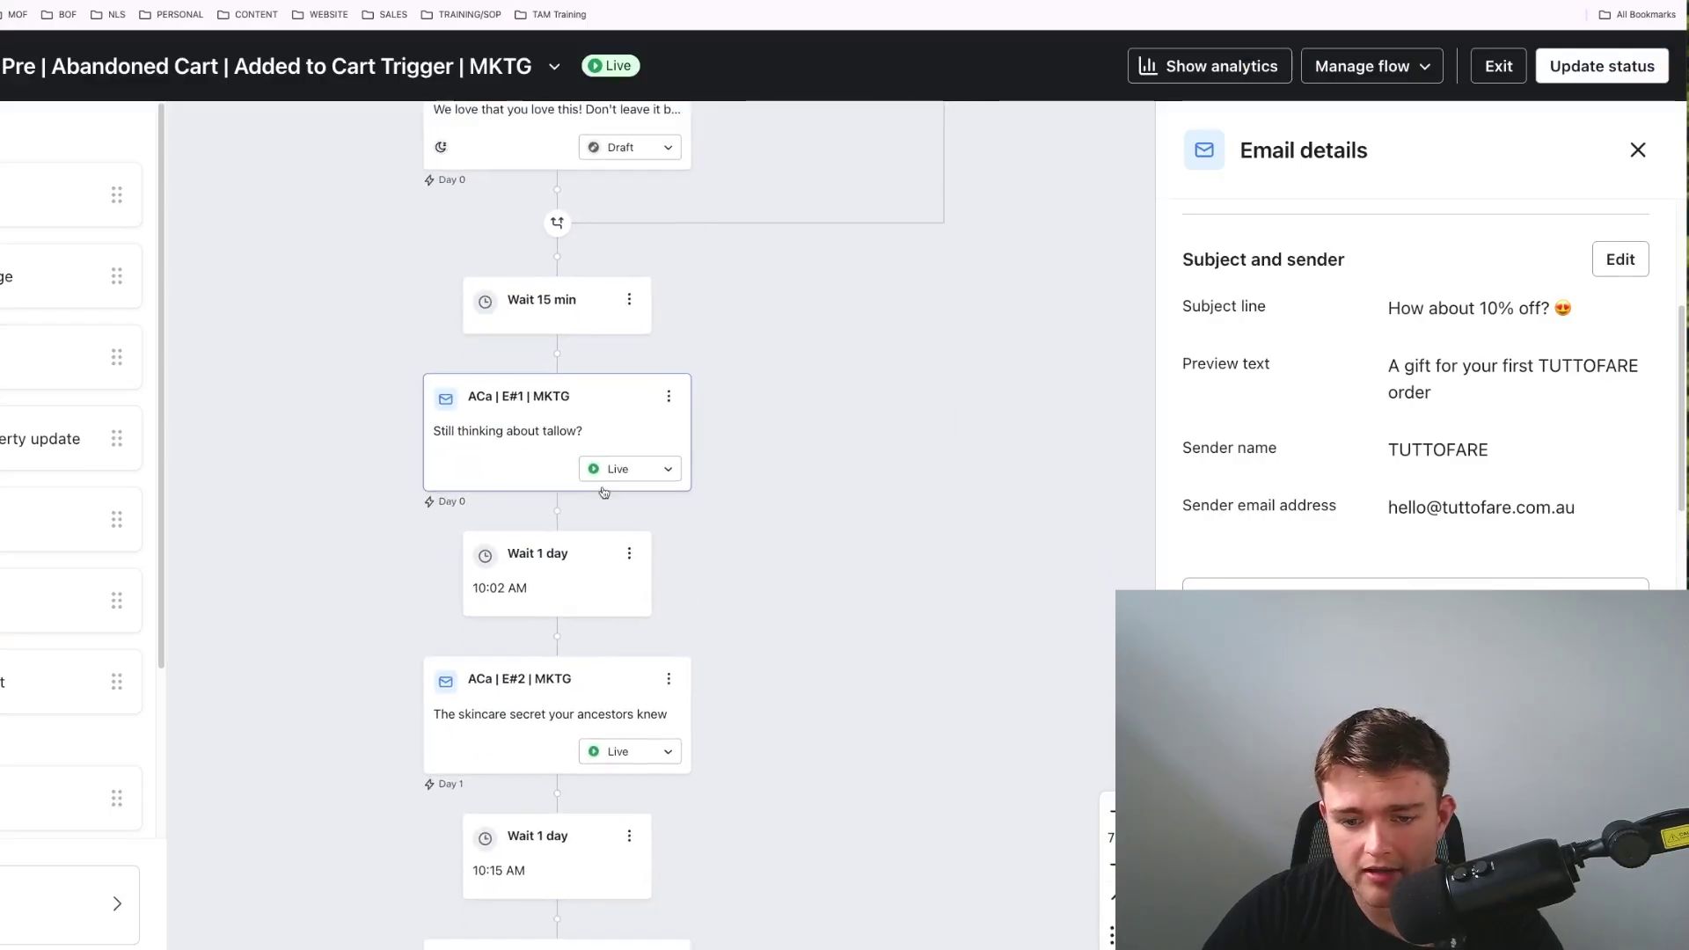
# Step: Compare the Added to Cart flow's repeat-buyer and first-time-buyer branches with the matching Salt Shift emails on the design board
pyautogui.scroll(-10, 623, 784)
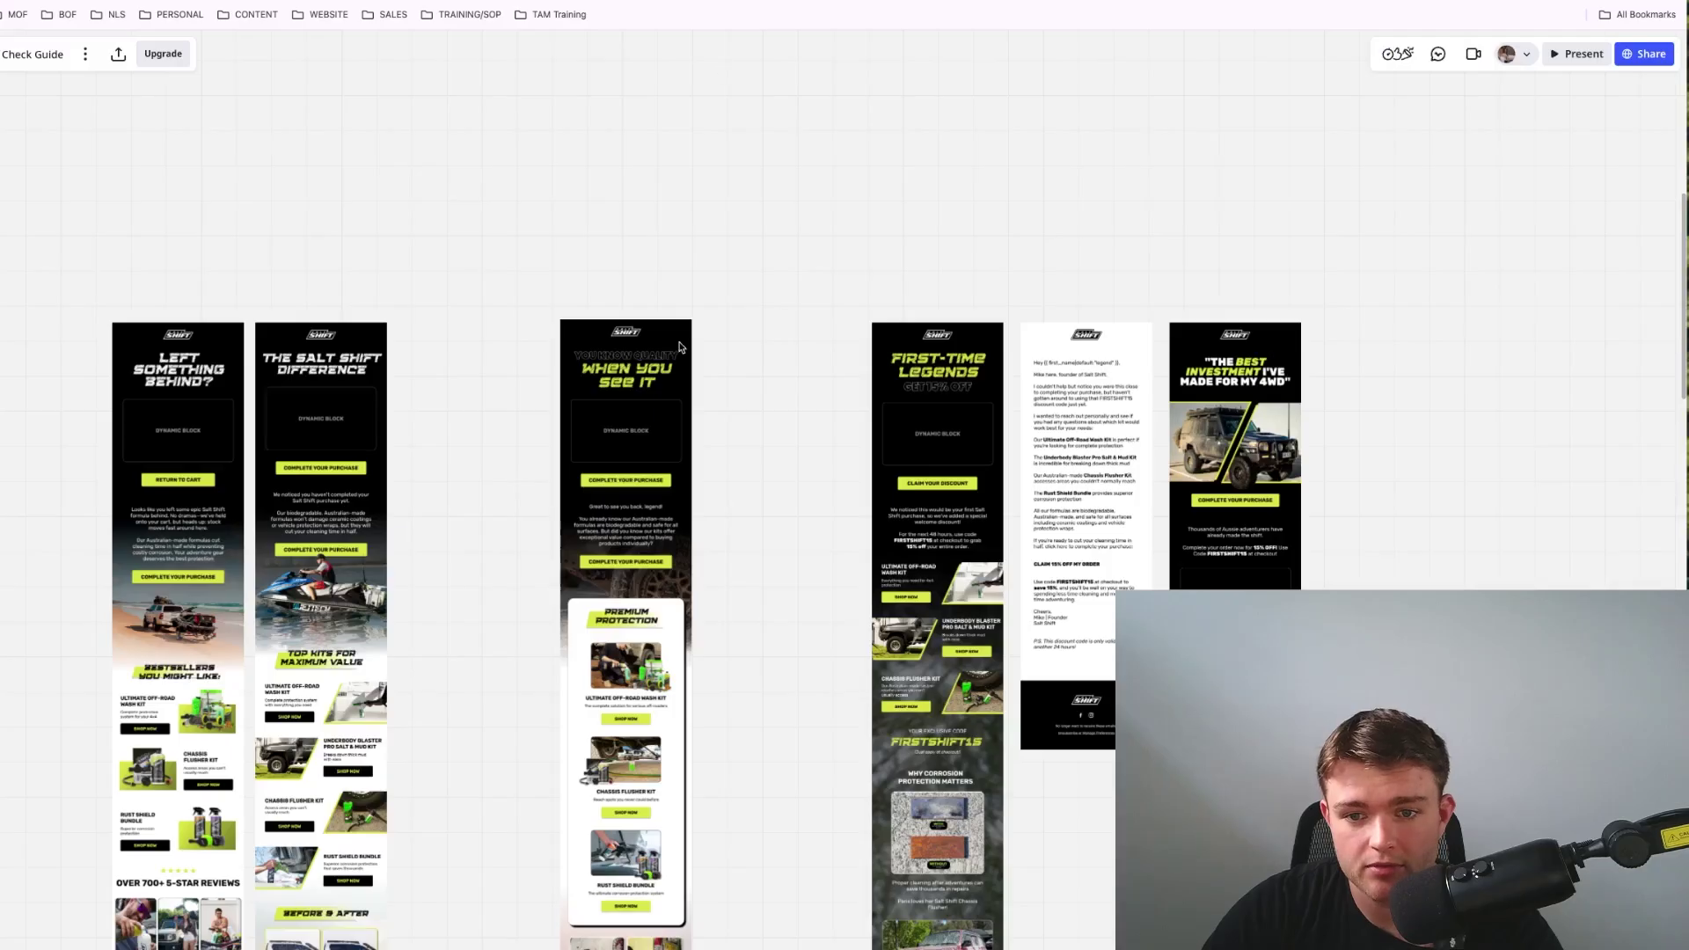
pyautogui.scroll(5, 607, 431)
pyautogui.scroll(5, 607, 431)
pyautogui.scroll(-5, 609, 433)
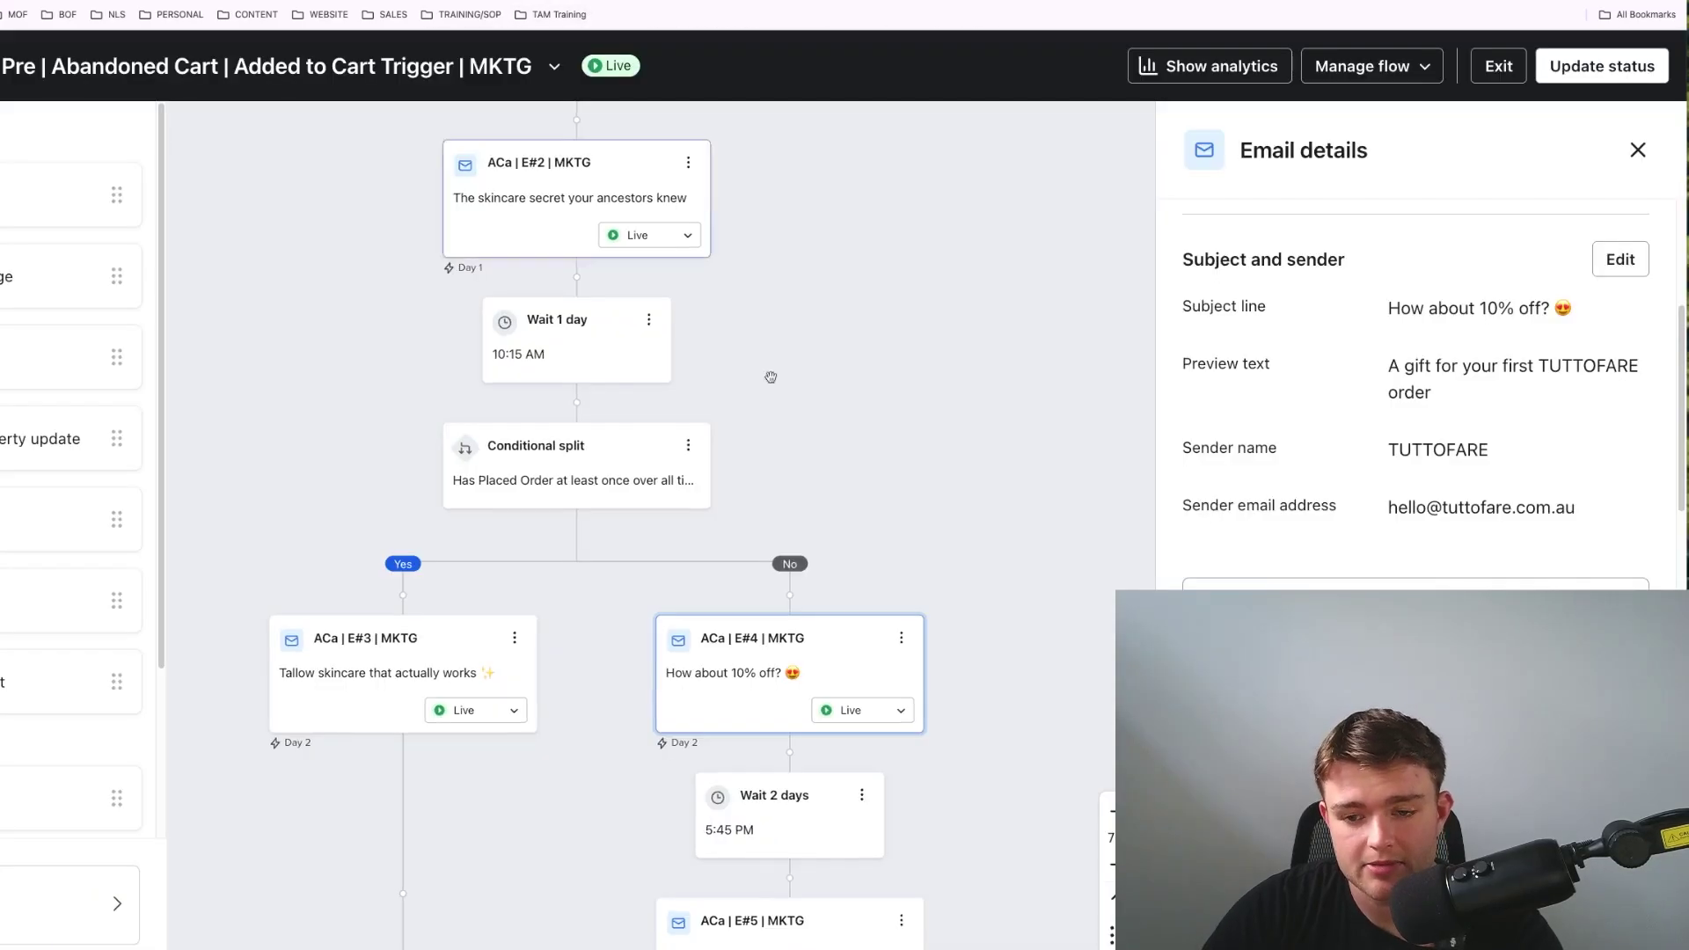
pyautogui.scroll(-5, 669, 528)
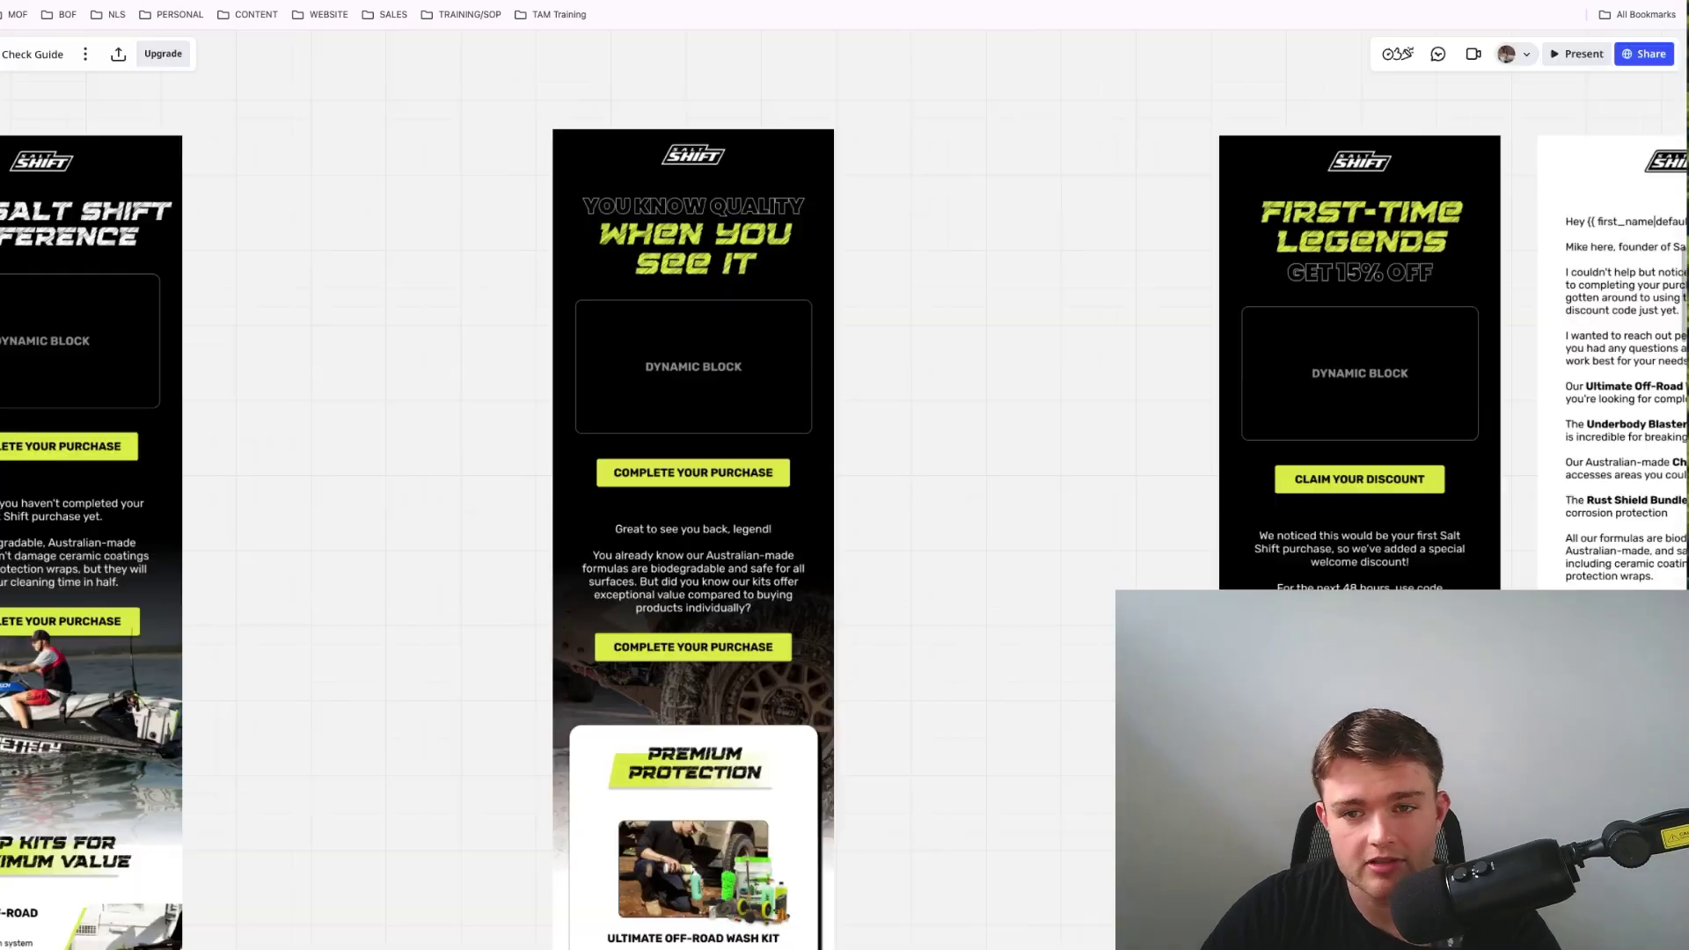
pyautogui.hscroll(10, 1113, 475)
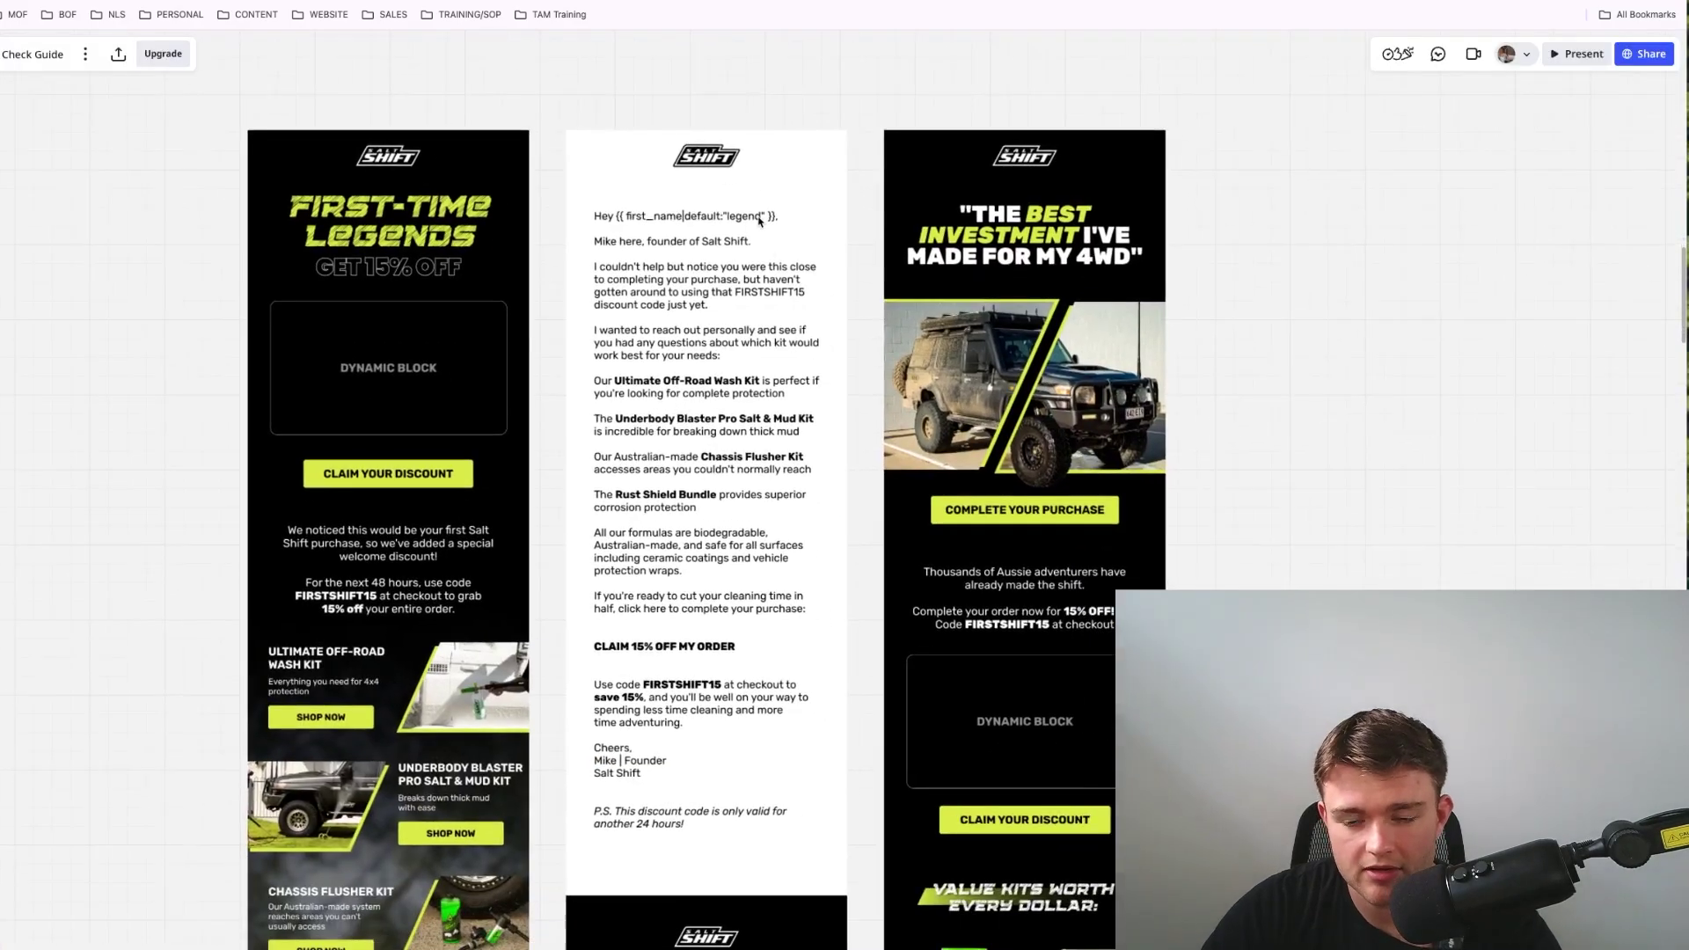
pyautogui.scroll(-8, 778, 440)
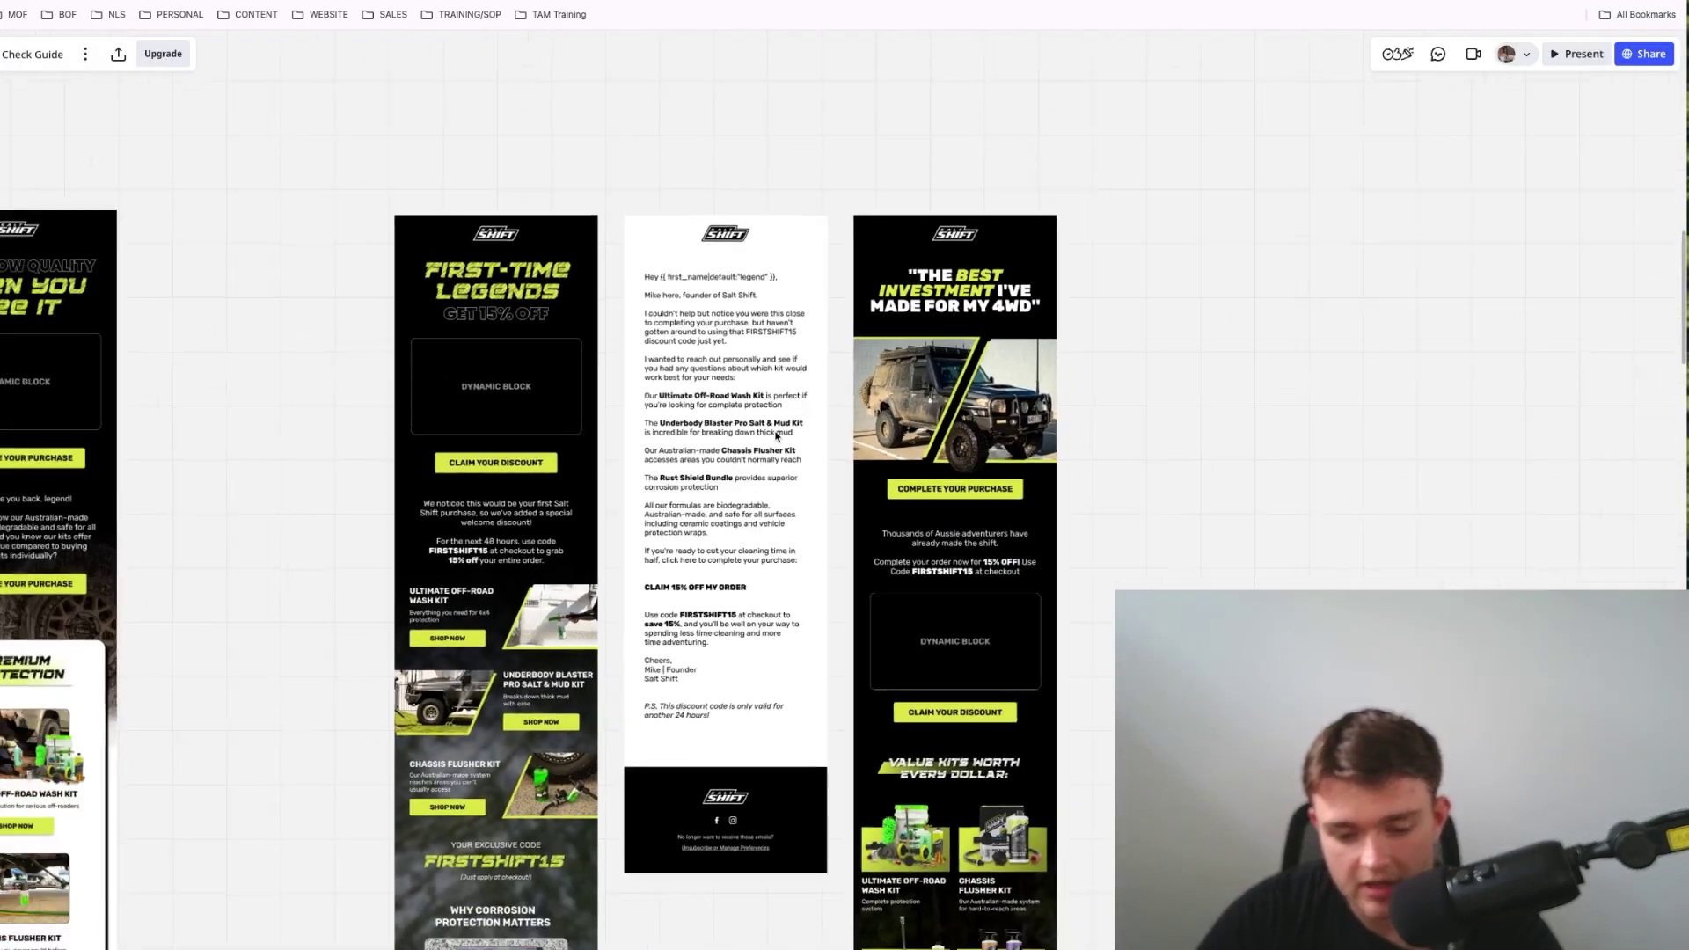
pyautogui.hscroll(-2, 758, 431)
pyautogui.hotkey('ctrl', 'Tab')
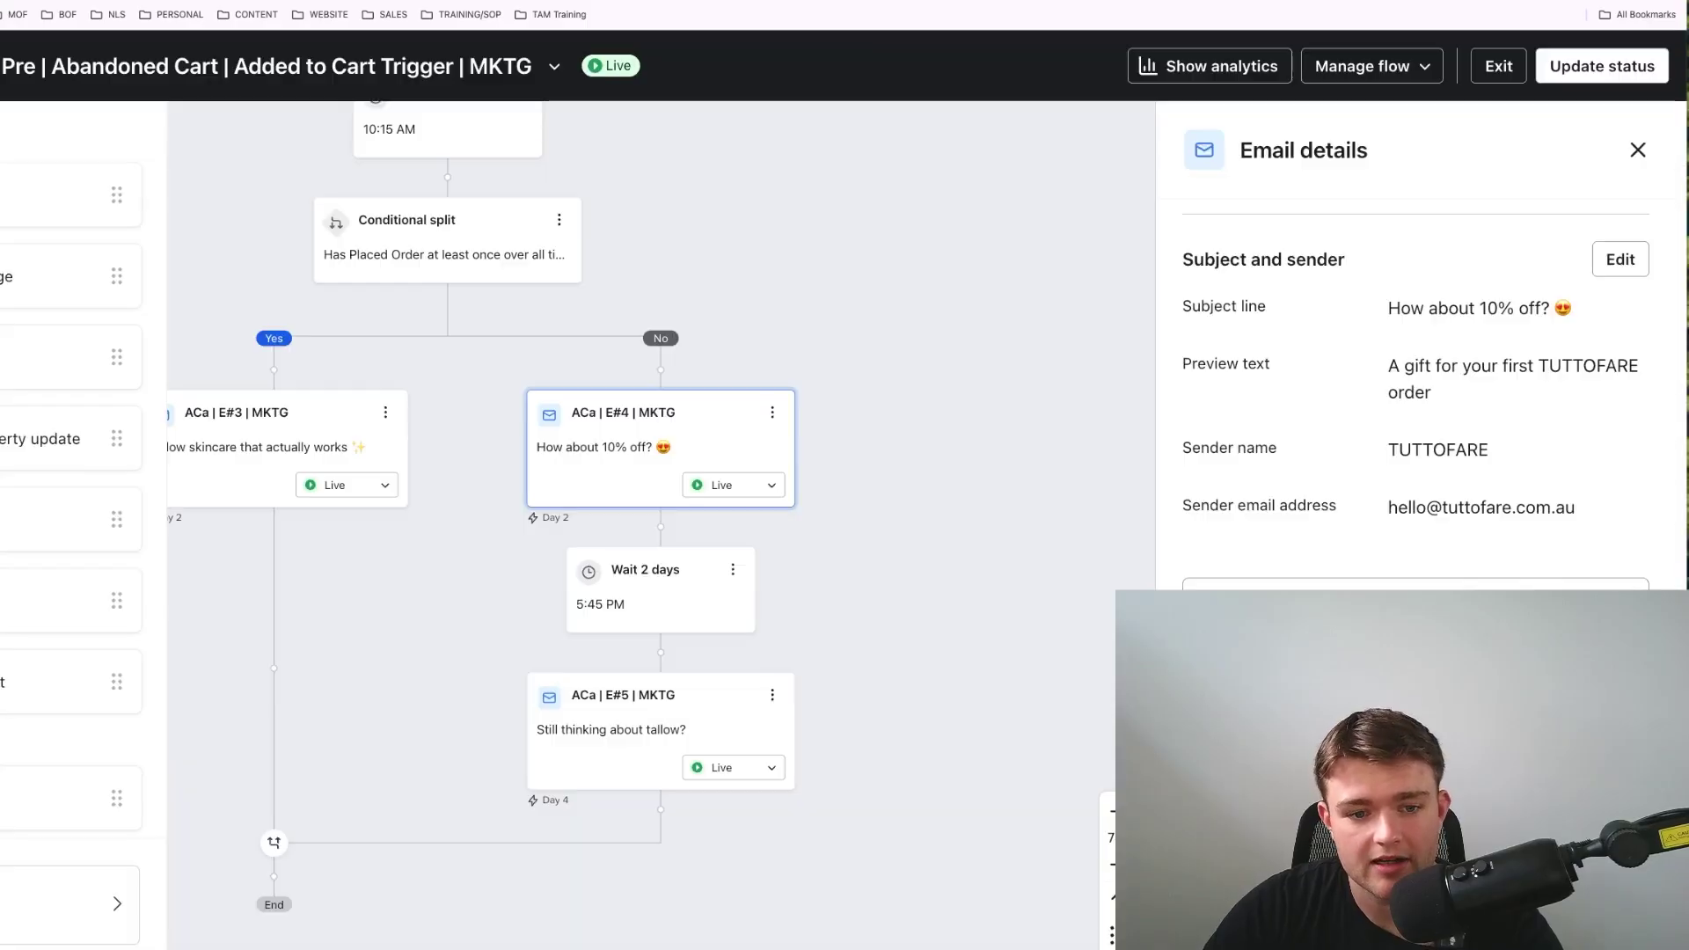
# Step: Open the trigger of the Added to Cart flow and review its profile filters on placed orders and recent flow entry
pyautogui.hscroll(-2, 802, 360)
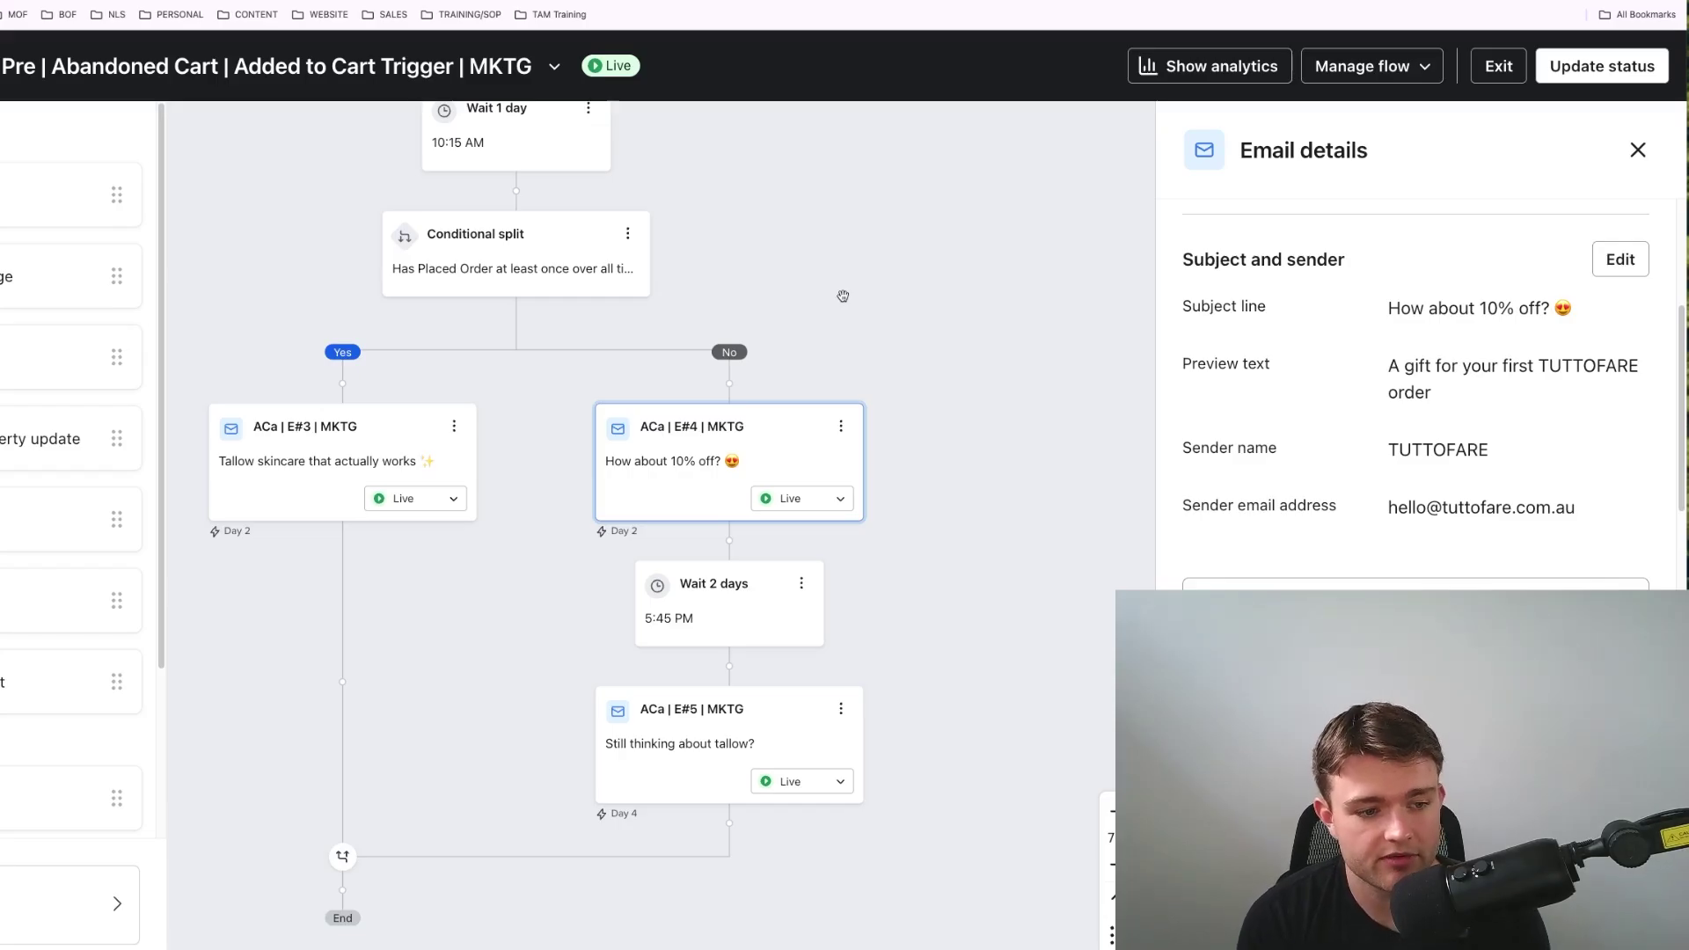
pyautogui.scroll(10, 843, 264)
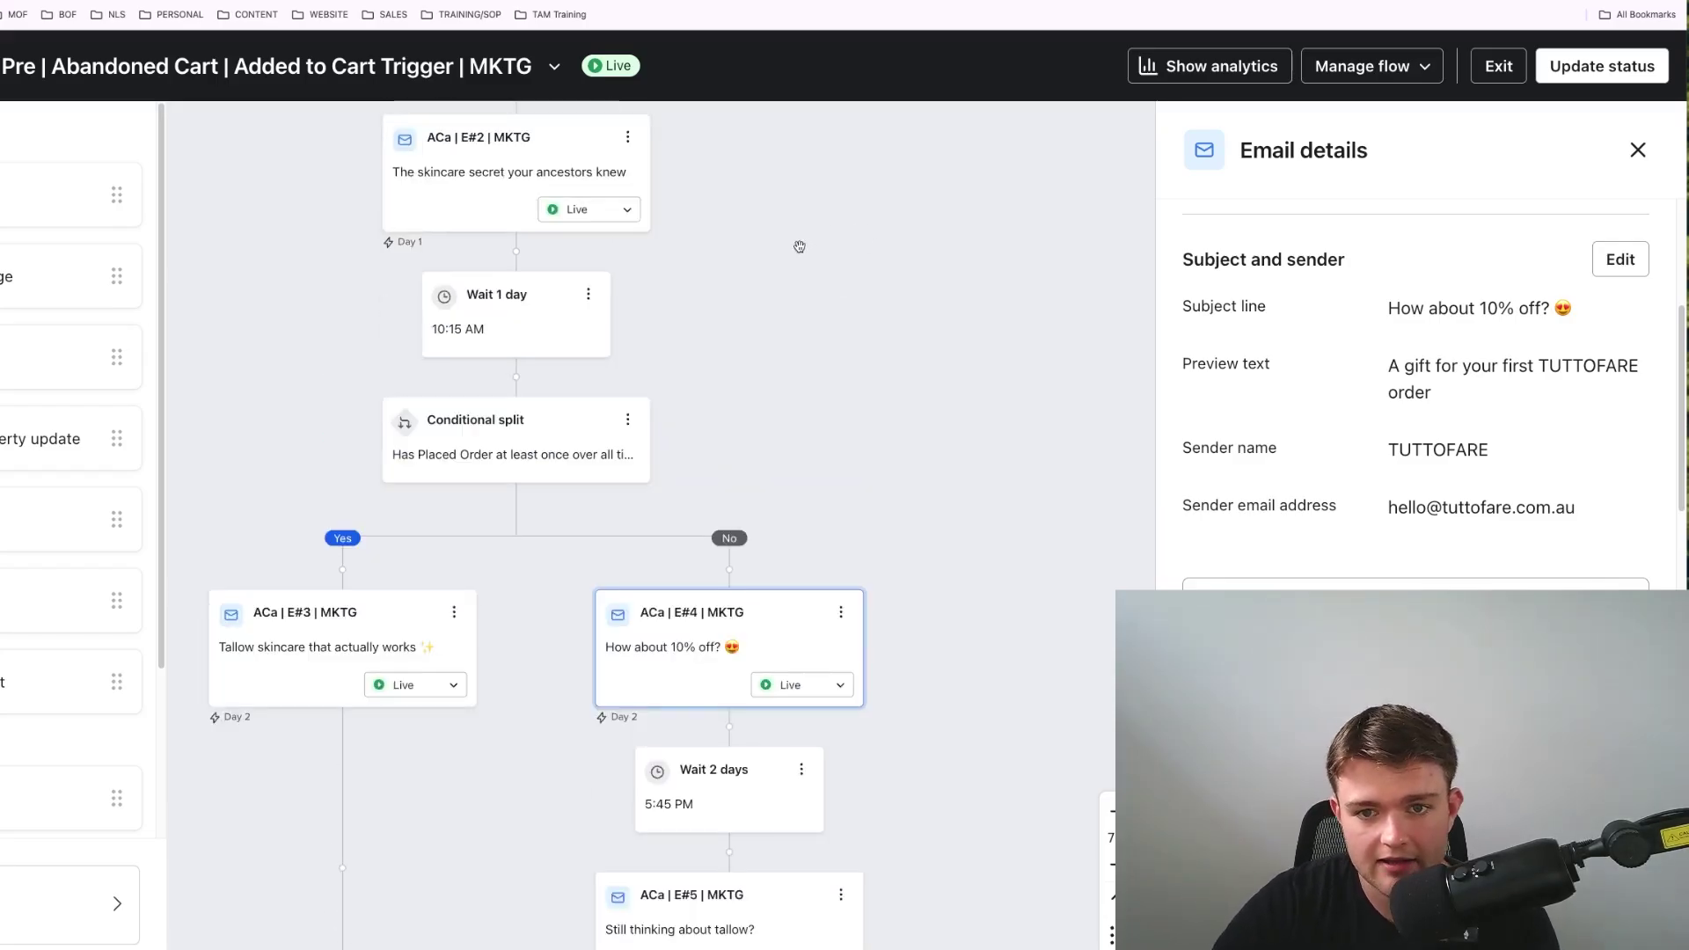
pyautogui.scroll(8, 551, 211)
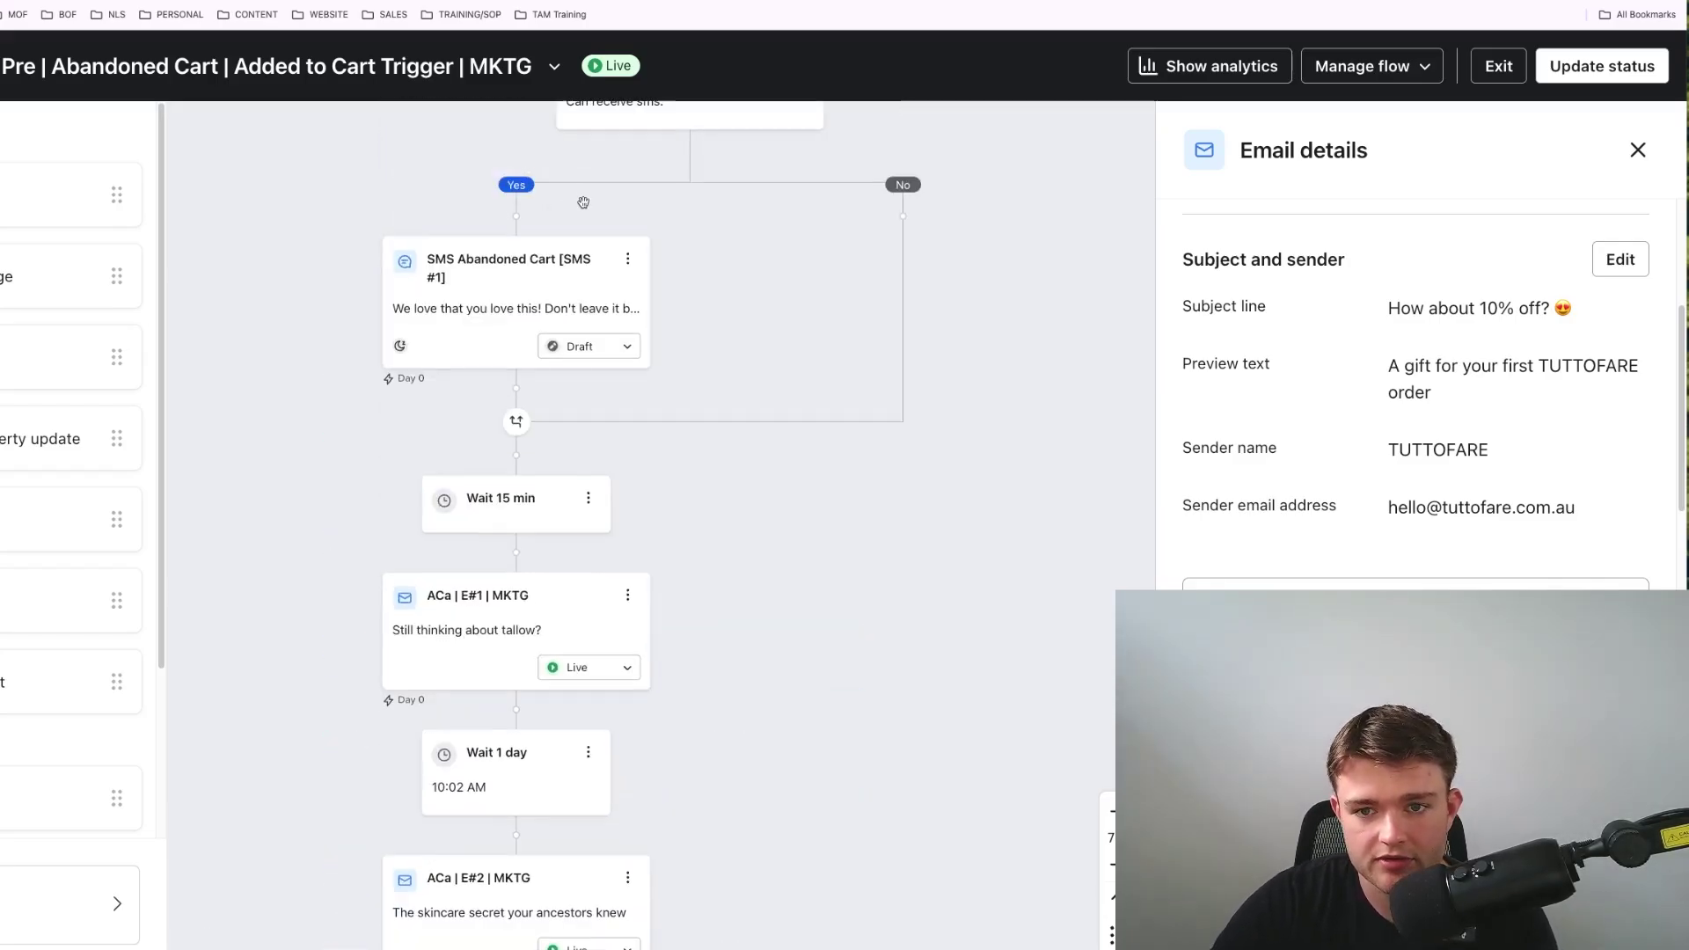
pyautogui.click(696, 507)
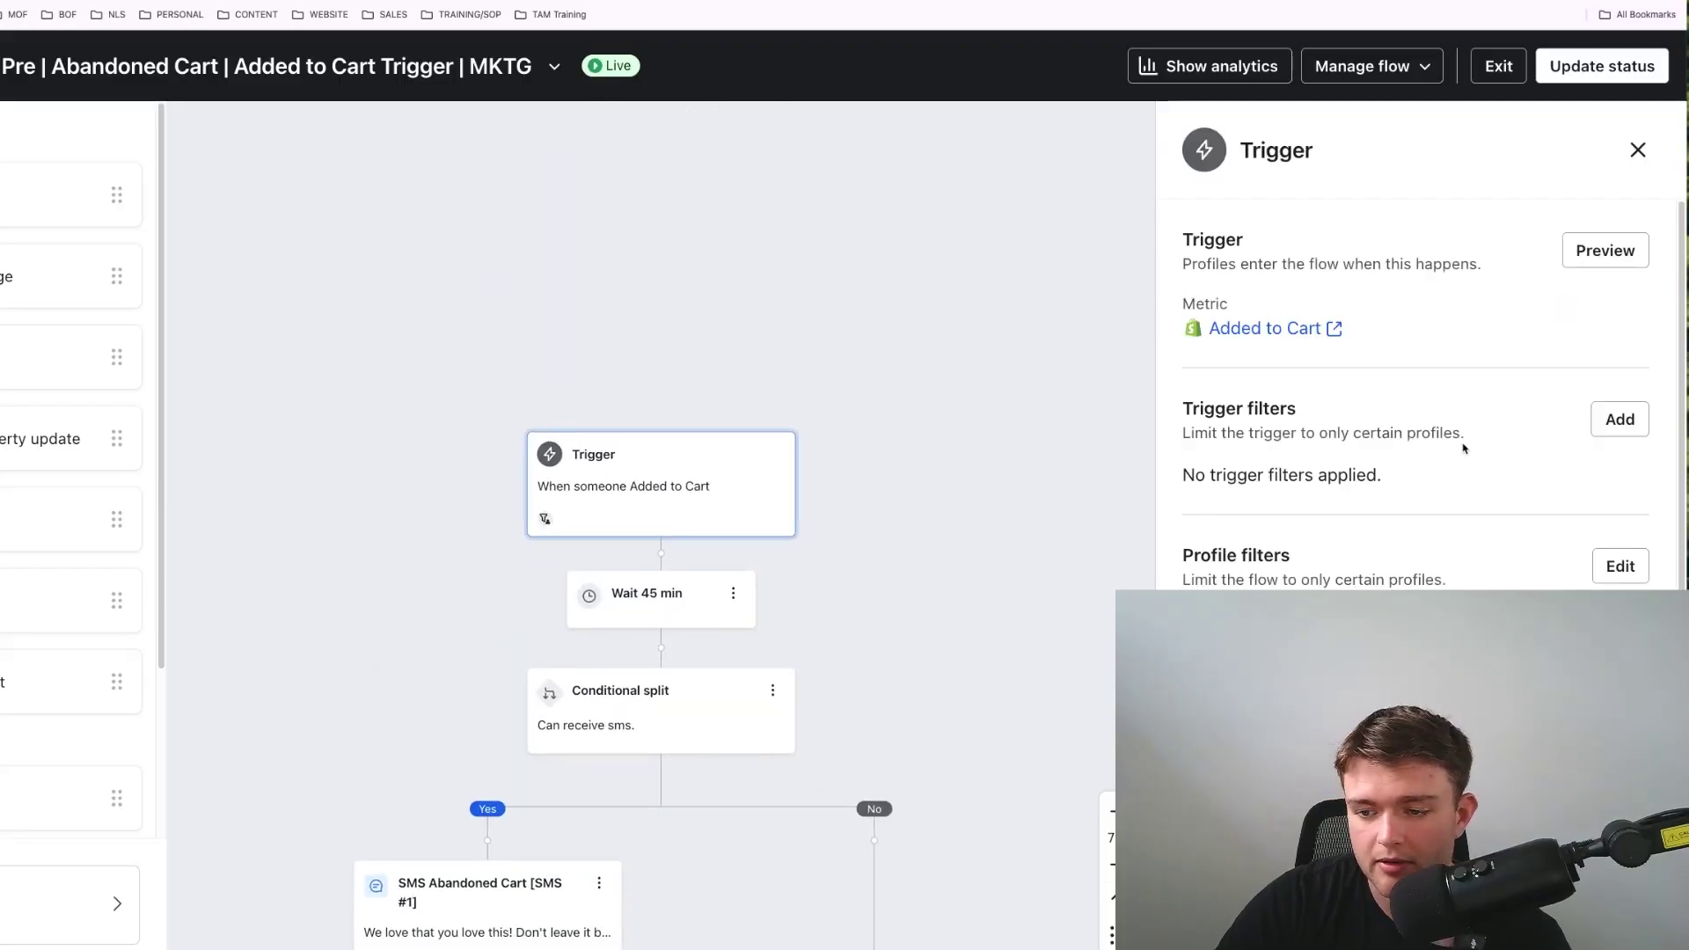
pyautogui.scroll(-2, 1464, 444)
pyautogui.moveTo(1533, 532); pyautogui.dragTo(1110, 522)
pyautogui.click(1138, 527)
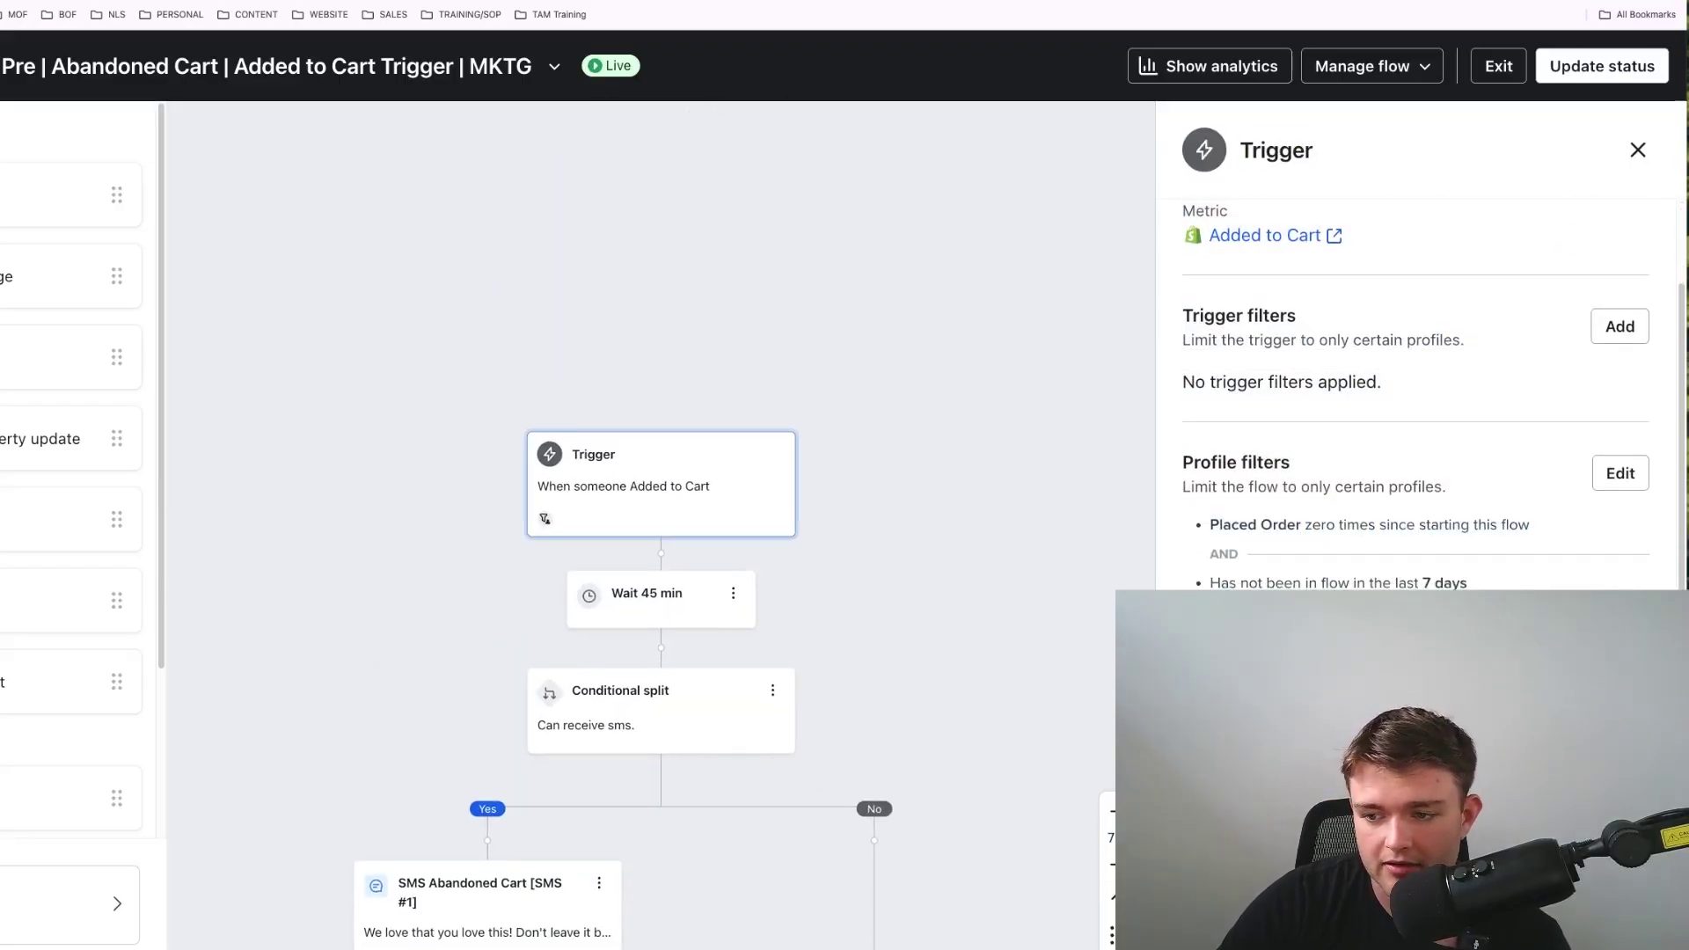
pyautogui.moveTo(1482, 598); pyautogui.dragTo(1098, 641)
pyautogui.click(1390, 463)
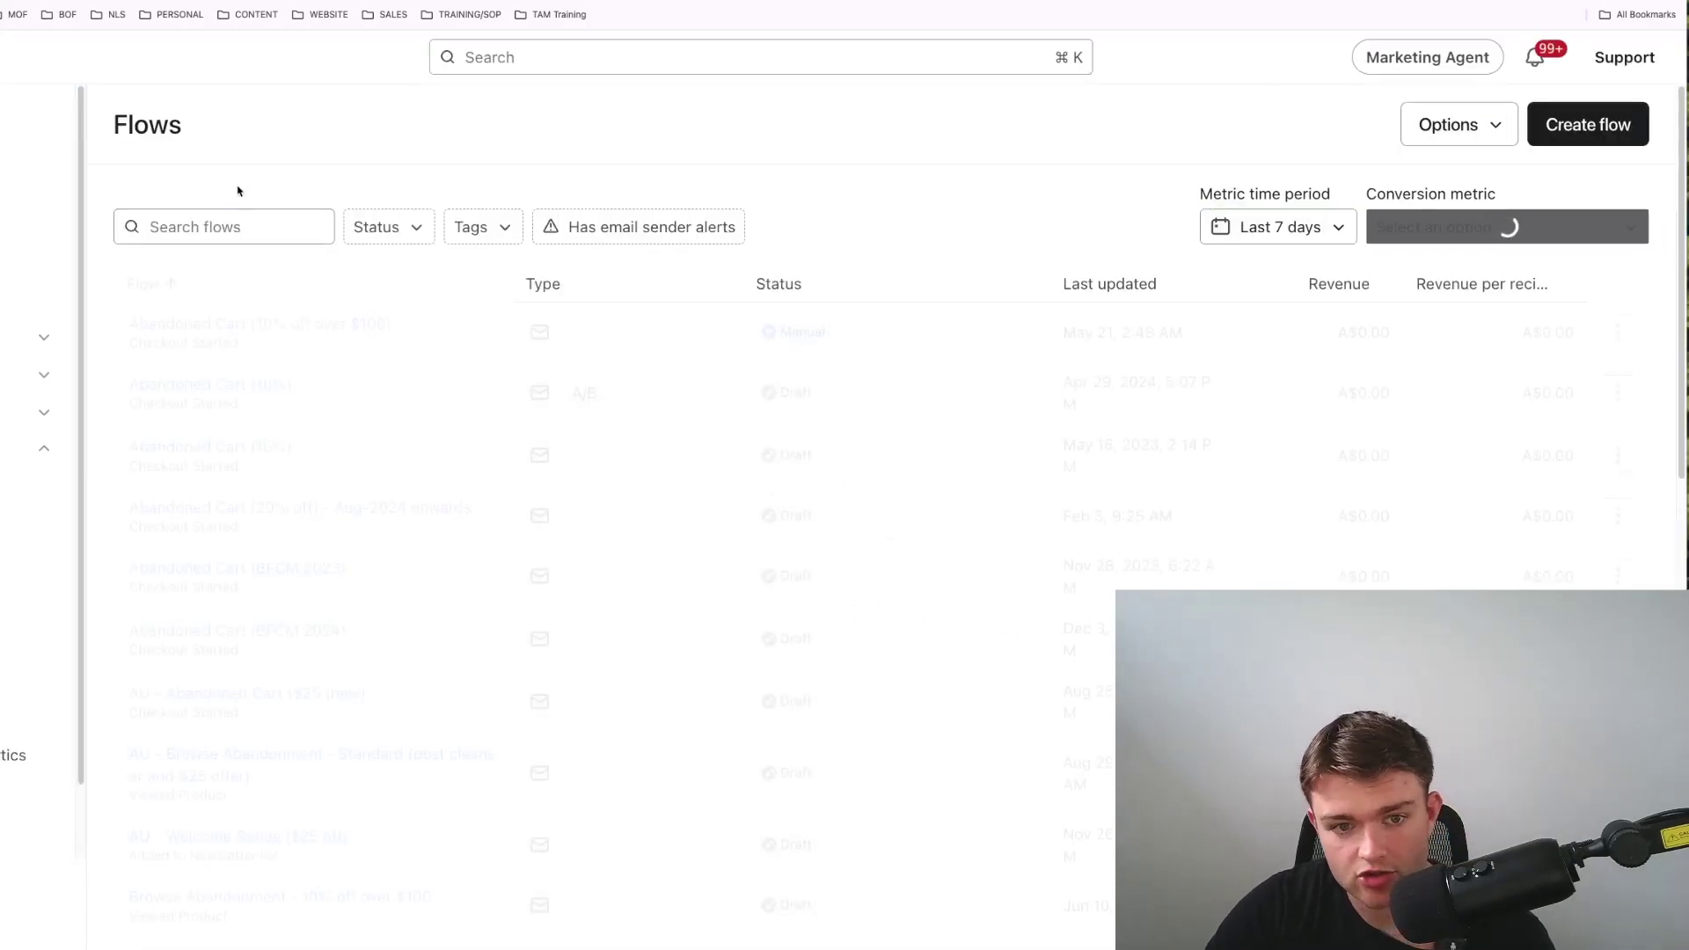
# Step: Search the flows for "checkout", open the Abandoned Checkout flow and review its trigger's profile filters
pyautogui.click(217, 226)
pyautogui.write('checkout')
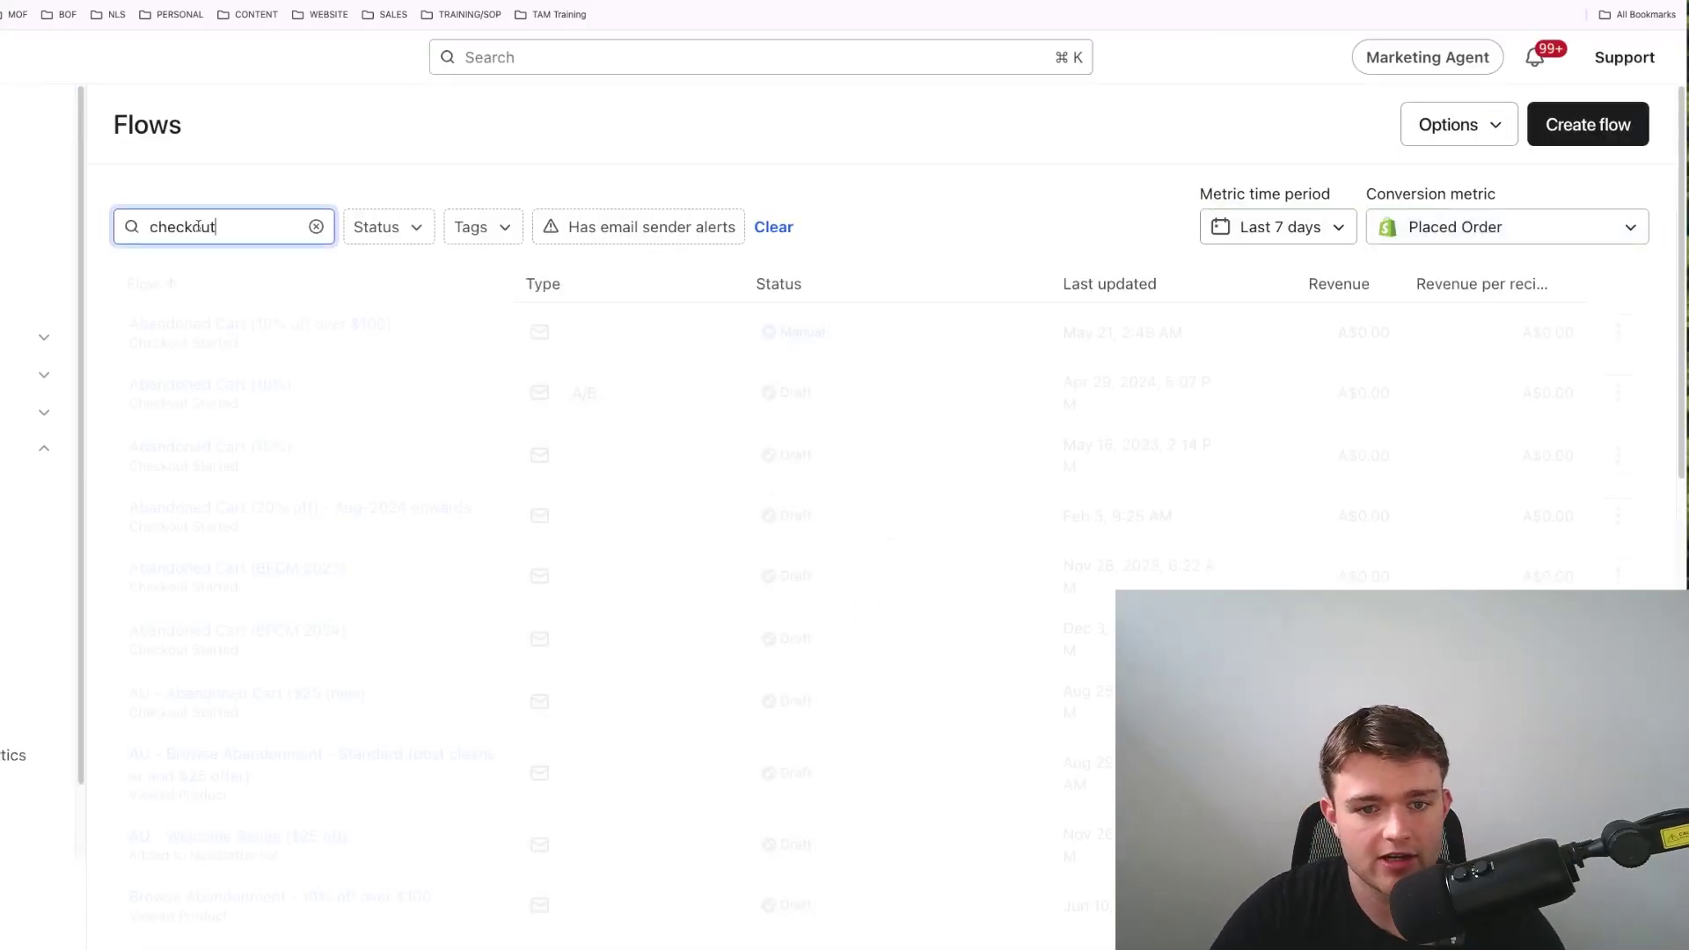
pyautogui.click(370, 329)
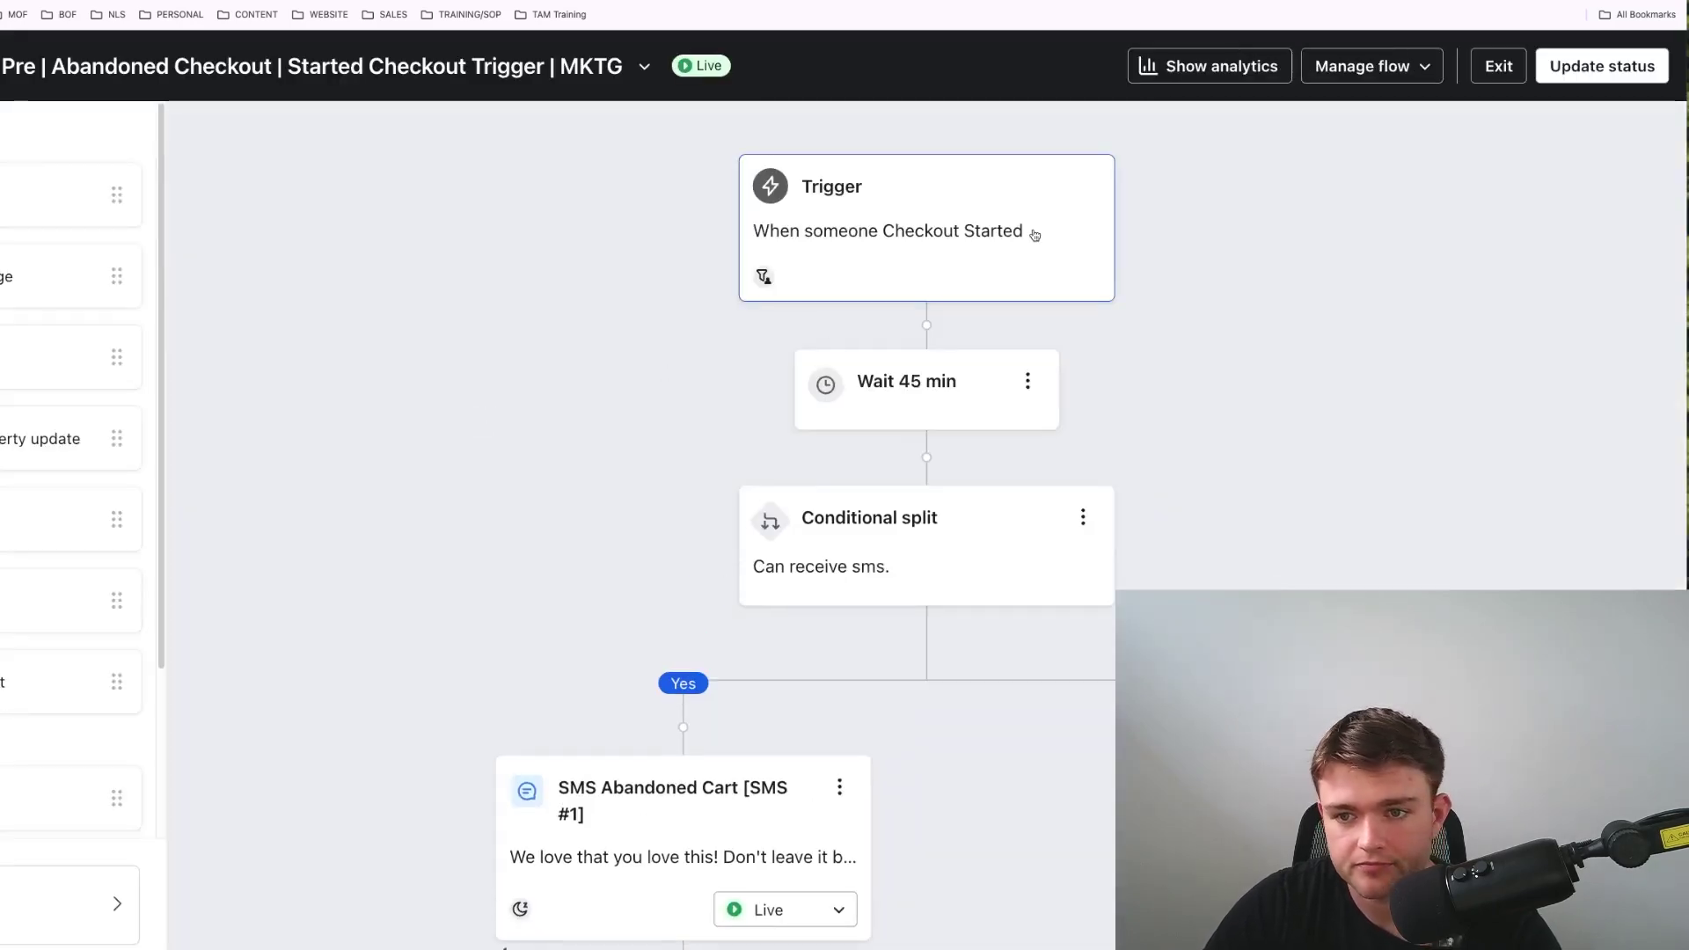
pyautogui.click(1029, 234)
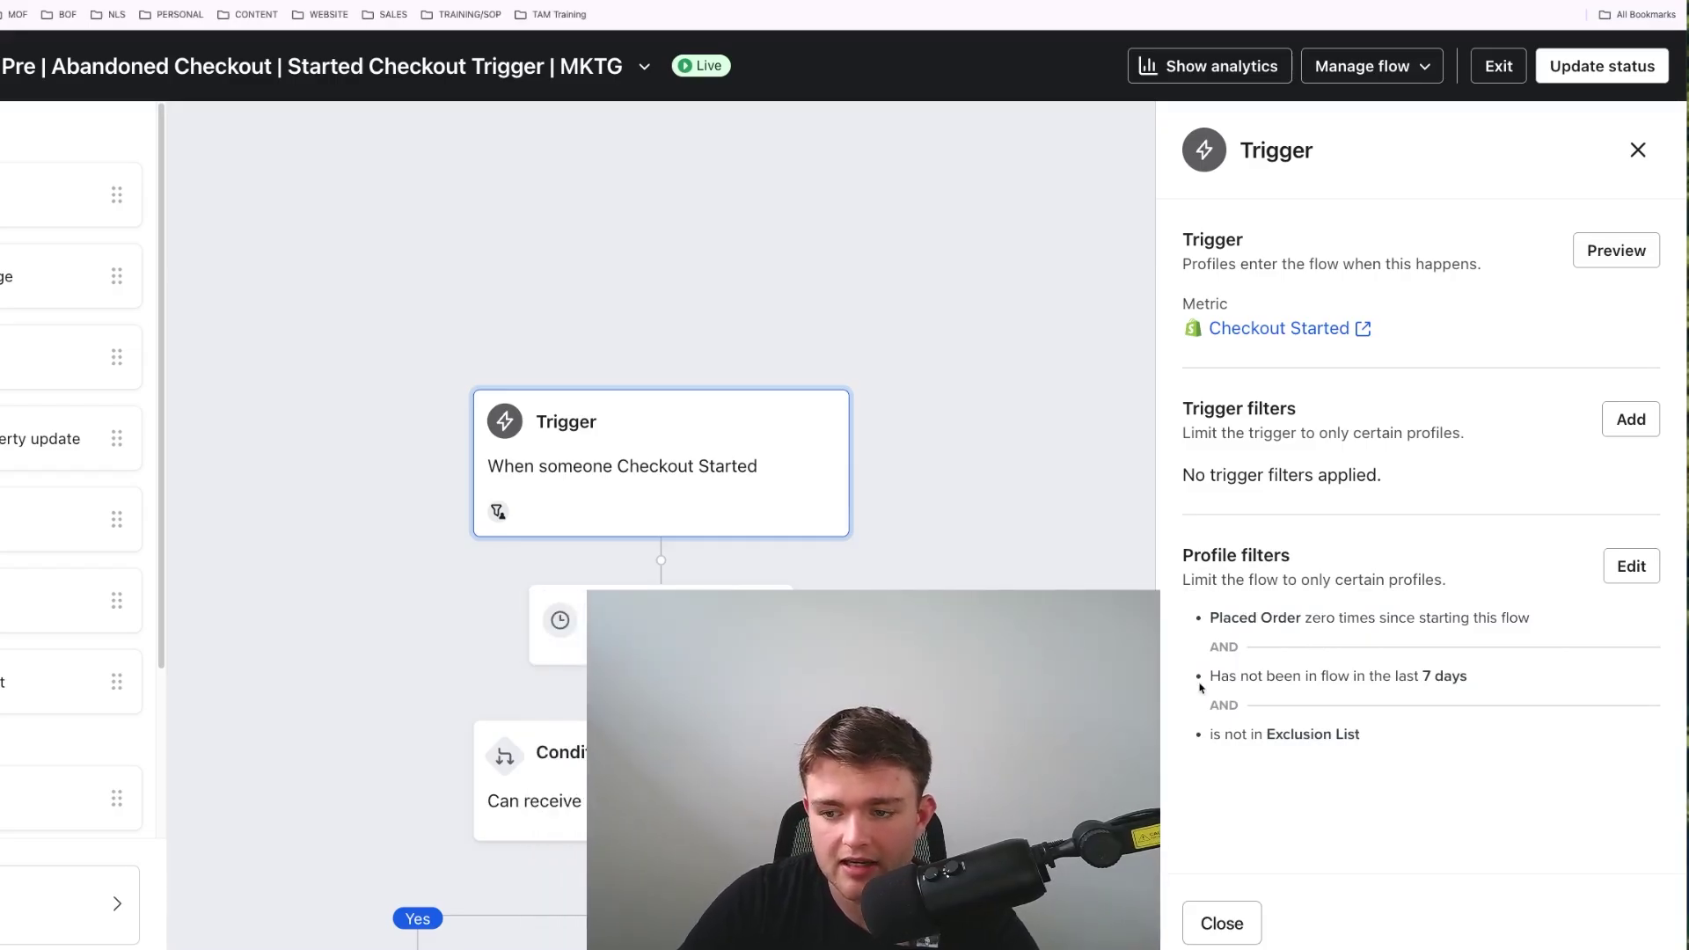
pyautogui.moveTo(1204, 609); pyautogui.dragTo(1528, 618)
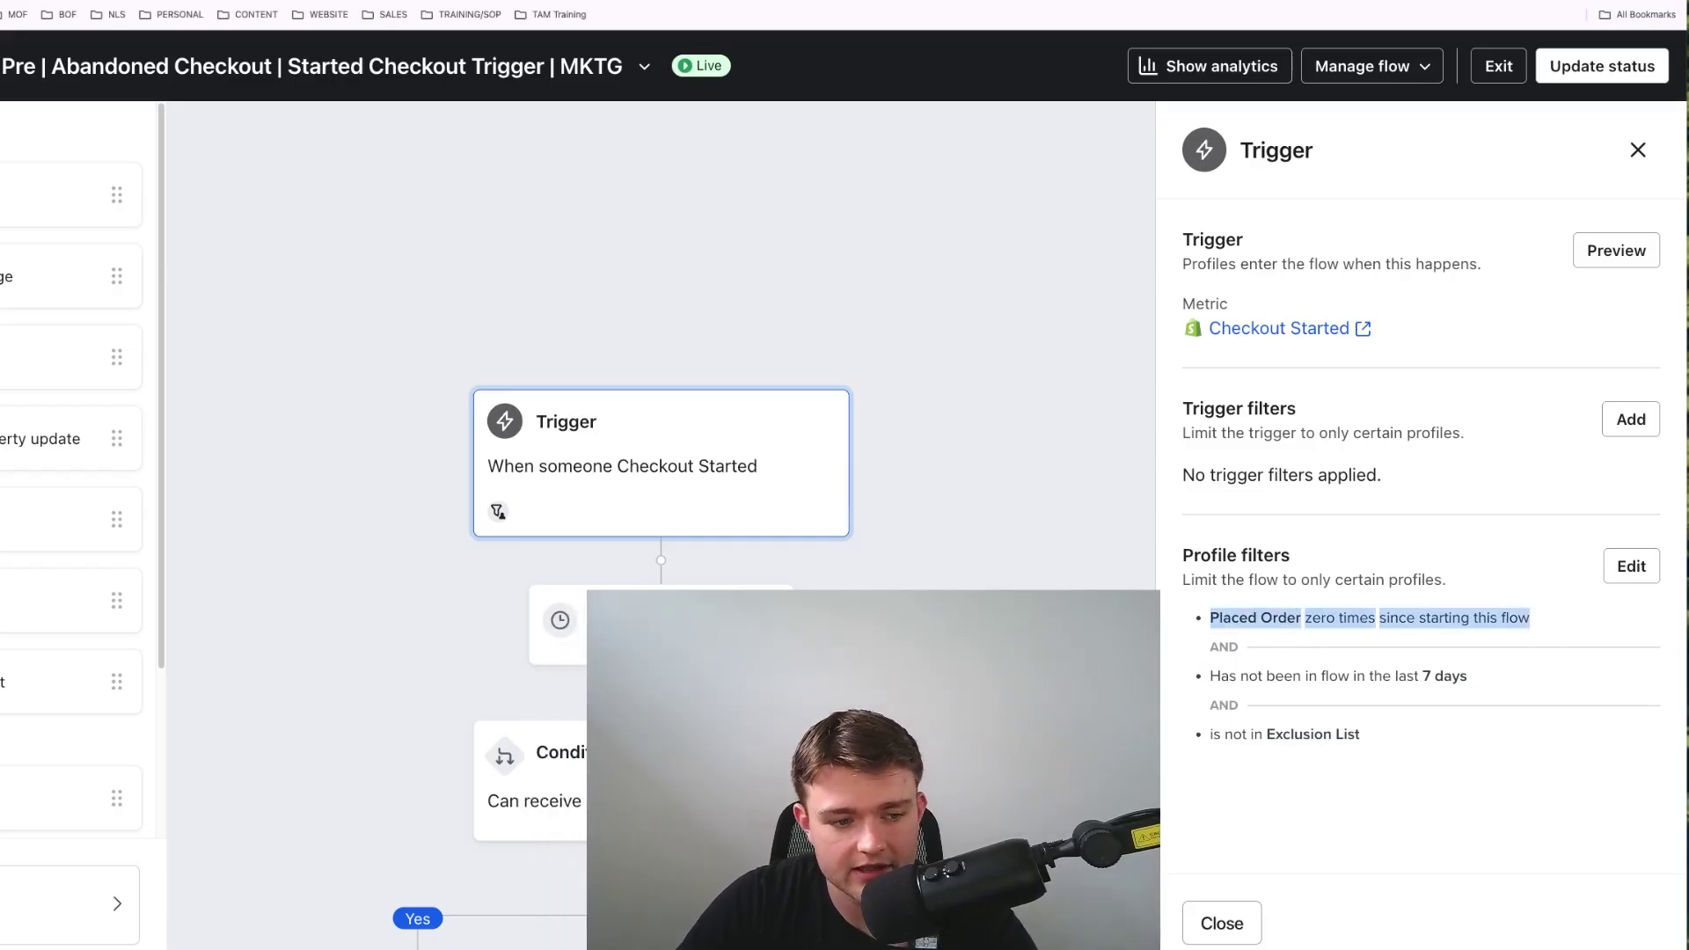
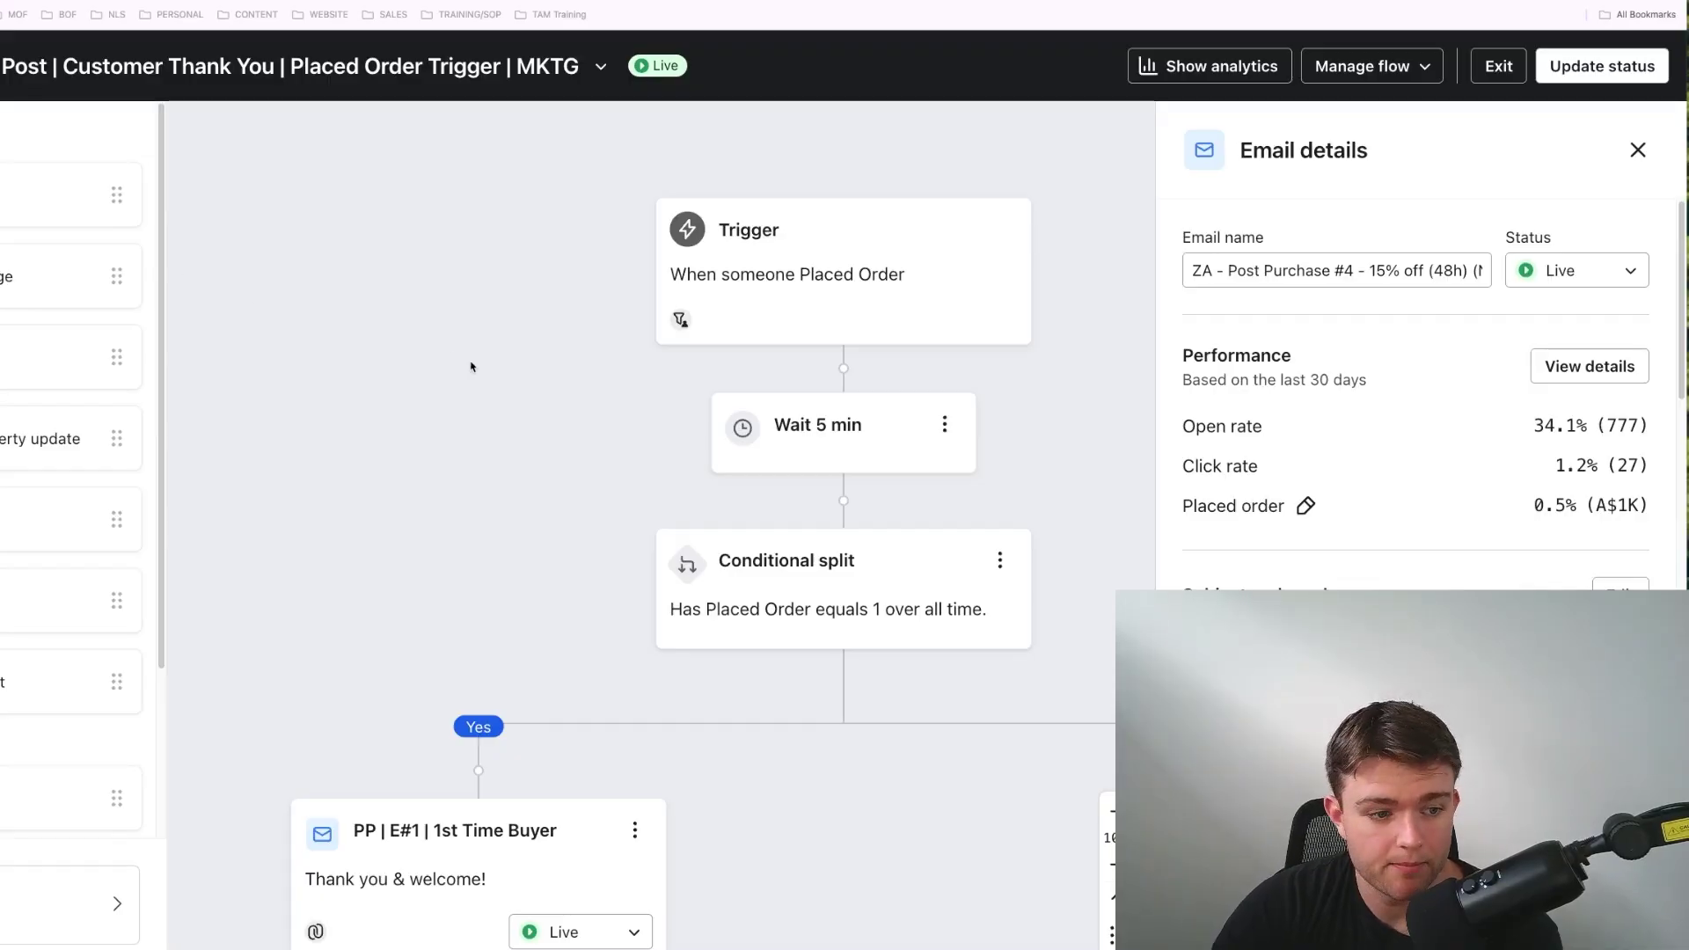
# Step: Open the Placed Order trigger of the Customer Thank You flow and review its profile filters
pyautogui.moveTo(483, 404); pyautogui.dragTo(381, 400)
pyautogui.click(777, 302)
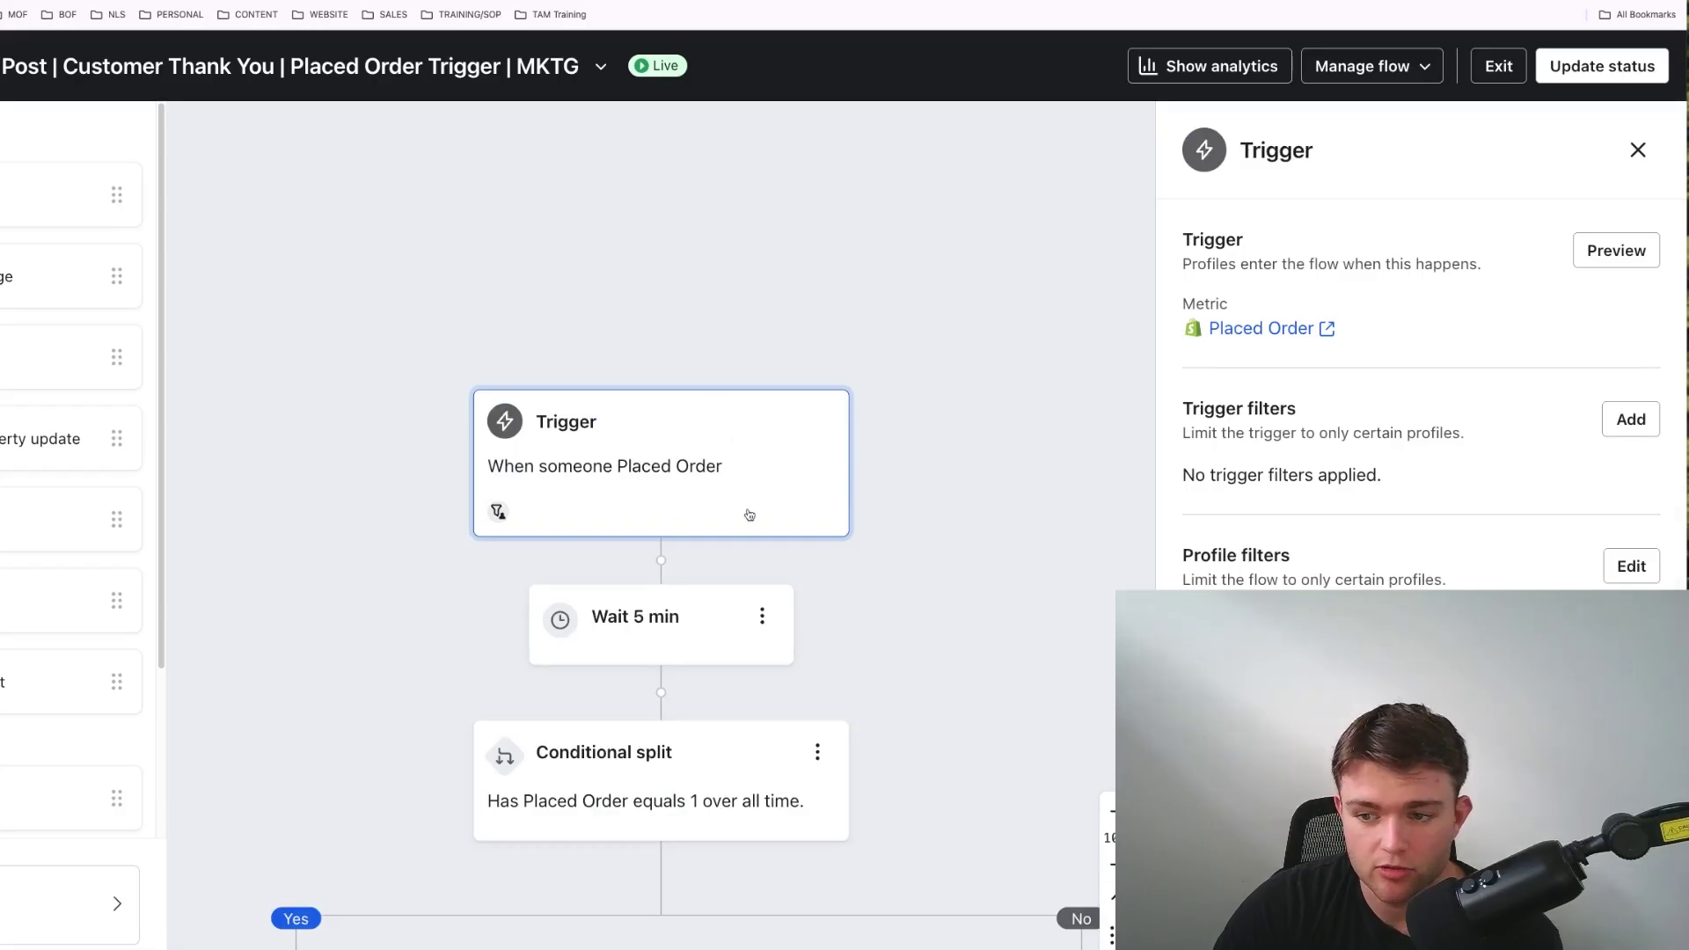
pyautogui.moveTo(1175, 560); pyautogui.dragTo(1448, 581)
pyautogui.moveTo(1403, 756)
pyautogui.mouseDown()
pyautogui.moveTo(818, 757)
pyautogui.moveTo(1402, 757)
pyautogui.mouseUp()
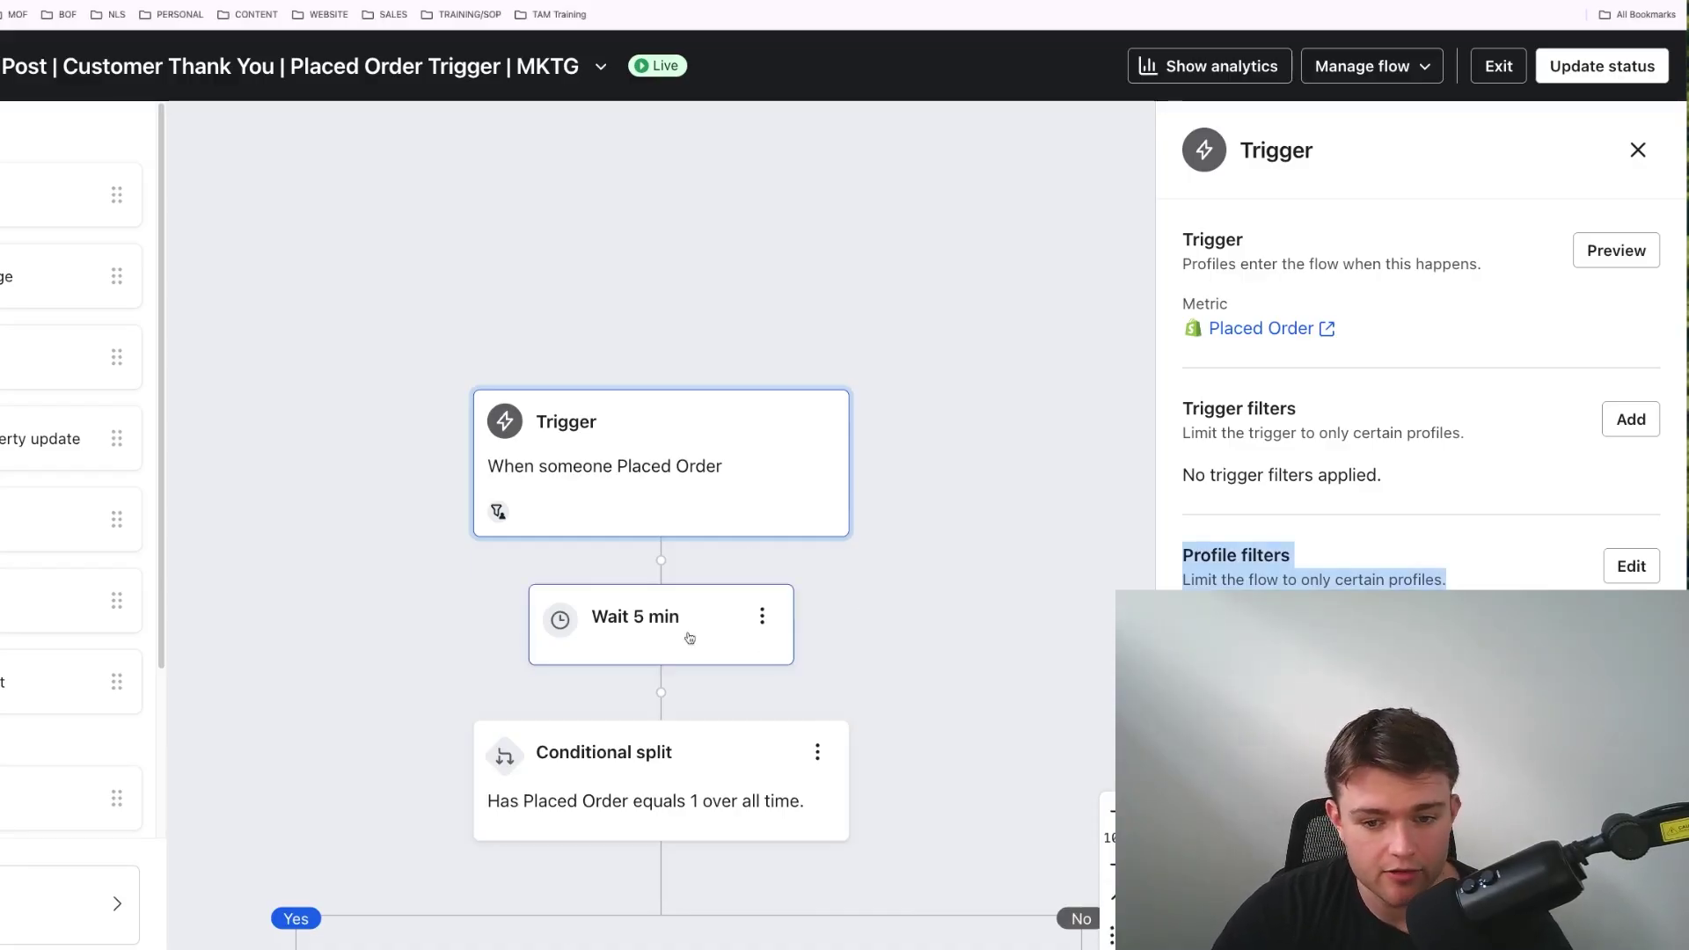
# Step: Open the 5-minute delay's settings and look over the first-order split with its first-time and repeat buyer branches
pyautogui.click(675, 643)
pyautogui.scroll(-5, 855, 587)
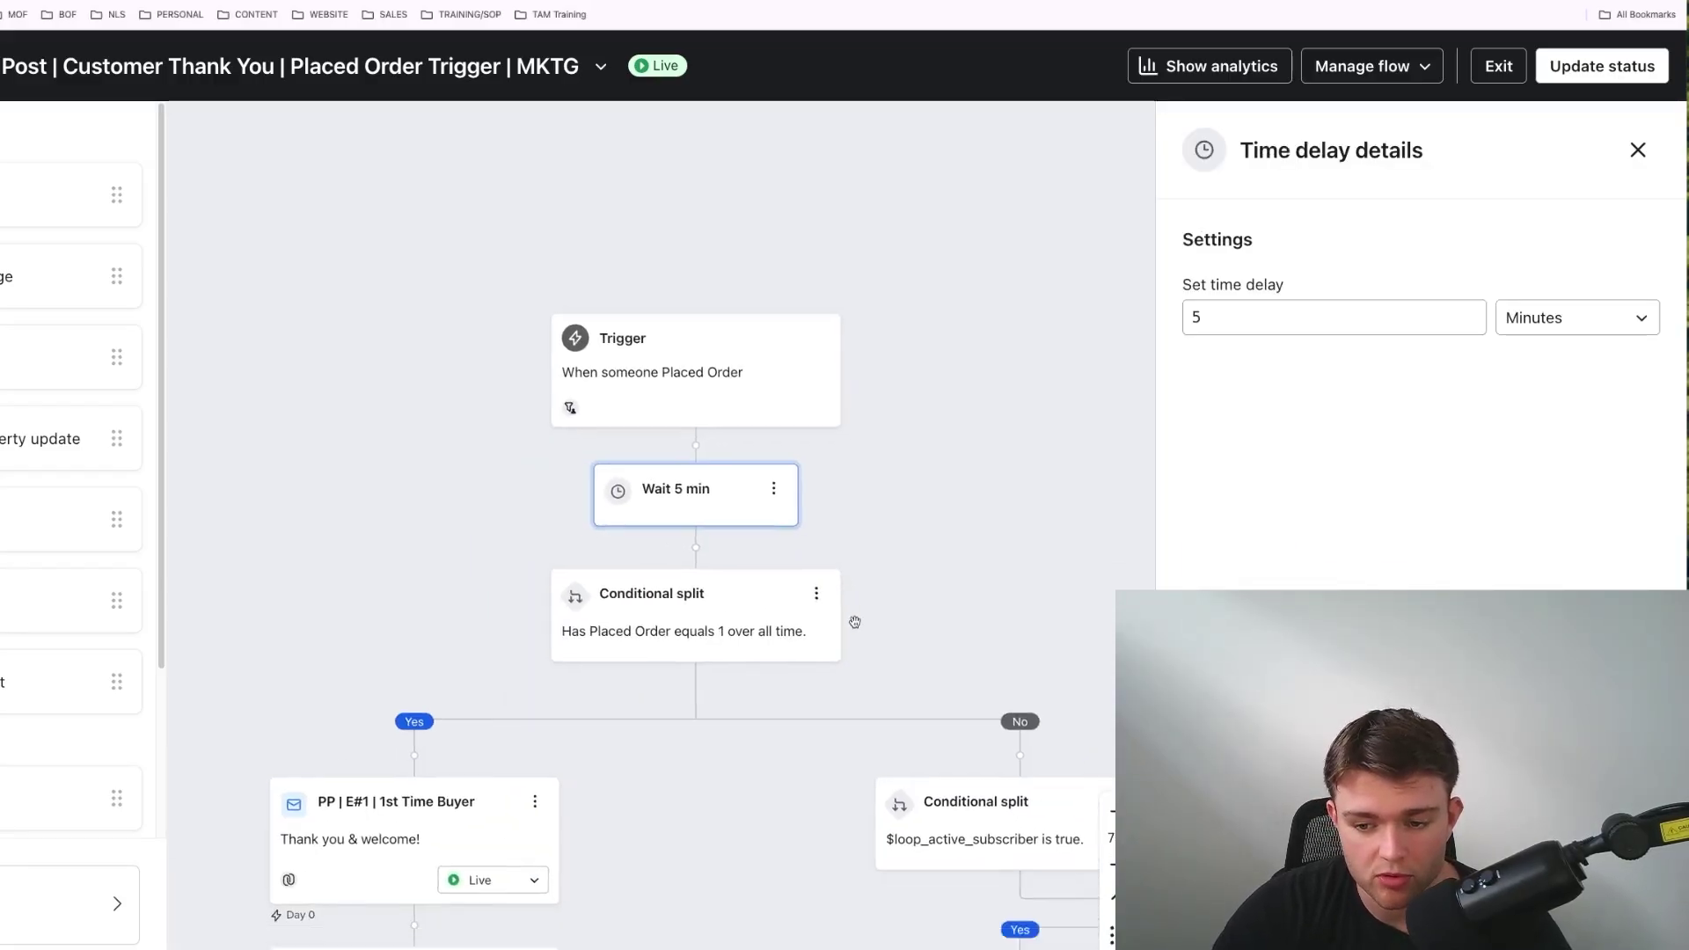
pyautogui.scroll(-2, 694, 607)
pyautogui.hscroll(4, 694, 607)
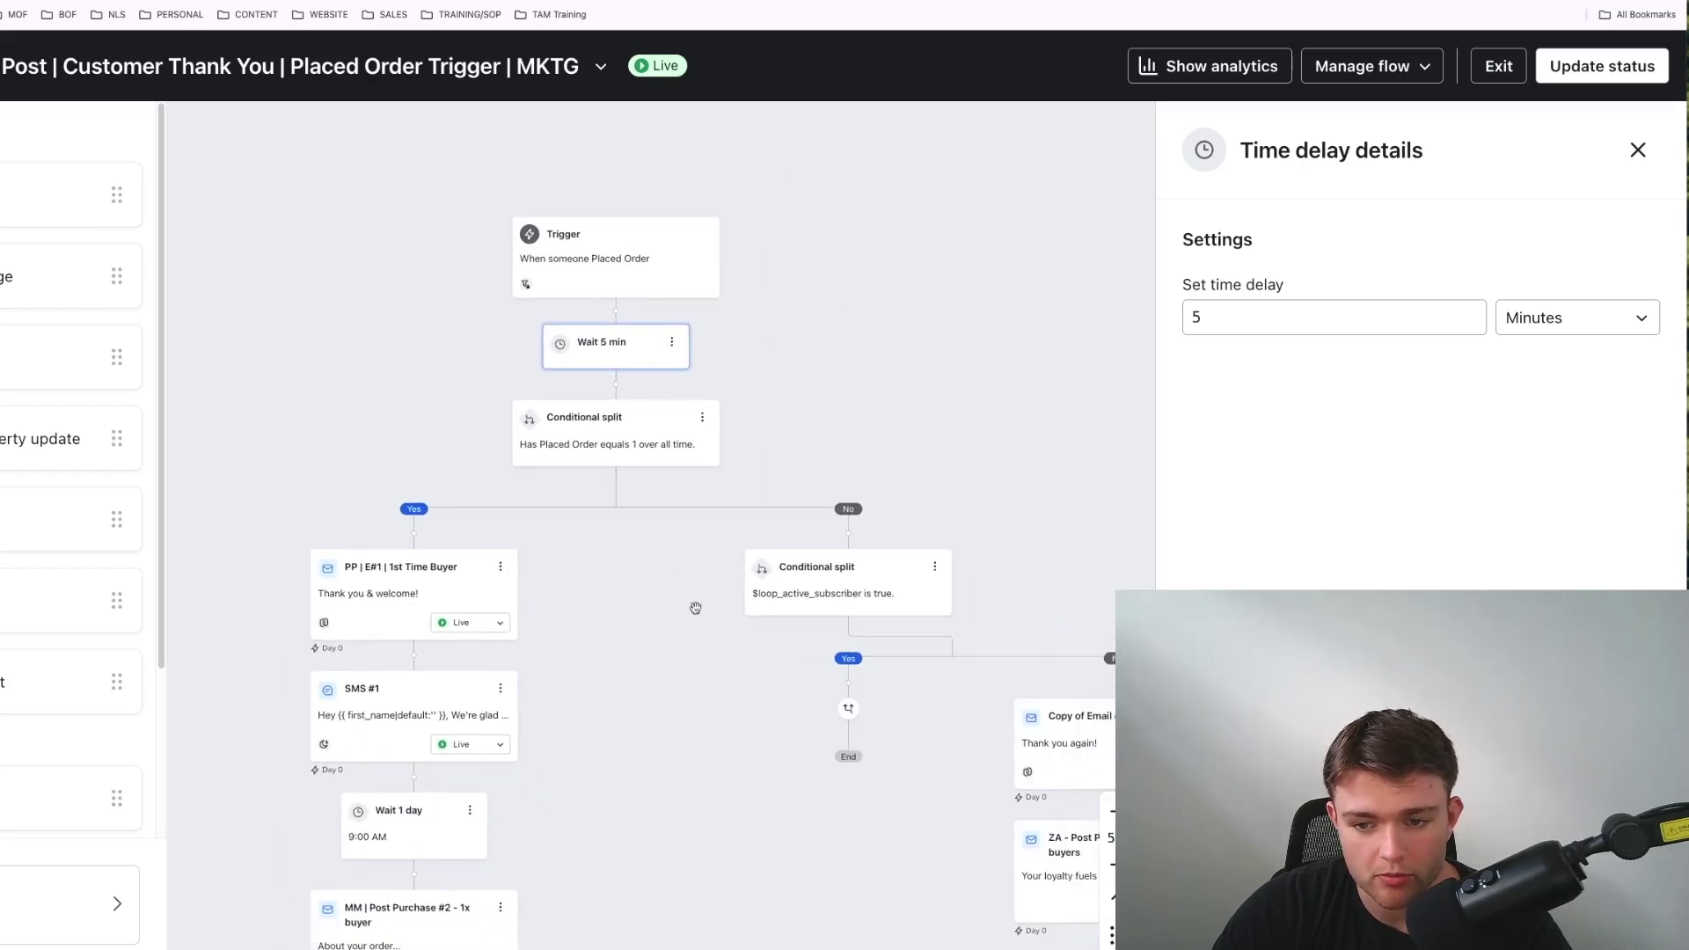
pyautogui.scroll(-2, 604, 607)
pyautogui.hscroll(-5, 599, 603)
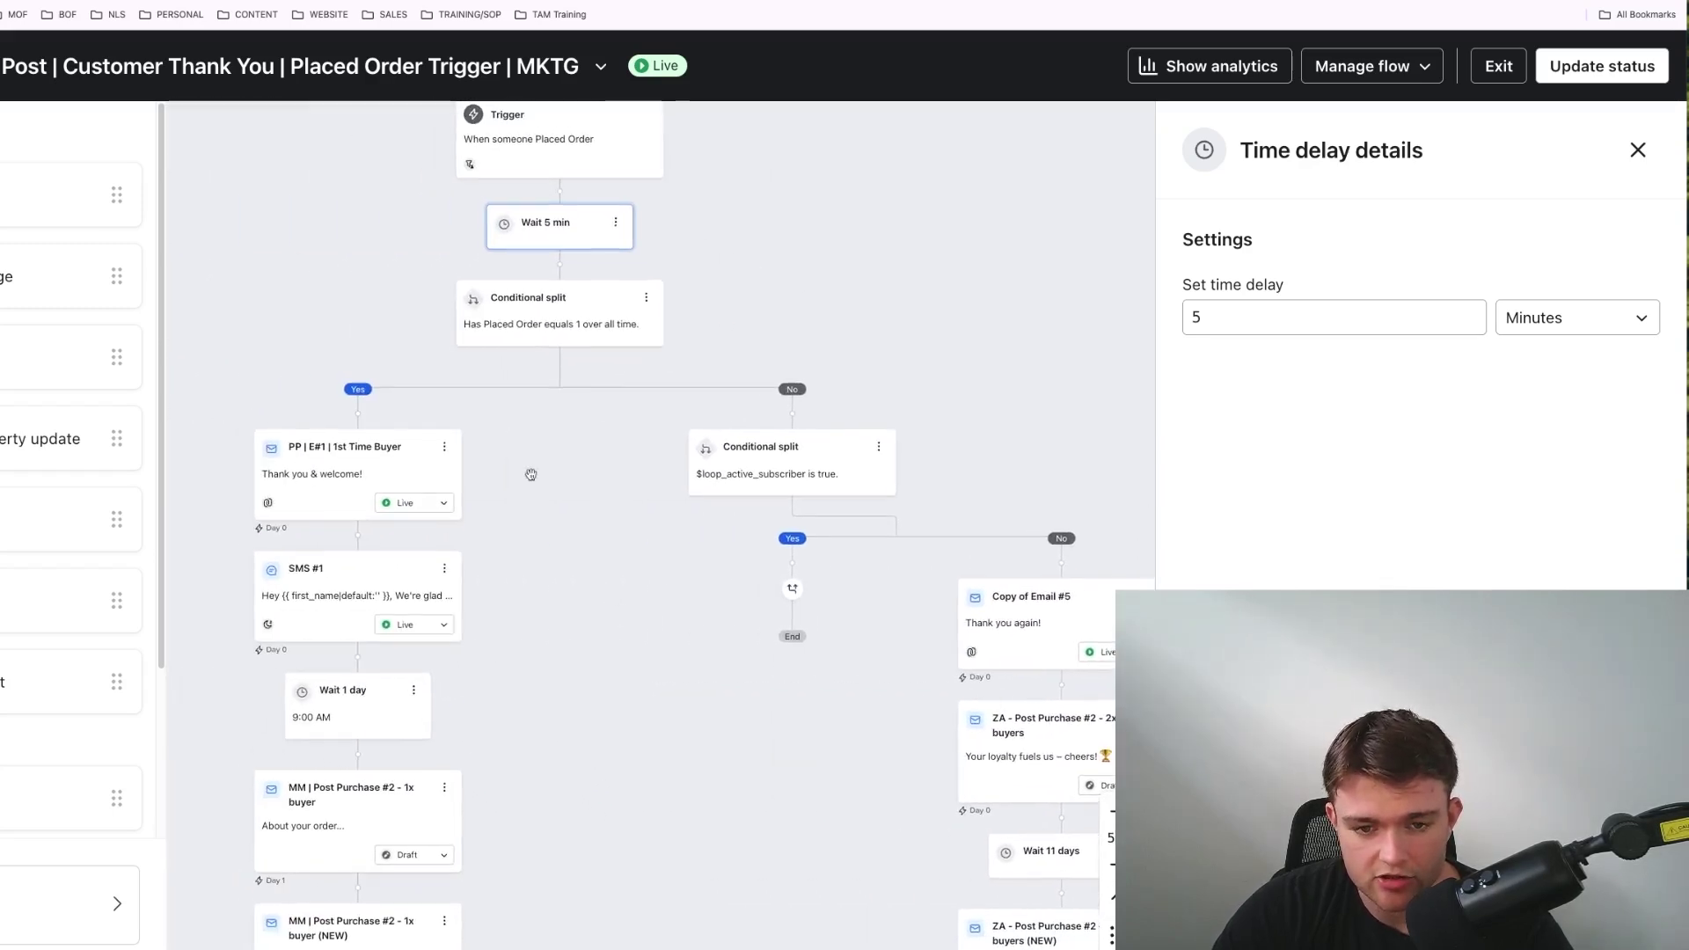
# Step: Examine the start of the first-time buyer branch, from the order-count split through the thank-you email, SMS #1 and one-day wait
pyautogui.hscroll(-3, 641, 587)
pyautogui.scroll(1, 622, 592)
pyautogui.hscroll(-1, 629, 591)
pyautogui.scroll(5, 494, 517)
pyautogui.hscroll(-2, 493, 517)
pyautogui.scroll(-1, 622, 540)
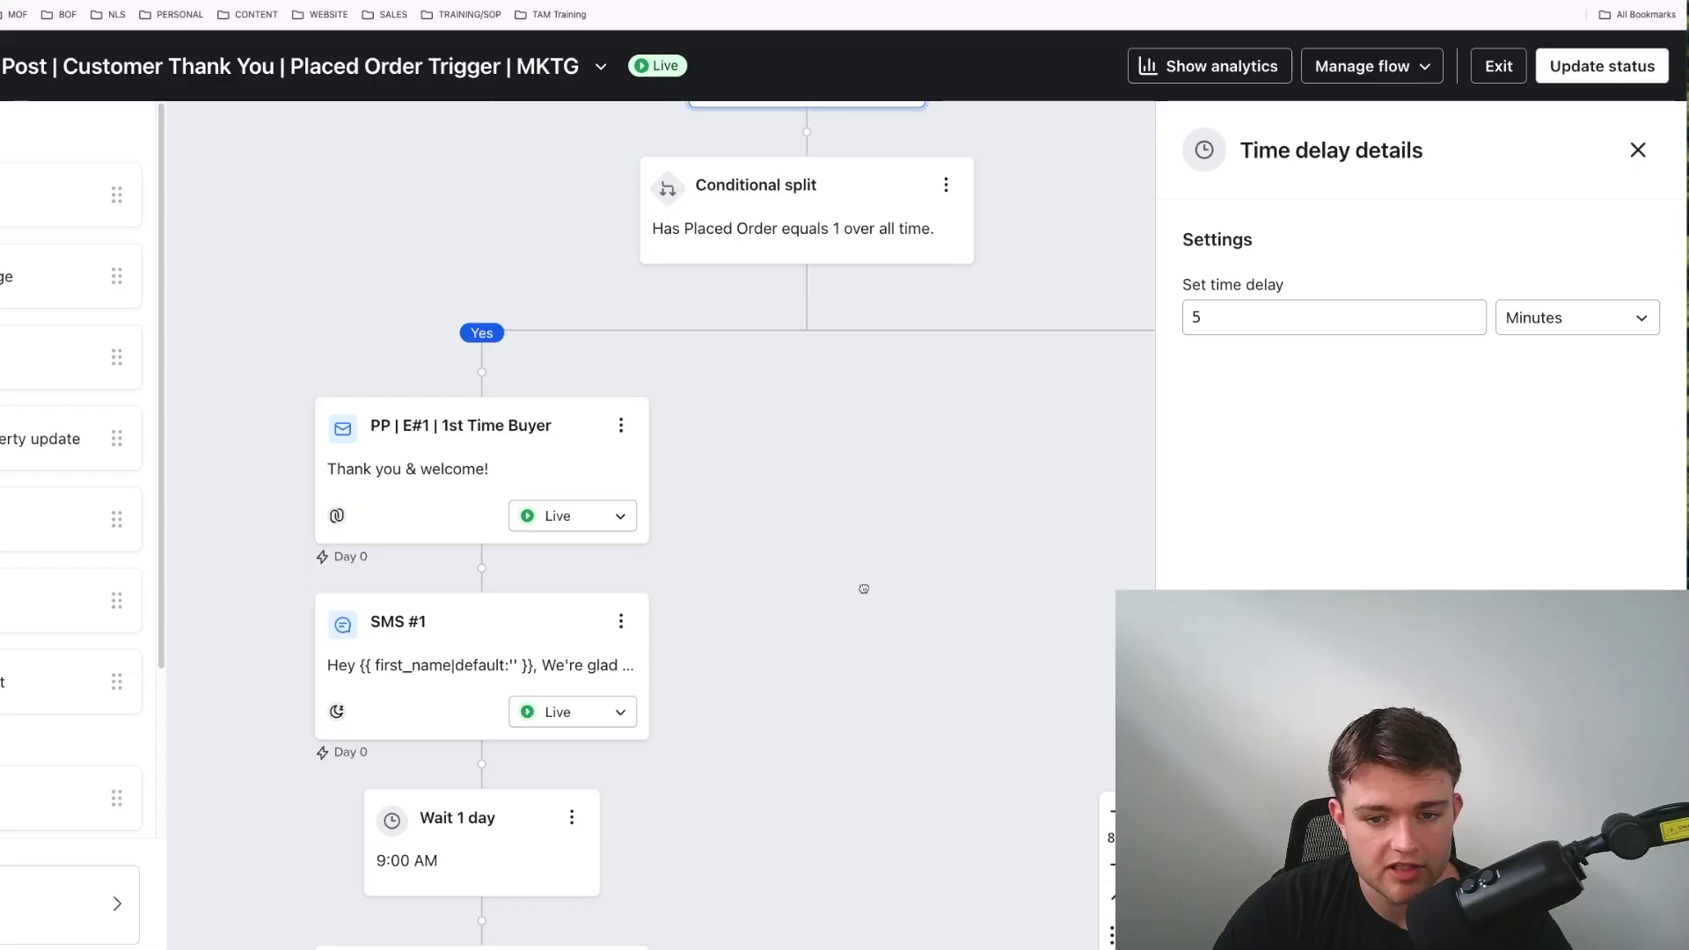
pyautogui.scroll(-1, 863, 587)
pyautogui.hscroll(-2, 863, 587)
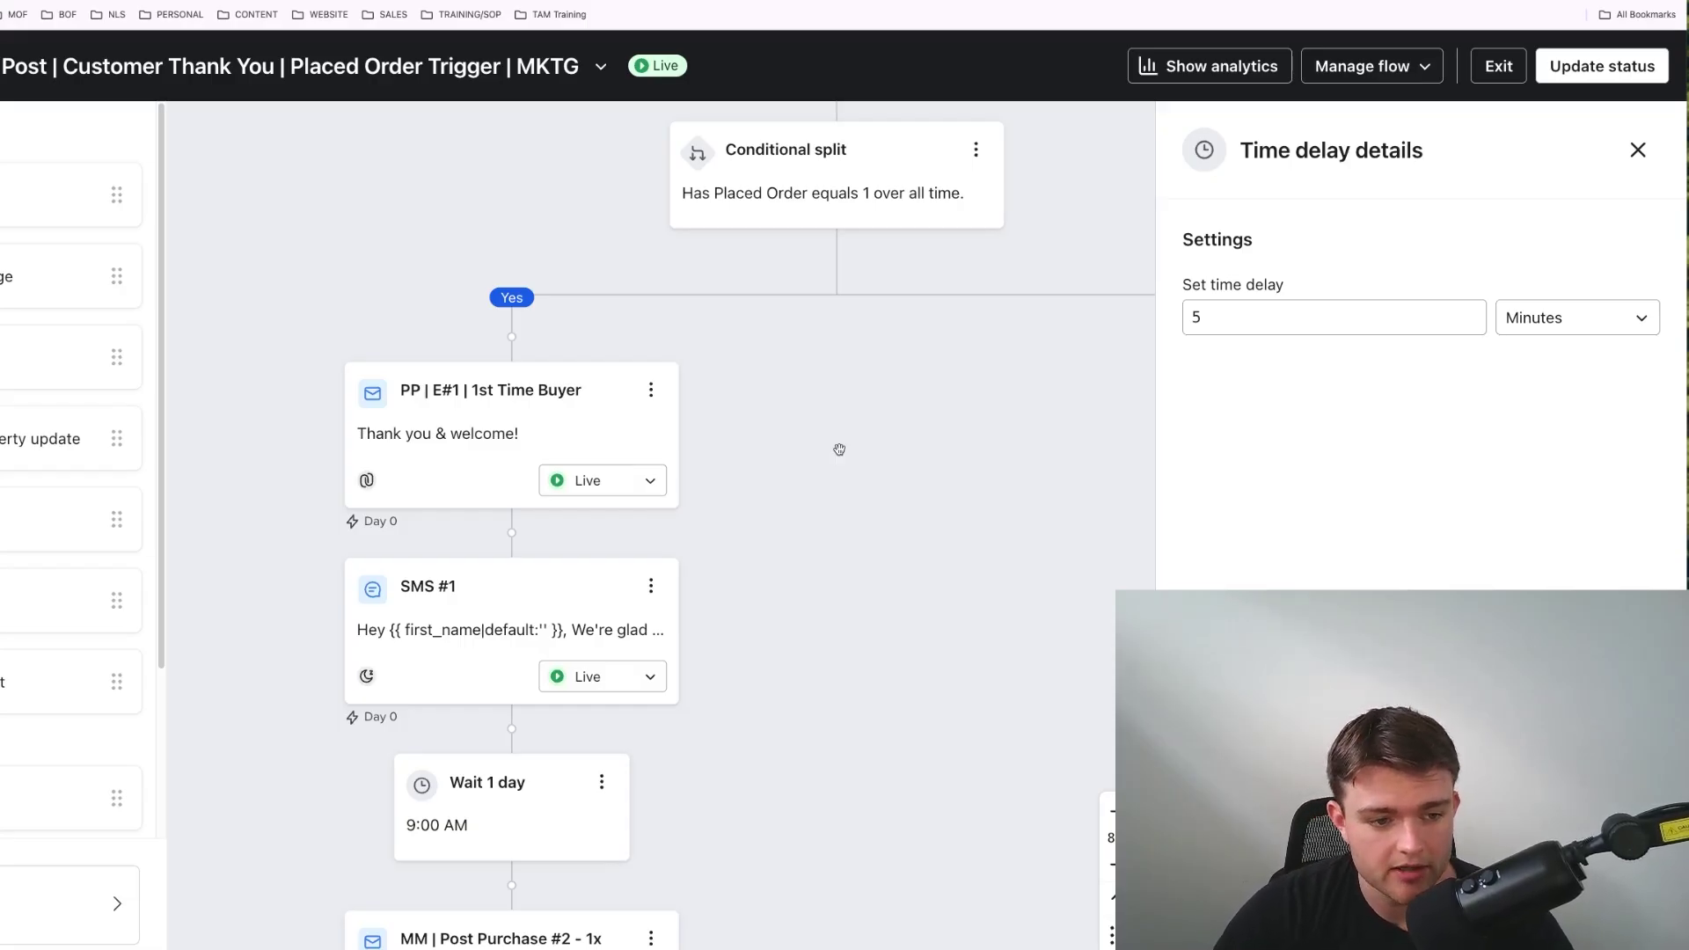
# Step: Follow the first-time buyer branch from the Post Purchase #2 emails through Email #7 down to the subscriber split
pyautogui.scroll(-8, 839, 450)
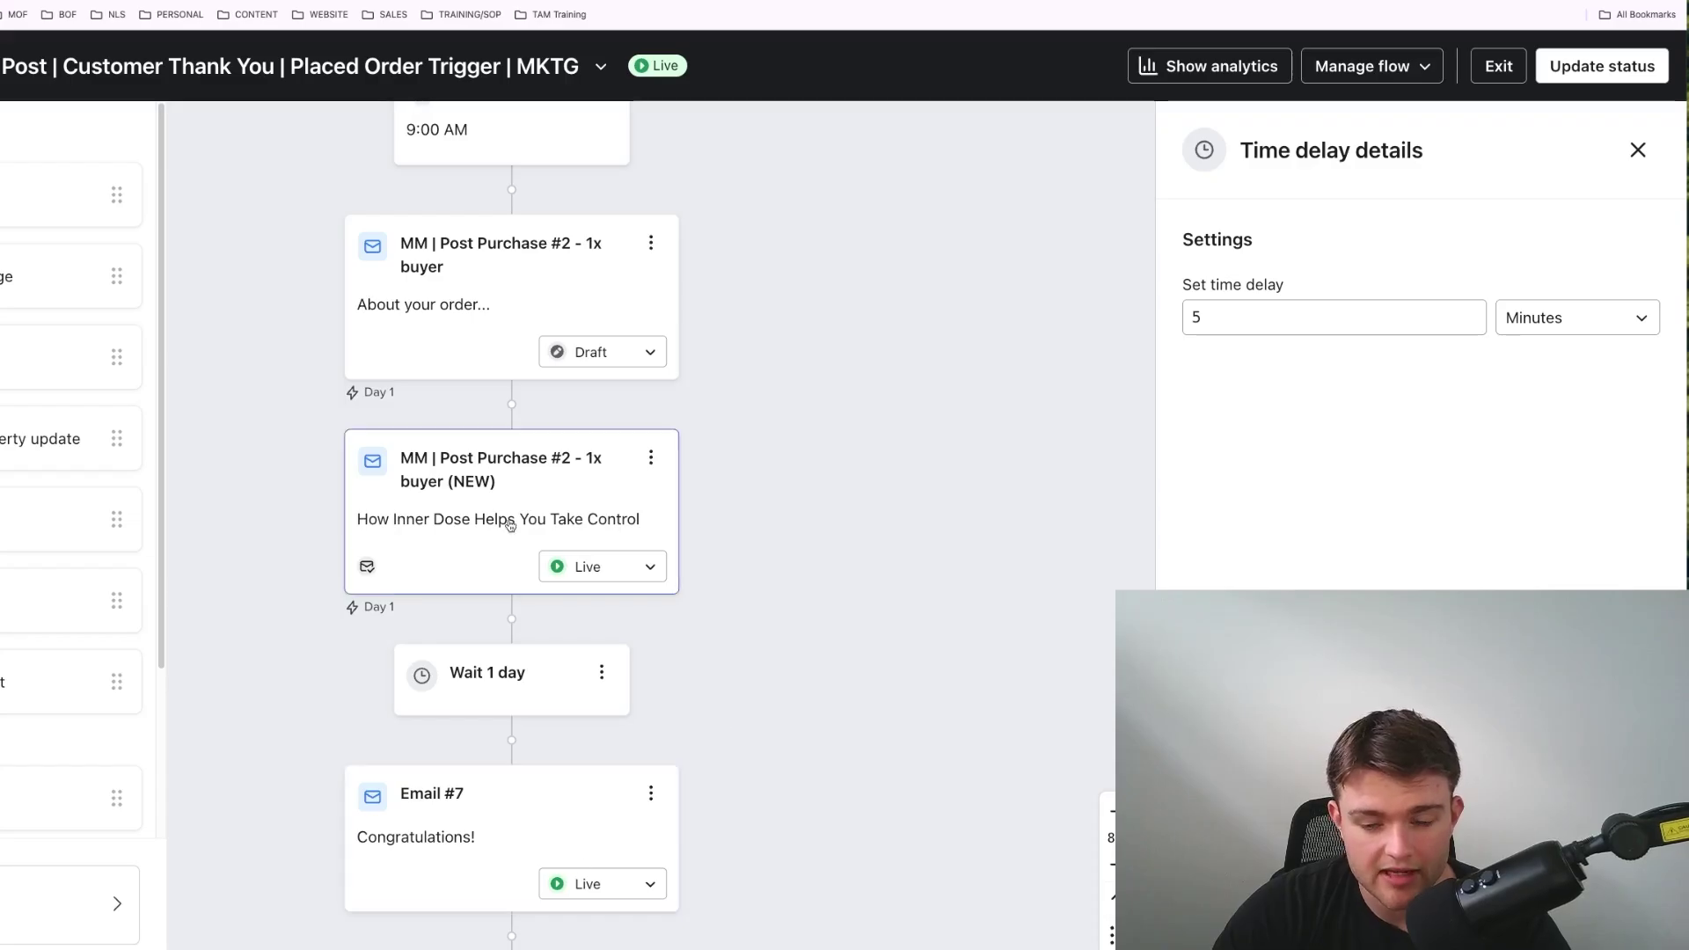
pyautogui.scroll(-1, 796, 604)
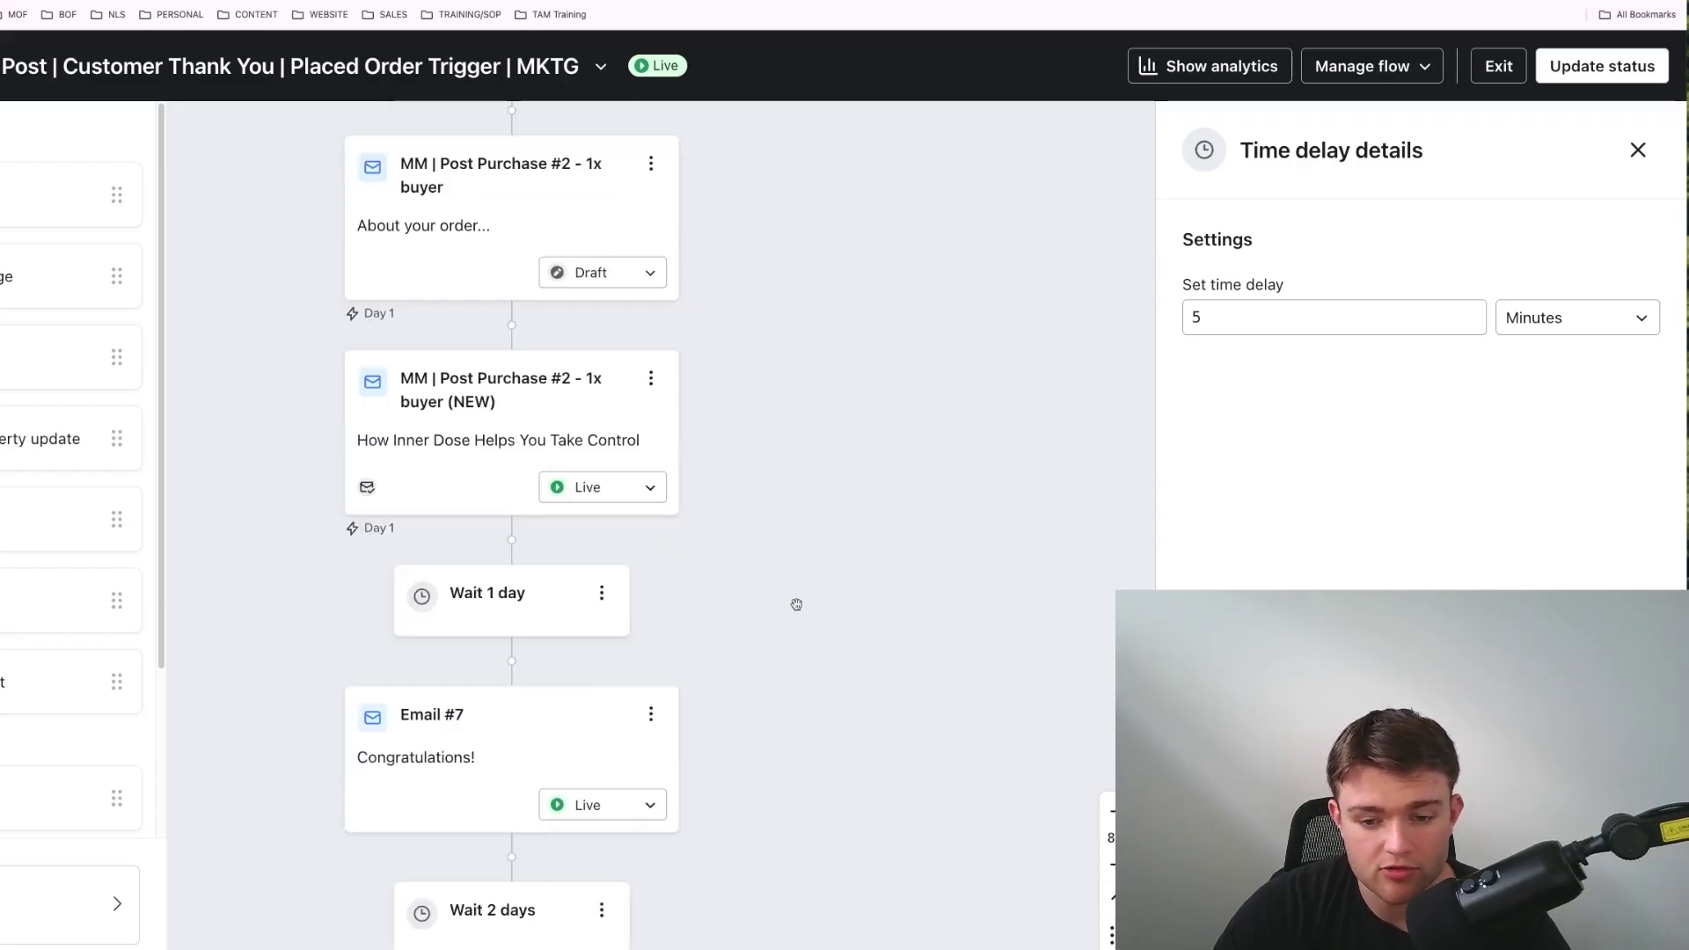
pyautogui.scroll(-2, 796, 604)
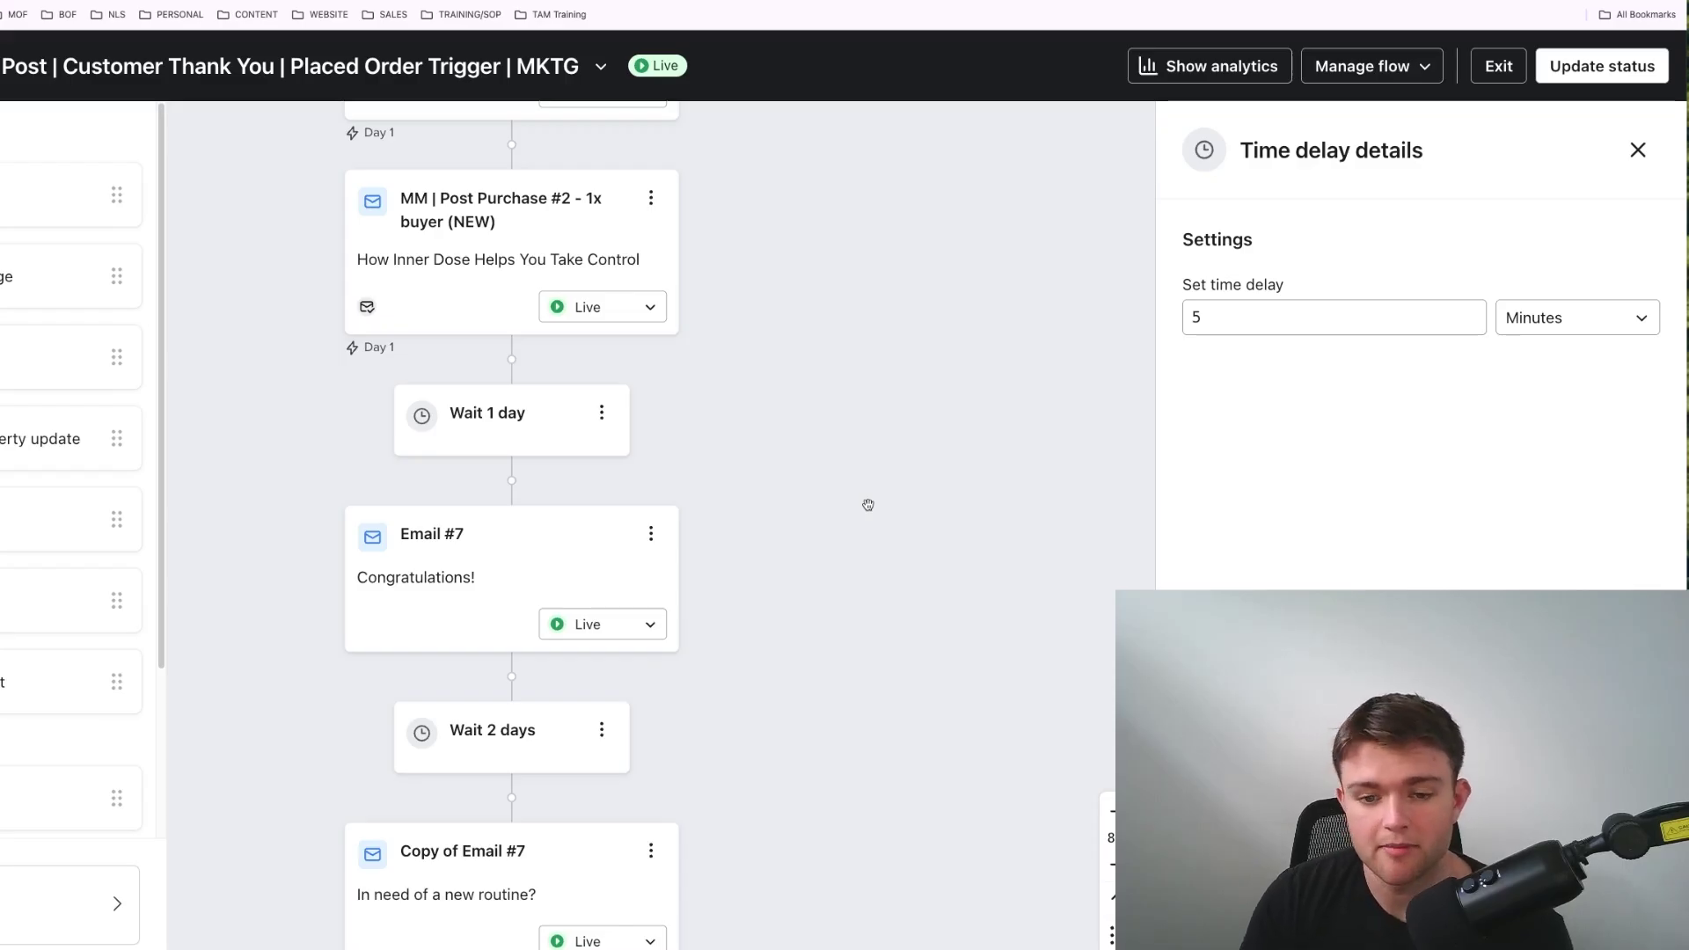
pyautogui.scroll(-10, 868, 505)
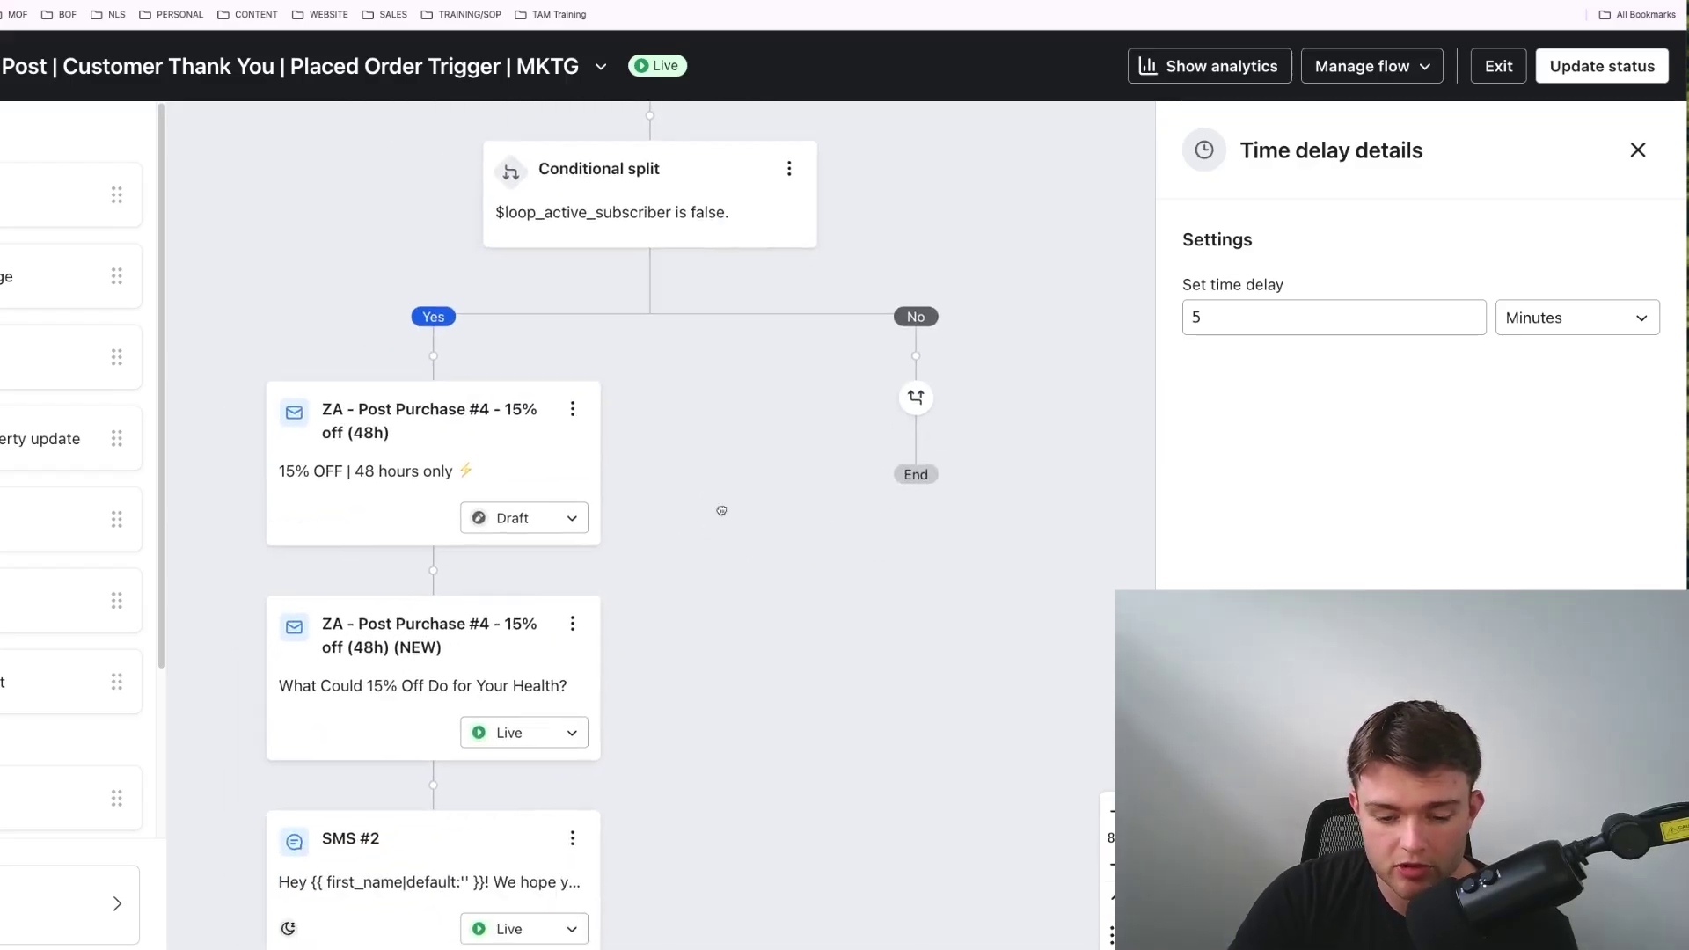
# Step: Review the 15-day wait, Smile.io referral email, non-subscriber split, 15% off emails and SMS #2 at the end of the branch
pyautogui.moveTo(775, 523); pyautogui.dragTo(788, 505)
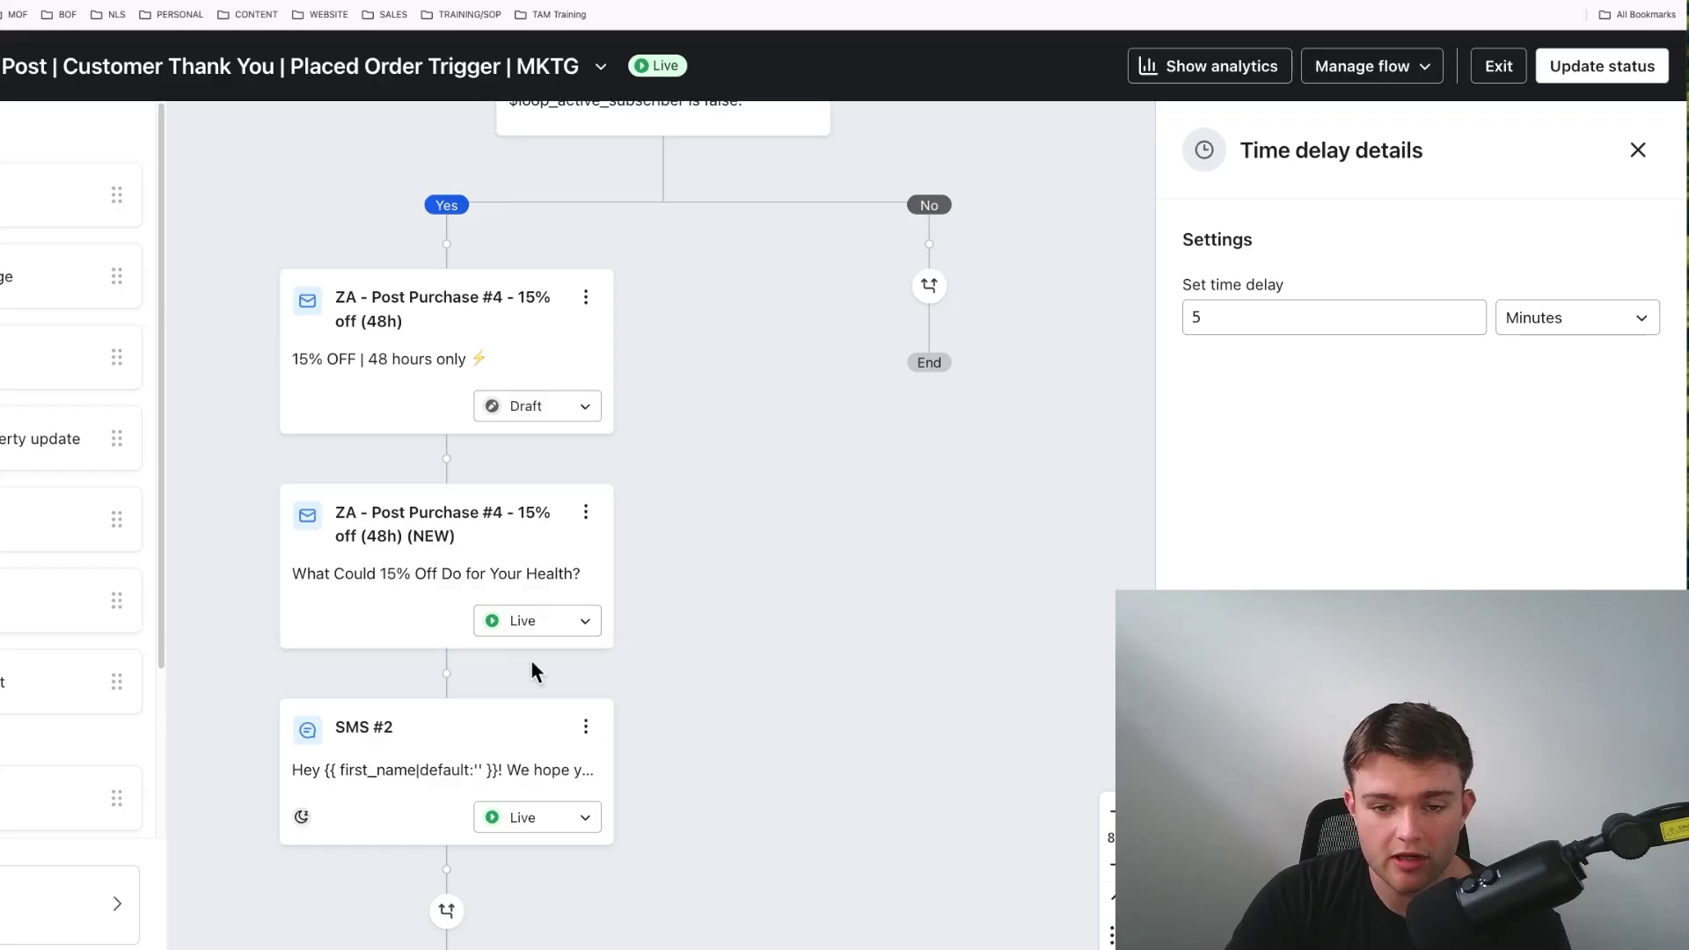
pyautogui.scroll(10, 754, 444)
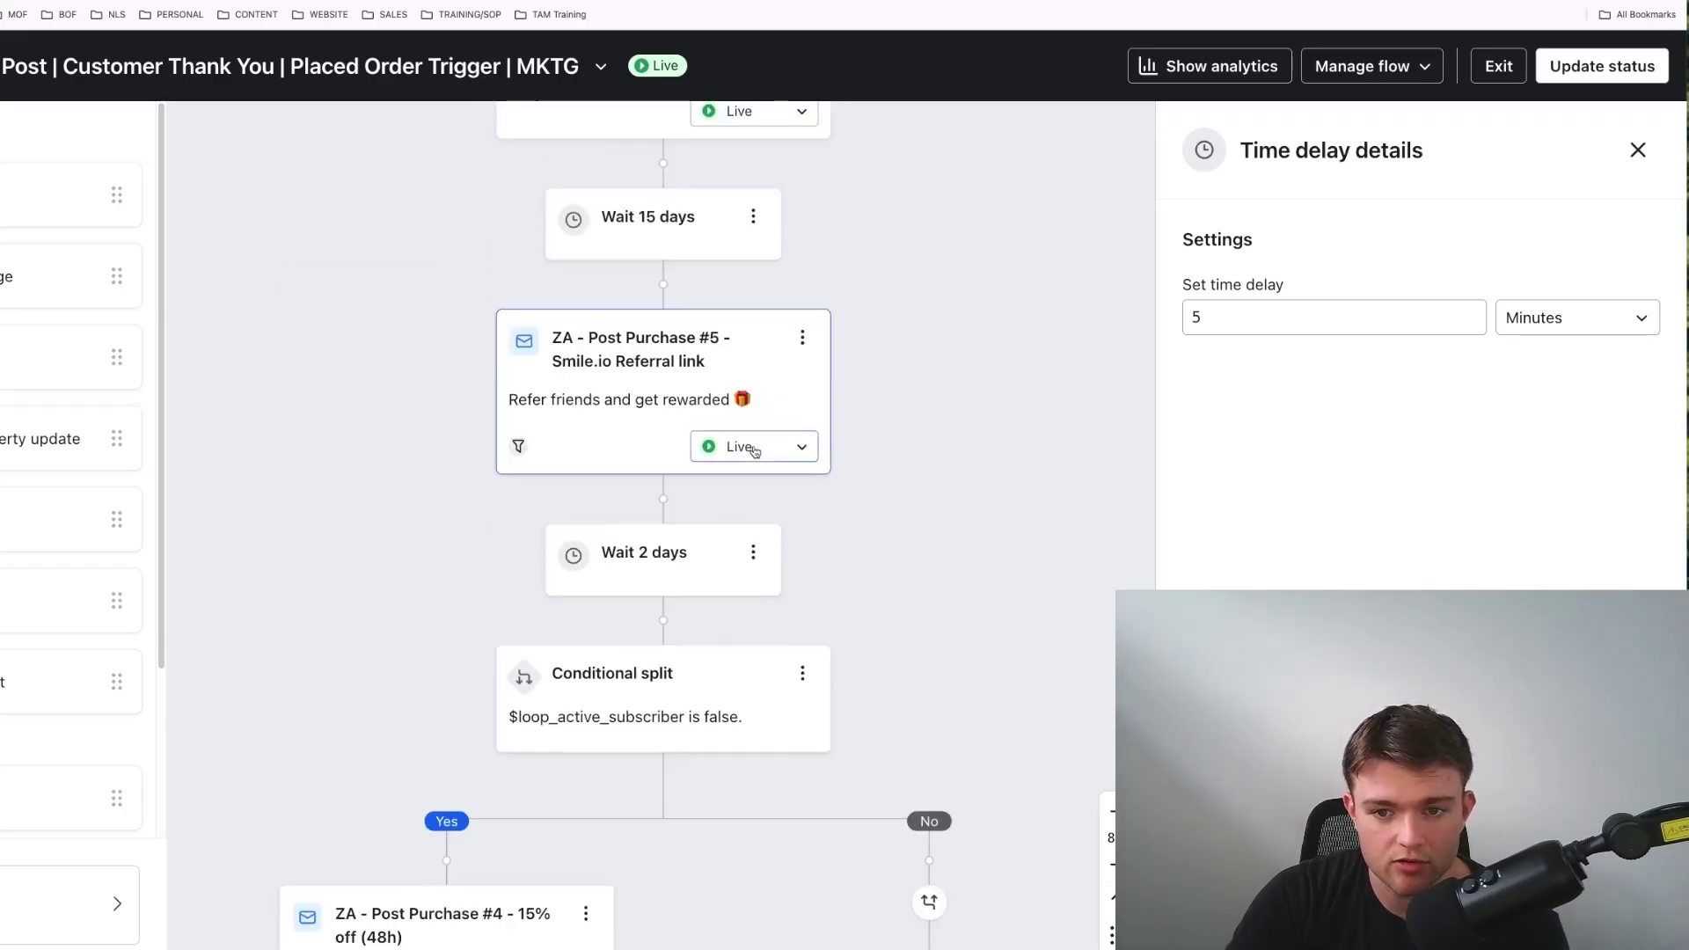
pyautogui.scroll(-10, 752, 479)
pyautogui.scroll(10, 753, 480)
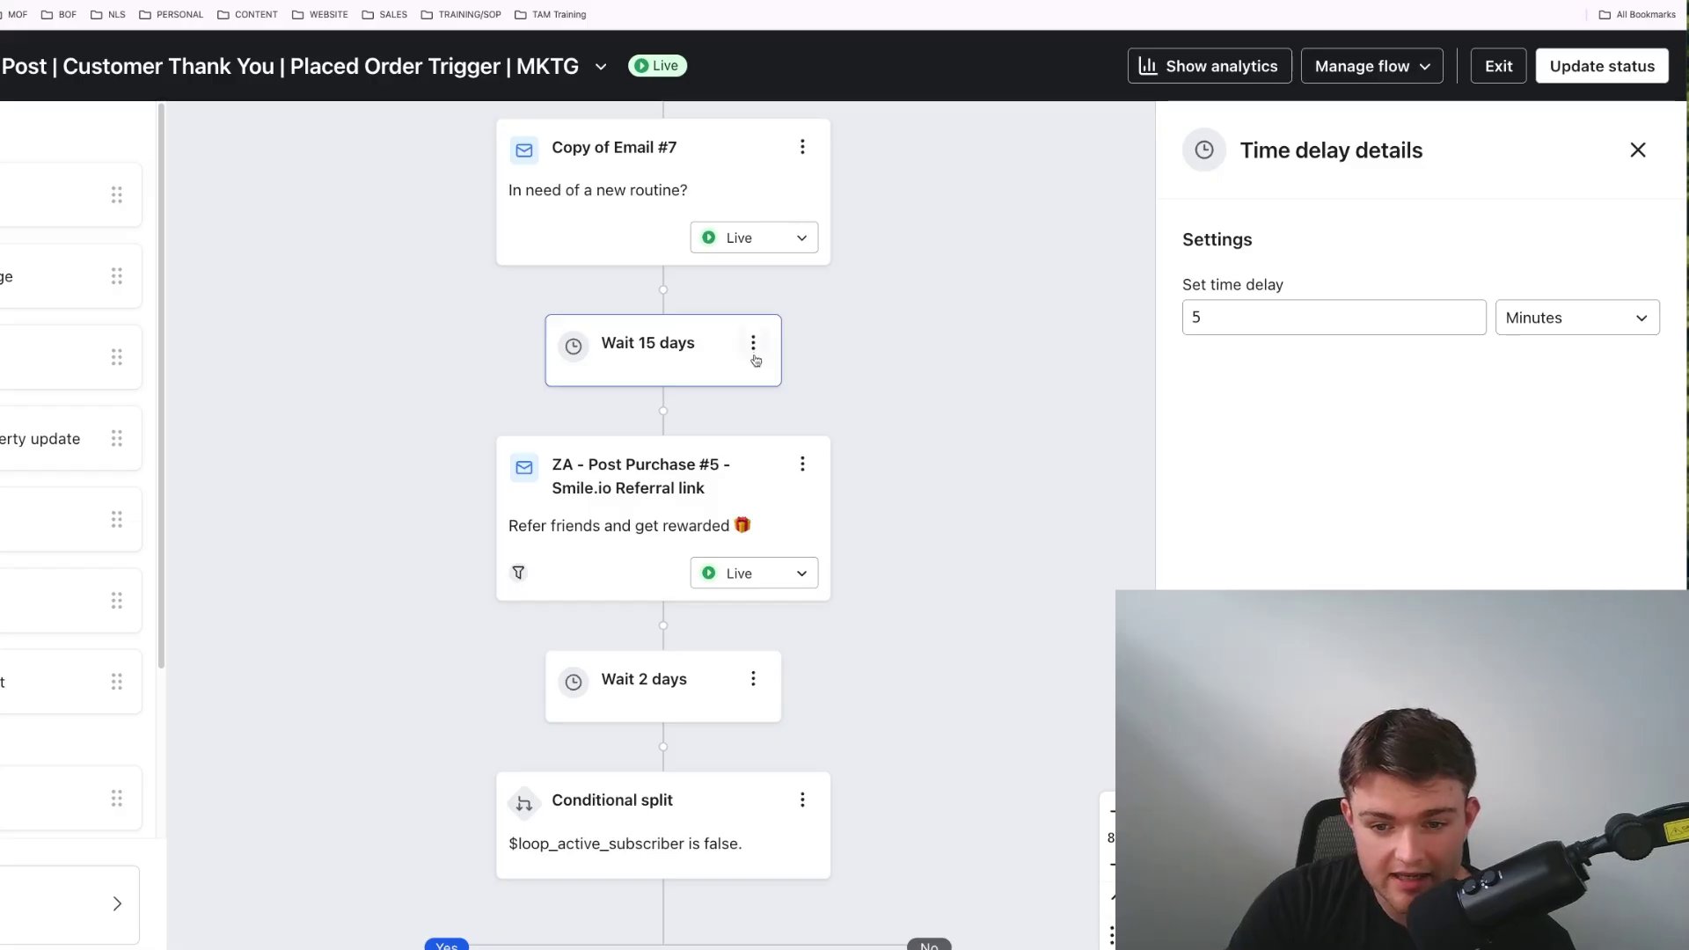
pyautogui.scroll(-5, 668, 457)
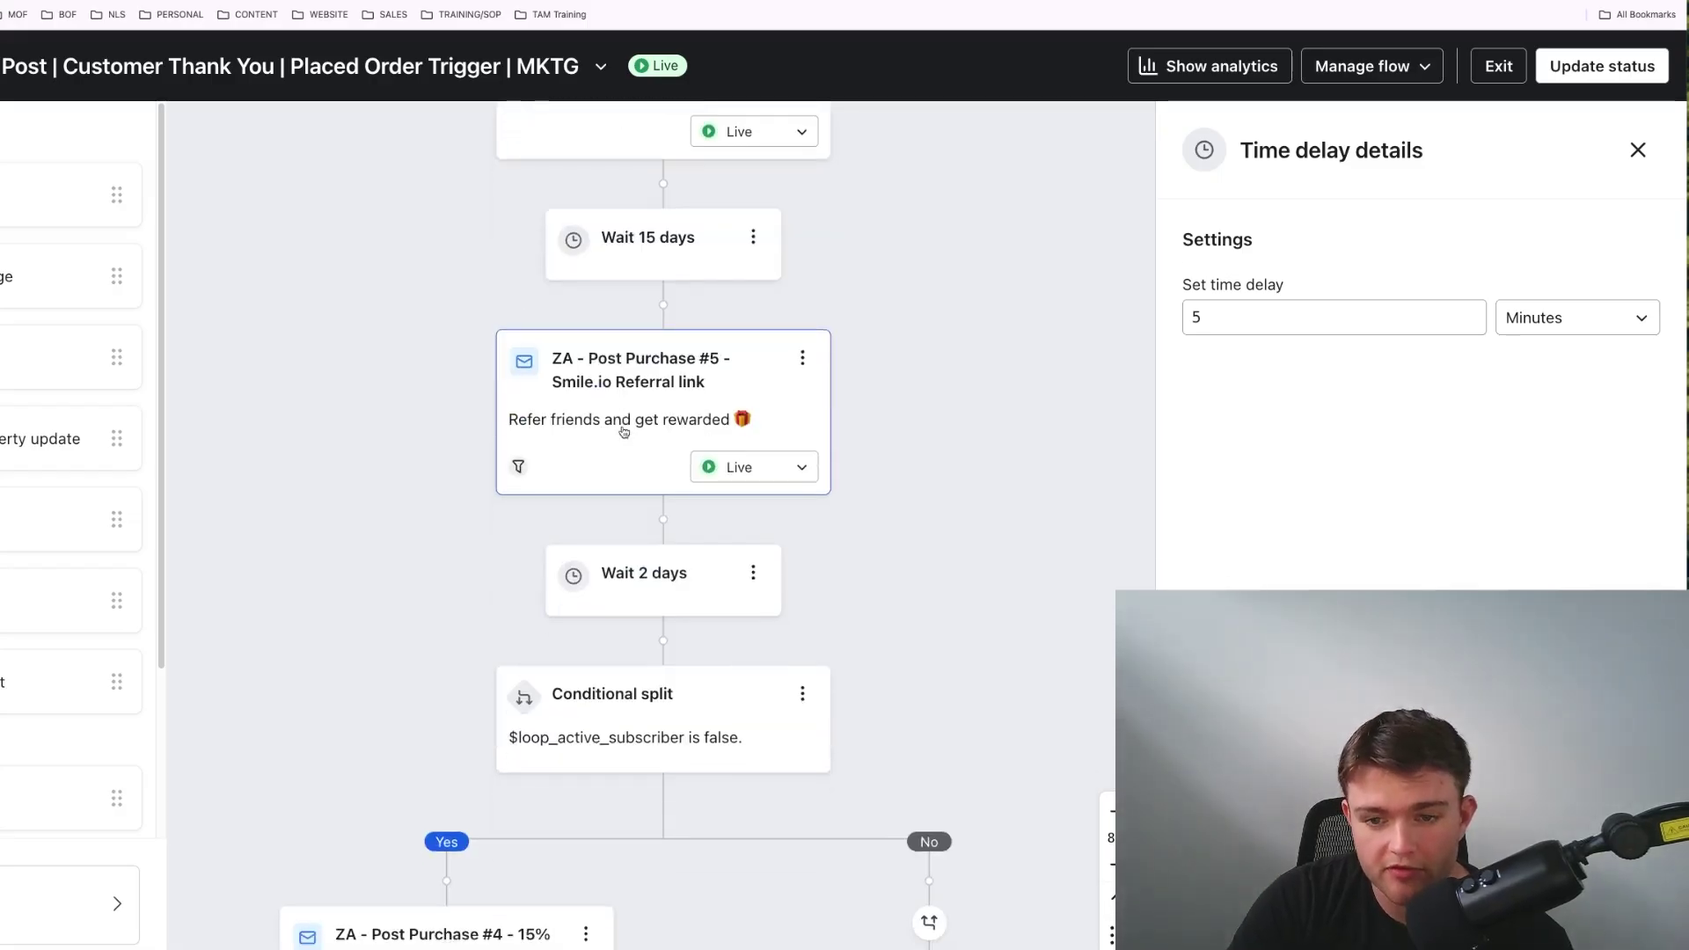
pyautogui.scroll(-8, 757, 479)
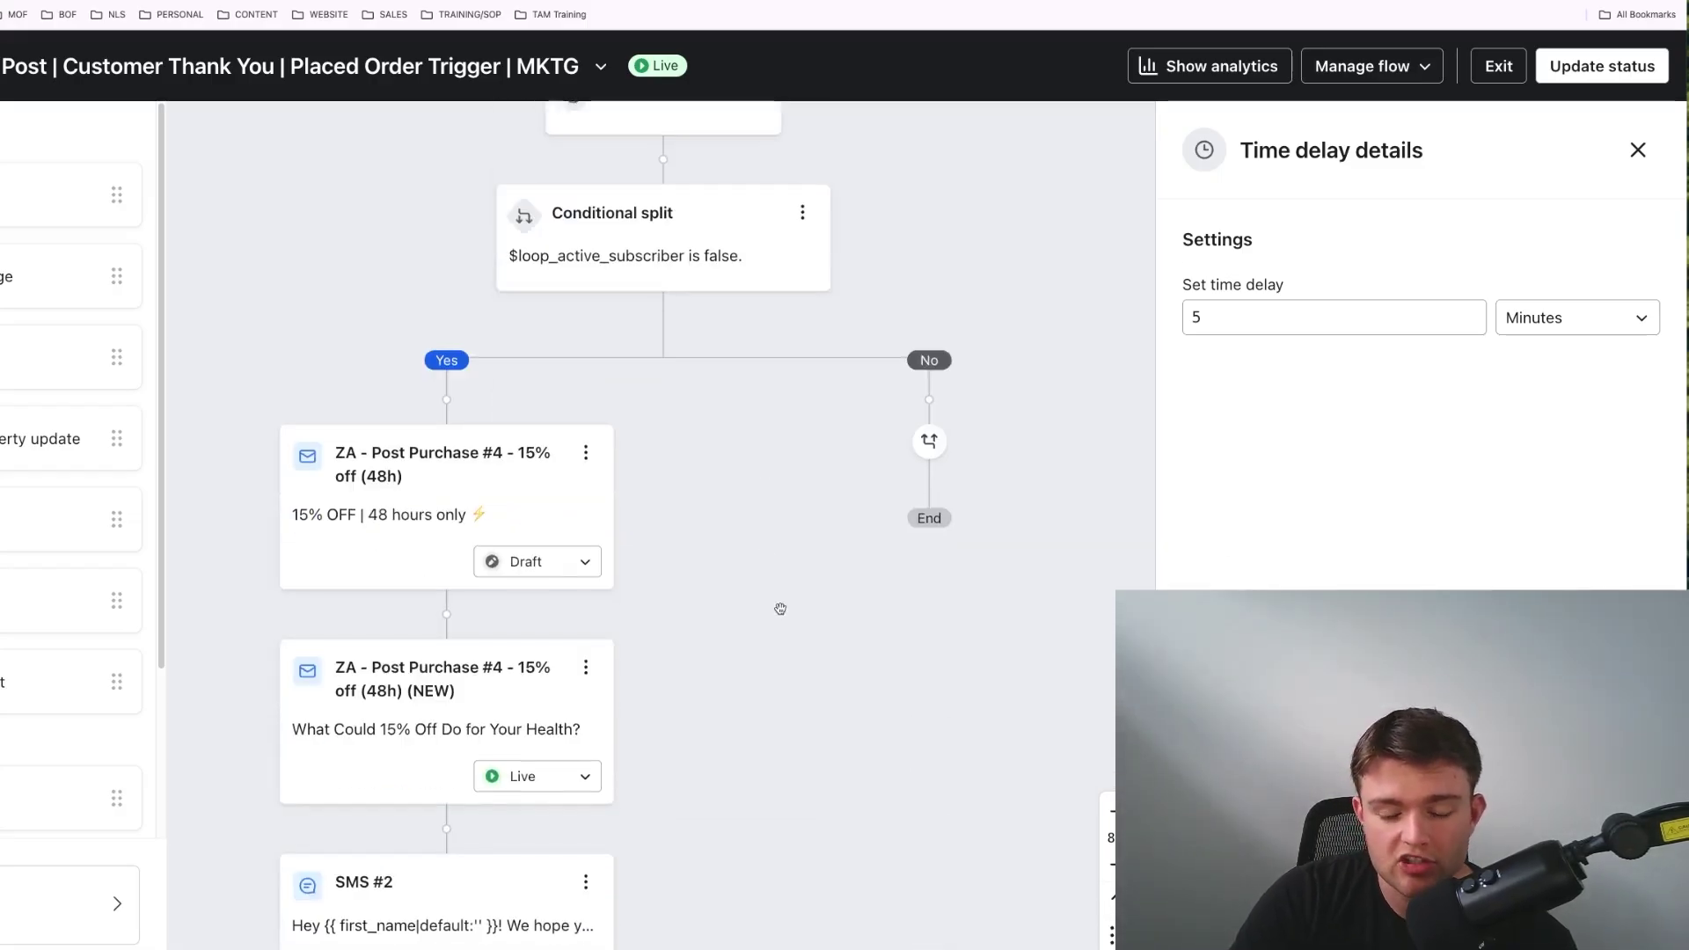
pyautogui.scroll(-4, 752, 506)
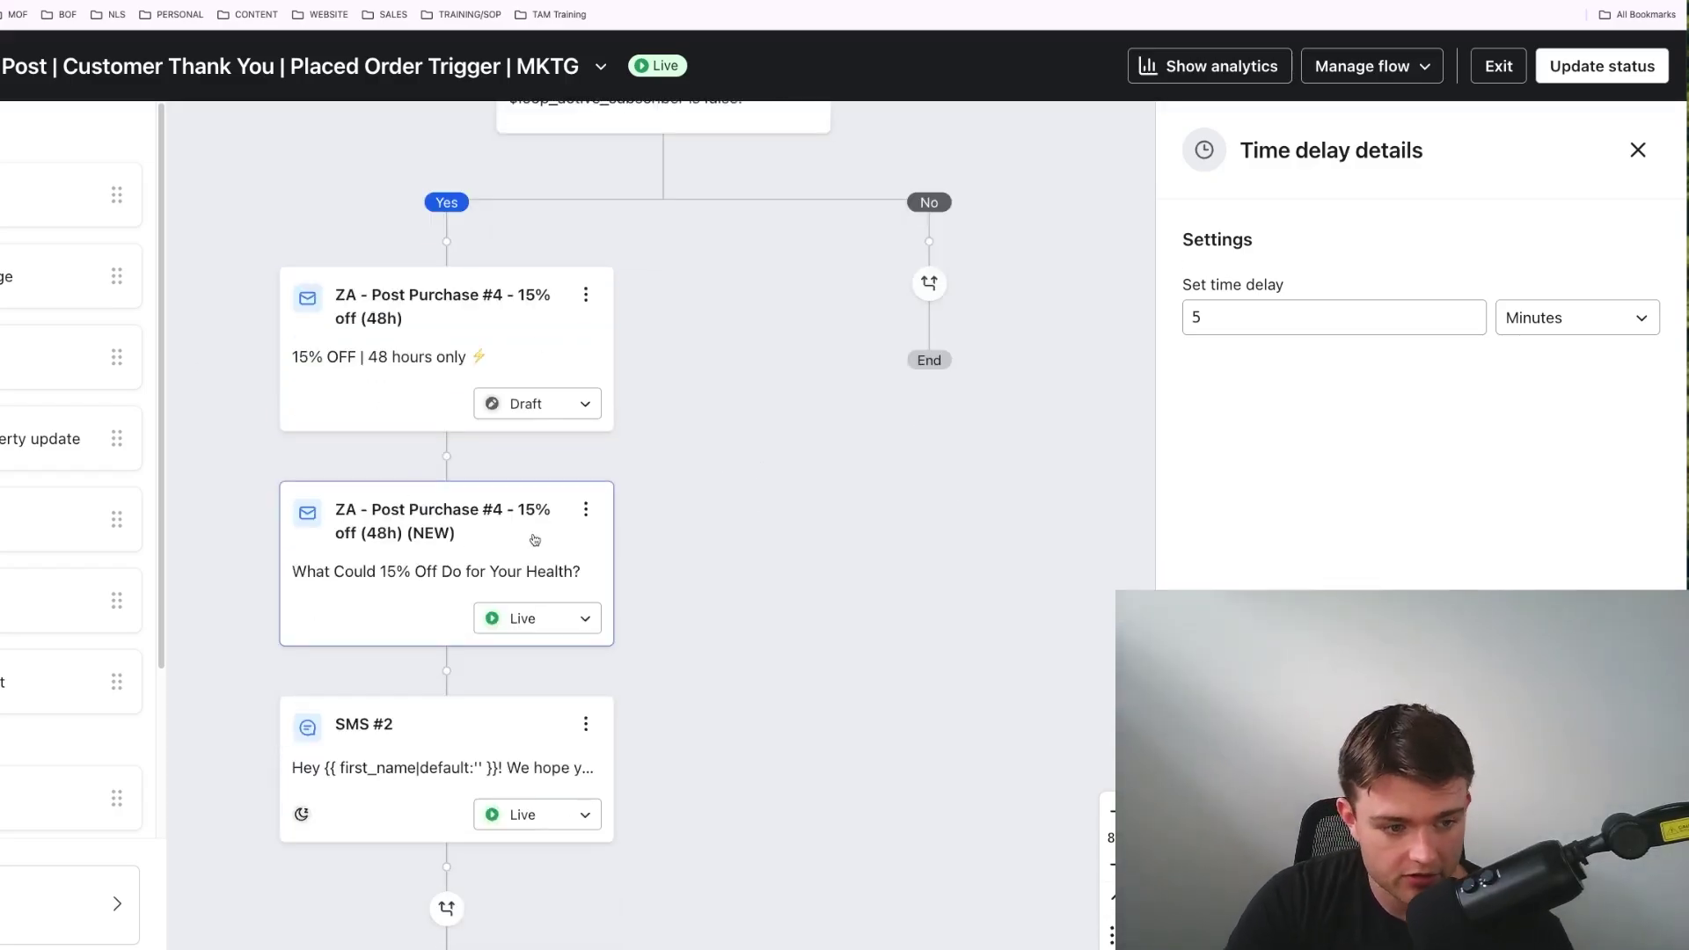
# Step: Return to the beginning of the first-time buyer branch, at its thank-you email and SMS #1
pyautogui.scroll(10, 534, 539)
pyautogui.hscroll(-5, 547, 527)
pyautogui.scroll(-4, 547, 527)
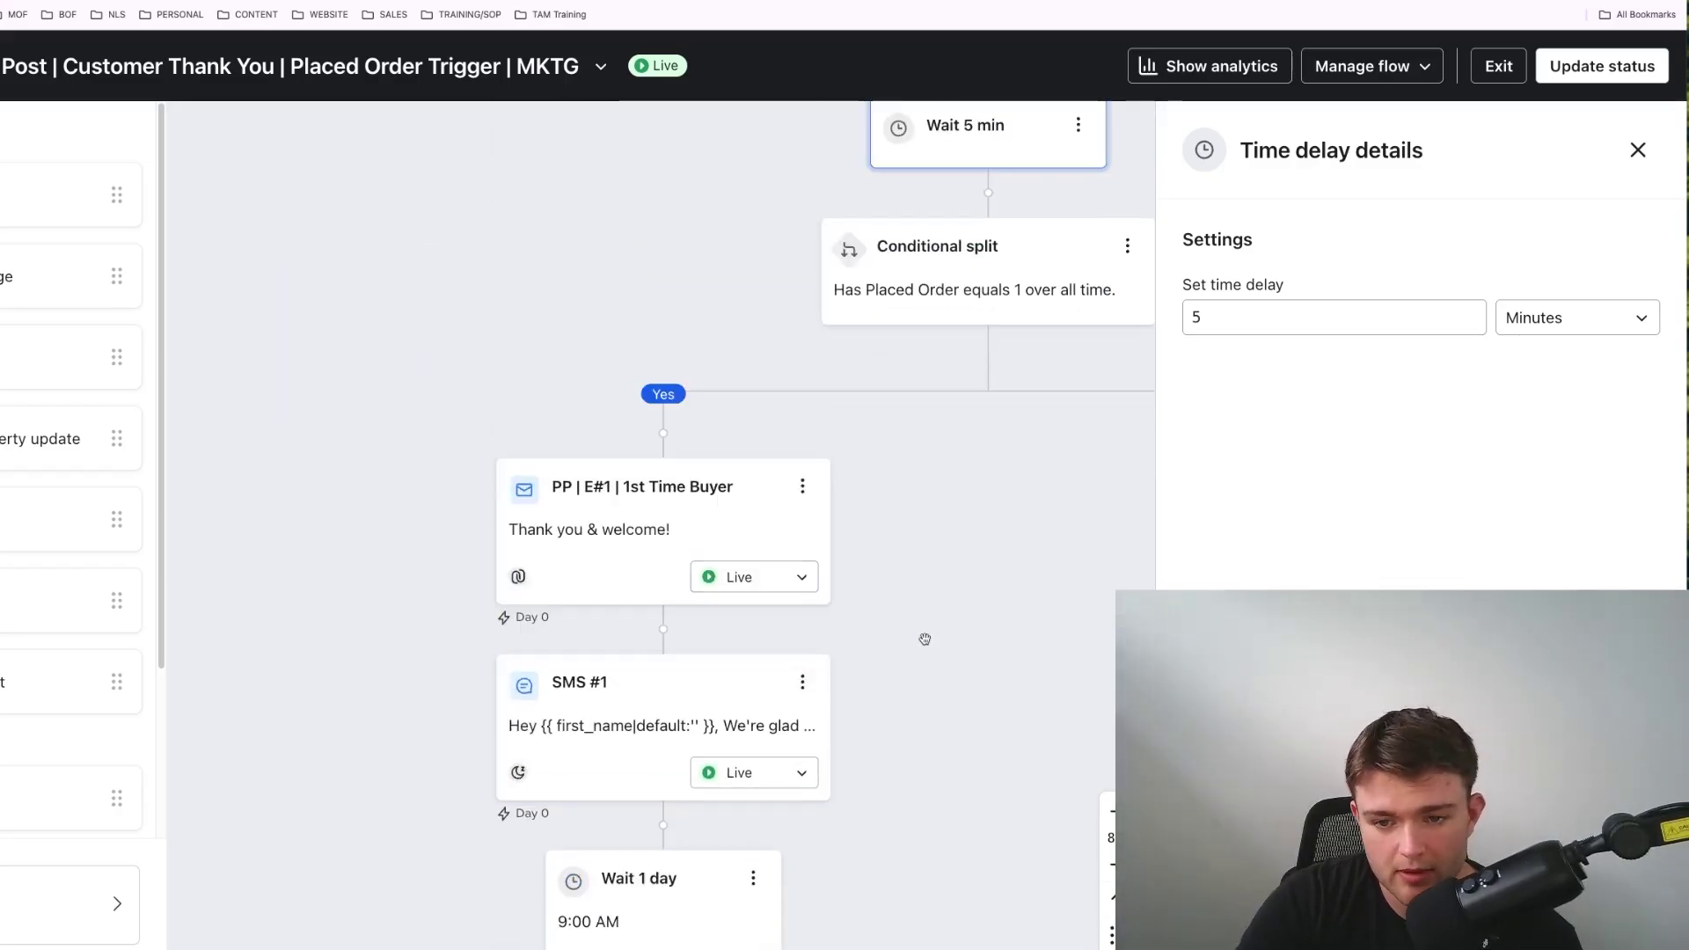
# Step: Read the first-time buyer thank-you email through its "Here's what to expect" list of order notifications
pyautogui.scroll(-2, 925, 621)
pyautogui.hscroll(3, 924, 621)
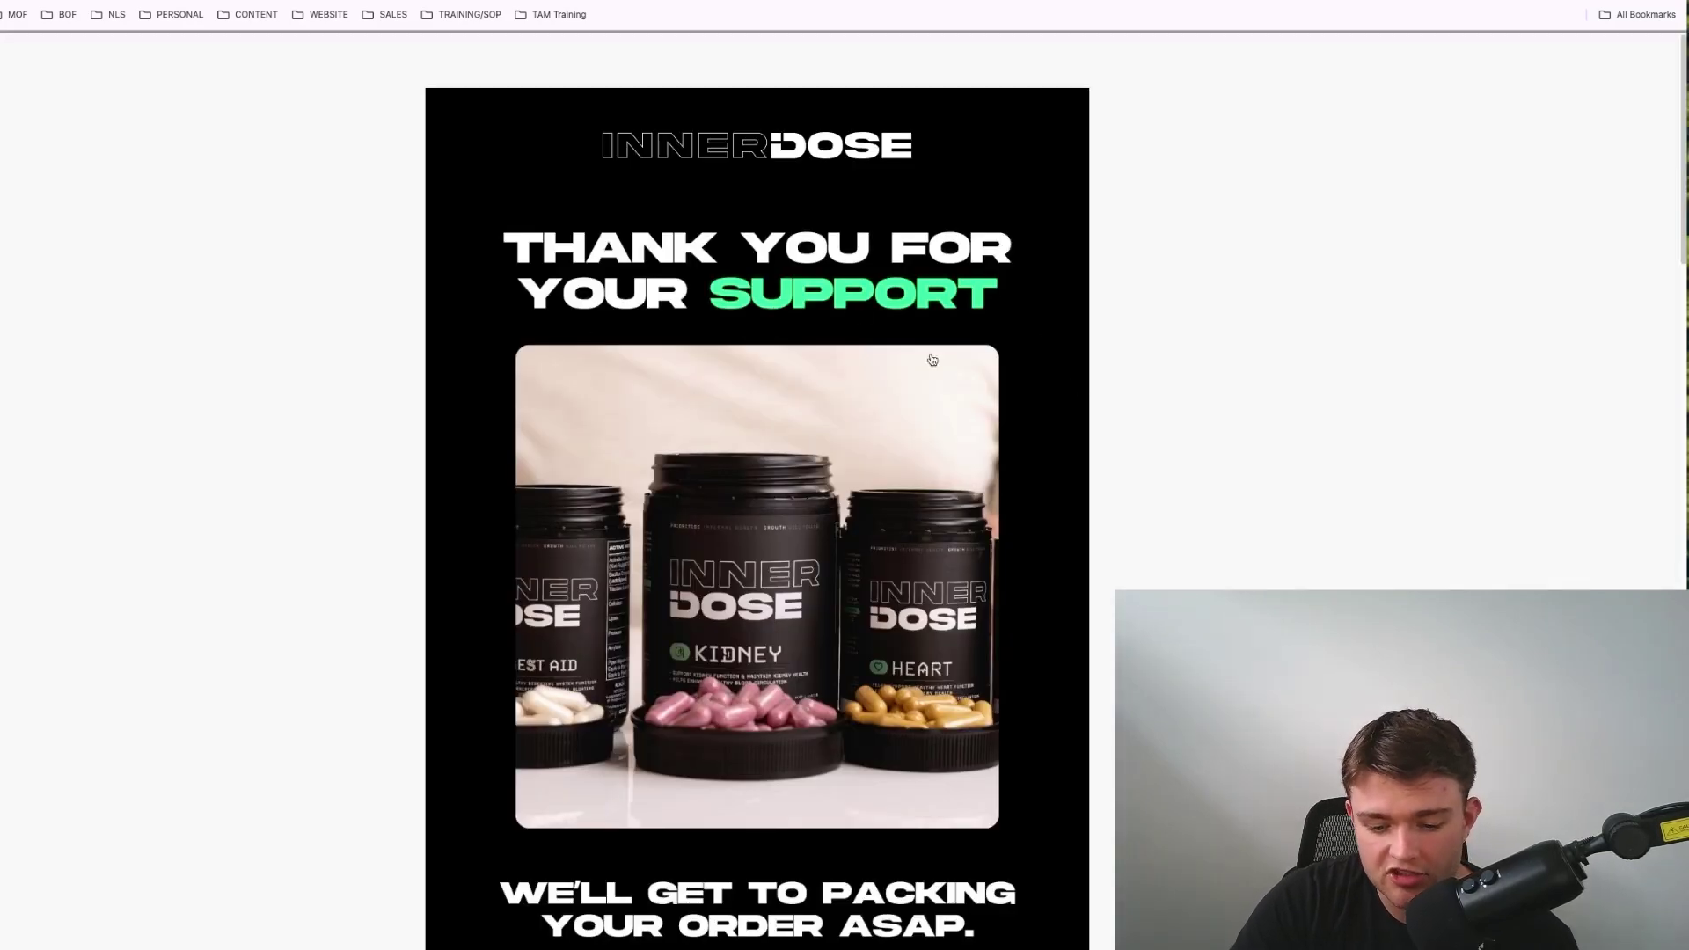
pyautogui.scroll(-5, 932, 360)
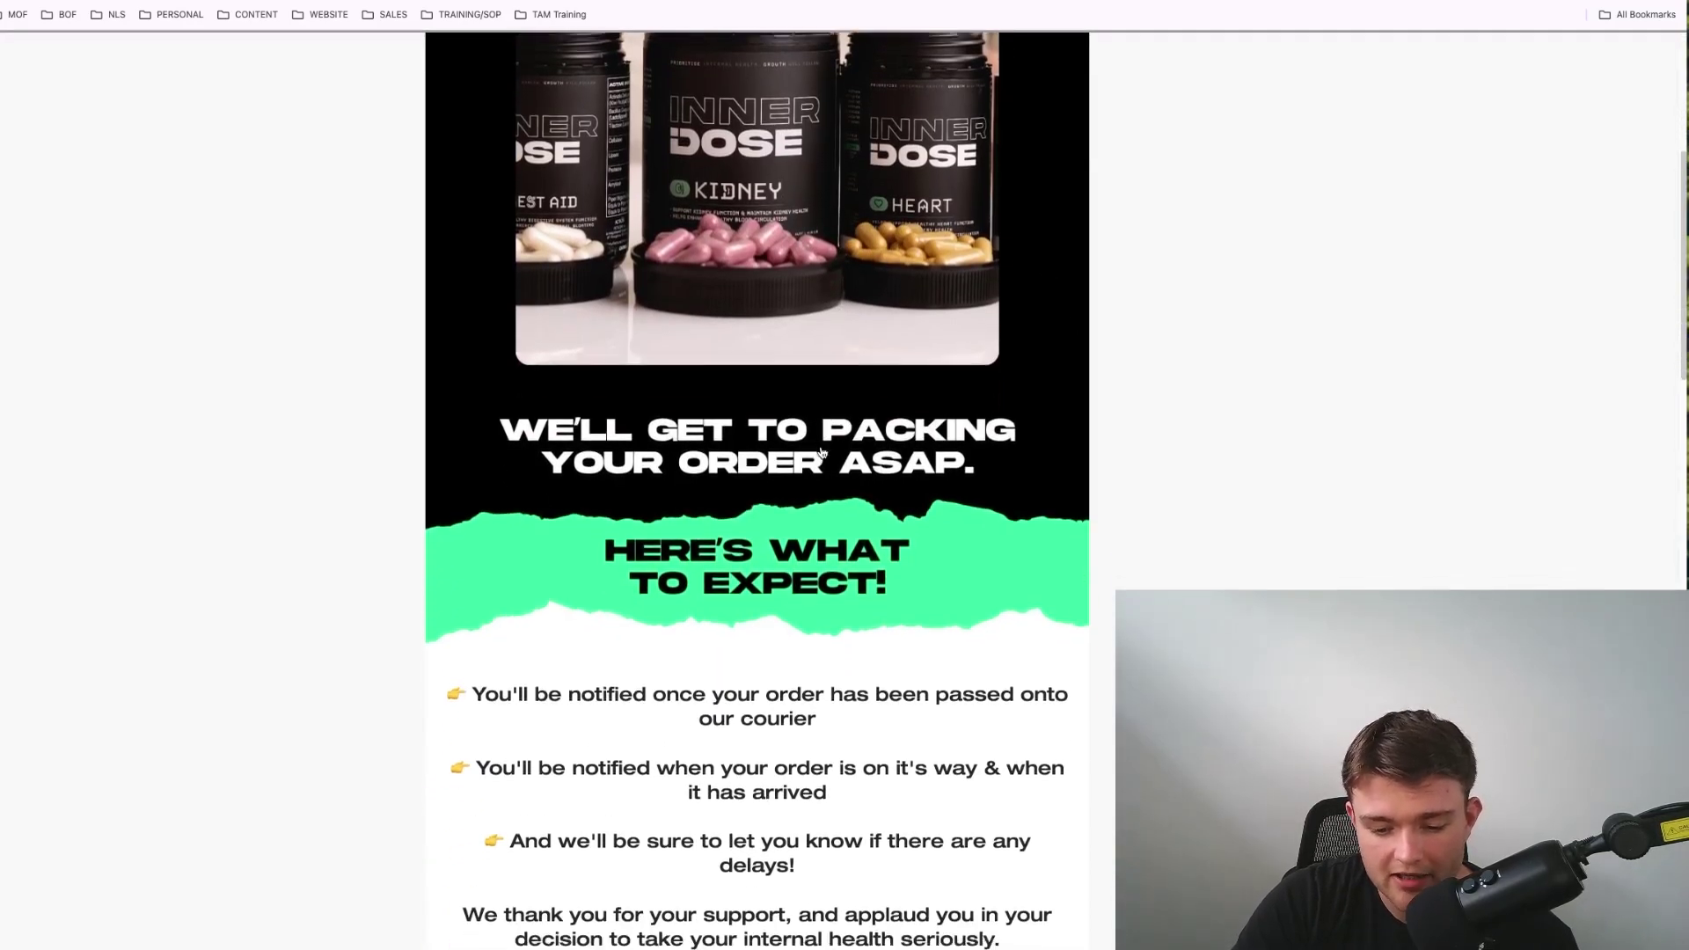
pyautogui.scroll(-3, 821, 453)
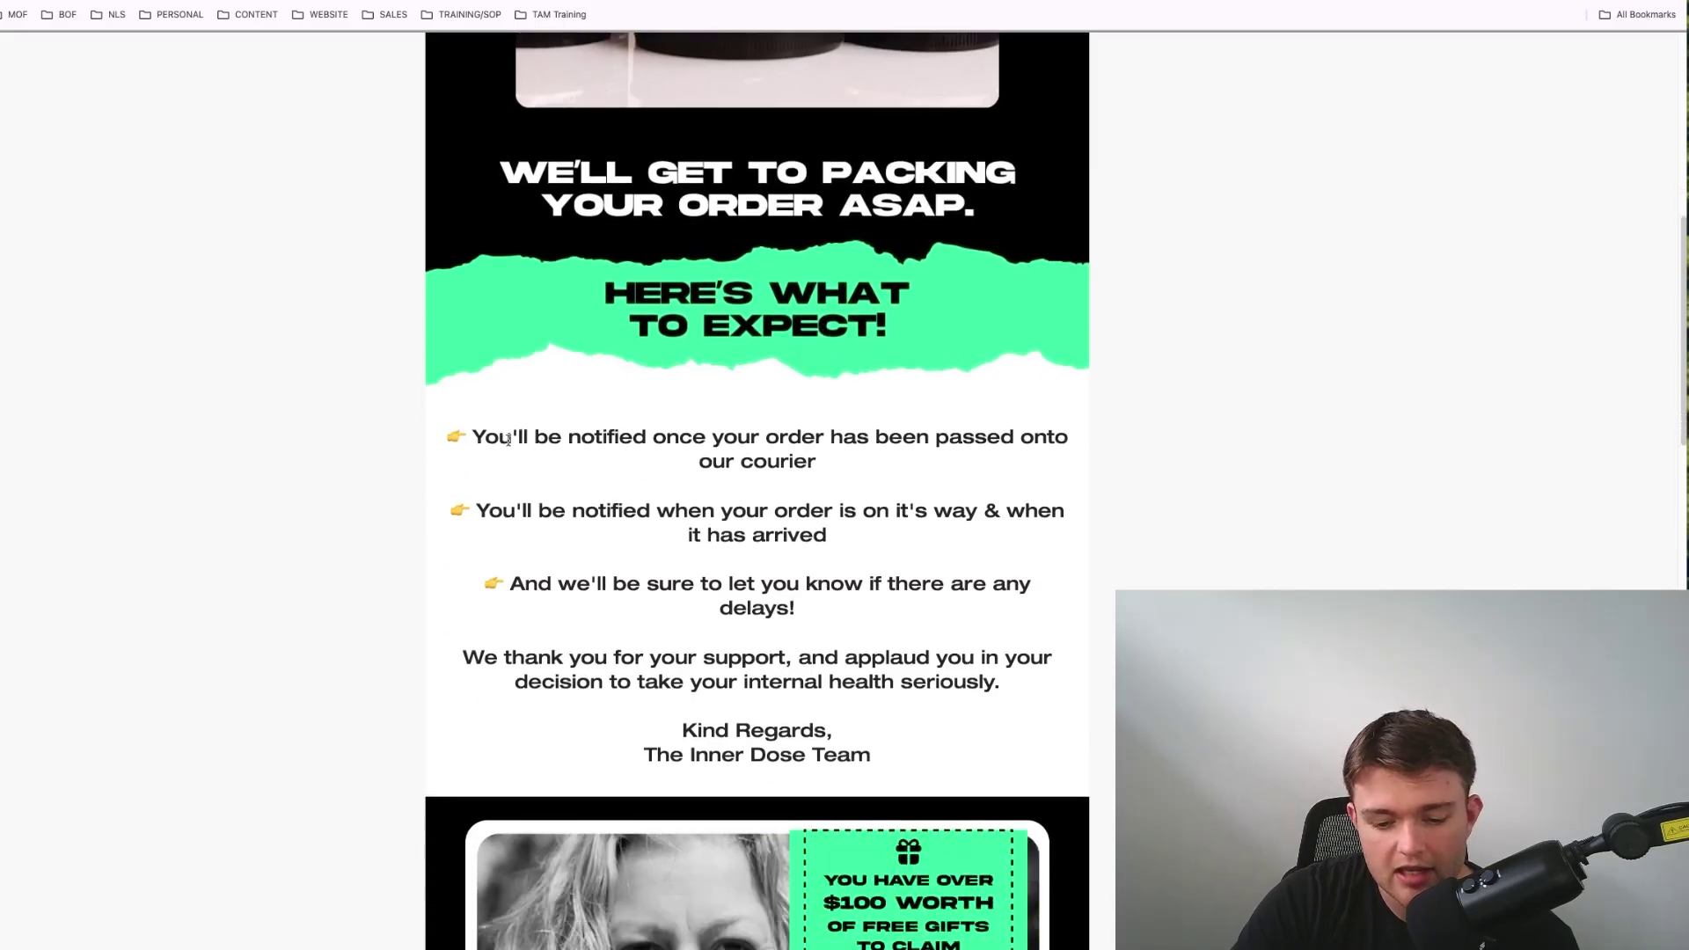
pyautogui.moveTo(486, 436); pyautogui.dragTo(826, 462)
pyautogui.scroll(-1, 875, 474)
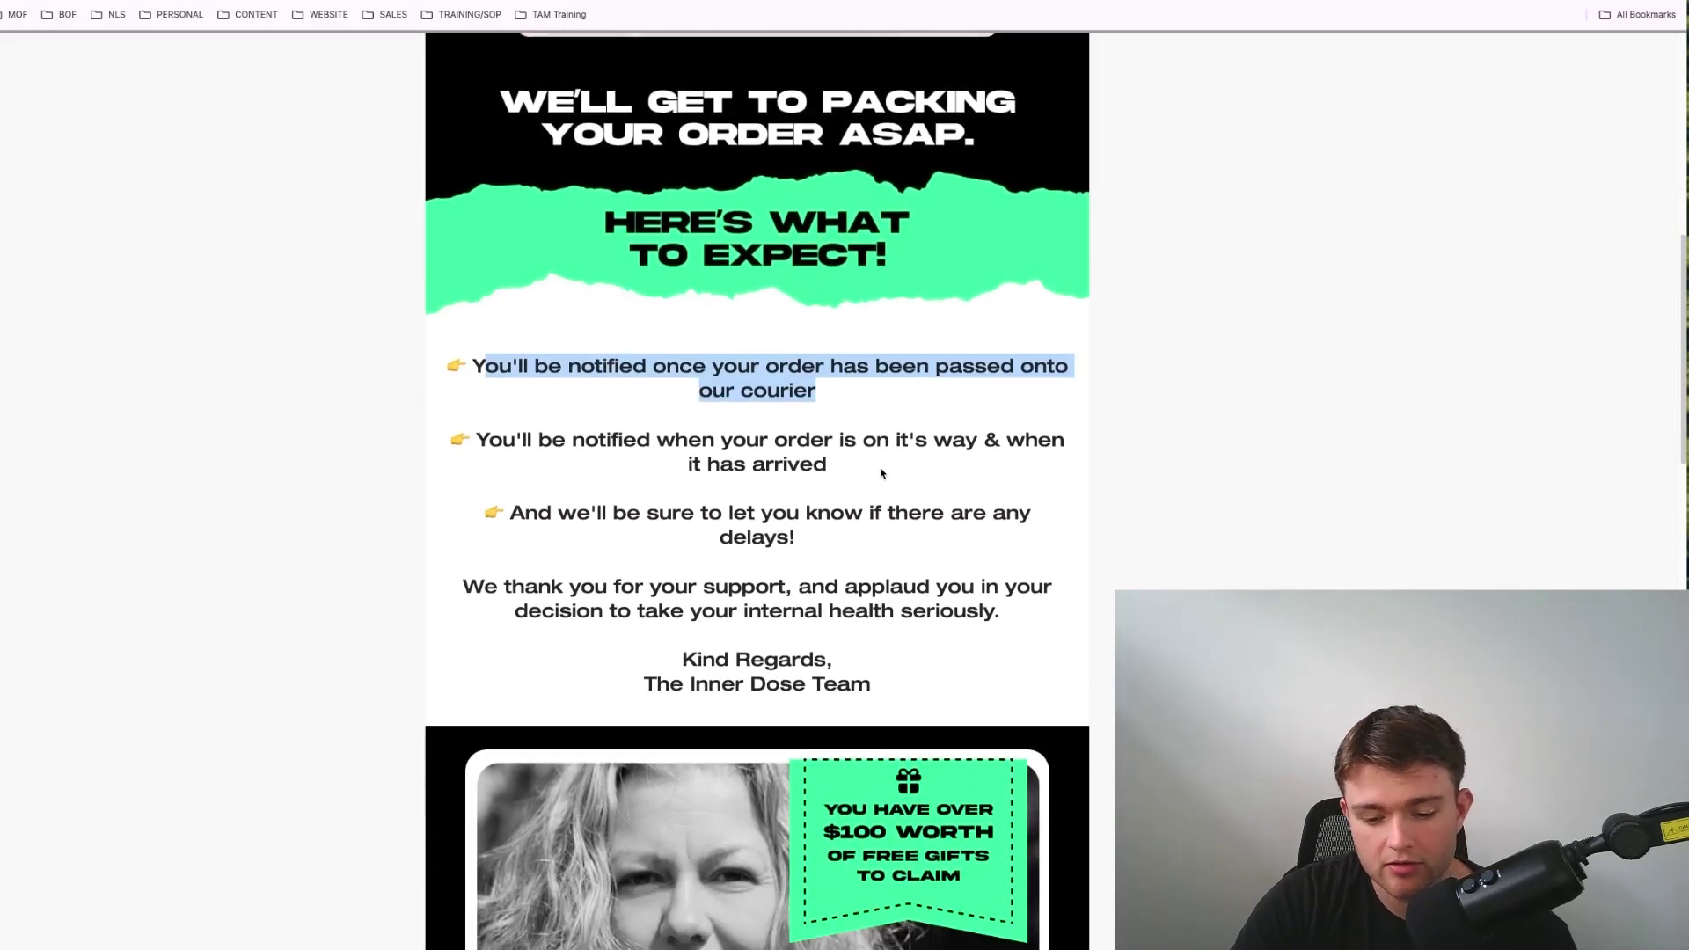
pyautogui.moveTo(858, 390); pyautogui.dragTo(568, 372)
pyautogui.click(566, 427)
pyautogui.moveTo(493, 433); pyautogui.dragTo(774, 464)
pyautogui.click(808, 512)
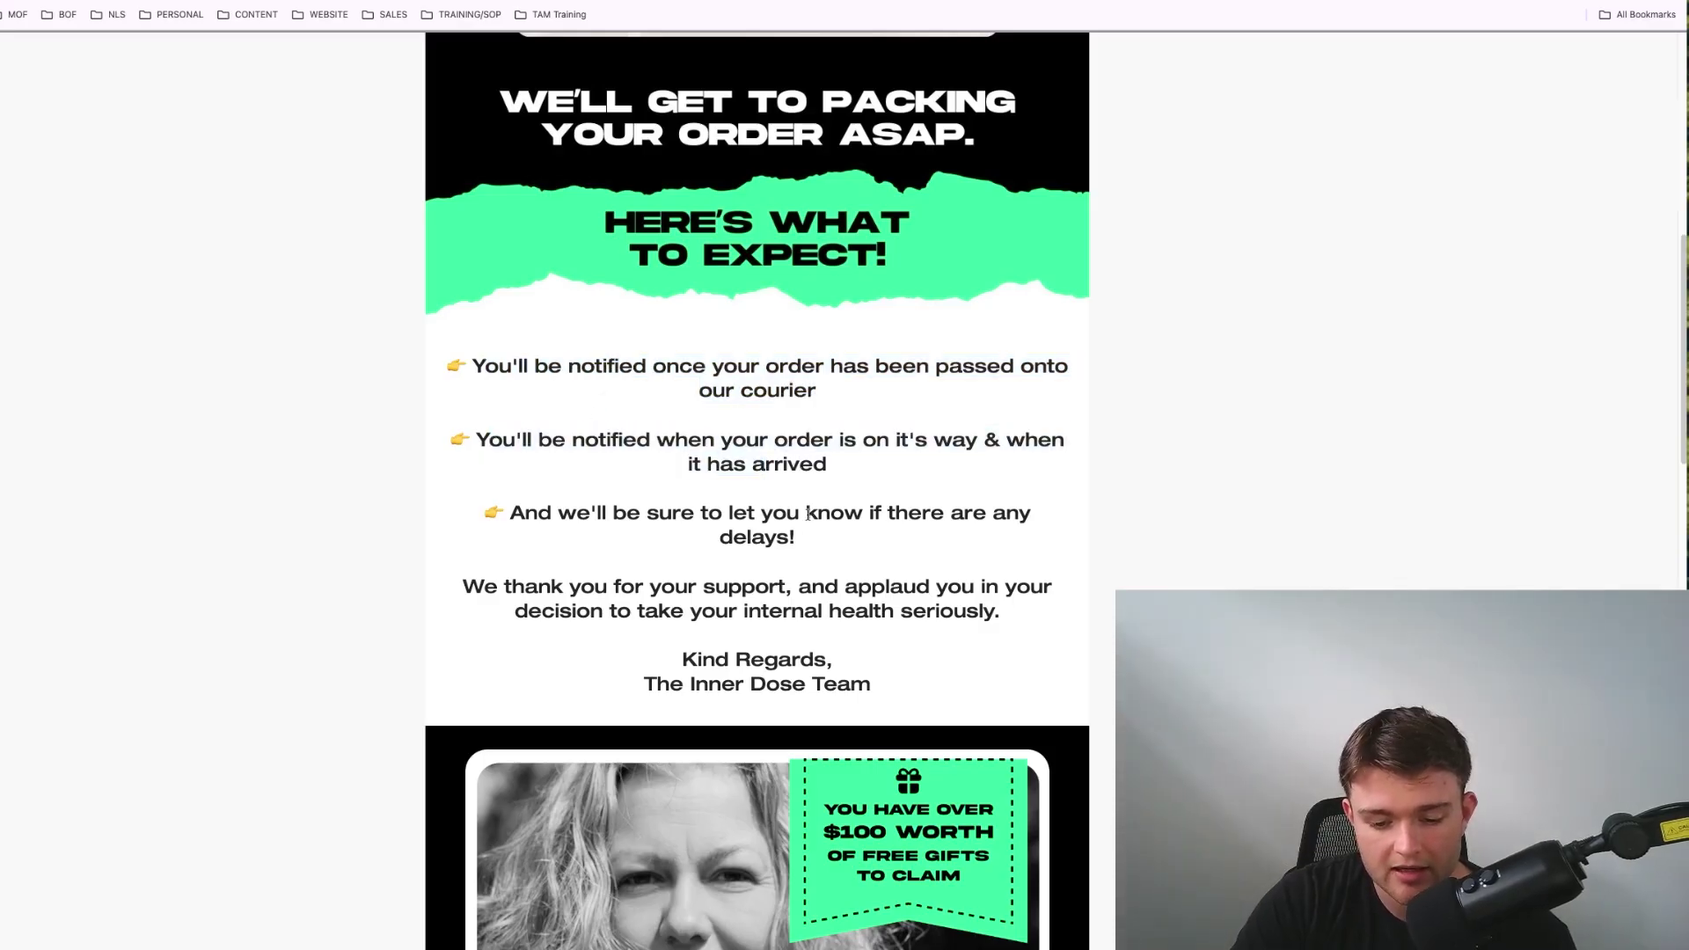
# Step: Review the thank-you email's free gifts section, including the heart, kidney, gut and liver guides, and return to its beginning
pyautogui.scroll(-5, 788, 518)
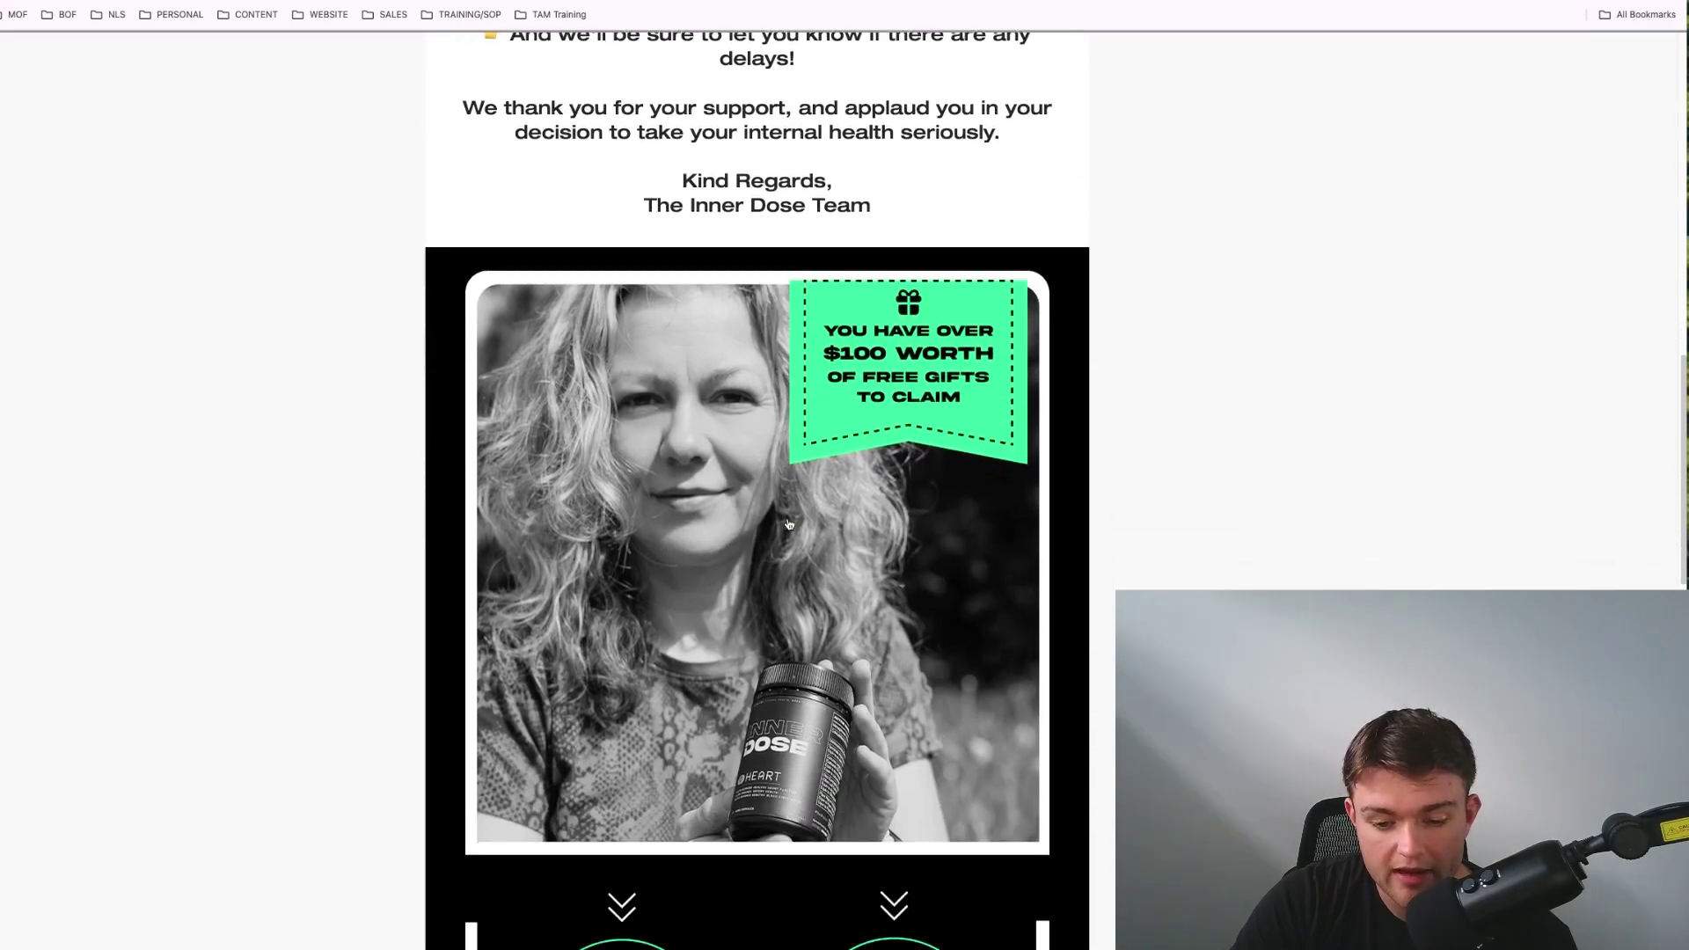
pyautogui.scroll(-9, 825, 378)
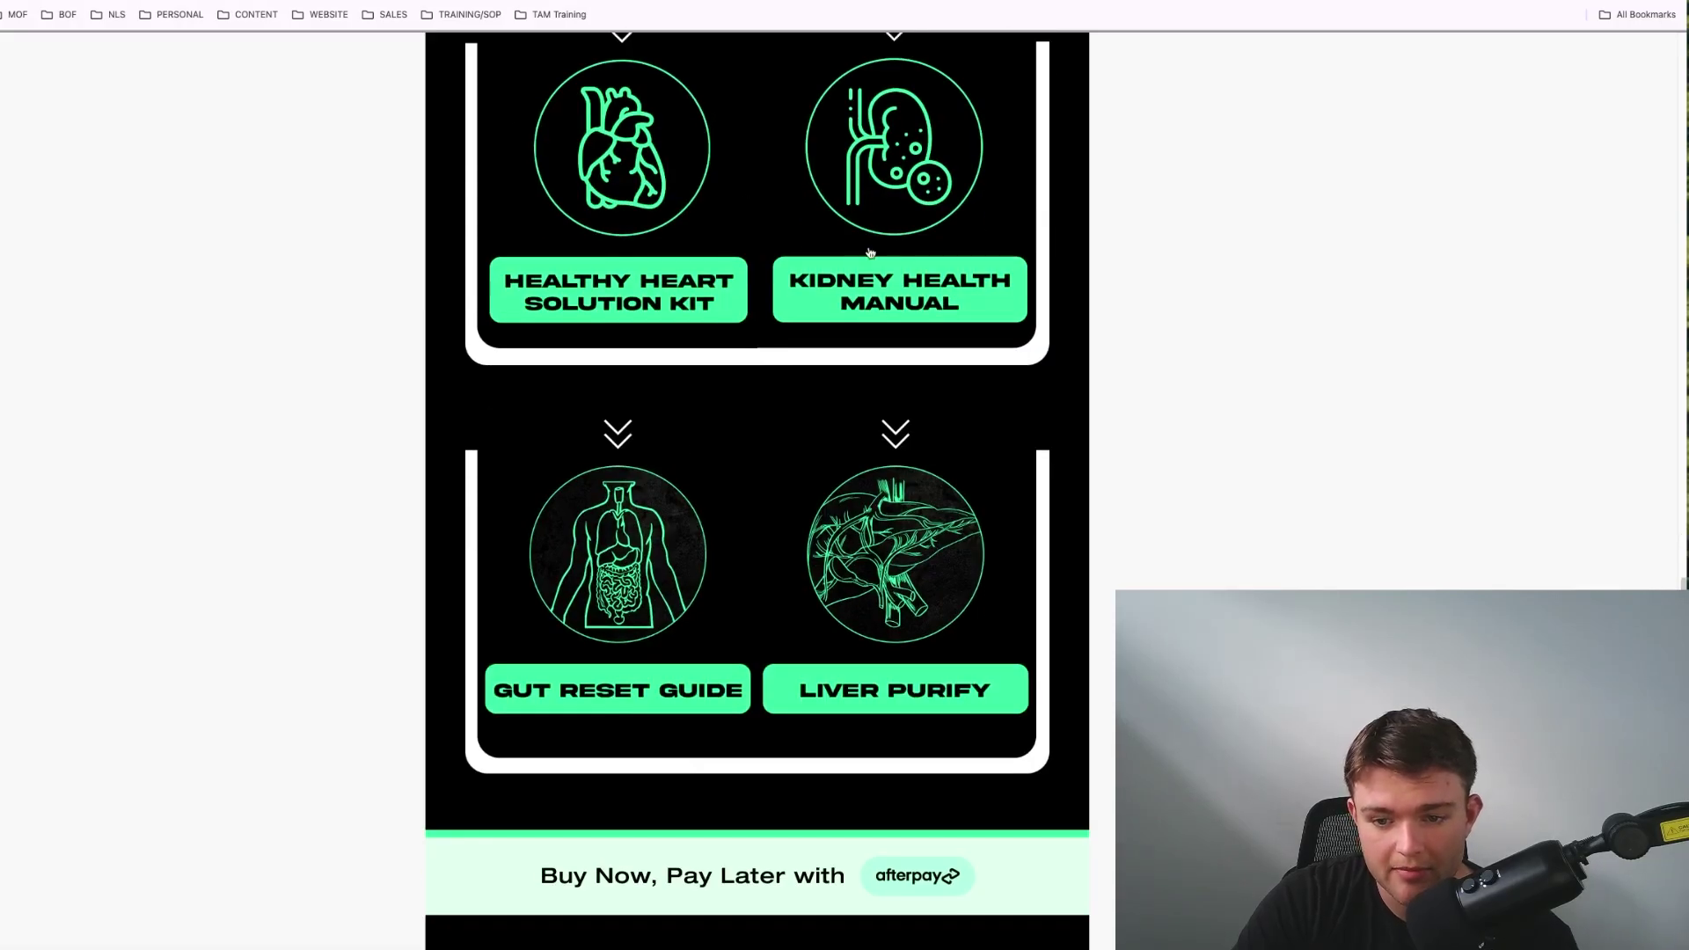
pyautogui.scroll(-4, 879, 311)
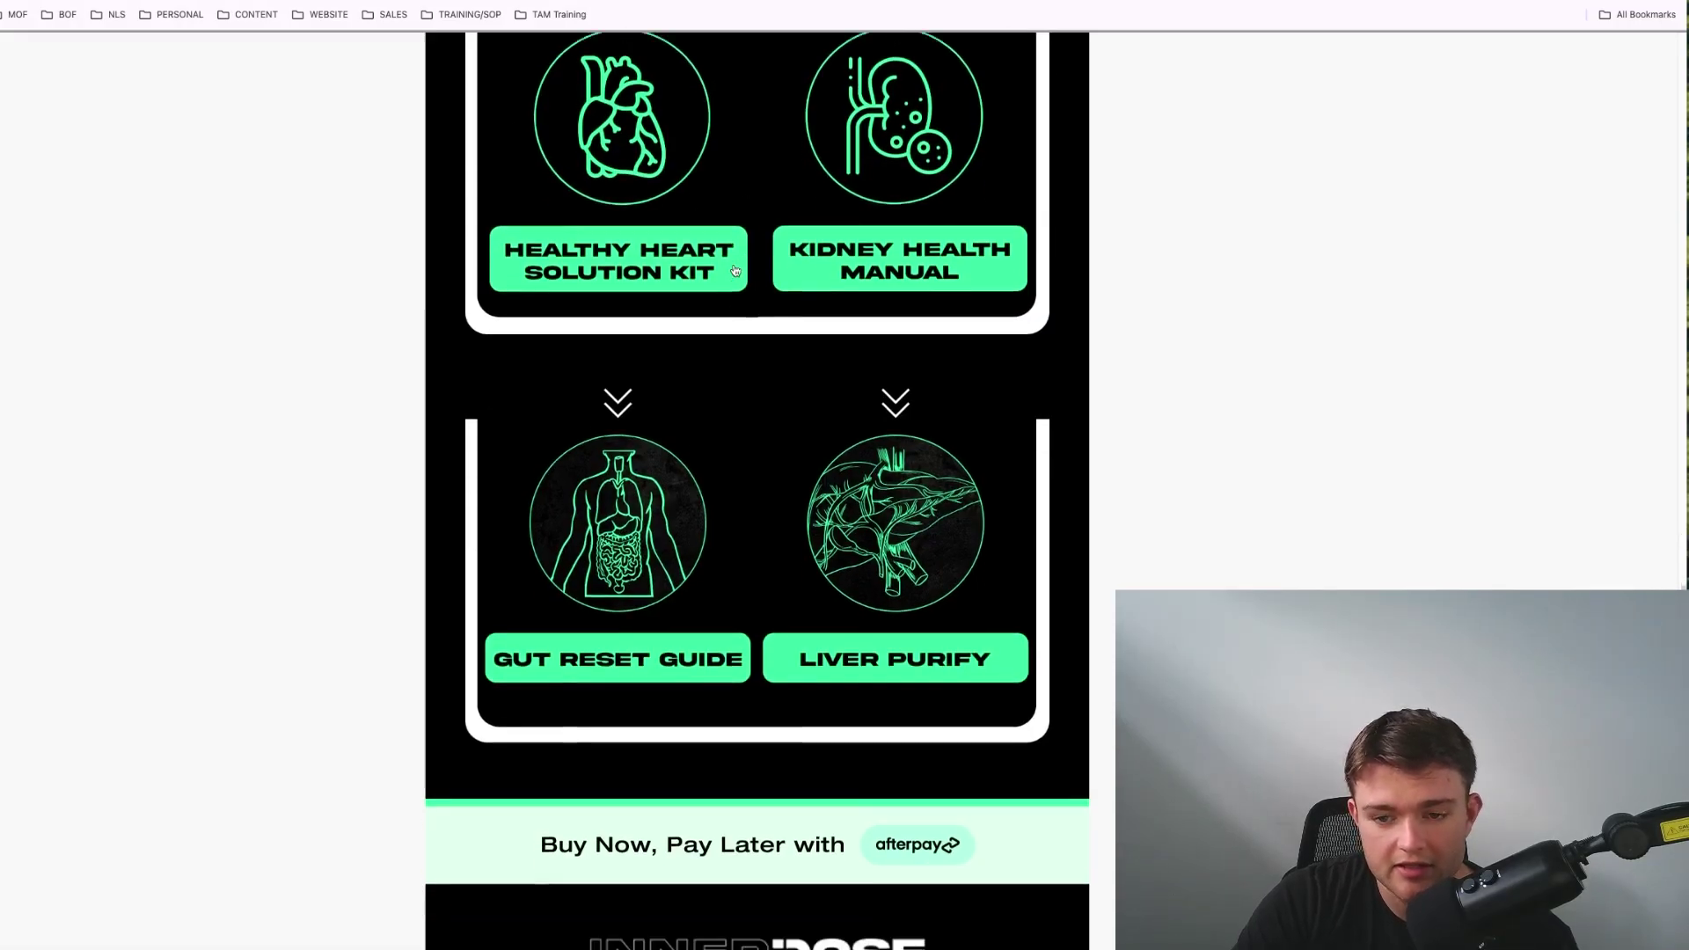
pyautogui.scroll(3, 744, 274)
pyautogui.scroll(15, 745, 274)
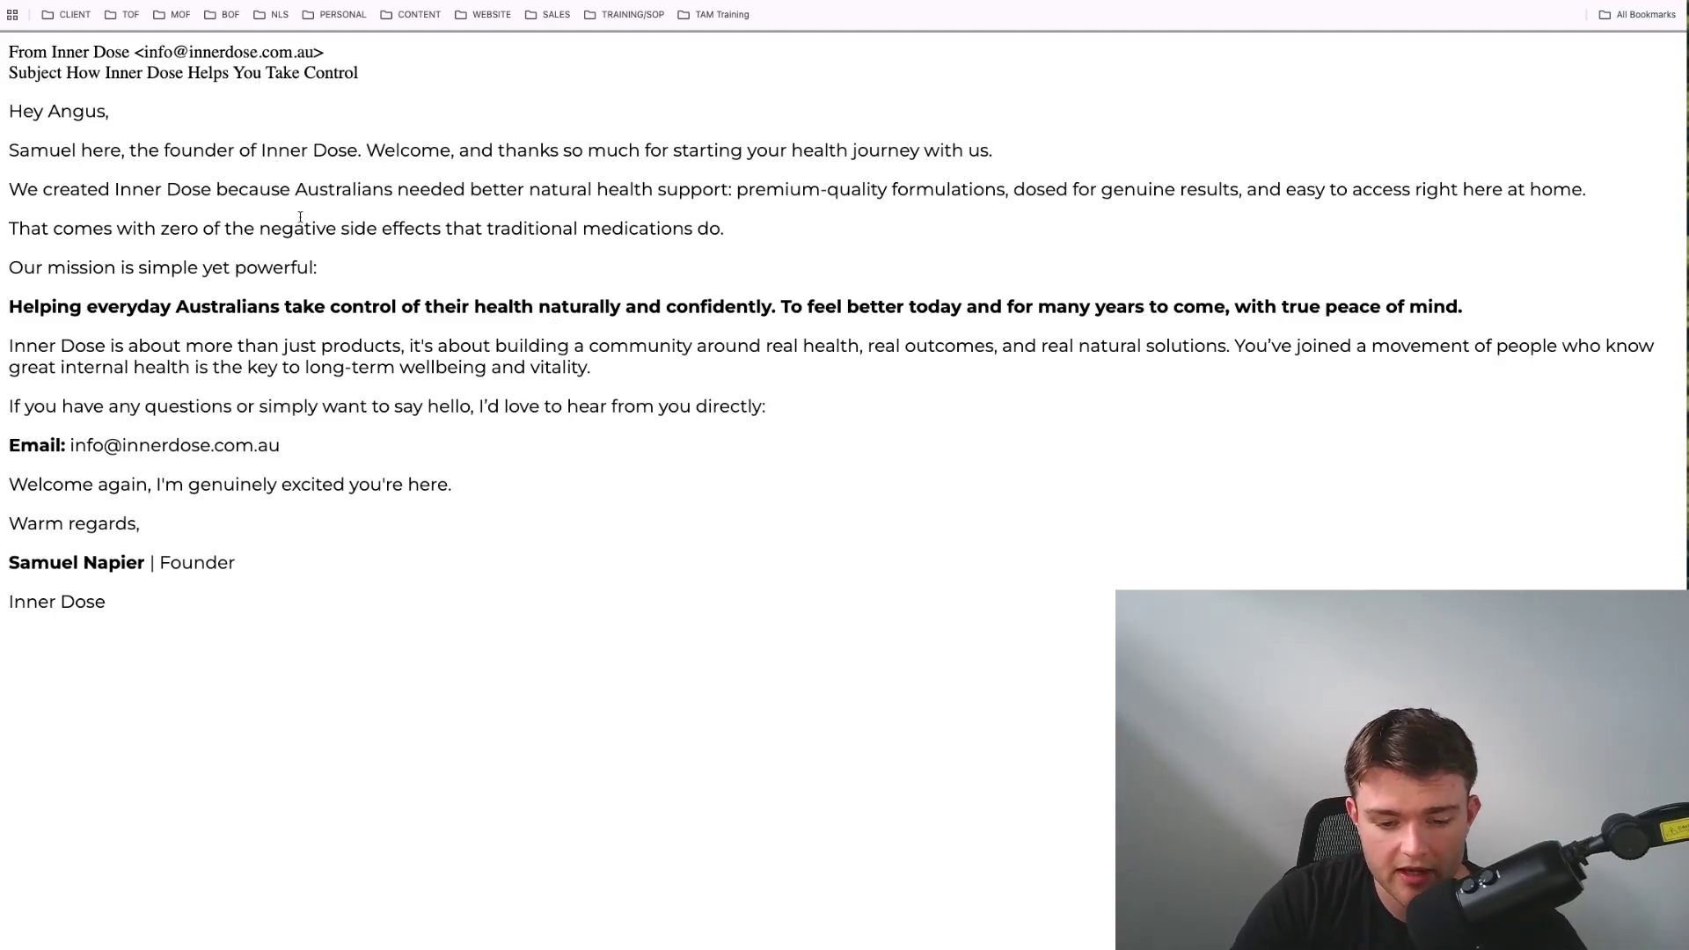
# Step: Read the founder's plain-text welcome email, "How Inner Dose Helps You Take Control", and check its place in the Customer Thank You flow
pyautogui.moveTo(297, 195); pyautogui.dragTo(1097, 336)
pyautogui.click(1087, 336)
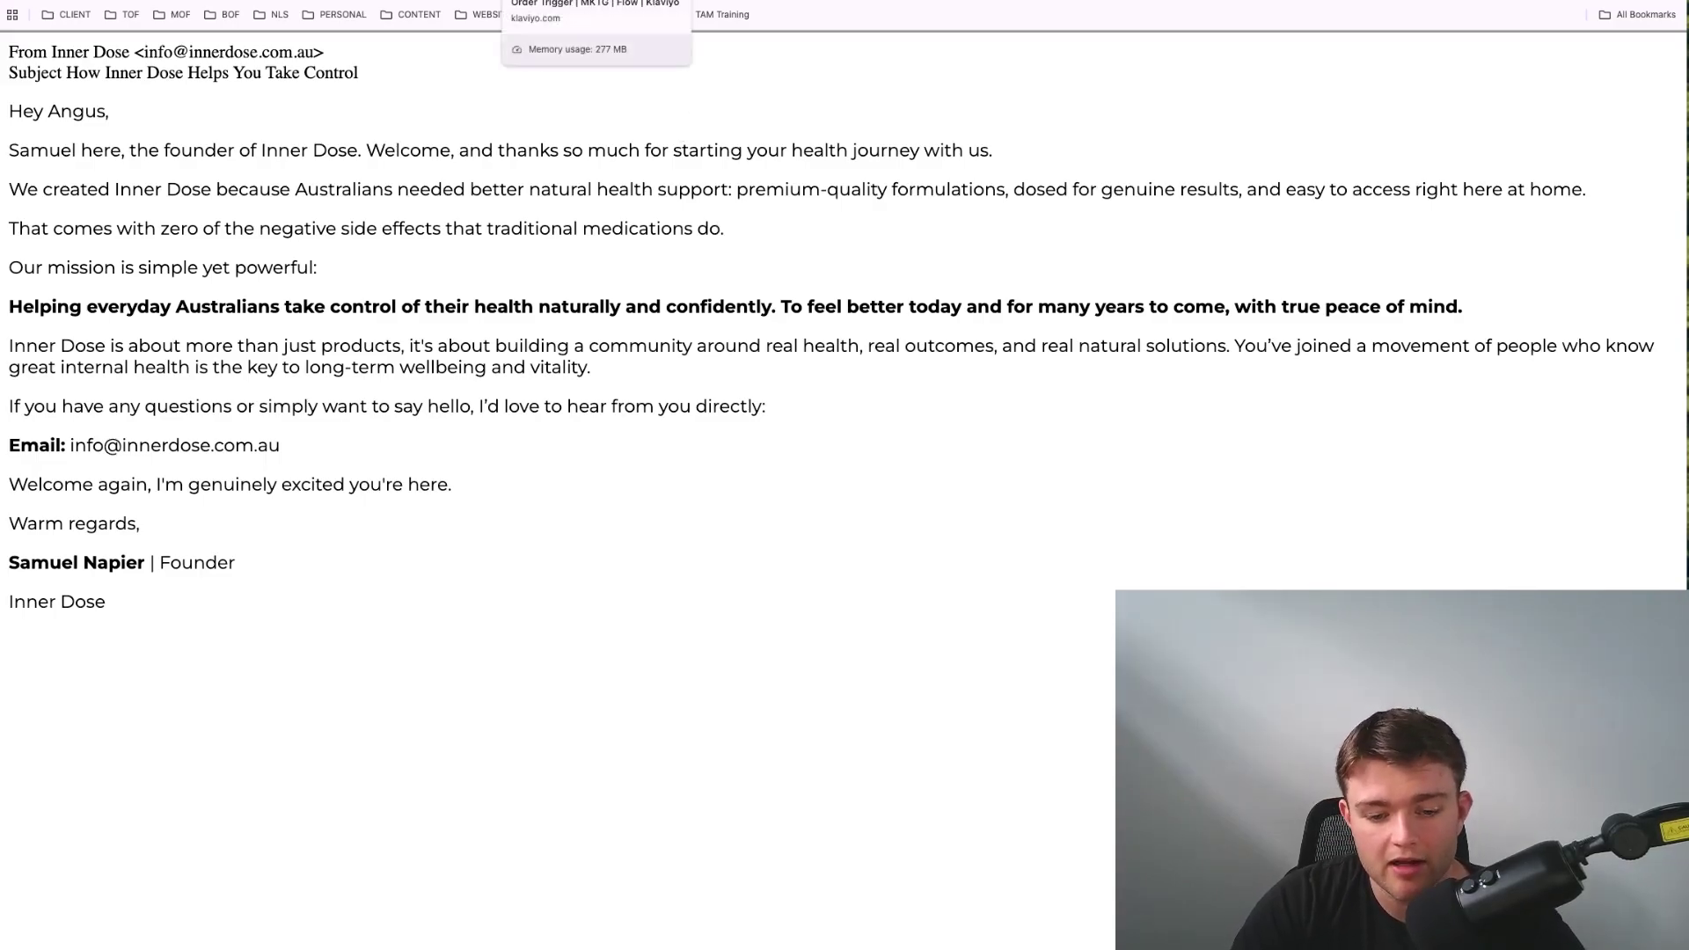
pyautogui.click(580, 2)
pyautogui.scroll(-3, 936, 439)
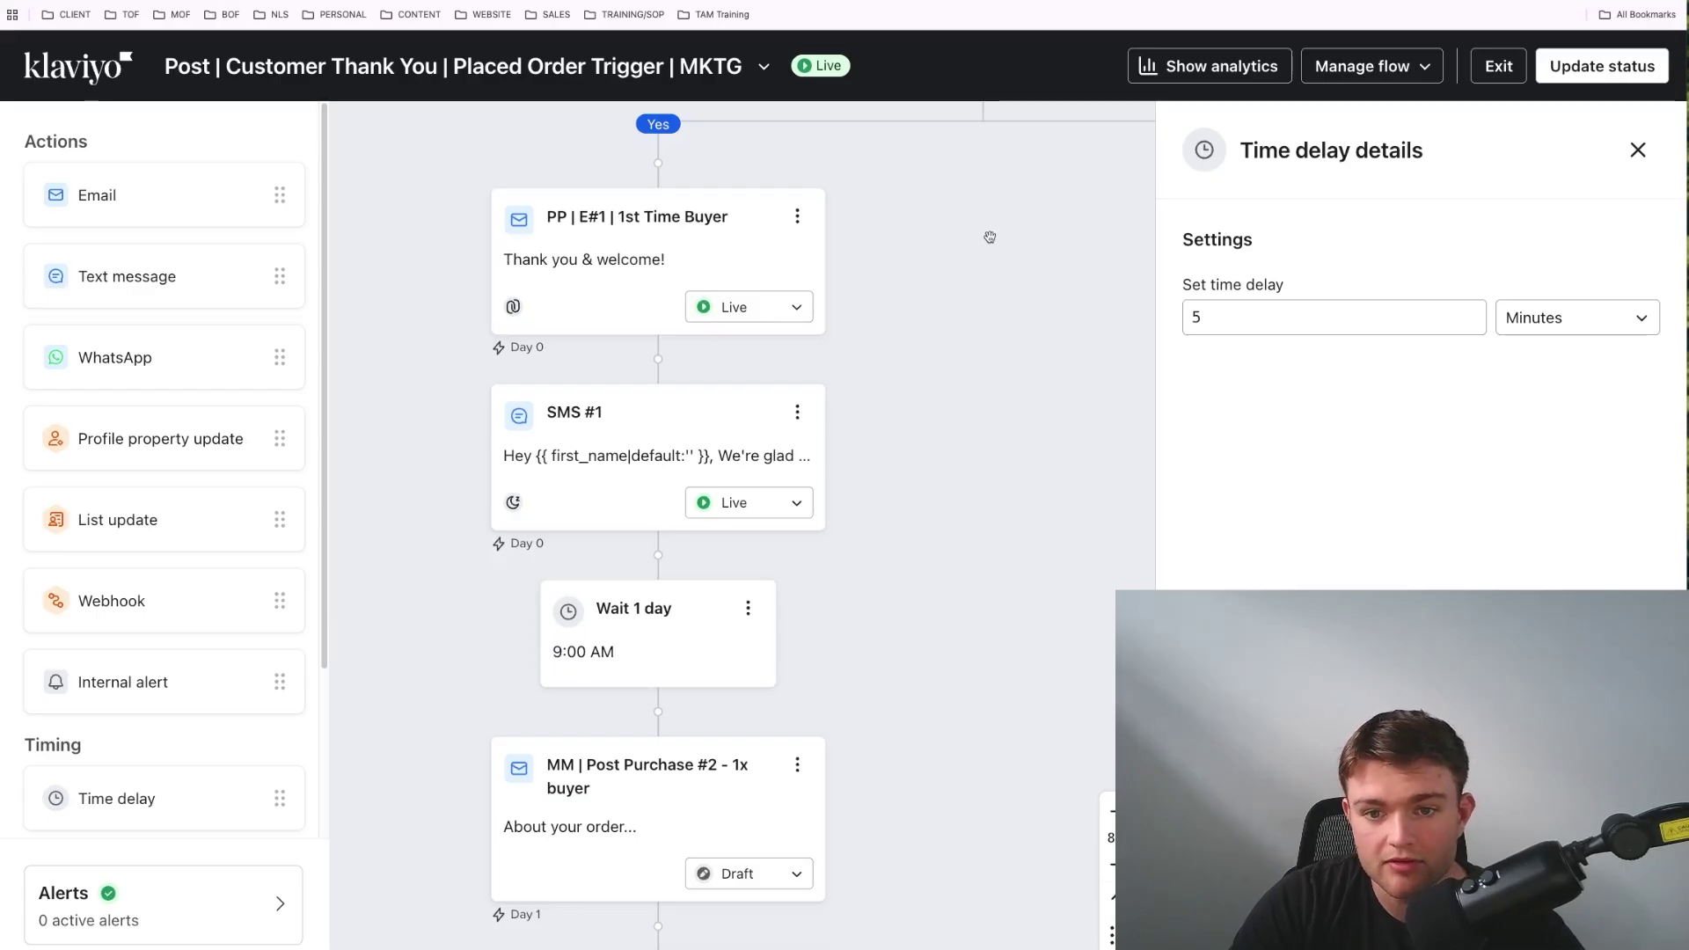
pyautogui.scroll(-4, 836, 281)
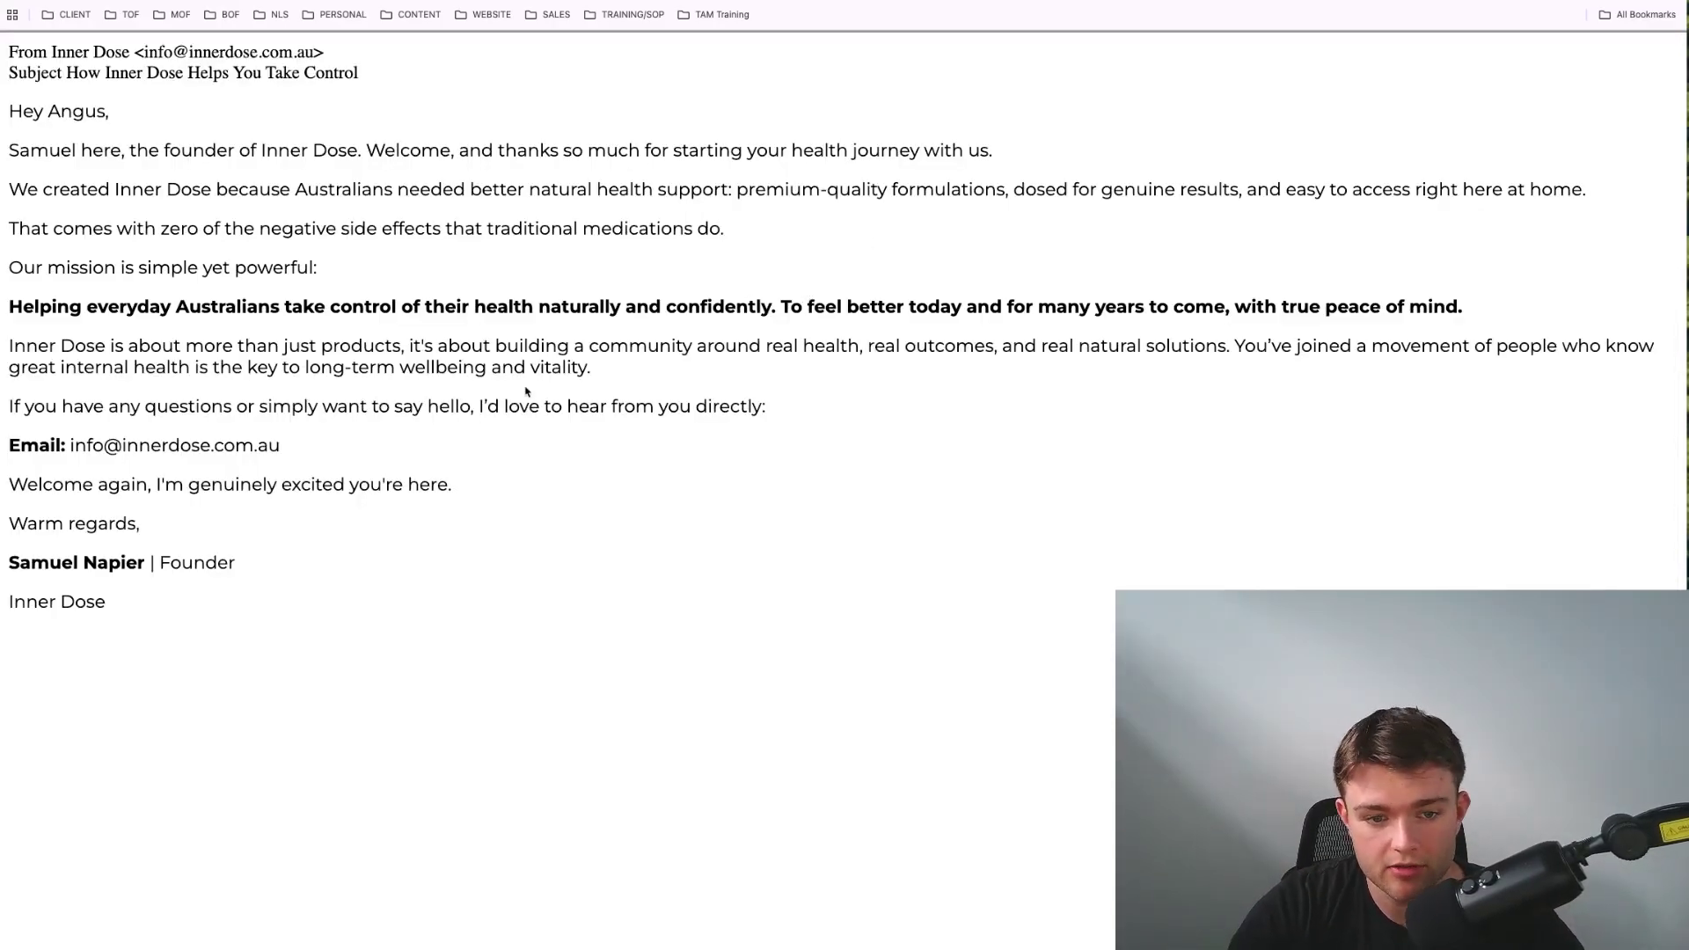
pyautogui.moveTo(128, 606); pyautogui.dragTo(8, 115)
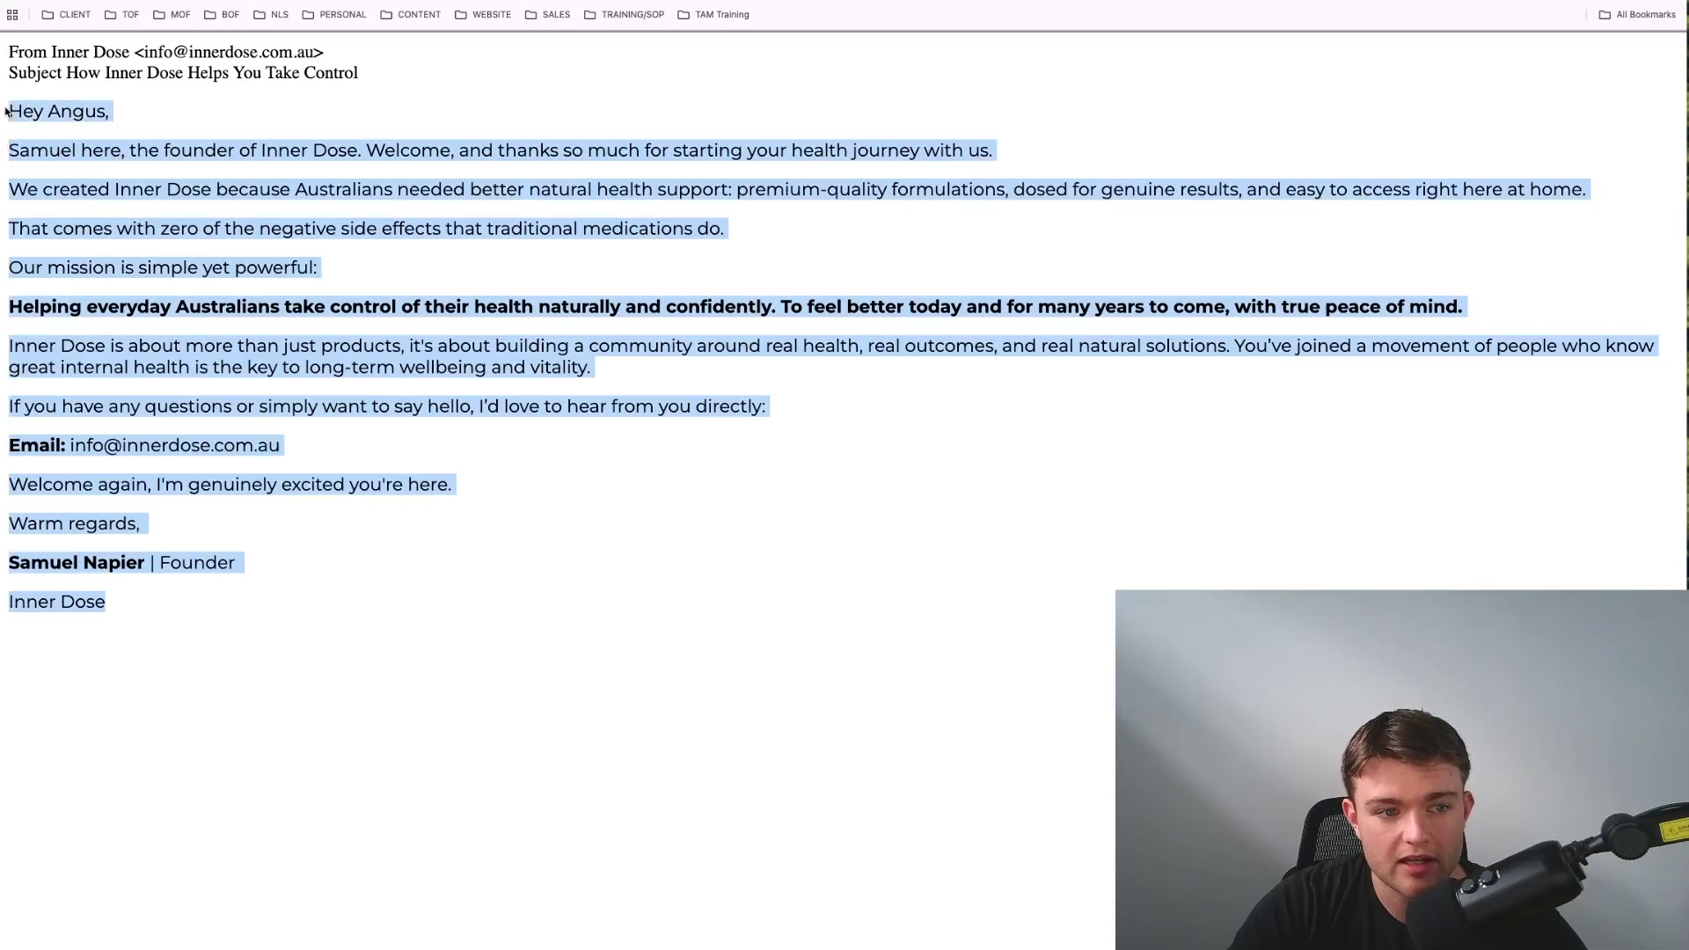
pyautogui.click(62, 132)
# Step: Switch to the "You've begun your internal health journey" email preview and look through its customer photos and order message
pyautogui.hotkey('ctrl', 'Tab')
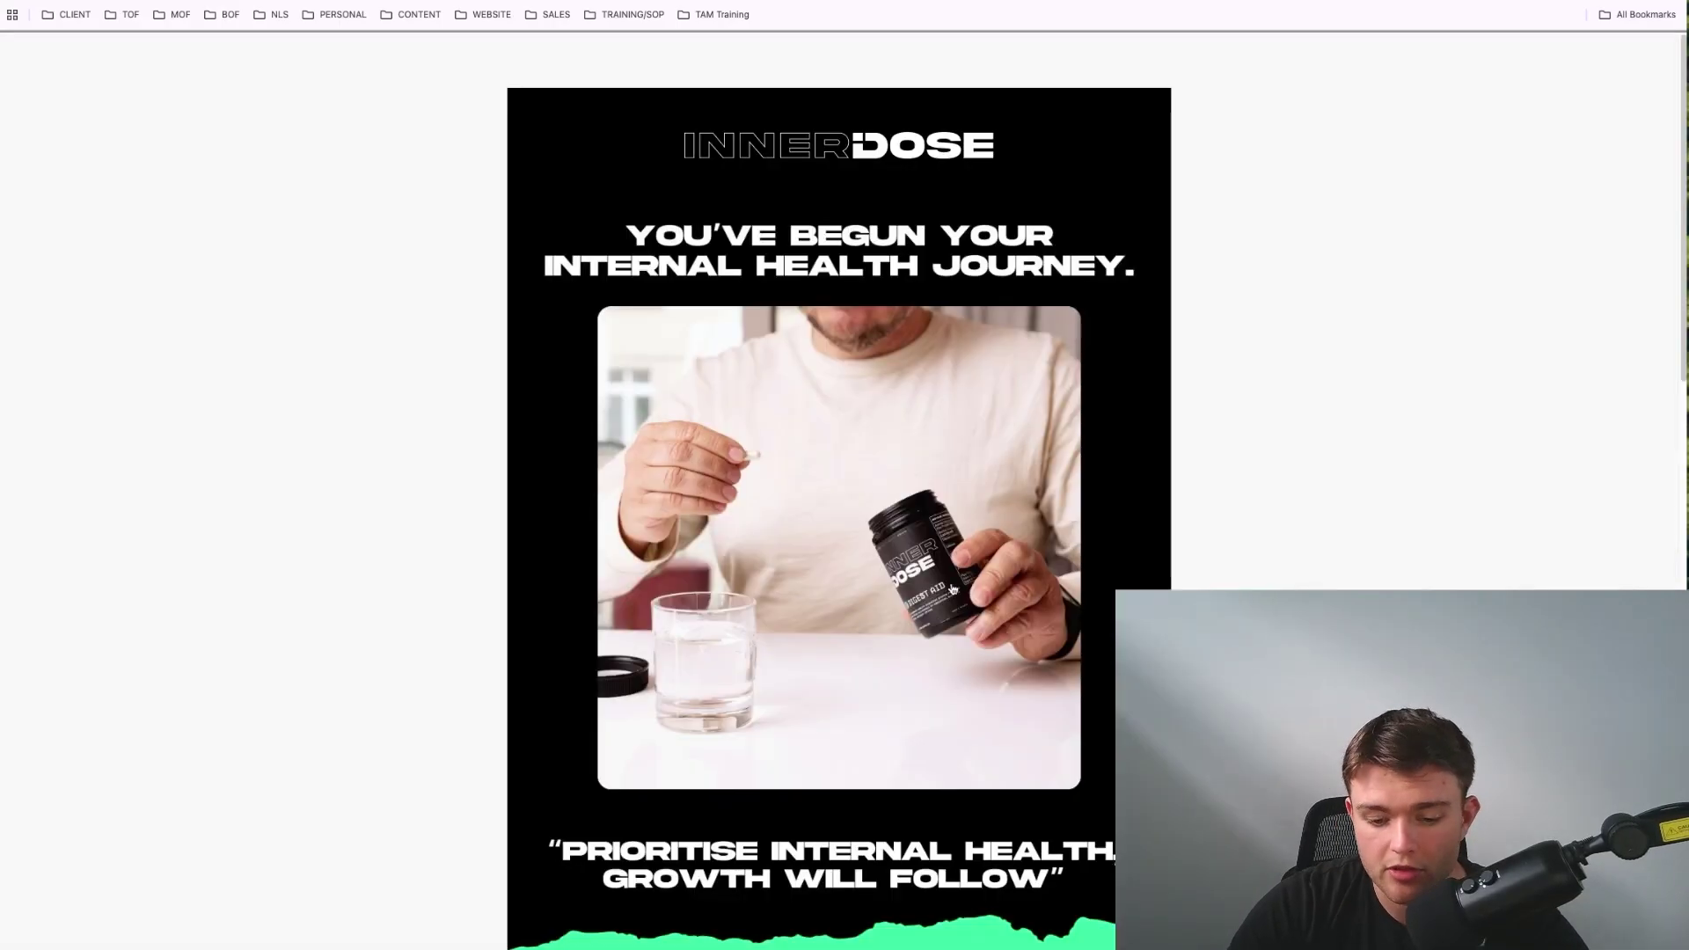
pyautogui.scroll(-10, 1127, 474)
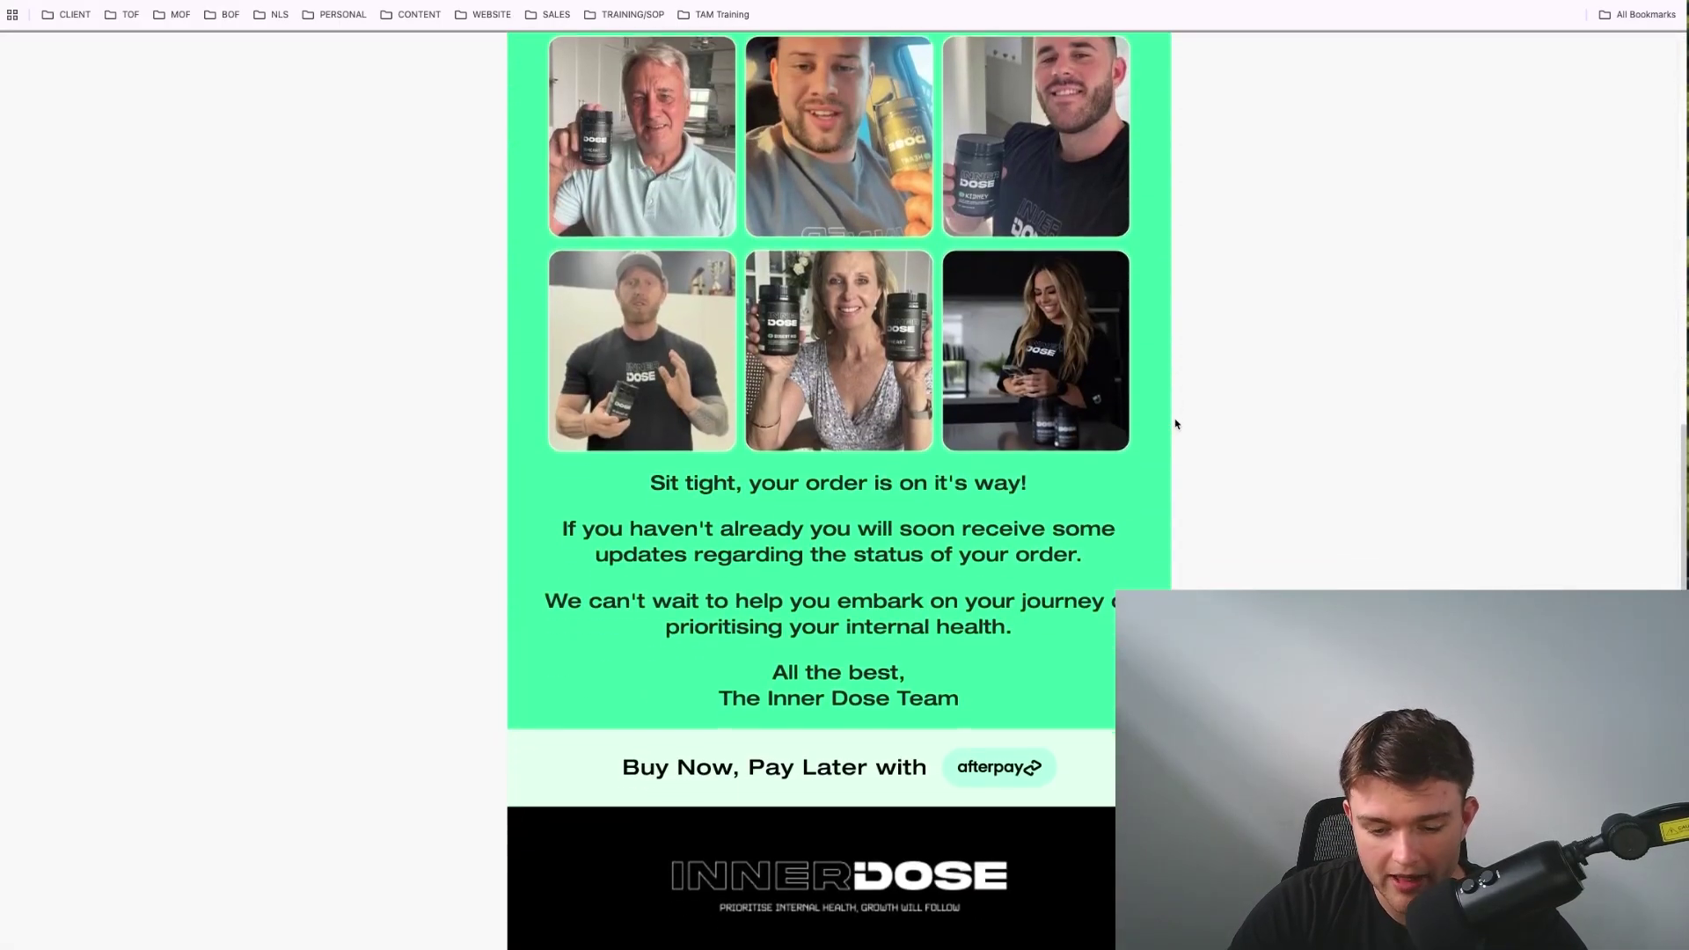
pyautogui.scroll(10, 1175, 425)
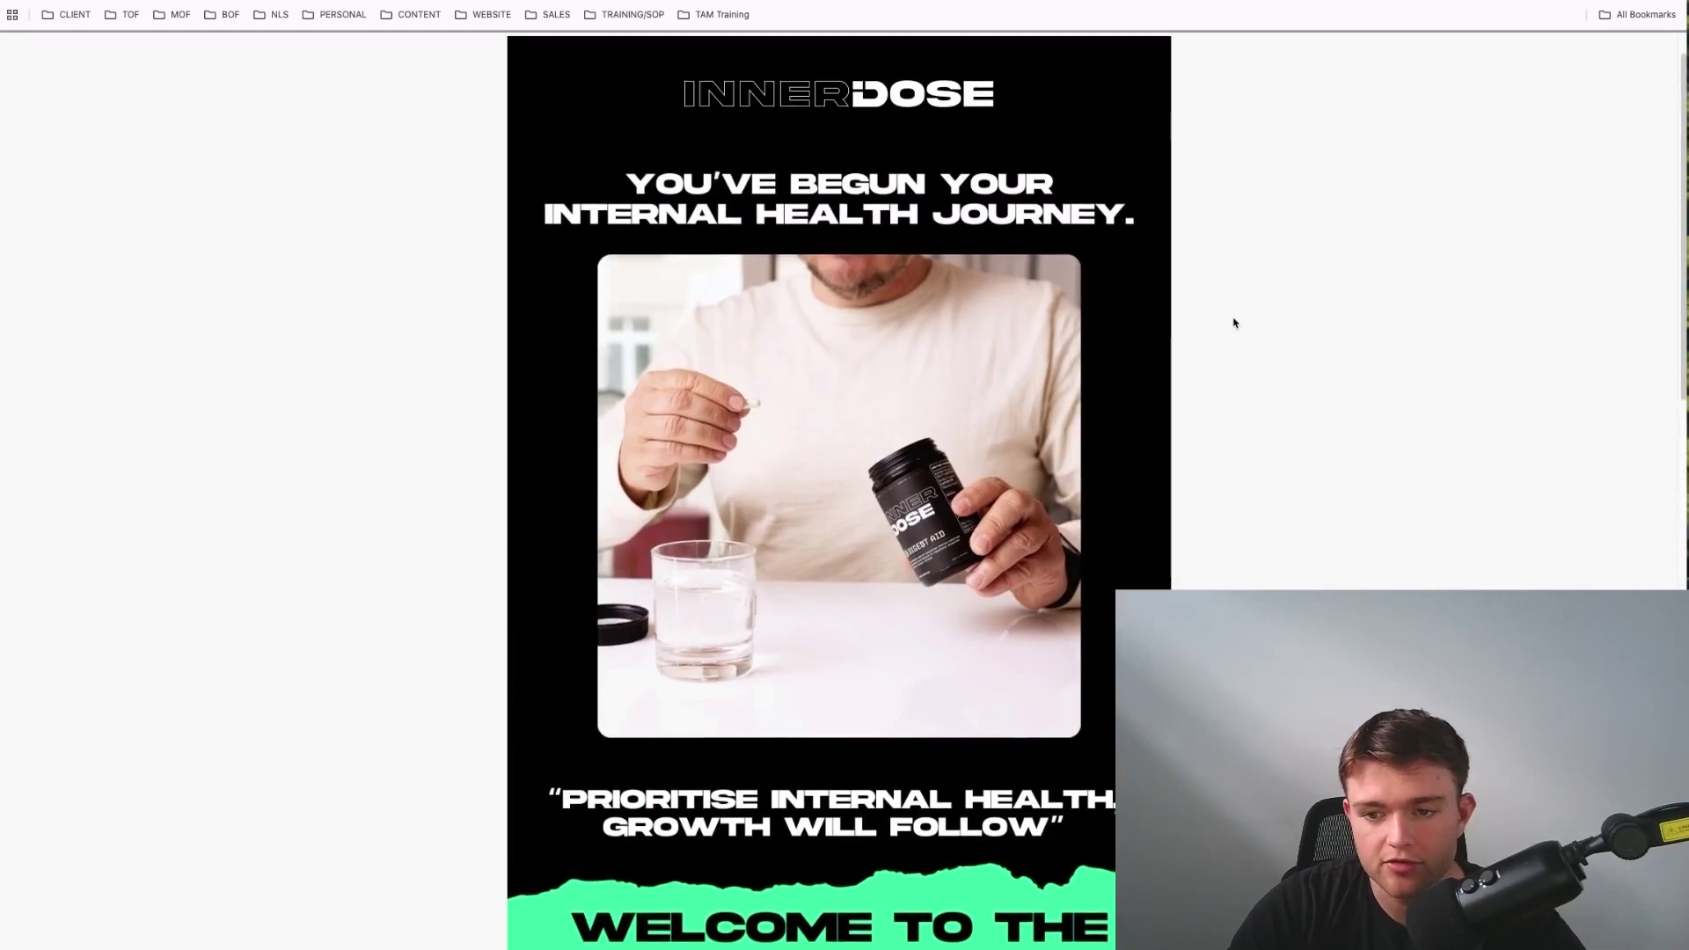
pyautogui.scroll(-3, 1232, 321)
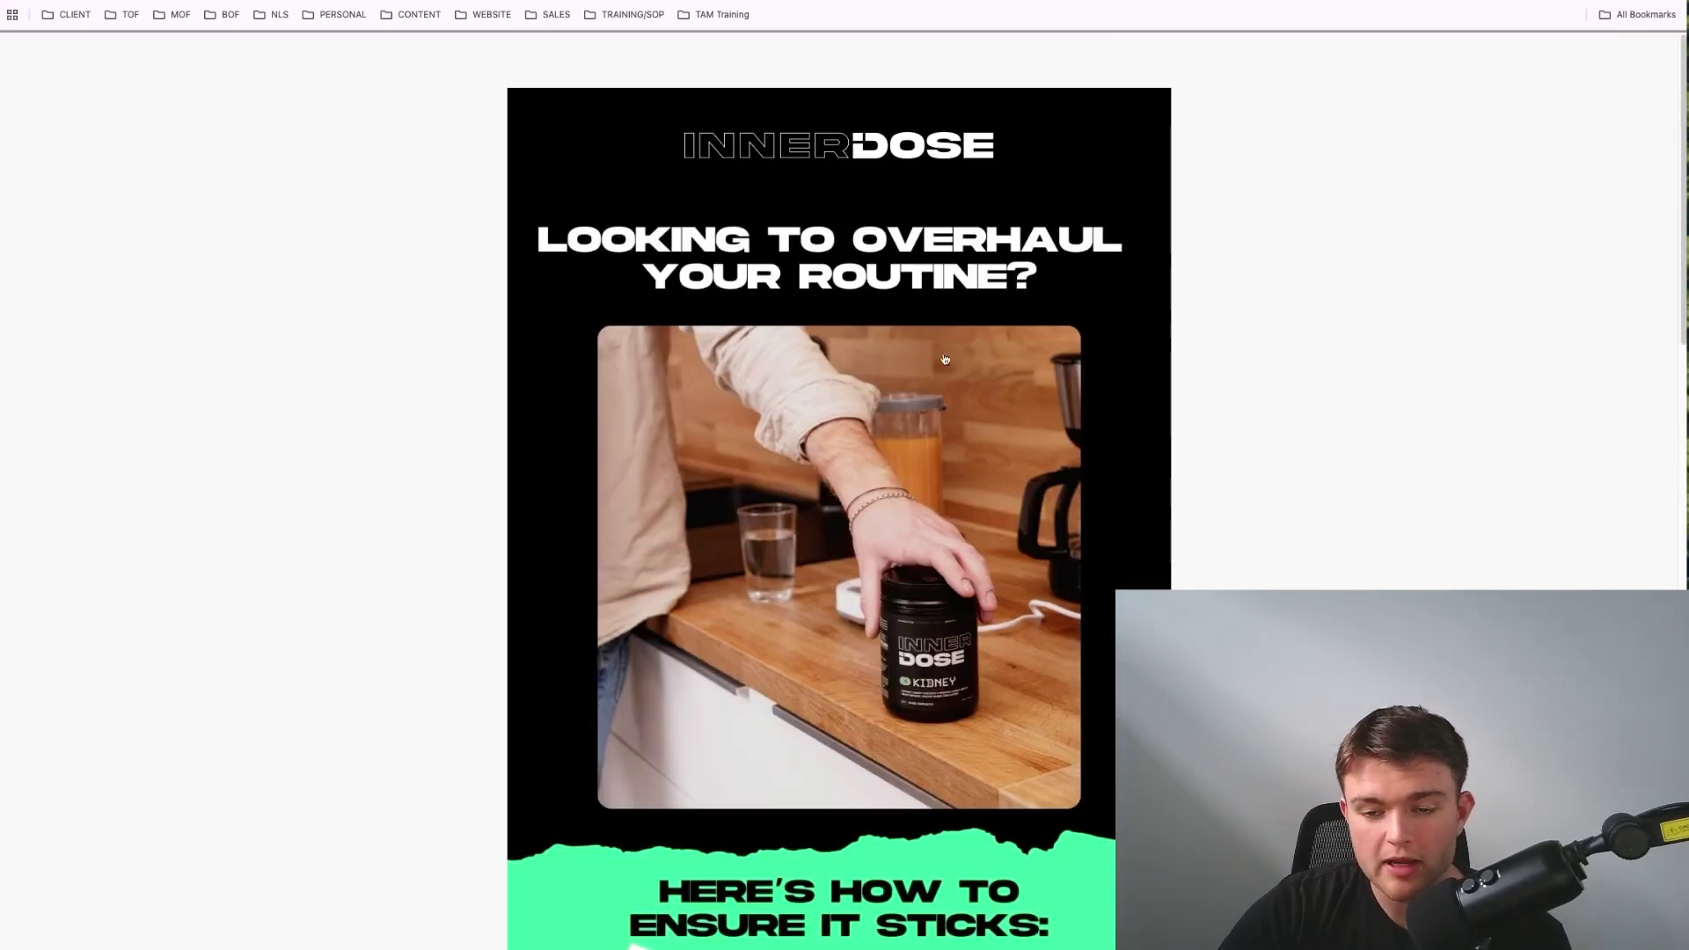
# Step: Read the "Looking to overhaul your routine?" email, covering its tips on clear intentions, reminders and starting slow
pyautogui.scroll(-3, 1133, 414)
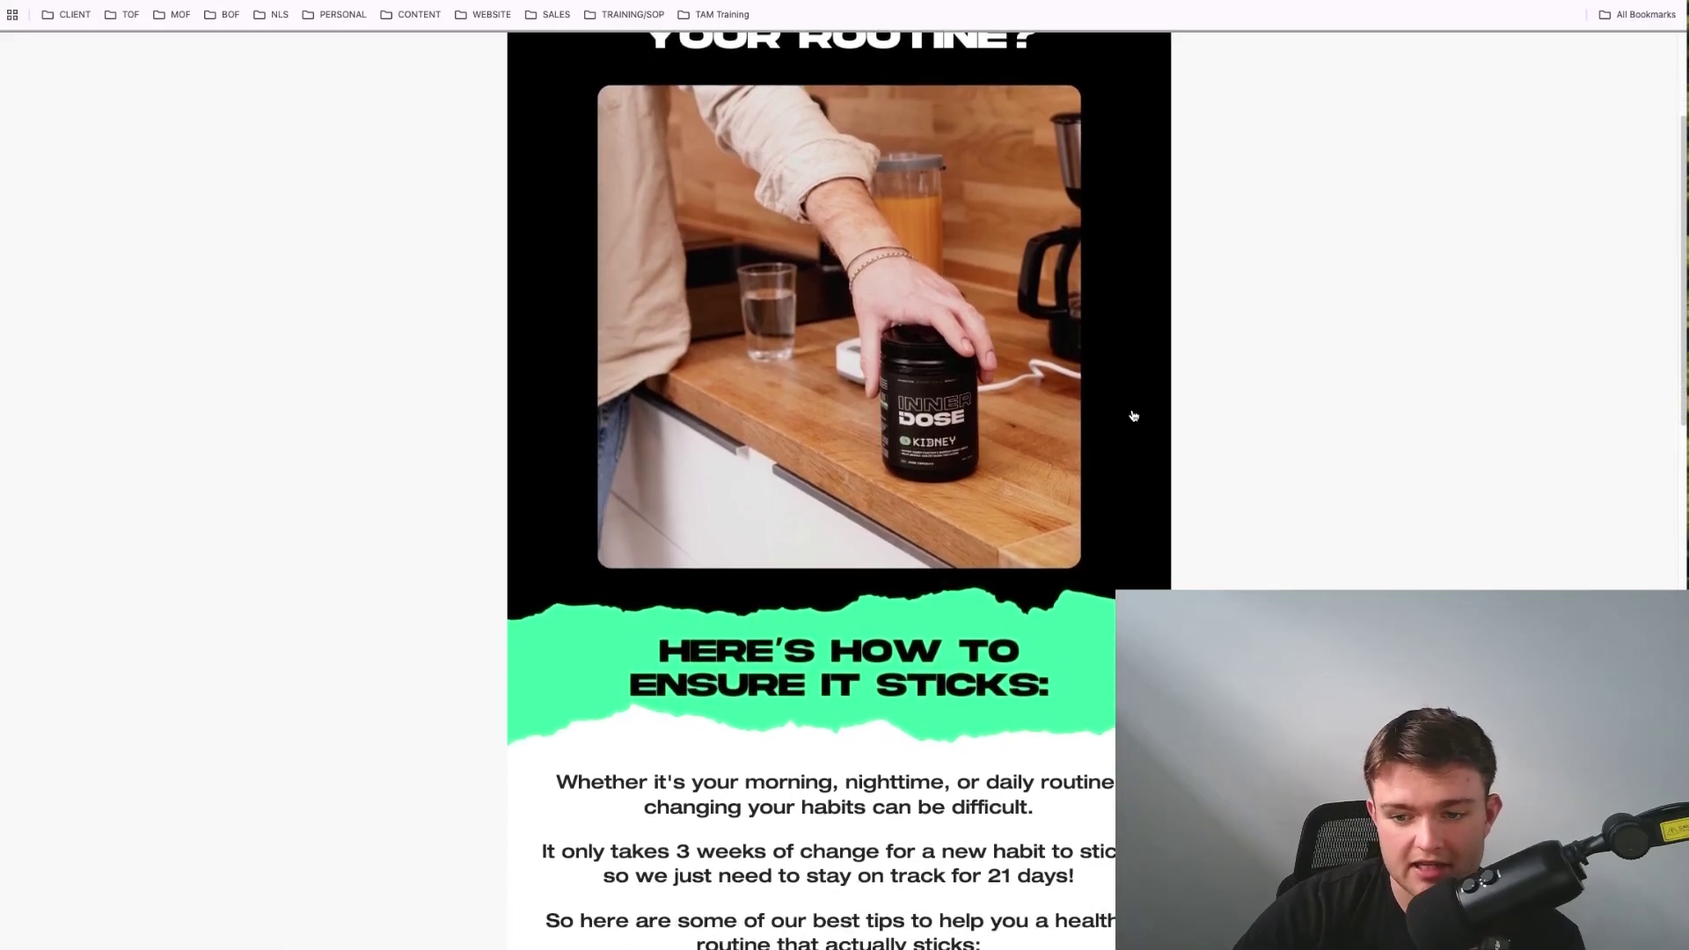
pyautogui.scroll(3, 1131, 415)
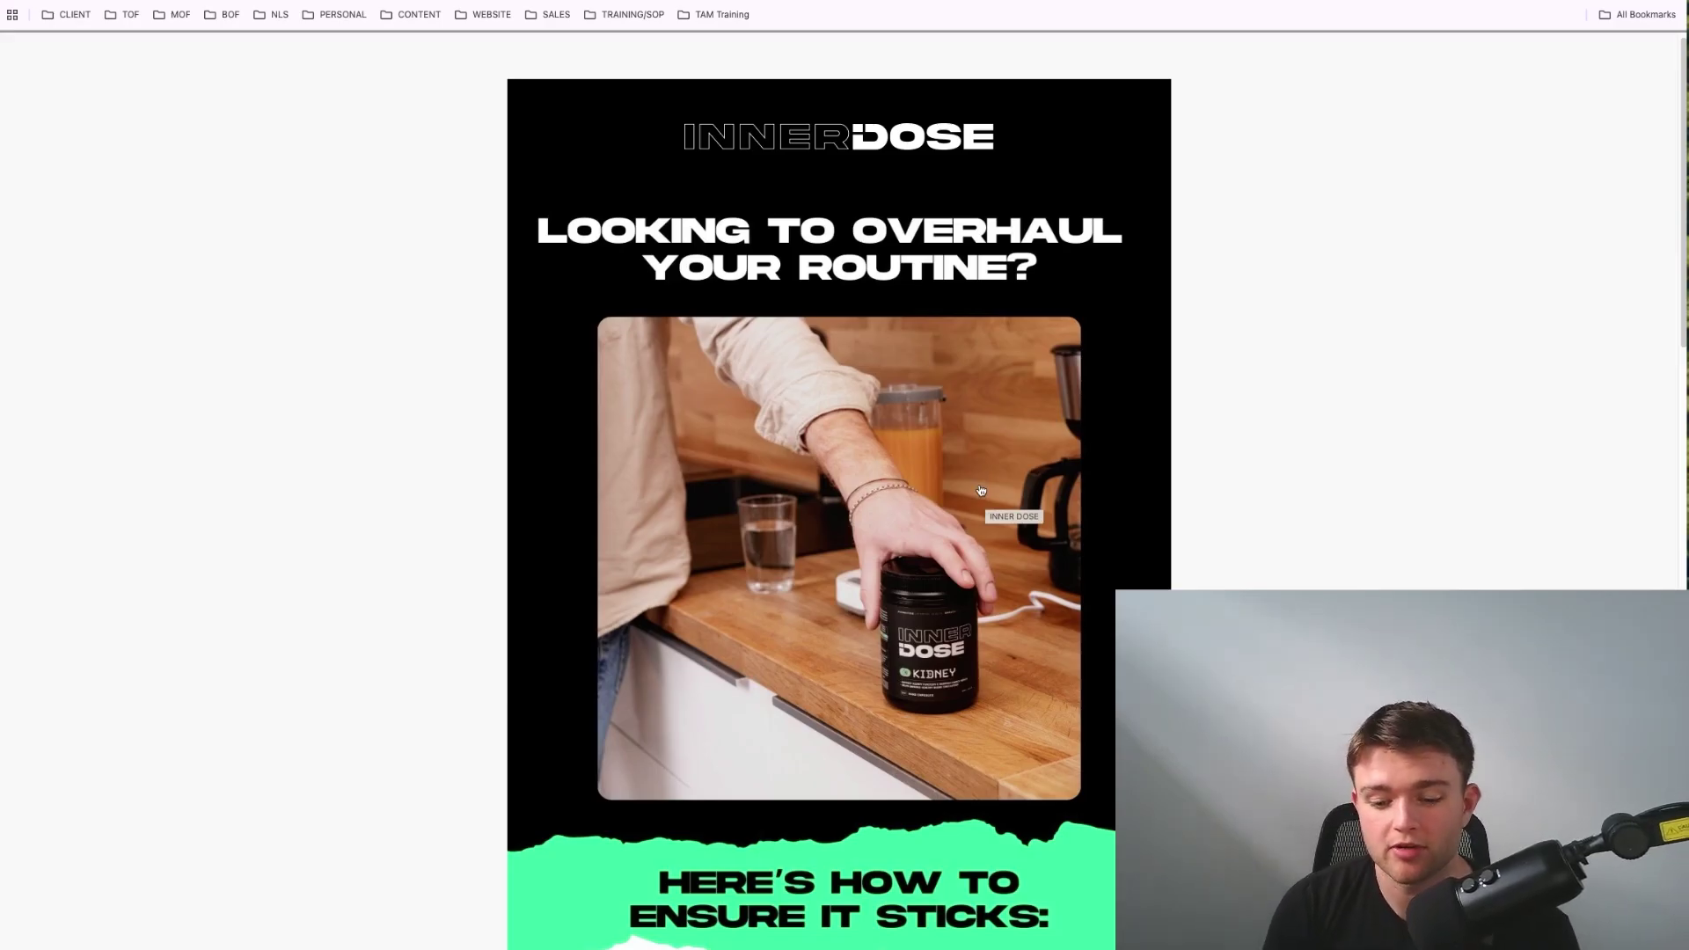
pyautogui.scroll(-8, 985, 494)
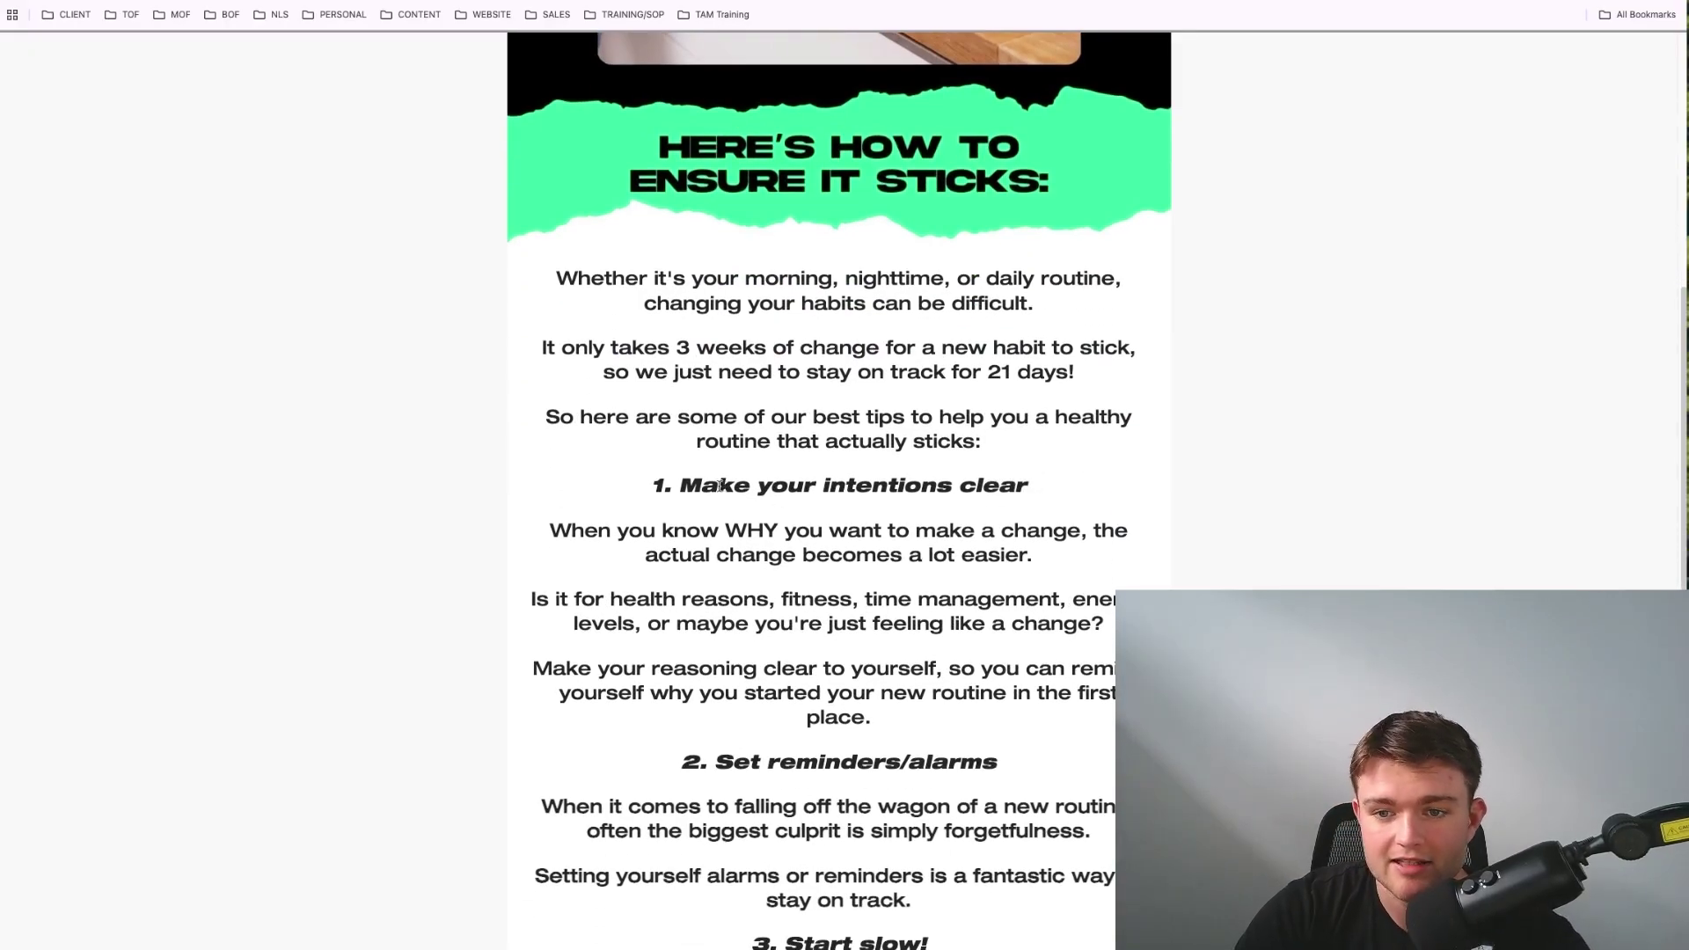
pyautogui.scroll(-2, 709, 487)
pyautogui.moveTo(636, 347); pyautogui.dragTo(1093, 583)
pyautogui.moveTo(678, 628); pyautogui.dragTo(919, 767)
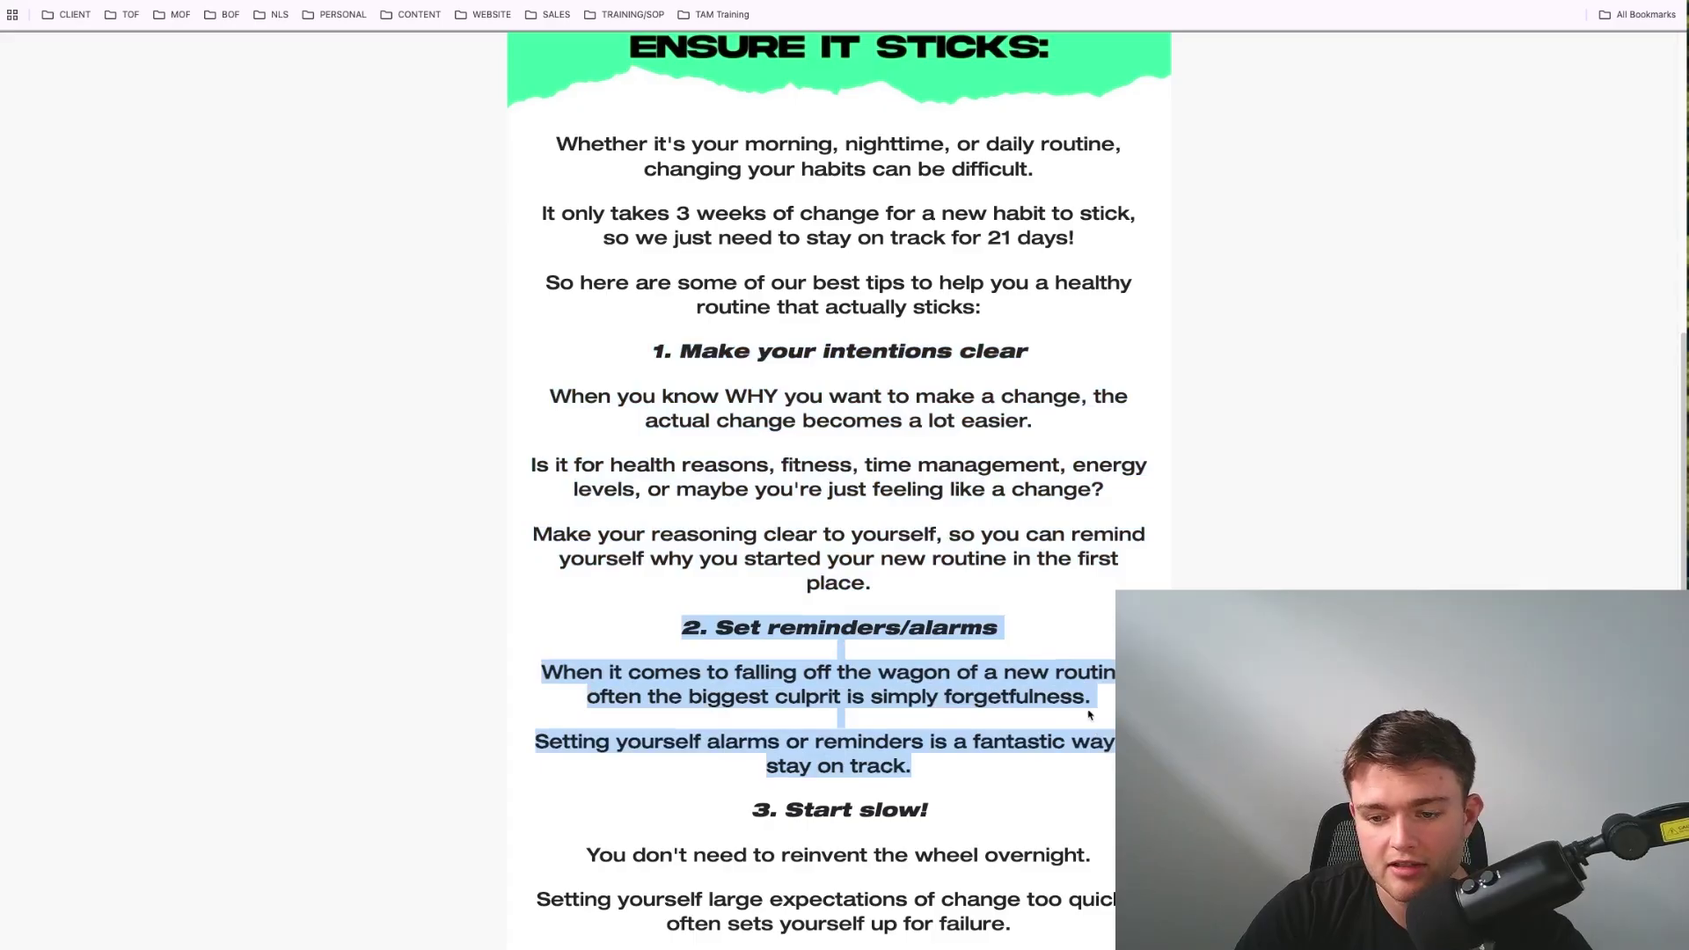
pyautogui.scroll(-4, 739, 422)
pyautogui.moveTo(734, 424); pyautogui.dragTo(932, 658)
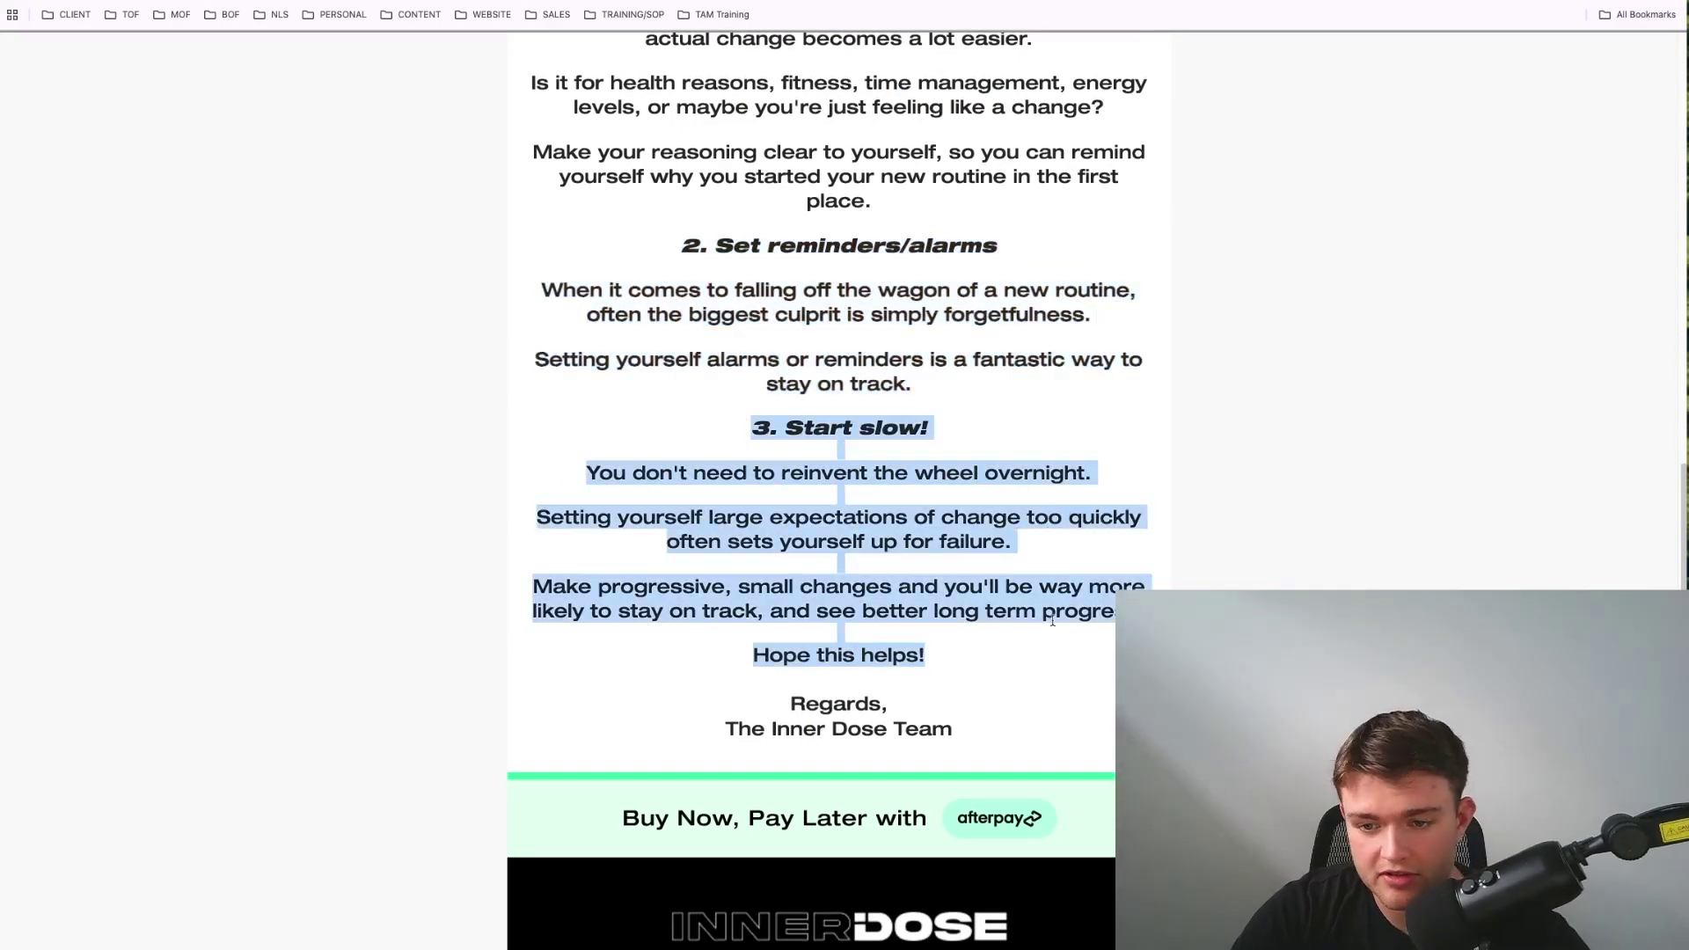
pyautogui.click(840, 526)
pyautogui.scroll(15, 852, 520)
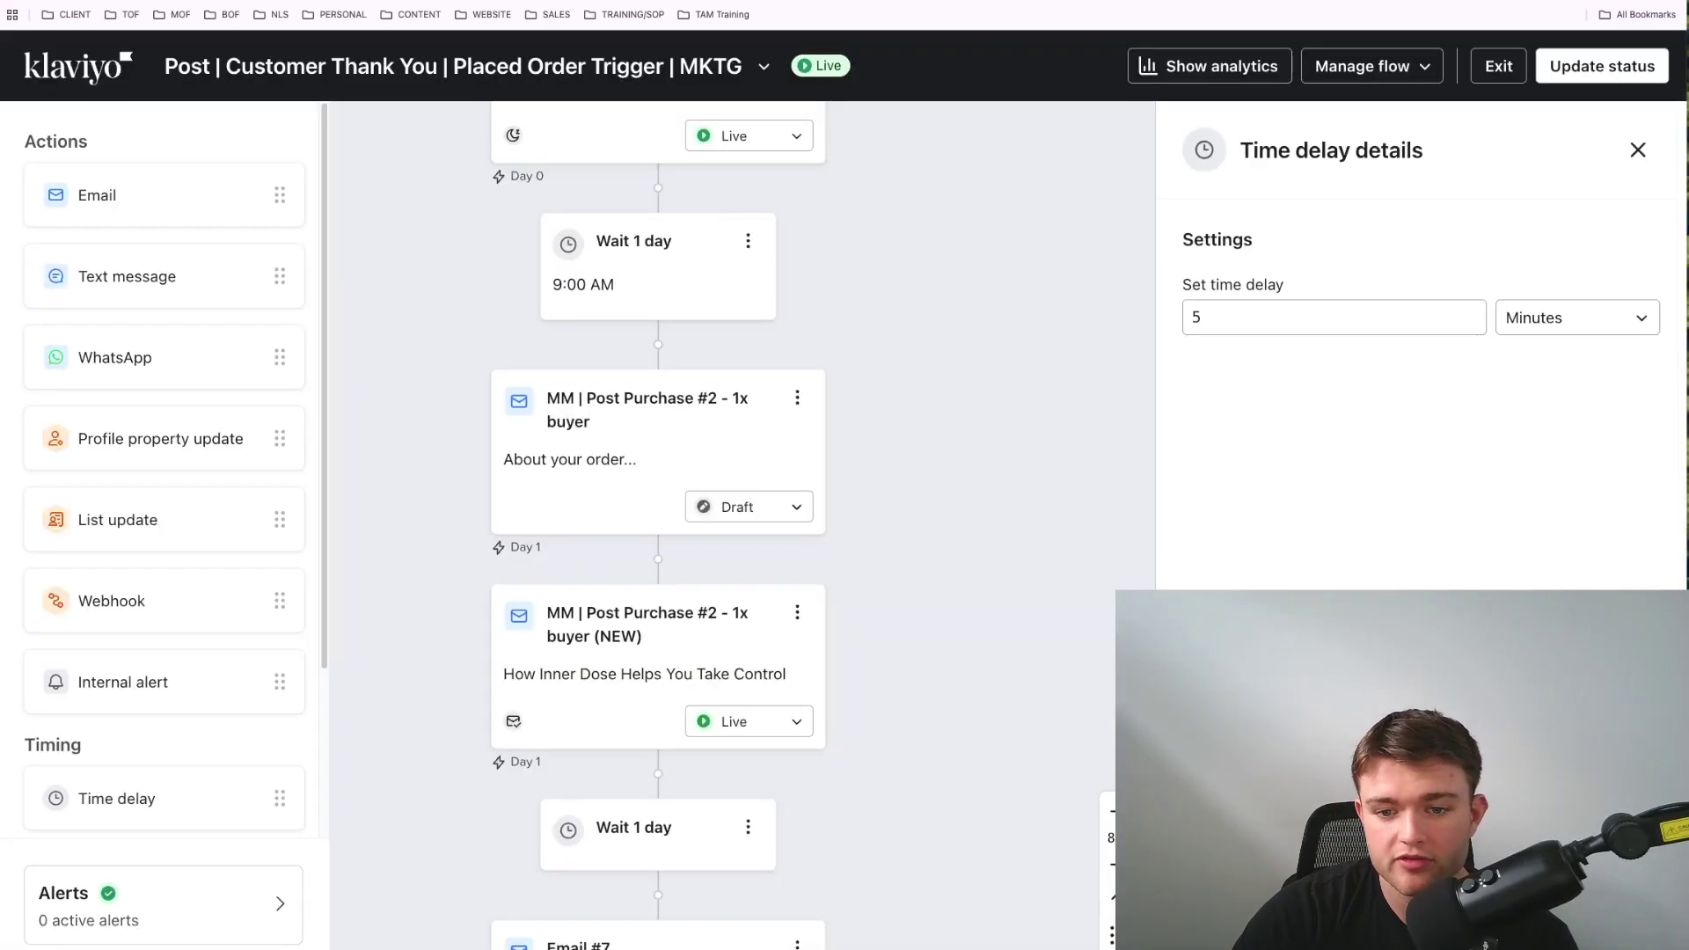
# Step: Review the first-time buyer branch's order and delays from the Post Purchase #2 emails through Email #7 and its copy
pyautogui.scroll(-2, 902, 472)
pyautogui.scroll(7, 903, 472)
pyautogui.scroll(-7, 904, 473)
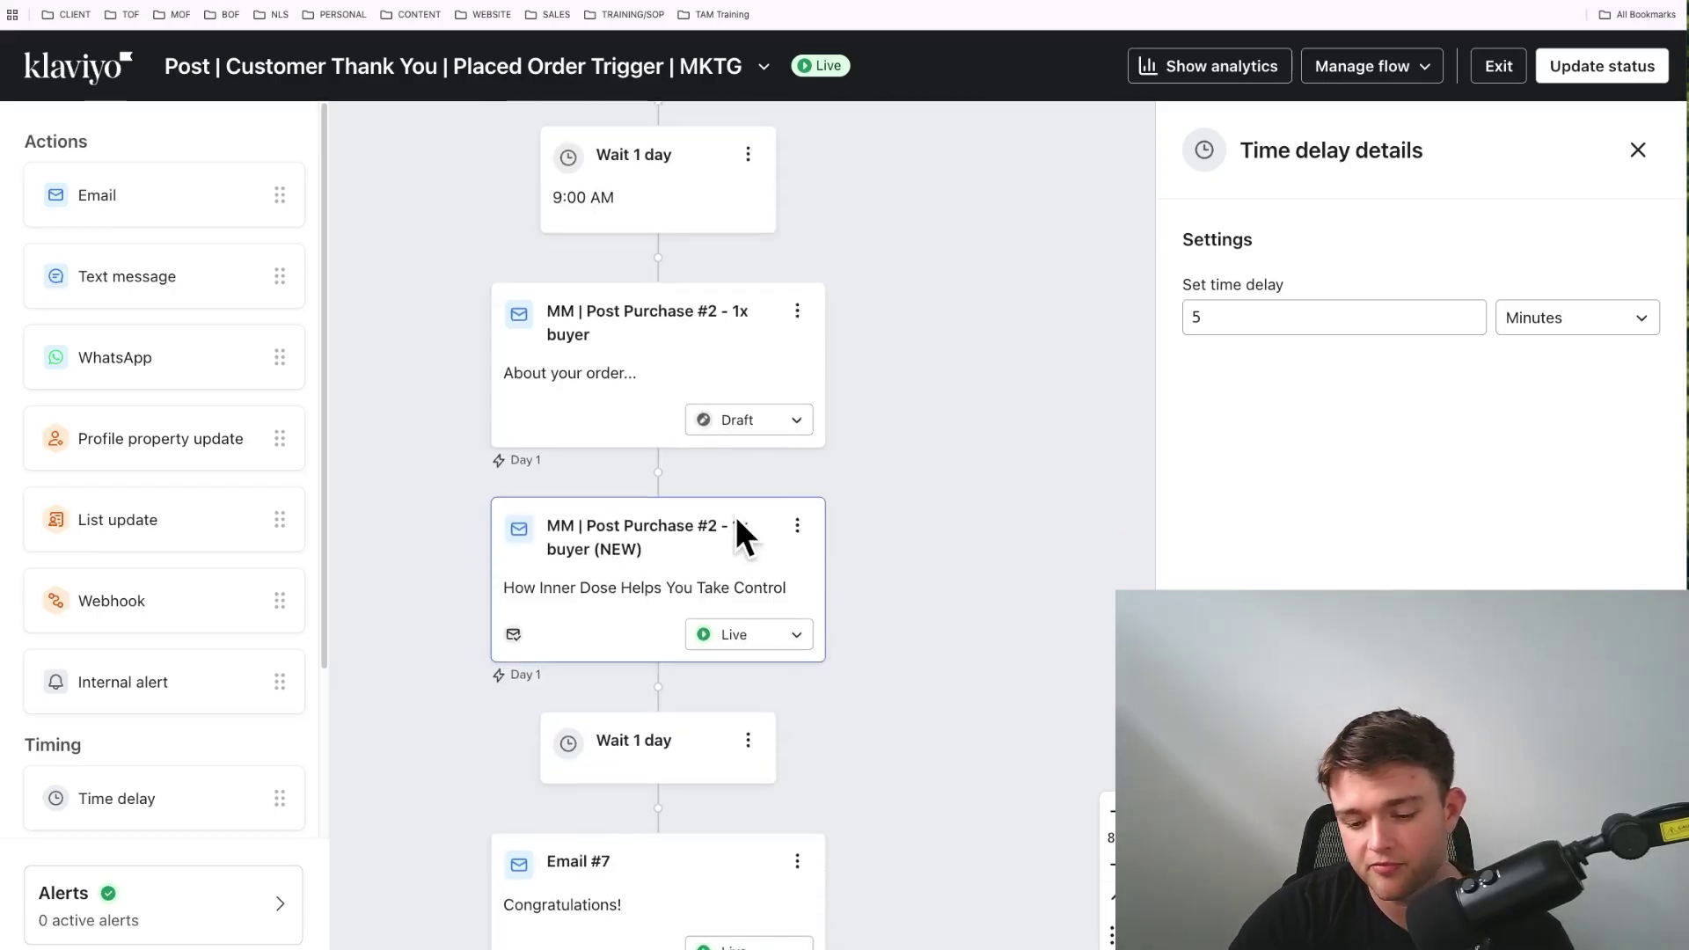
pyautogui.scroll(-5, 739, 532)
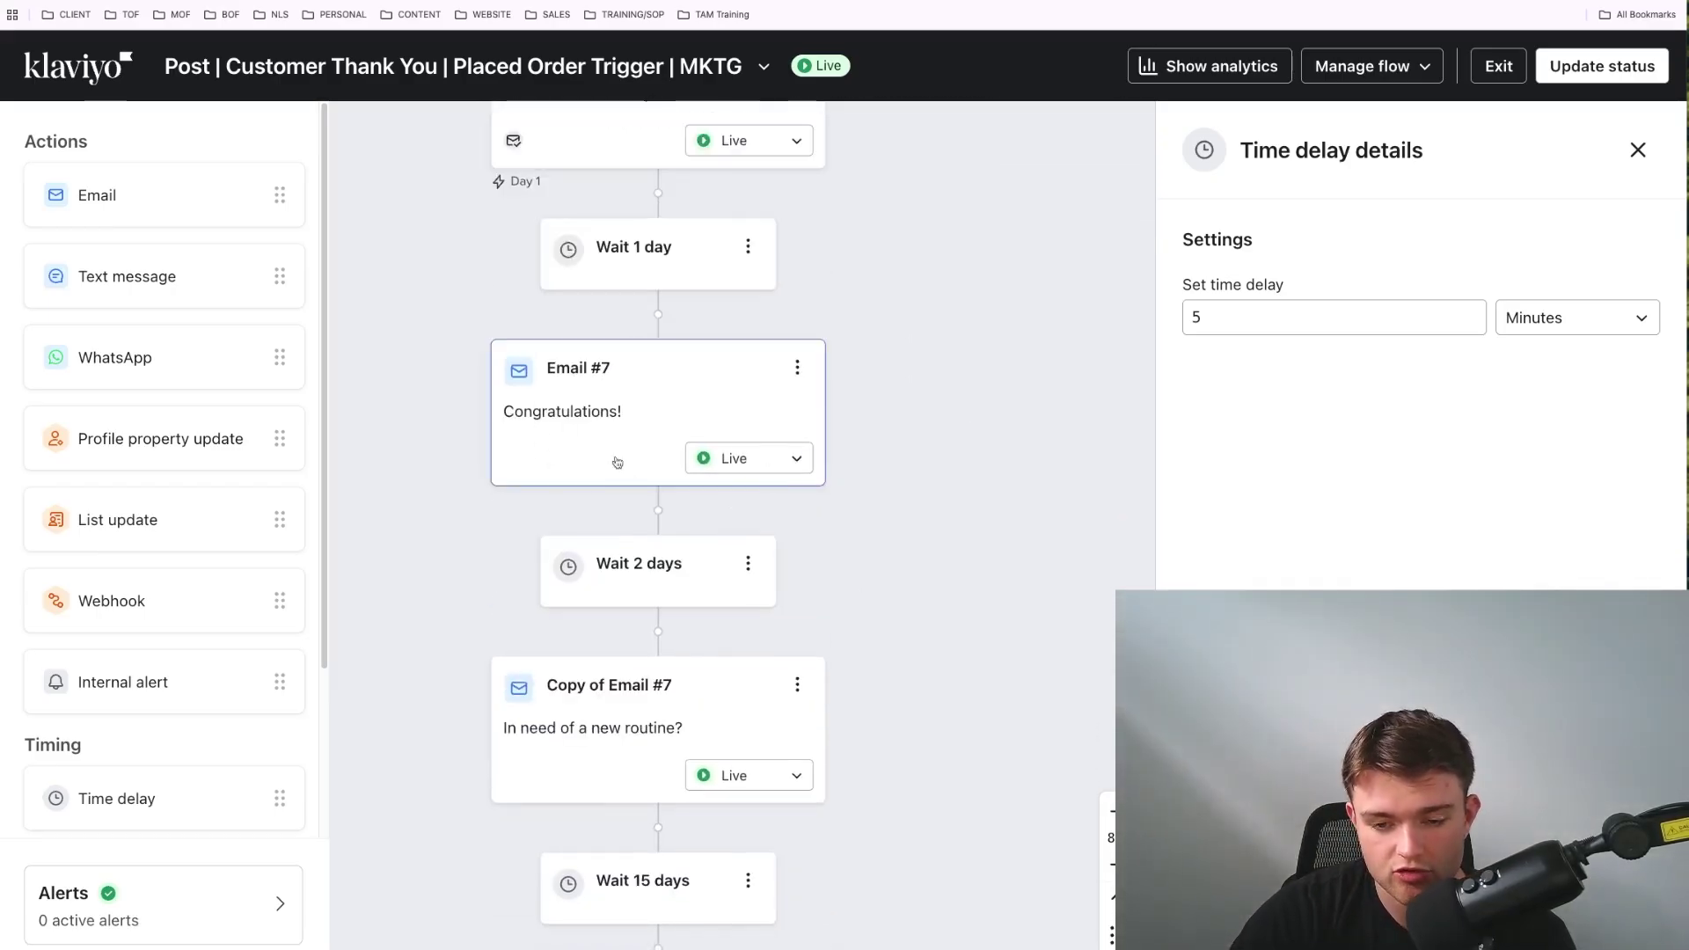
pyautogui.scroll(-2, 705, 450)
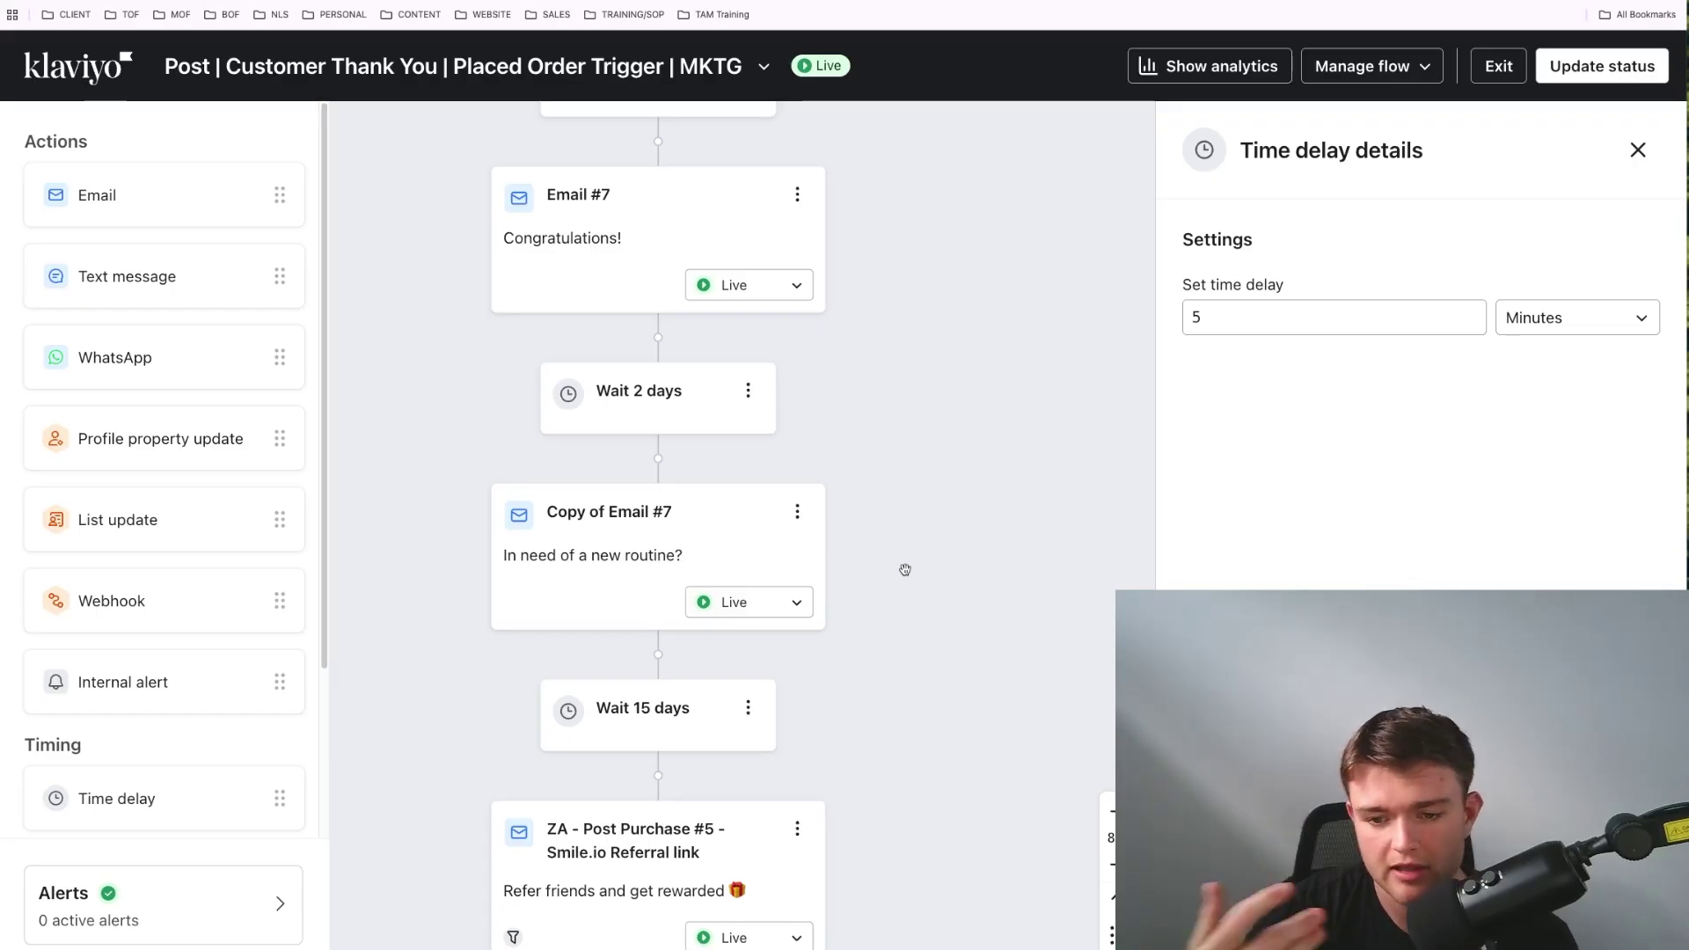
# Step: Read the Smile.io referral email offering a $5 off coupon for sharing the referral link with friends
pyautogui.scroll(-5, 906, 571)
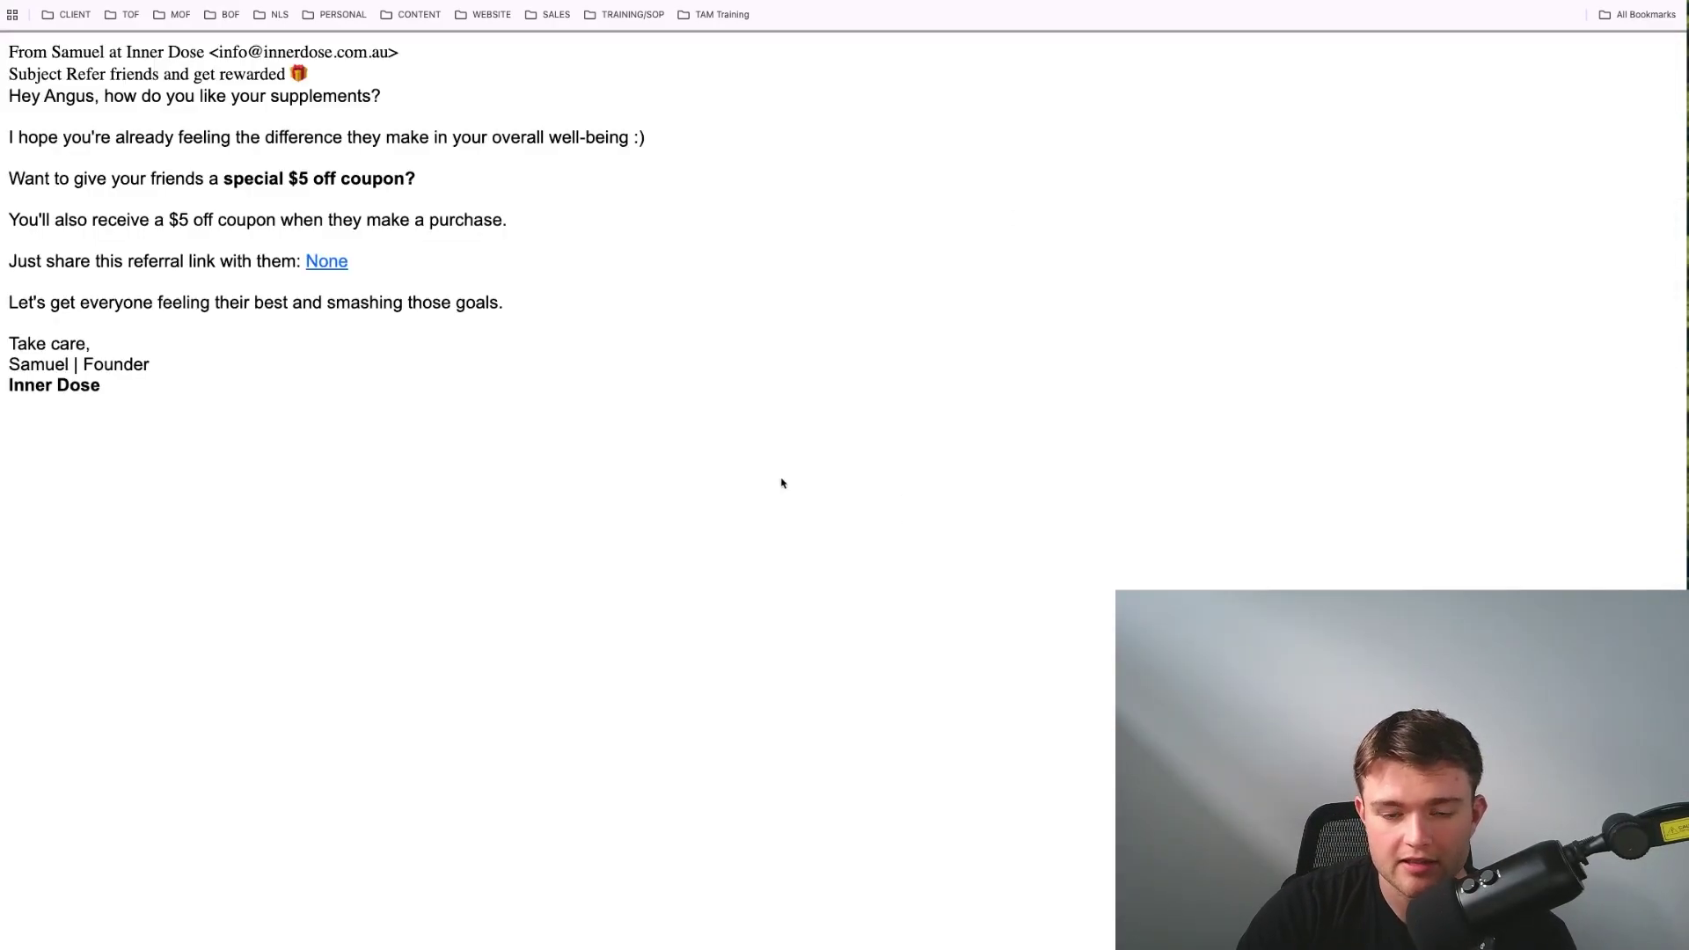
pyautogui.moveTo(171, 413); pyautogui.dragTo(6, 137)
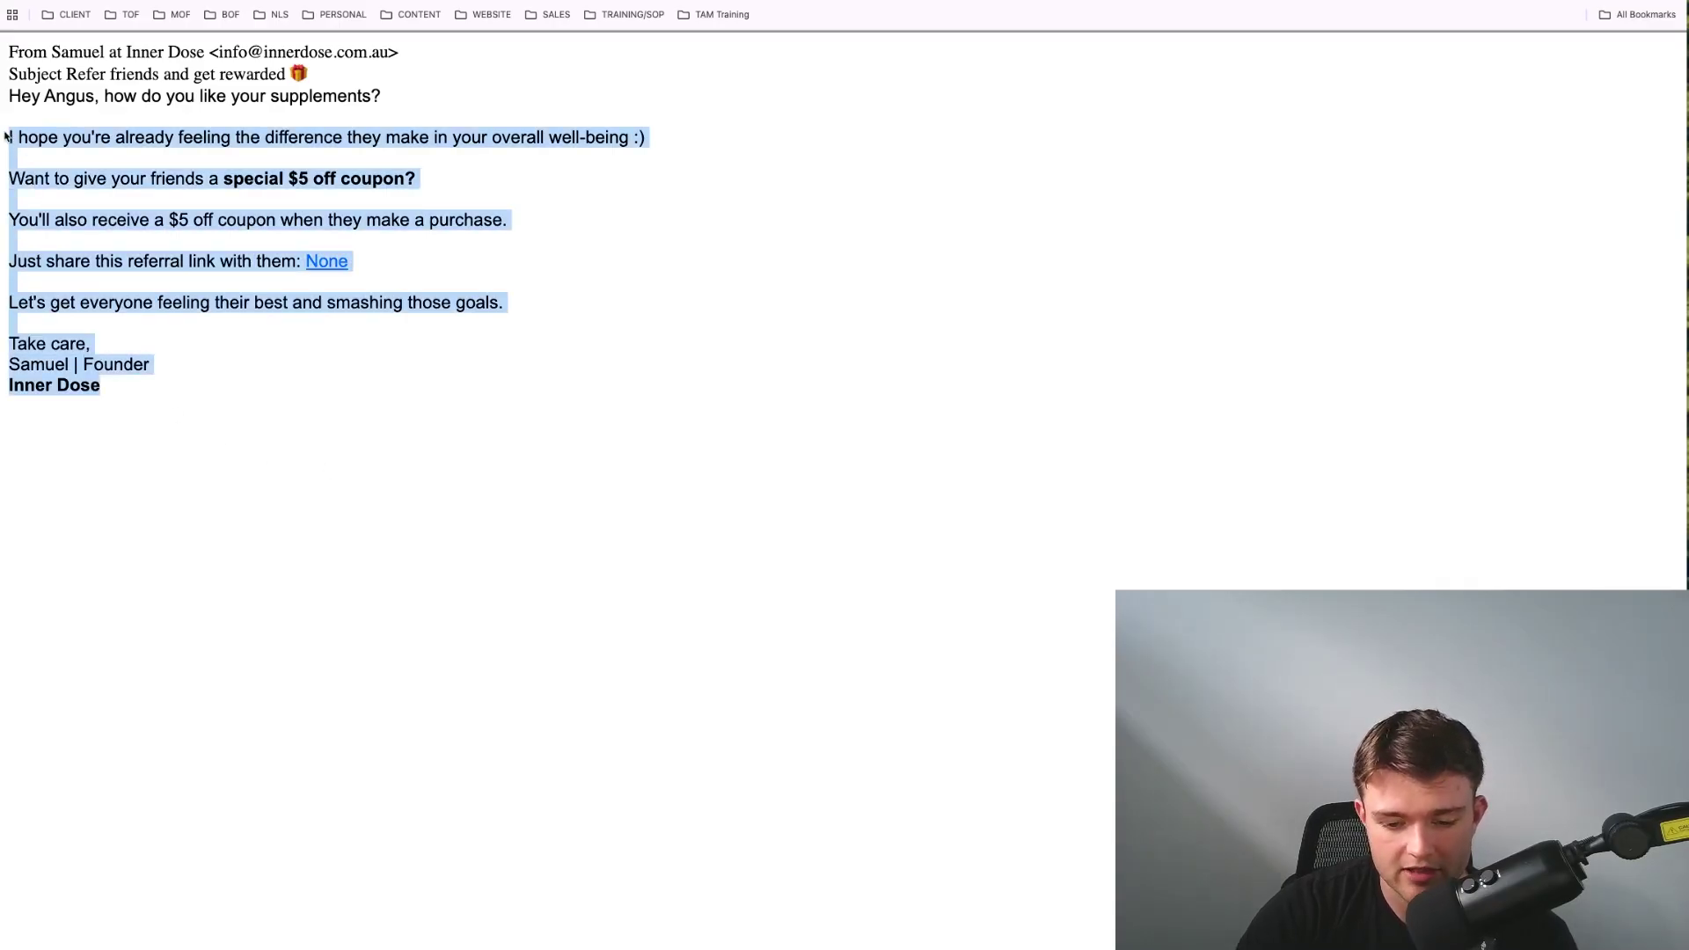
pyautogui.click(318, 462)
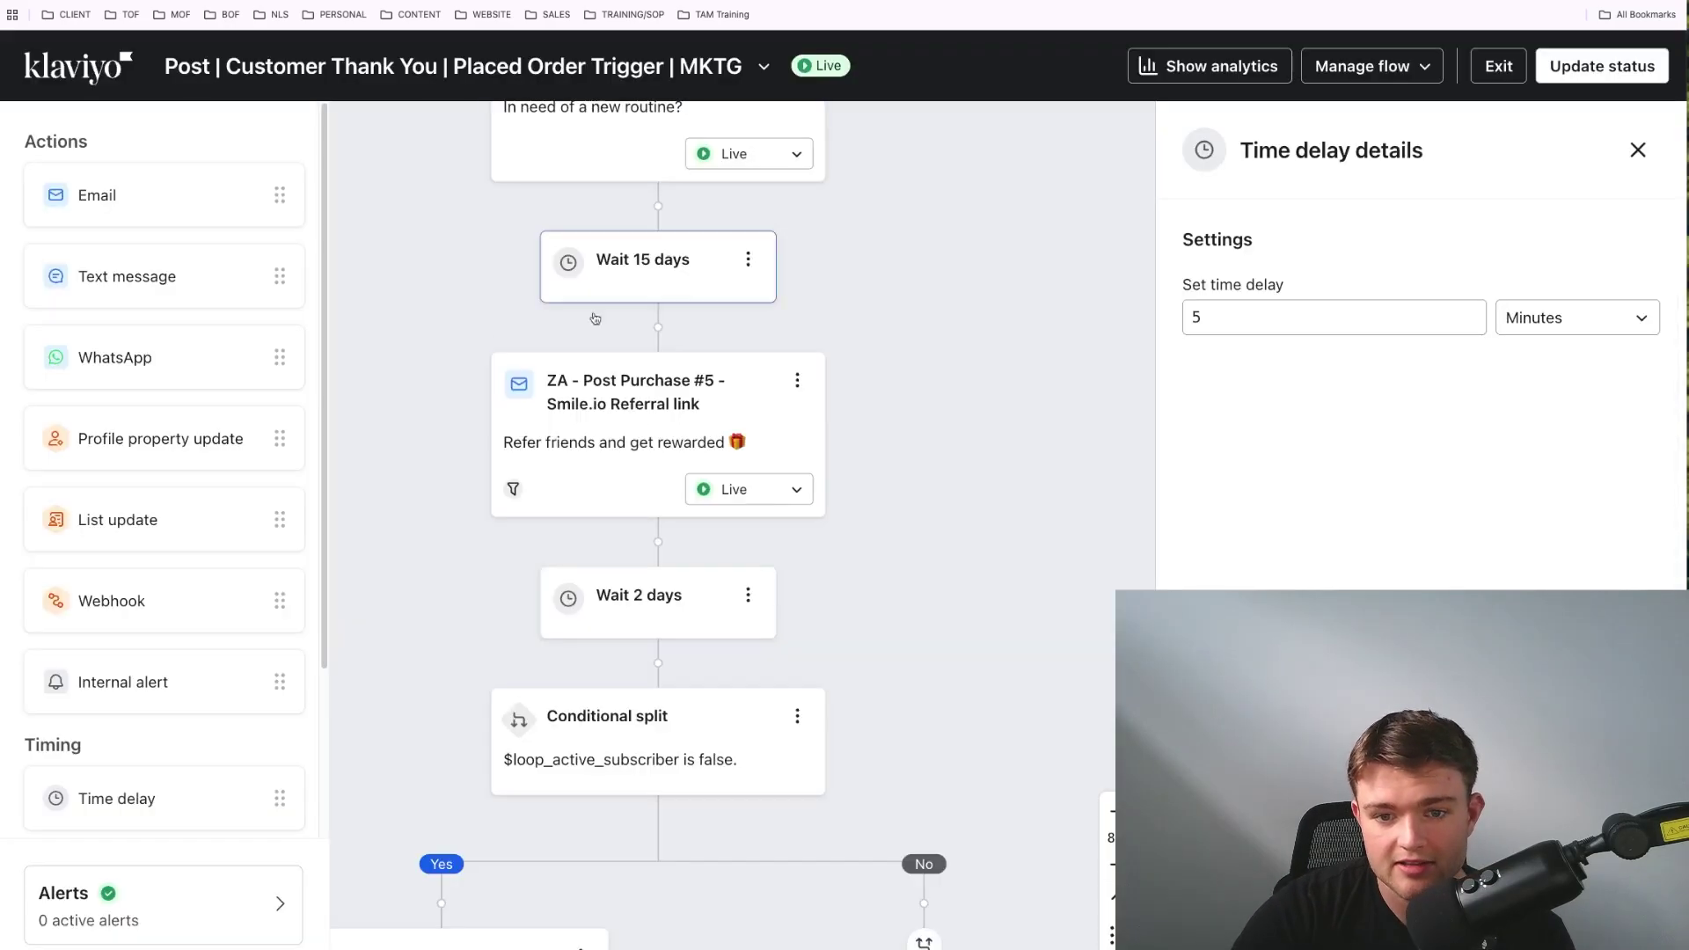
# Step: Review the 15% off email for non-subscribers, from its discount banner through the product sections and back
pyautogui.scroll(-4, 798, 689)
pyautogui.scroll(-5, 798, 689)
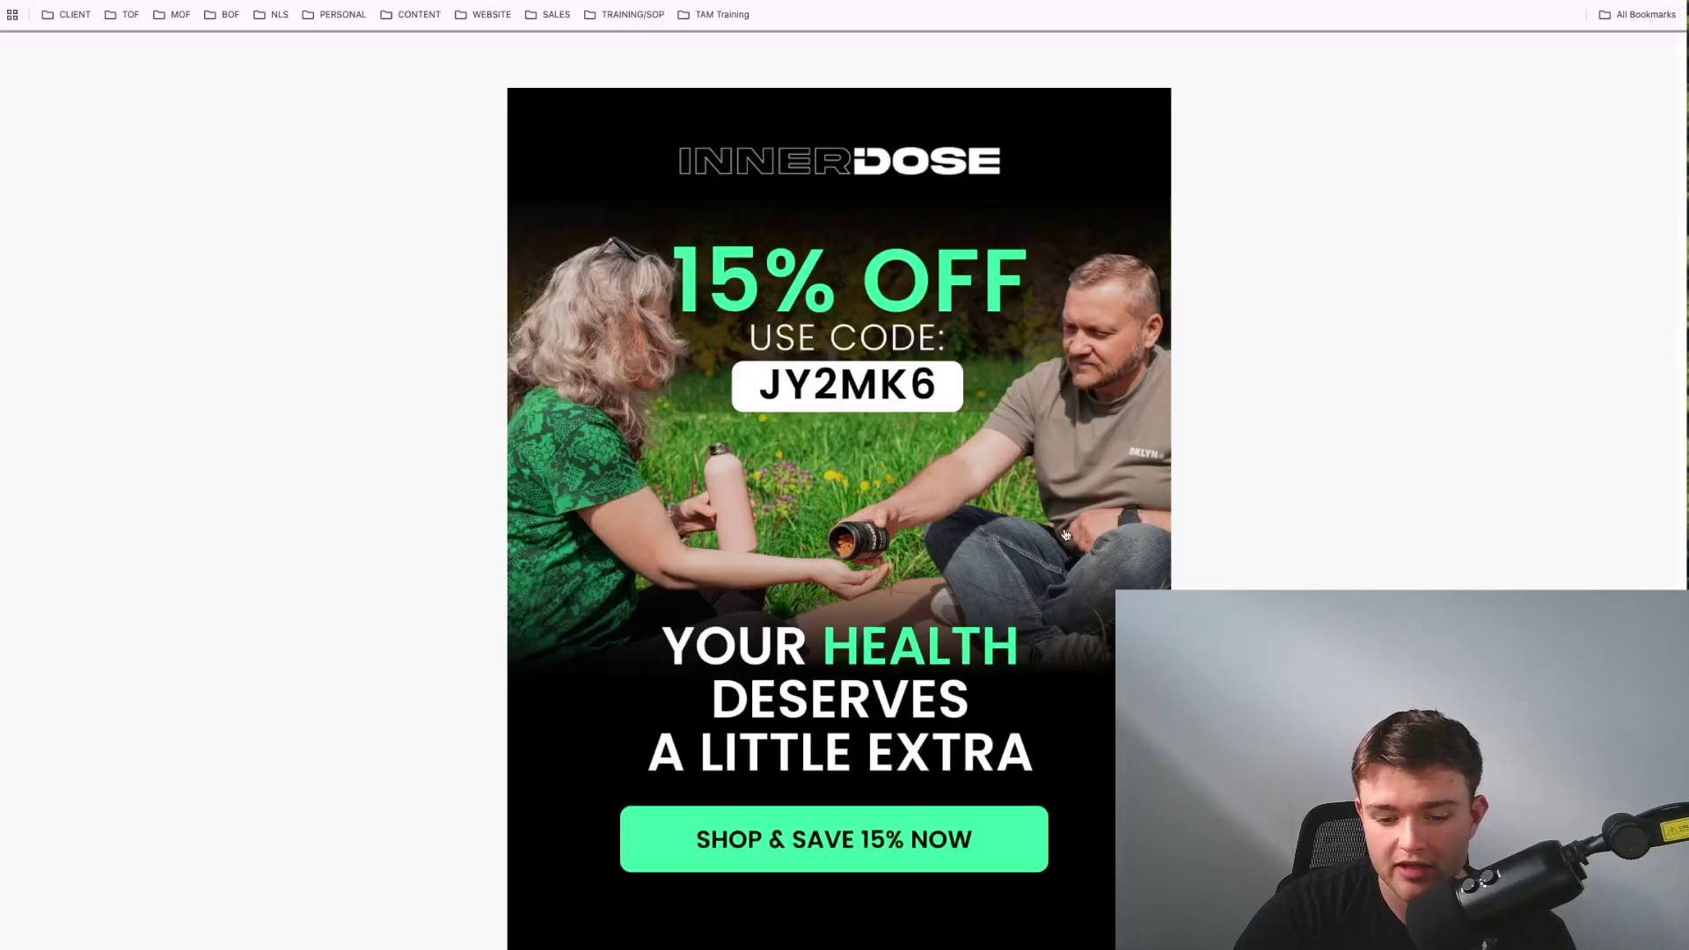
pyautogui.scroll(-10, 1070, 537)
pyautogui.scroll(-15, 1066, 491)
pyautogui.scroll(7, 1067, 491)
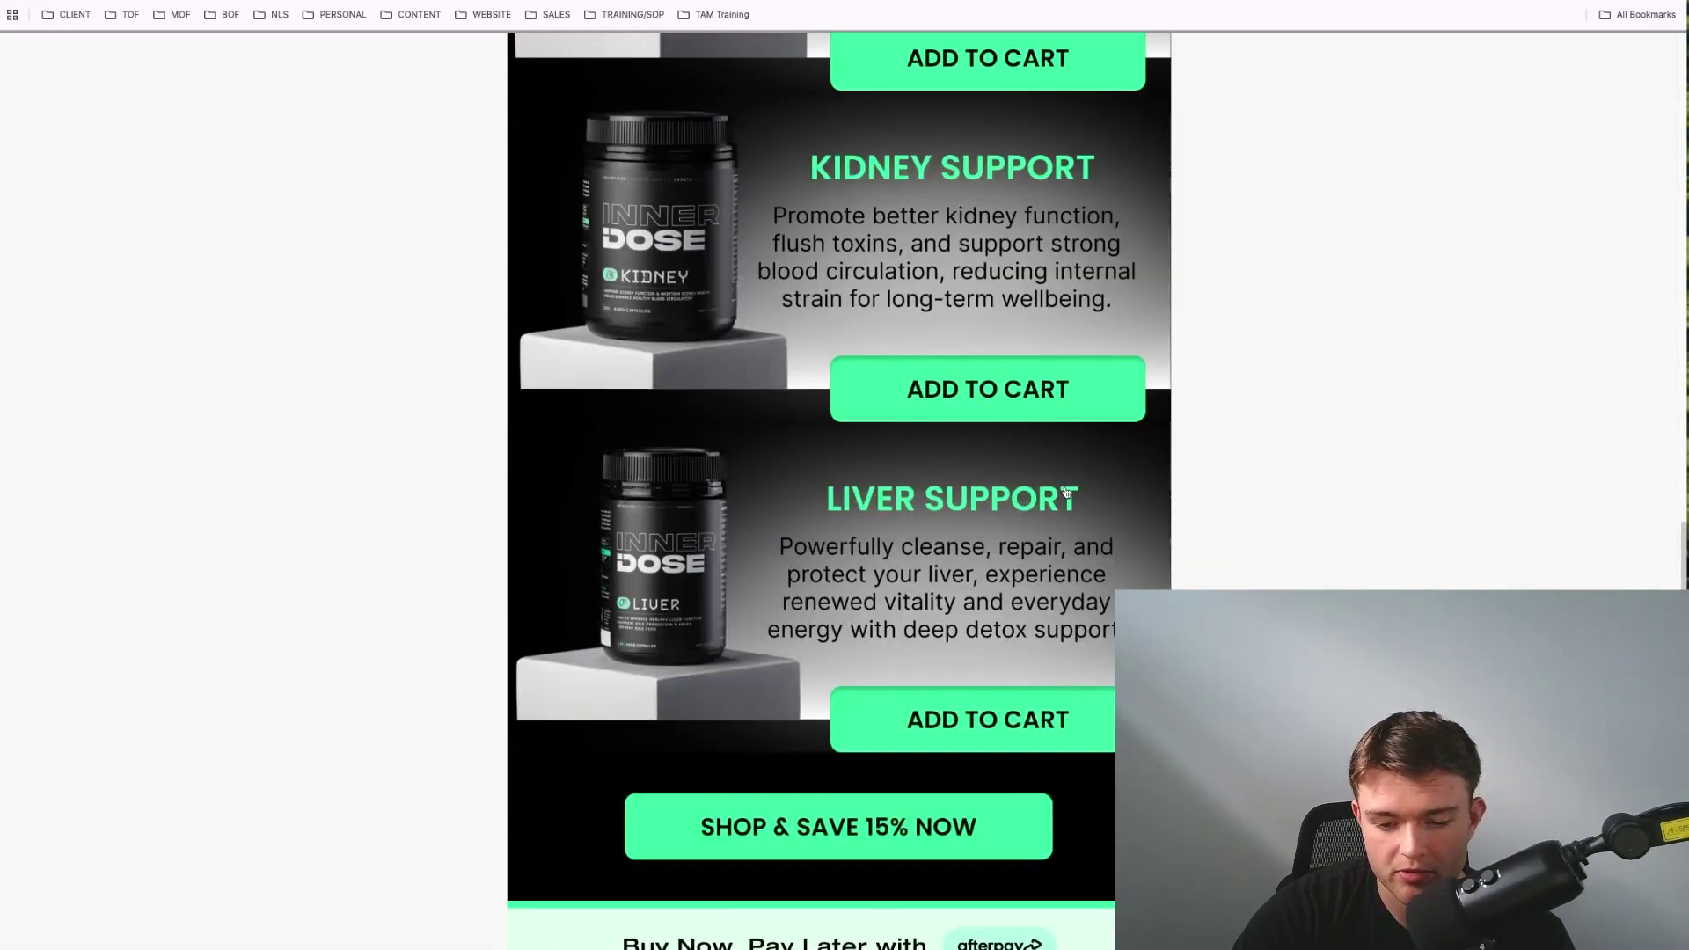
pyautogui.scroll(12, 1066, 491)
pyautogui.press('Escape')
# Step: Finish viewing the 15% off email and trace the first-time buyer branch back up to its opening Thank you & welcome! email
pyautogui.scroll(10, 1024, 771)
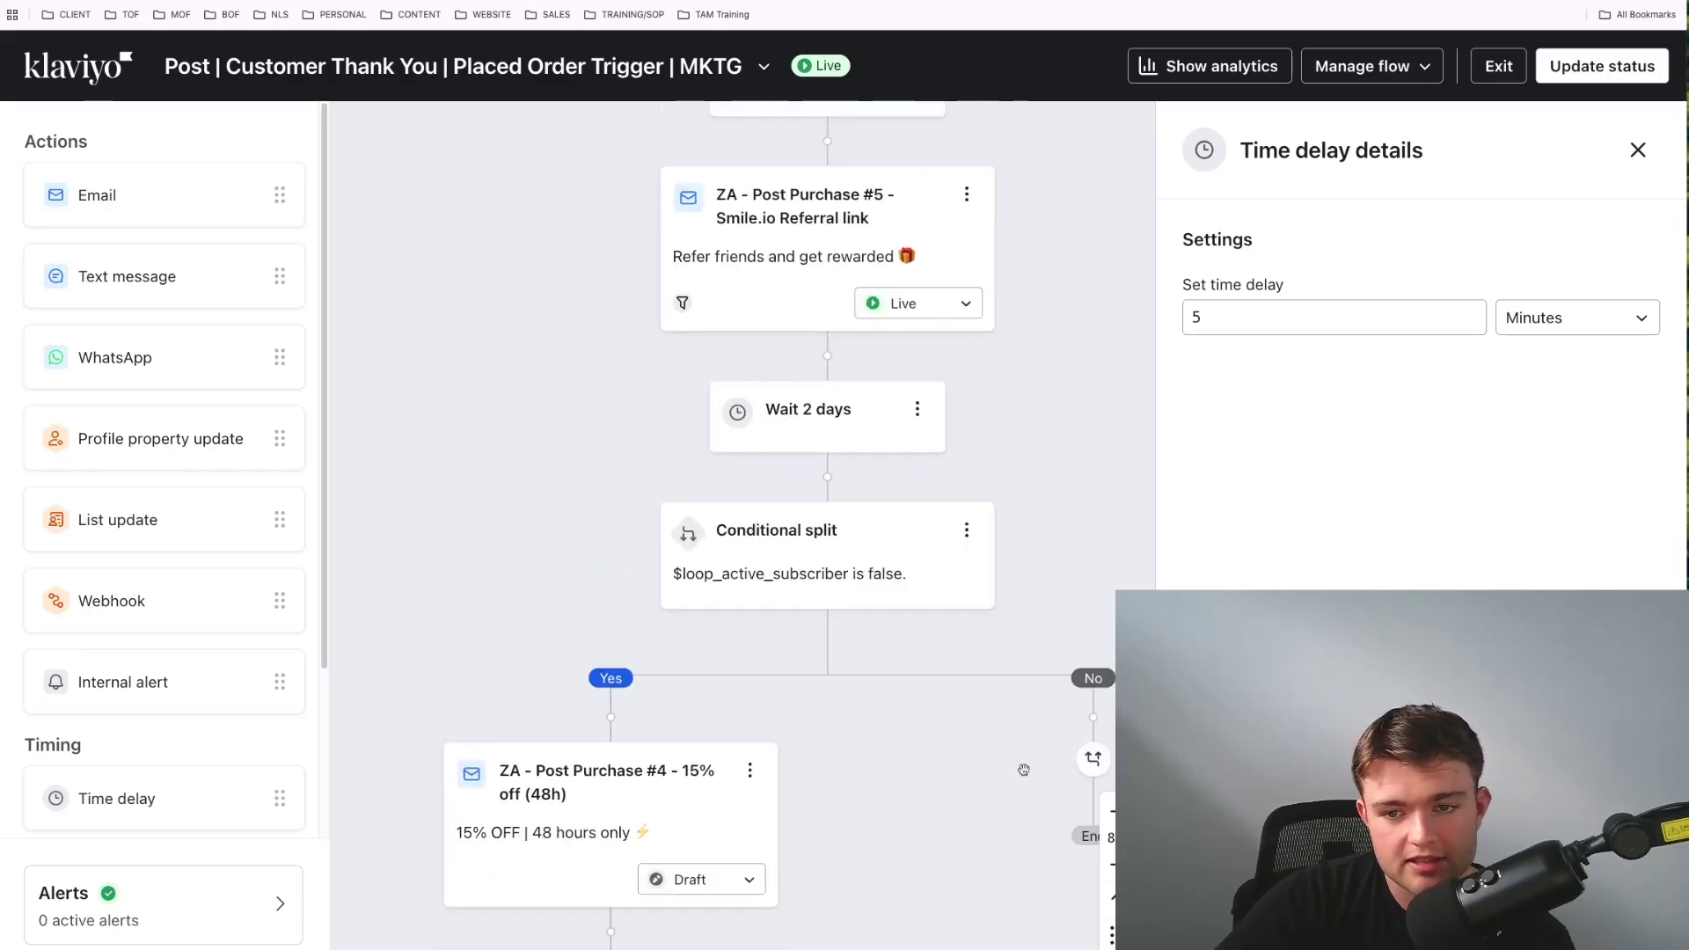
pyautogui.scroll(10, 1024, 761)
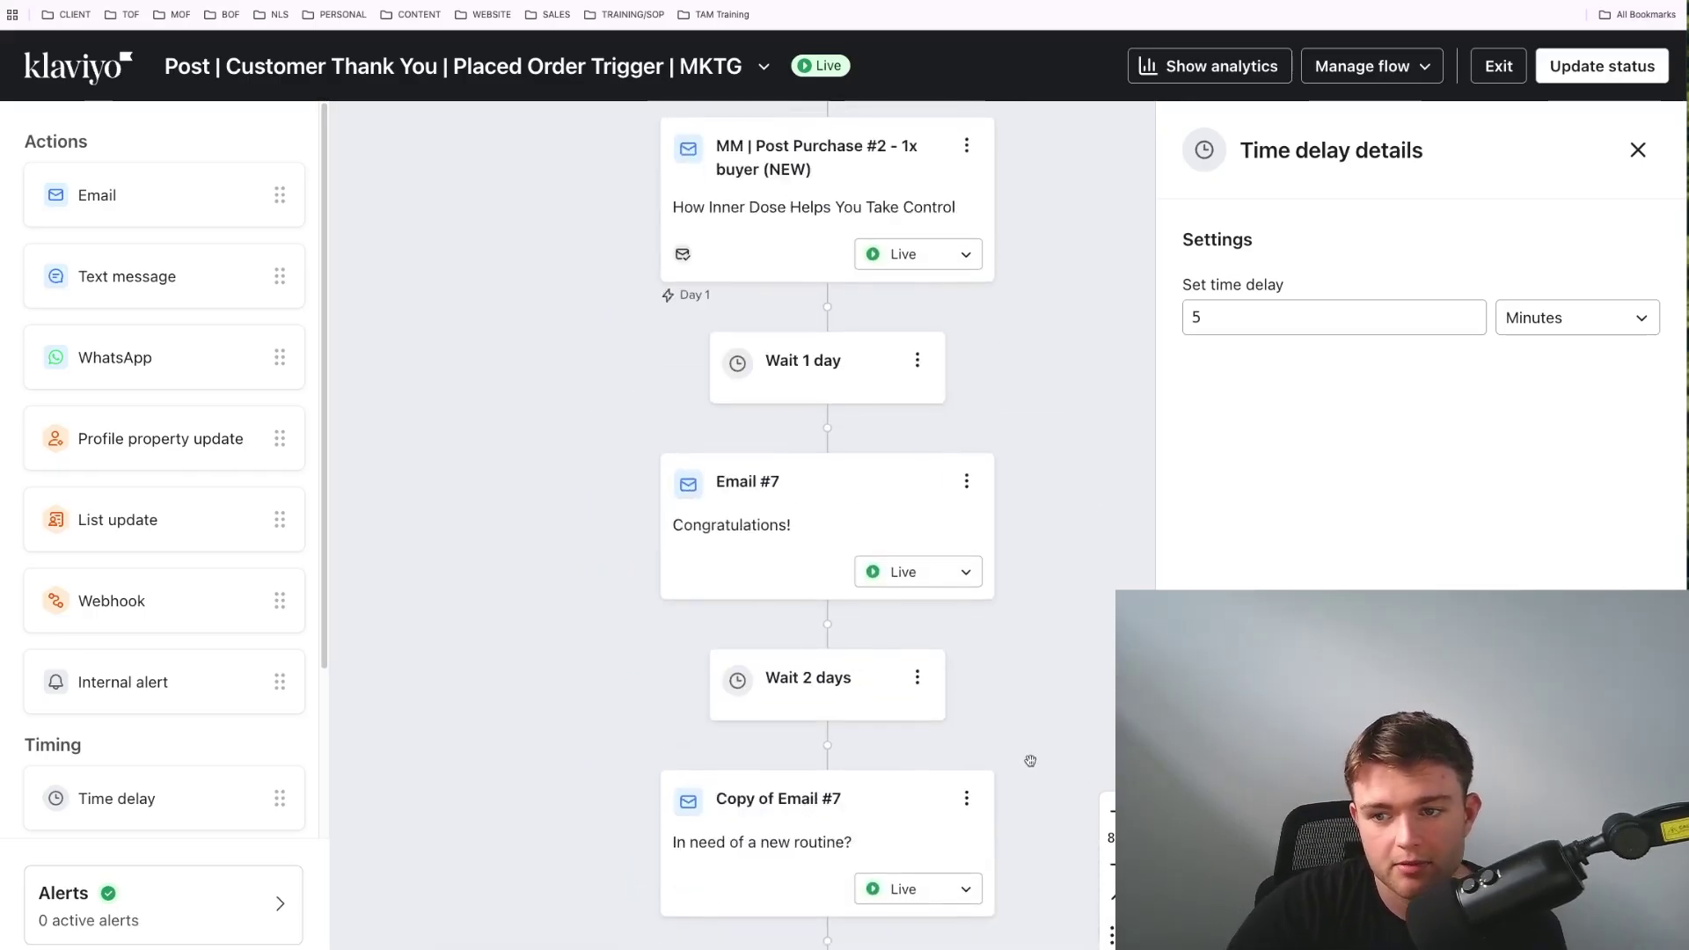
pyautogui.scroll(5, 1079, 764)
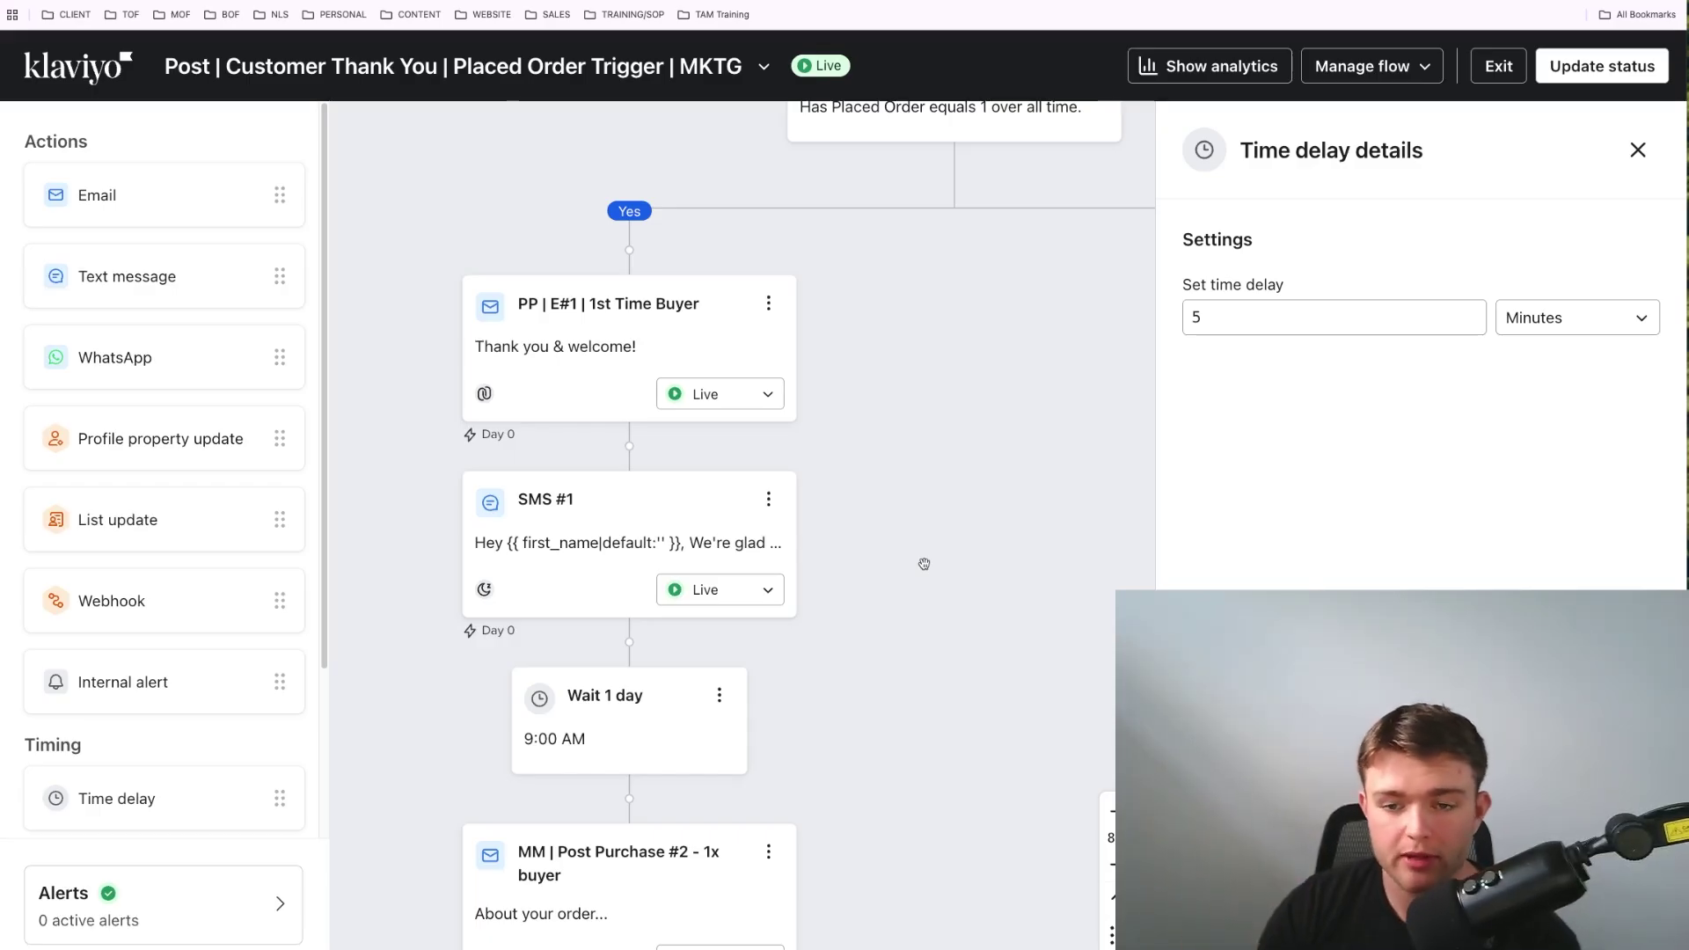
# Step: Review the first-time buyer branch from its 9:00 AM delay through the referral email and subscriber split to the 15% off emails and SMS #2
pyautogui.scroll(-10, 857, 450)
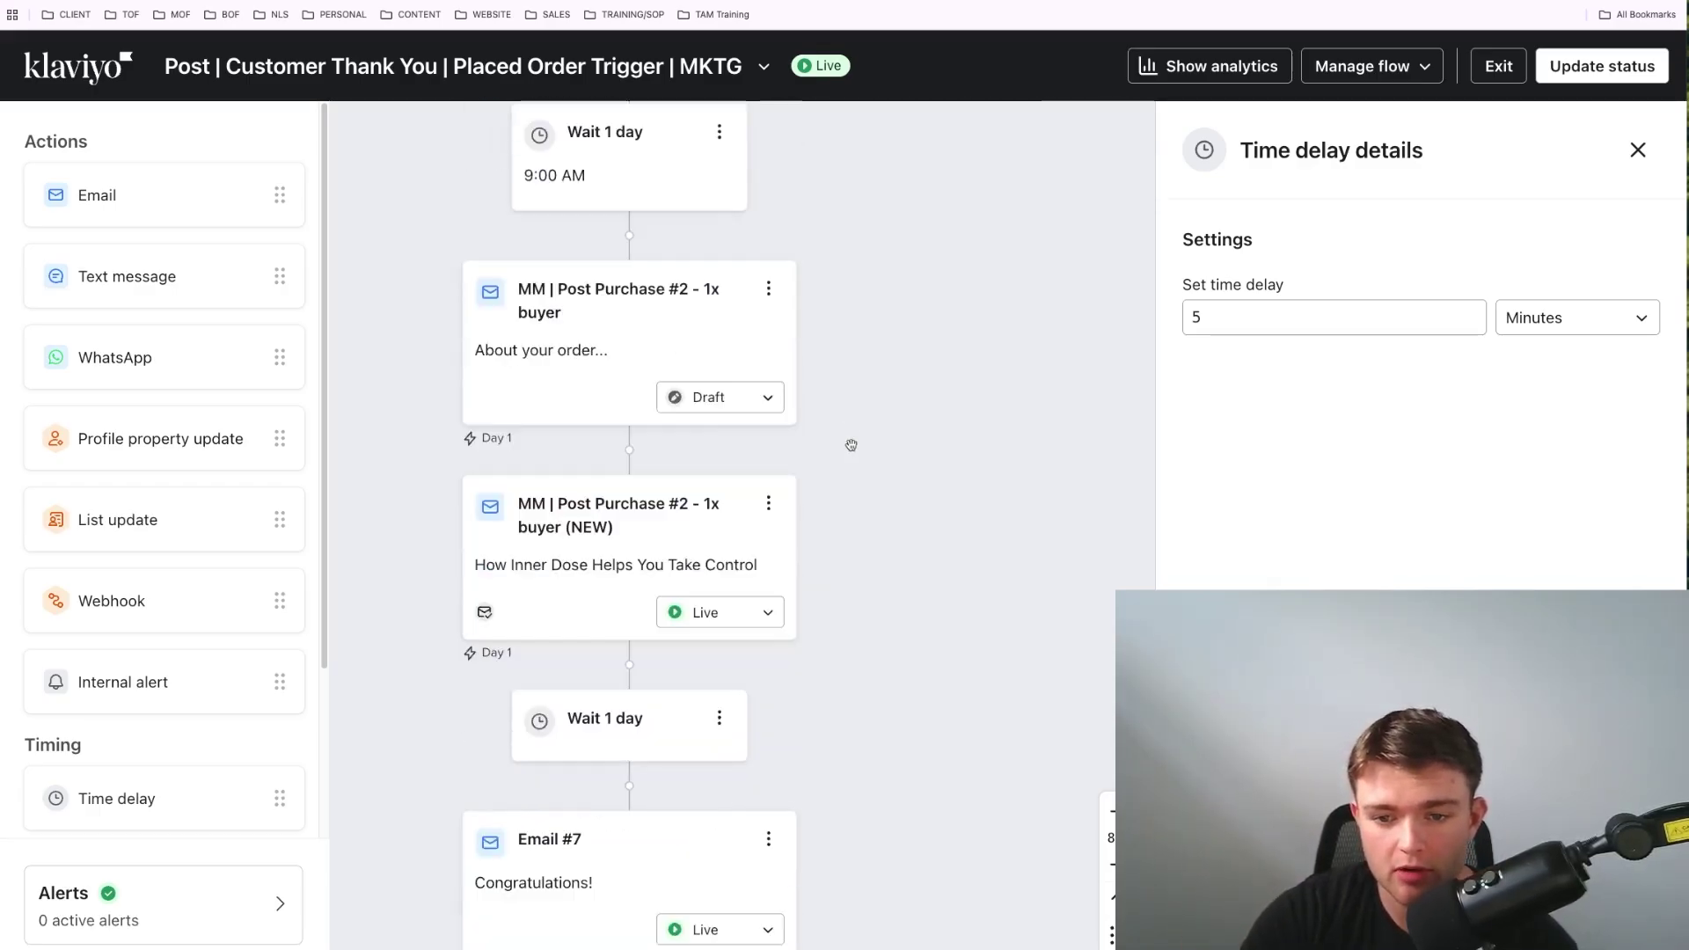
pyautogui.scroll(-12, 851, 445)
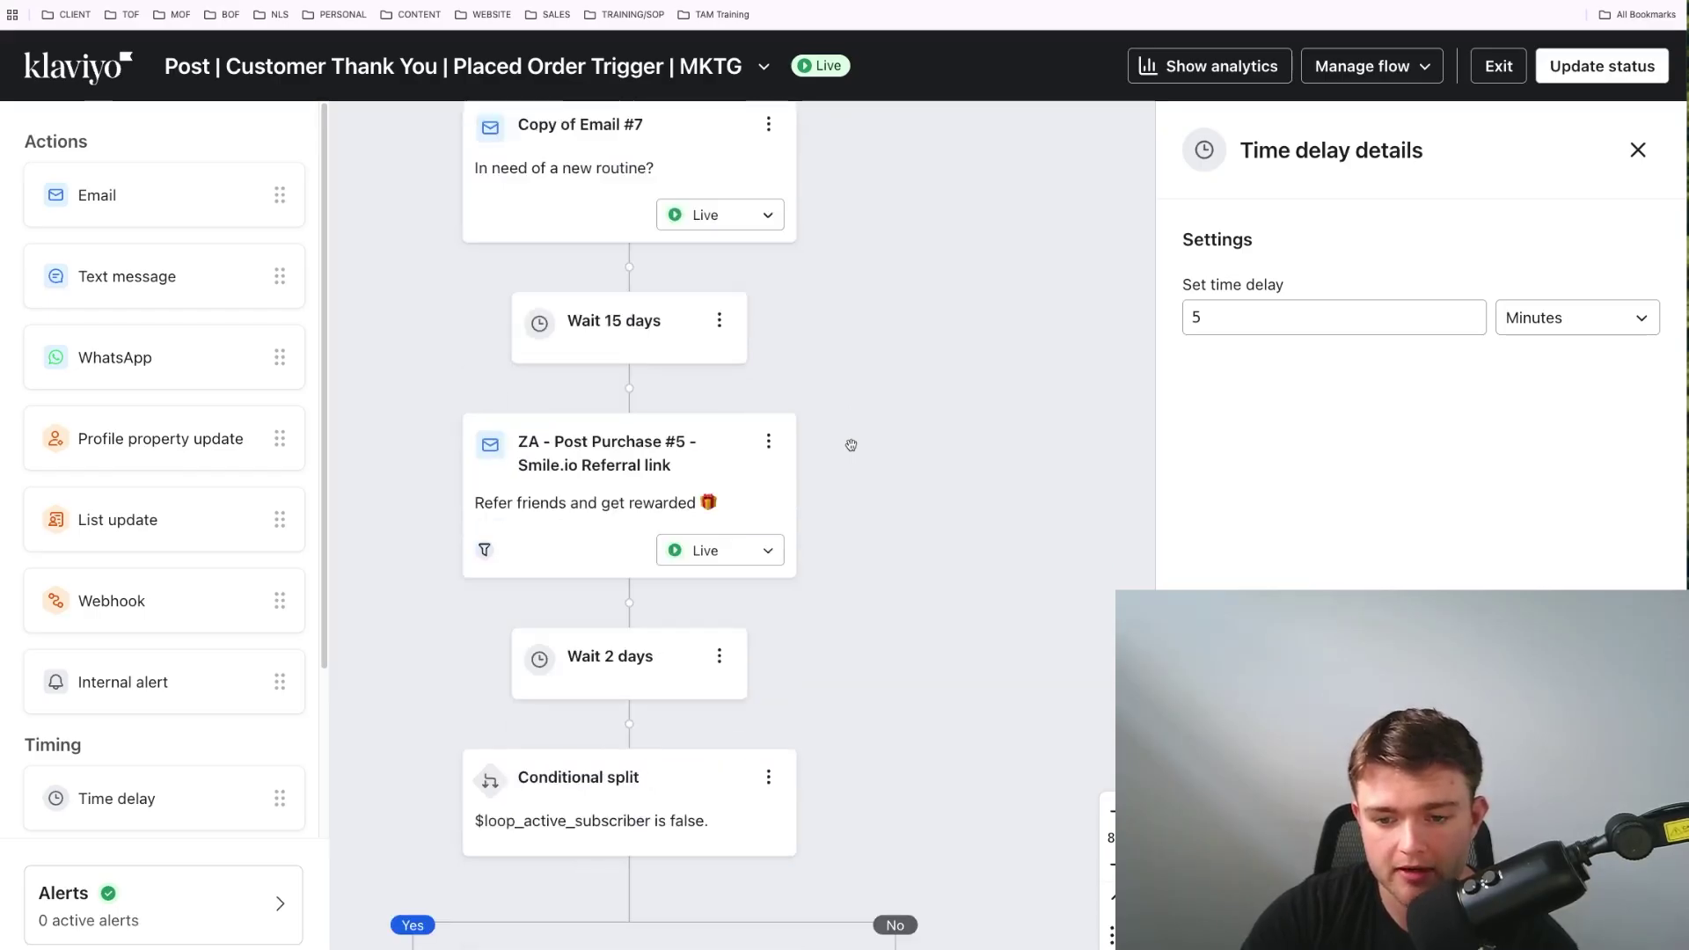
pyautogui.hscroll(-2, 850, 445)
pyautogui.scroll(-1, 850, 445)
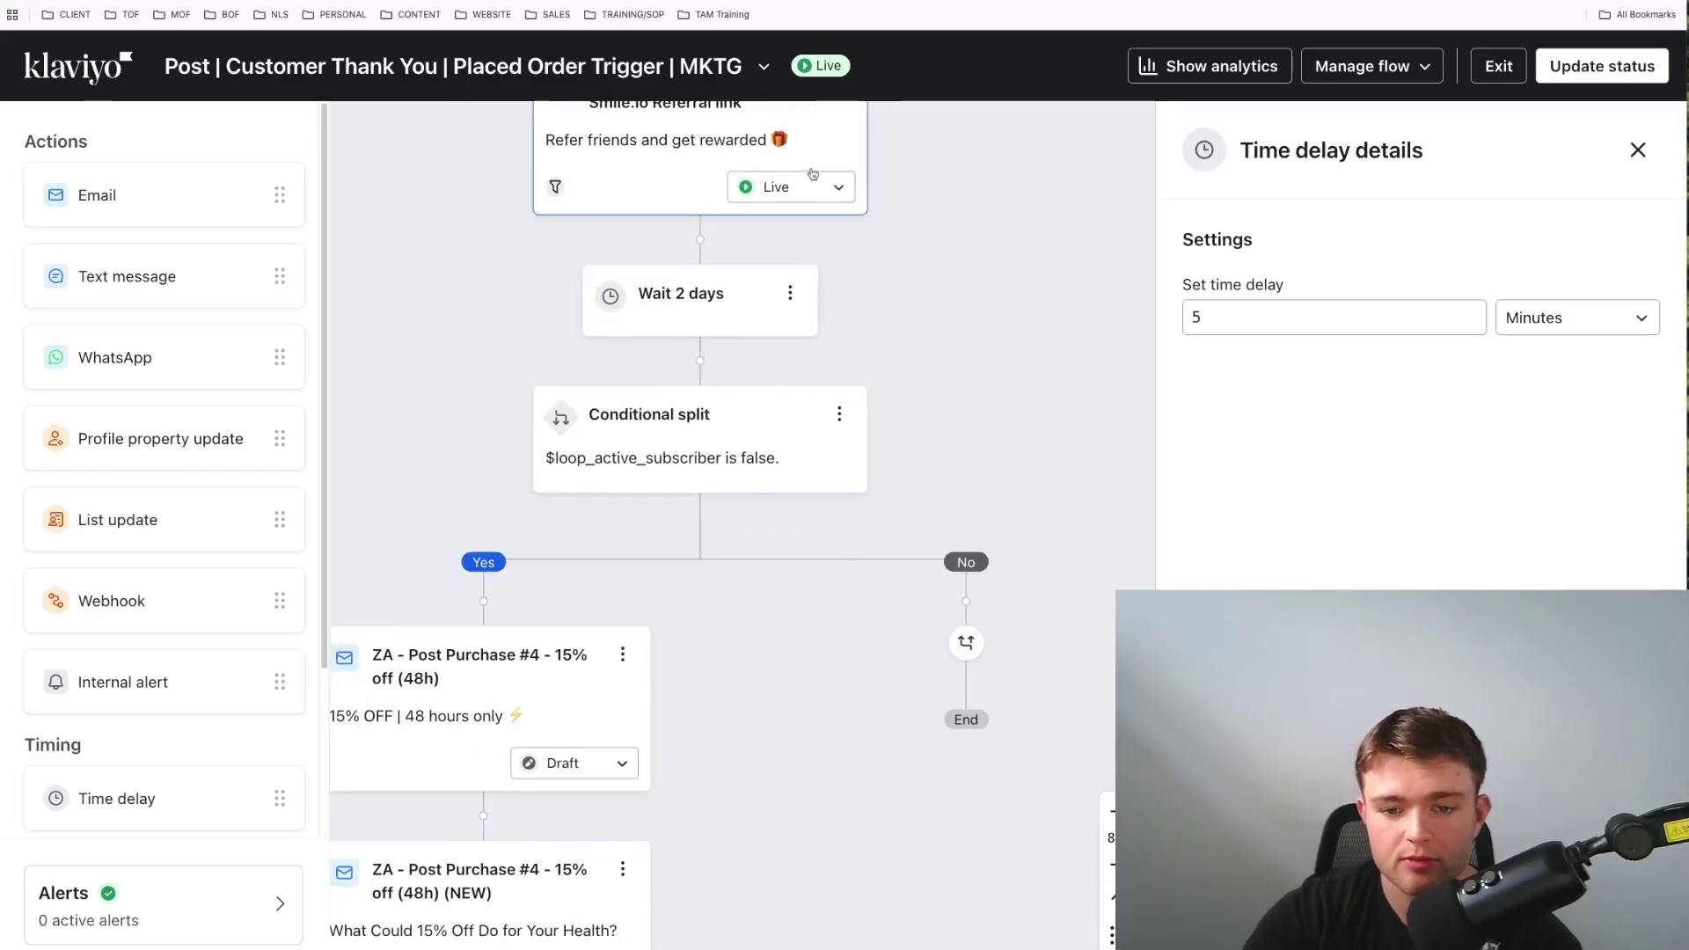
pyautogui.scroll(-3, 894, 694)
pyautogui.hscroll(-1, 893, 694)
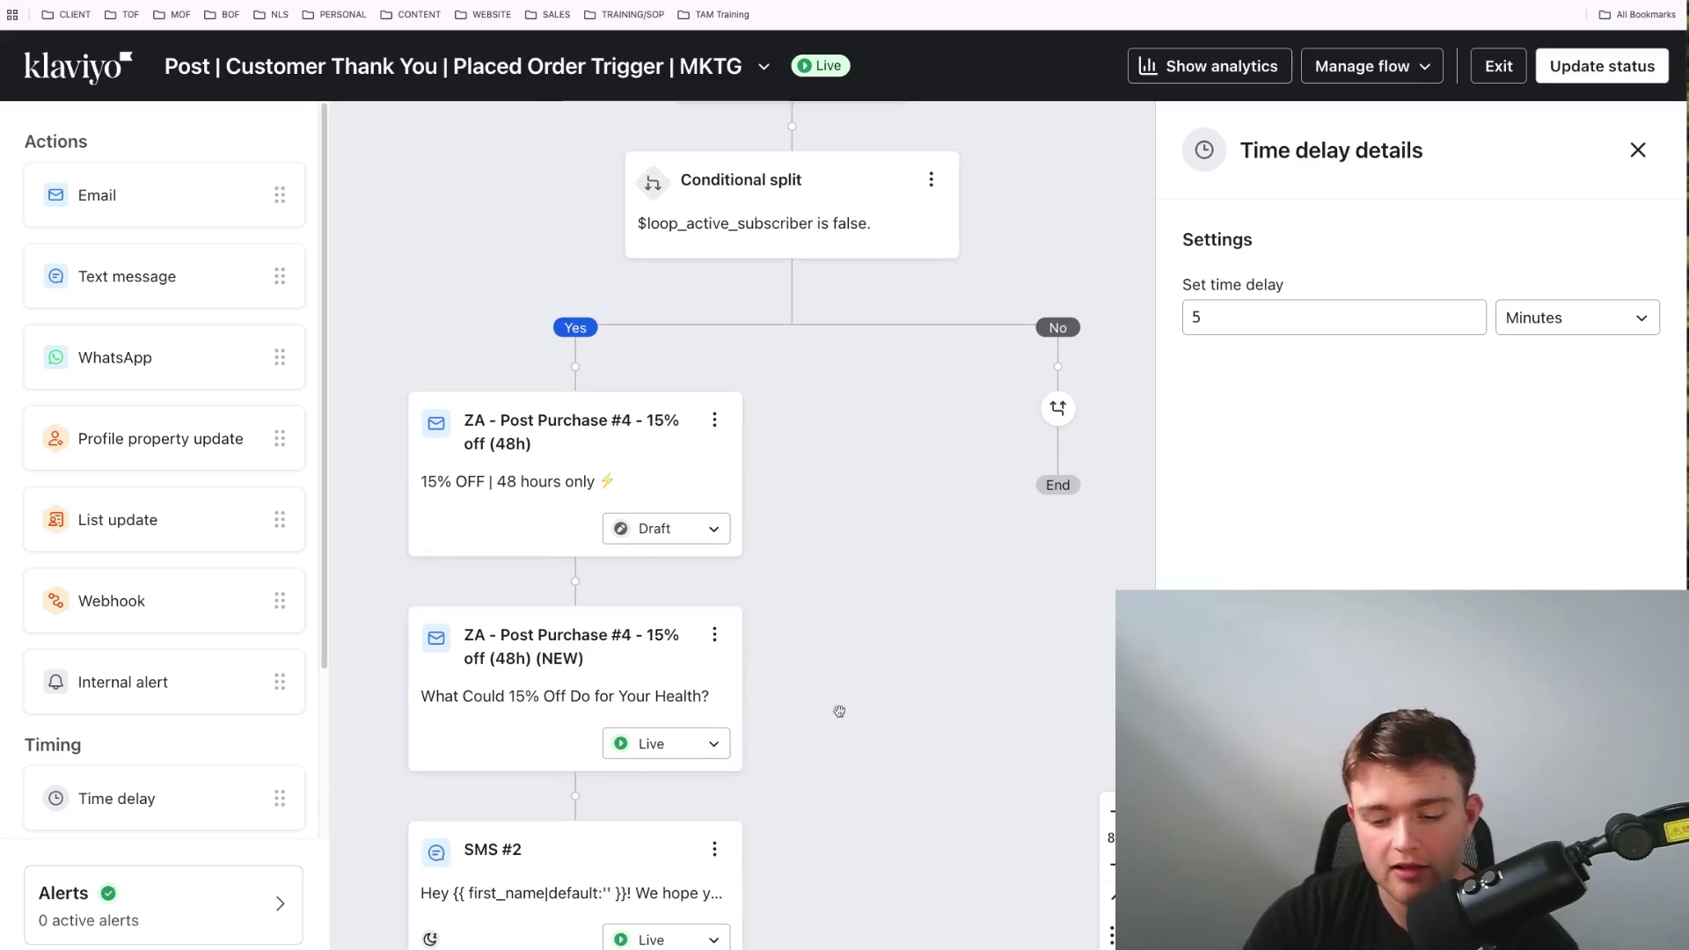
pyautogui.scroll(-5, 848, 697)
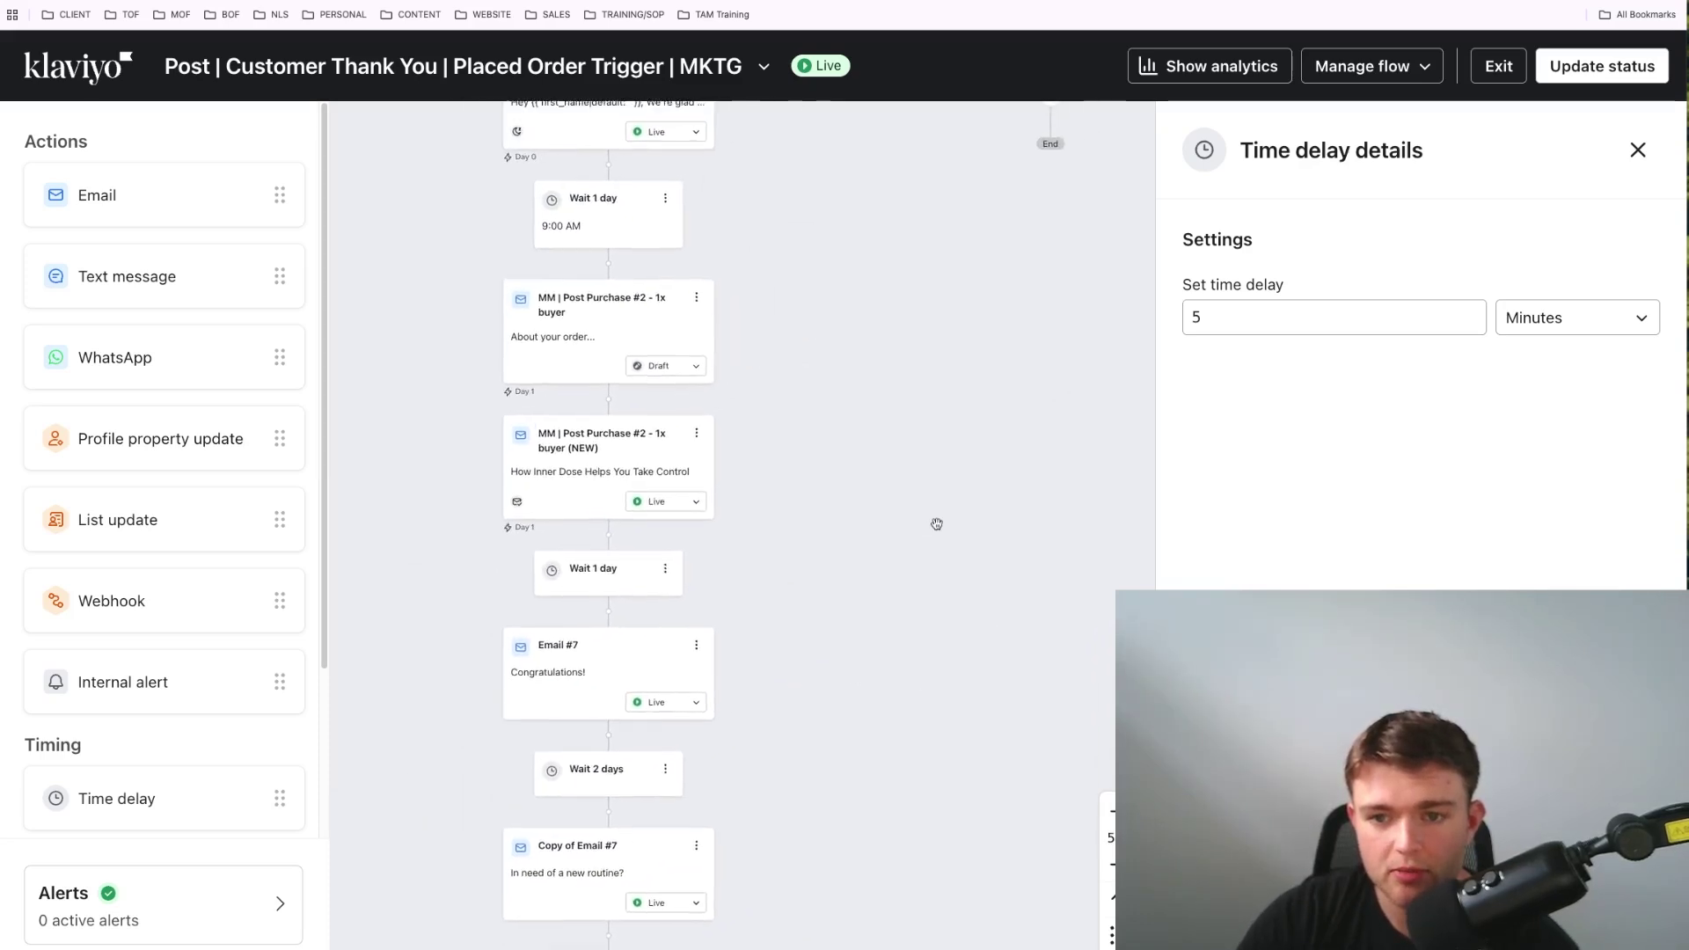
# Step: View the first-time buyer branch in overview, checking the spacing of its emails and delays from the placed-order split to the subscriber split
pyautogui.scroll(5, 937, 524)
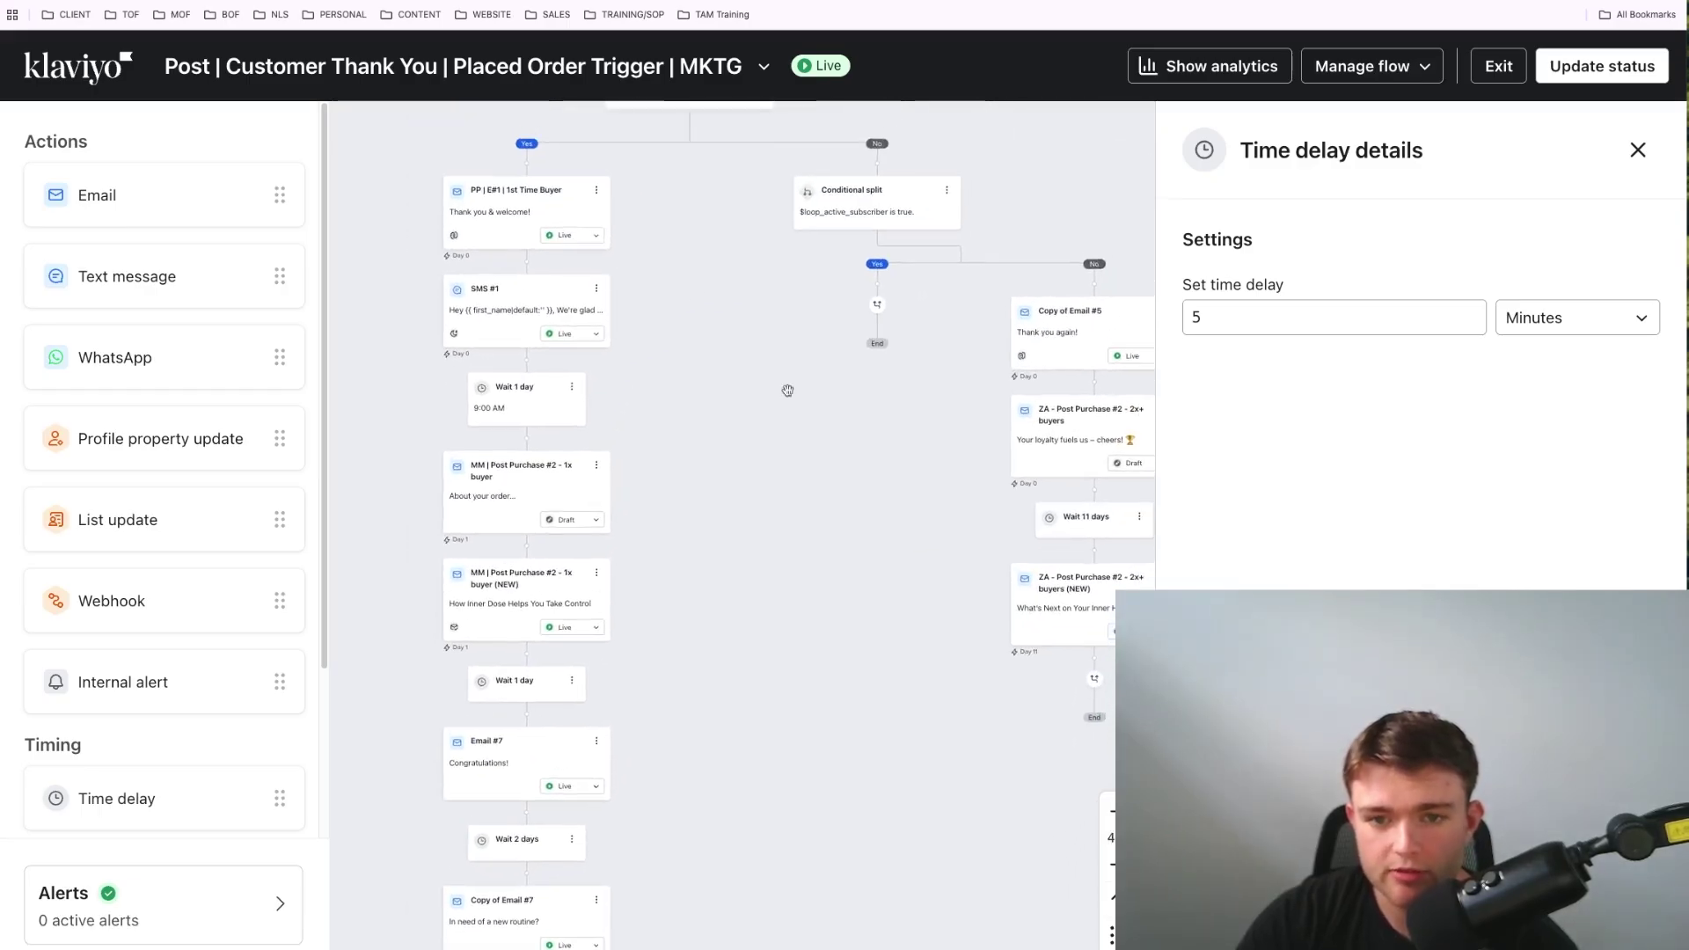
pyautogui.scroll(-2, 698, 299)
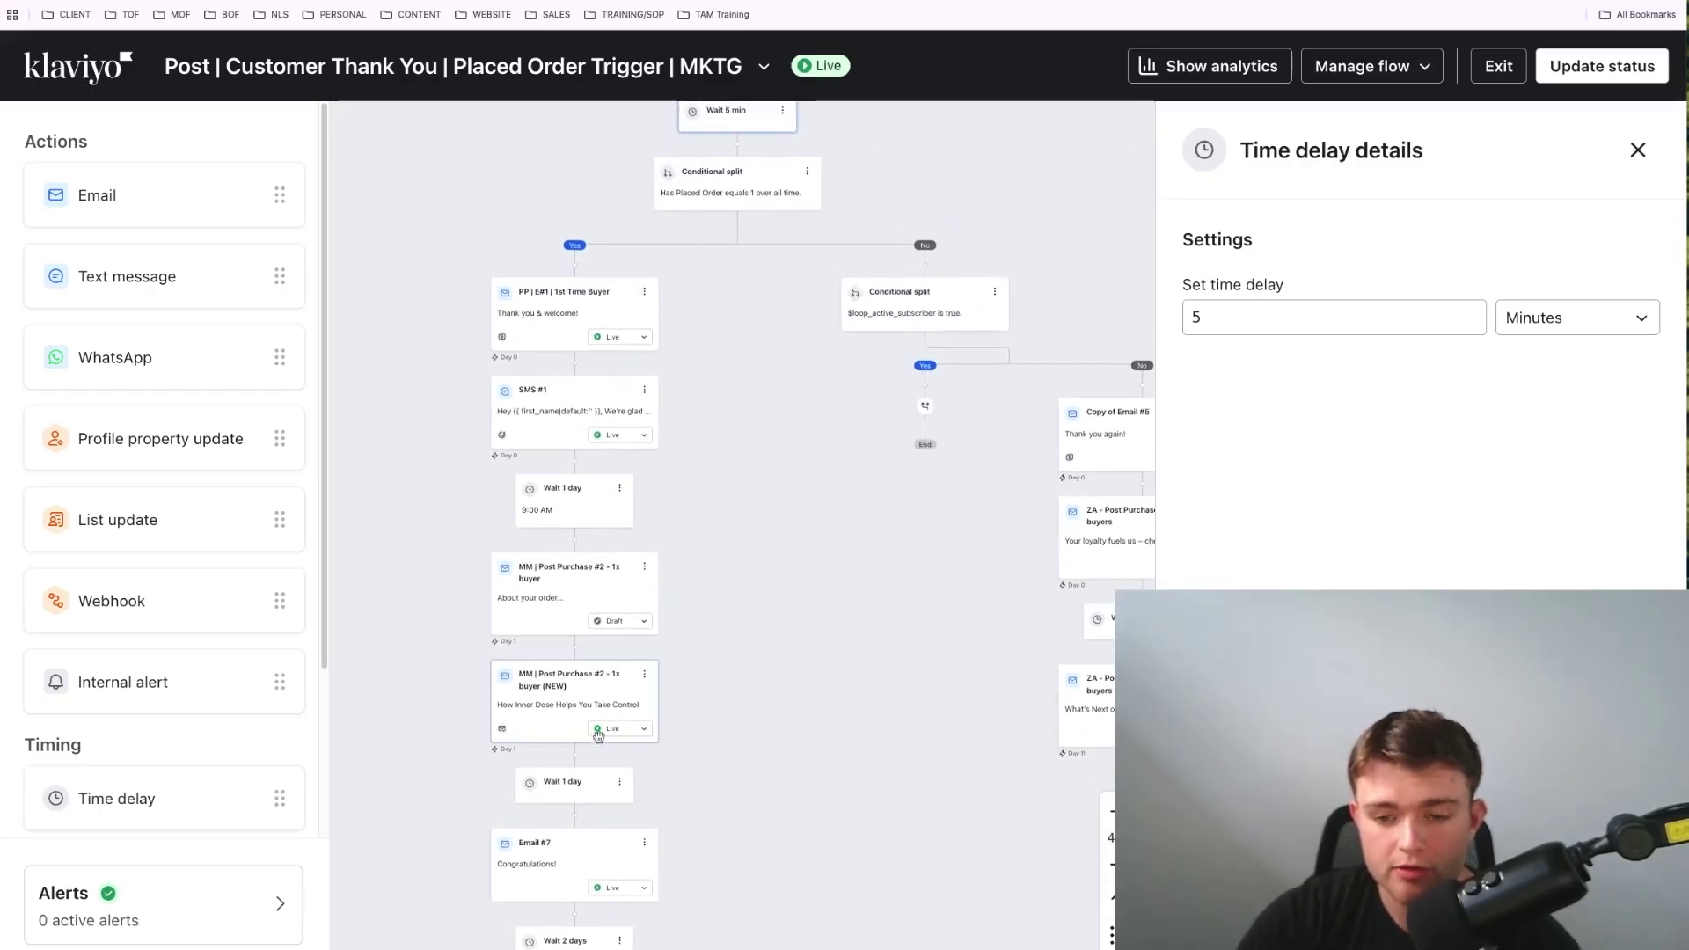
pyautogui.scroll(-5, 599, 714)
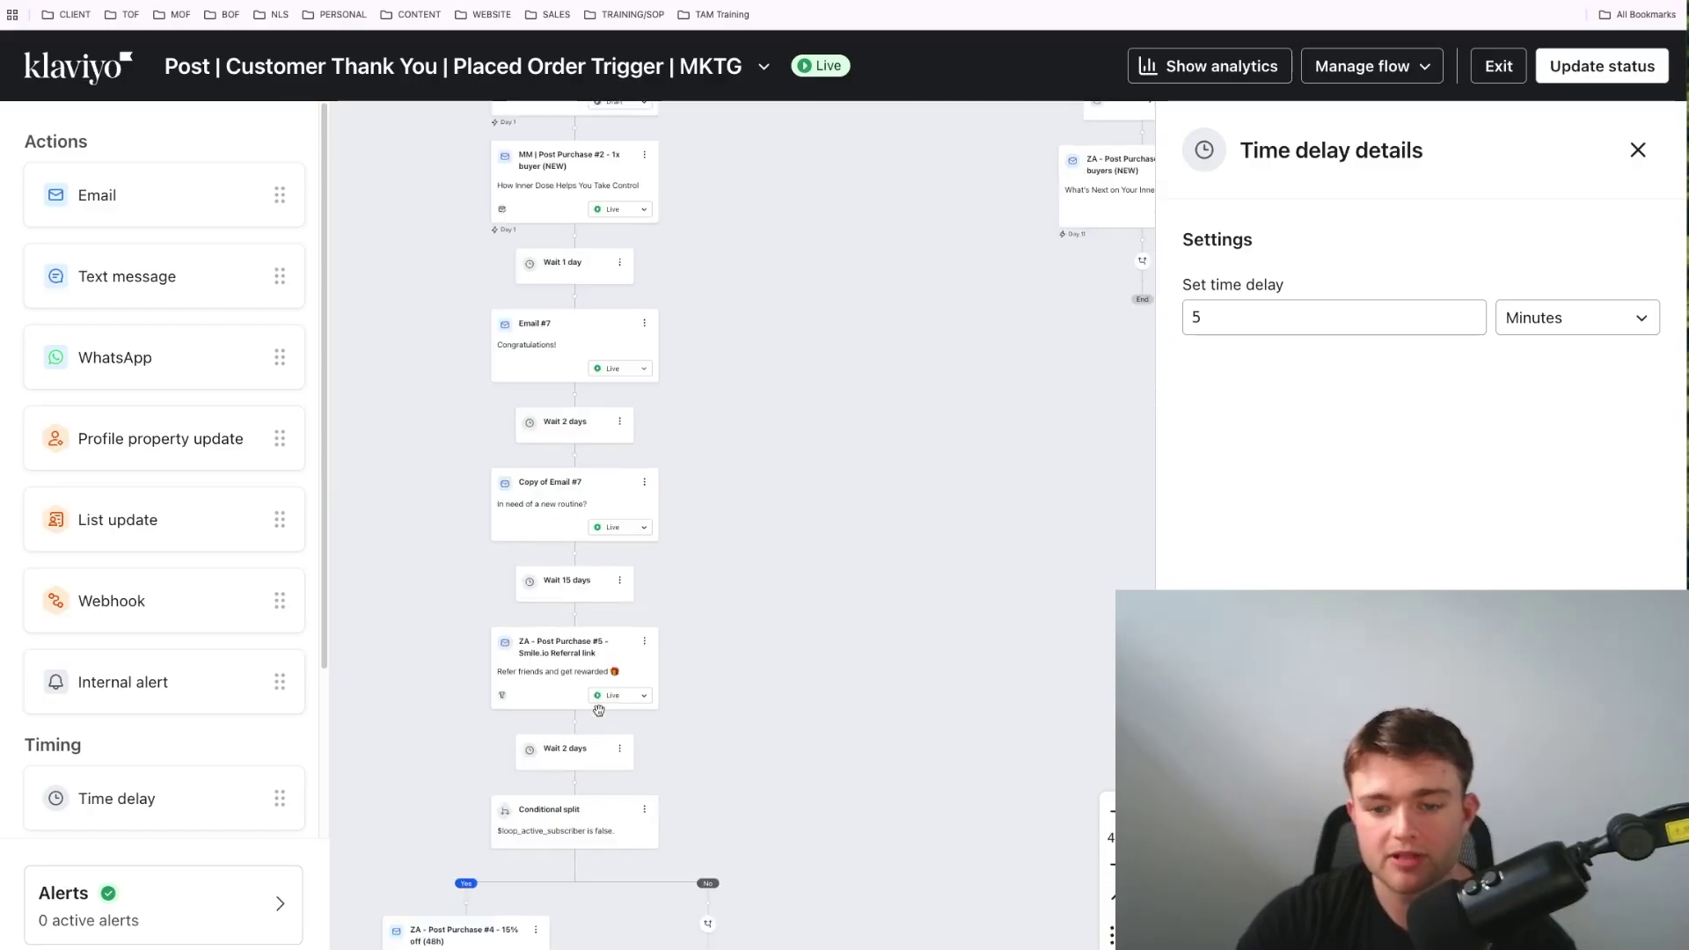
pyautogui.scroll(7, 599, 711)
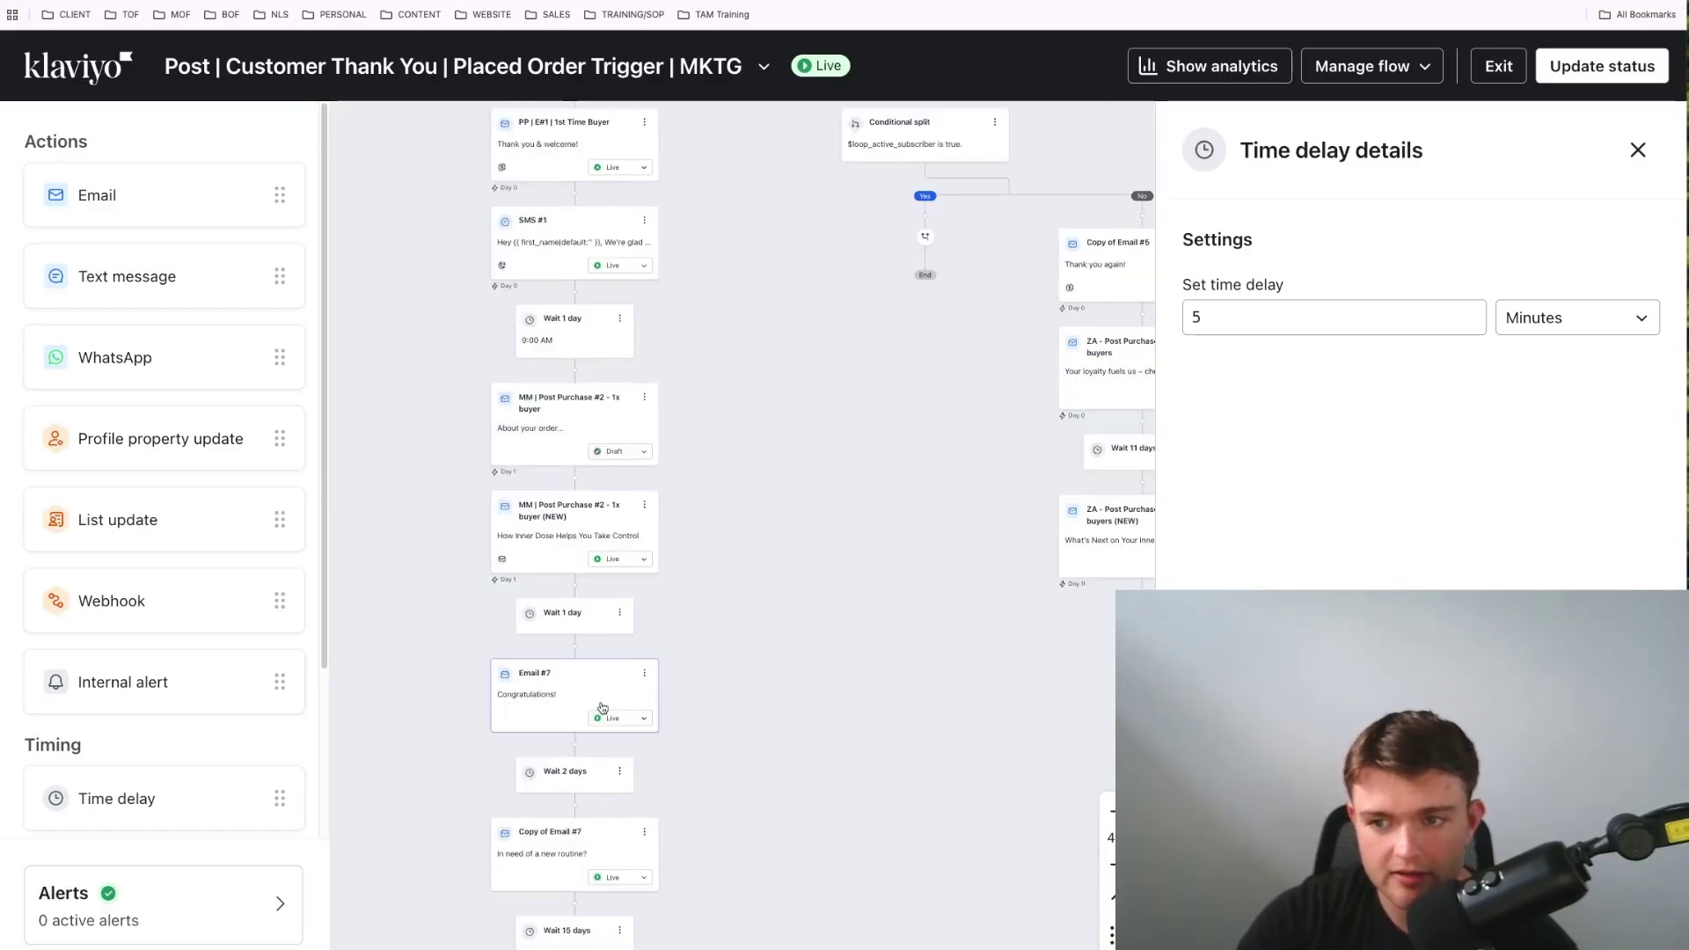
# Step: Examine the repeat-buyer branch with its subscriber split and 2x+ buyer emails, and compare it with the flow's trigger and order-count split
pyautogui.moveTo(751, 587); pyautogui.dragTo(481, 553)
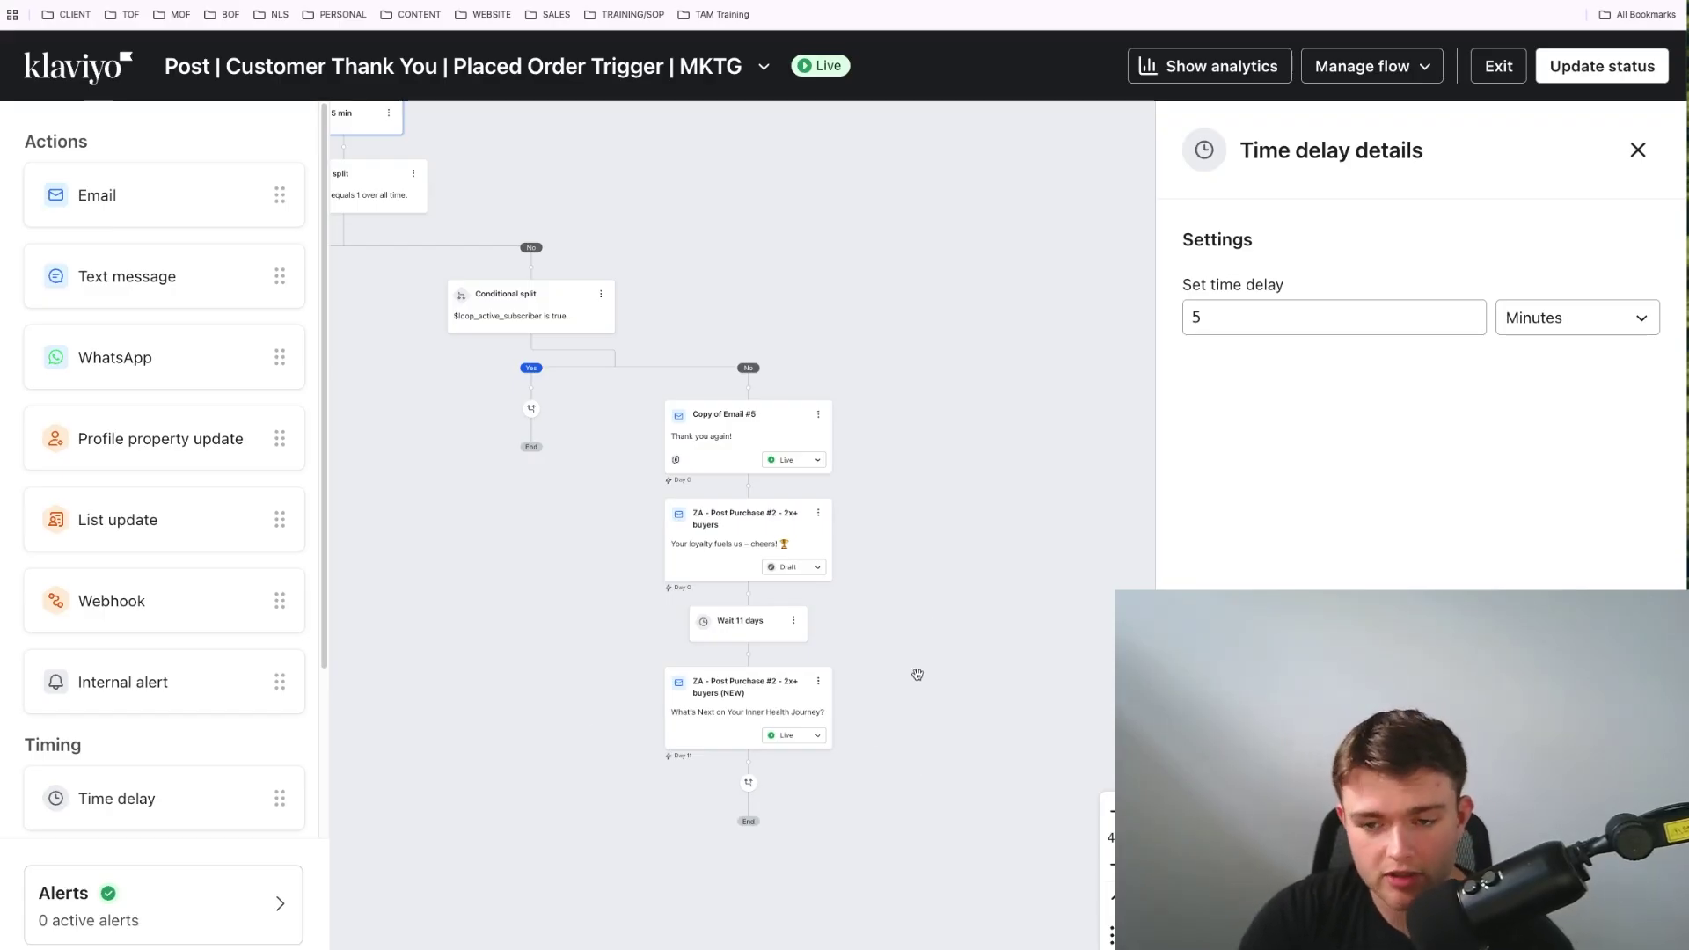
pyautogui.hscroll(-5, 927, 653)
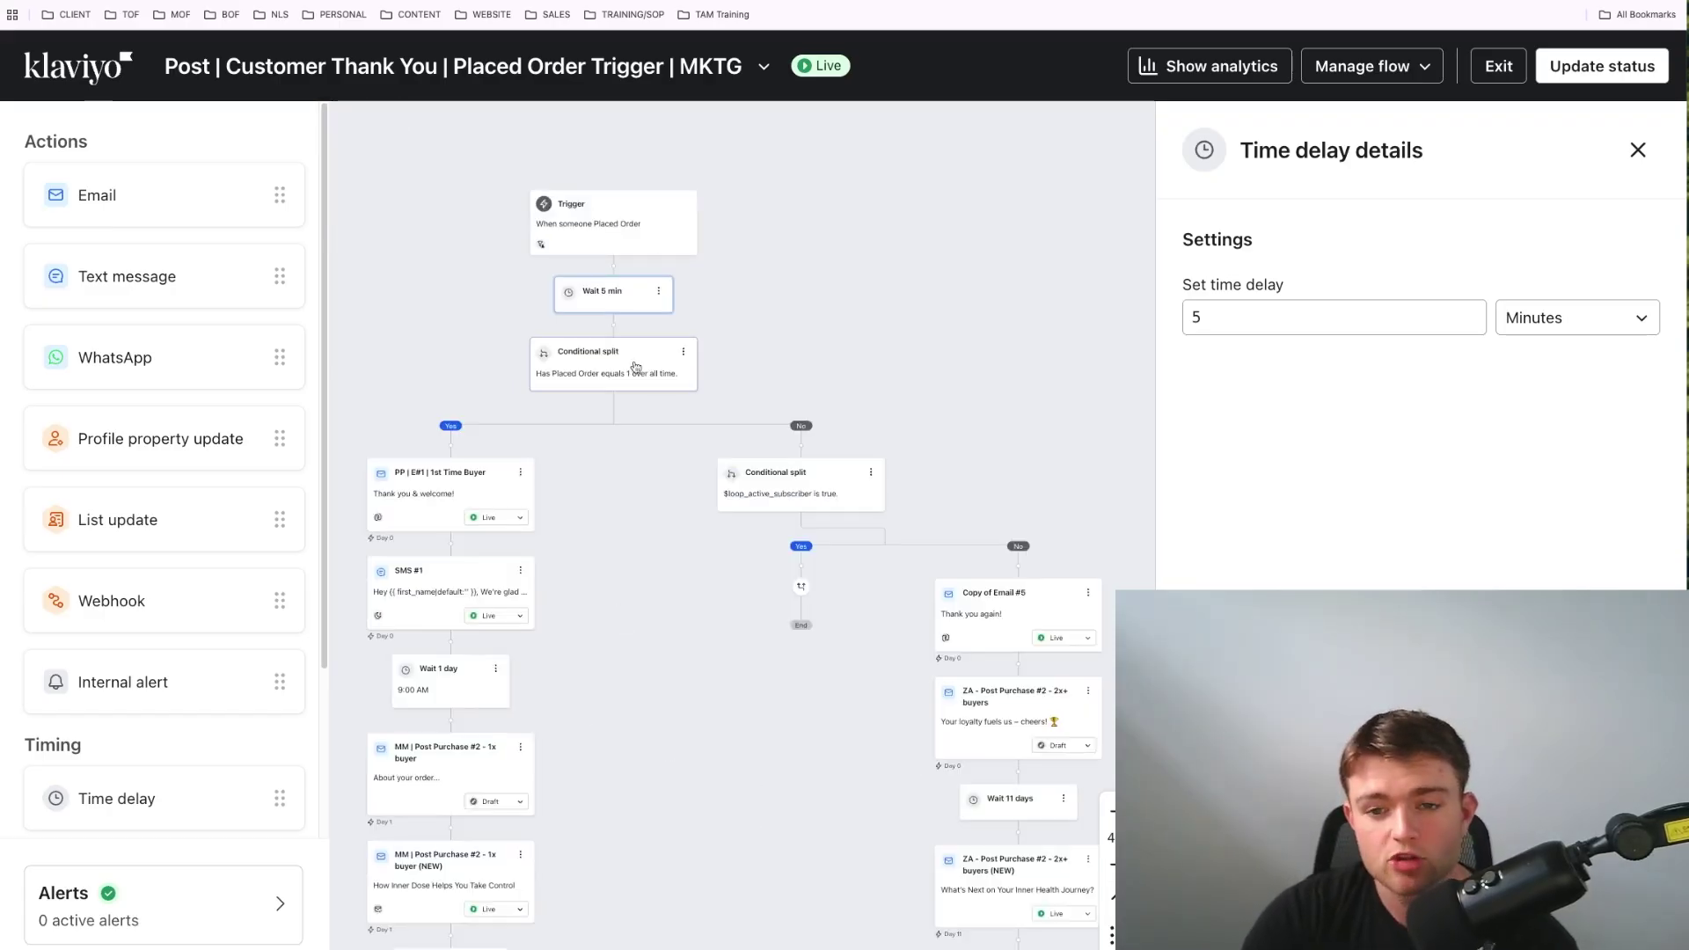
pyautogui.moveTo(637, 552); pyautogui.dragTo(737, 589)
pyautogui.hscroll(-2, 737, 588)
pyautogui.scroll(1, 737, 588)
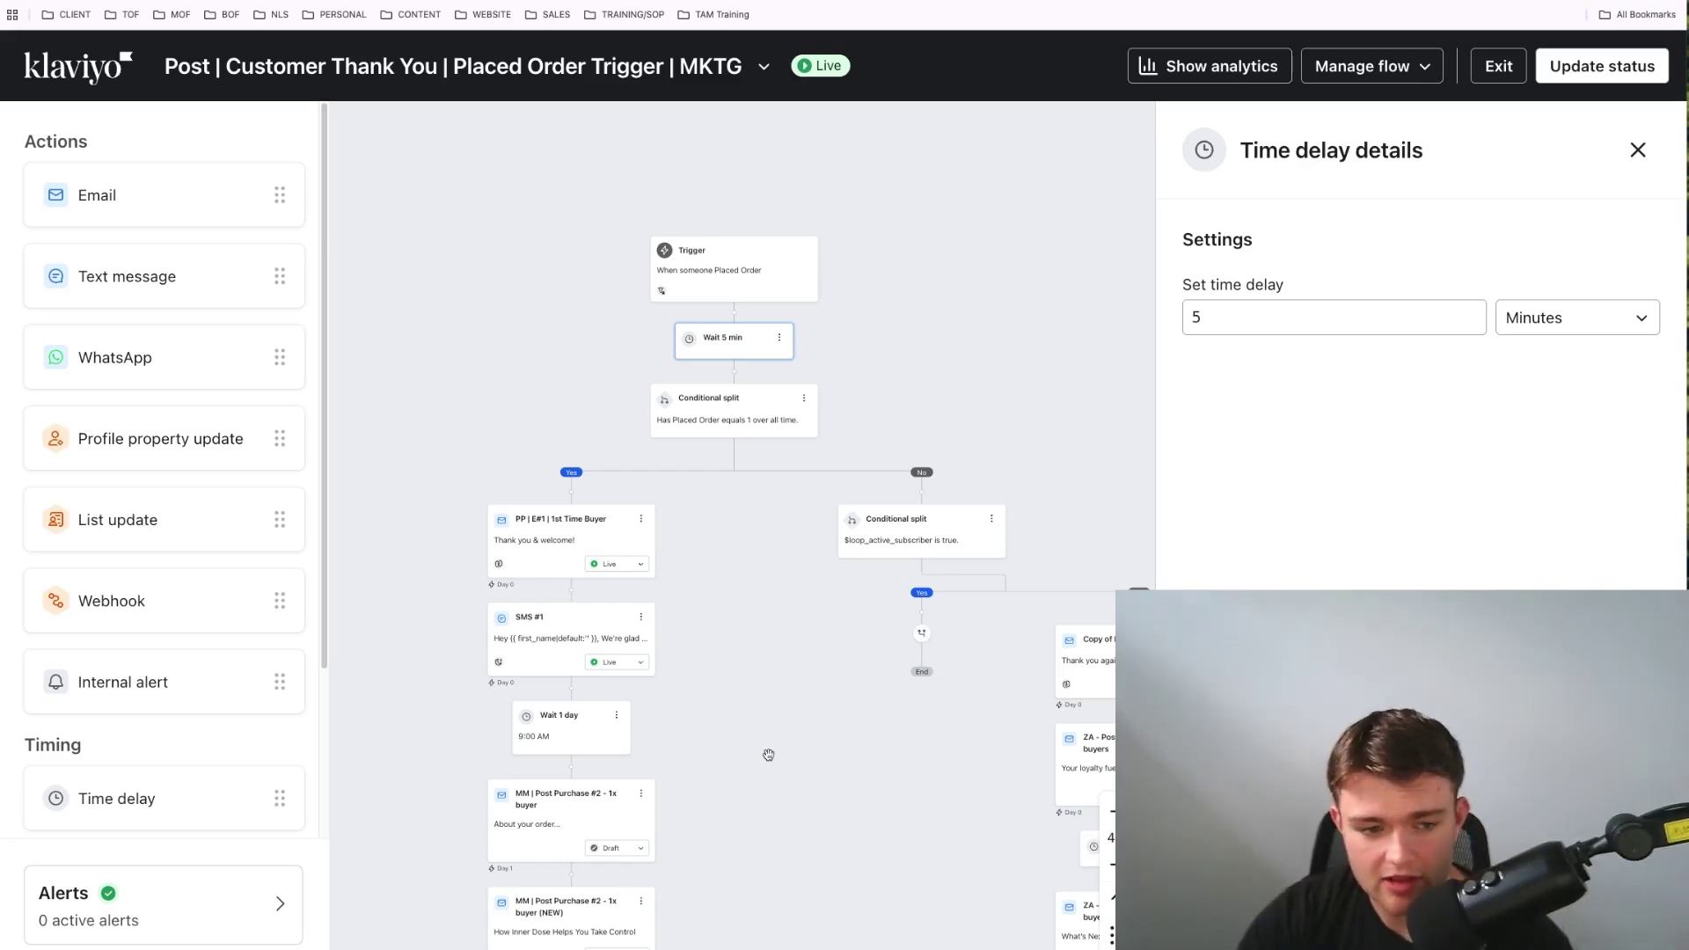
# Step: Recheck the first-time buyer sequence in overview from the welcome email to the Smile.io referral email and back to the Placed Order trigger
pyautogui.scroll(-4, 763, 721)
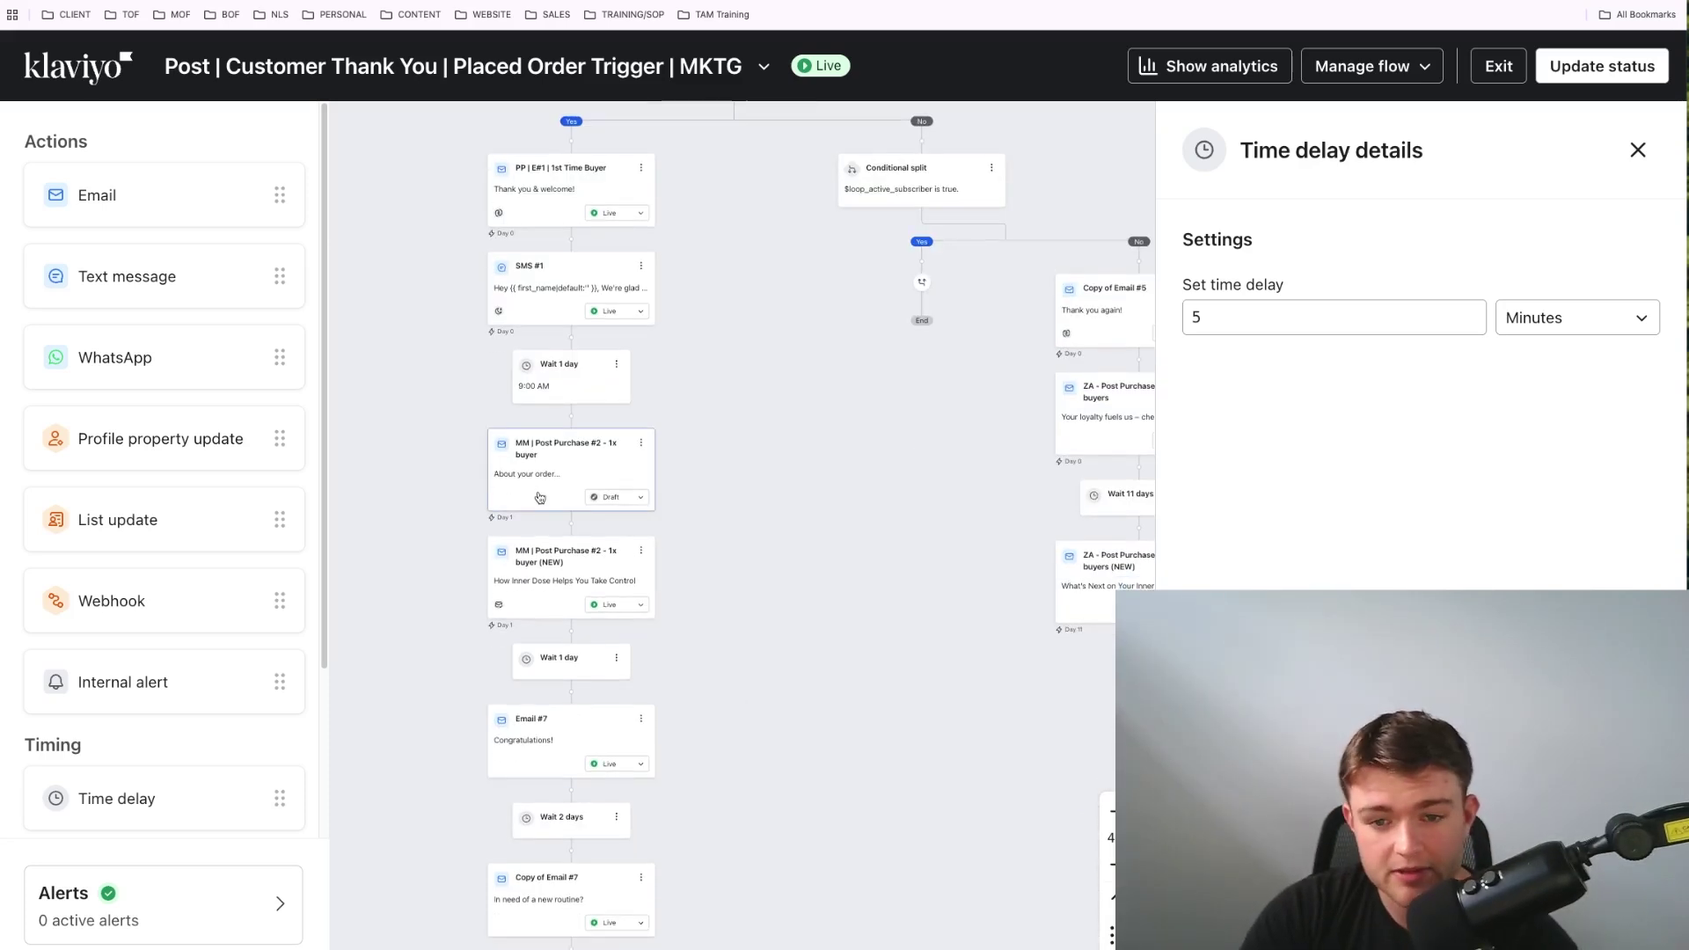
pyautogui.scroll(-1, 420, 438)
pyautogui.scroll(-1, 420, 438)
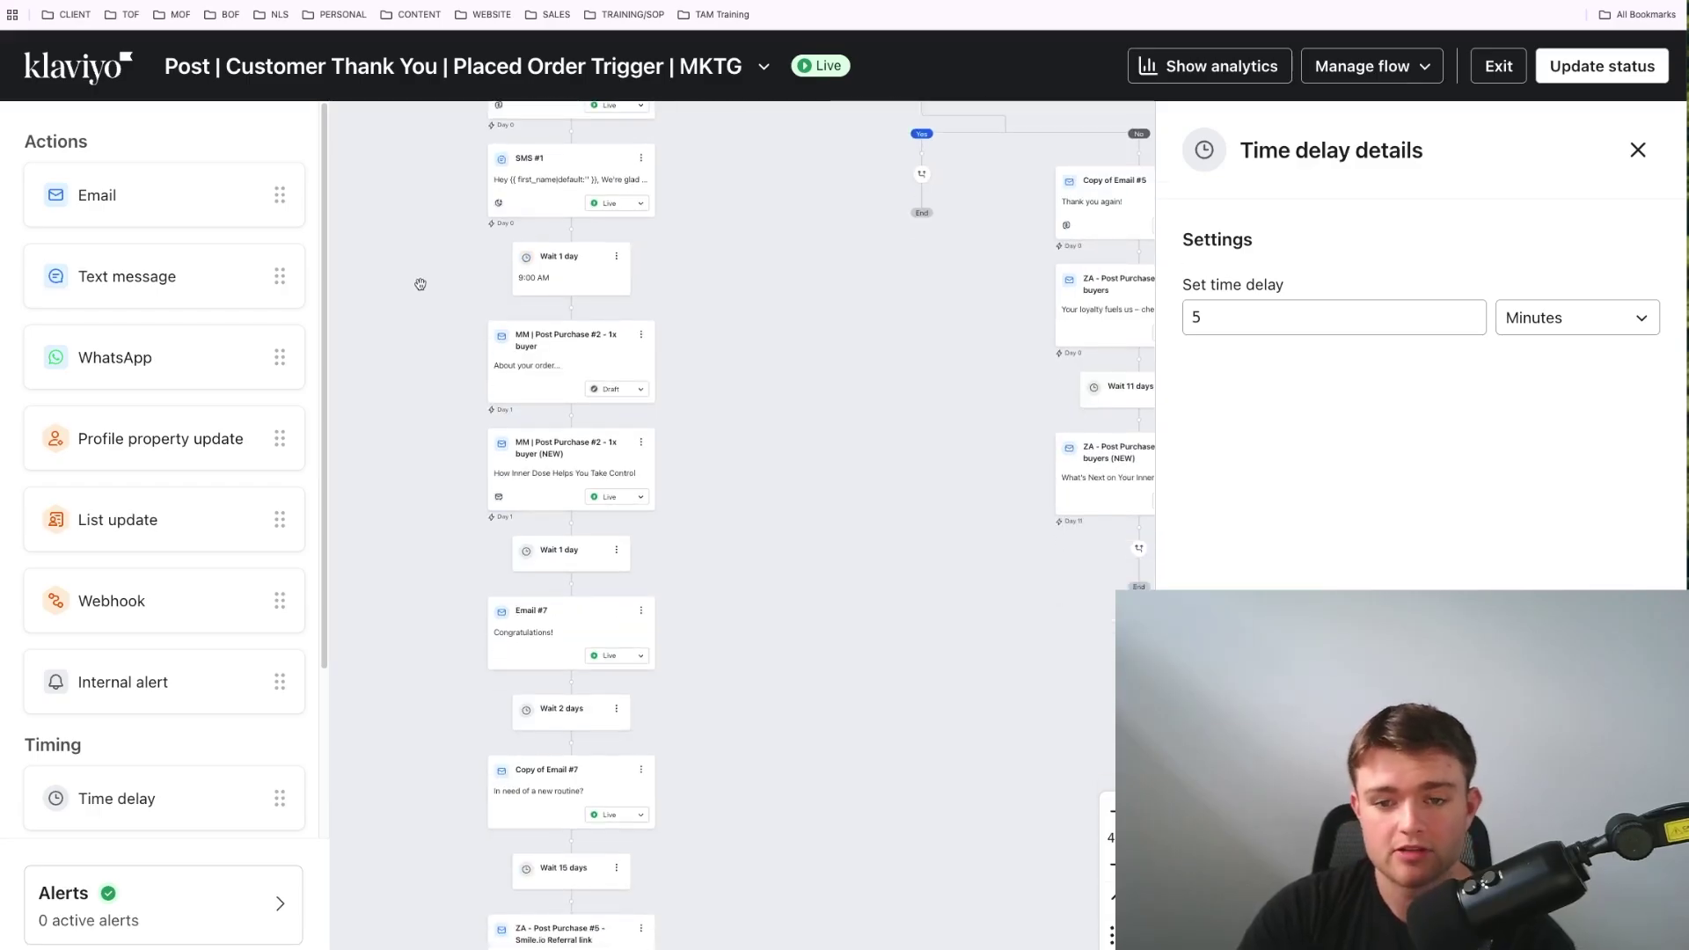
pyautogui.scroll(-1, 755, 682)
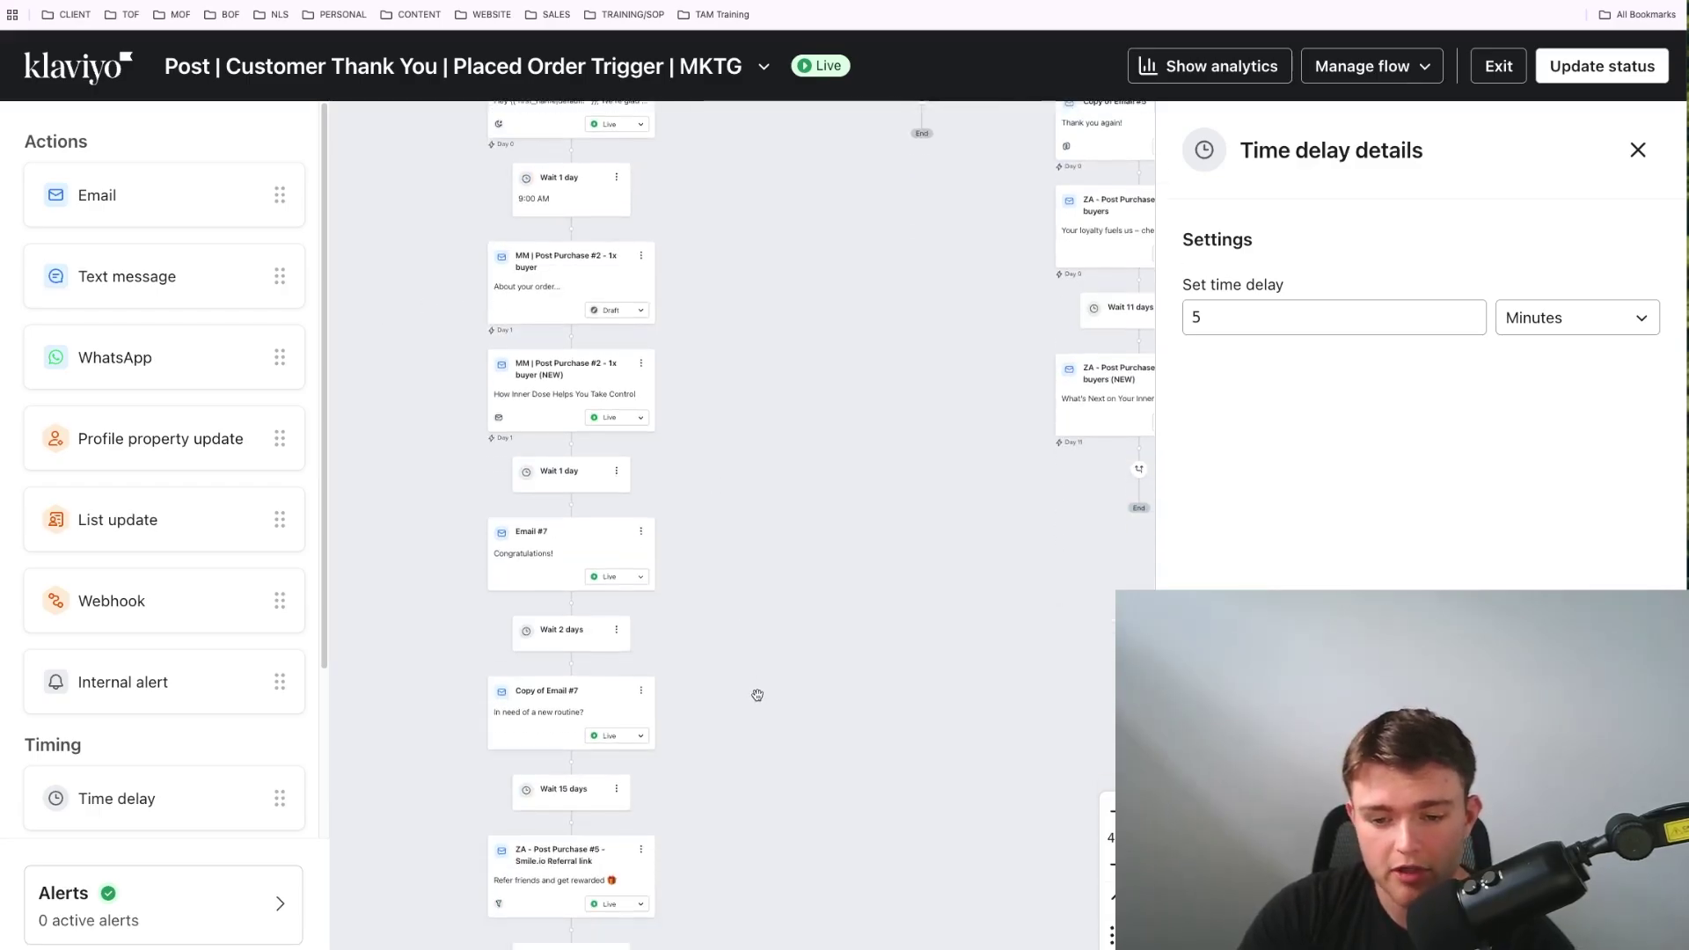
pyautogui.scroll(1, 721, 607)
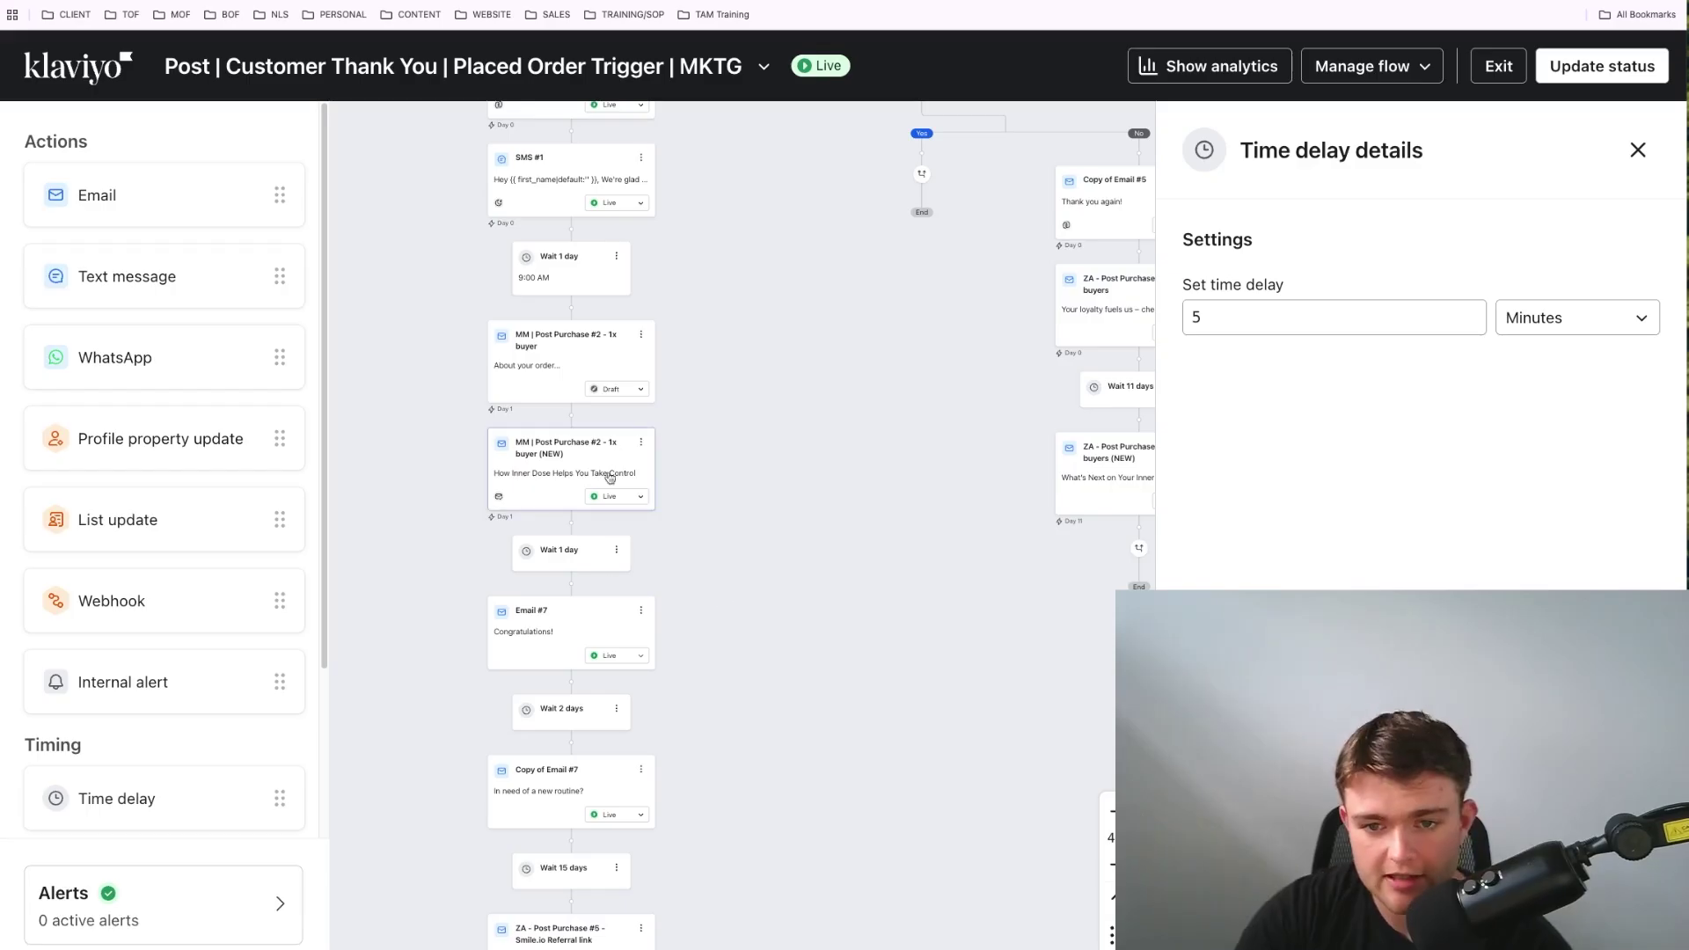
pyautogui.scroll(2, 658, 264)
pyautogui.scroll(2, 658, 266)
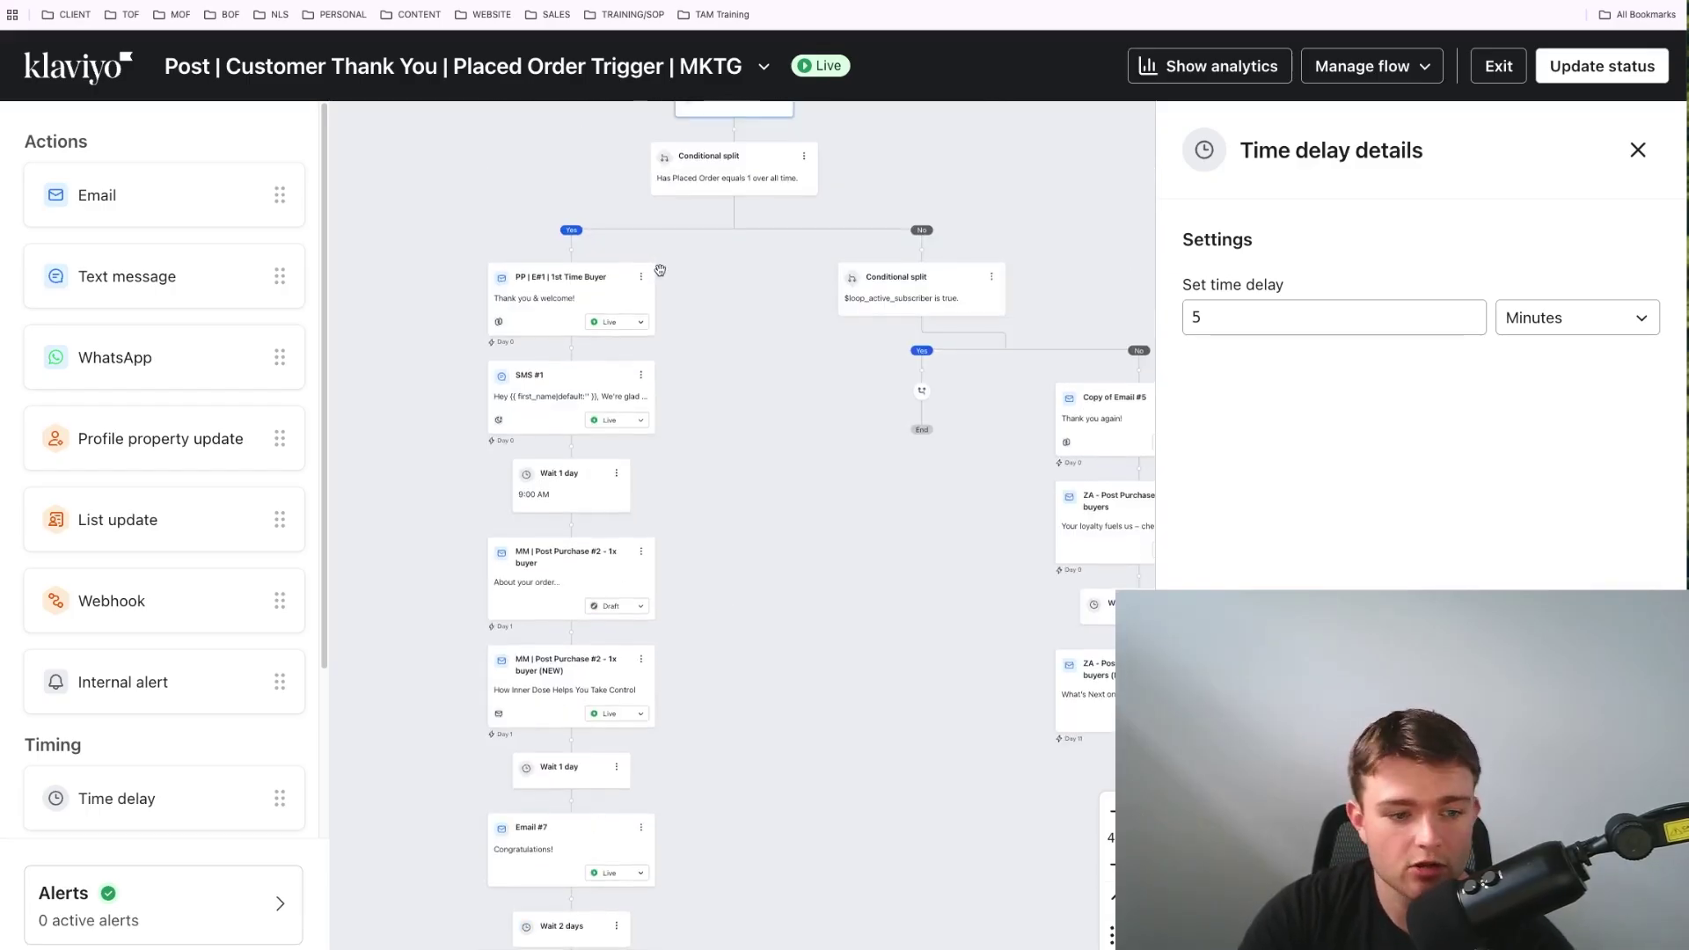
pyautogui.scroll(1, 669, 290)
pyautogui.scroll(3, 682, 323)
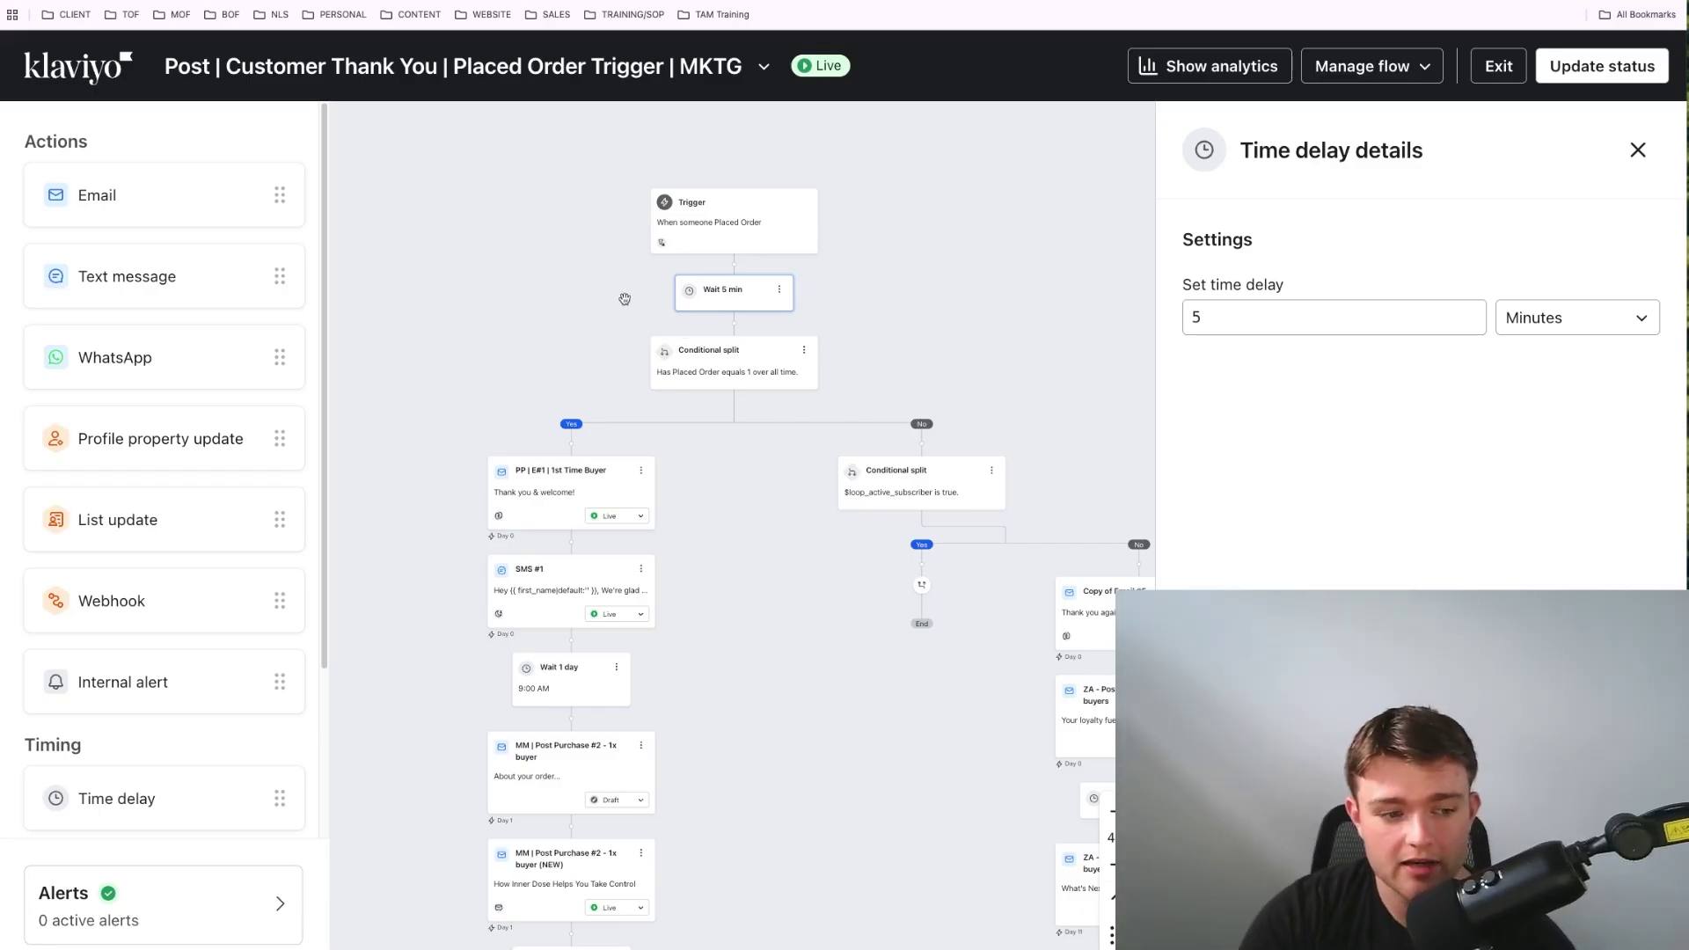
# Step: Go through the first-time buyer branch up close, from PP | E#1 and SMS #1 down to the $loop_active_subscriber conditional split
pyautogui.scroll(-3, 723, 374)
pyautogui.scroll(5, 683, 372)
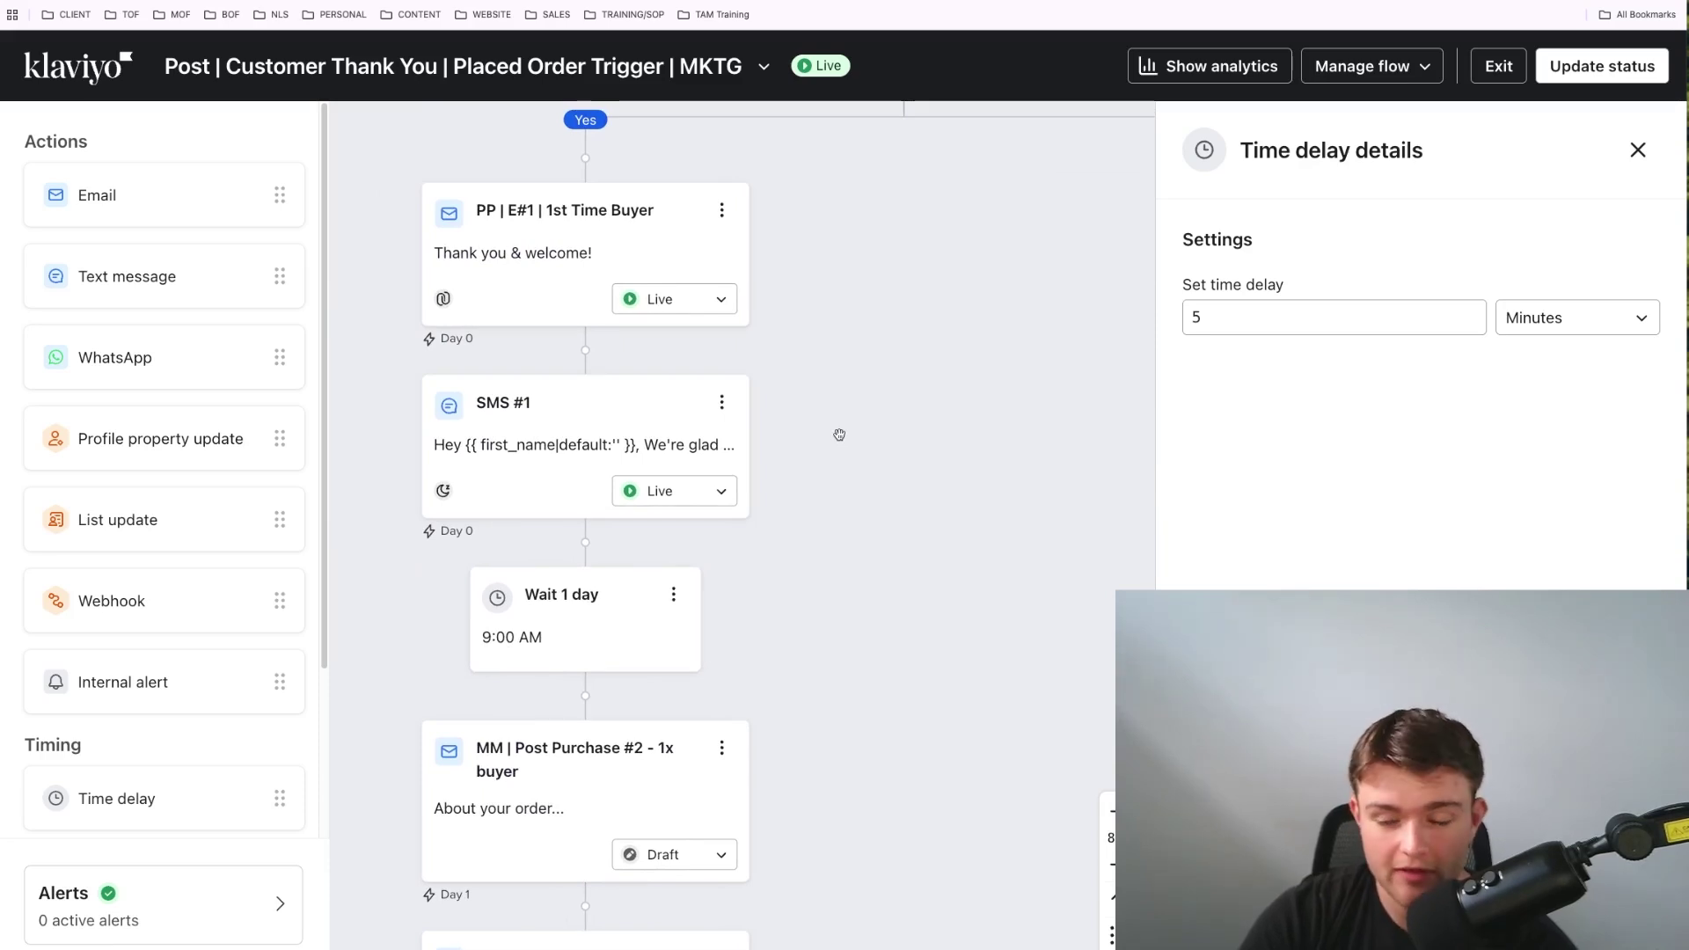
pyautogui.scroll(-1, 839, 435)
pyautogui.hscroll(-1, 839, 435)
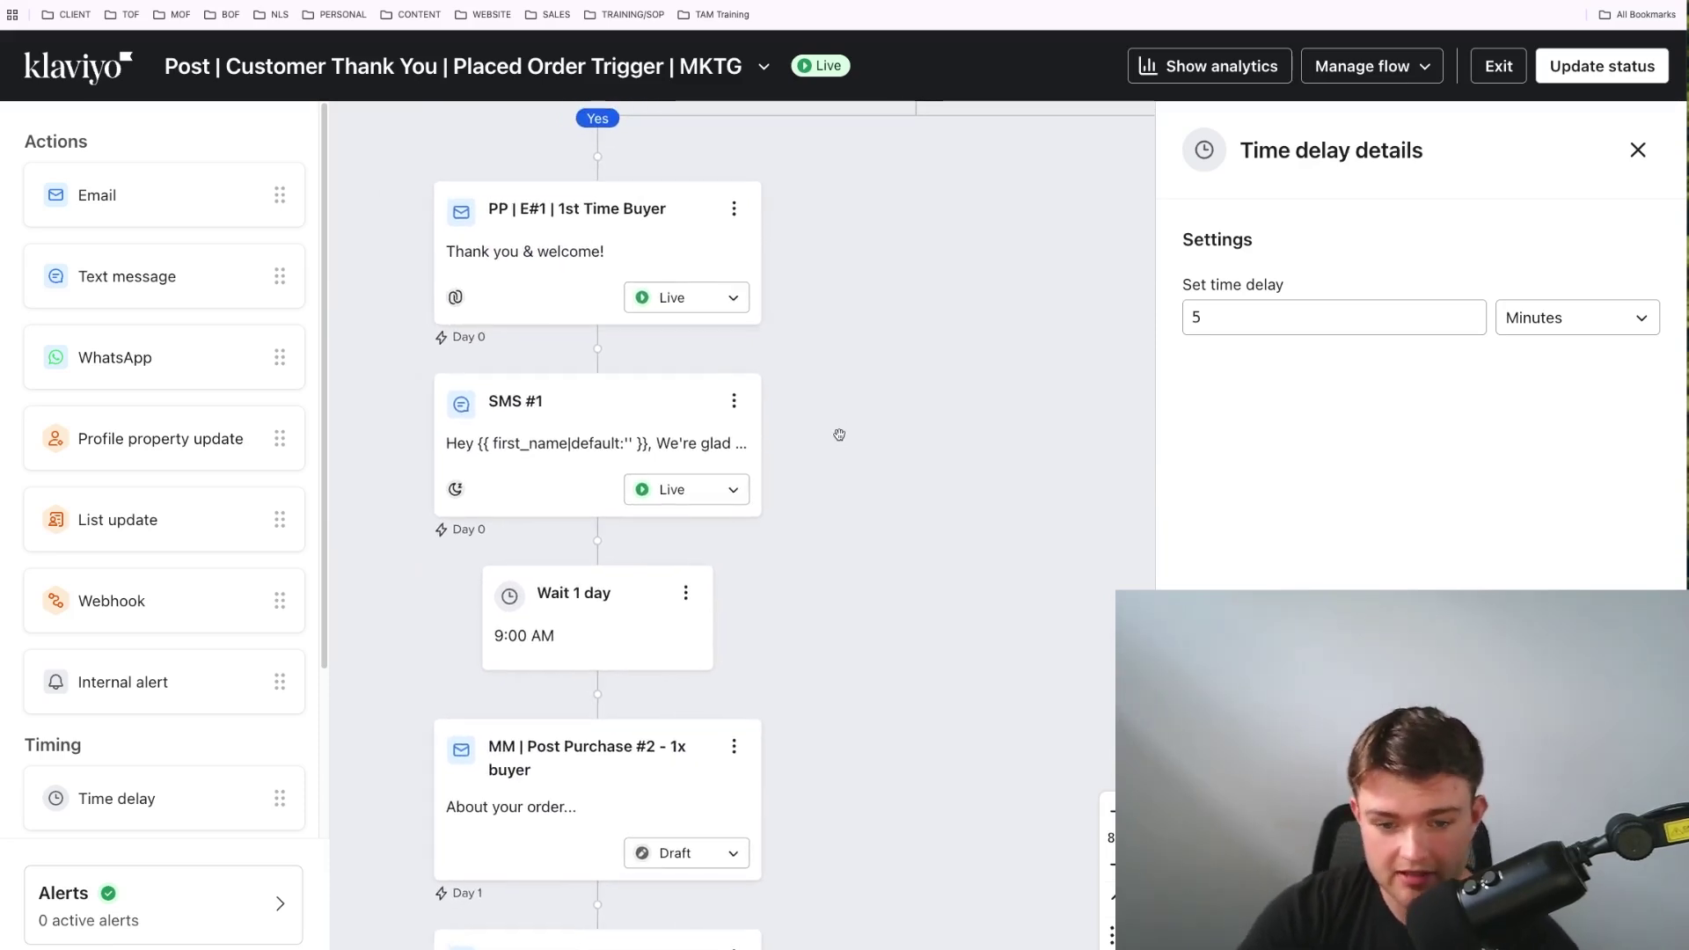
pyautogui.scroll(-3, 839, 435)
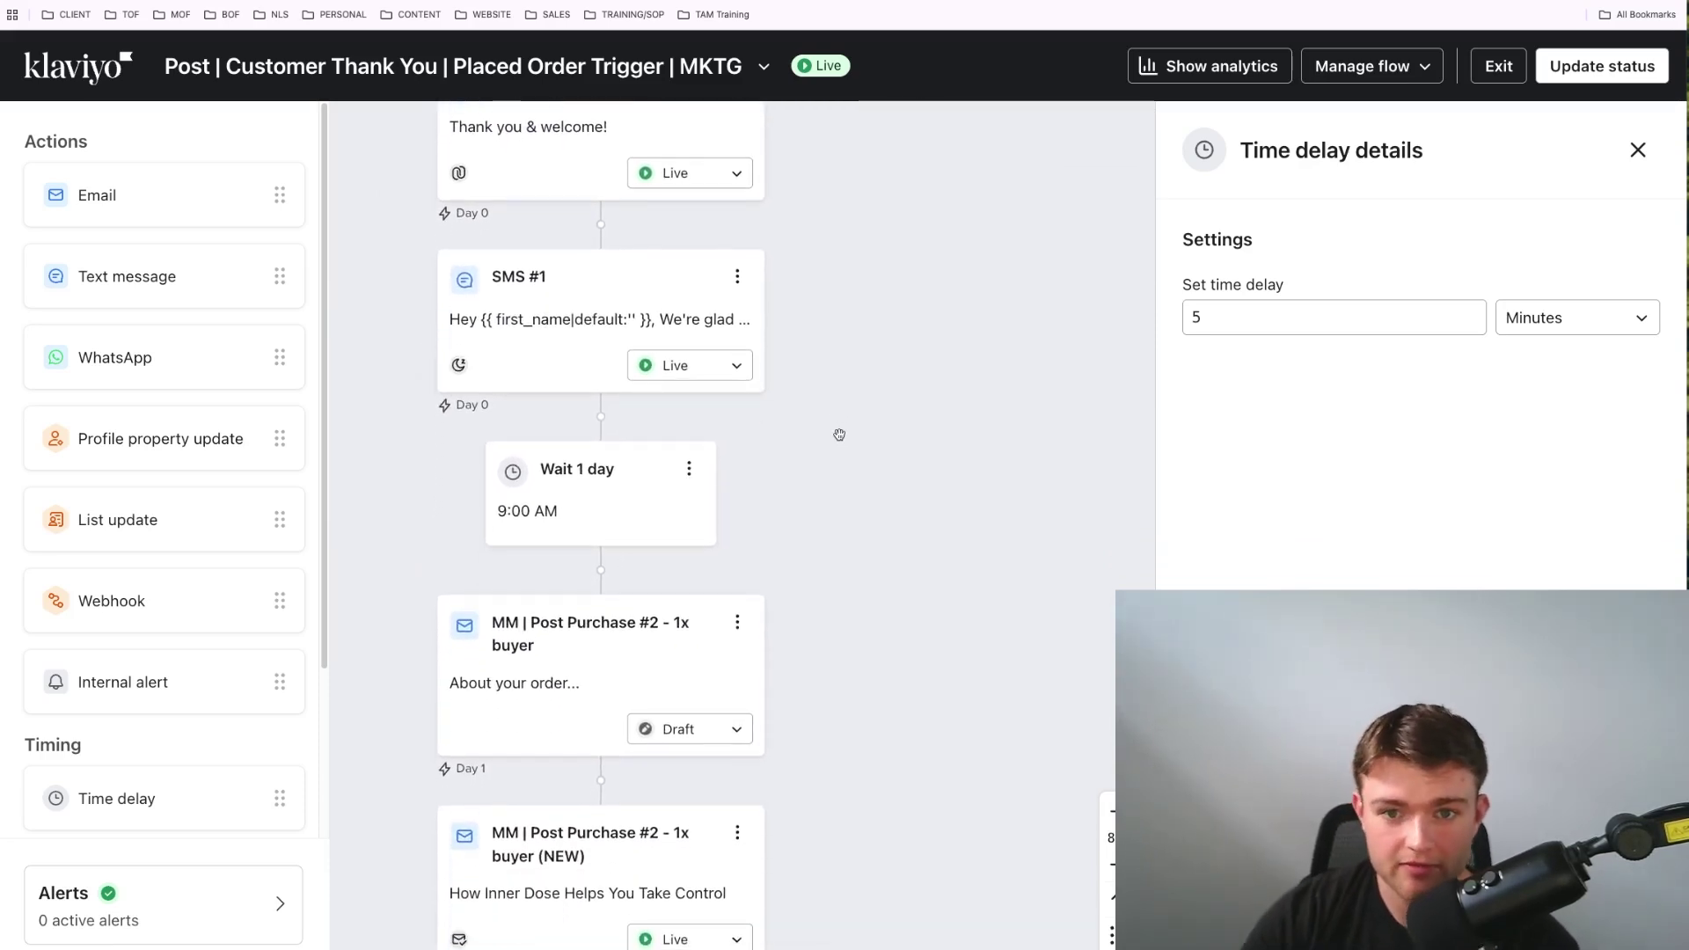
pyautogui.scroll(-9, 841, 366)
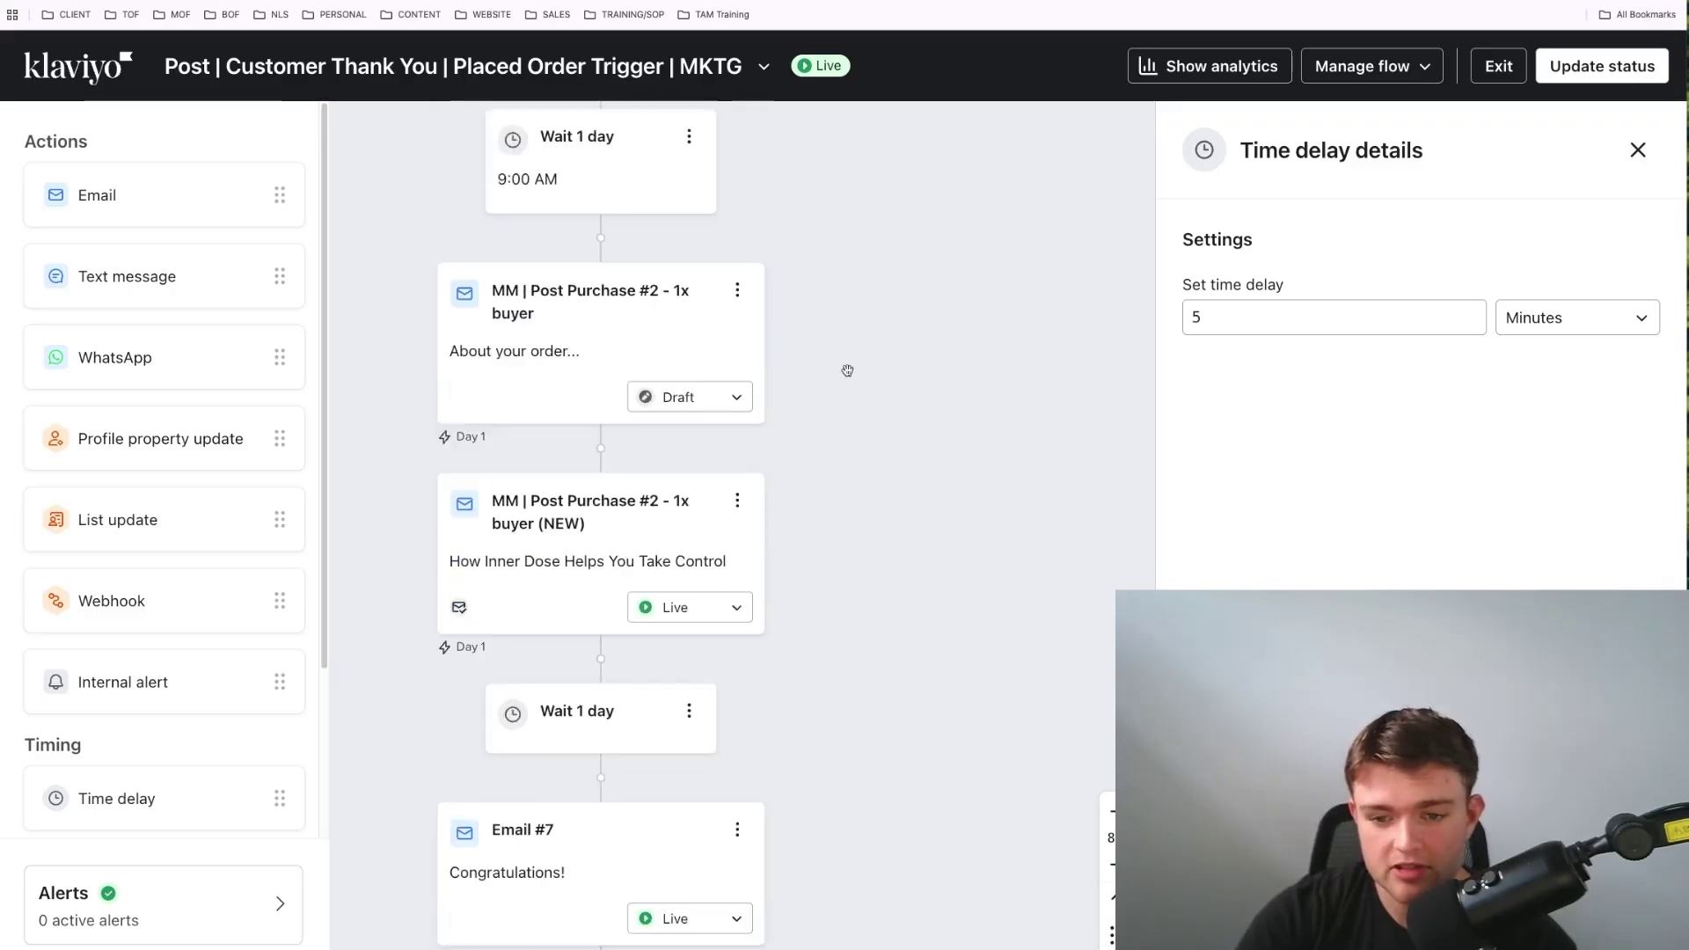
pyautogui.scroll(-1, 847, 370)
pyautogui.scroll(-15, 847, 371)
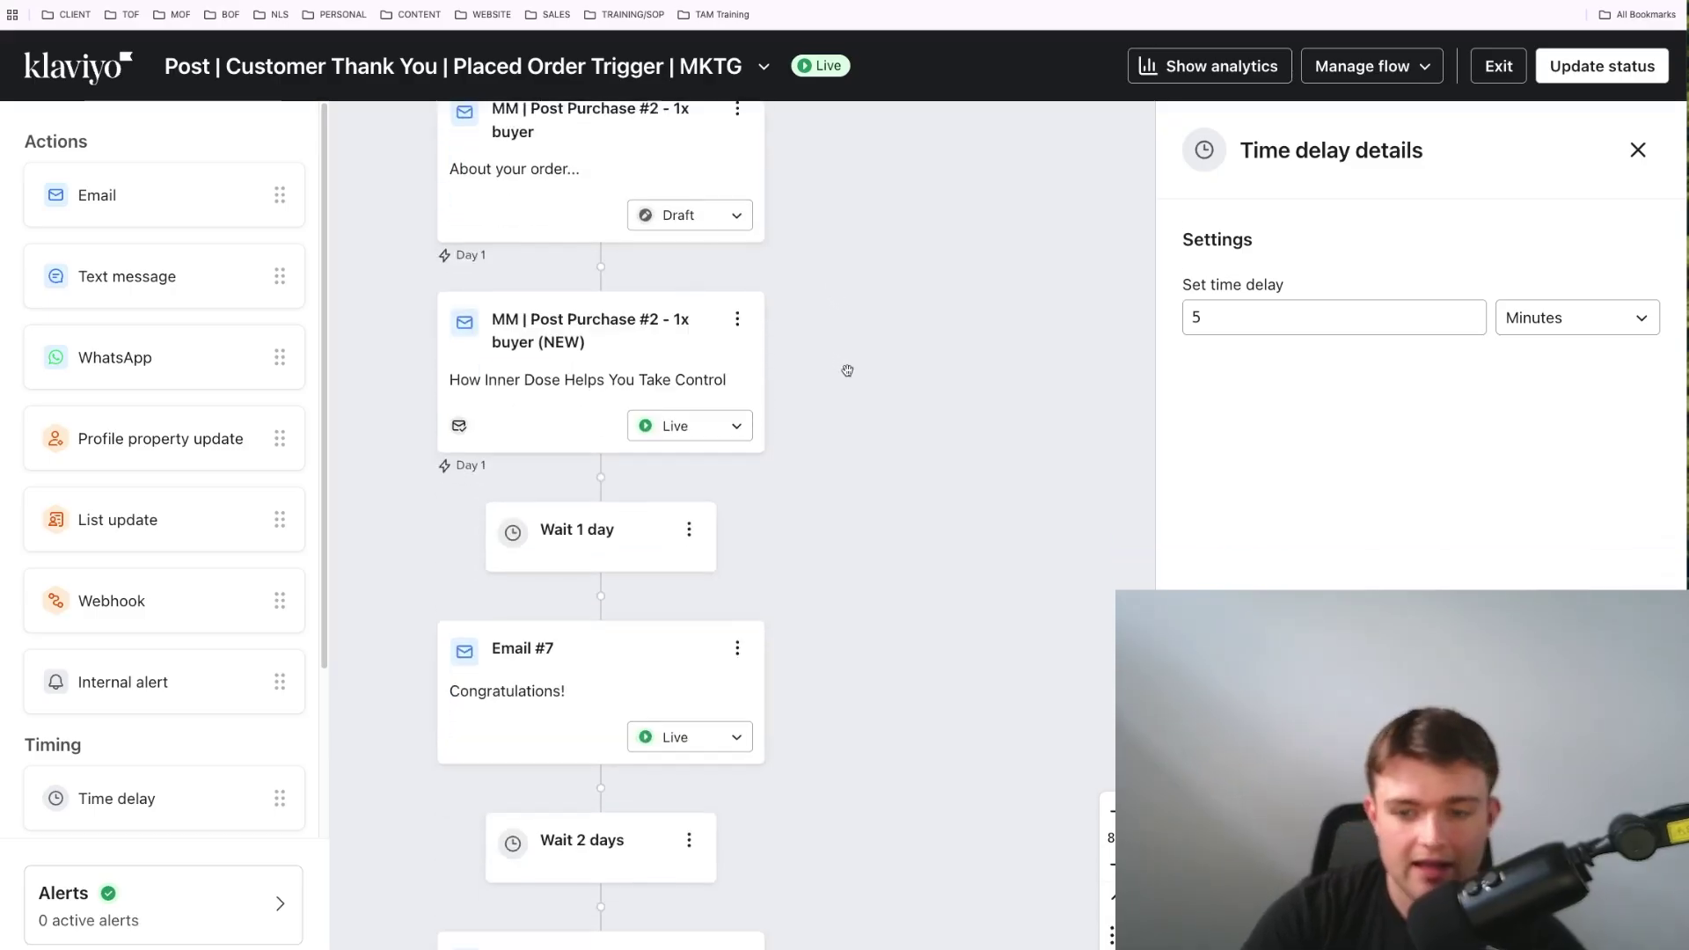
pyautogui.scroll(-15, 847, 370)
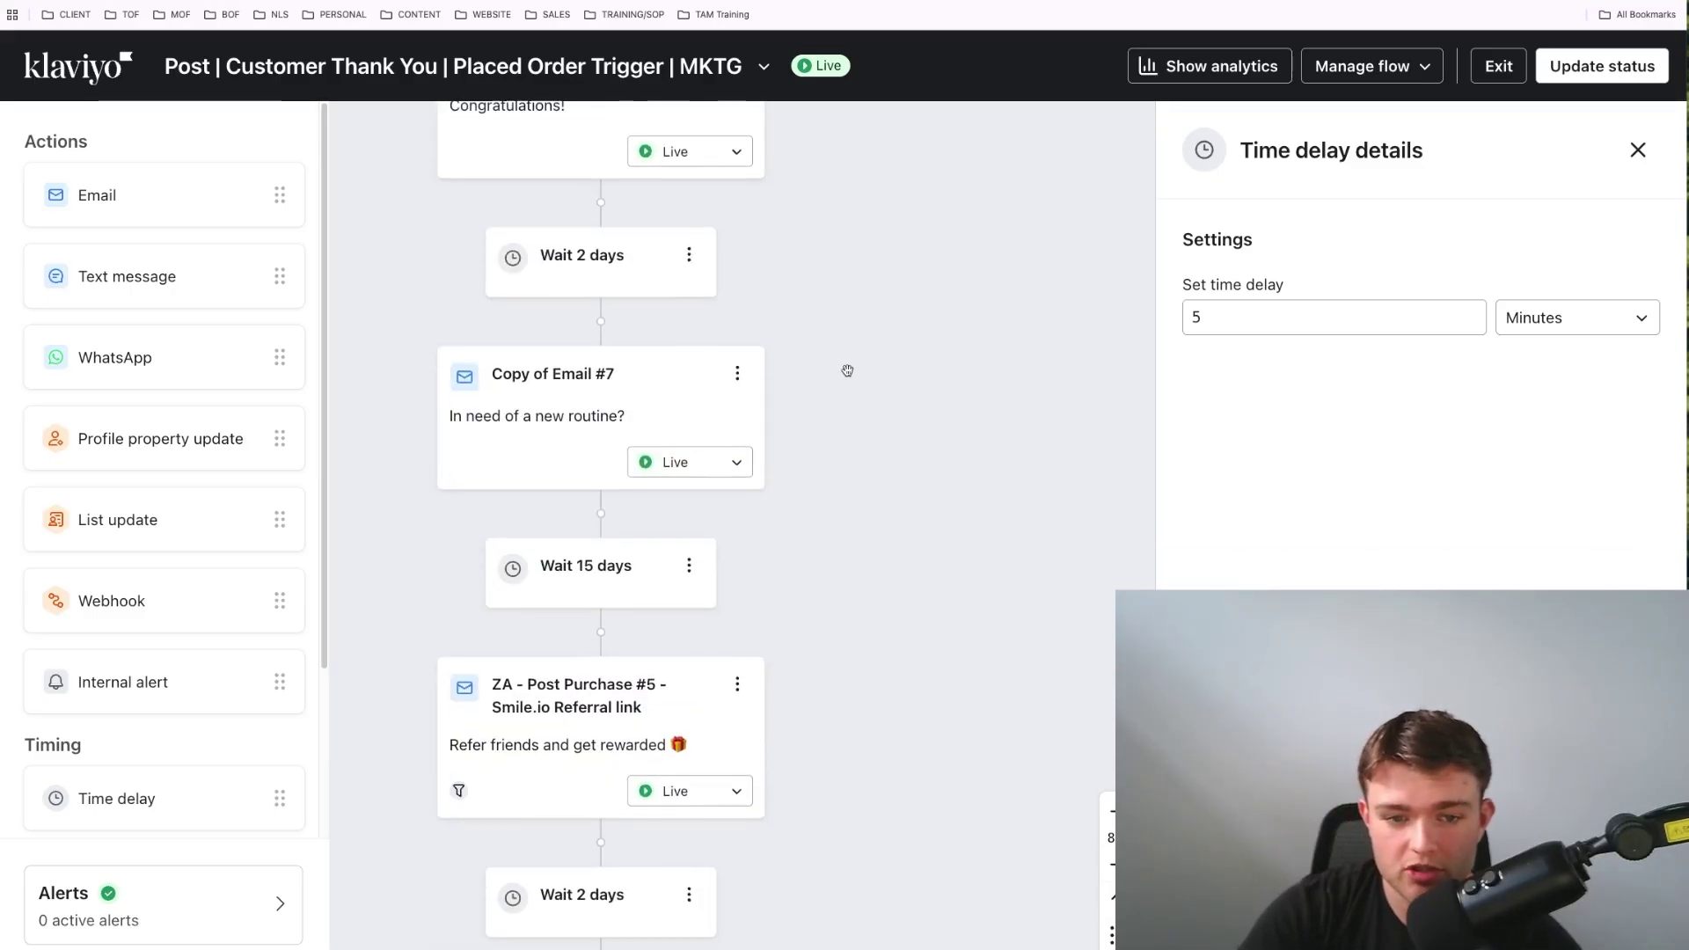
pyautogui.scroll(-4, 832, 387)
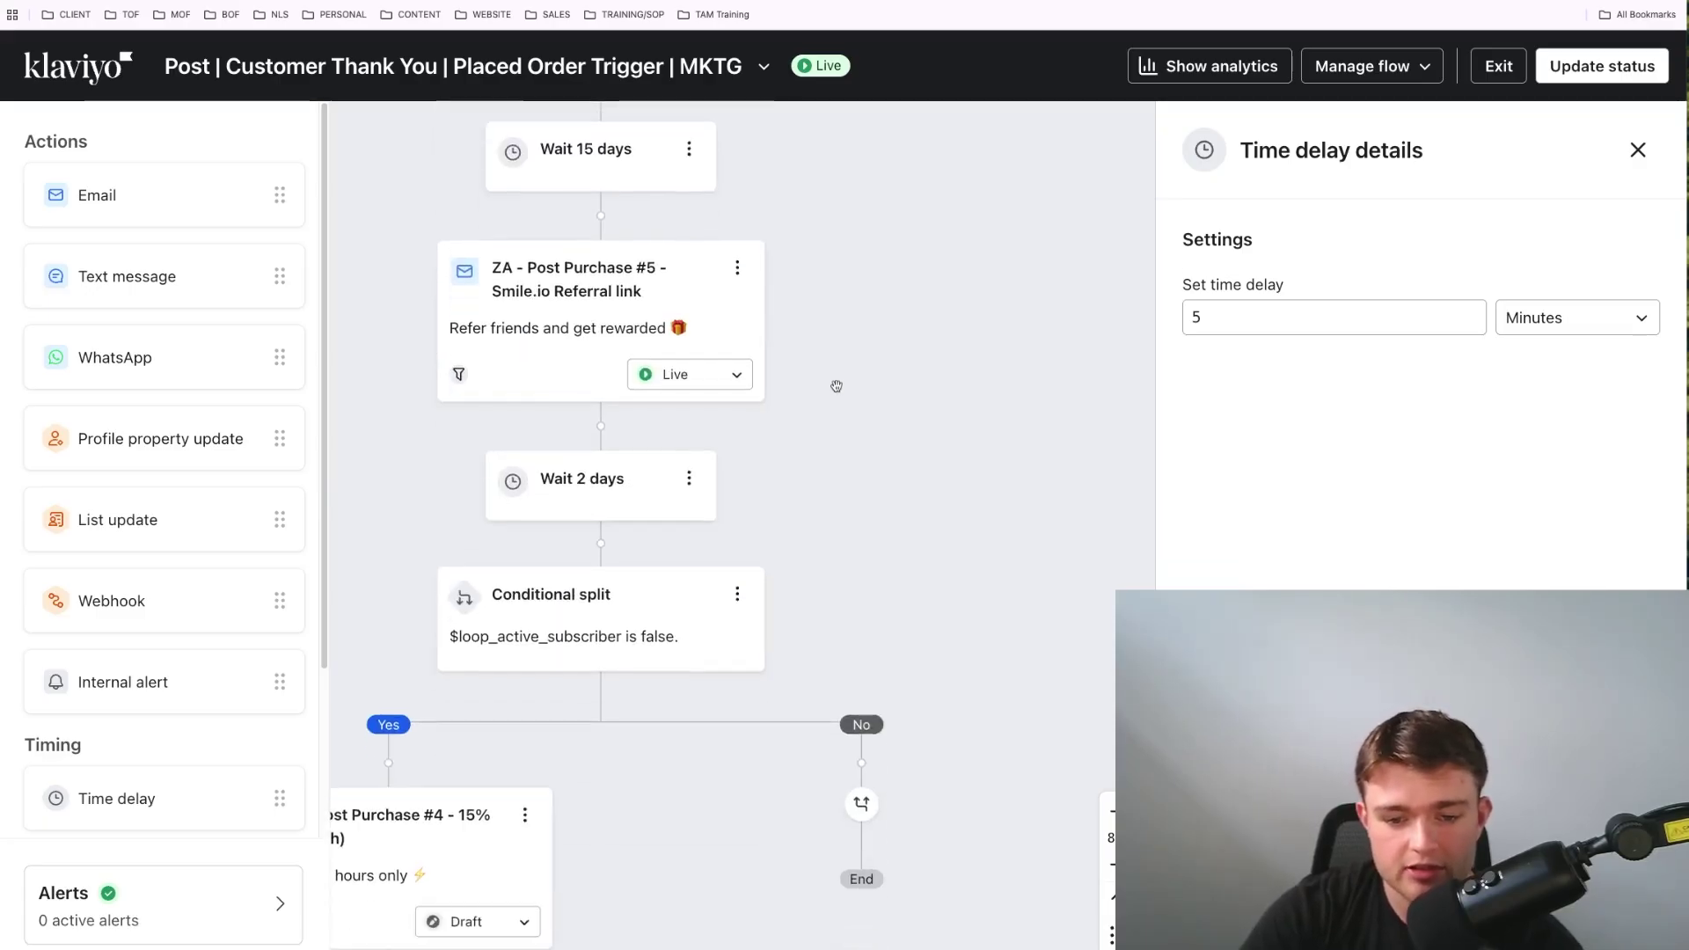
pyautogui.hscroll(-2, 833, 381)
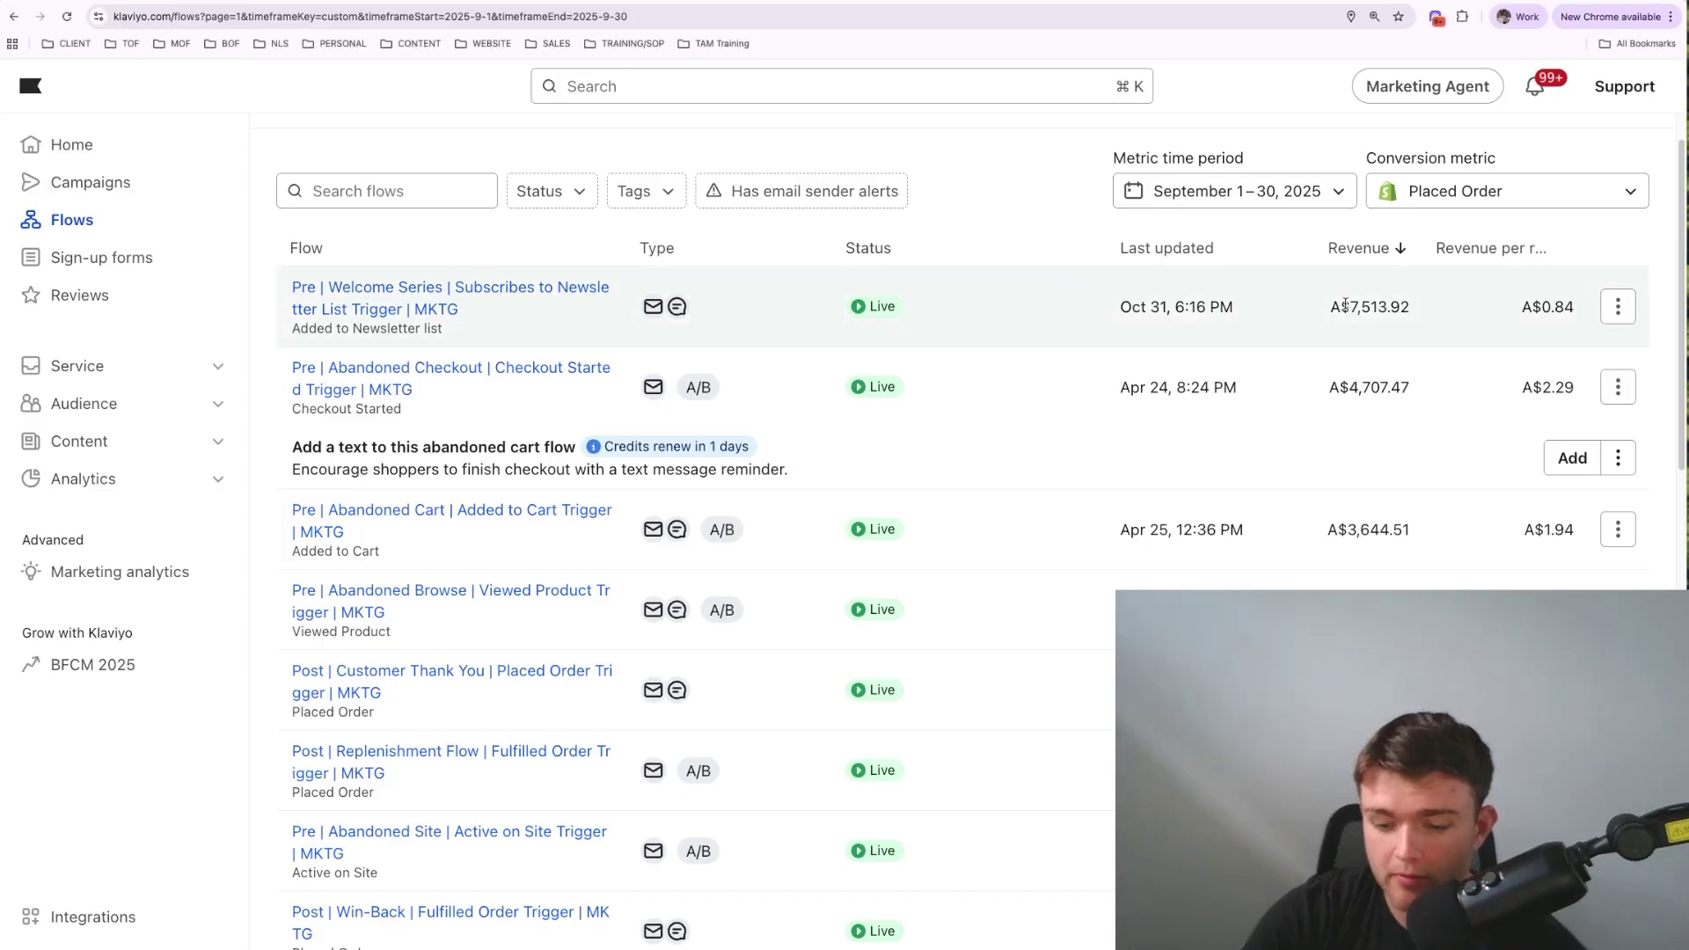
# Step: In the flows list, examine the September 2025 revenue of the Welcome Series, abandoned checkout and cart flows, and the Customer Thank You flow
pyautogui.tripleClick(1374, 312)
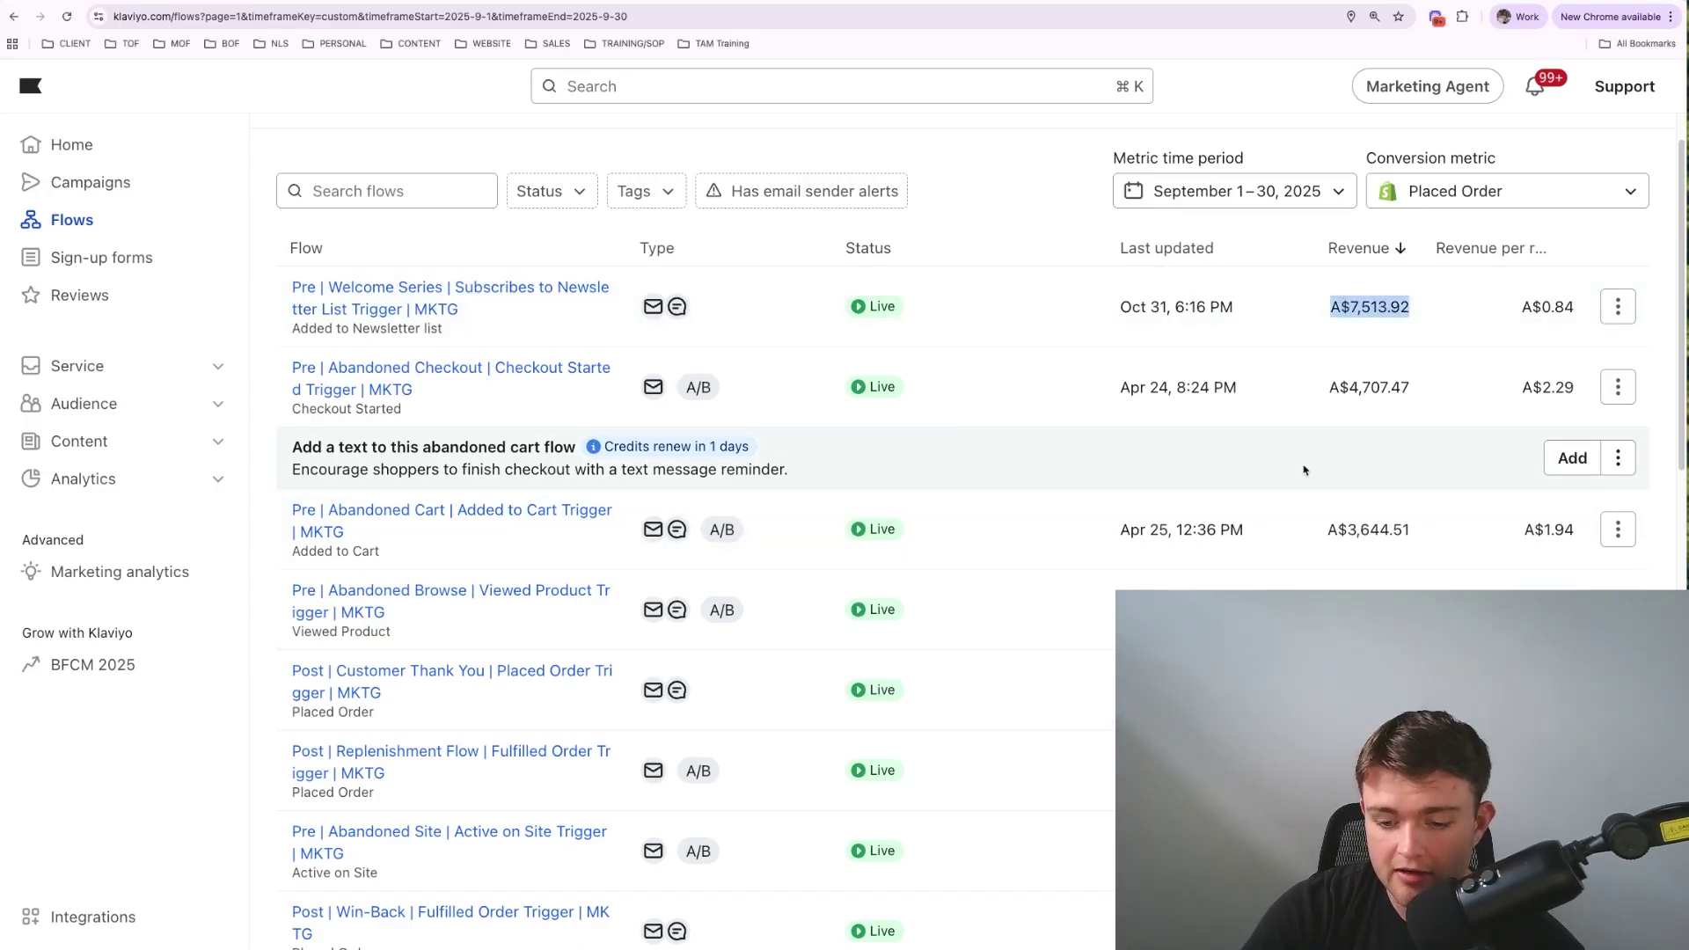
pyautogui.click(1356, 376)
pyautogui.moveTo(1411, 540); pyautogui.dragTo(1324, 385)
pyautogui.click(1325, 384)
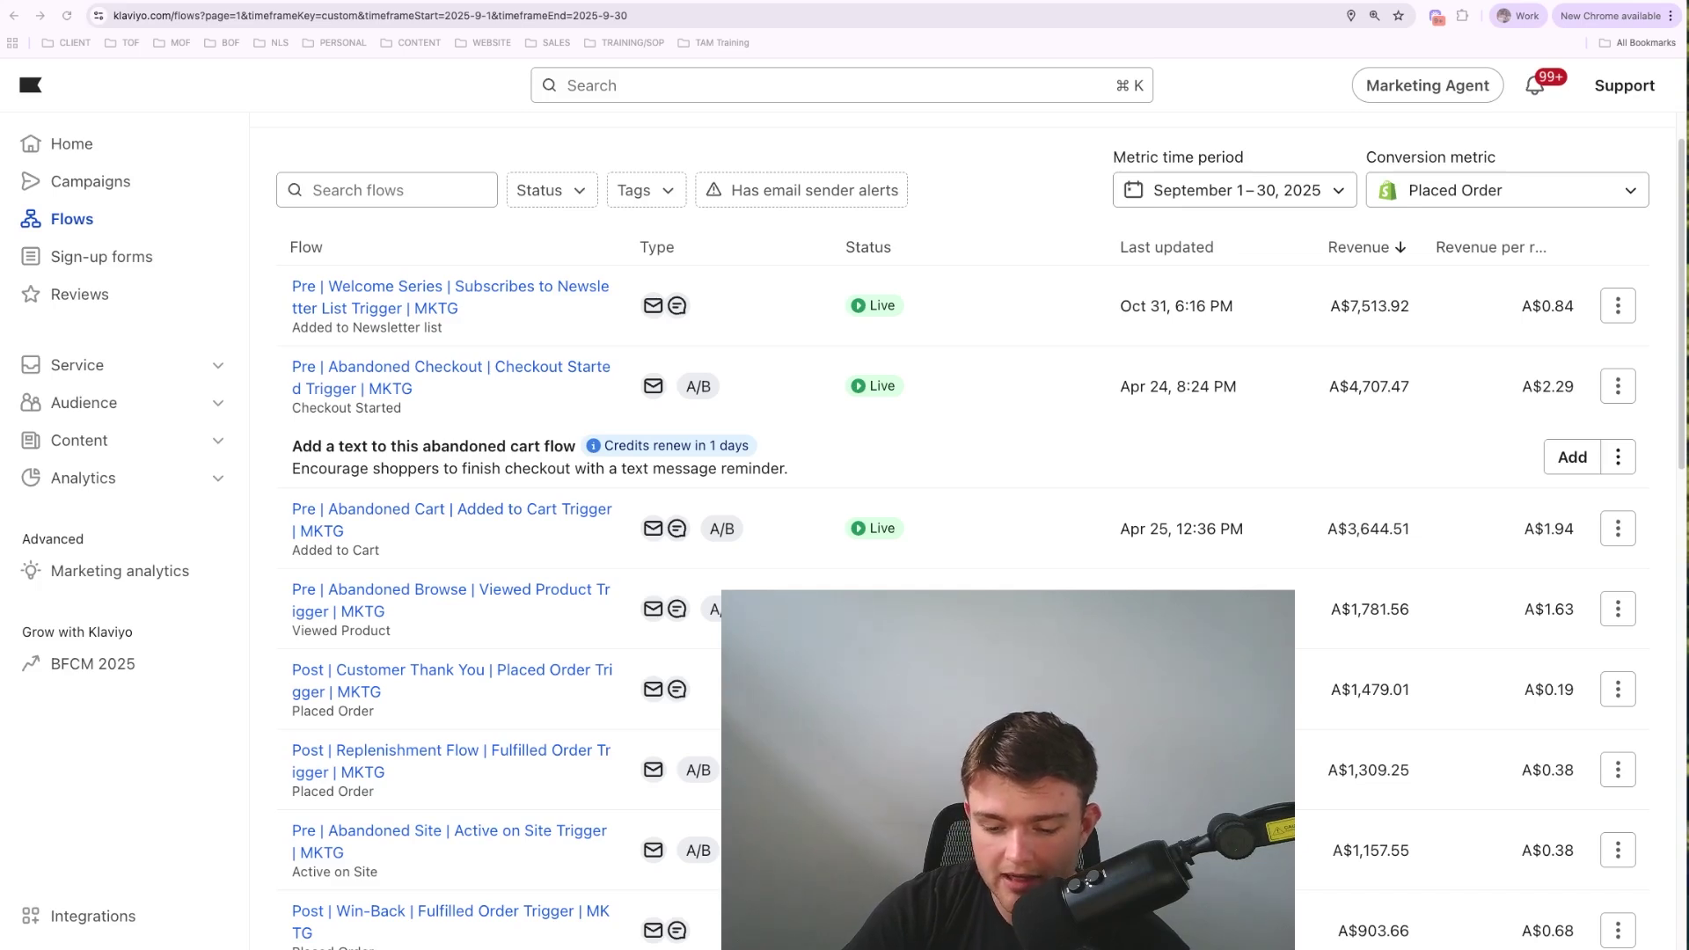
pyautogui.doubleClick(1351, 691)
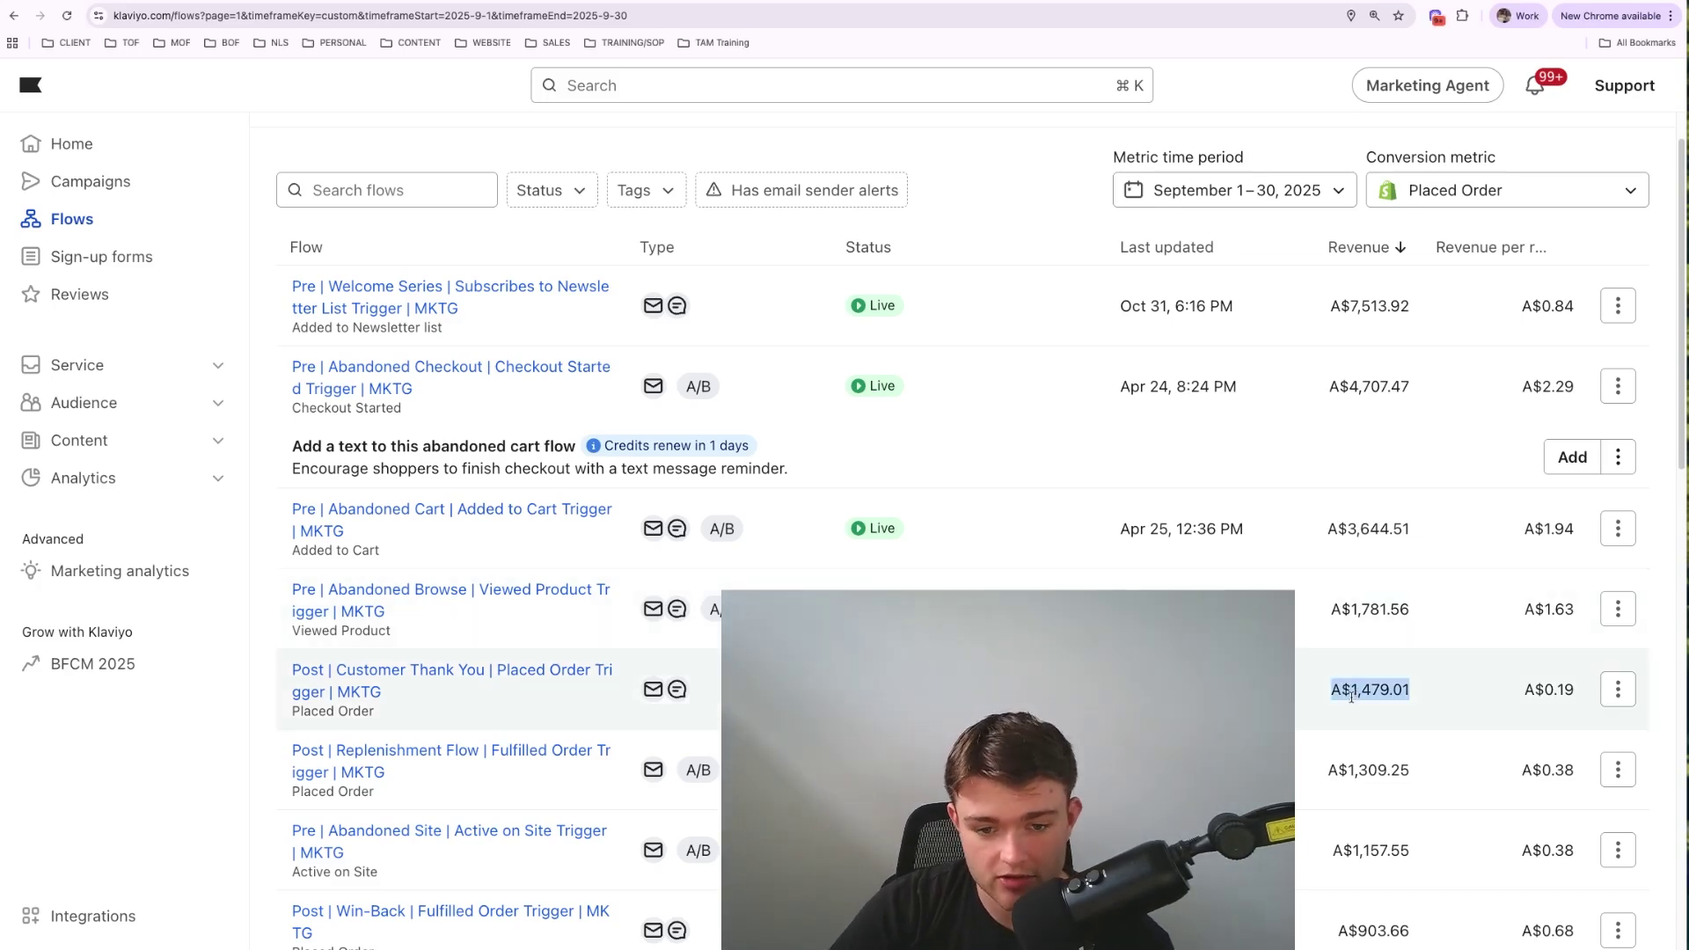
pyautogui.click(1351, 696)
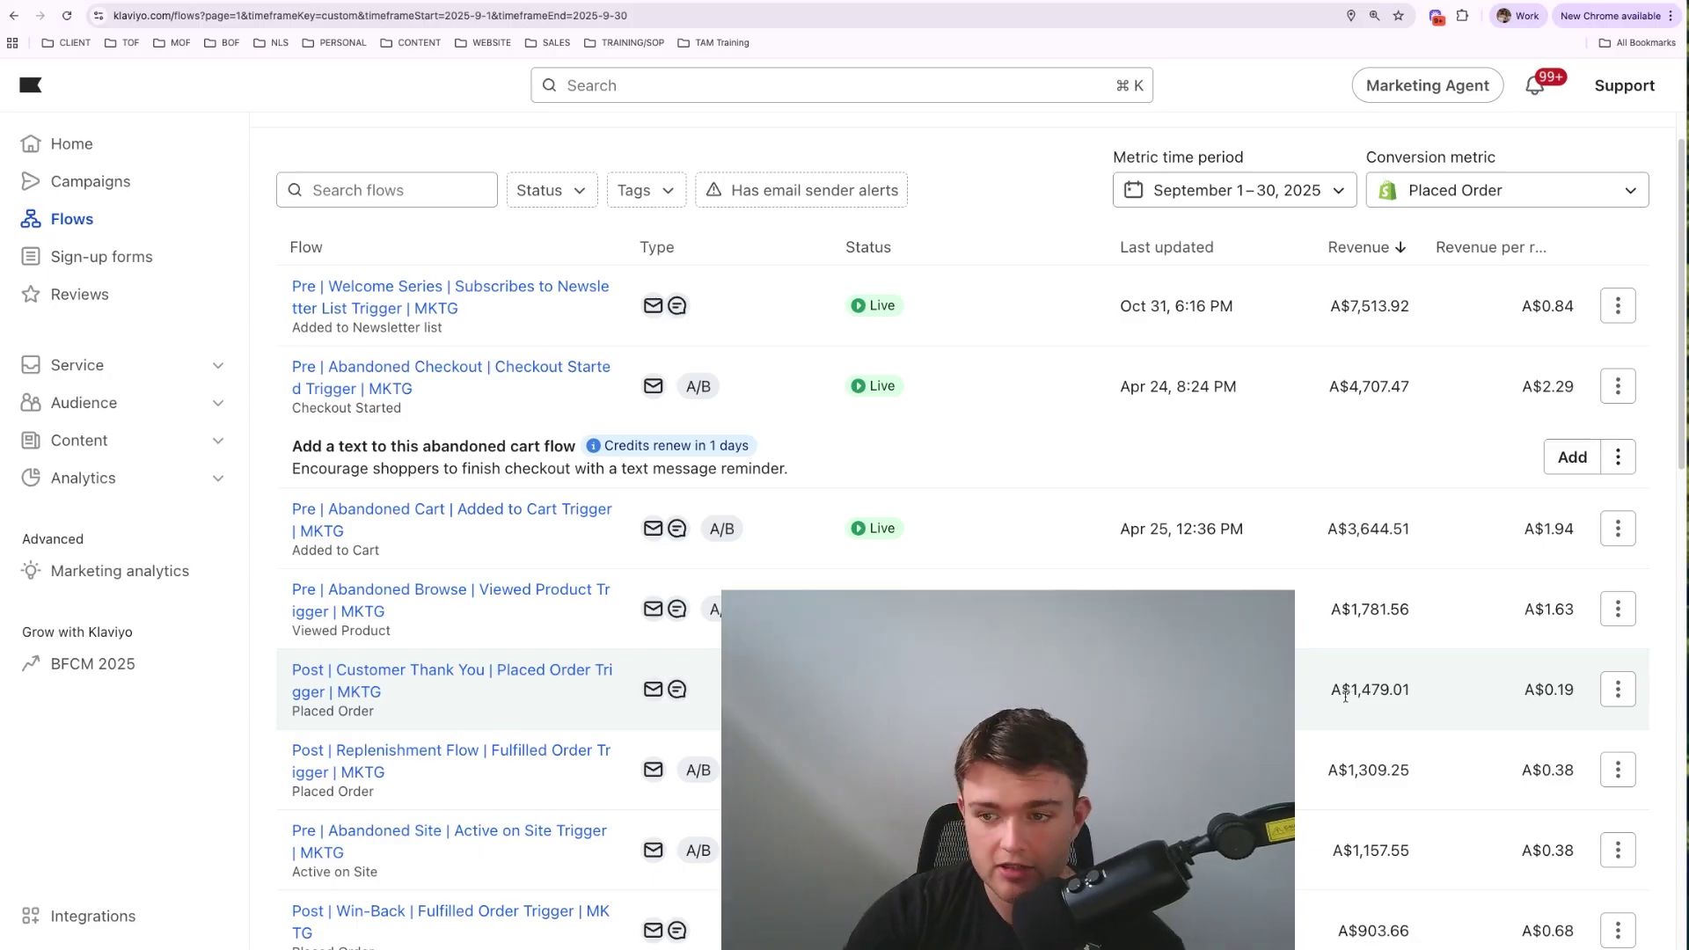
# Step: Compare the combined revenue of the top three pre-purchase flows, and of the two abandonment flows alone, with the Customer Thank You flow's revenue
pyautogui.moveTo(1341, 305); pyautogui.dragTo(1455, 531)
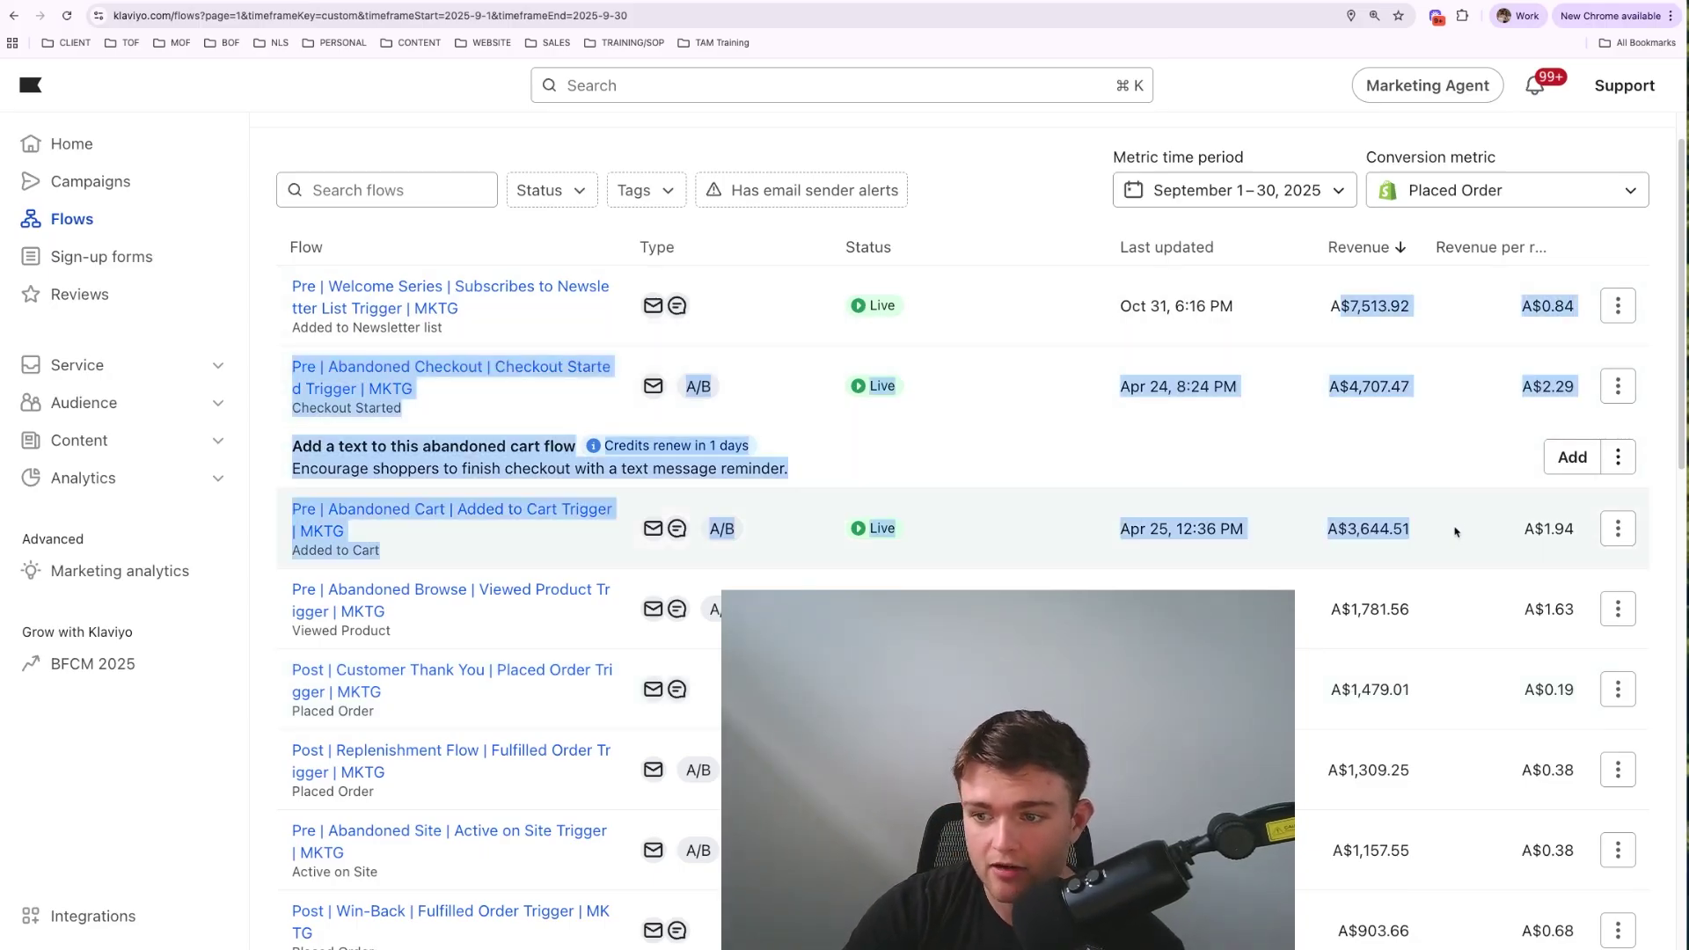
pyautogui.click(1462, 538)
pyautogui.moveTo(1442, 538); pyautogui.dragTo(1308, 296)
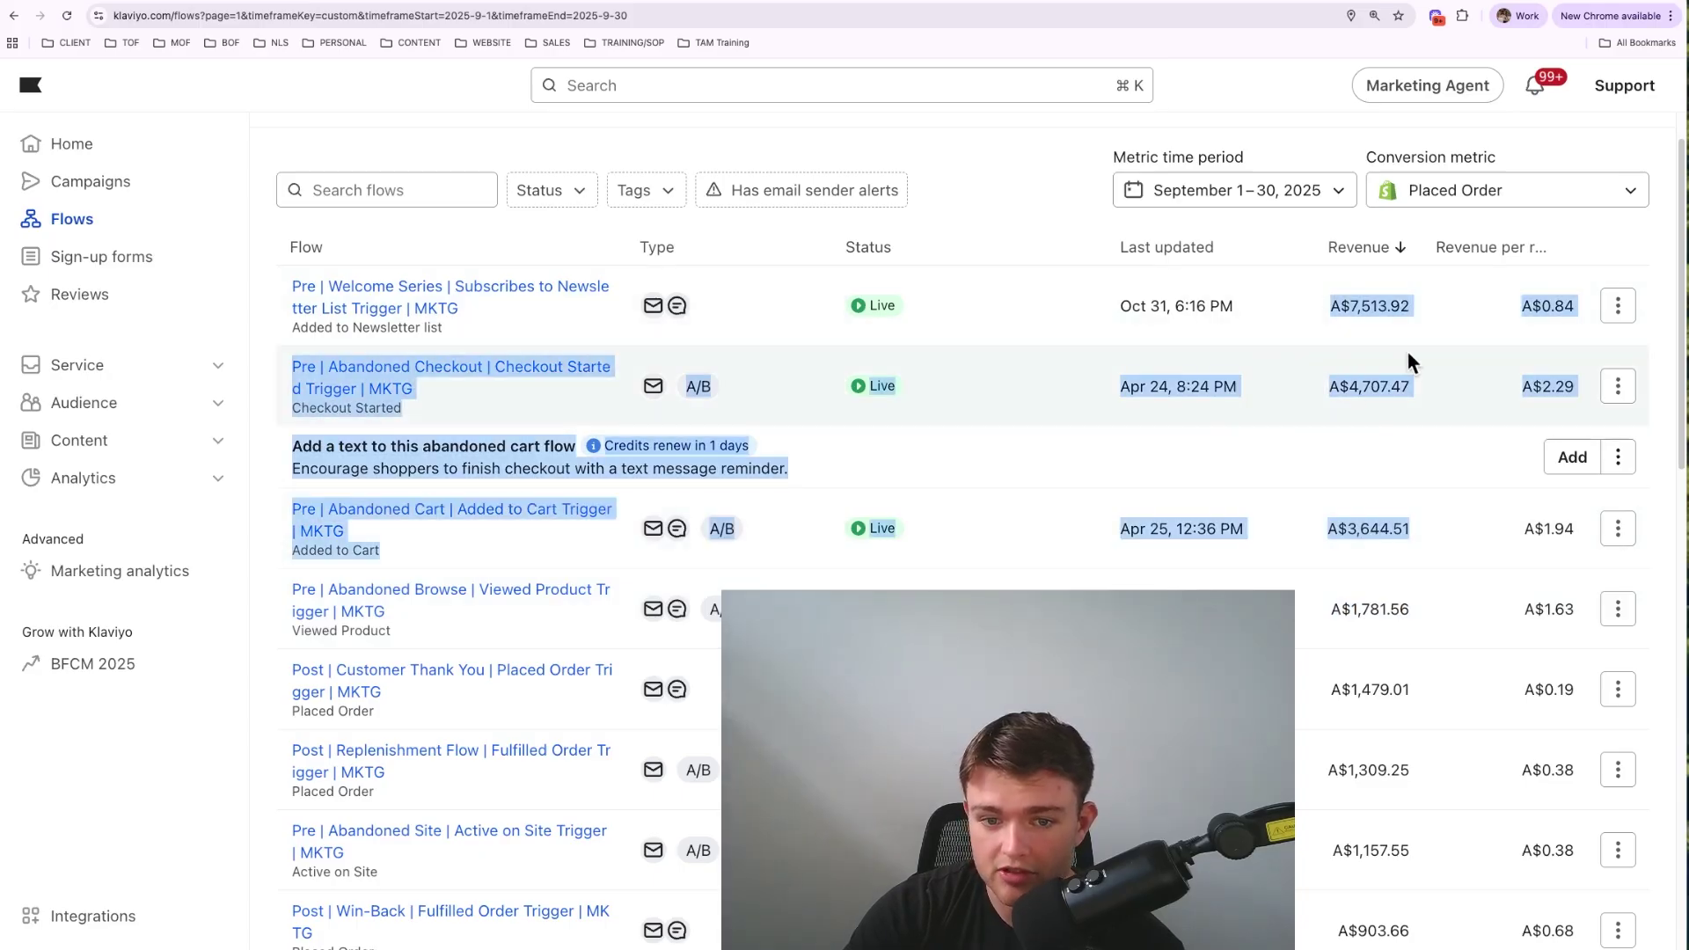
pyautogui.click(1420, 487)
pyautogui.moveTo(1424, 530); pyautogui.dragTo(1295, 383)
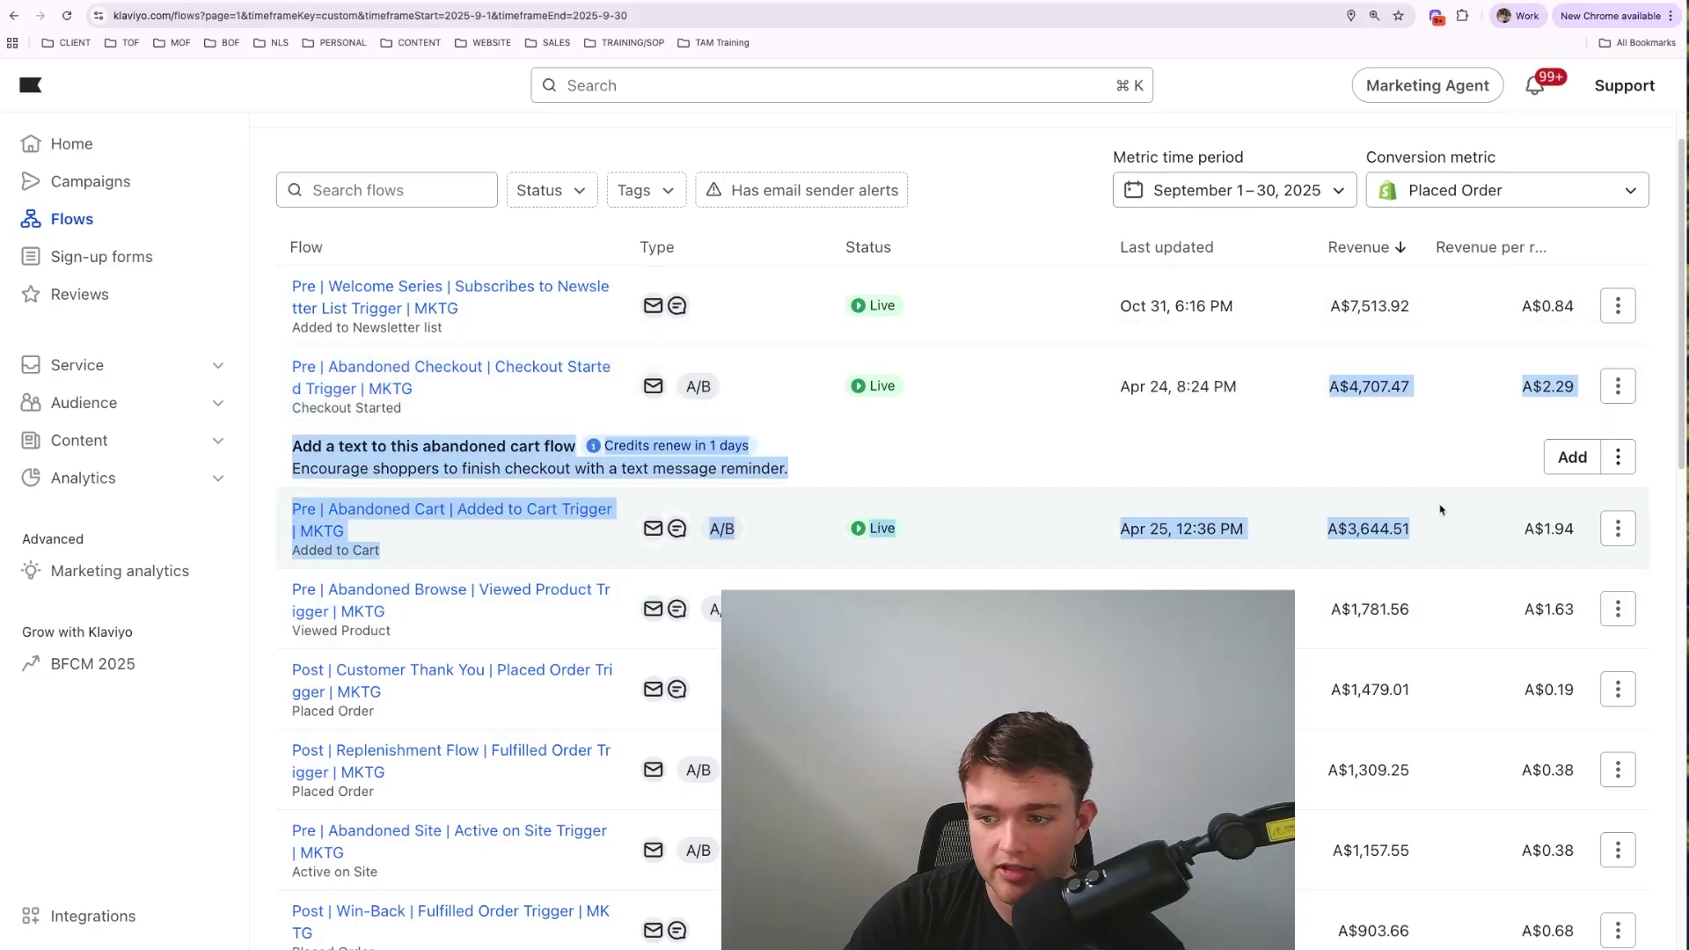
pyautogui.click(1436, 490)
pyautogui.moveTo(1431, 689); pyautogui.dragTo(1328, 690)
pyautogui.click(1321, 693)
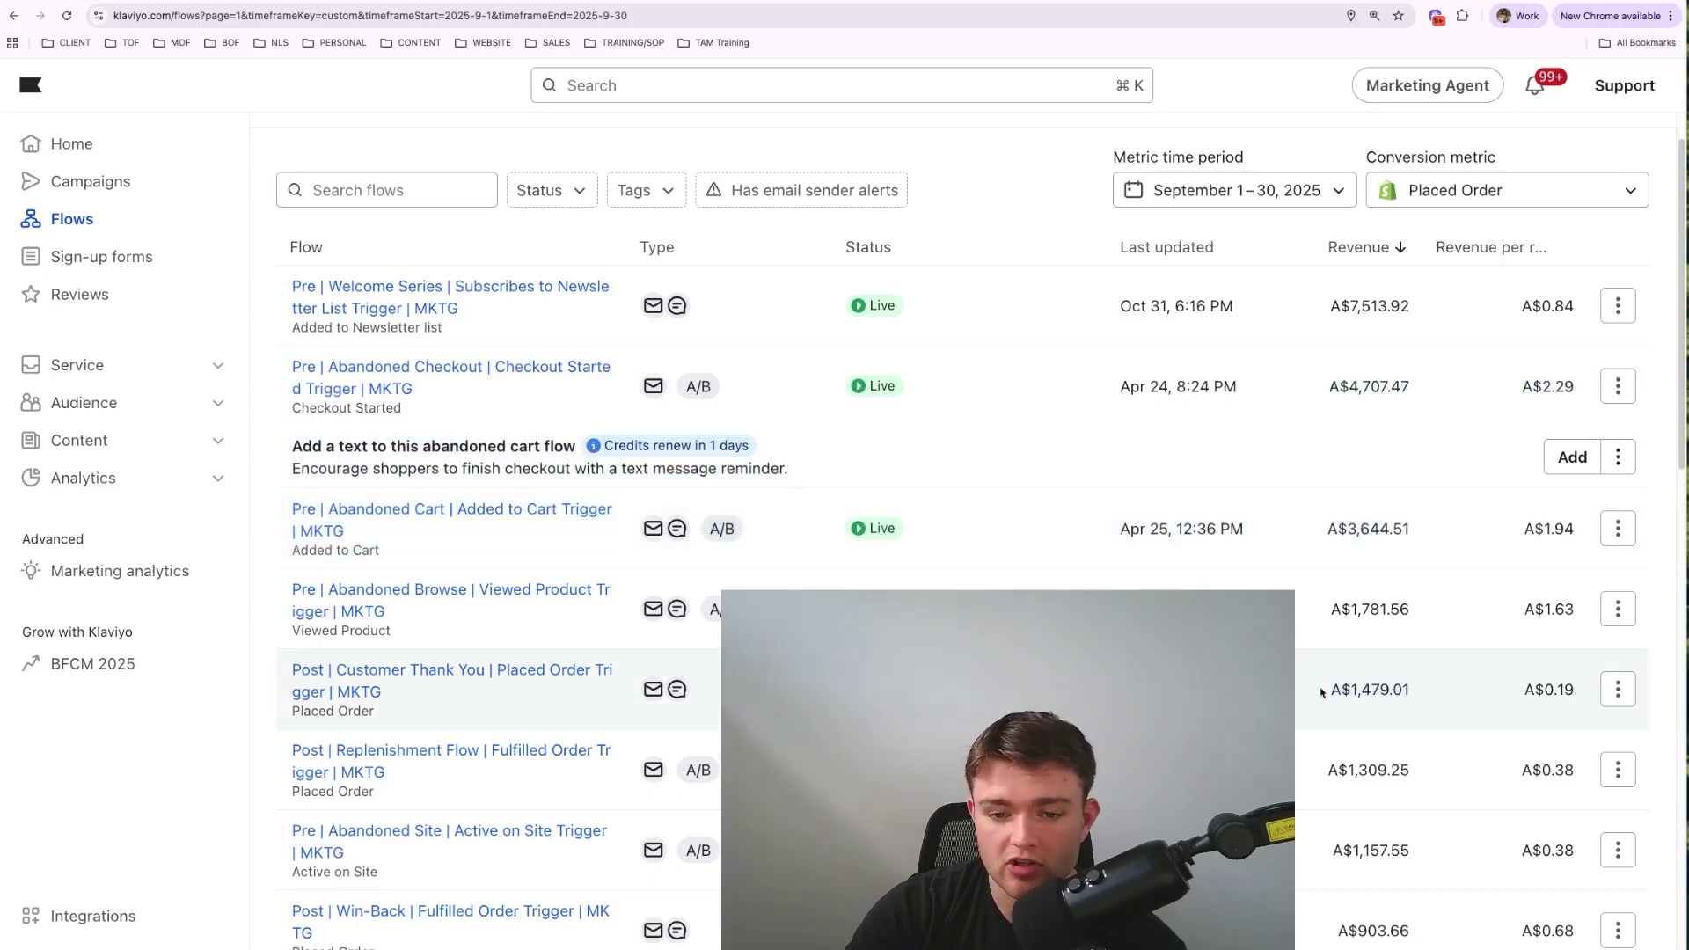